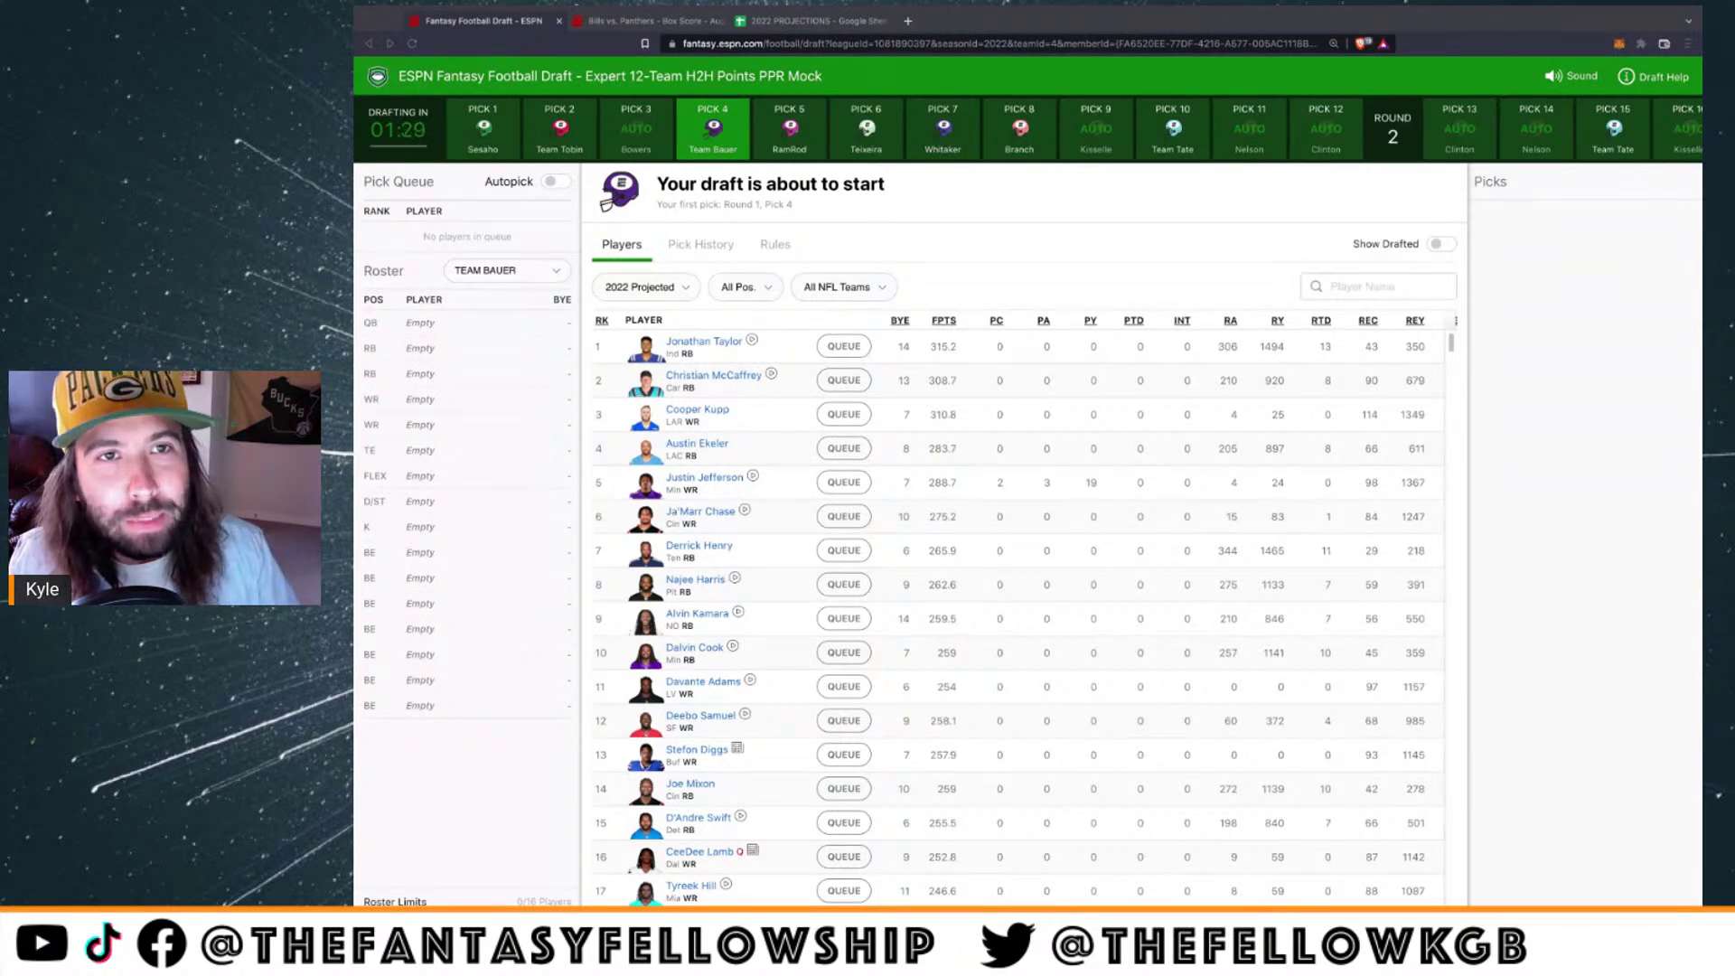
# Highlight the word "Expert" in the mock draft's title and turn off the draft sound
pyautogui.click(592, 82)
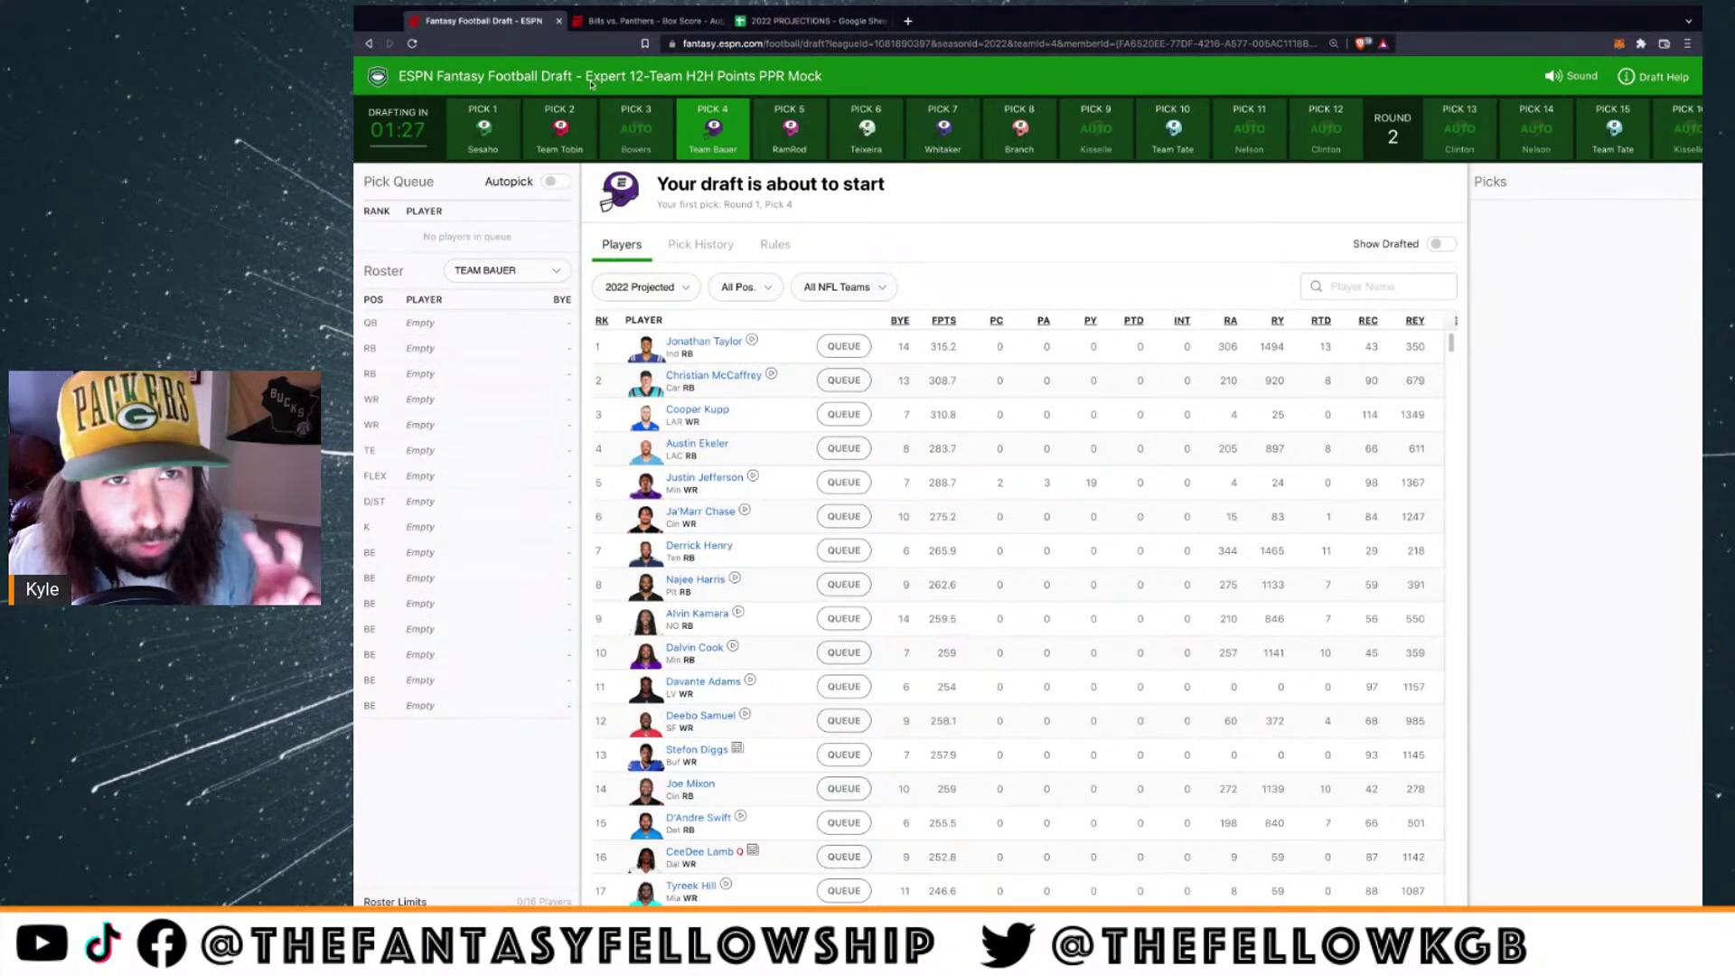
pyautogui.moveTo(592, 79); pyautogui.dragTo(630, 80)
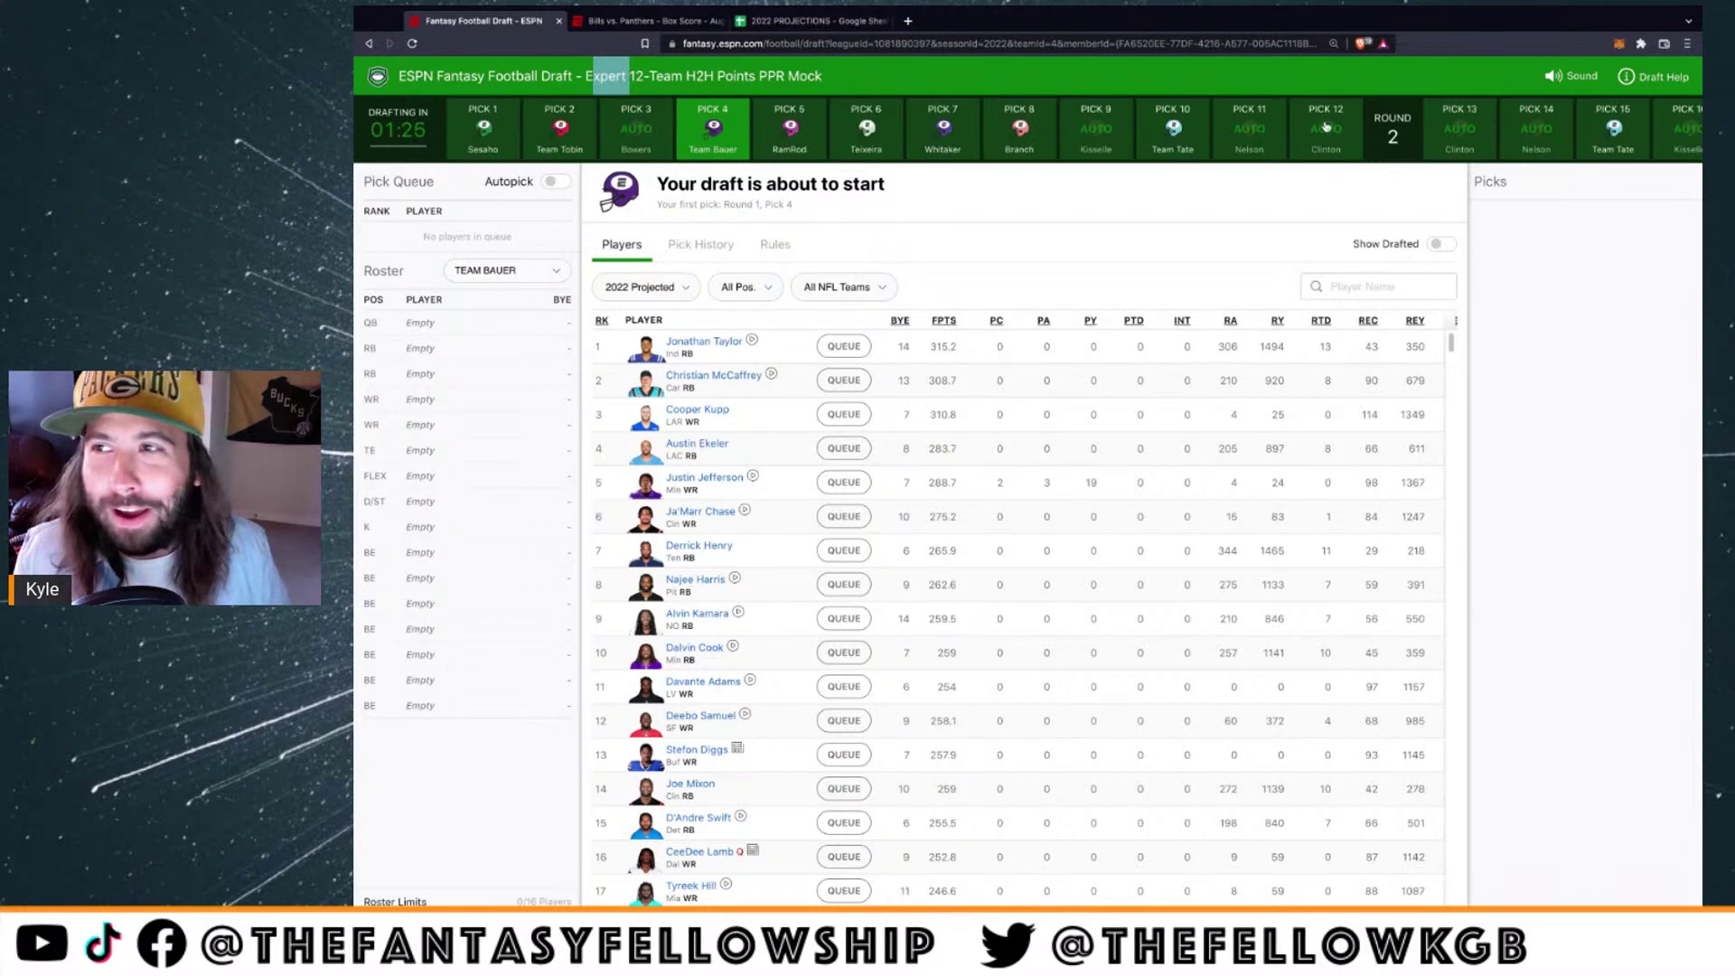
pyautogui.click(1555, 77)
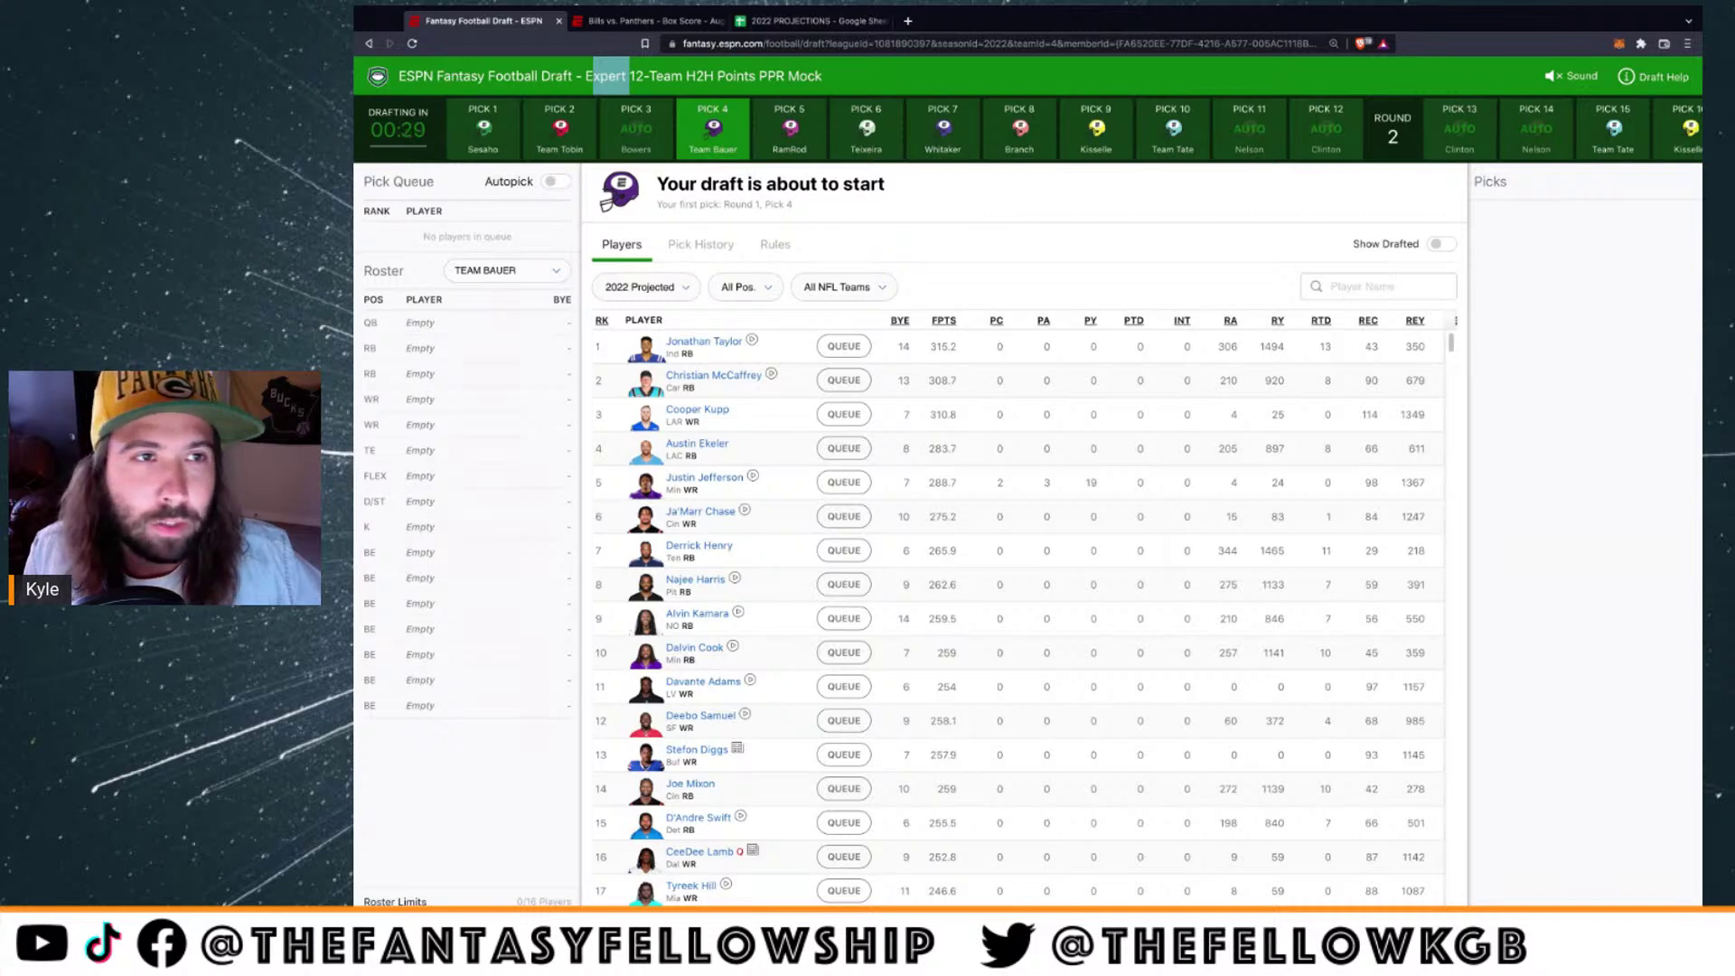
# Sort the player list in the 2022 PROJECTIONS spreadsheet by PPR from highest to lowest, and return to the draft room
pyautogui.click(795, 21)
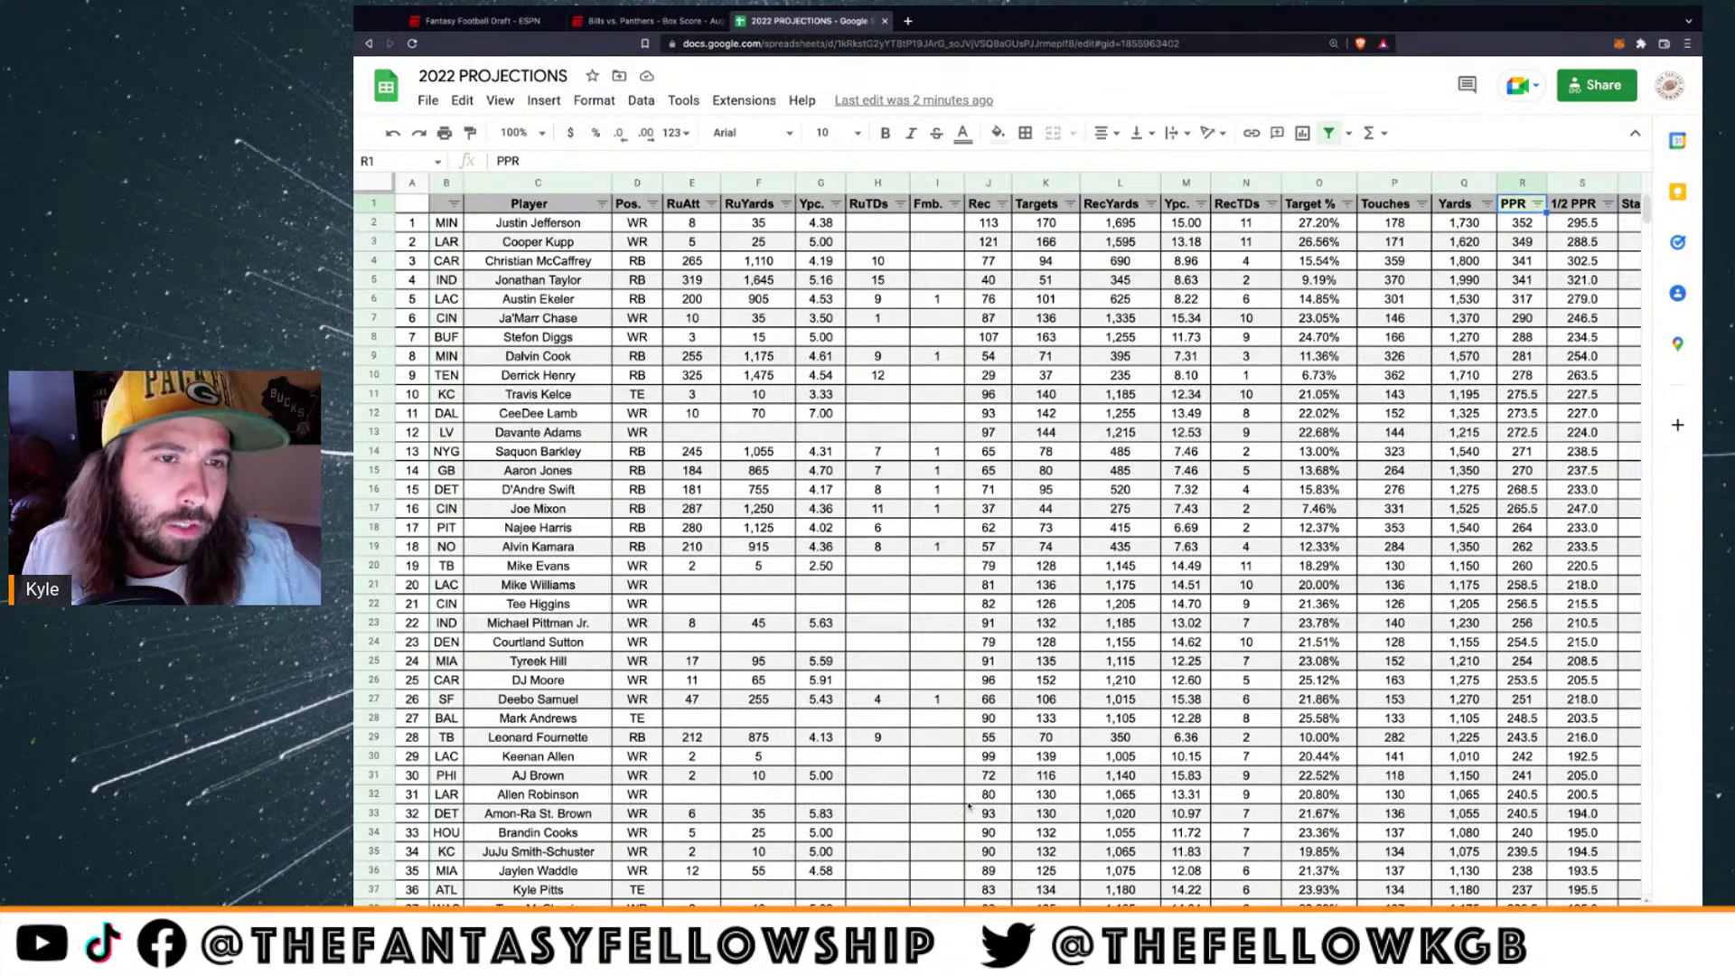
pyautogui.moveTo(416, 306); pyautogui.dragTo(571, 308)
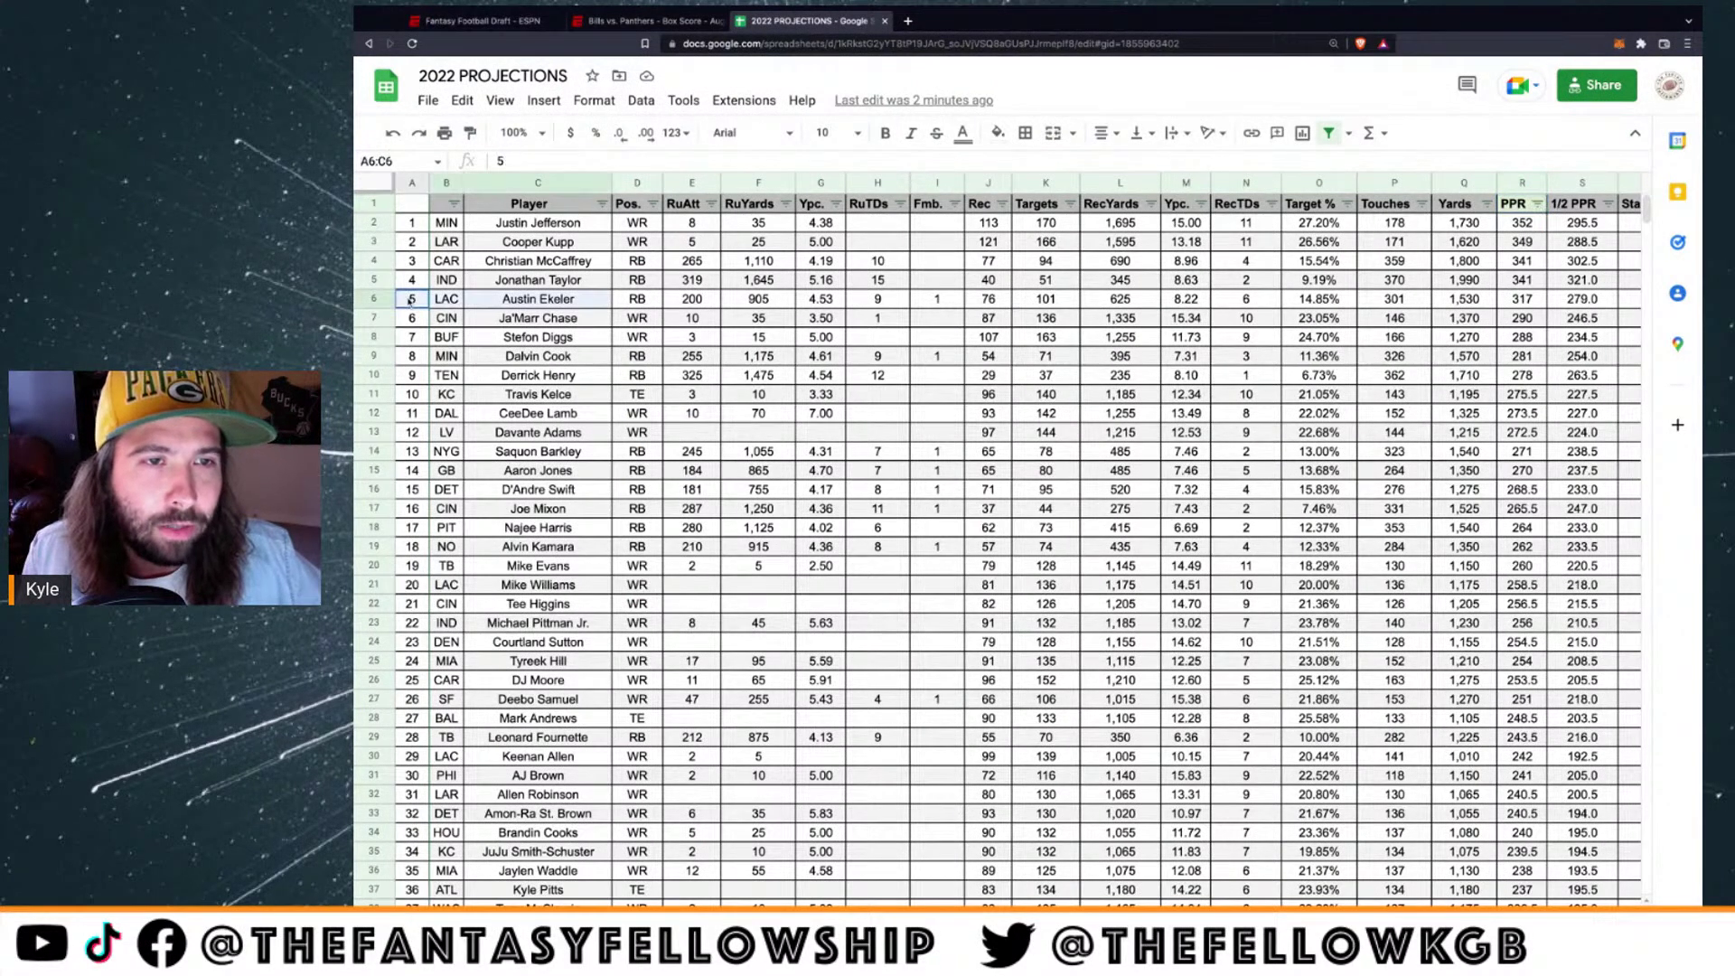
pyautogui.click(1537, 204)
pyautogui.click(1316, 266)
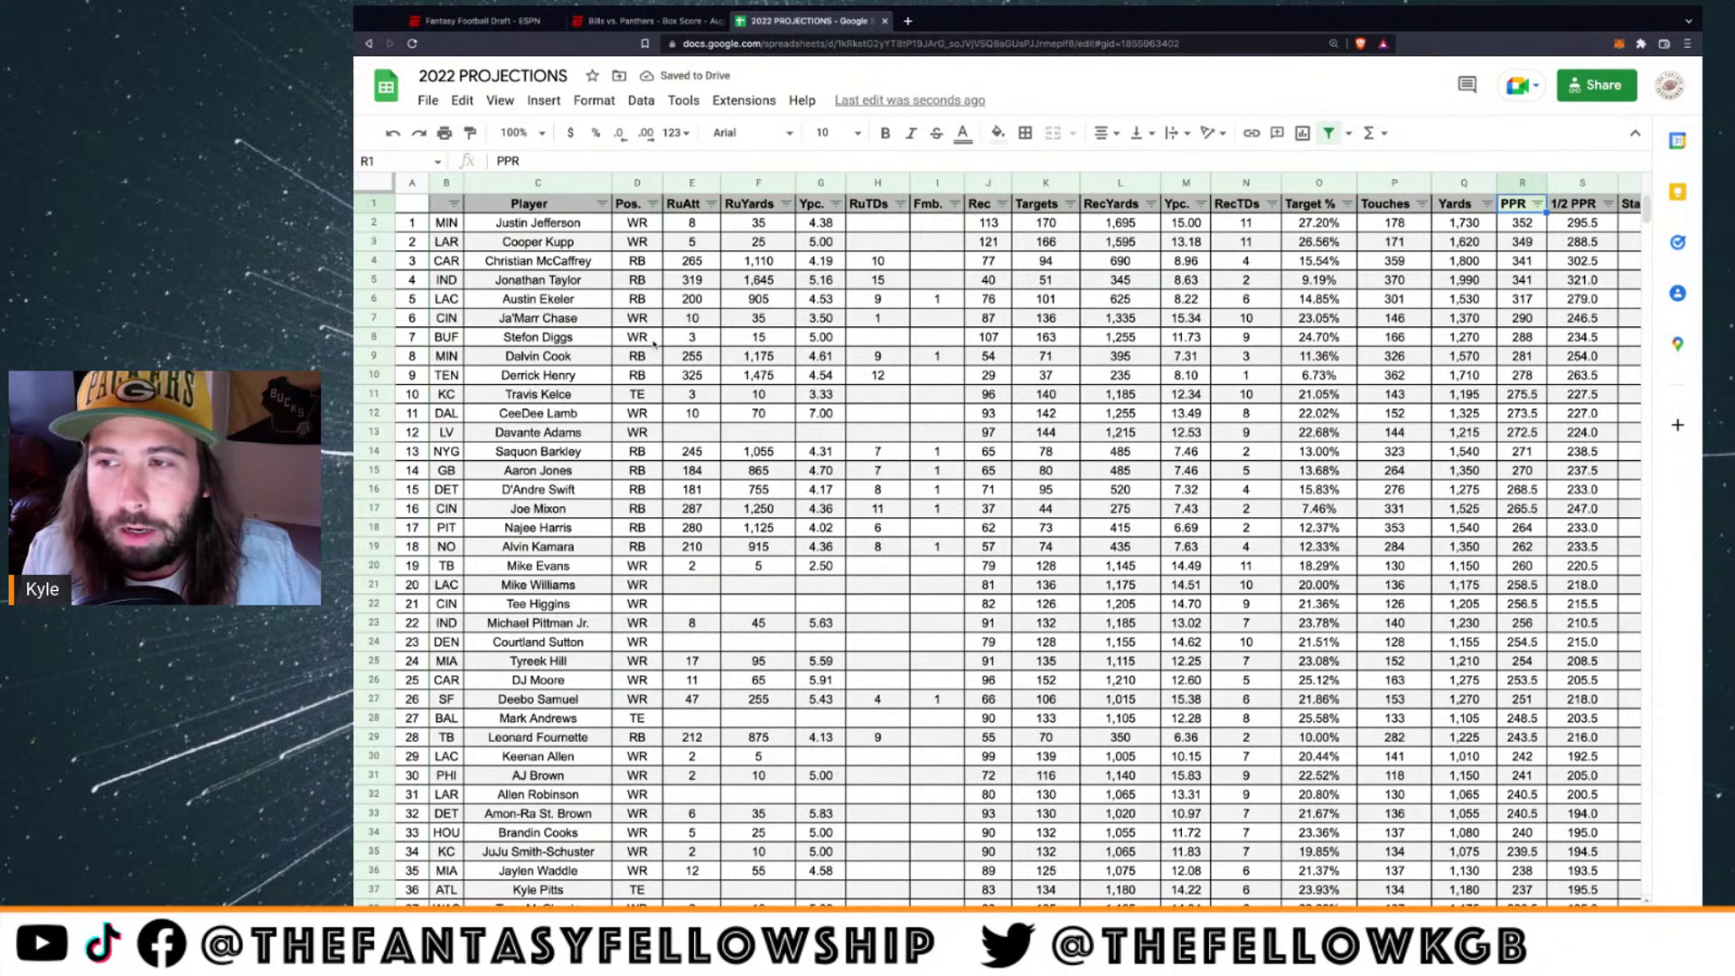
pyautogui.click(433, 20)
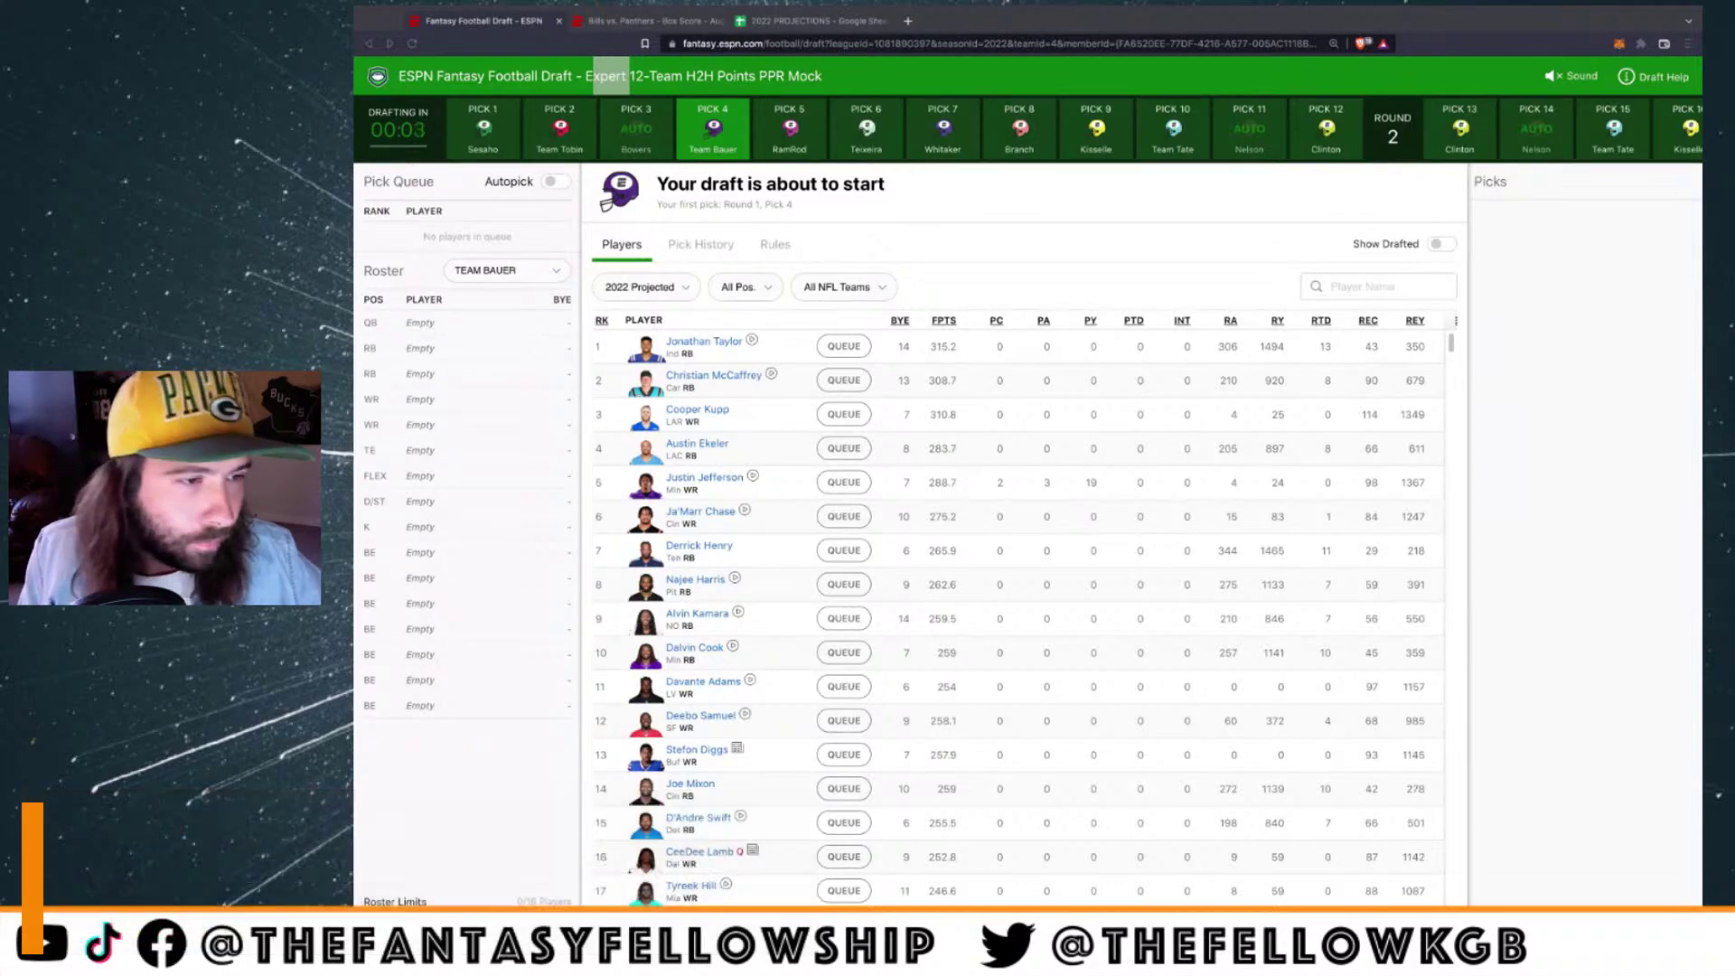
# Look up the scheduled draft time of the Fellowship Fun League on ESPN Fantasy Football, and close that page
pyautogui.click(909, 21)
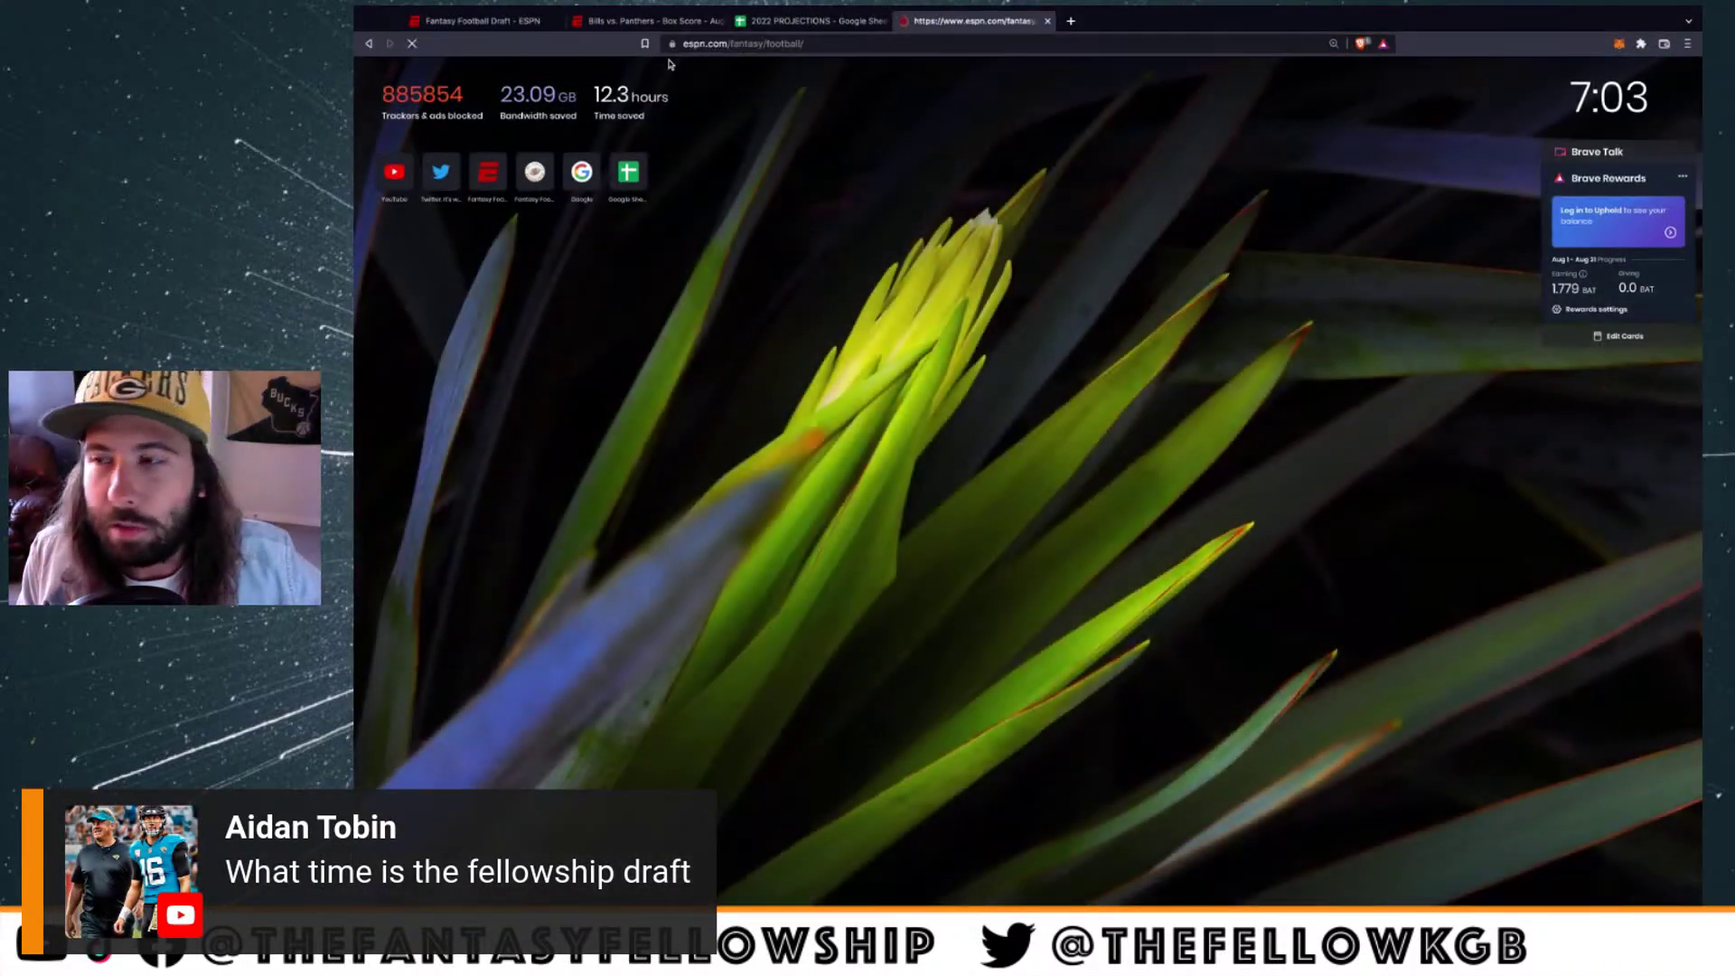
pyautogui.click(673, 65)
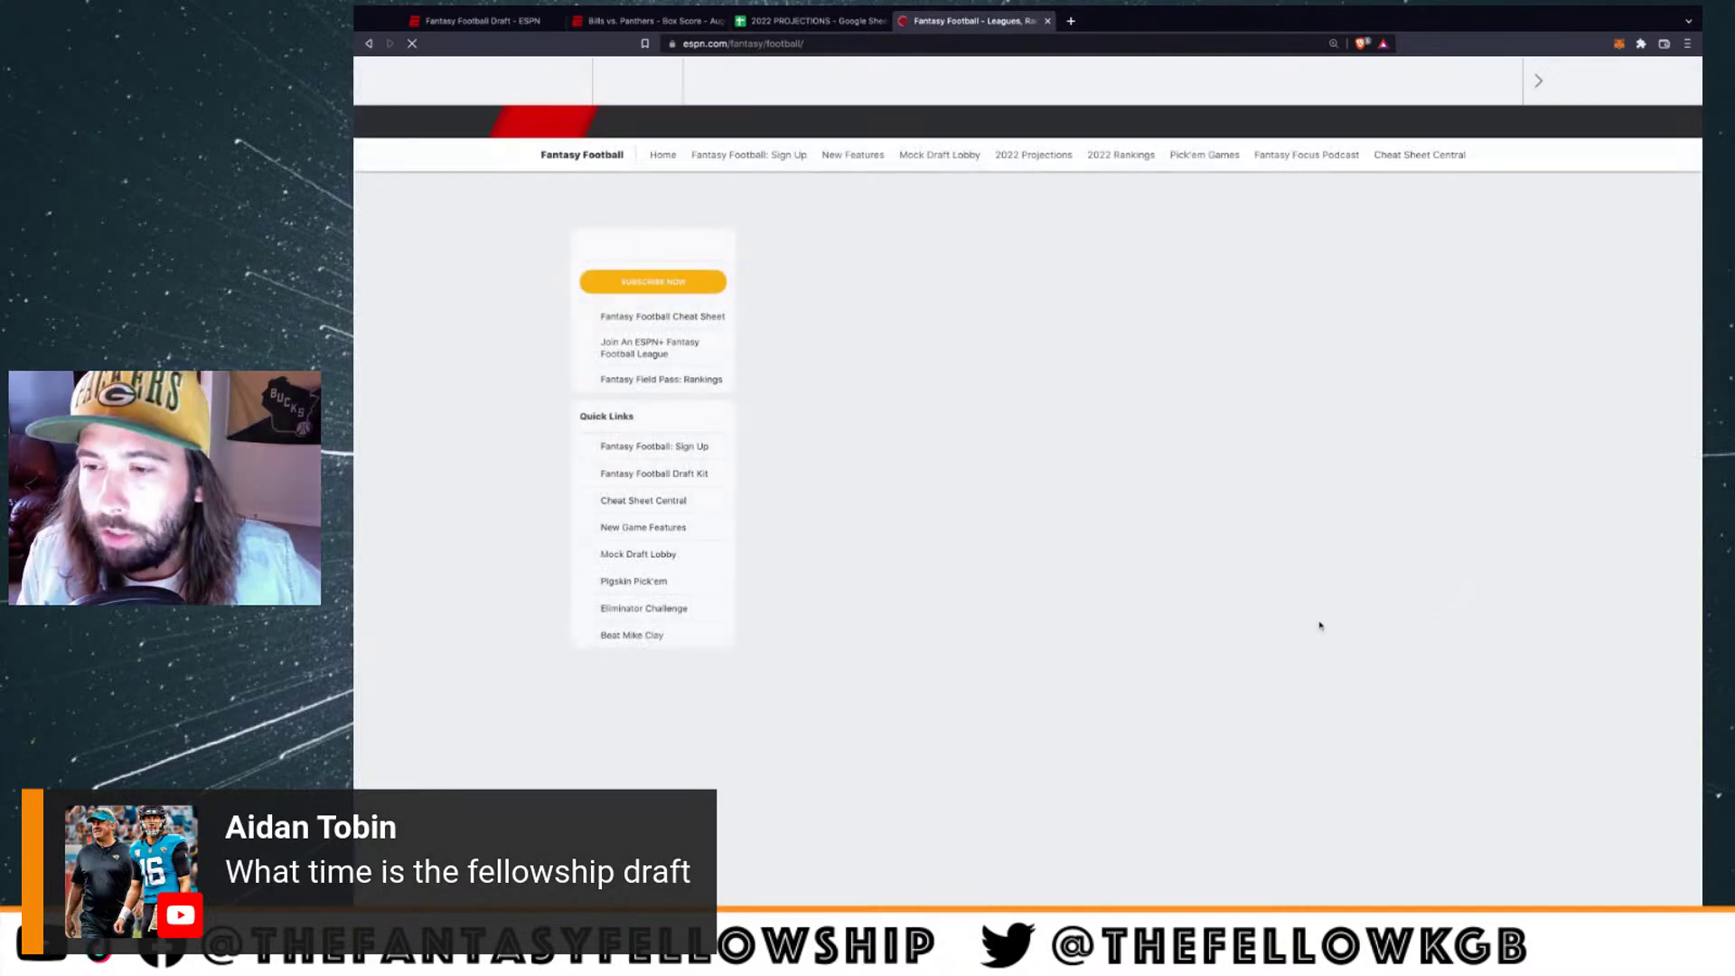
pyautogui.scroll(-3, 1410, 632)
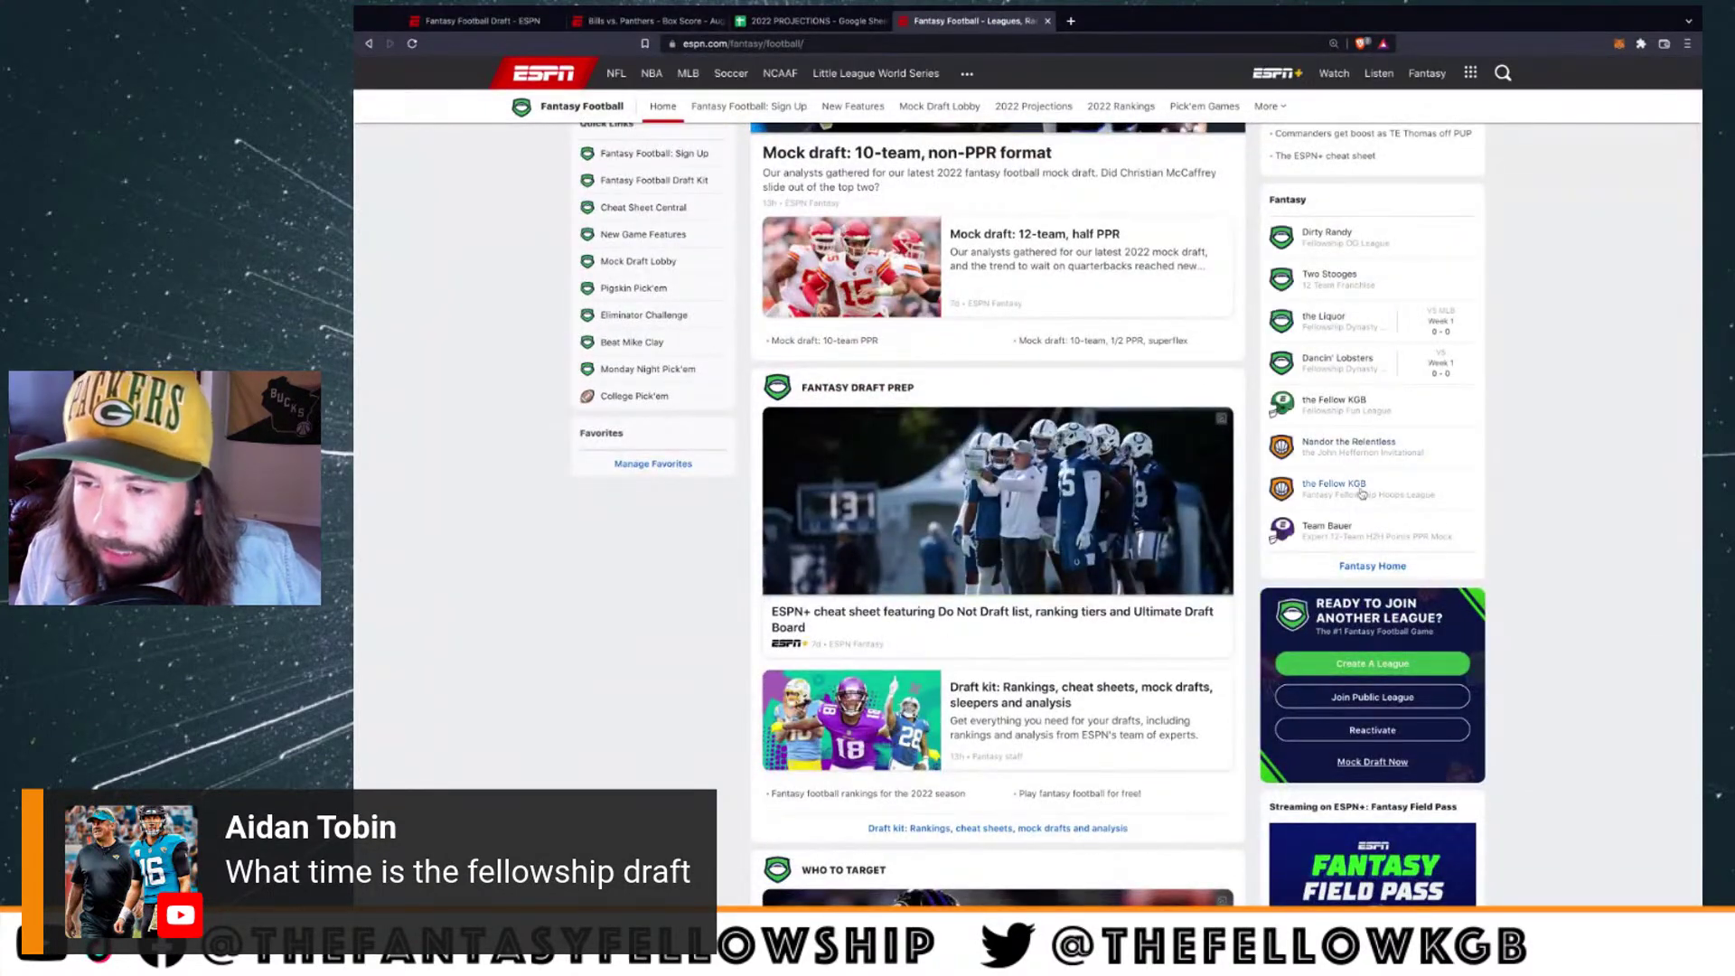
pyautogui.click(1334, 400)
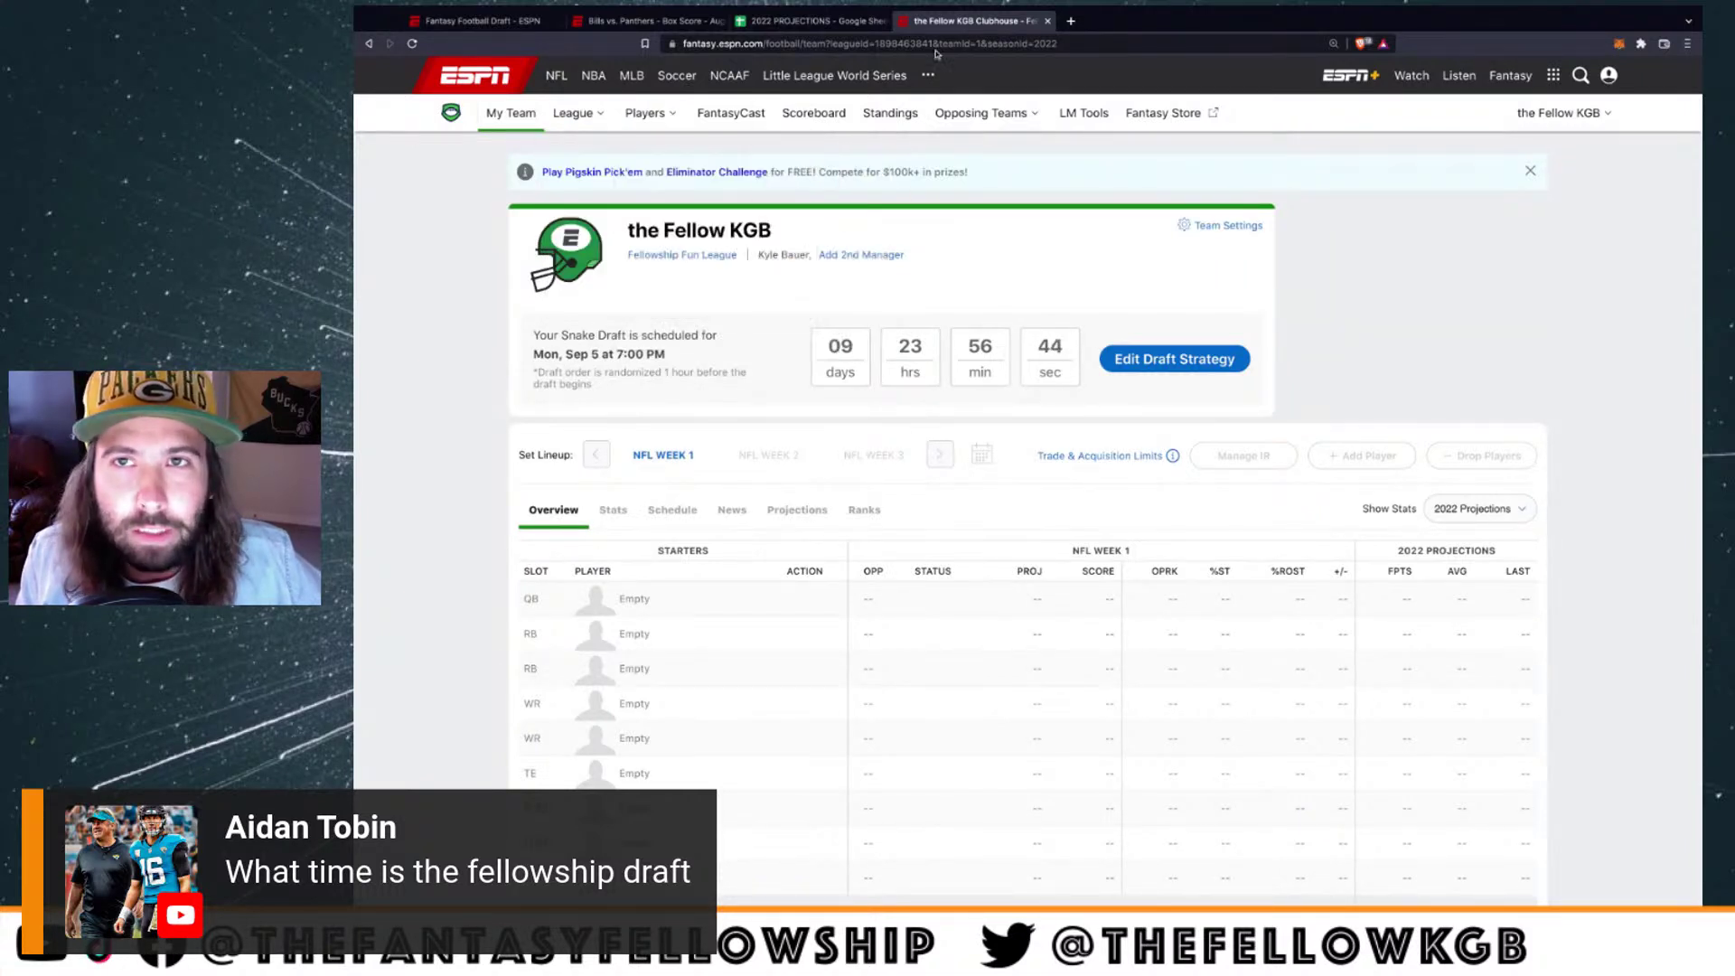
pyautogui.click(1047, 22)
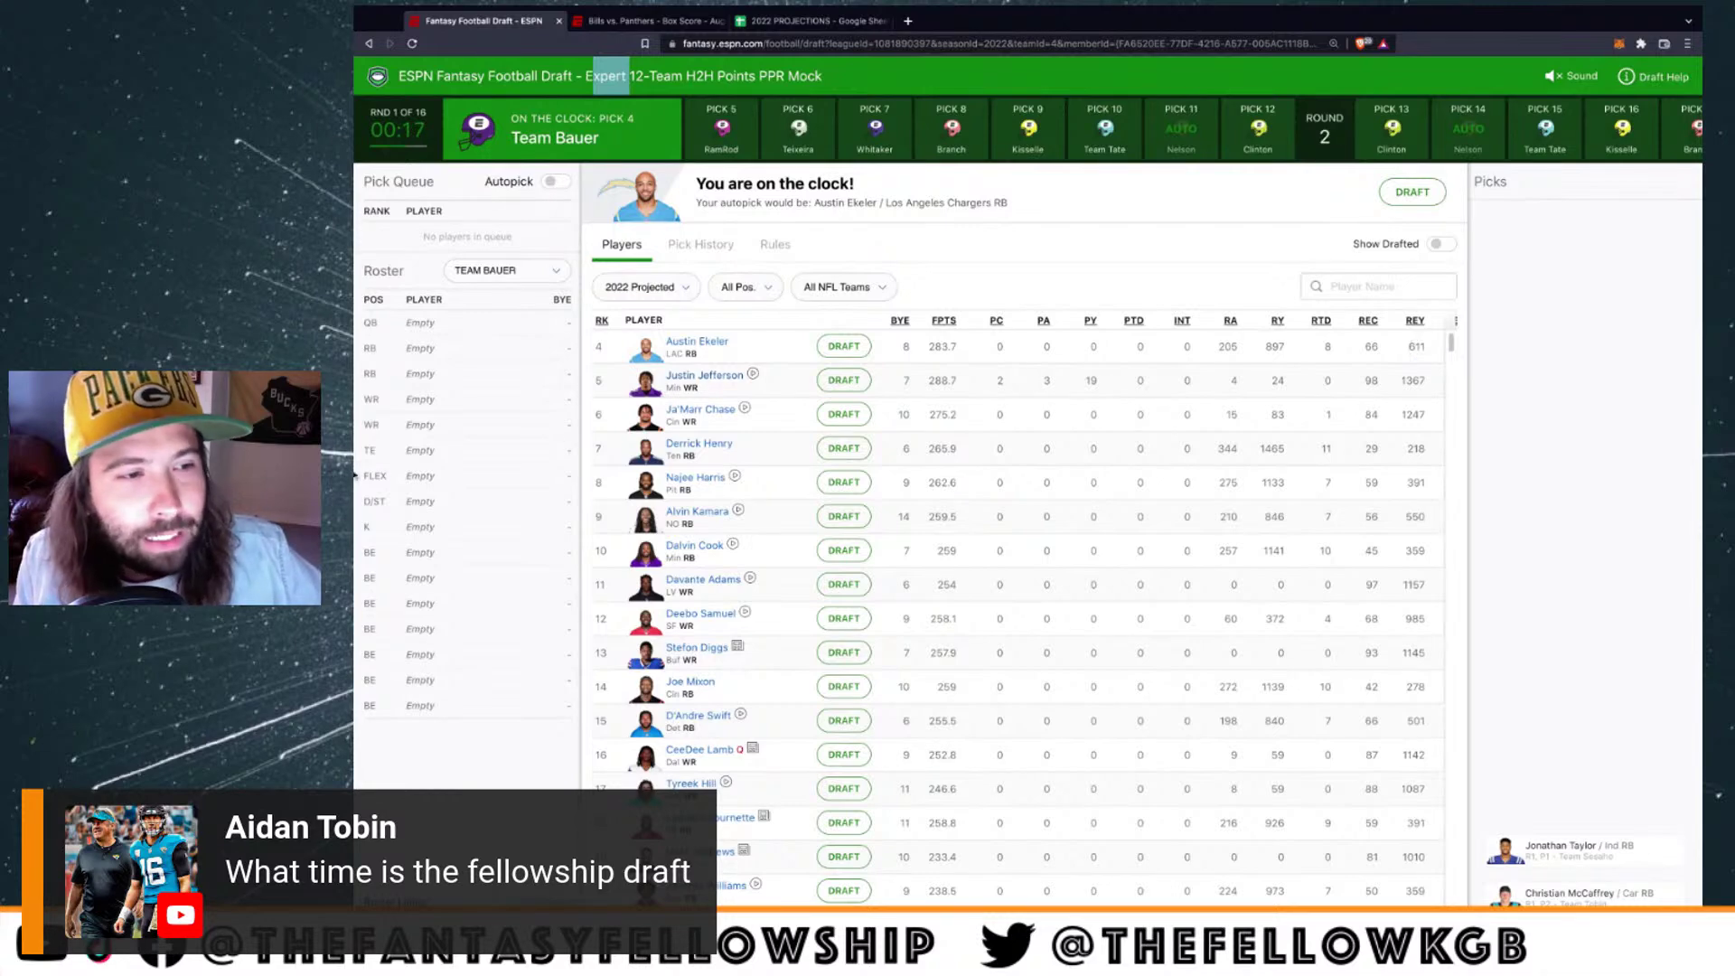
# Draft Austin Ekeler with the round 1 pick and enlarge the draft room page
pyautogui.click(883, 337)
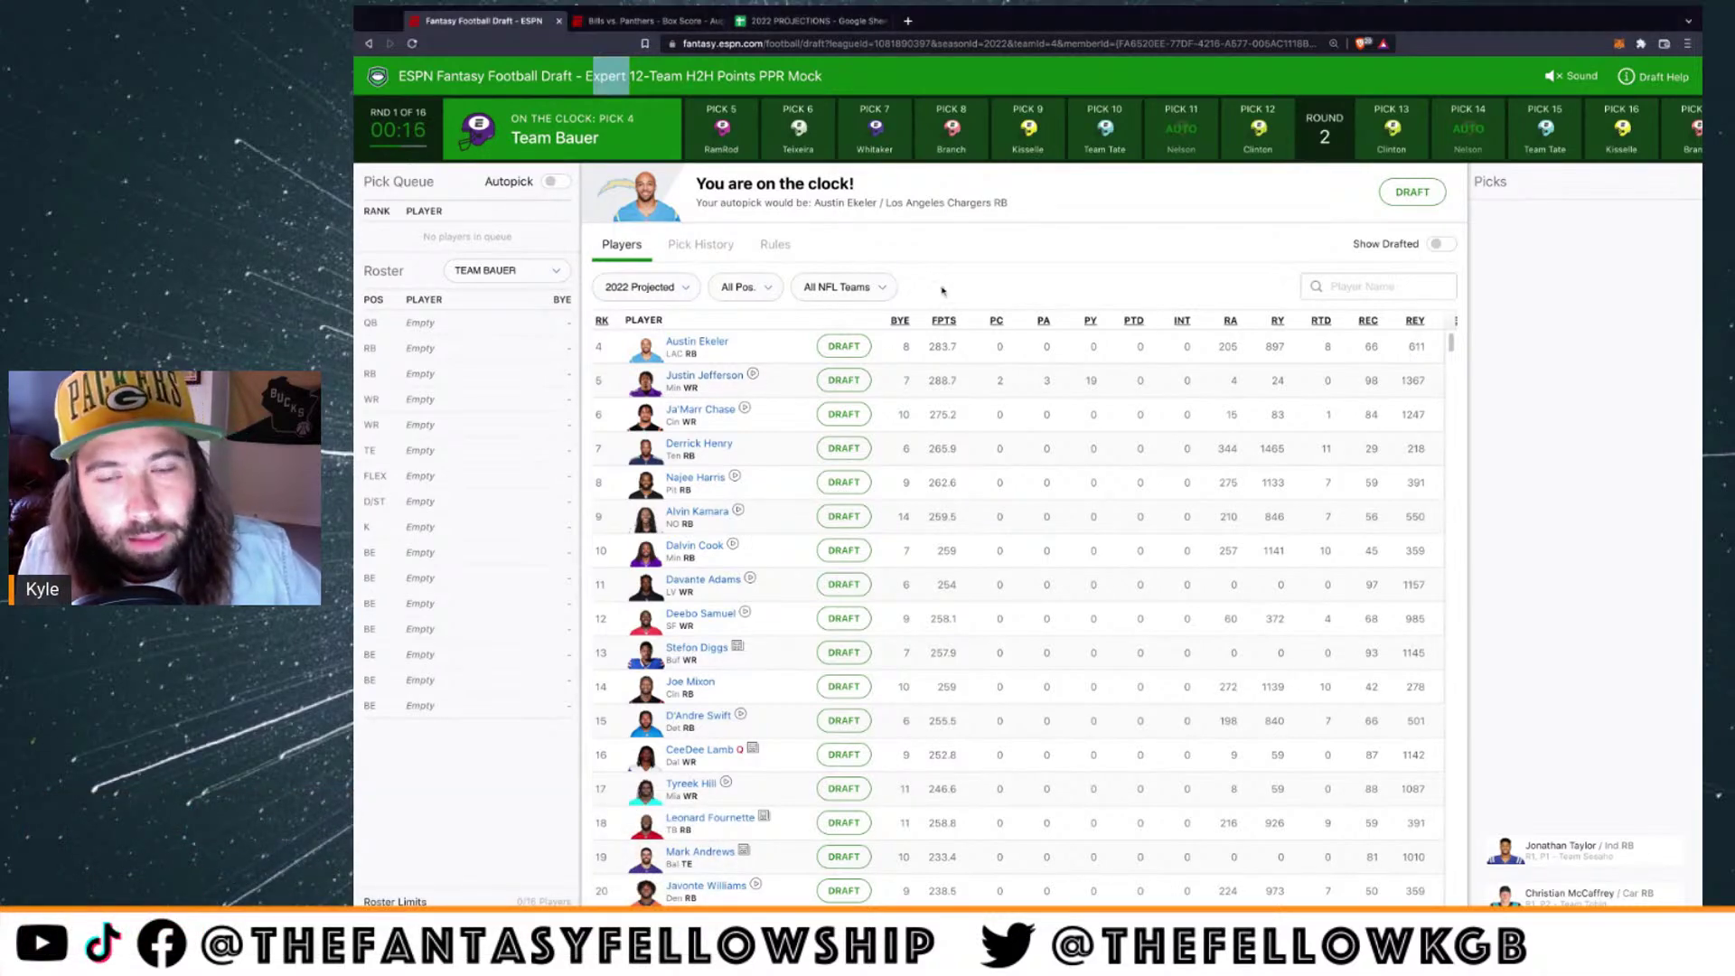
pyautogui.click(845, 345)
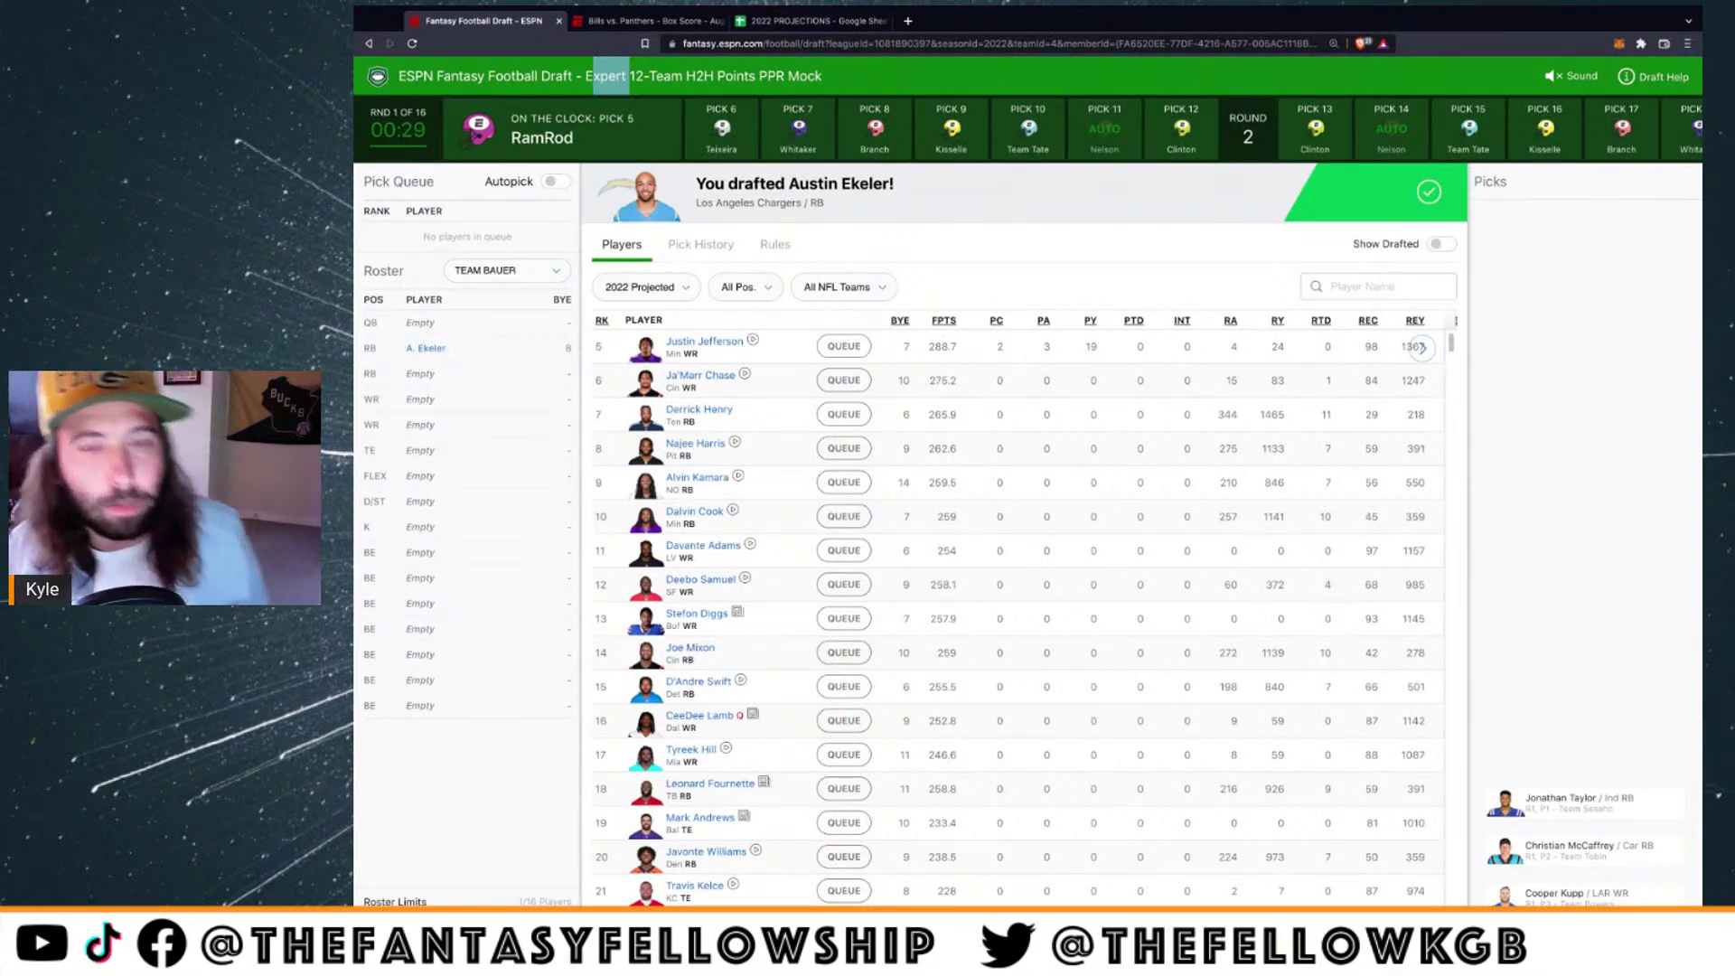
pyautogui.hotkey('ctrl', '+')
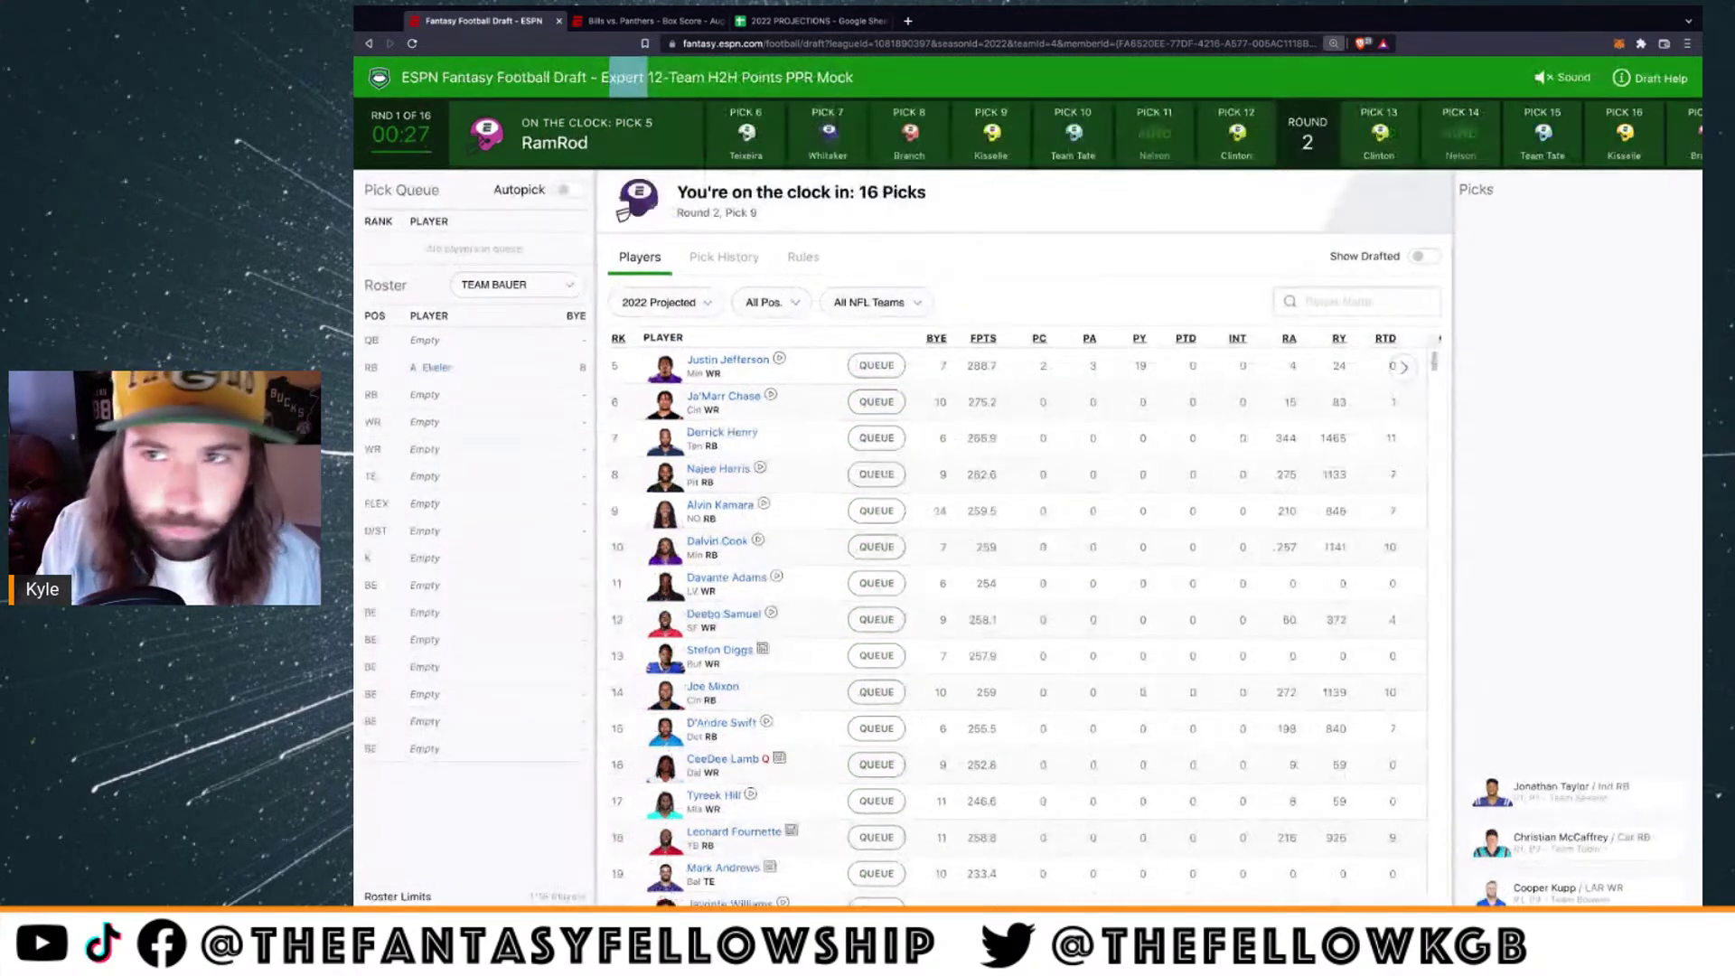
pyautogui.hotkey('ctrl', '+')
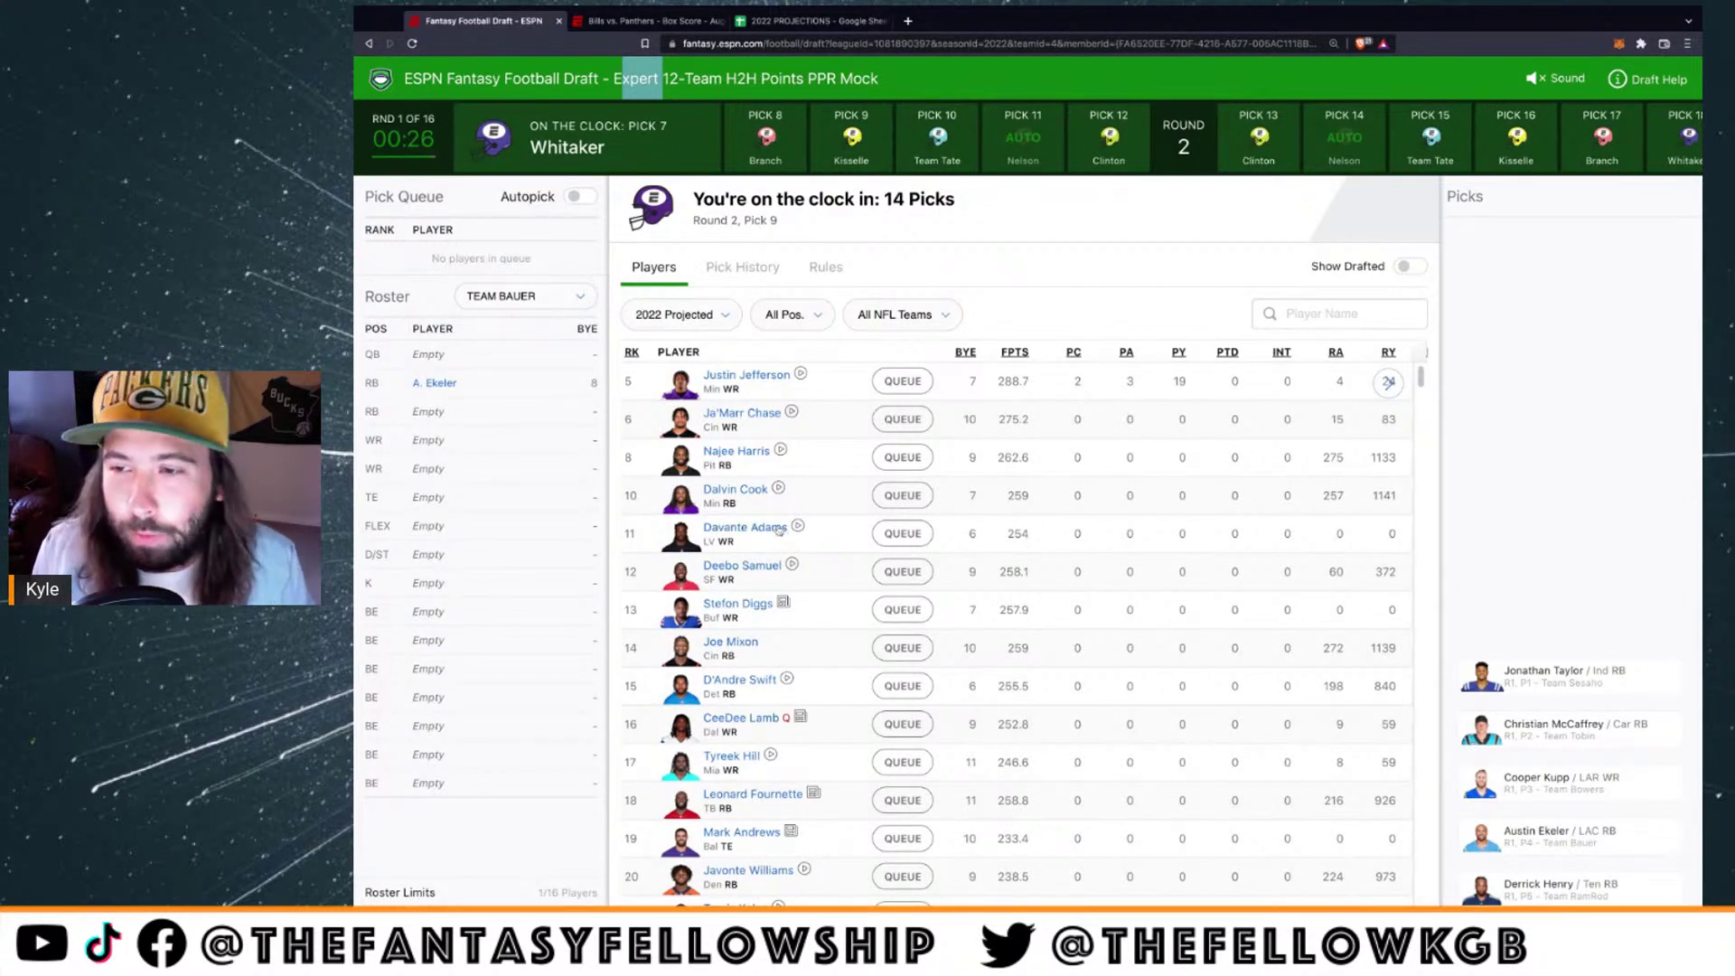
# Compare the projection rows of Austin Ekeler, Alvin Kamara and Mike Evans in the 2022 PROJECTIONS spreadsheet, and return to the draft
pyautogui.click(797, 22)
pyautogui.moveTo(425, 299); pyautogui.dragTo(543, 300)
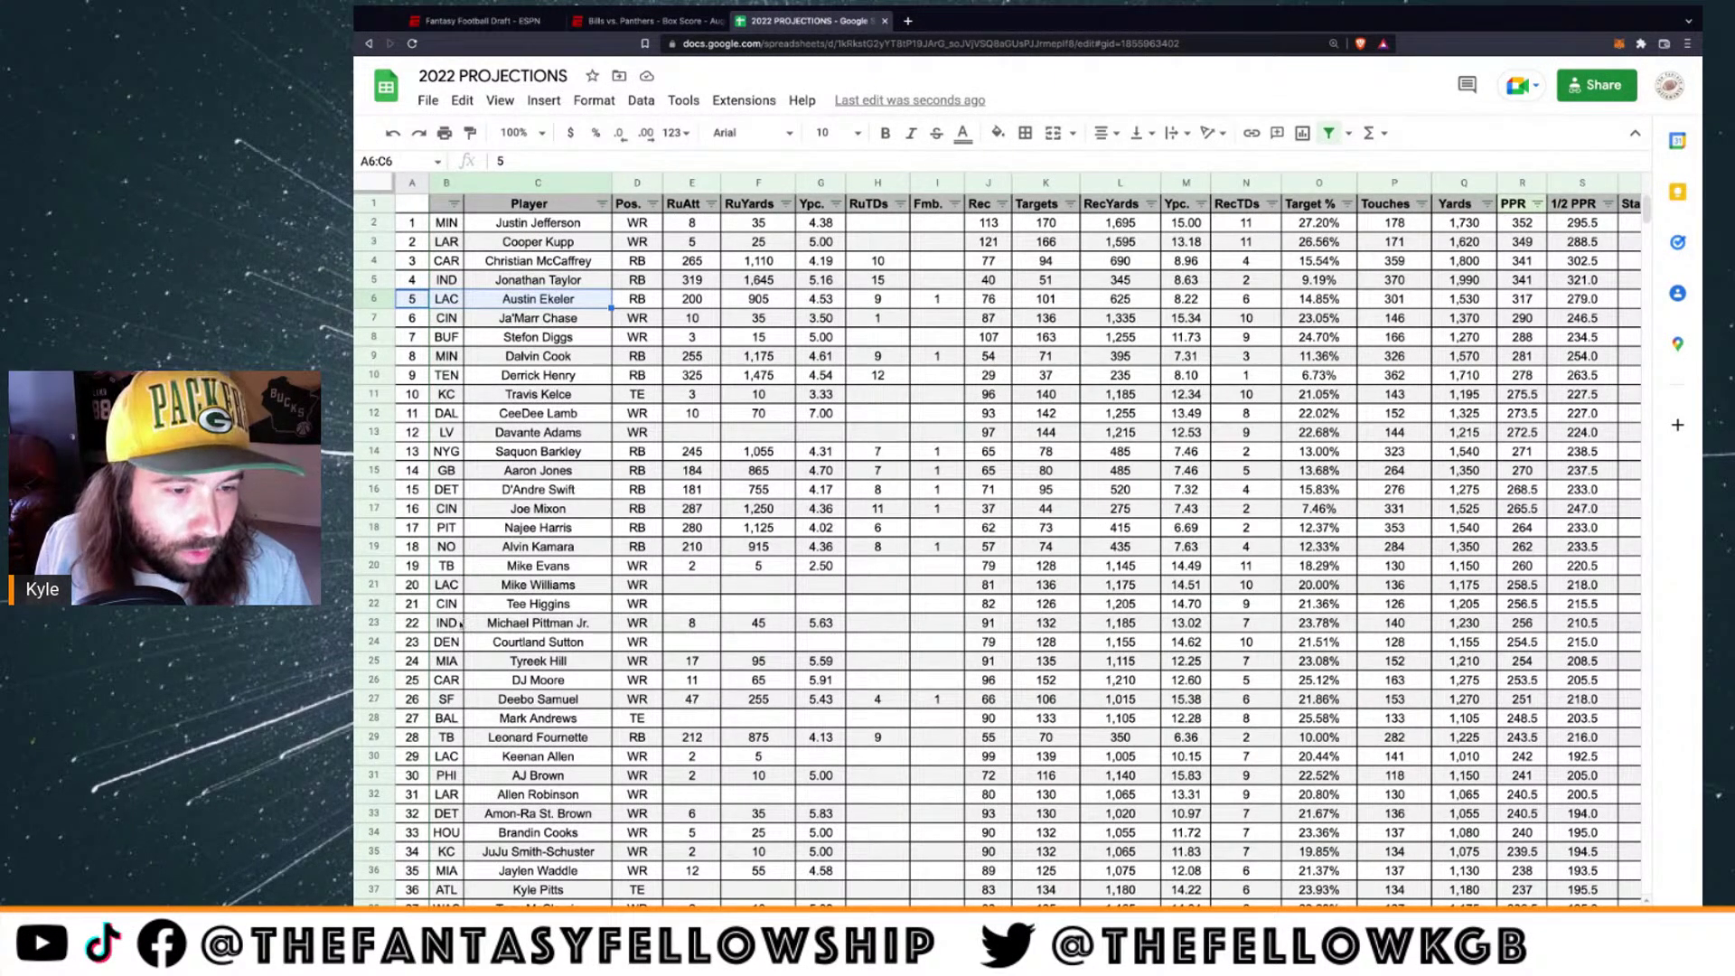
pyautogui.moveTo(414, 567); pyautogui.dragTo(584, 570)
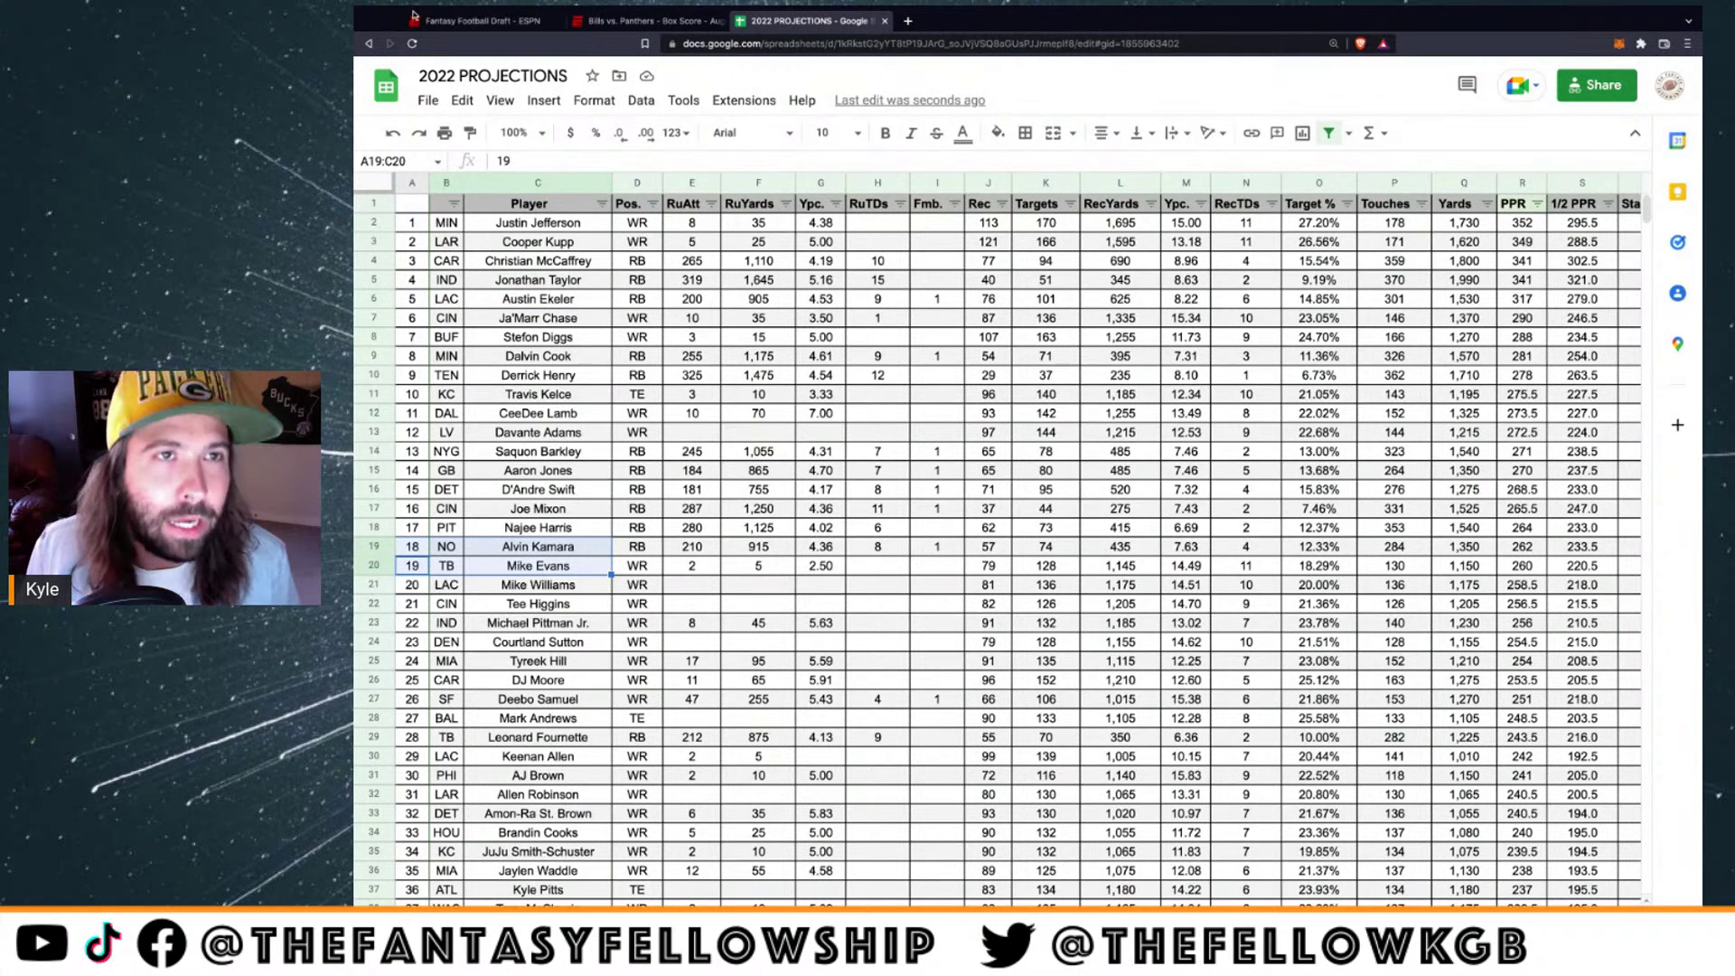
pyautogui.click(484, 20)
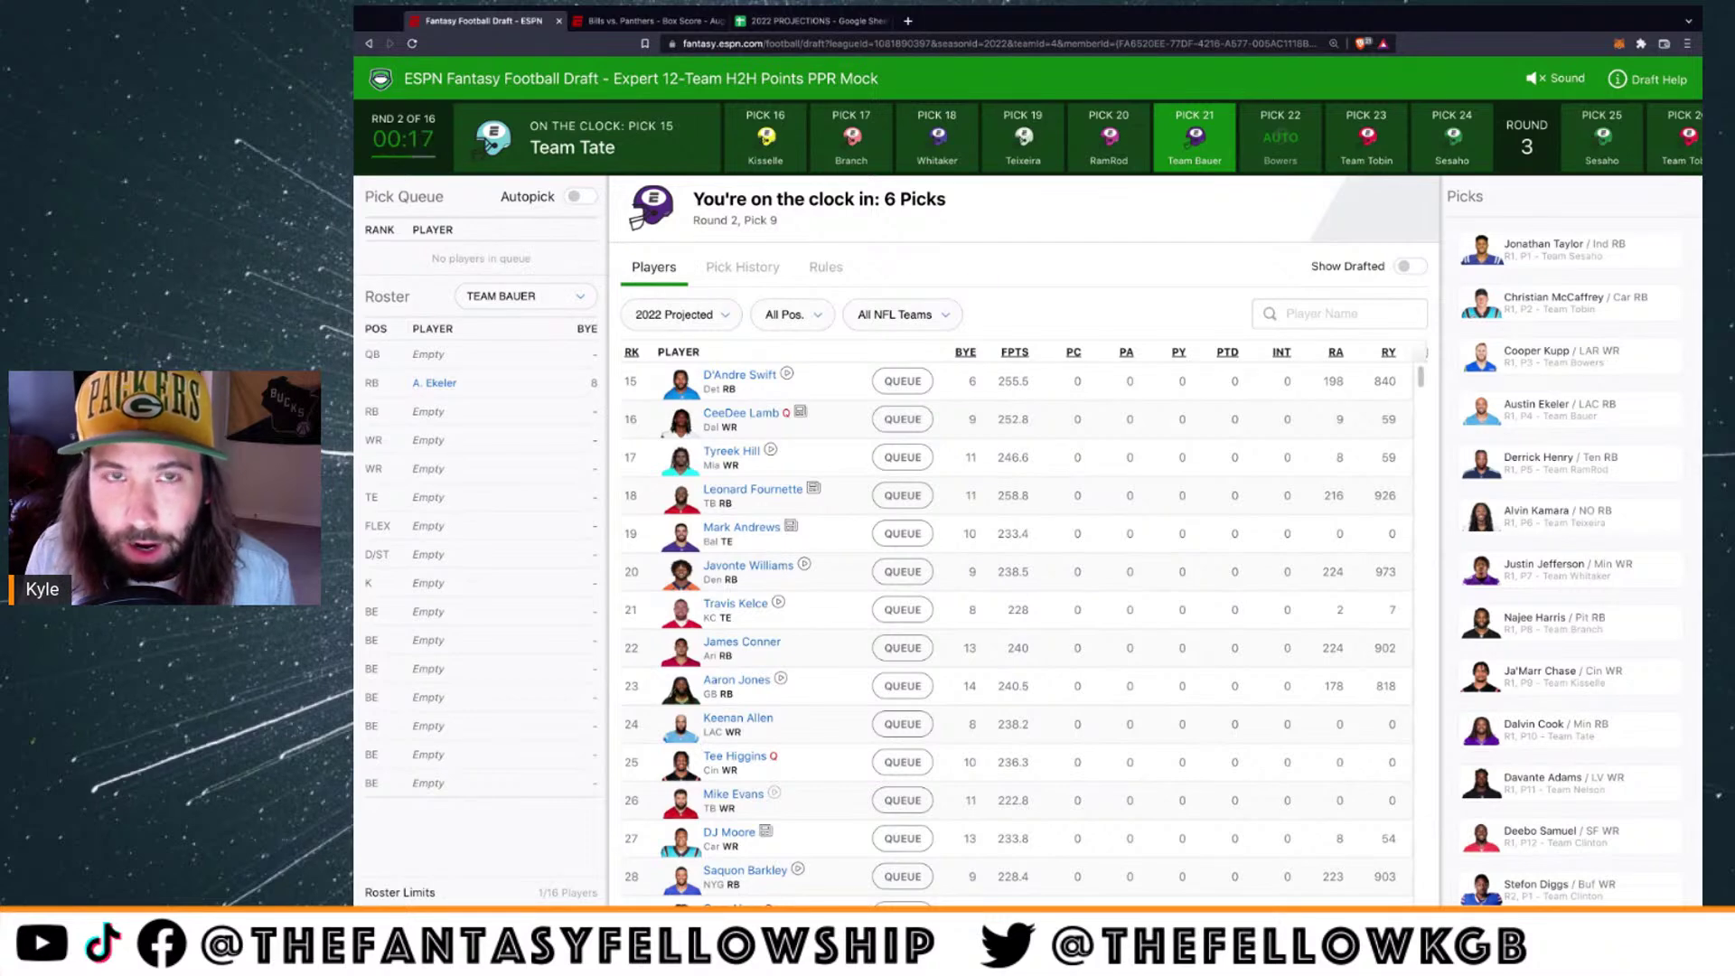
# Examine Joe Mixon's games played in FFToday's 2021 running back stats using FFToday PPR scoring, and return to the draft
pyautogui.click(908, 21)
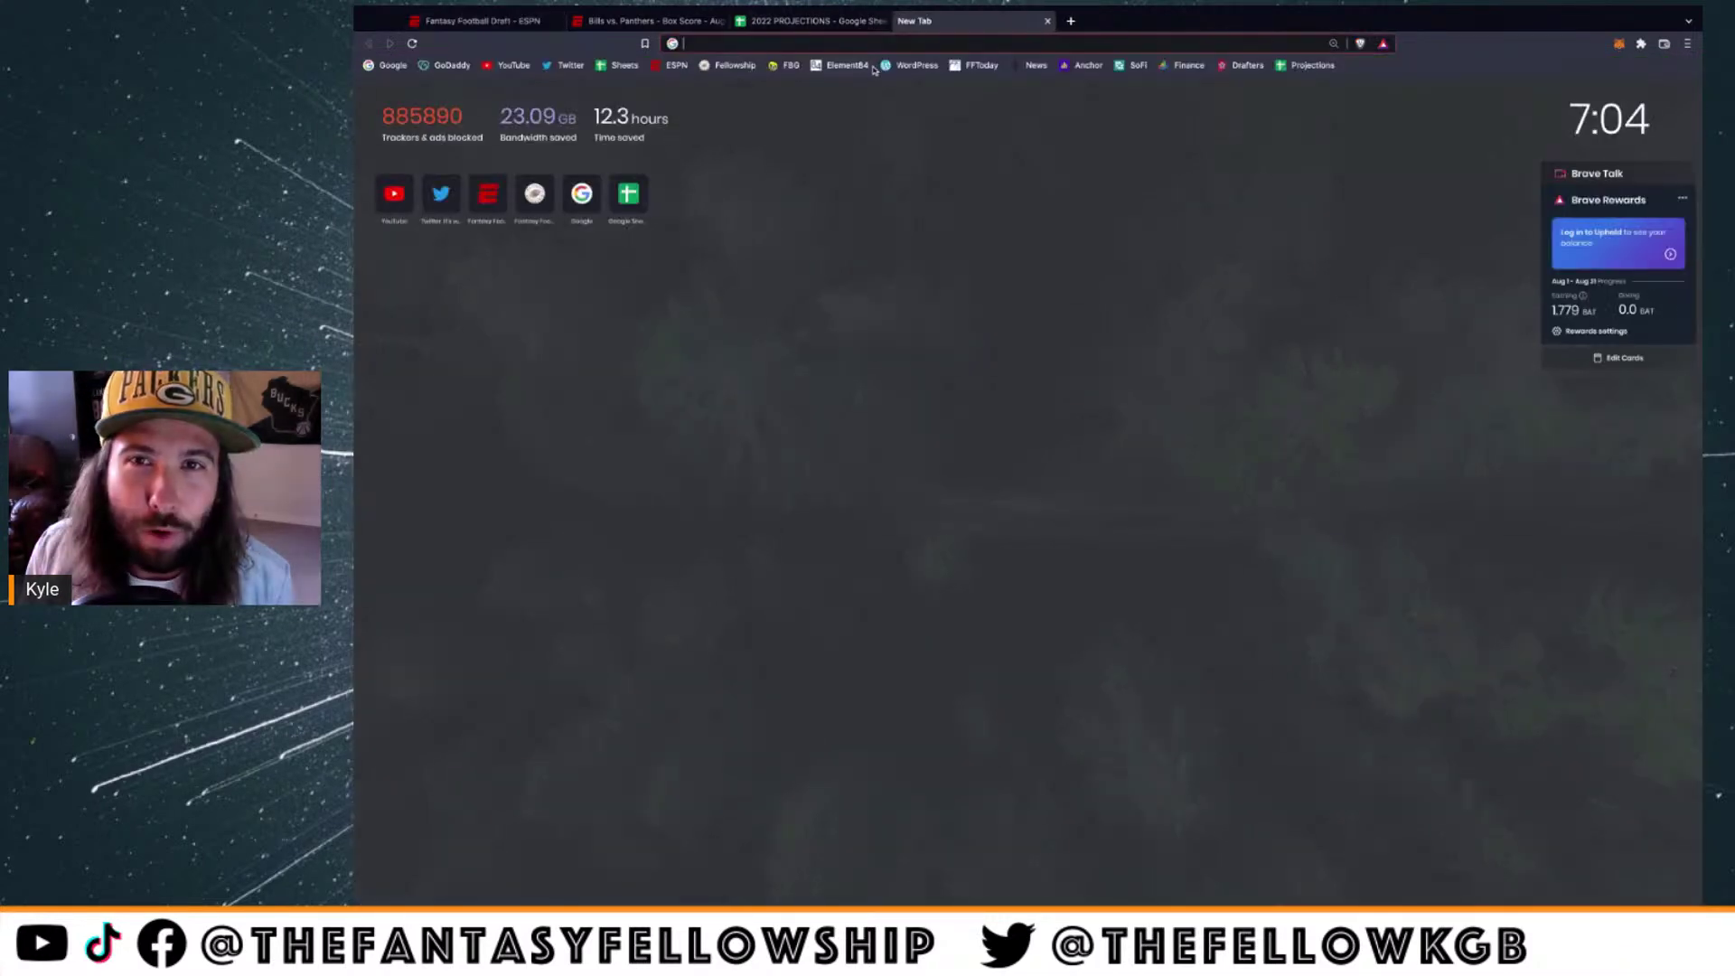
pyautogui.click(973, 65)
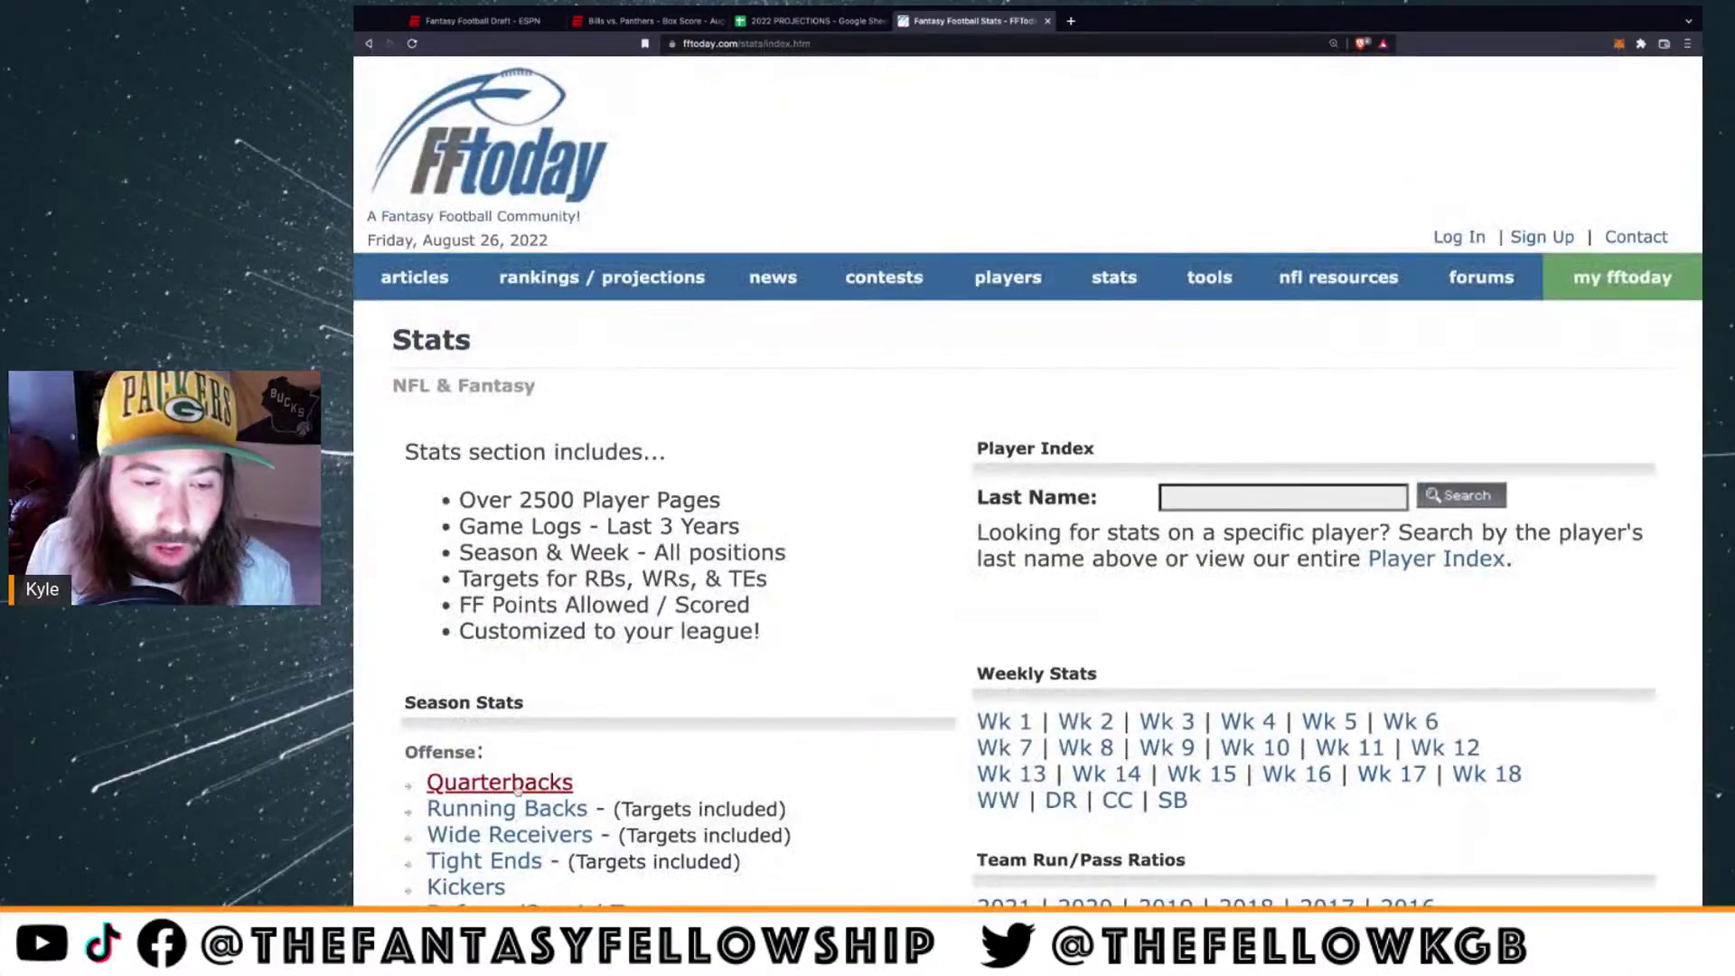
pyautogui.click(511, 811)
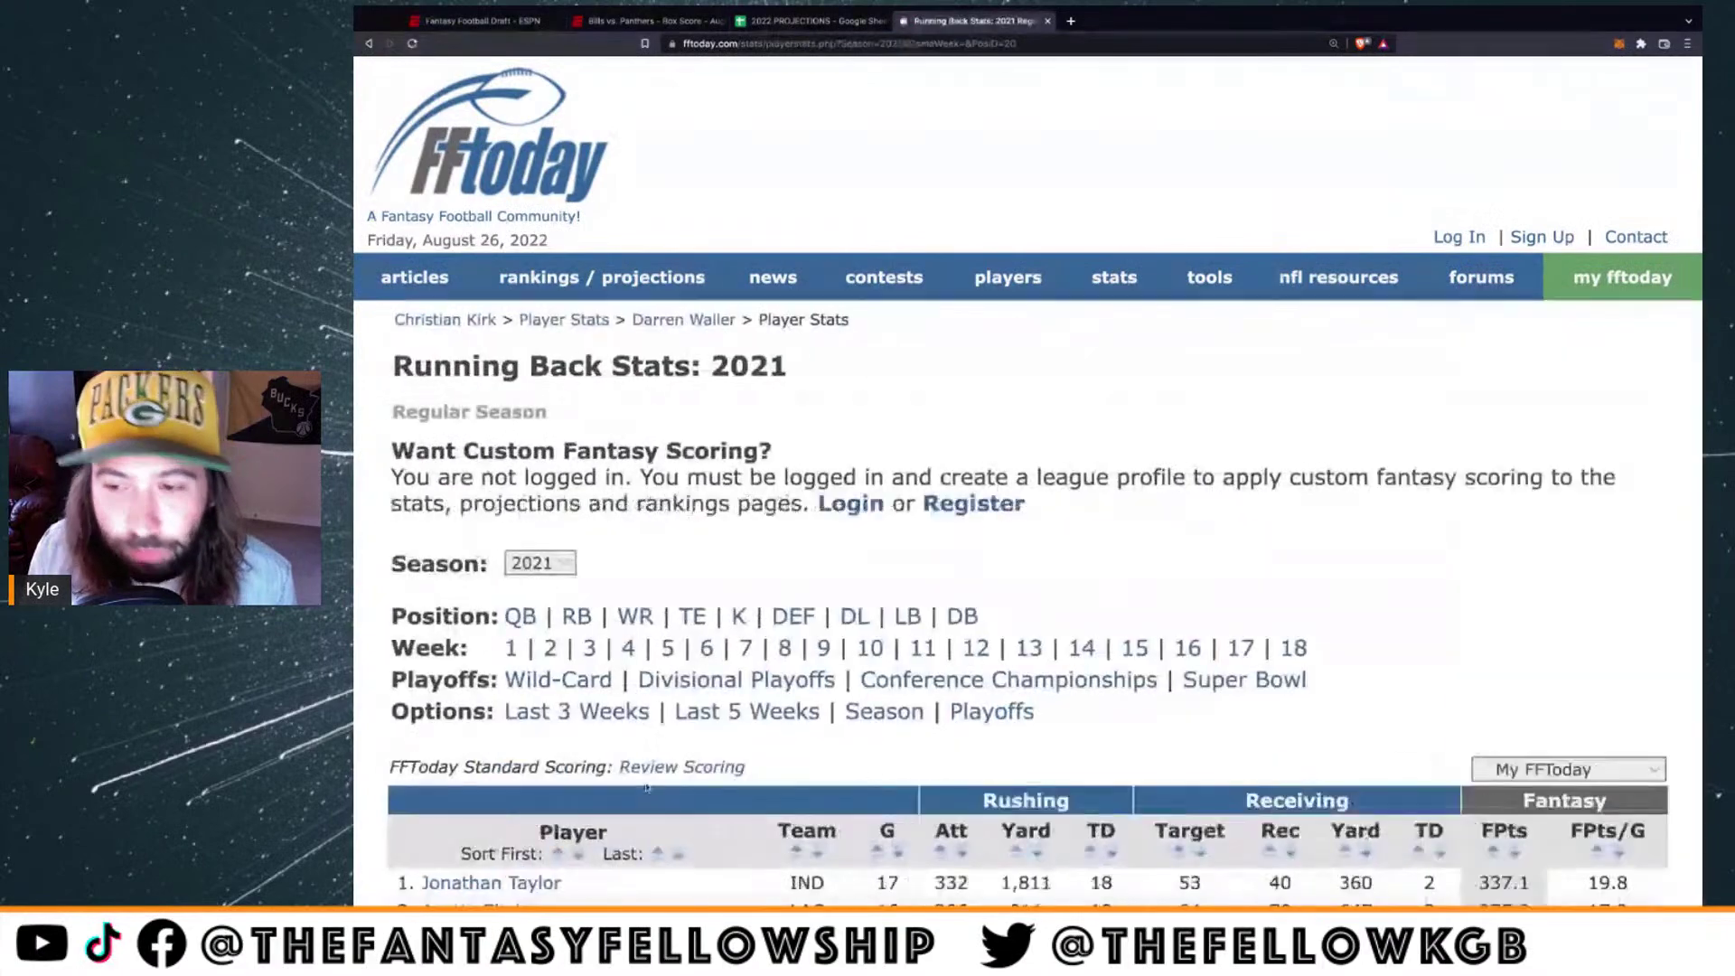
pyautogui.click(1562, 770)
pyautogui.scroll(-3, 479, 723)
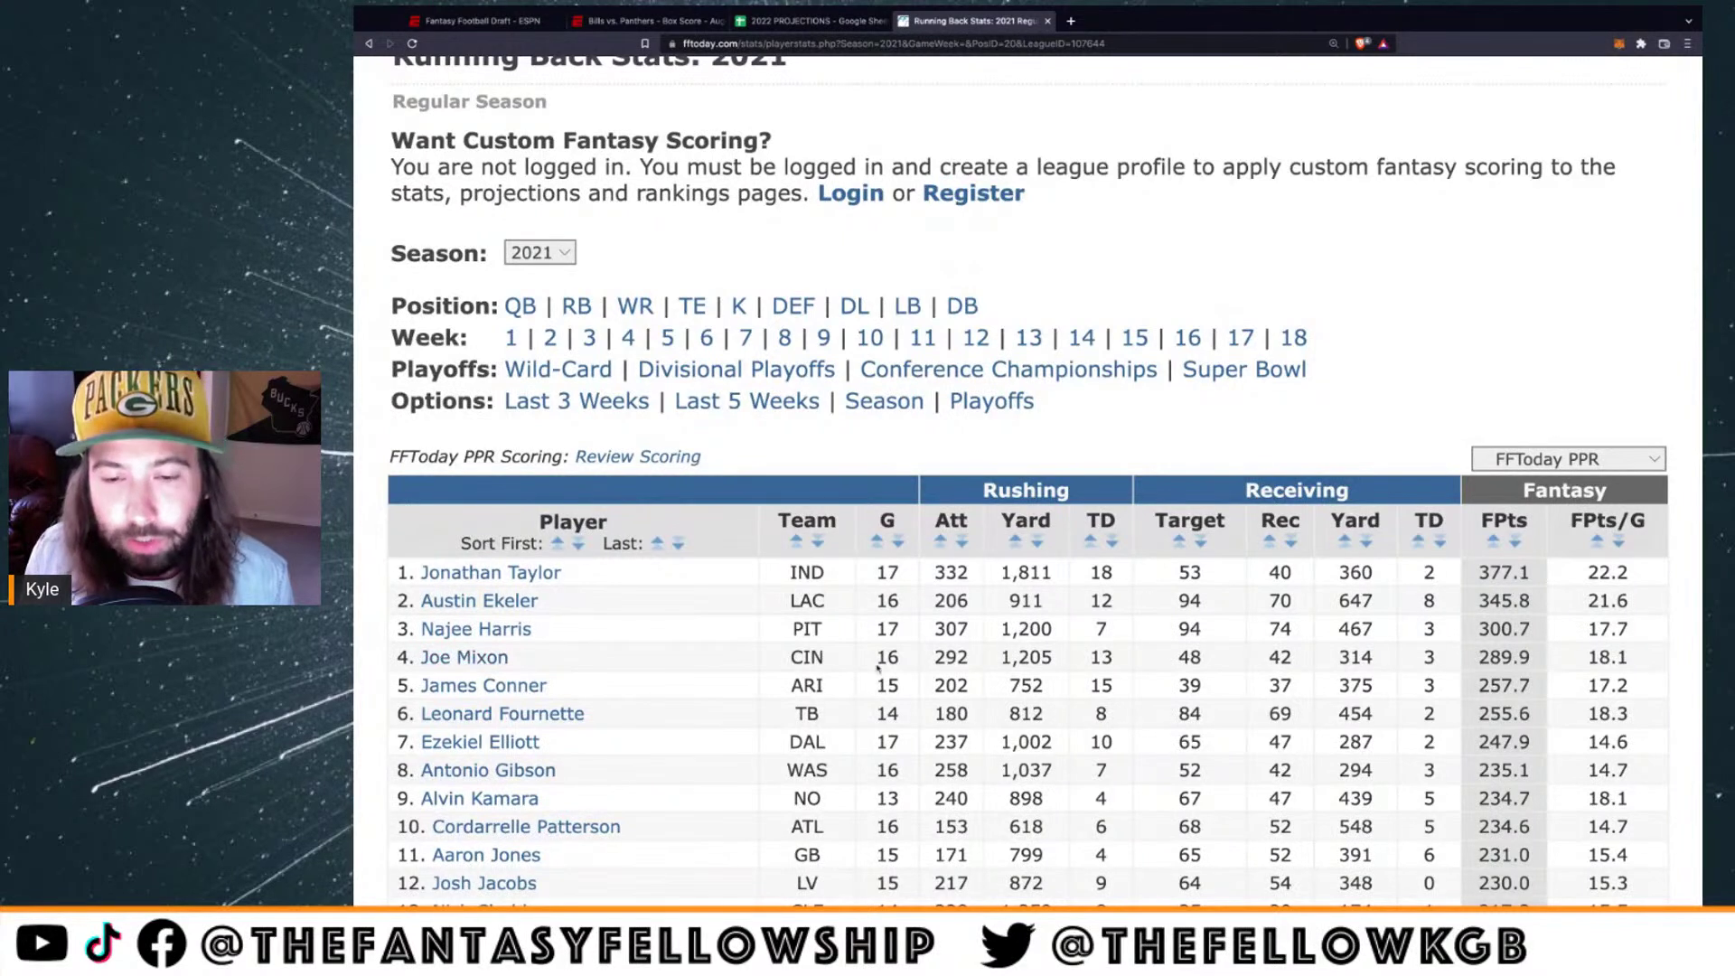
pyautogui.doubleClick(898, 660)
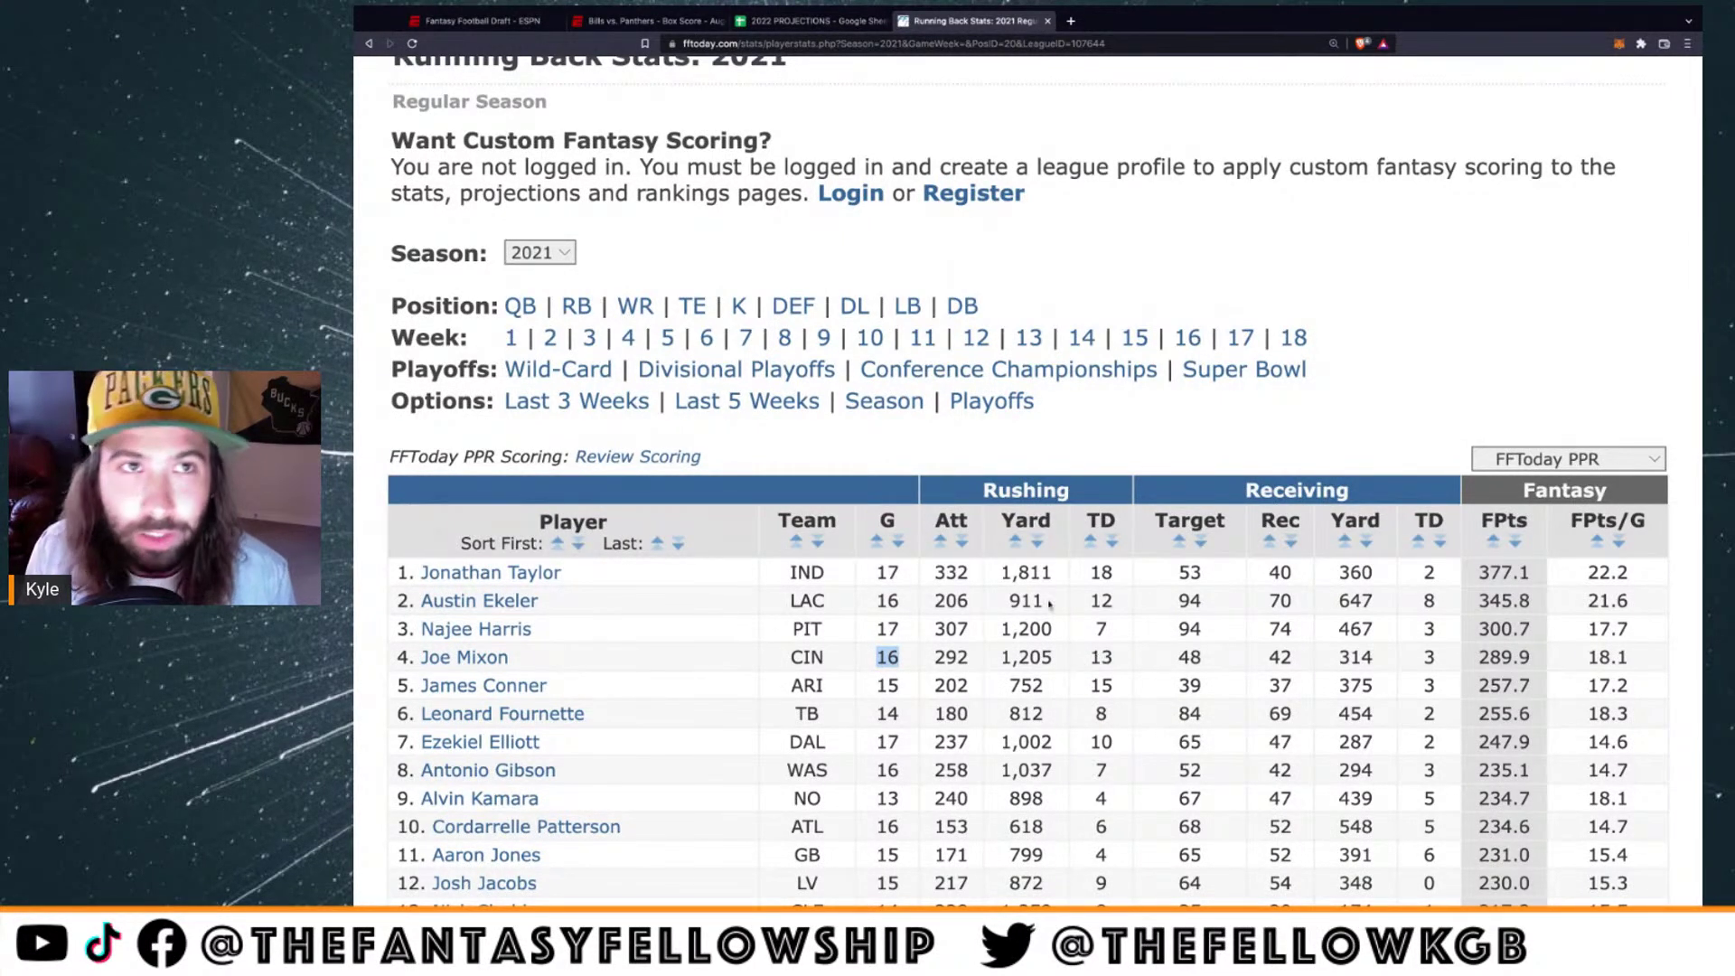
pyautogui.click(479, 20)
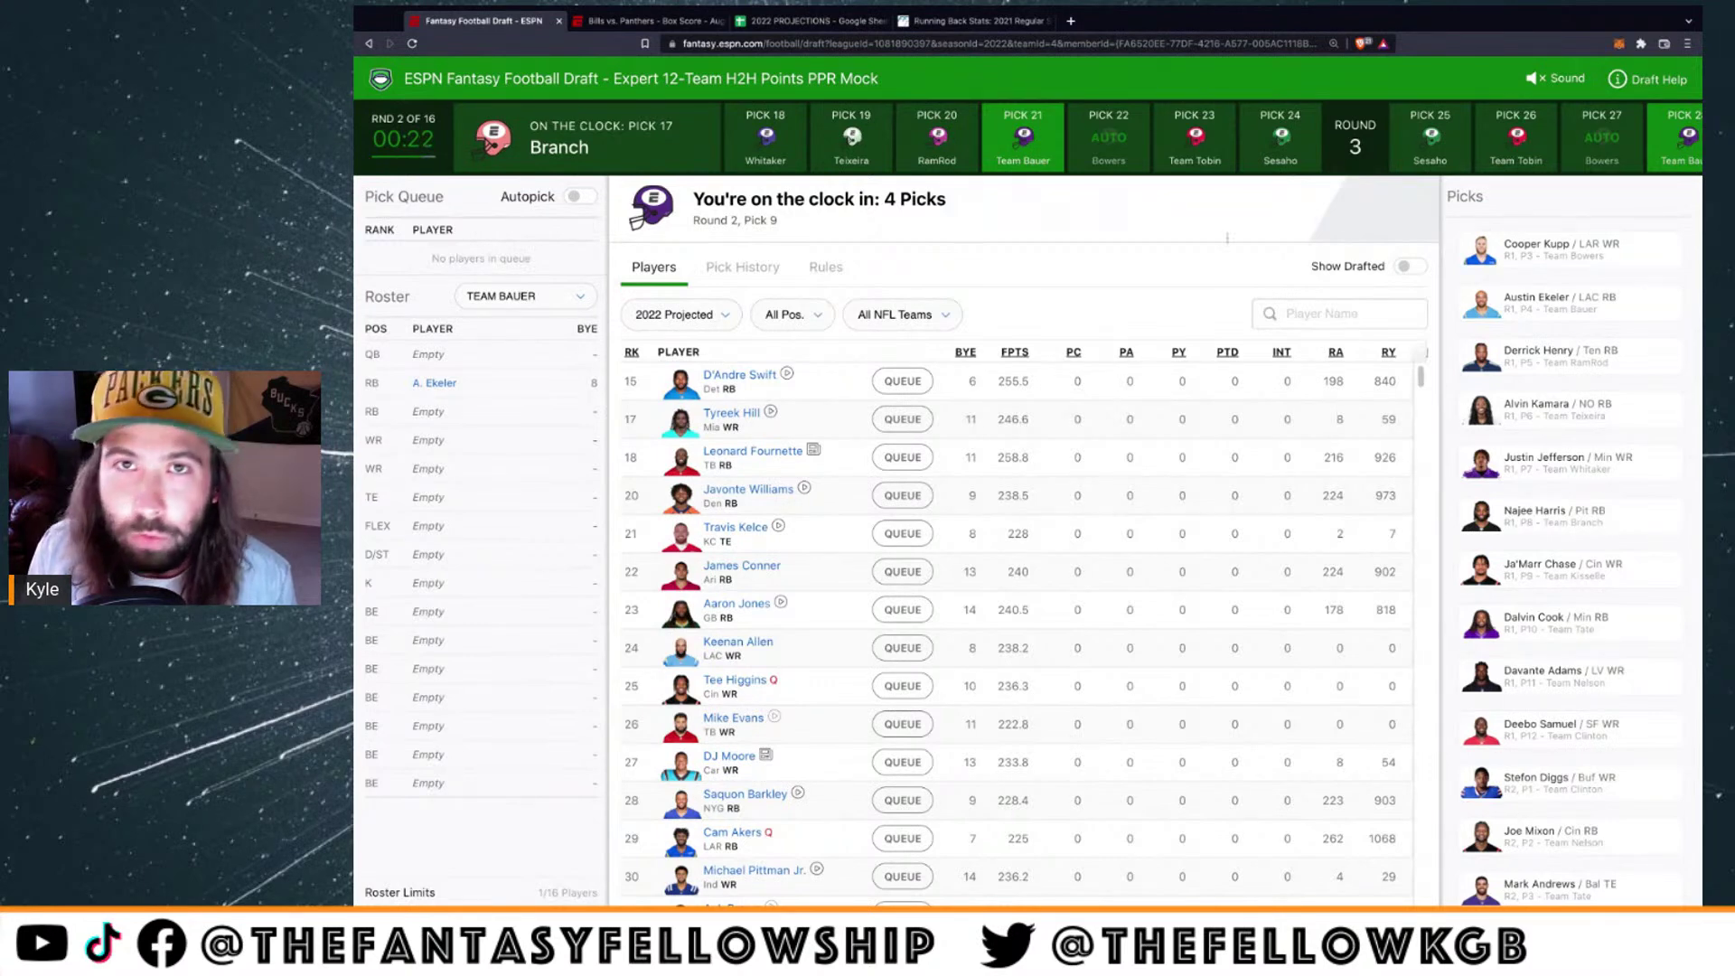
# Review Baltimore's pass attempts for 2021, 2020 and 2019 on its team sheet in 2022 PROJECTIONS, and return to the draft
pyautogui.click(811, 20)
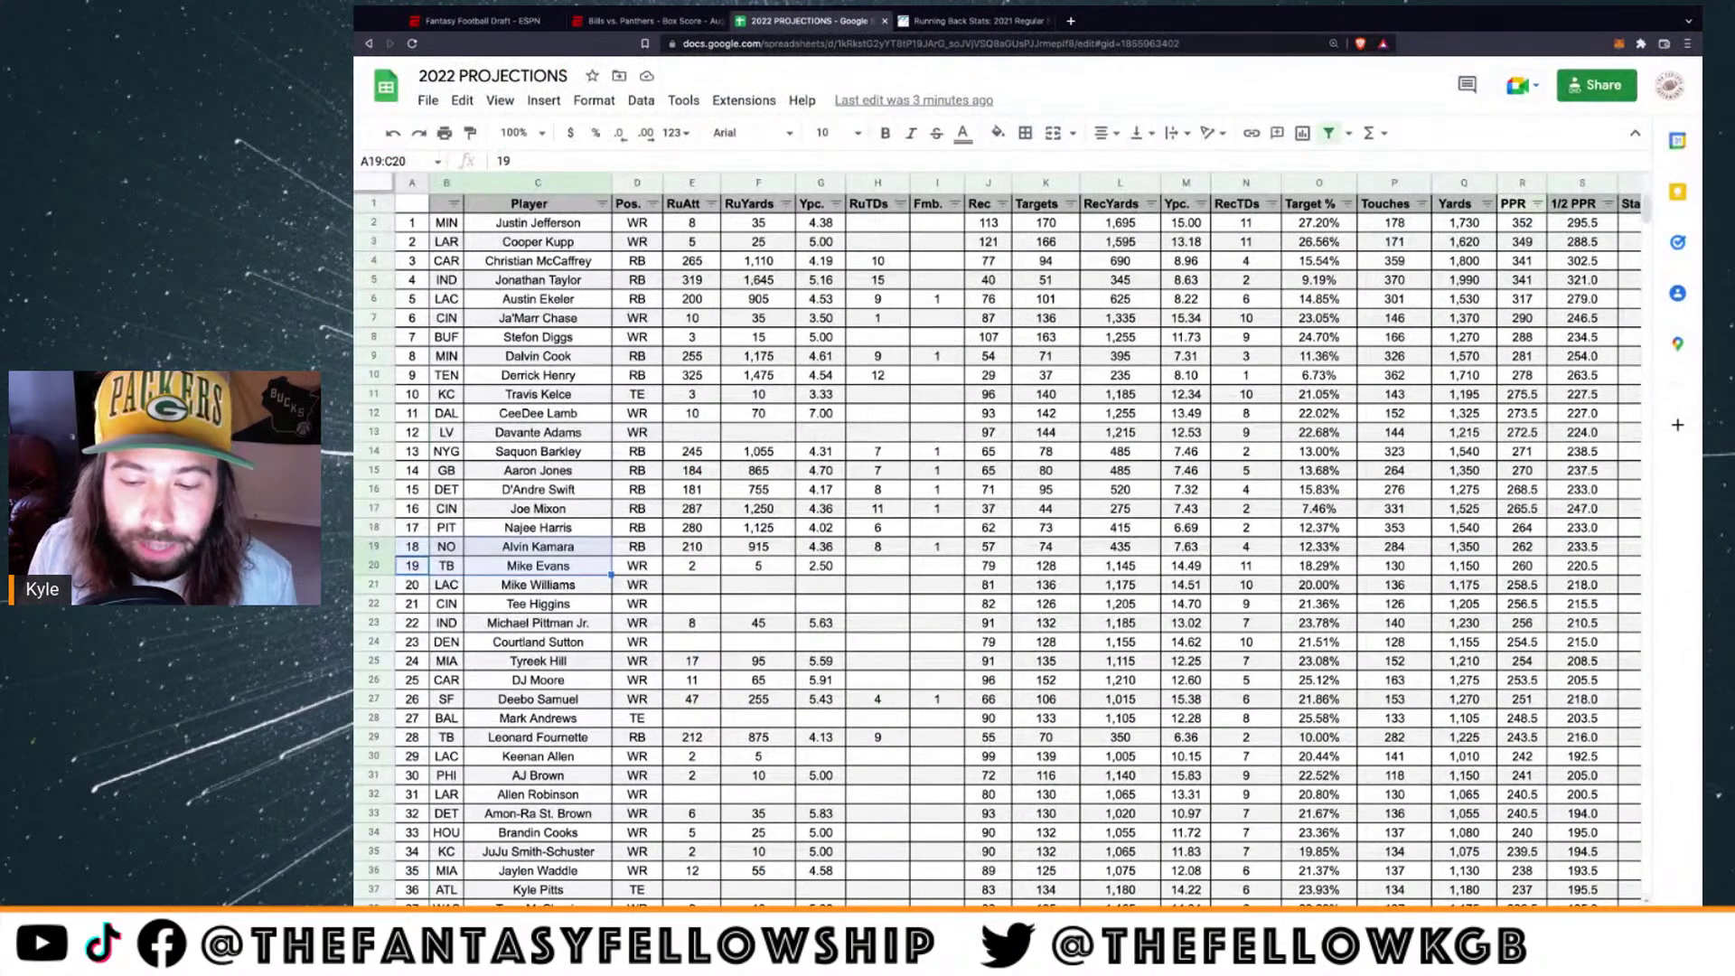
pyautogui.click(687, 922)
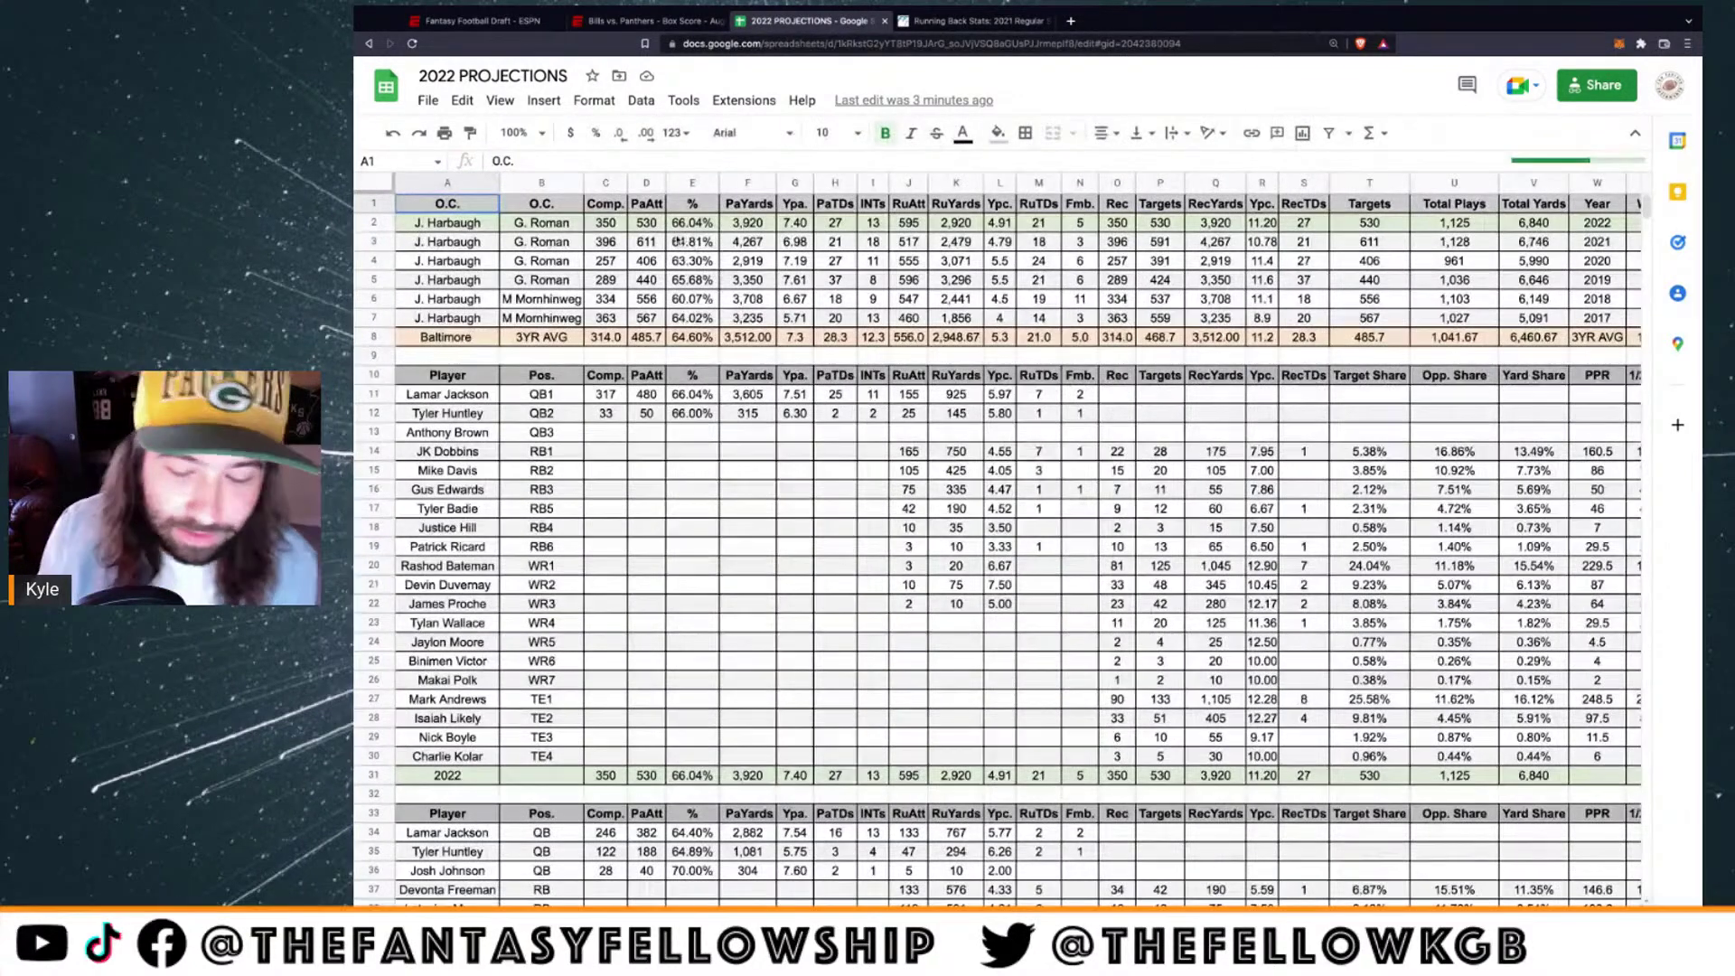
pyautogui.hotkey('ctrl', '+')
pyautogui.click(685, 266)
pyautogui.hotkey('shift', 'Down')
pyautogui.hotkey('shift', 'Down')
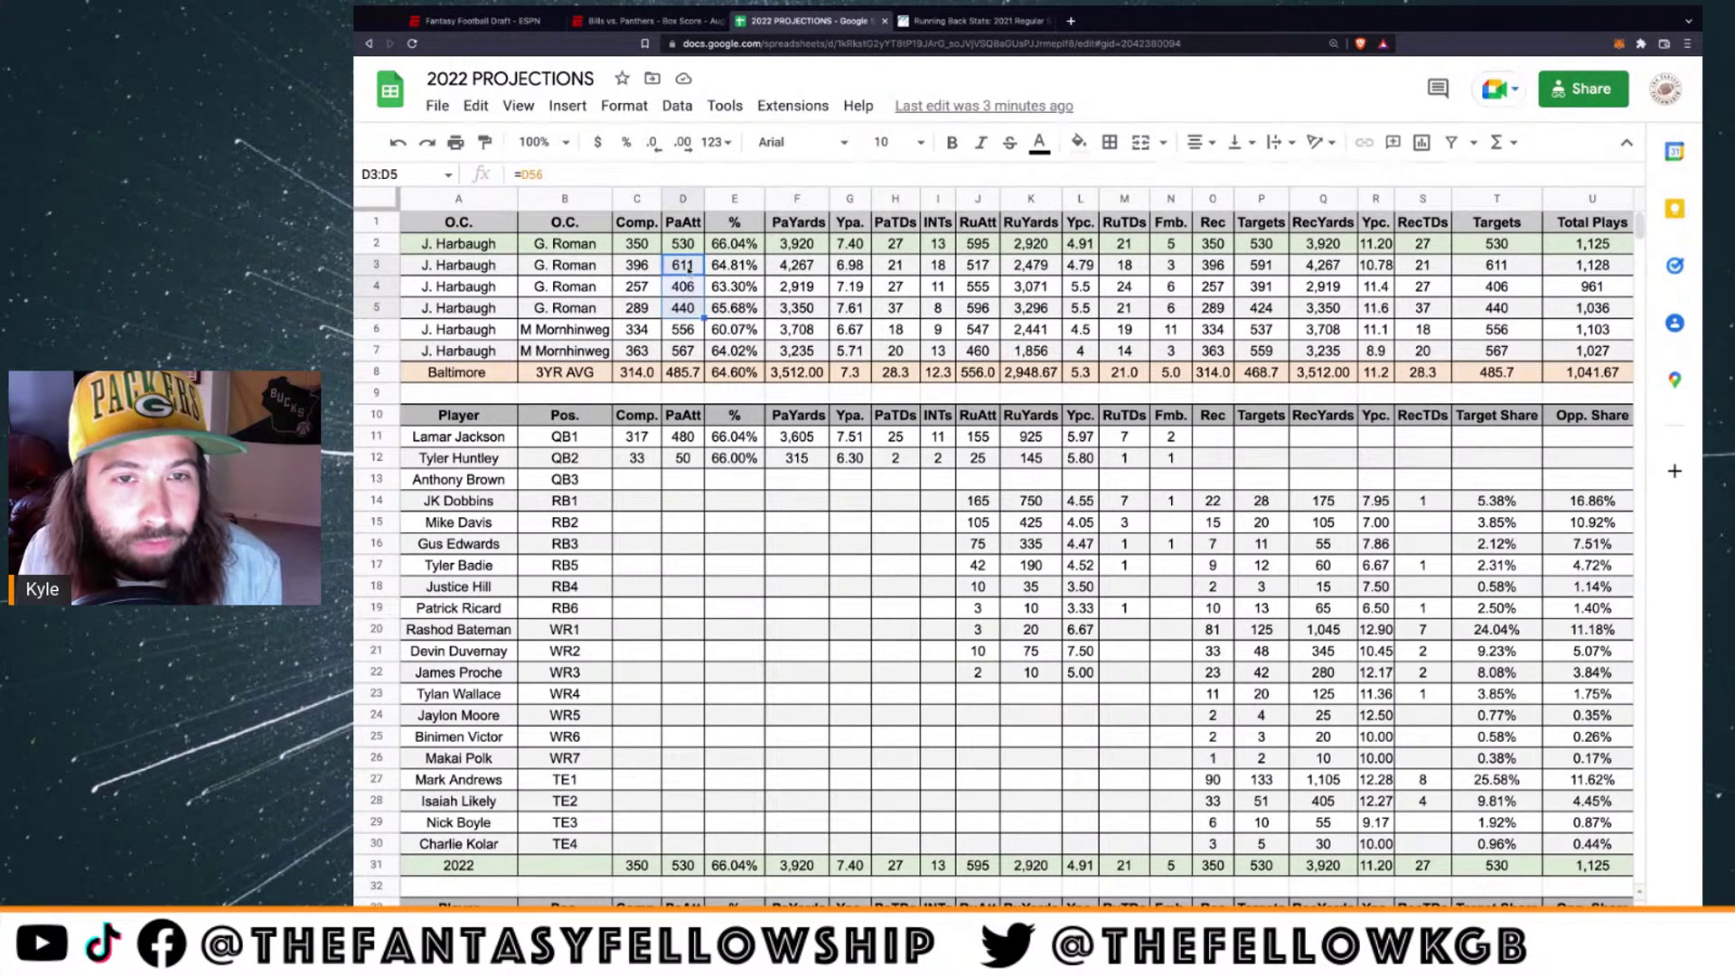
pyautogui.click(692, 269)
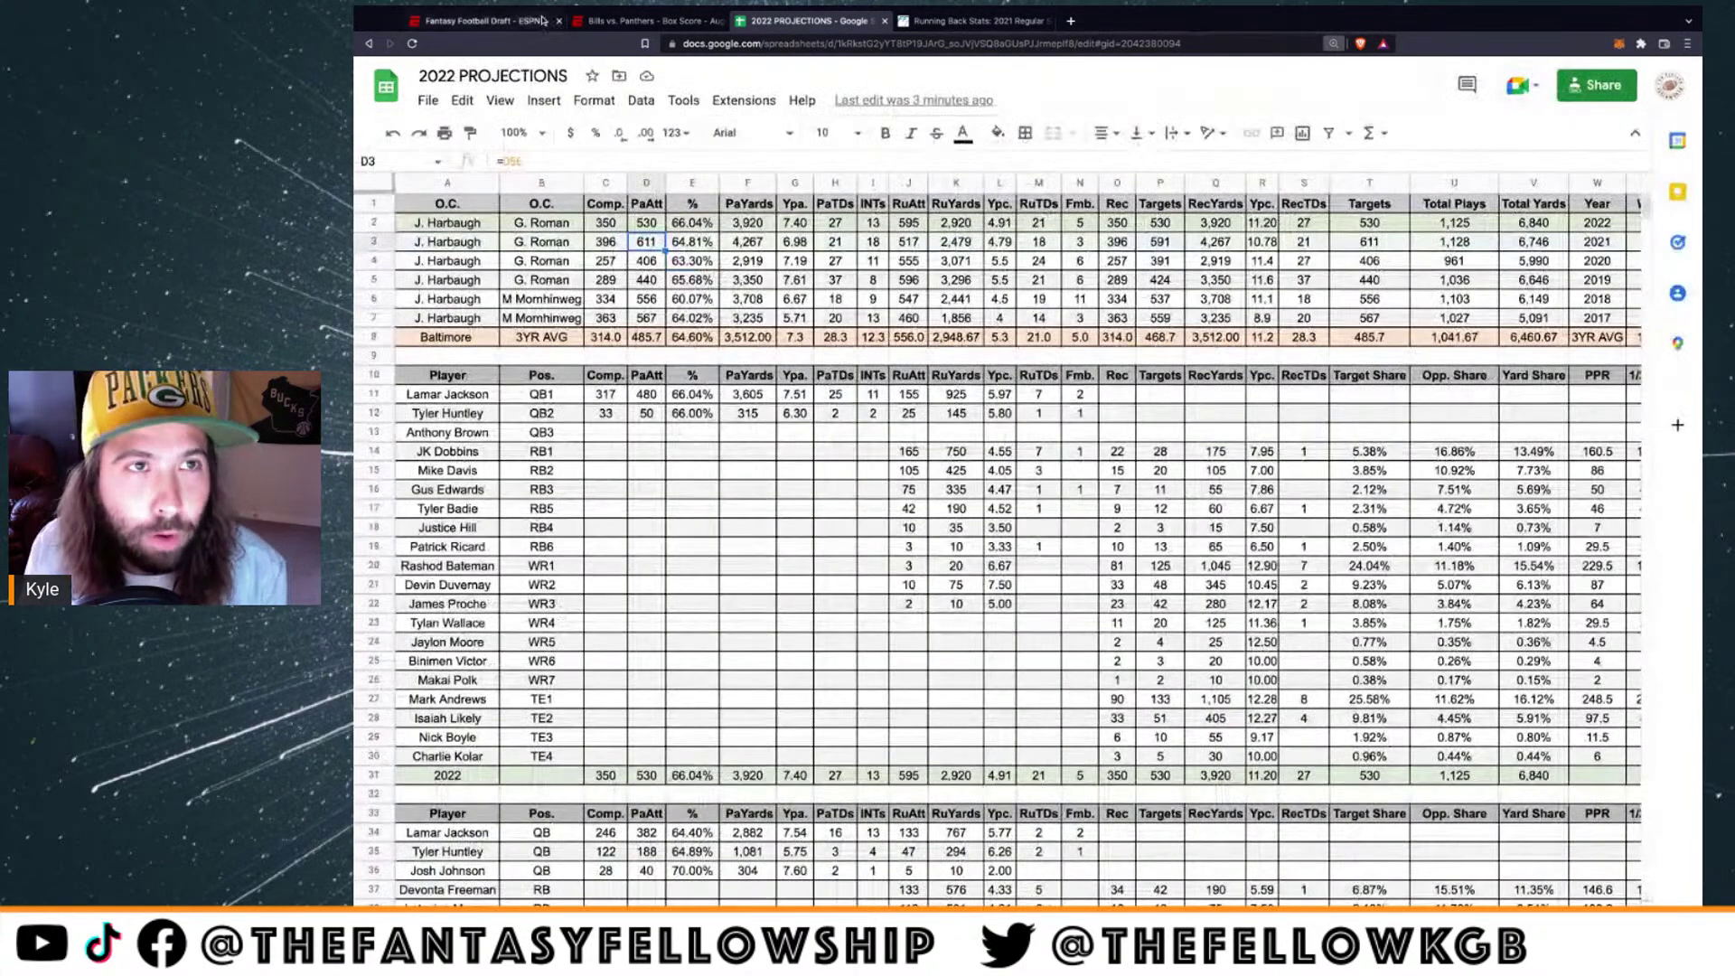
pyautogui.click(496, 23)
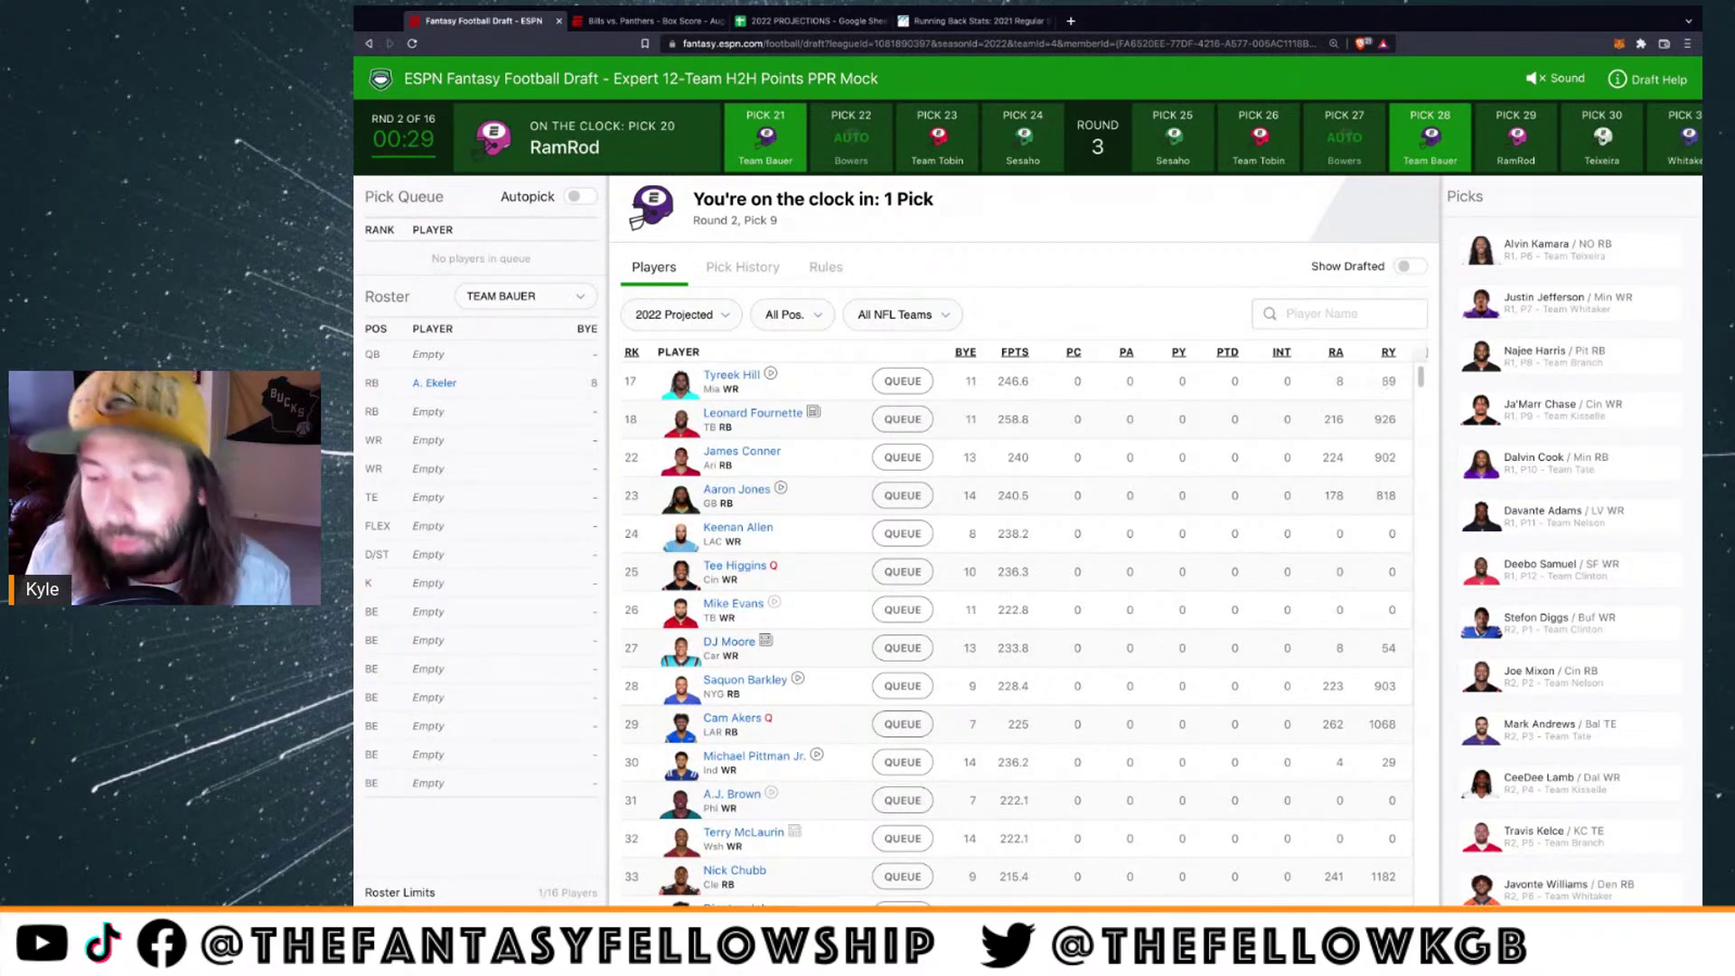
# Draft Tyreek Hill with the round 2 pick
pyautogui.click(902, 496)
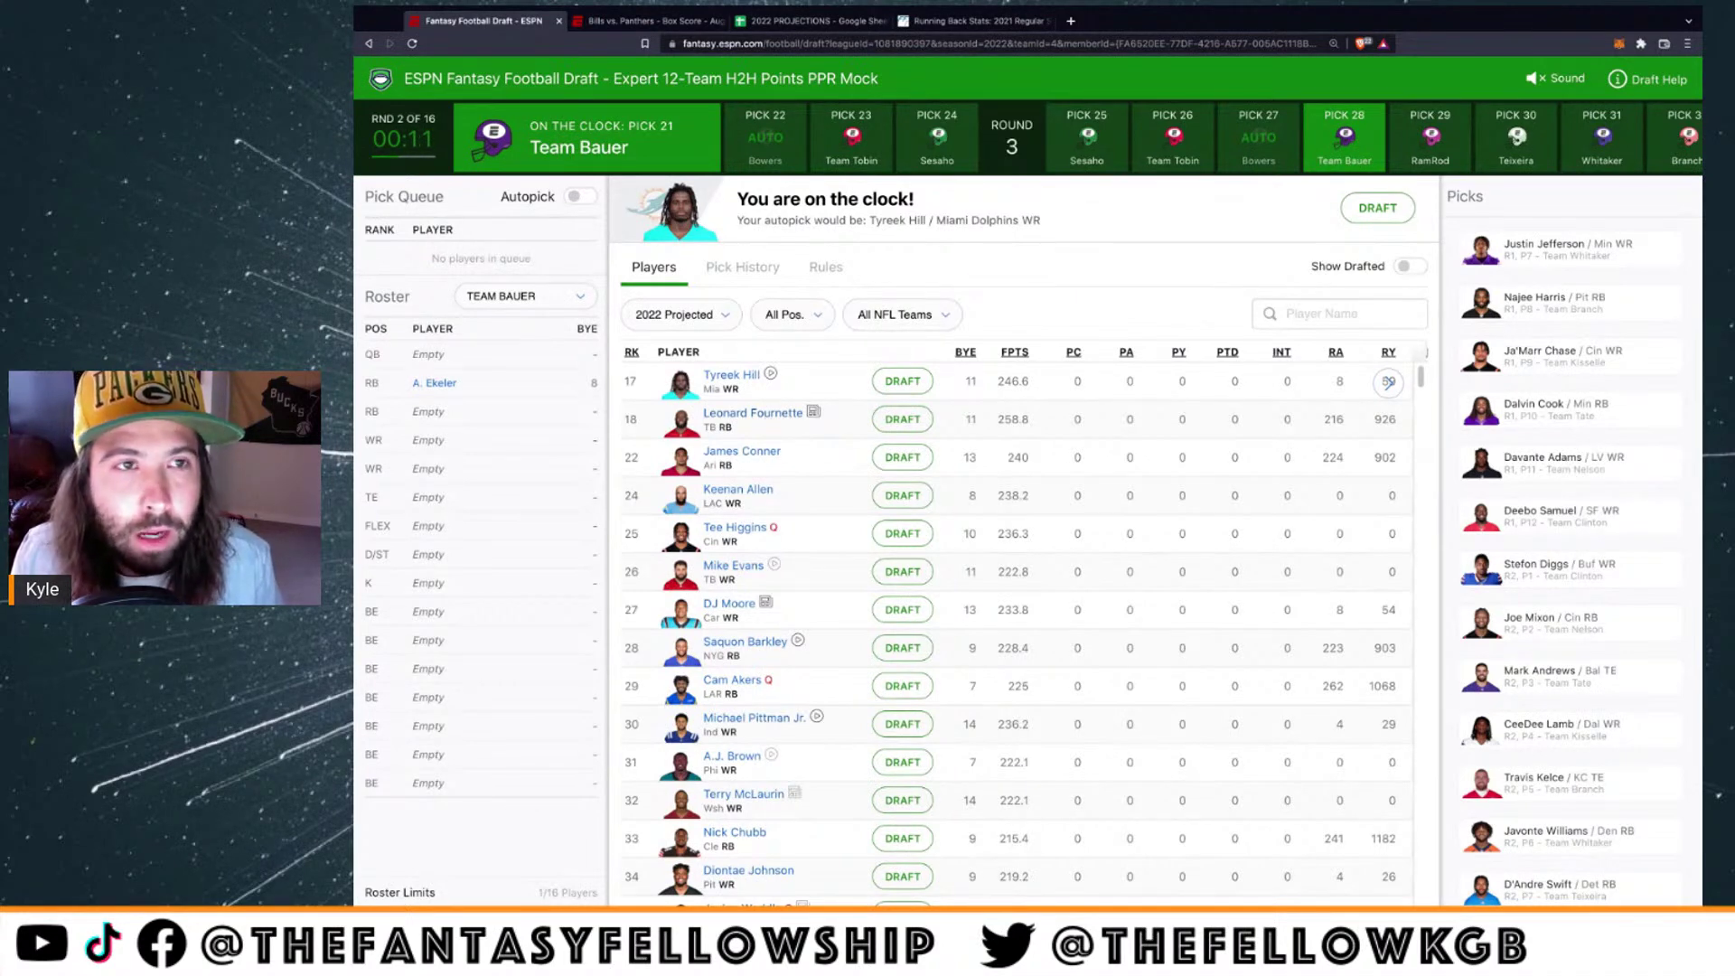
pyautogui.click(903, 381)
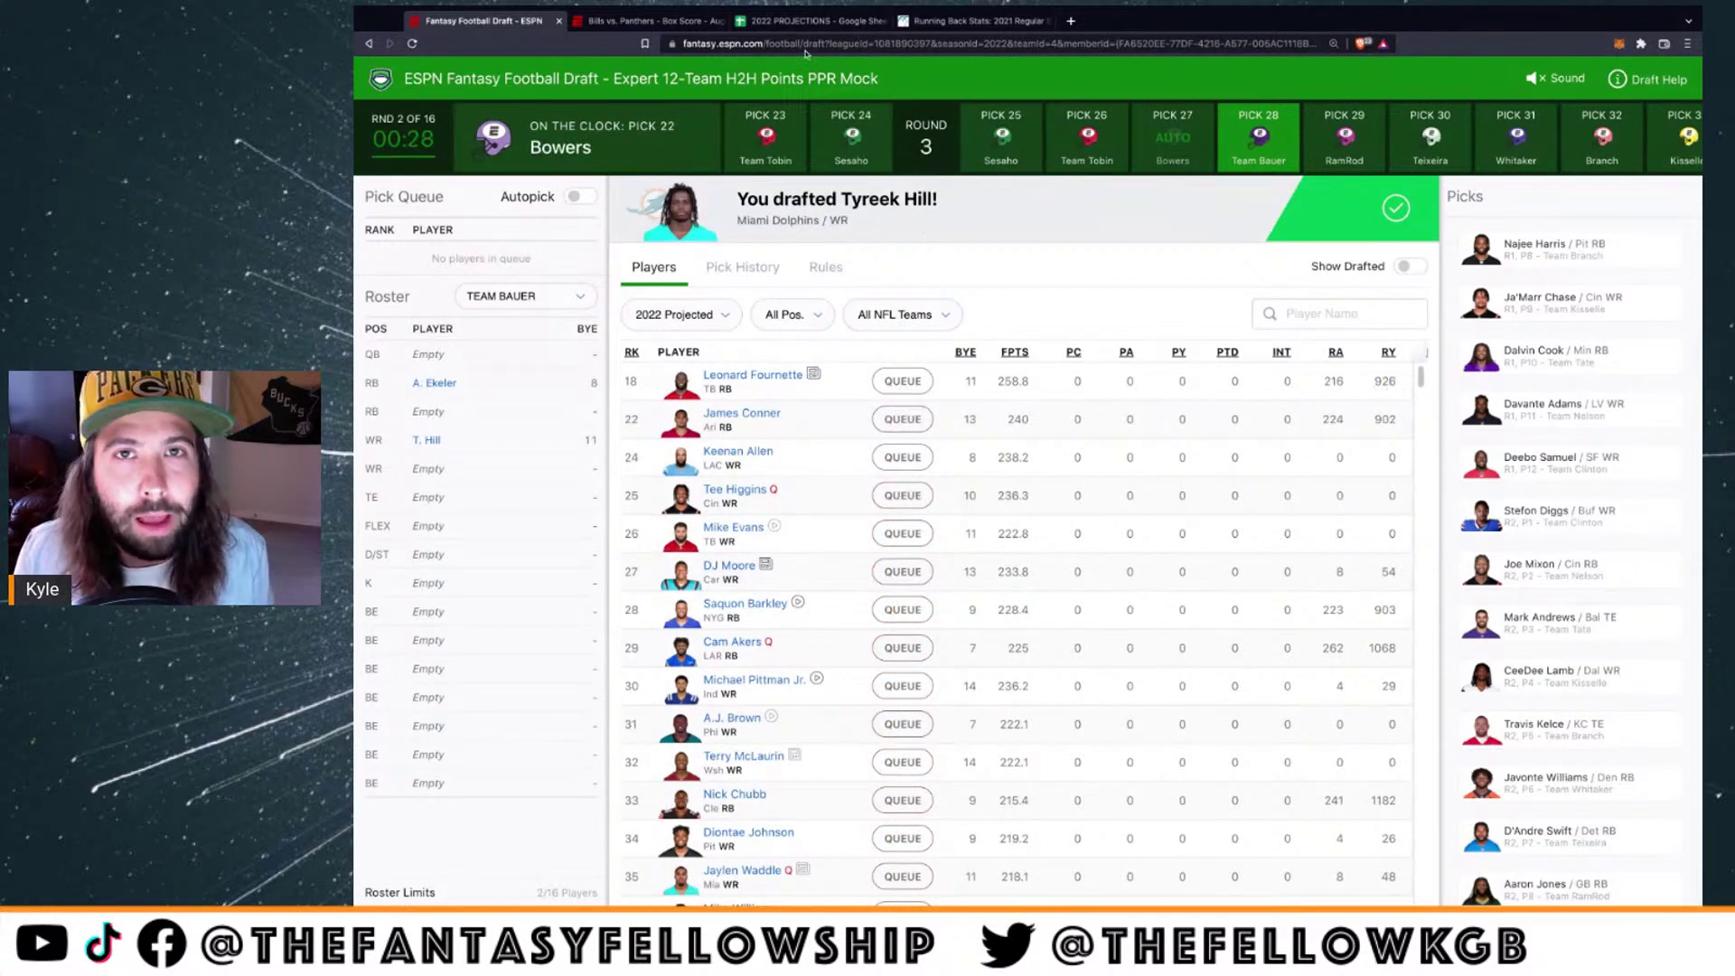
# Check the Mike Evans and Tyreek Hill rows in the overall player rankings of 2022 PROJECTIONS, and return to the draft
pyautogui.click(797, 21)
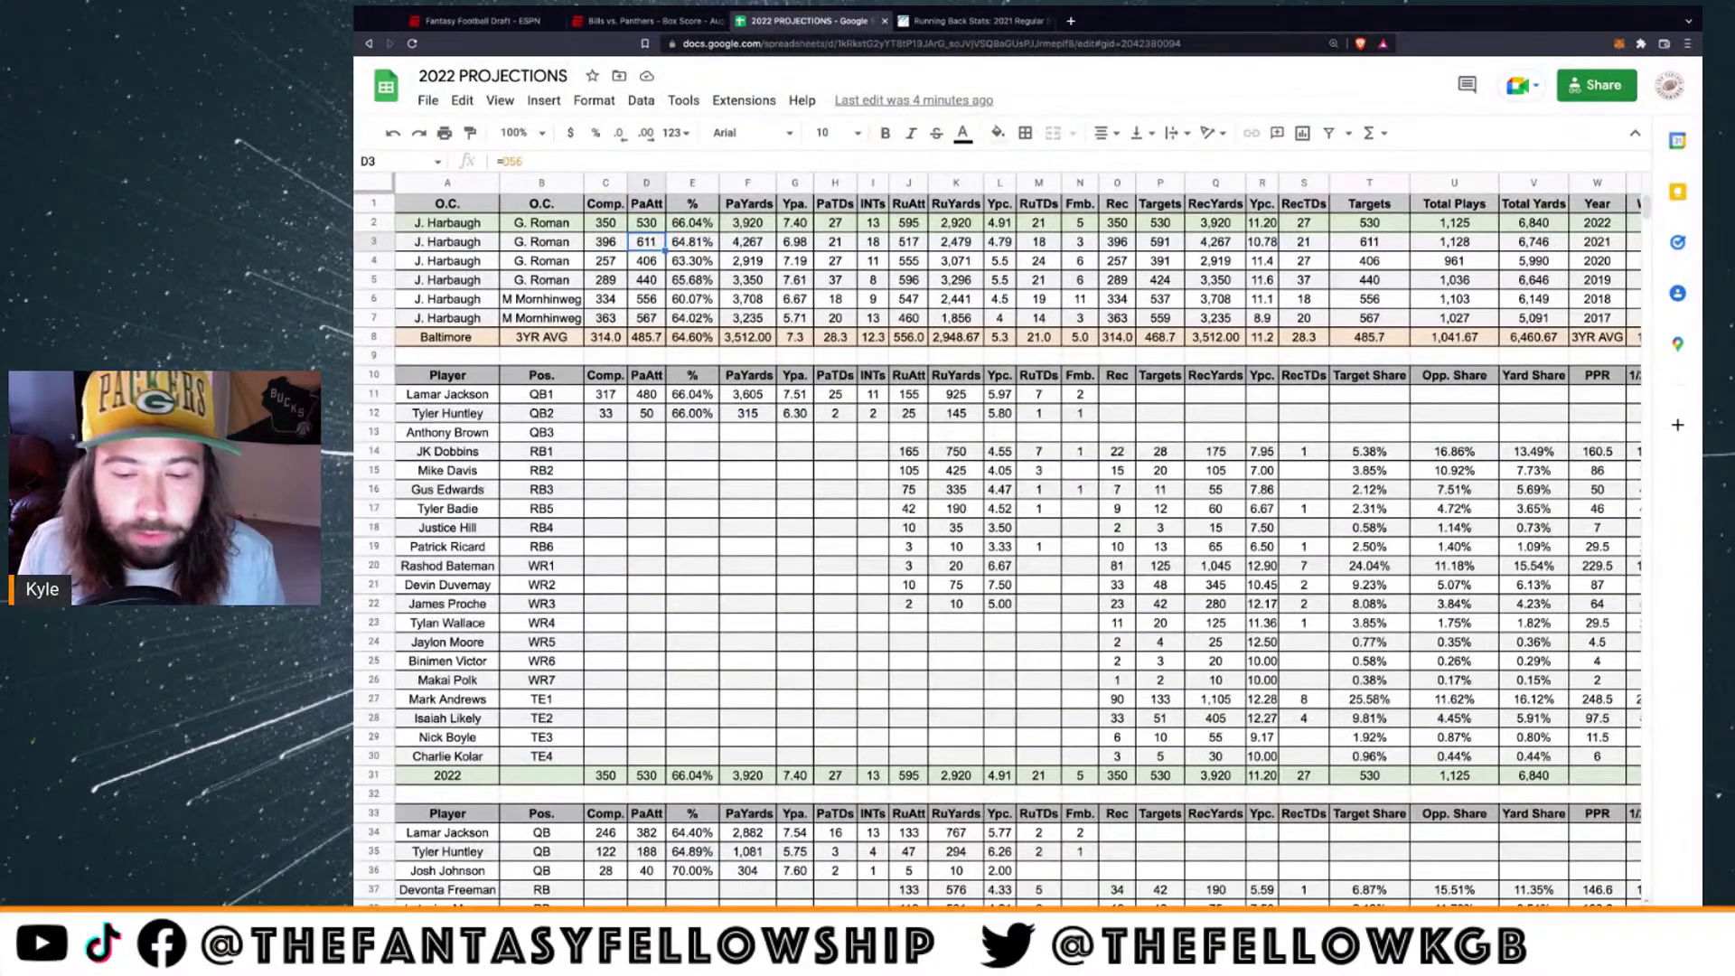
pyautogui.hotkey('alt', 'Down')
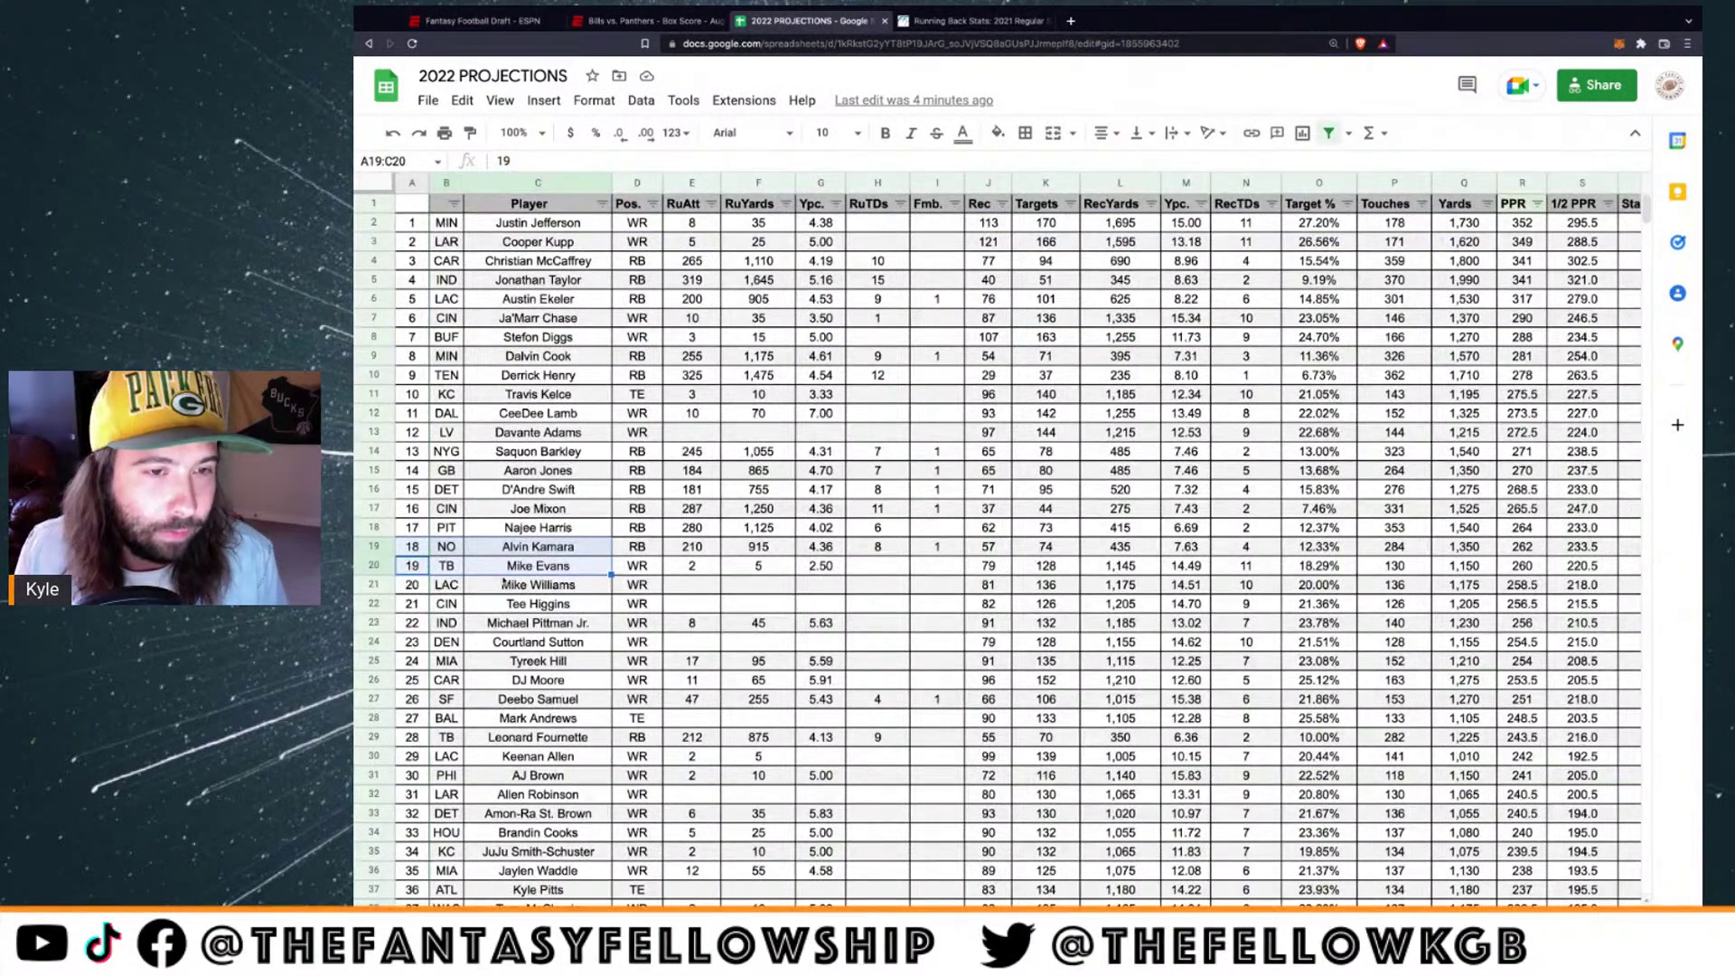
pyautogui.click(524, 572)
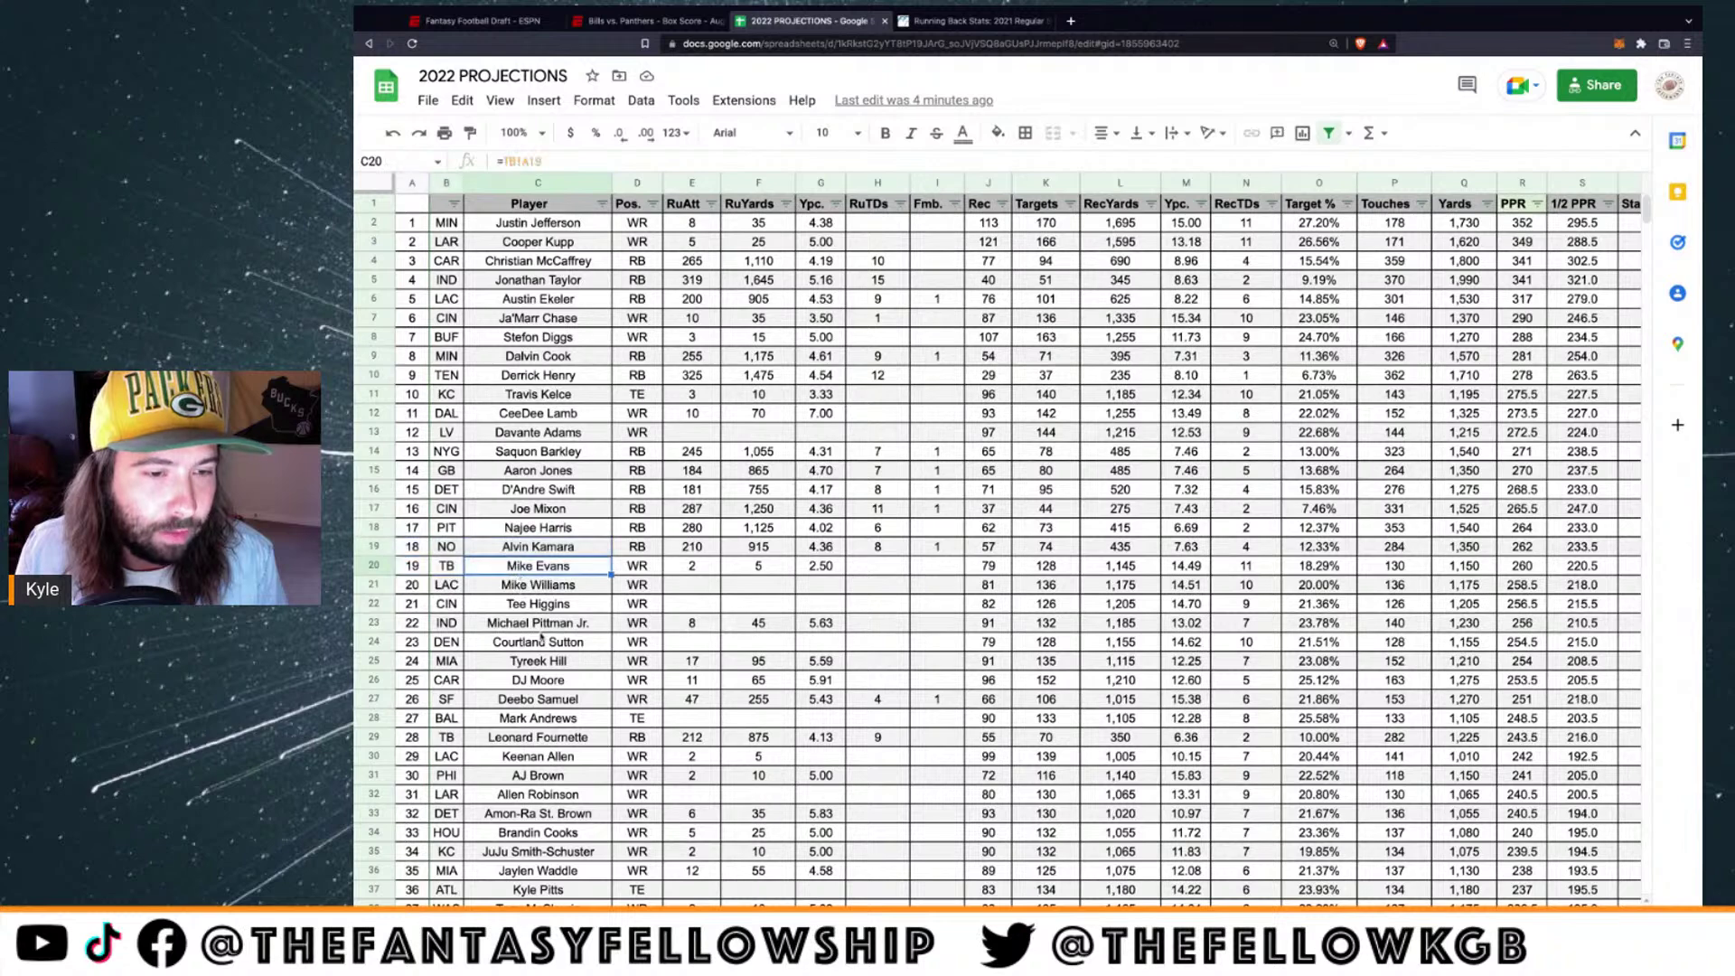
pyautogui.moveTo(412, 661); pyautogui.dragTo(542, 661)
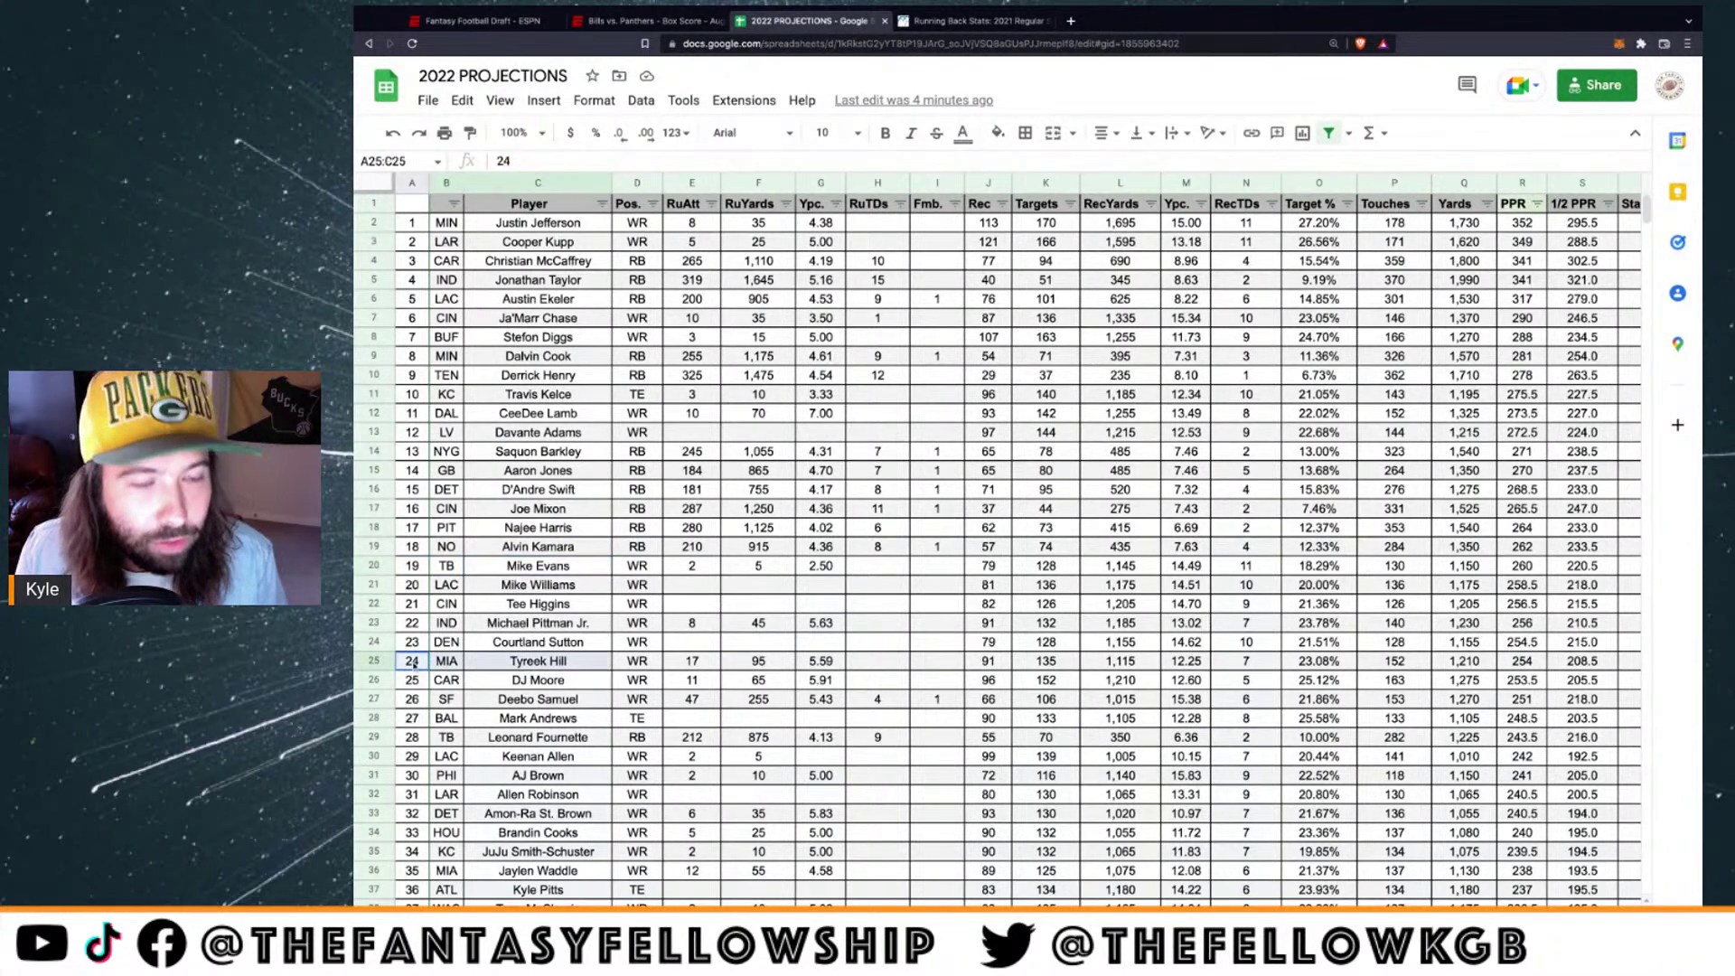
pyautogui.click(478, 20)
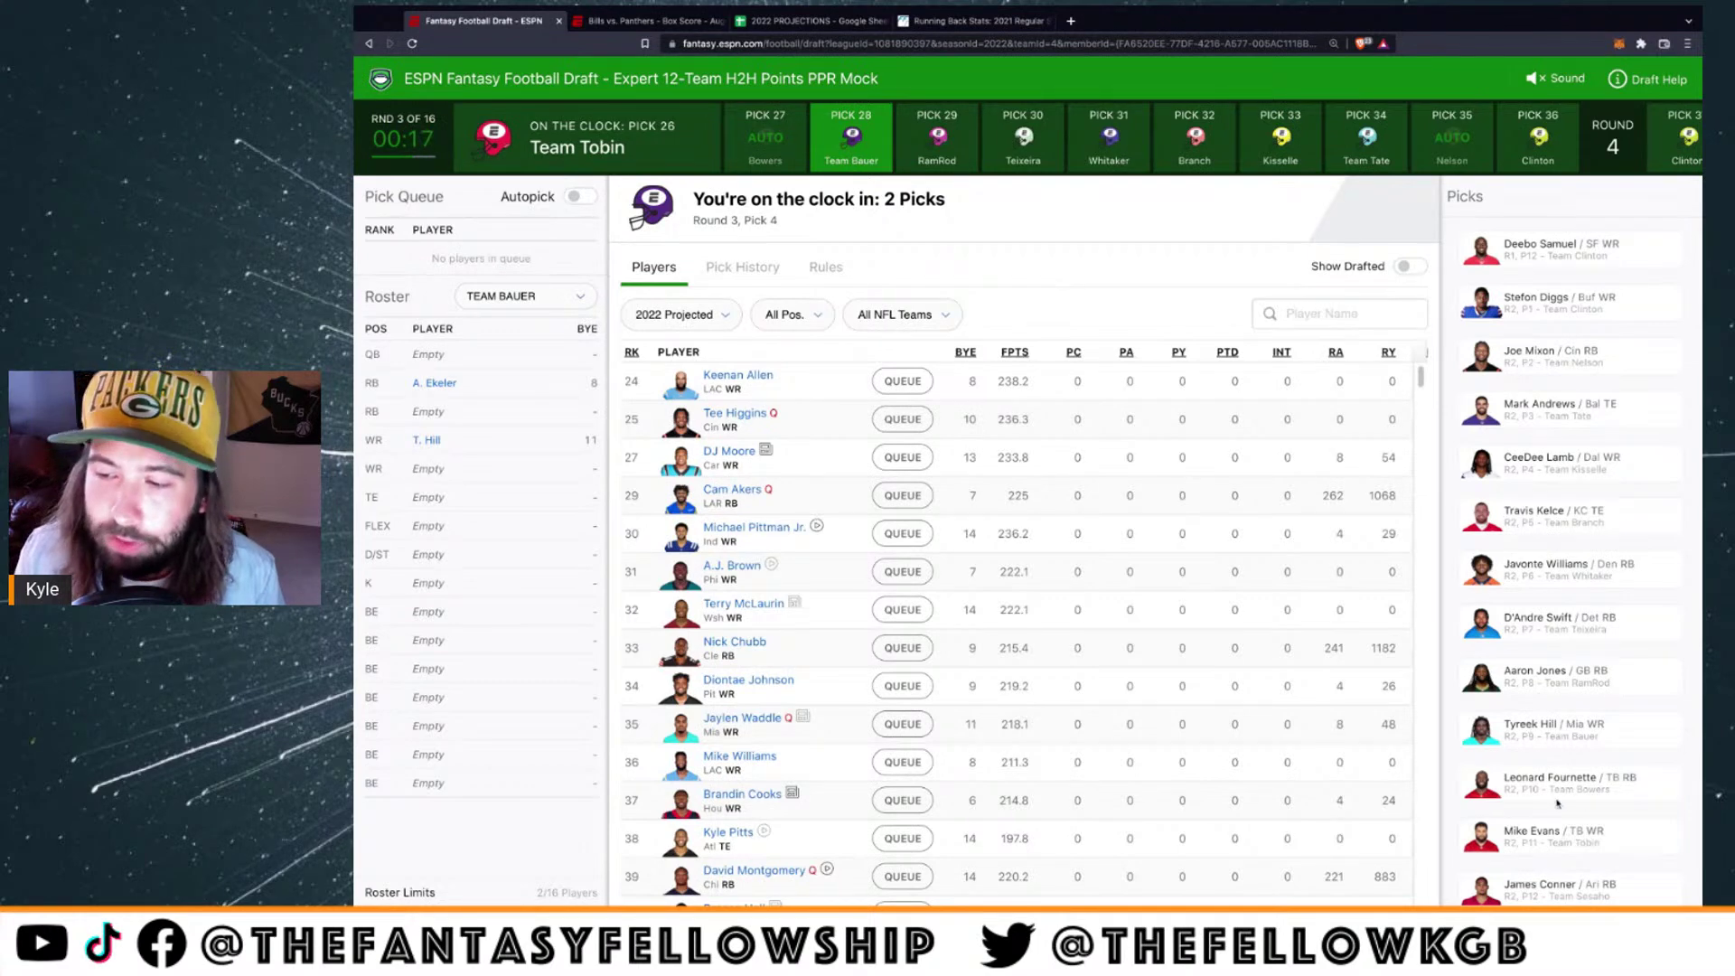
# Highlight Mike Evans in the list of completed picks, and draft Michael Pittman Jr. with the round 3 pick
pyautogui.moveTo(1505, 831); pyautogui.dragTo(1581, 836)
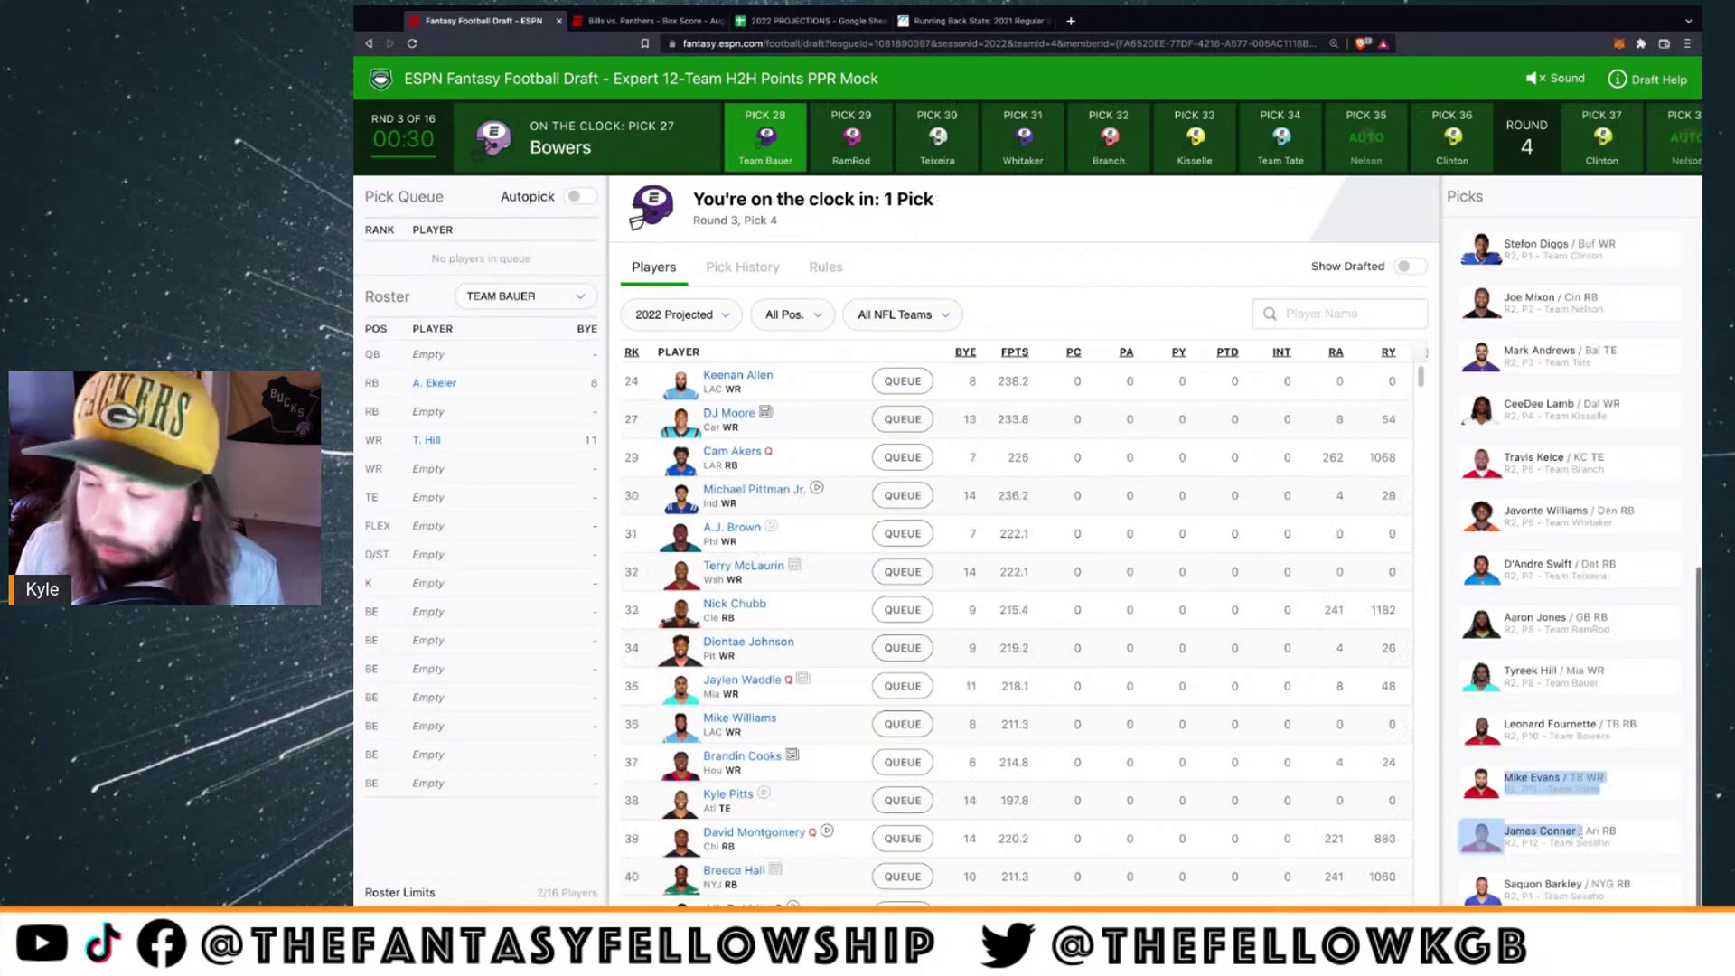
pyautogui.click(1582, 836)
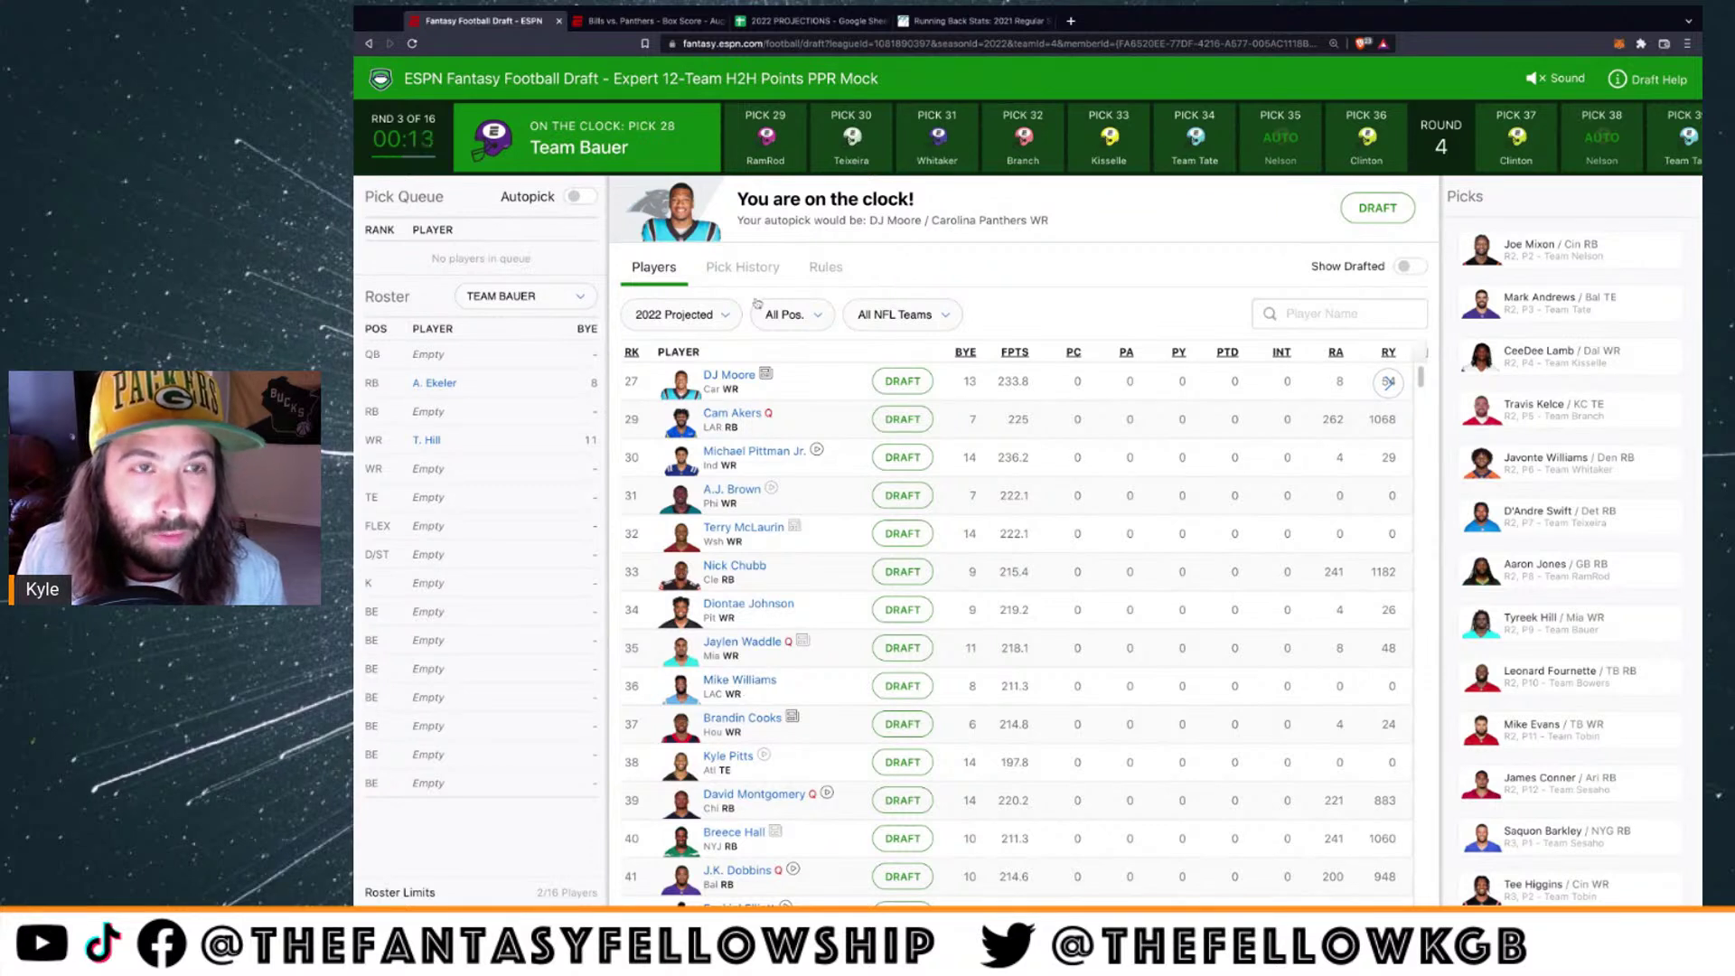
pyautogui.click(904, 458)
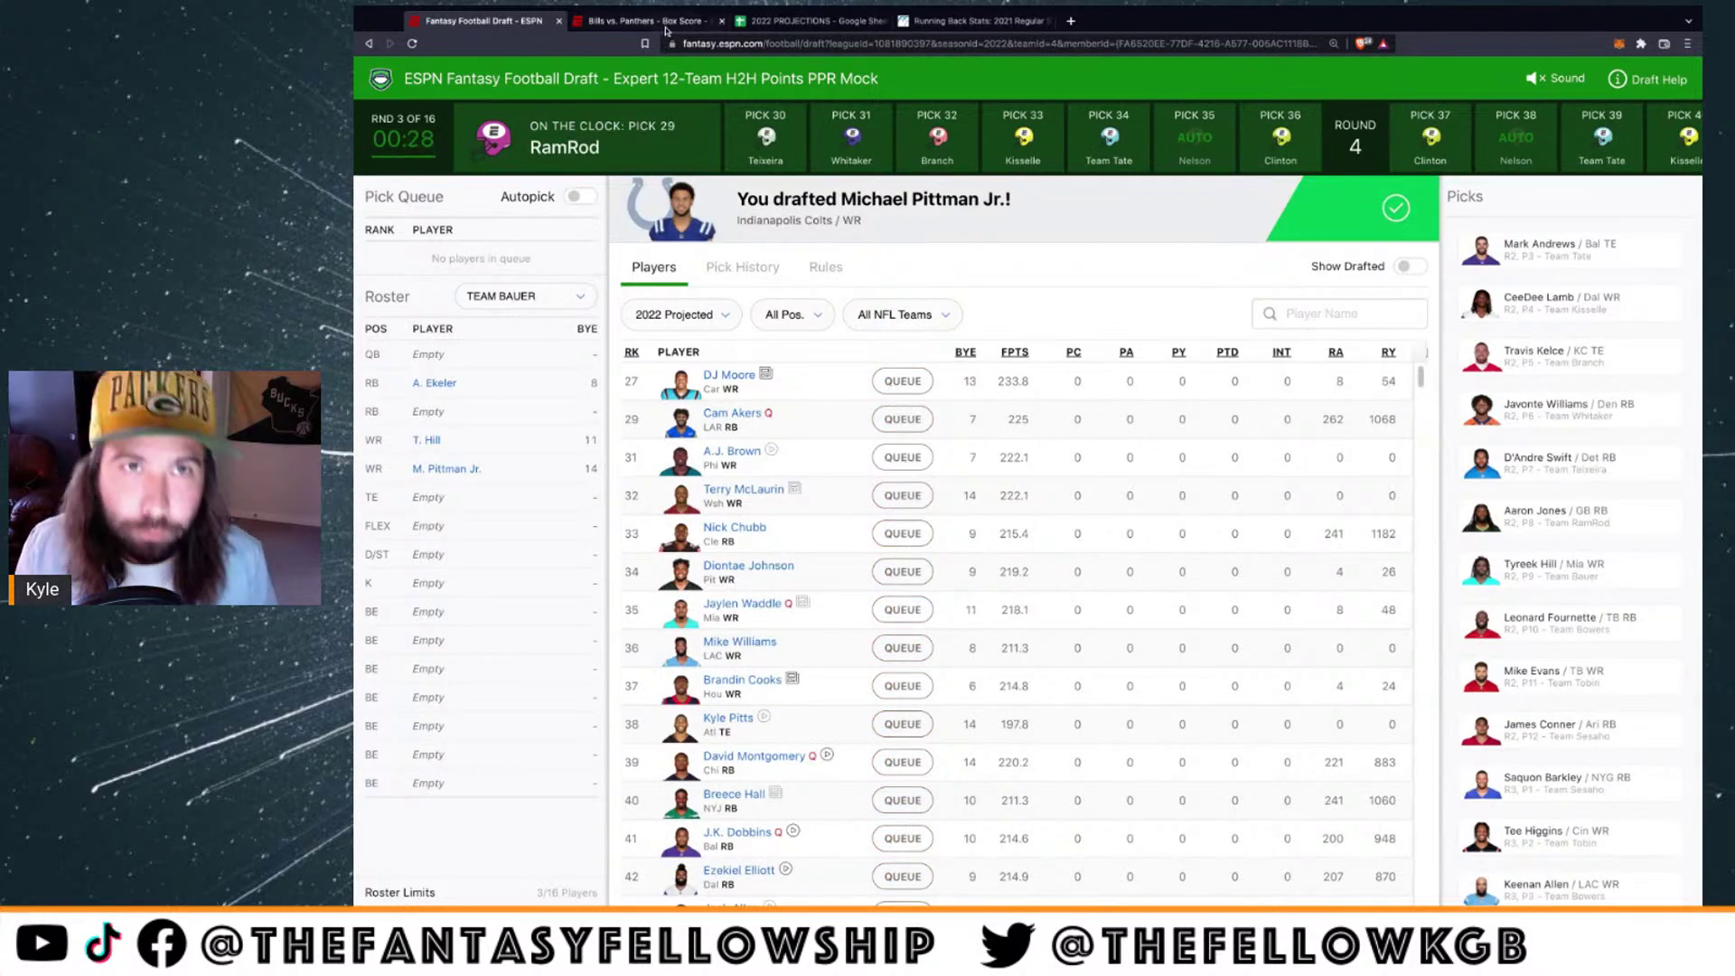
# Examine Michael Pittman Jr.'s fantasy points in FFToday's 2021 wide receiver stats, and return to the draft
pyautogui.click(971, 23)
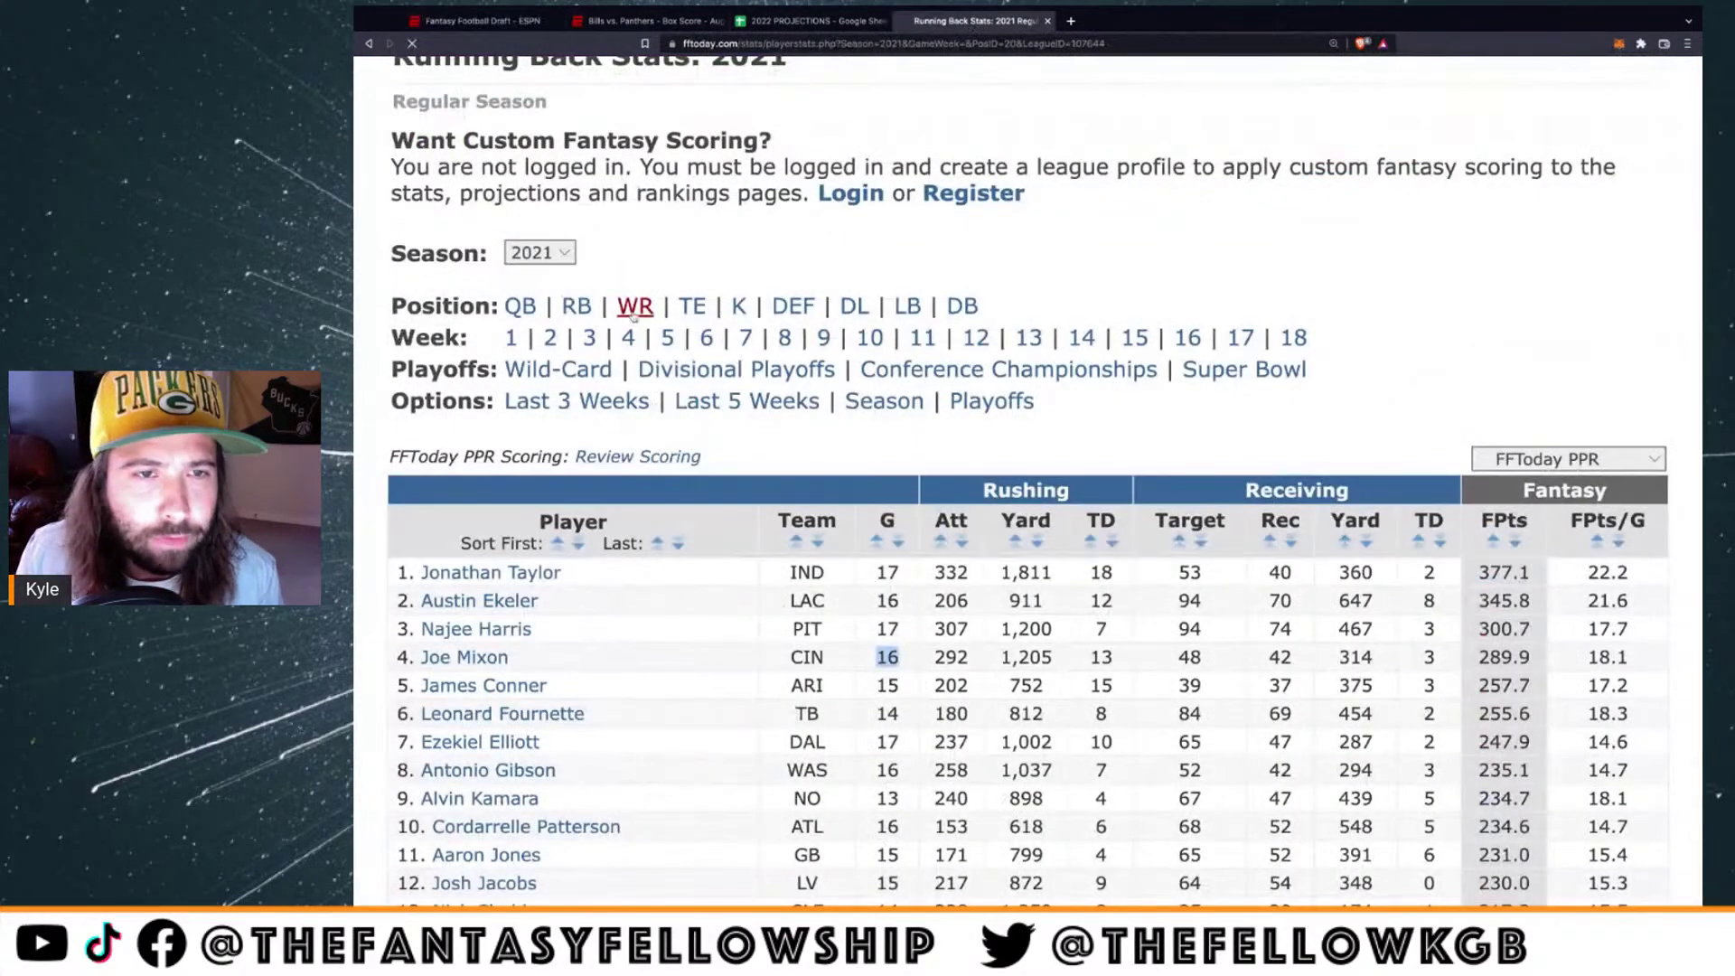
pyautogui.click(740, 301)
pyautogui.scroll(-5, 615, 599)
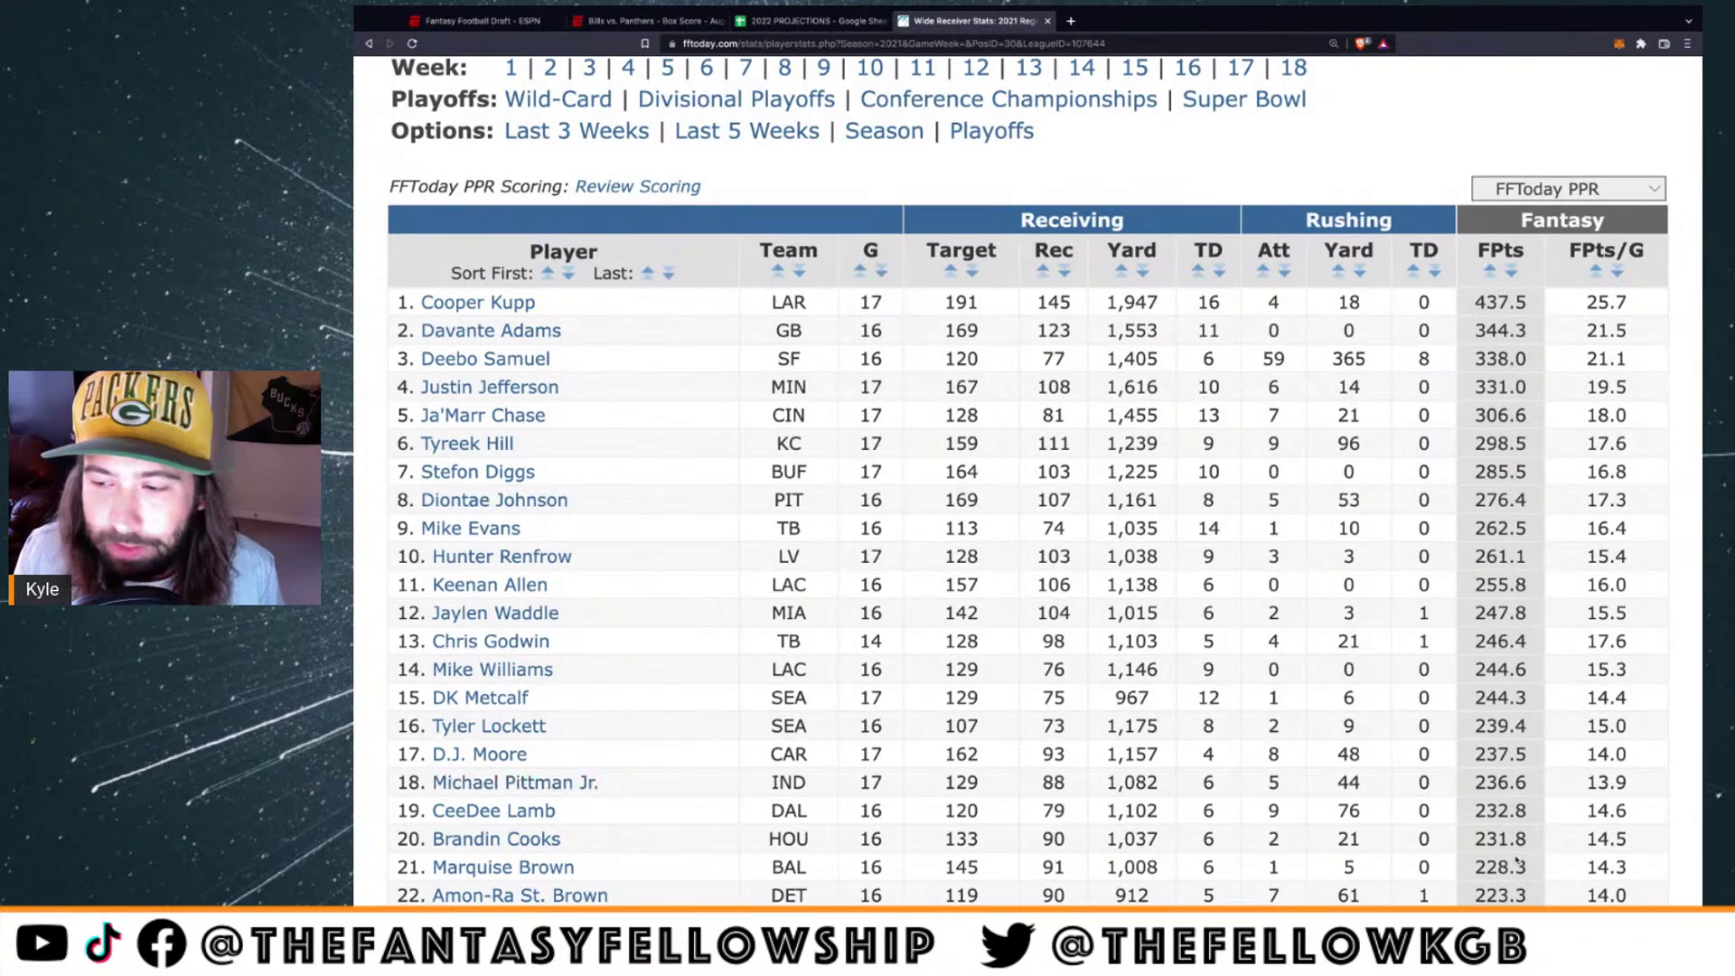
pyautogui.moveTo(1525, 782); pyautogui.dragTo(1482, 783)
pyautogui.scroll(1, 1483, 783)
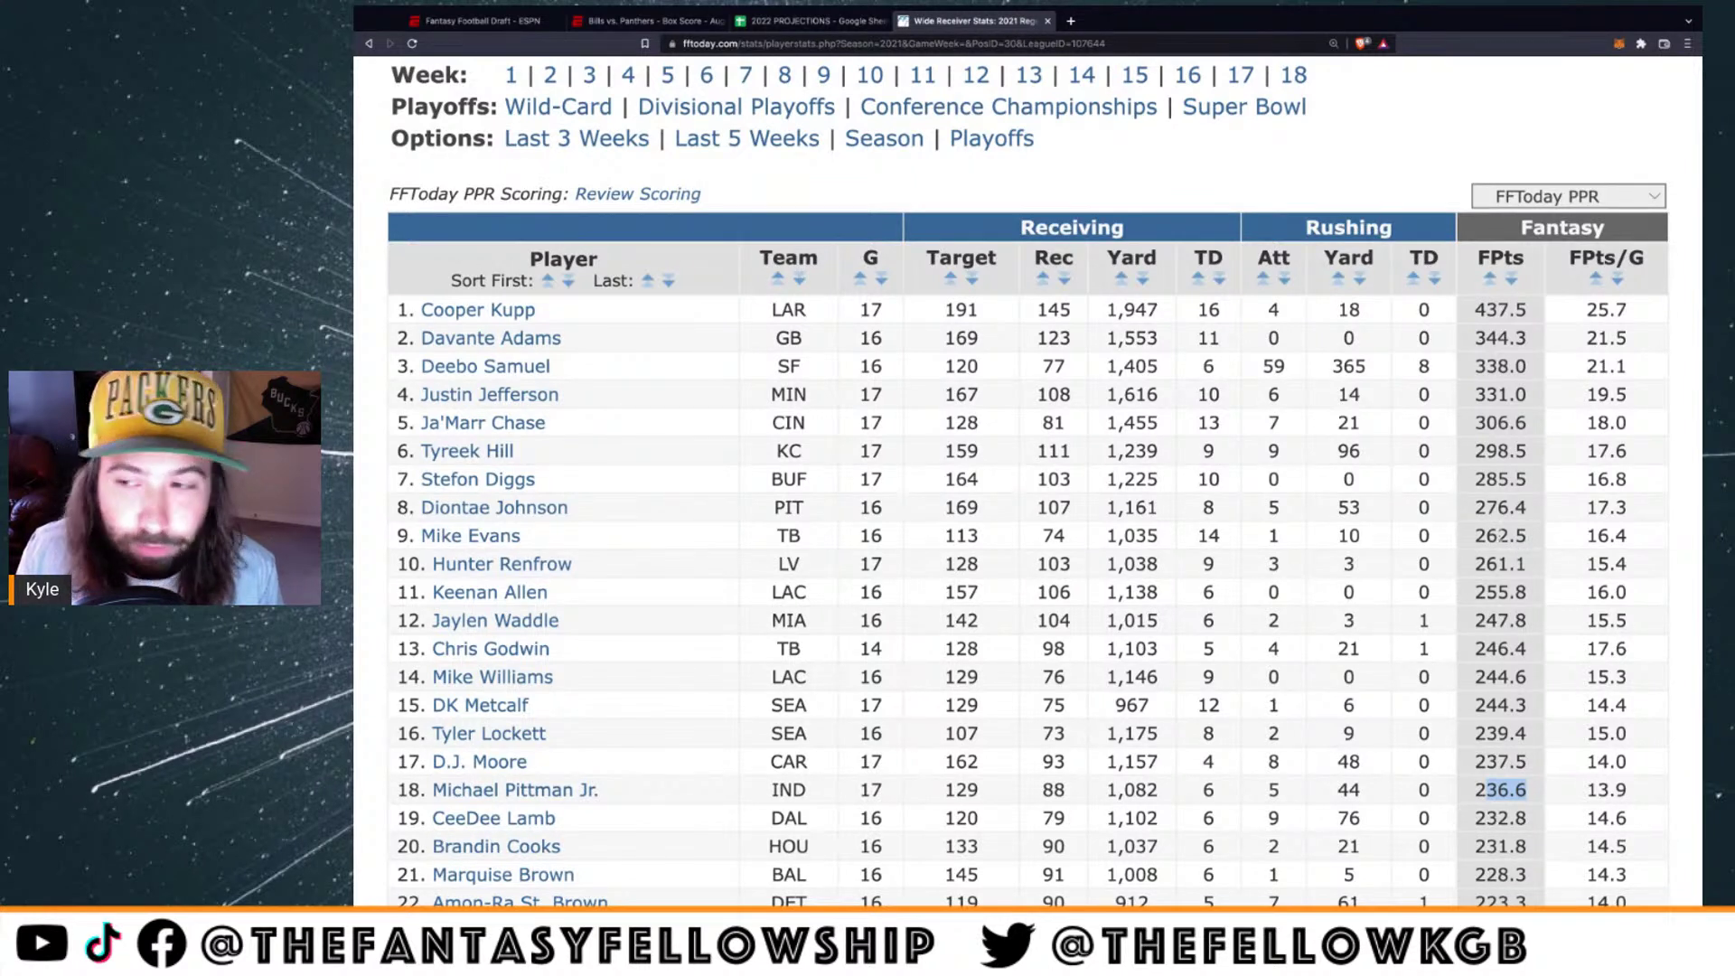
pyautogui.click(499, 24)
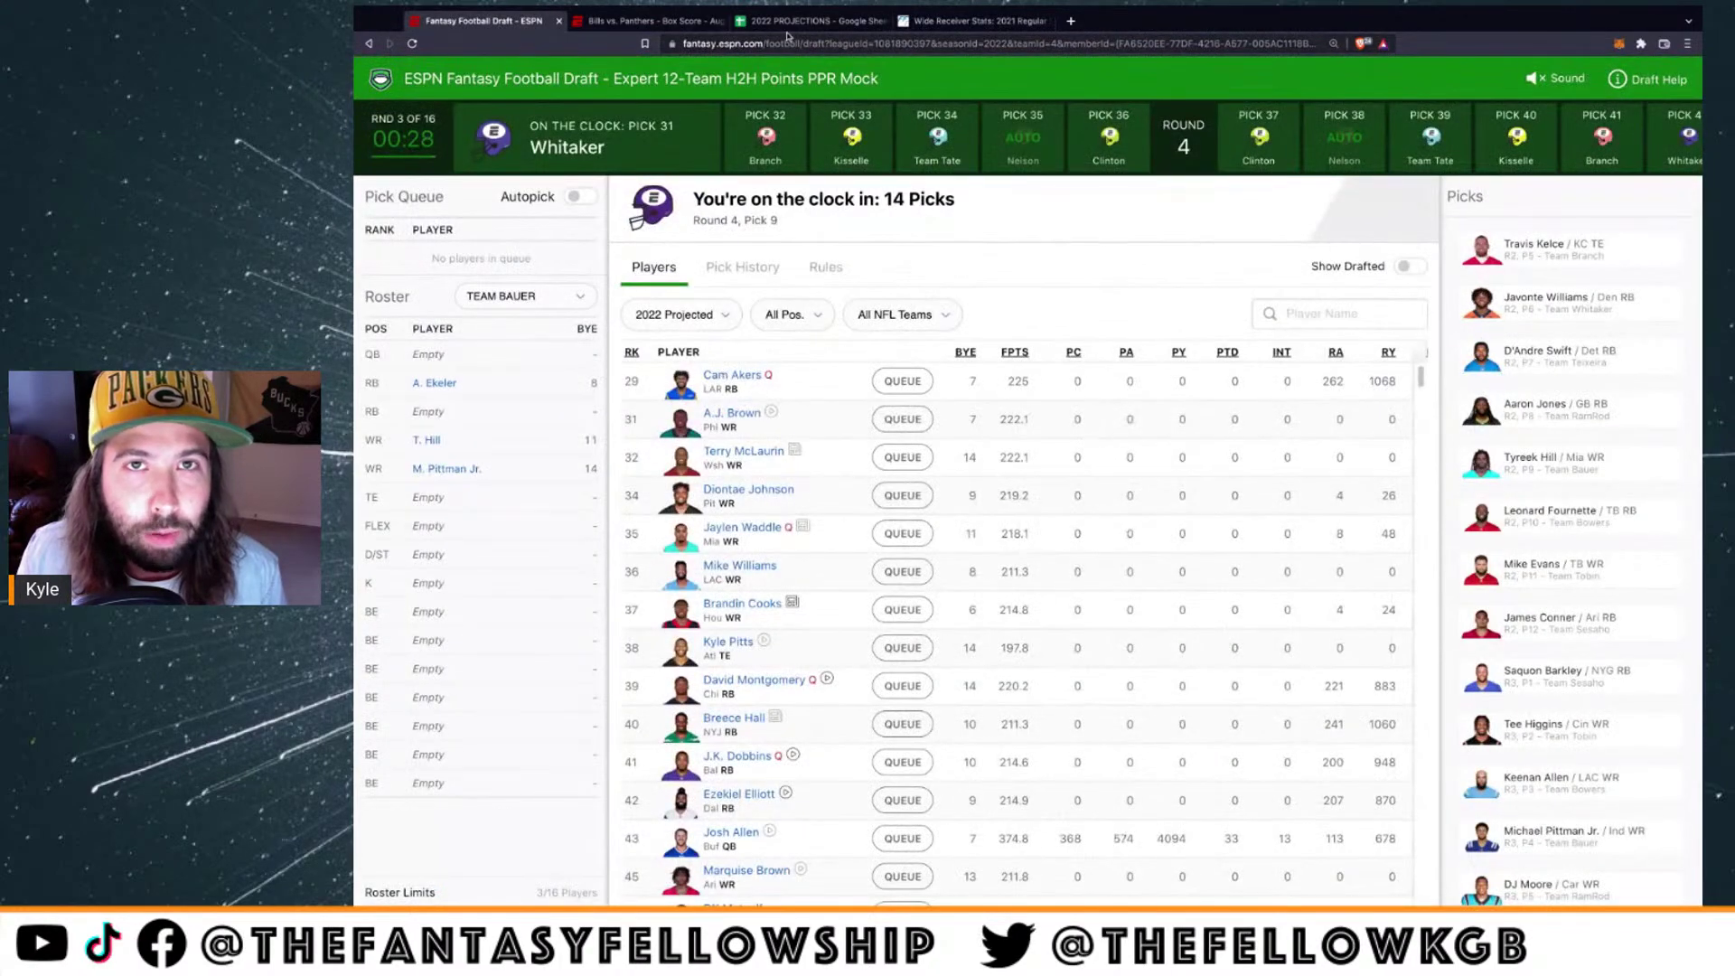
# Check Michael Pittman Jr.'s row in the overall rankings of 2022 PROJECTIONS, and return to the draft
pyautogui.click(788, 24)
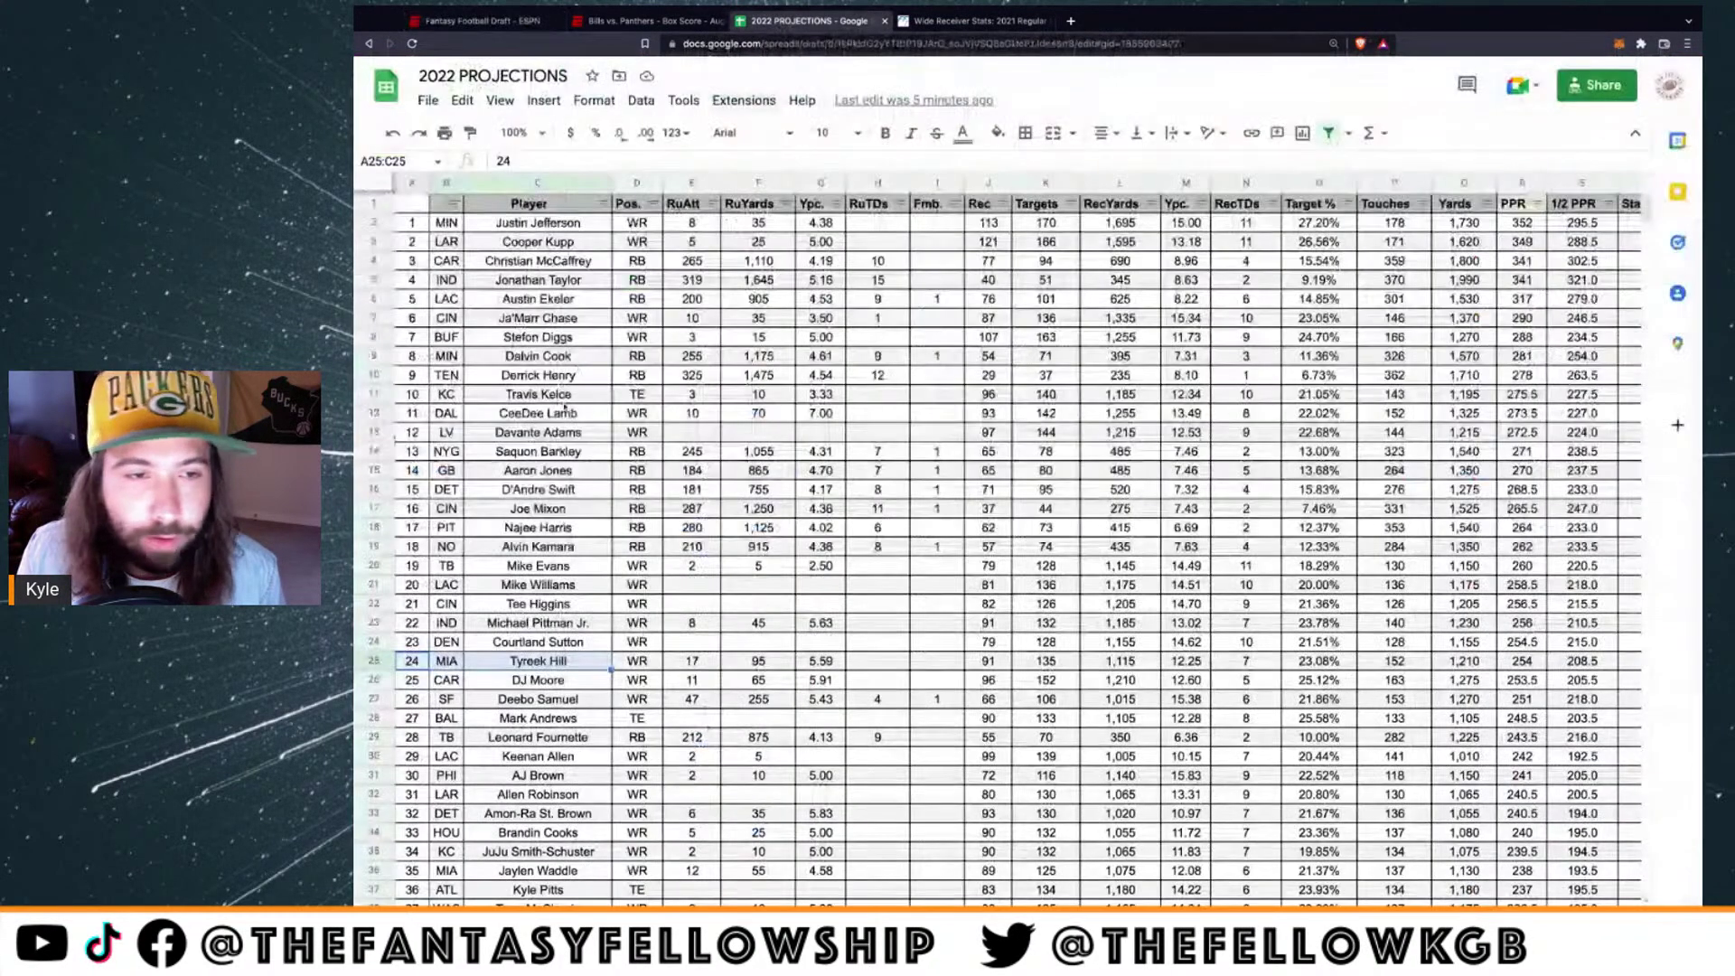
pyautogui.moveTo(413, 624); pyautogui.dragTo(592, 625)
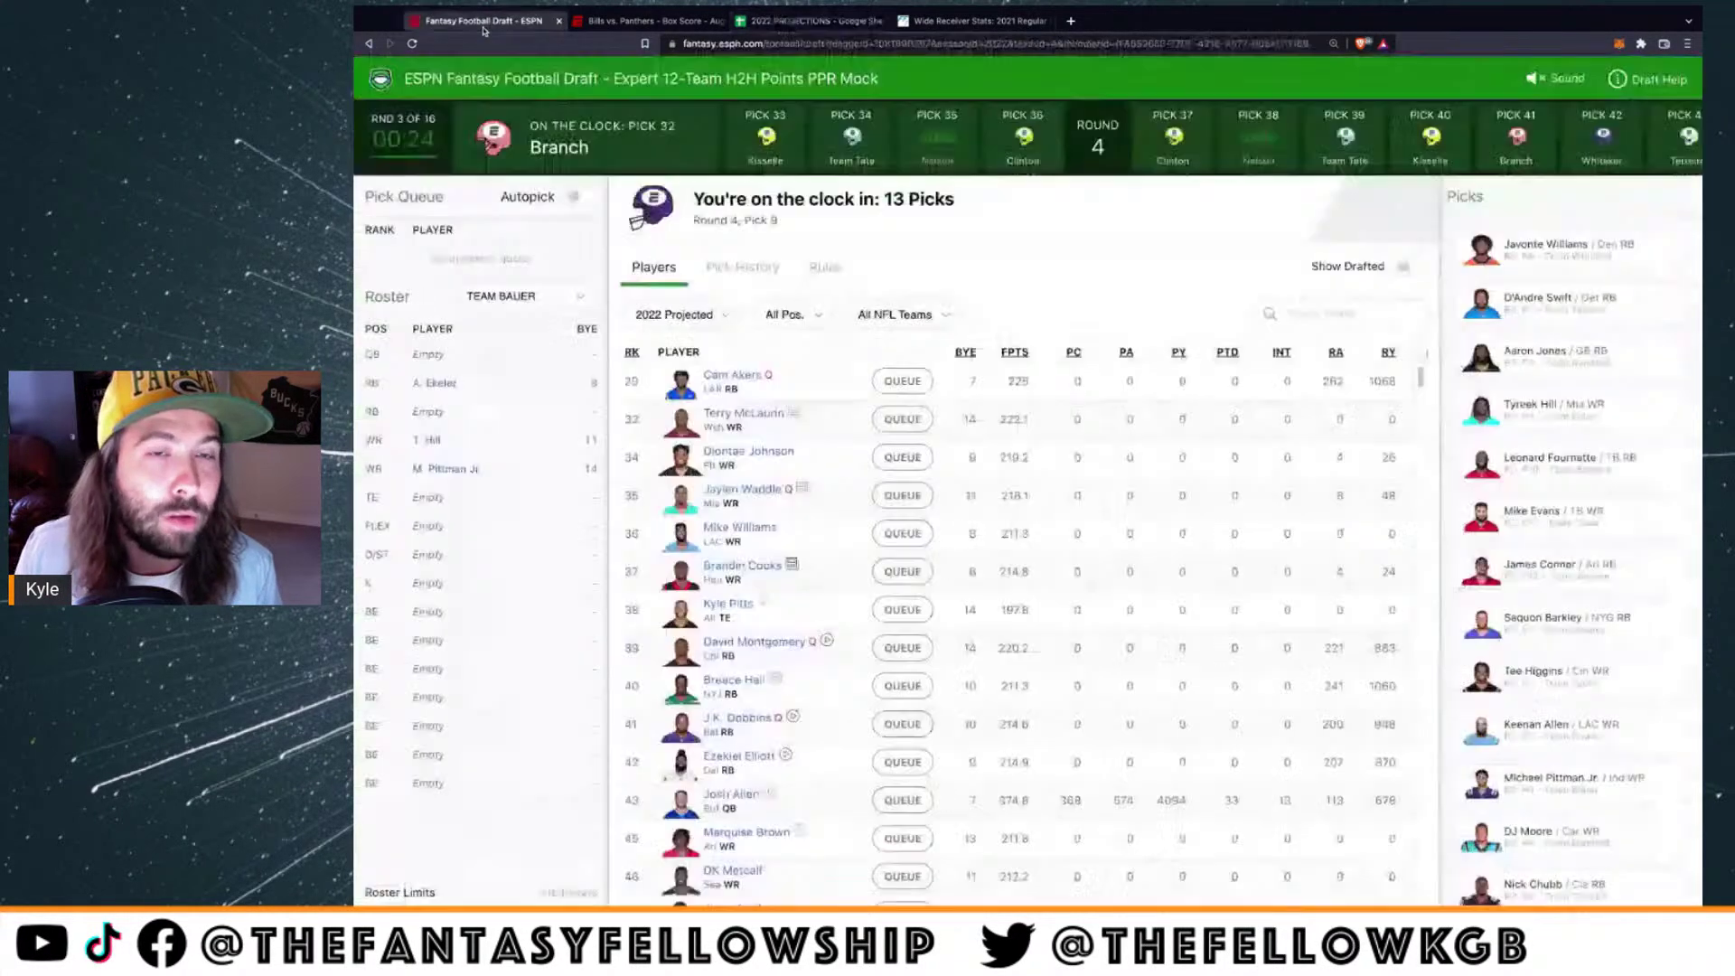
pyautogui.click(479, 21)
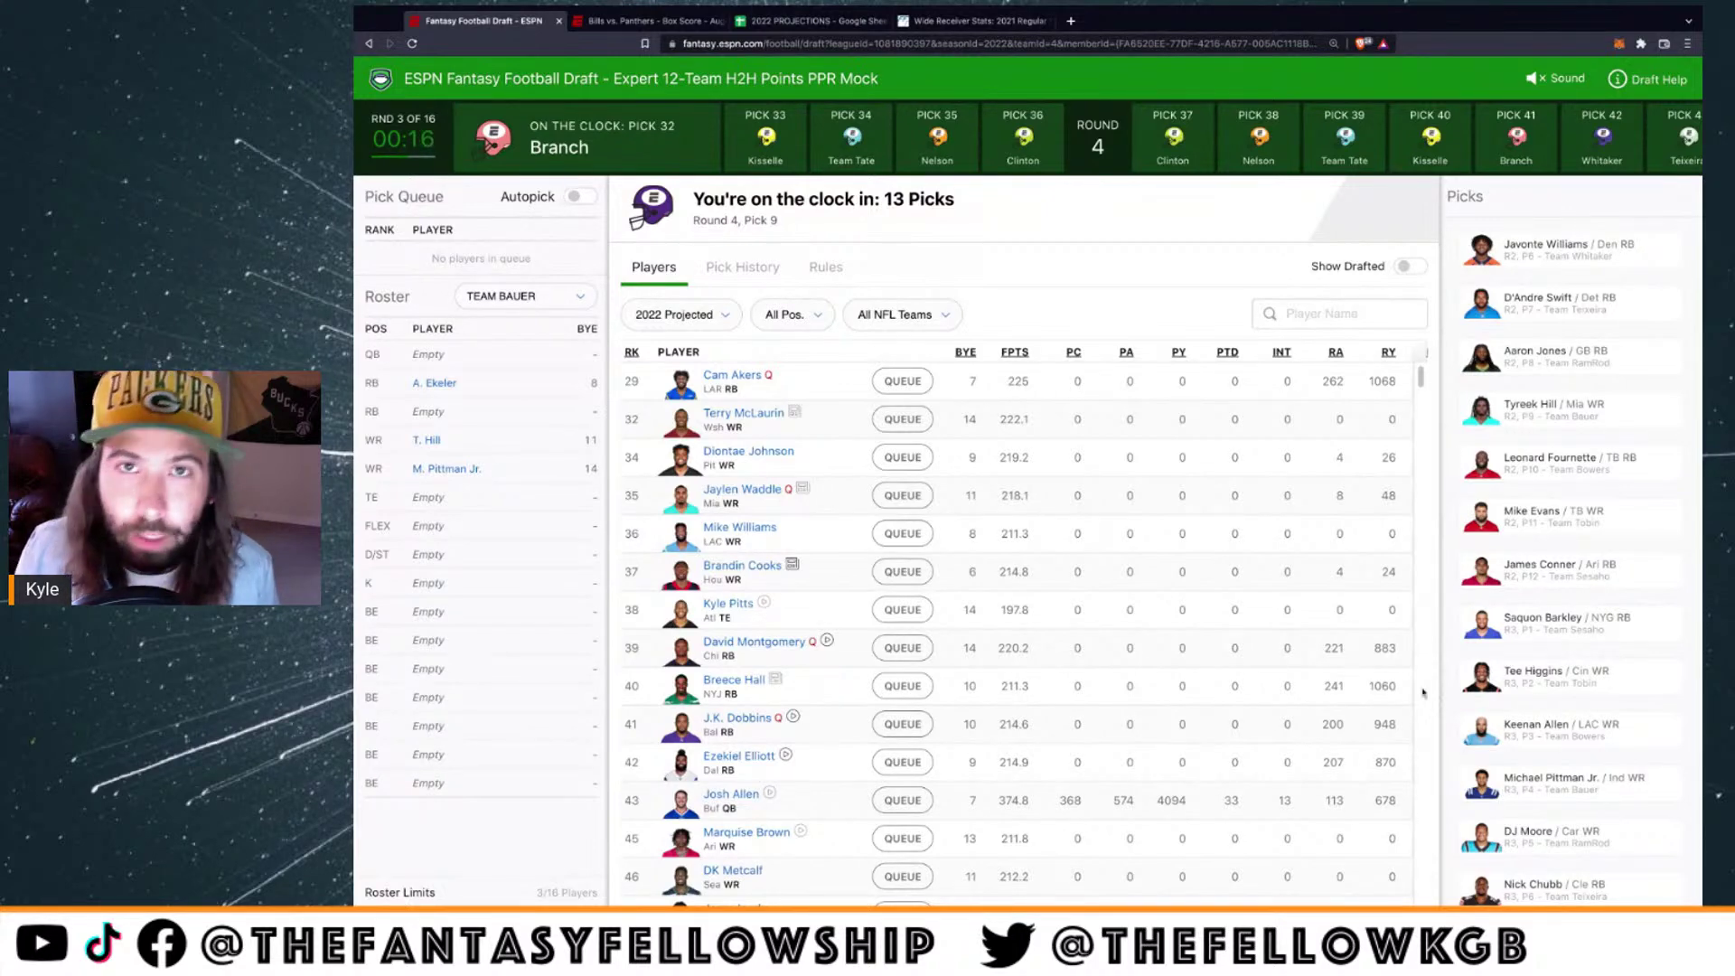
# Review the enlarged Bills vs. Panthers box score on ESPN, and return to the draft
pyautogui.click(644, 21)
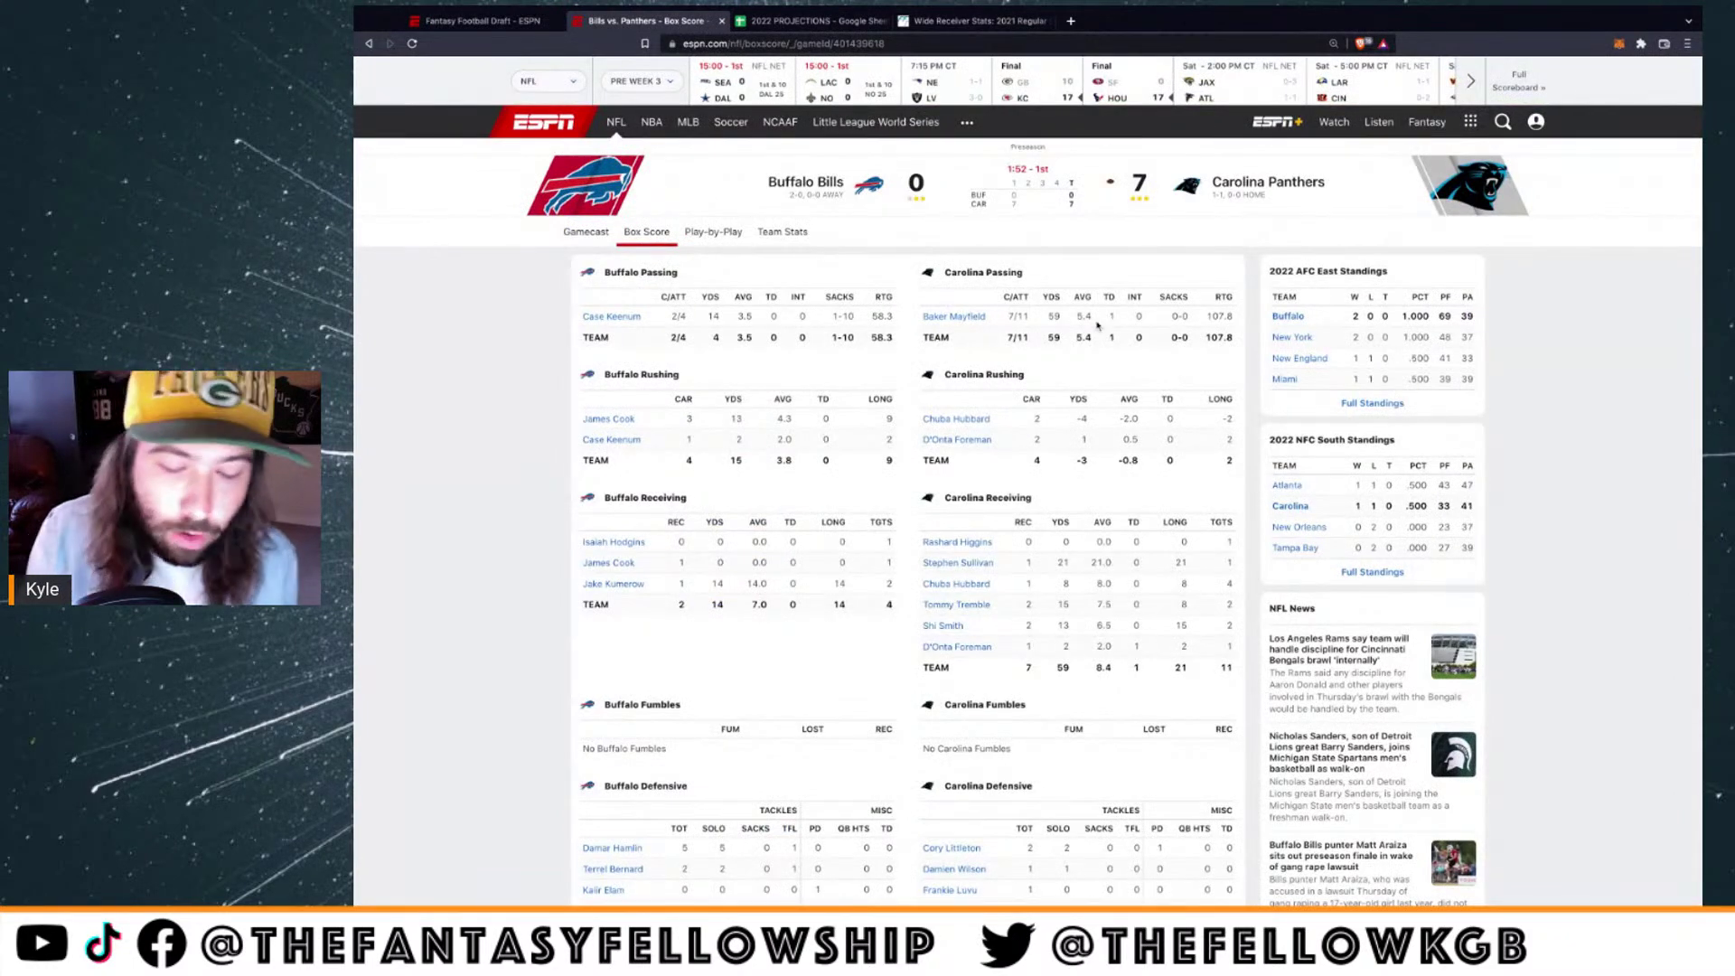
pyautogui.hotkey('ctrl', '+')
pyautogui.hotkey('ctrl', '+')
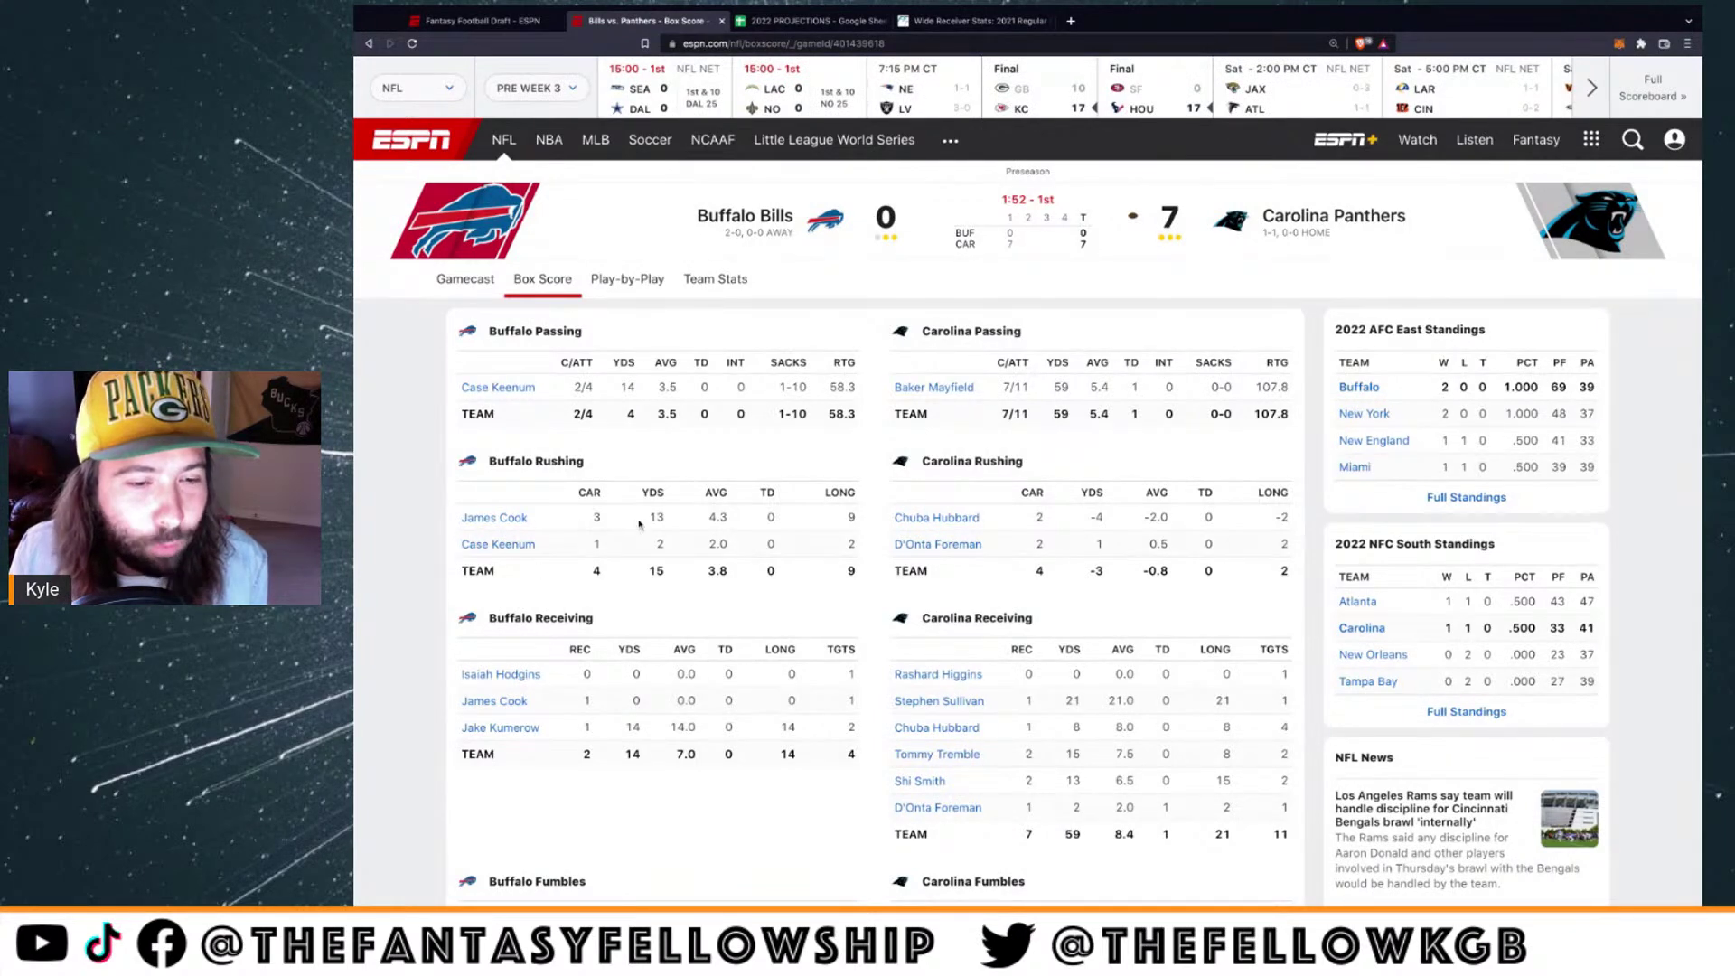
pyautogui.hotkey('ctrl', 'shift', 'Tab')
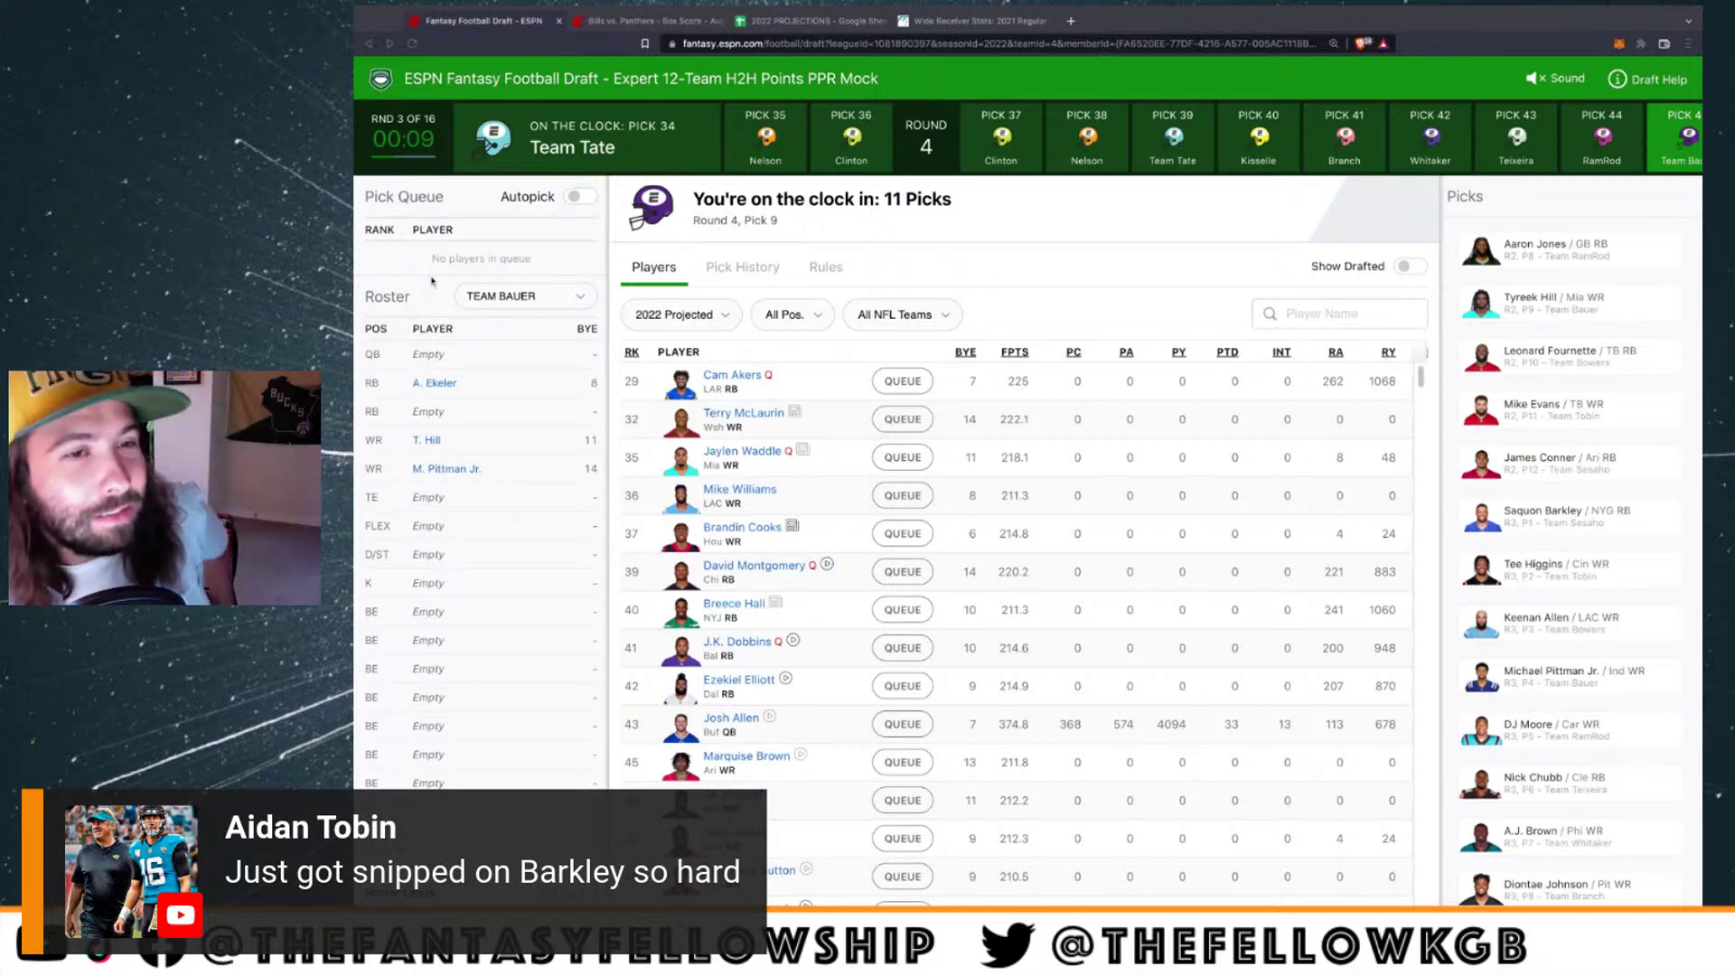
# Show the roster of the team that drafted Saquon Barkley, and highlight Kyle Pitts in the completed picks
pyautogui.click(533, 298)
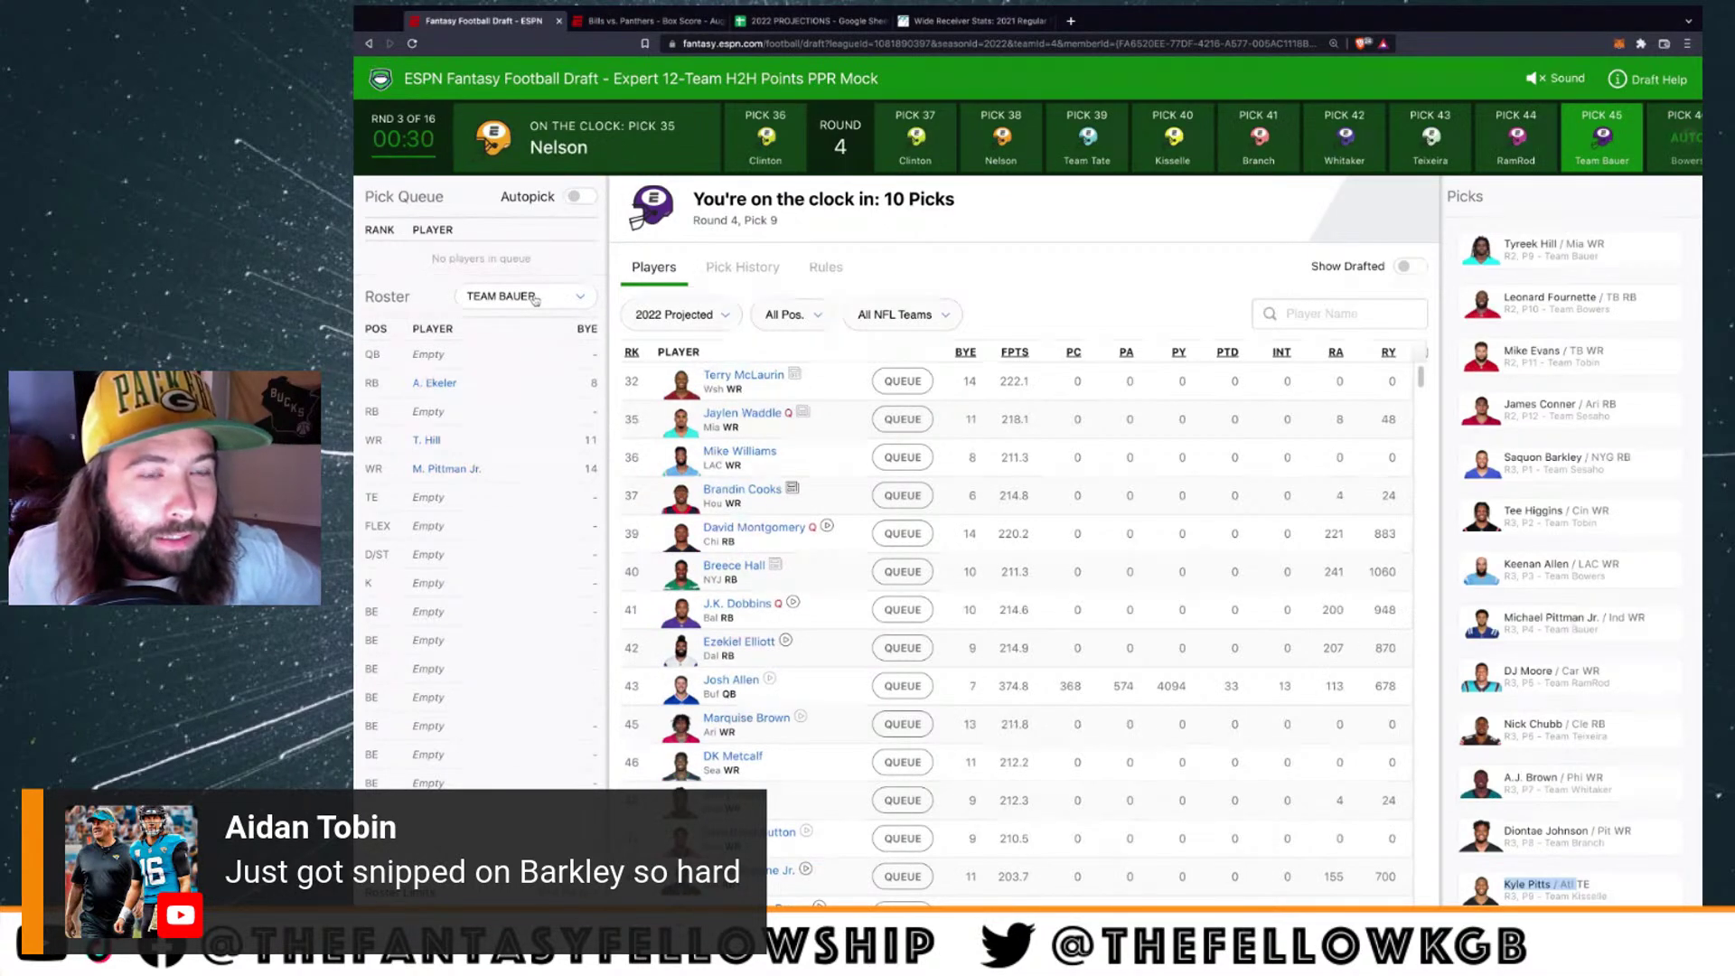
pyautogui.click(509, 547)
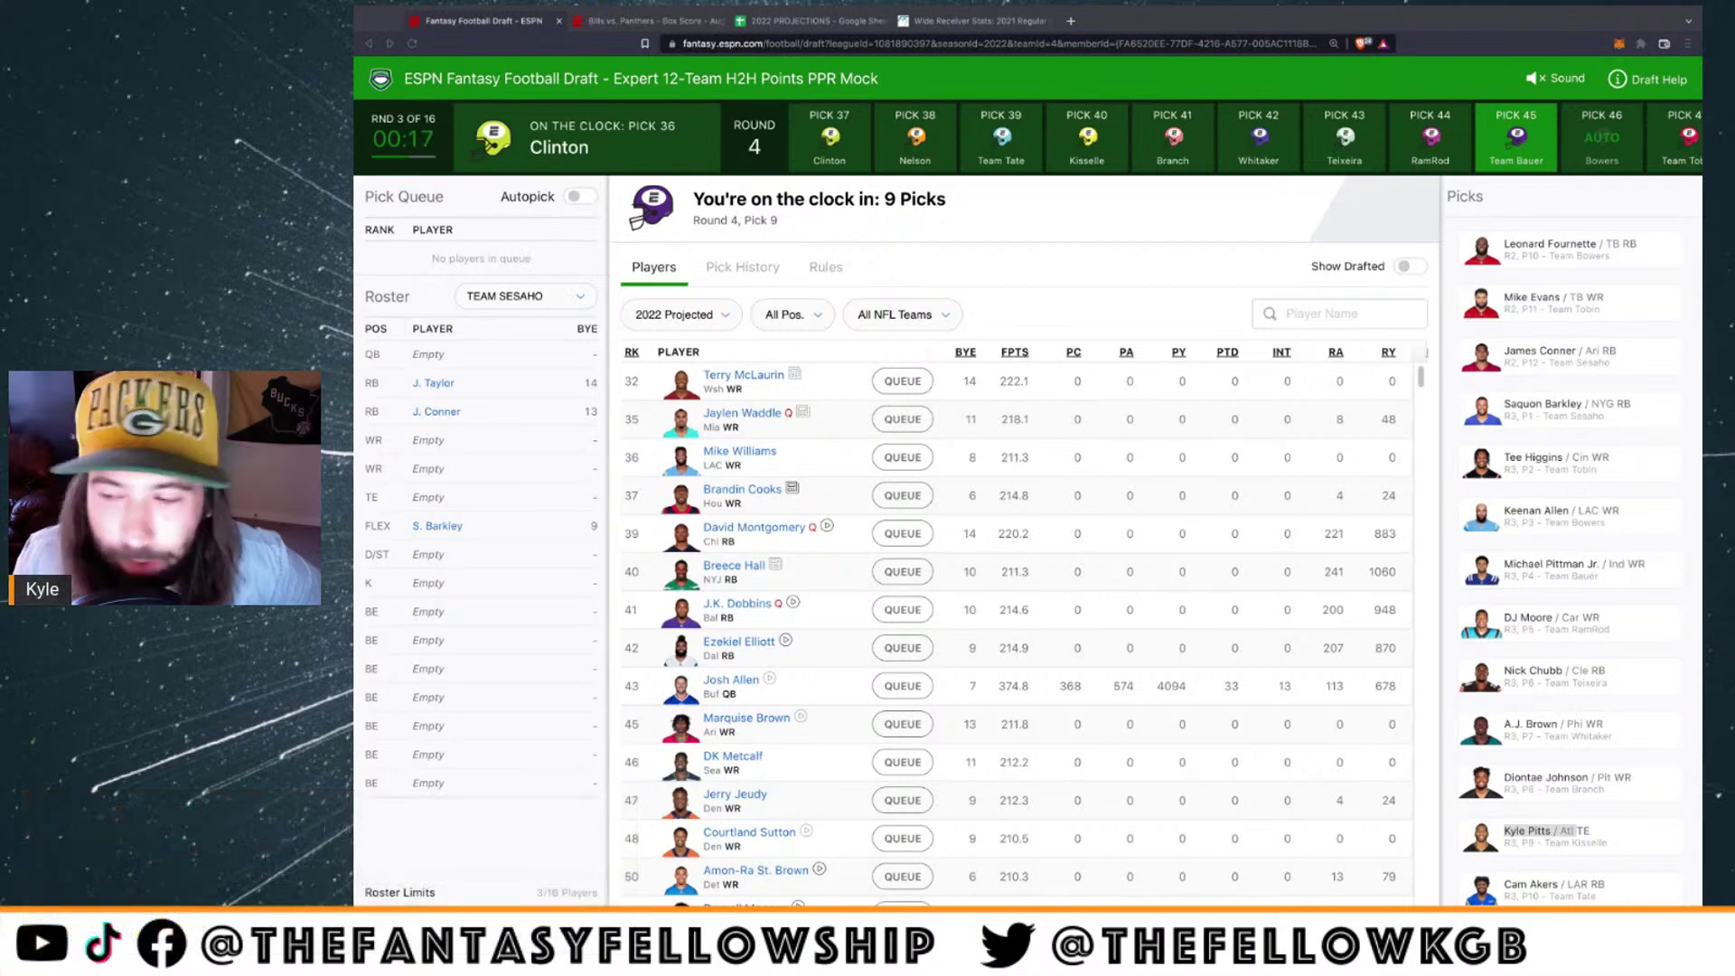
pyautogui.click(1537, 833)
pyautogui.moveTo(1576, 832); pyautogui.dragTo(1567, 831)
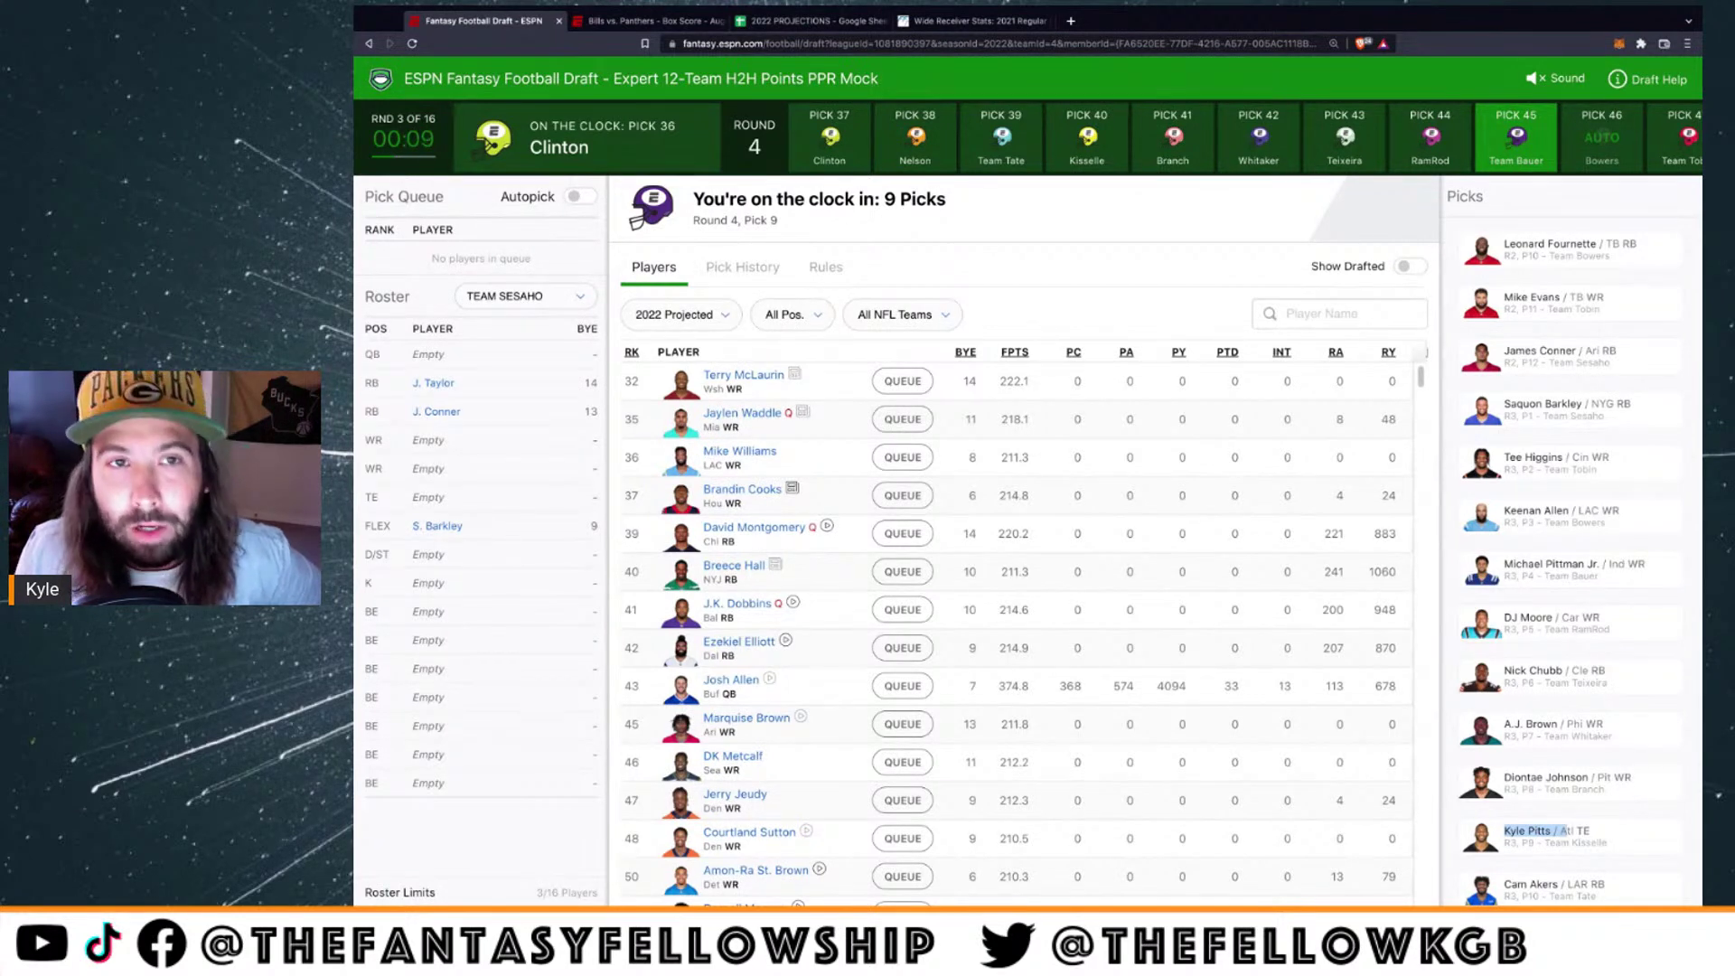
pyautogui.click(1567, 831)
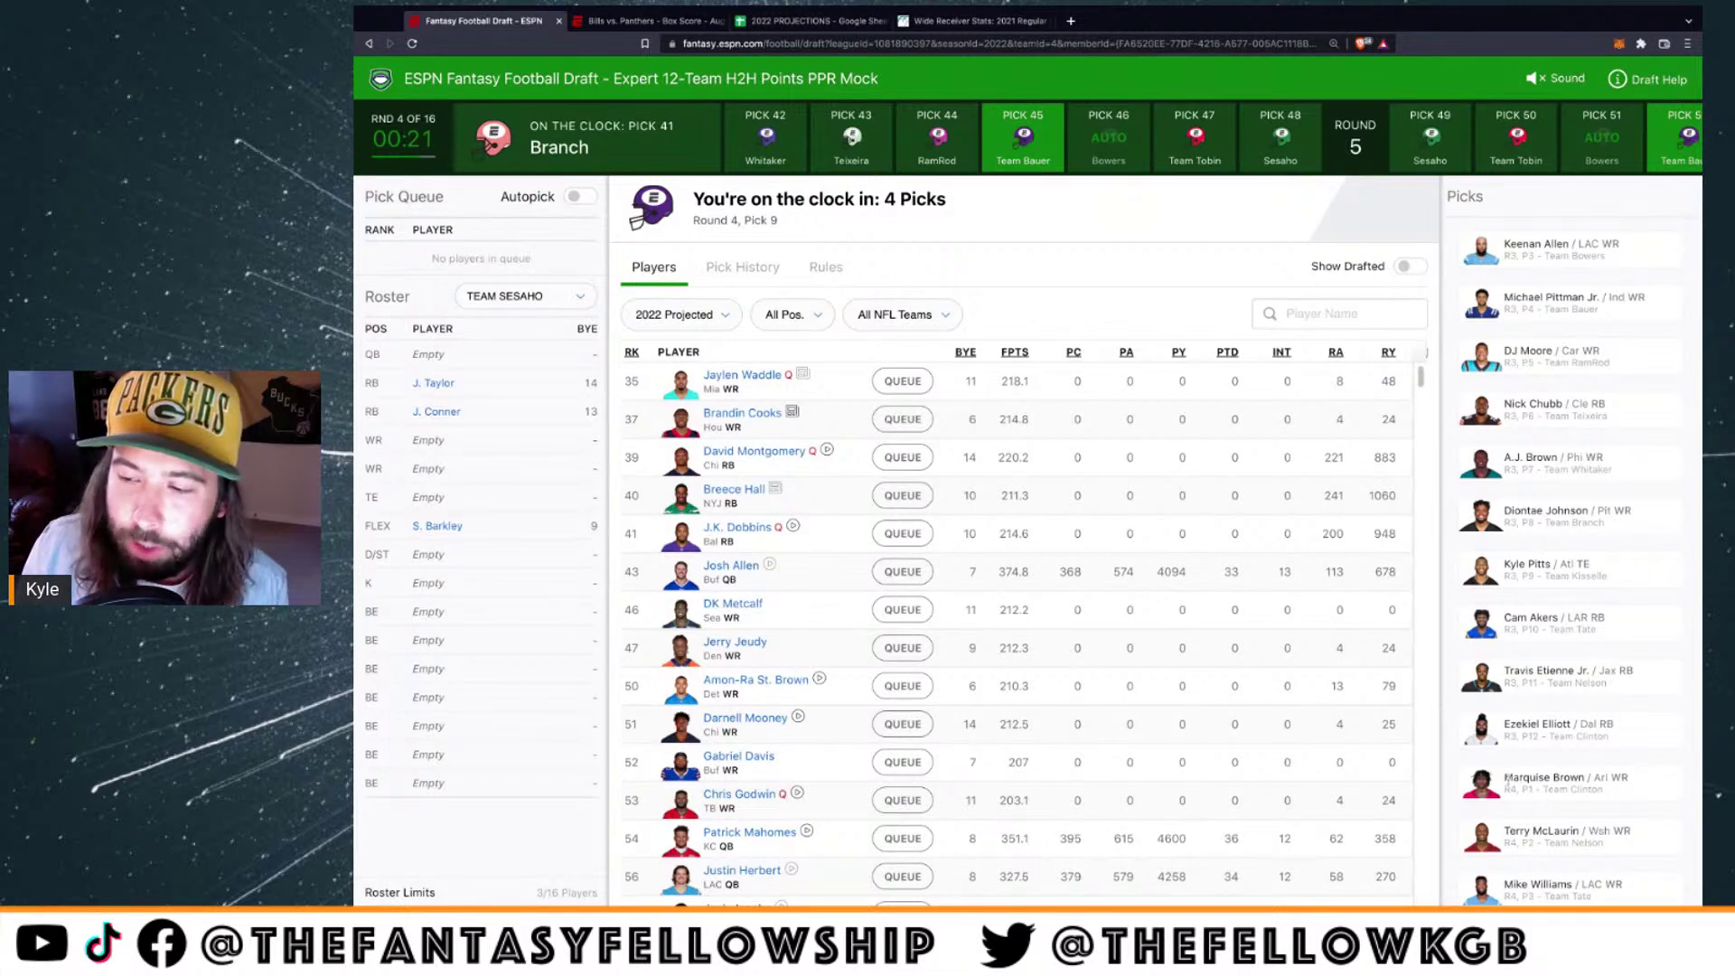
# Highlight Marquise Brown and Courtland Sutton in the completed picks, and switch the roster view back to the own team
pyautogui.moveTo(1506, 779); pyautogui.dragTo(1615, 782)
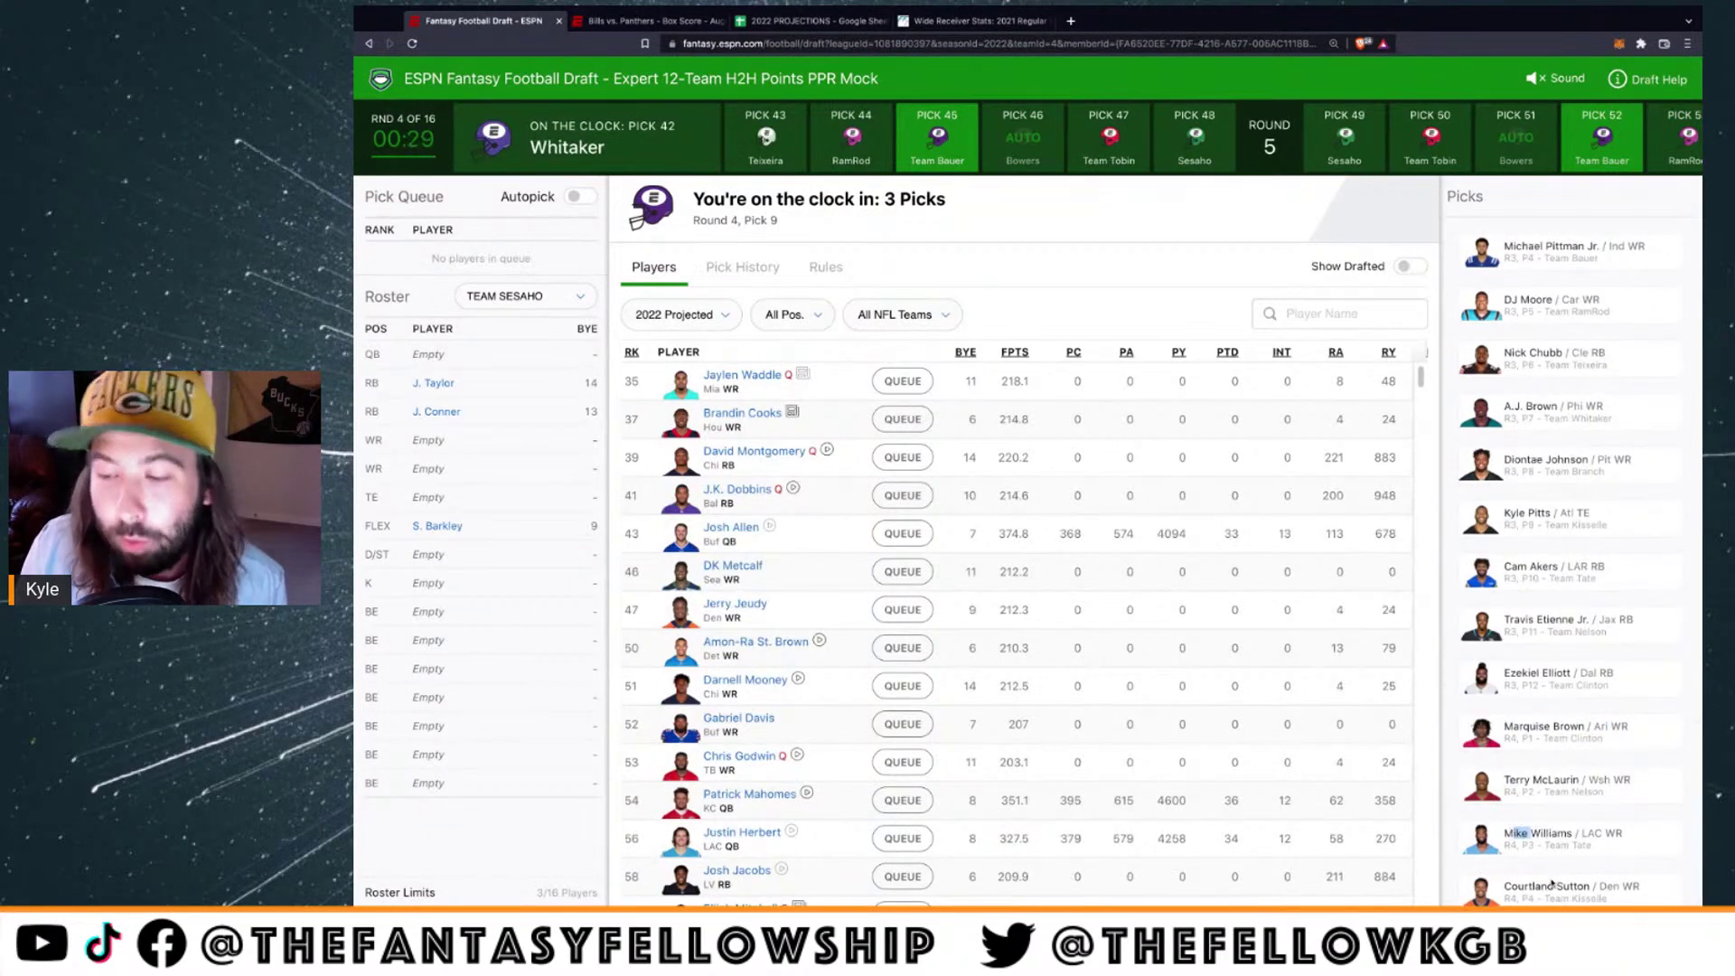
pyautogui.moveTo(1519, 886); pyautogui.dragTo(1589, 888)
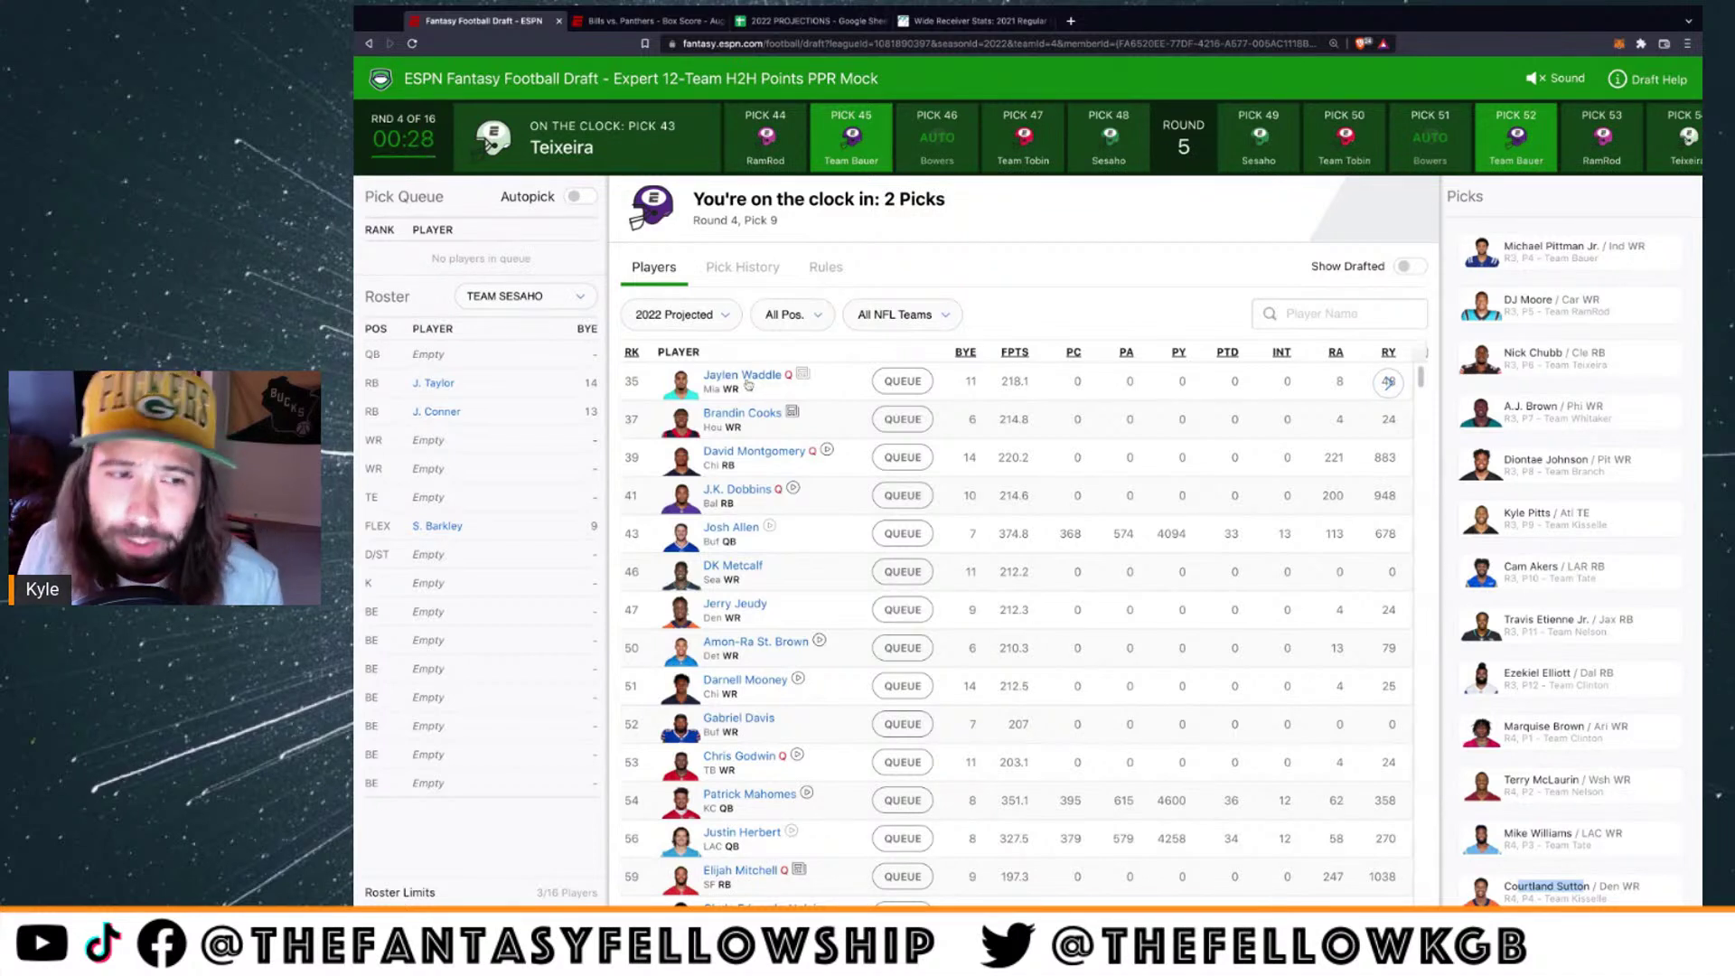
pyautogui.click(514, 305)
pyautogui.click(441, 397)
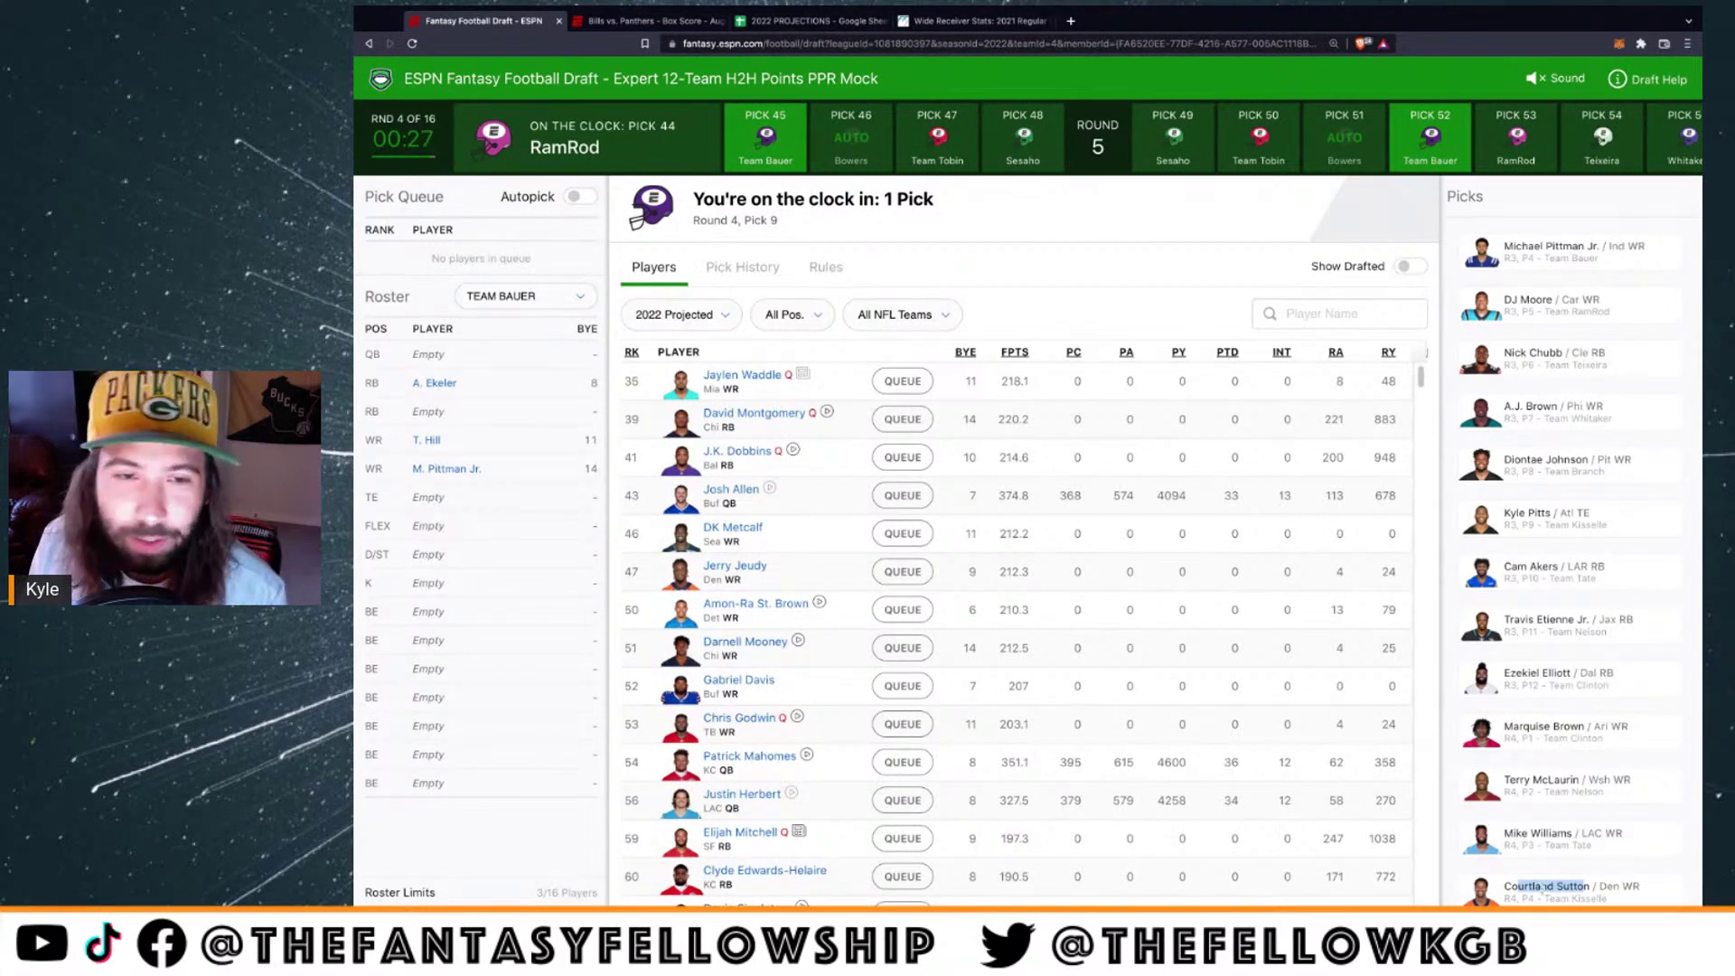
# Look over the available players and draft Amon-Ra St. Brown with the round 4 pick
pyautogui.click(1389, 382)
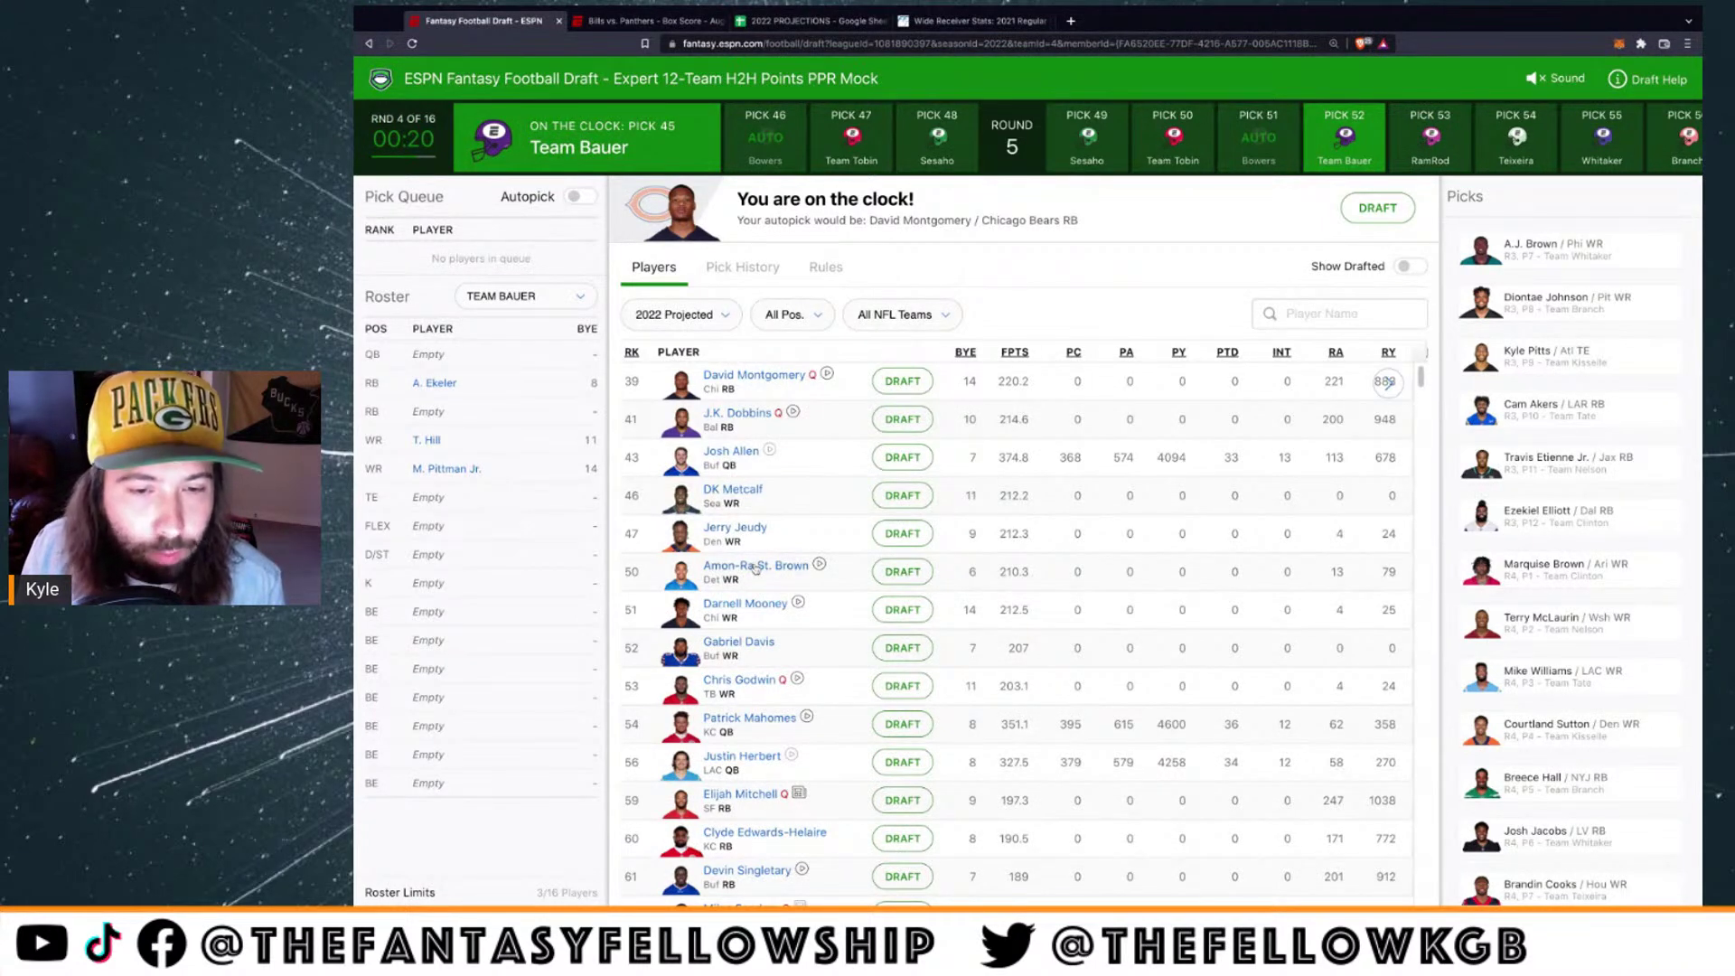
pyautogui.scroll(-3, 755, 568)
pyautogui.scroll(3, 755, 568)
pyautogui.hscroll(-2, 773, 571)
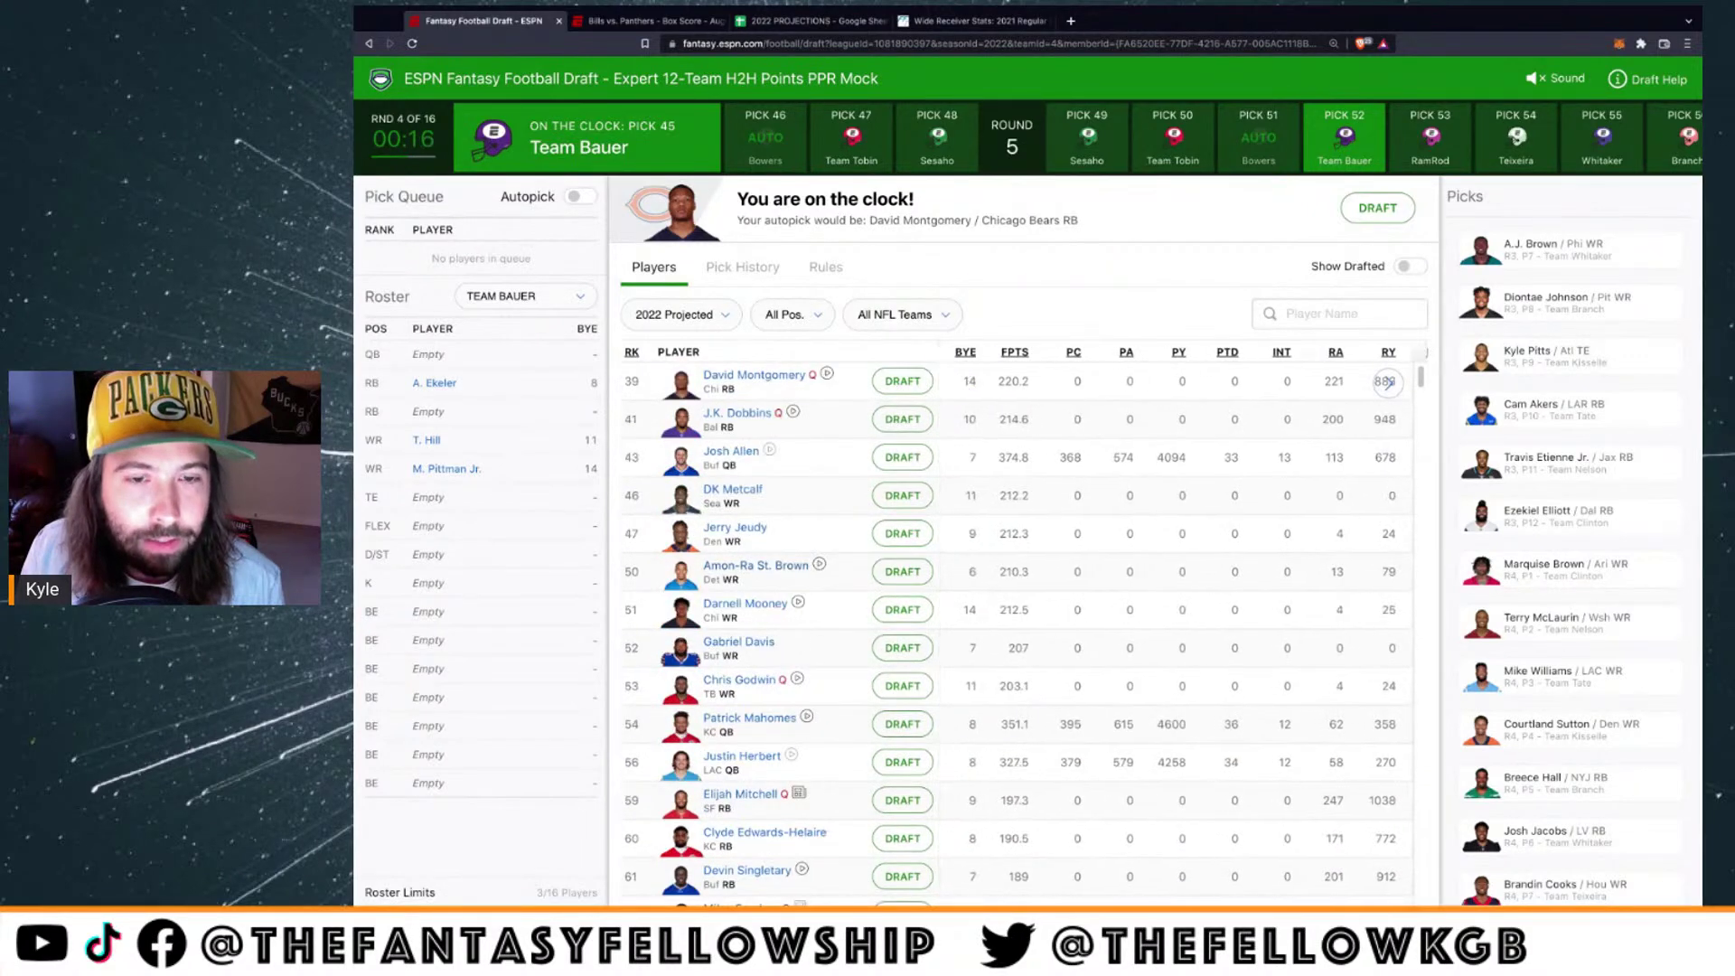
pyautogui.click(901, 572)
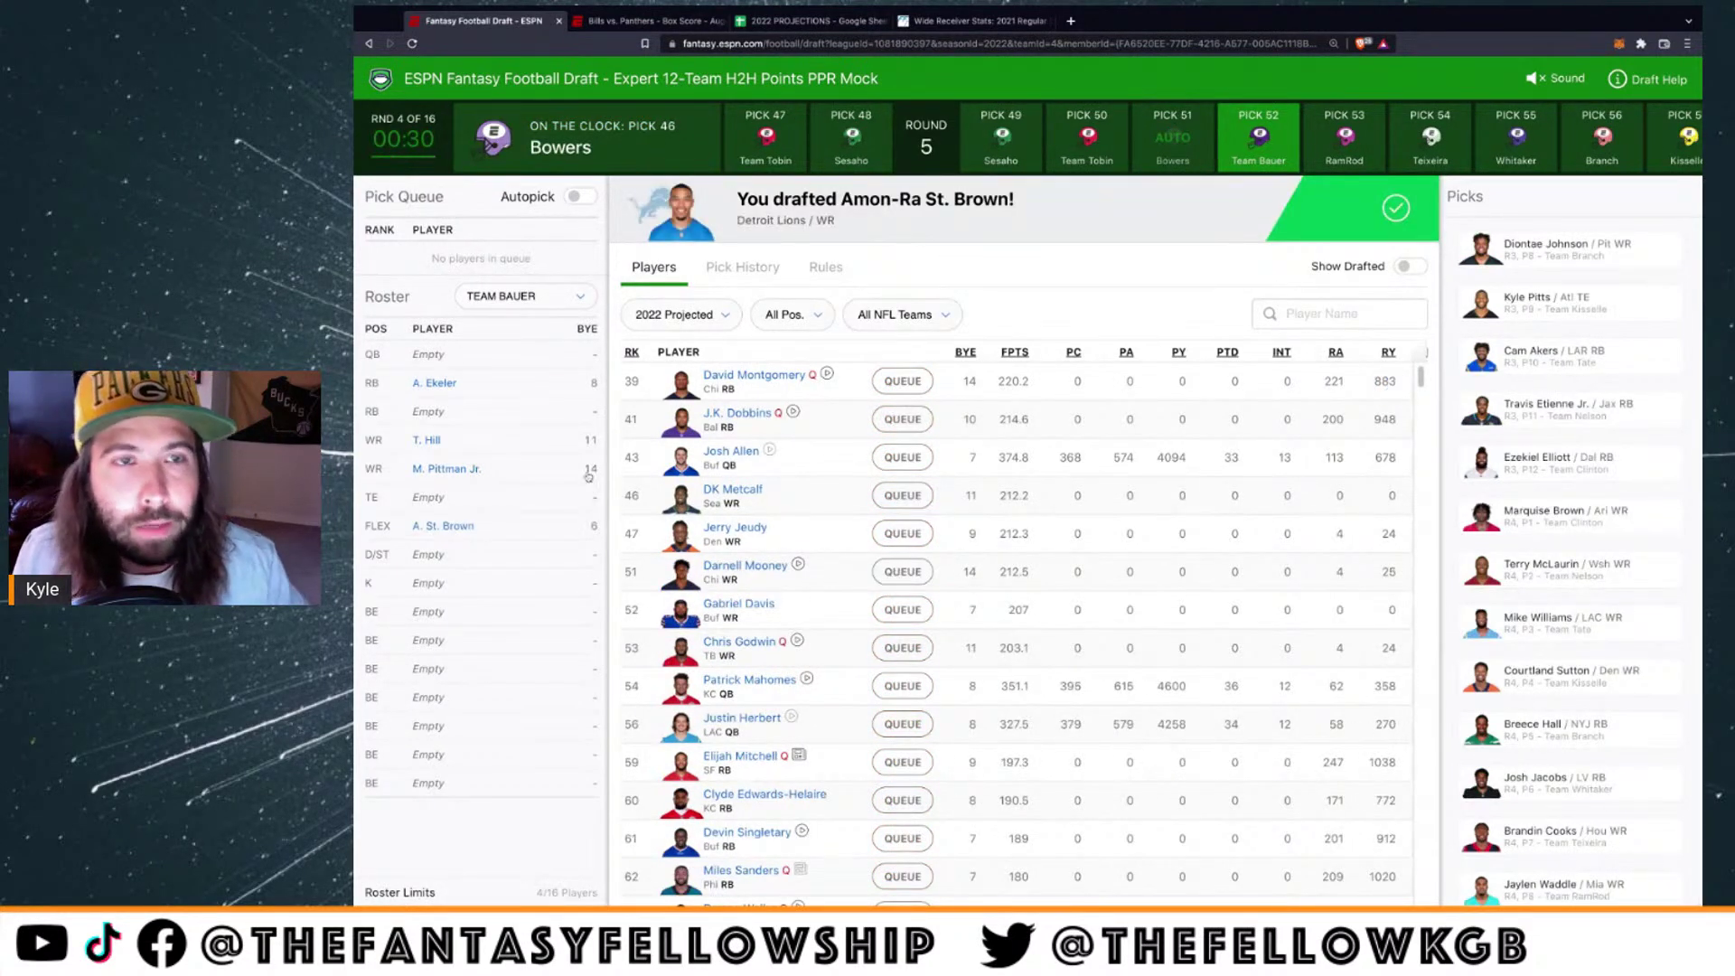
# Open Amon-Ra St. Brown's player card from the roster and examine his enlarged game log for weeks 14 to 18
pyautogui.click(442, 530)
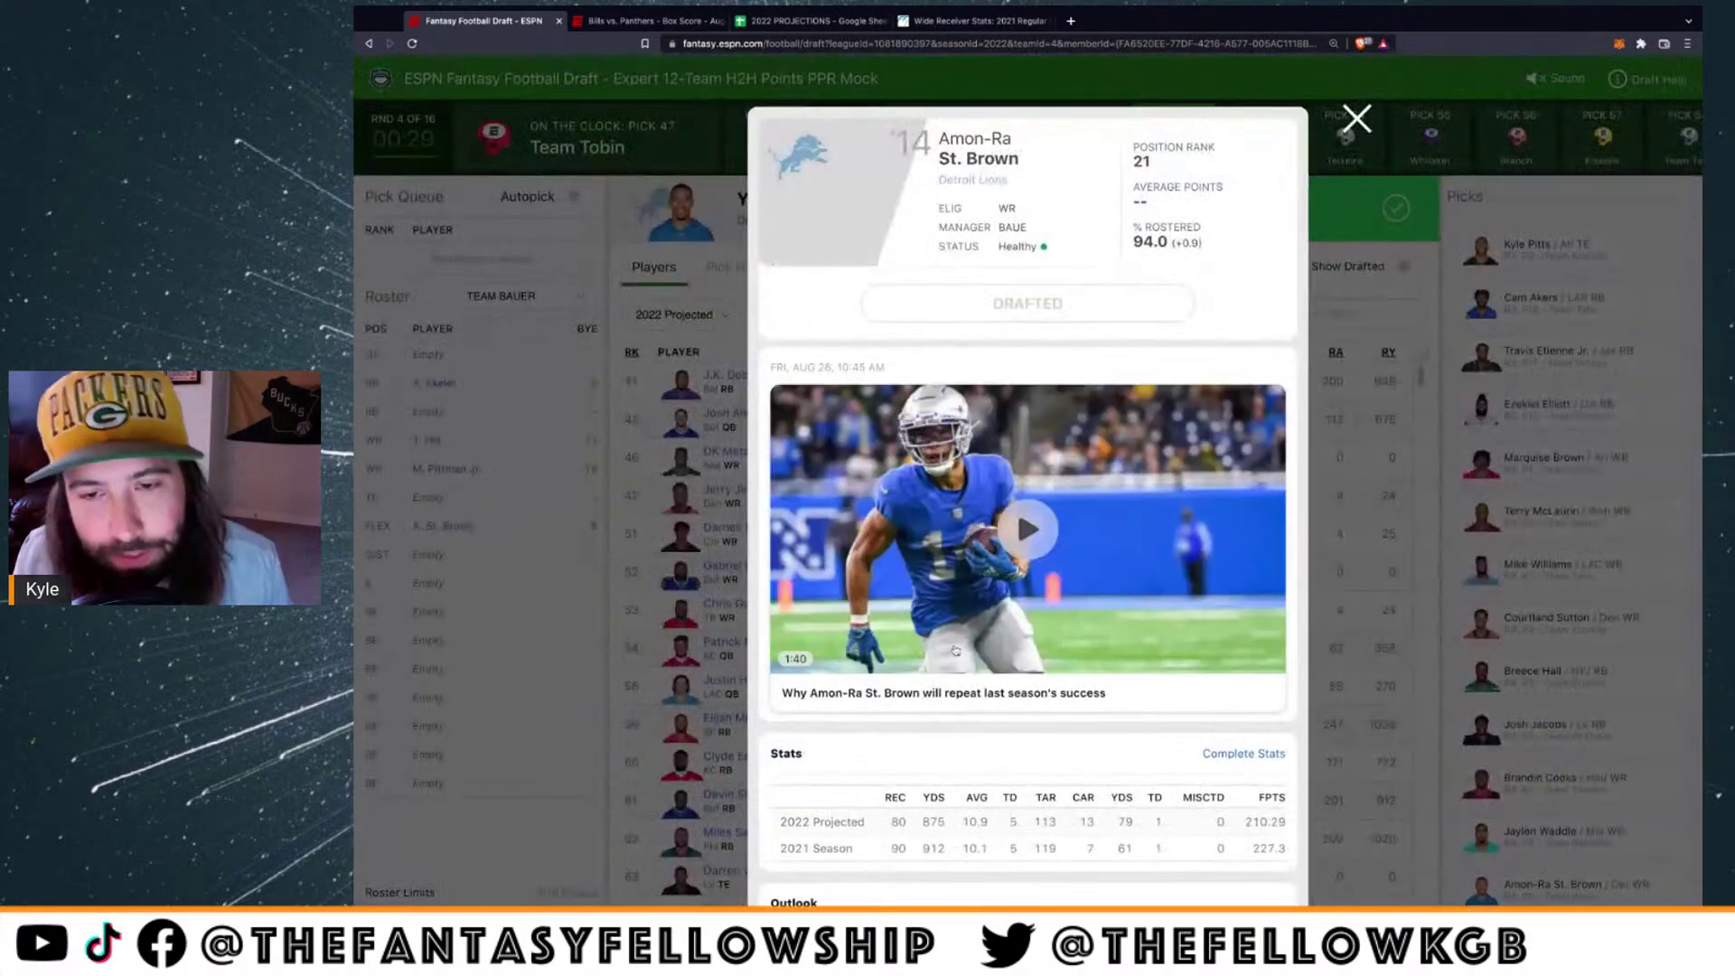
pyautogui.scroll(-3, 955, 649)
pyautogui.scroll(-10, 956, 650)
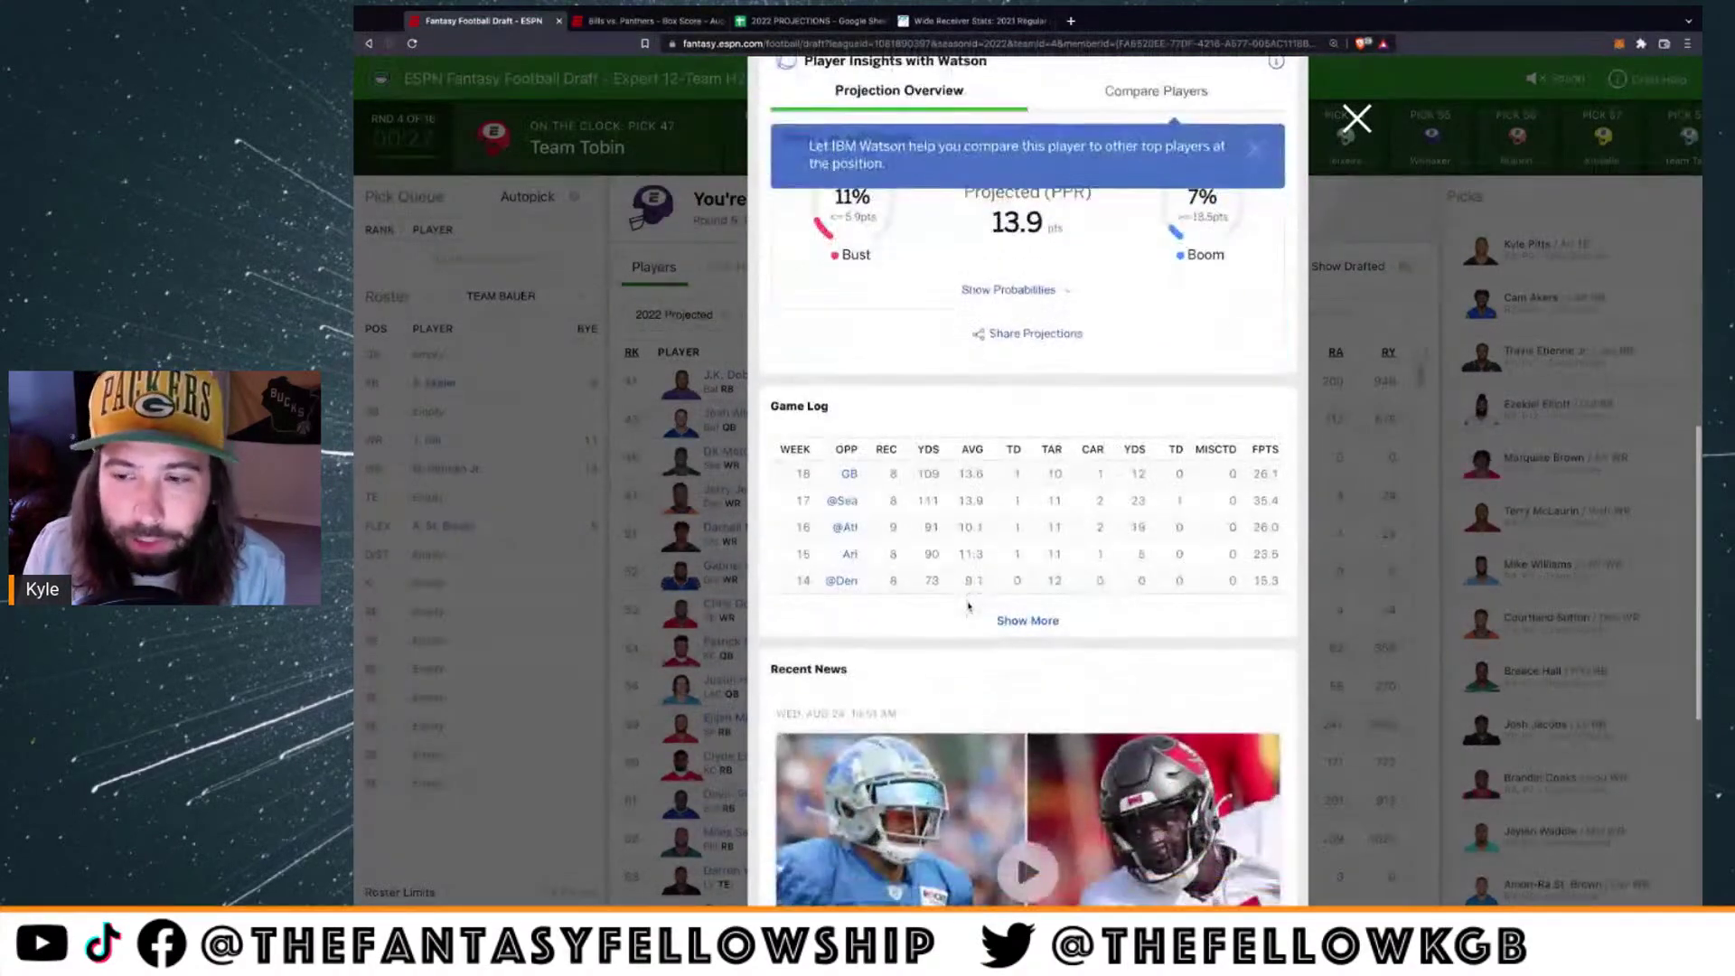
pyautogui.hotkey('ctrl', '+')
pyautogui.hotkey('ctrl', '+')
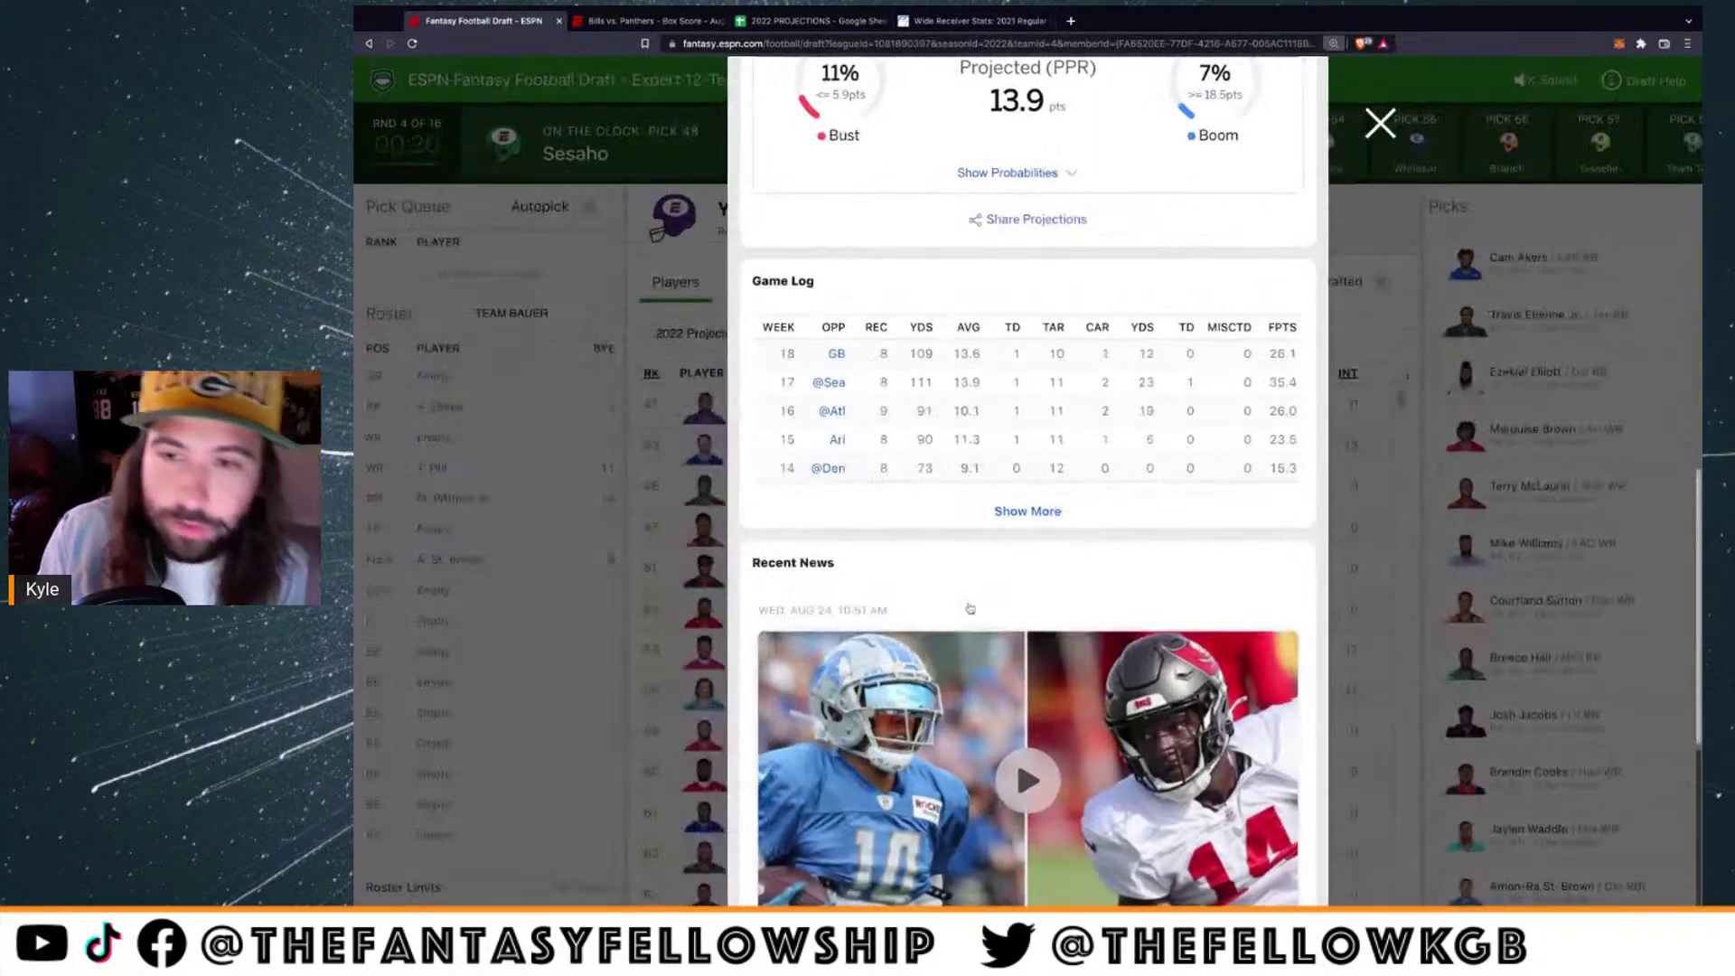
pyautogui.hotkey('ctrl', '+')
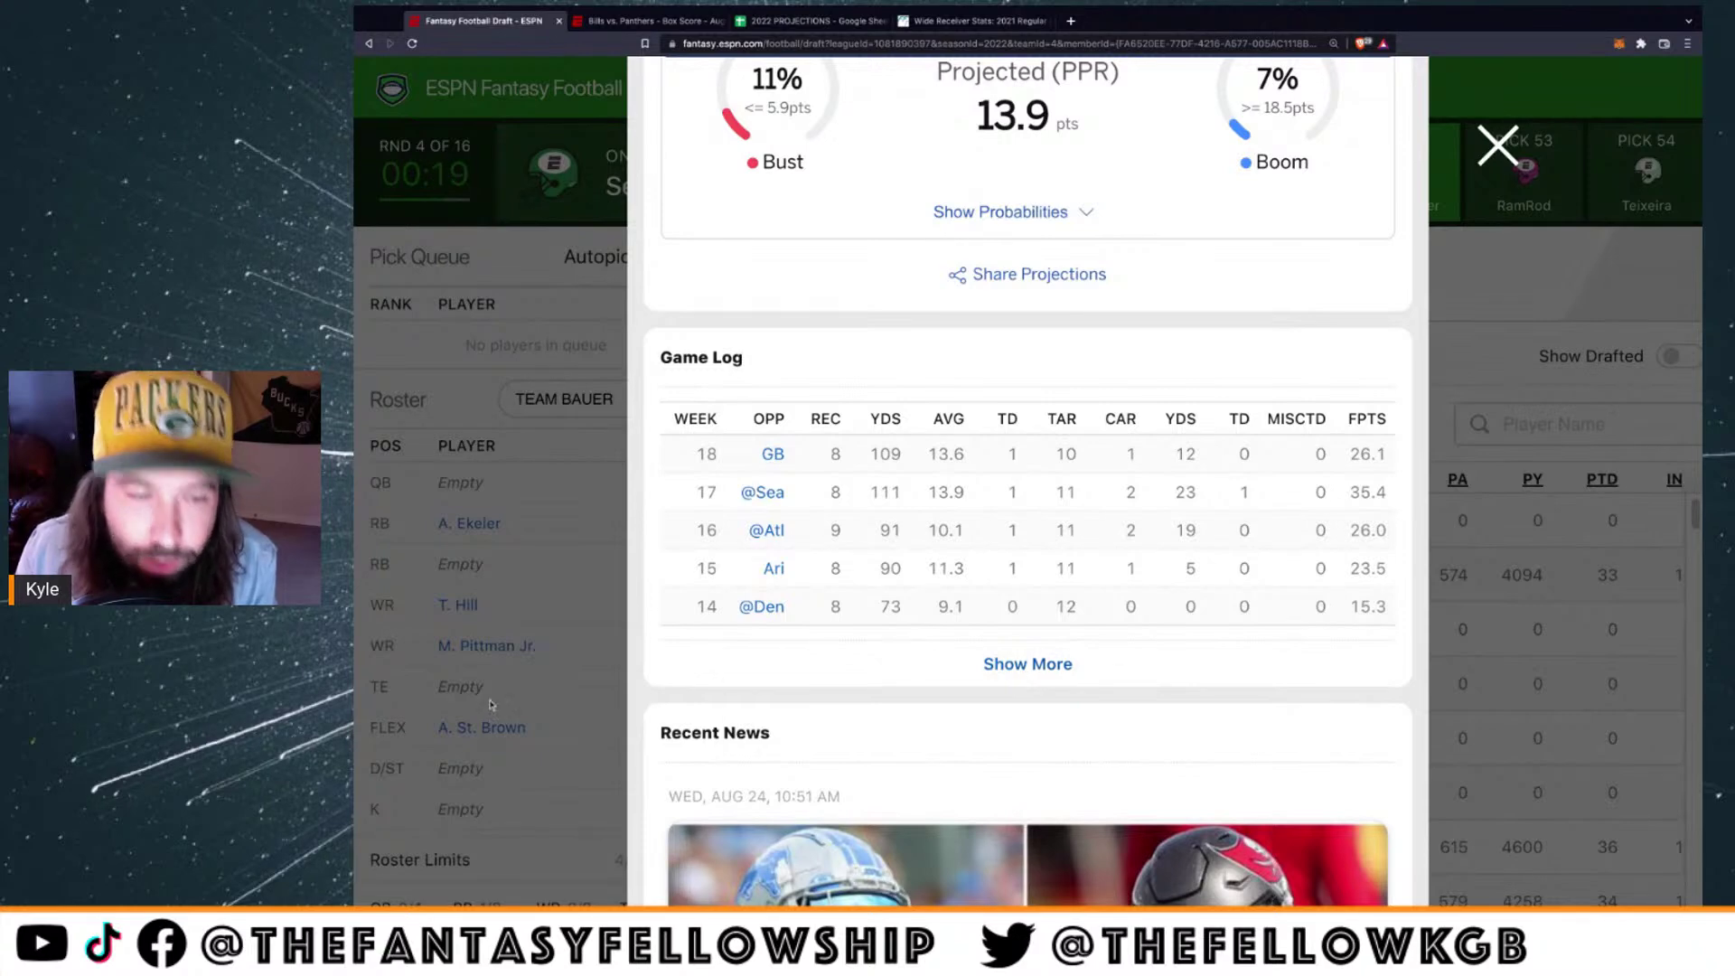
pyautogui.click(569, 733)
# Check Amon-Ra St. Brown's row in both the overall and the wide receiver rankings of 2022 PROJECTIONS
pyautogui.click(813, 20)
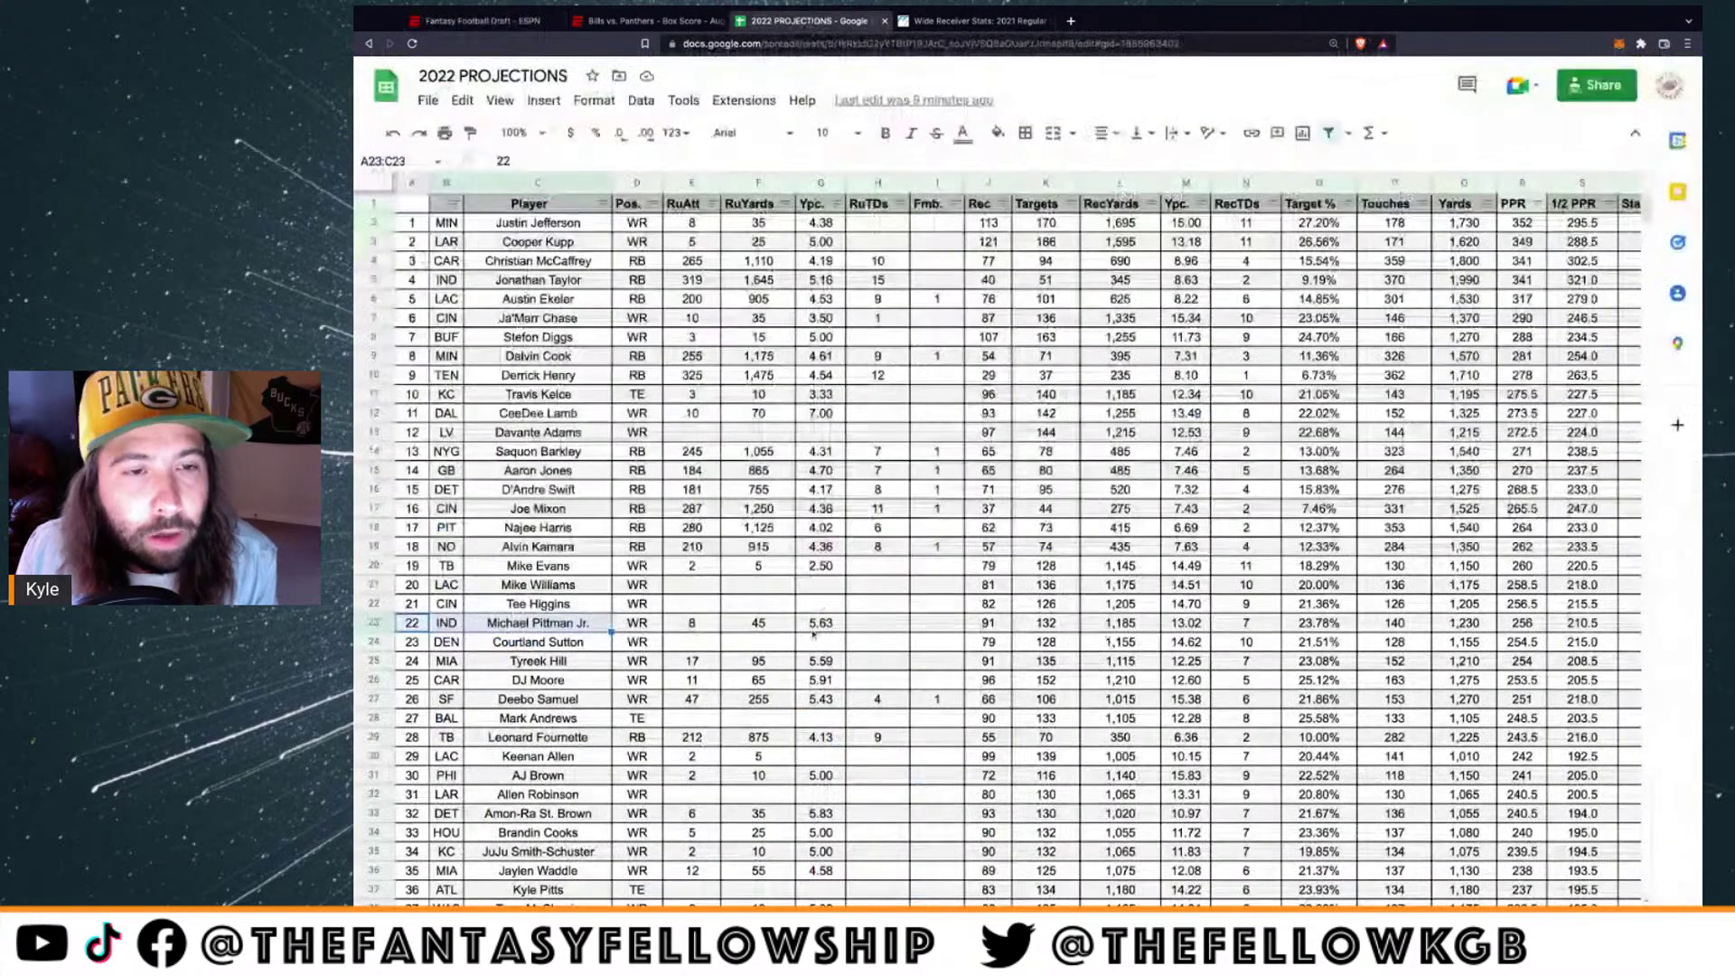
pyautogui.moveTo(411, 813); pyautogui.dragTo(538, 813)
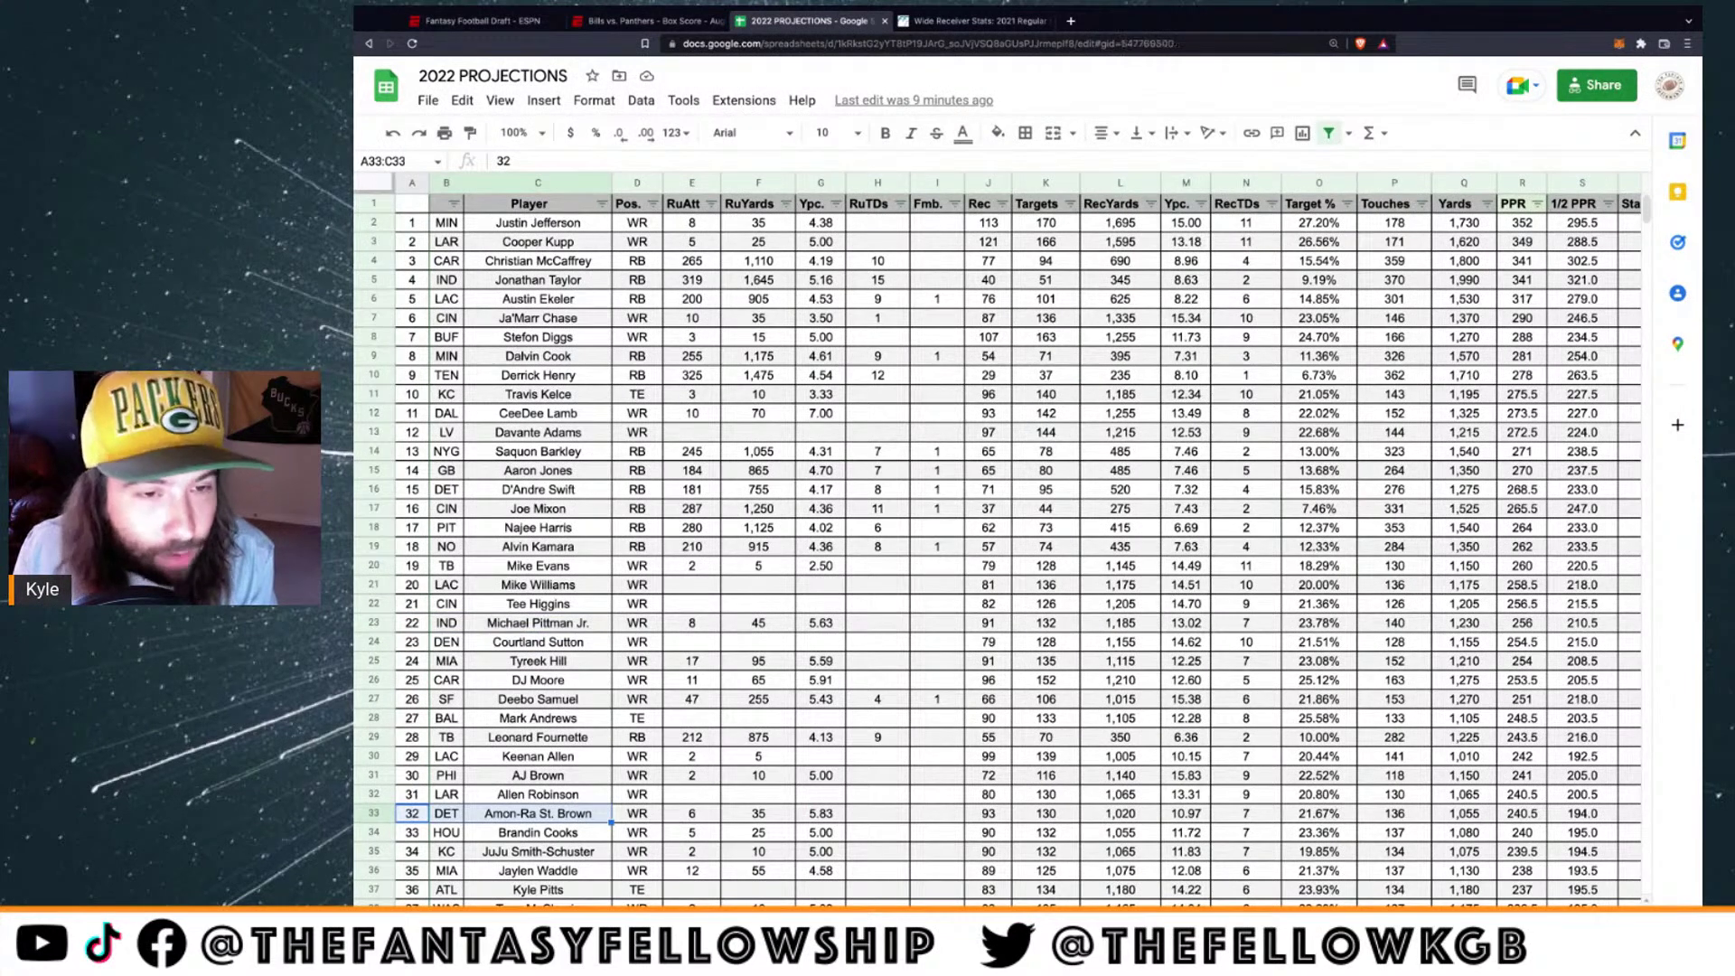
pyautogui.hotkey('ctrl', 'shift', 'pagedown')
pyautogui.click(415, 547)
pyautogui.hotkey('shift', 'Right')
pyautogui.hotkey('shift', 'Right')
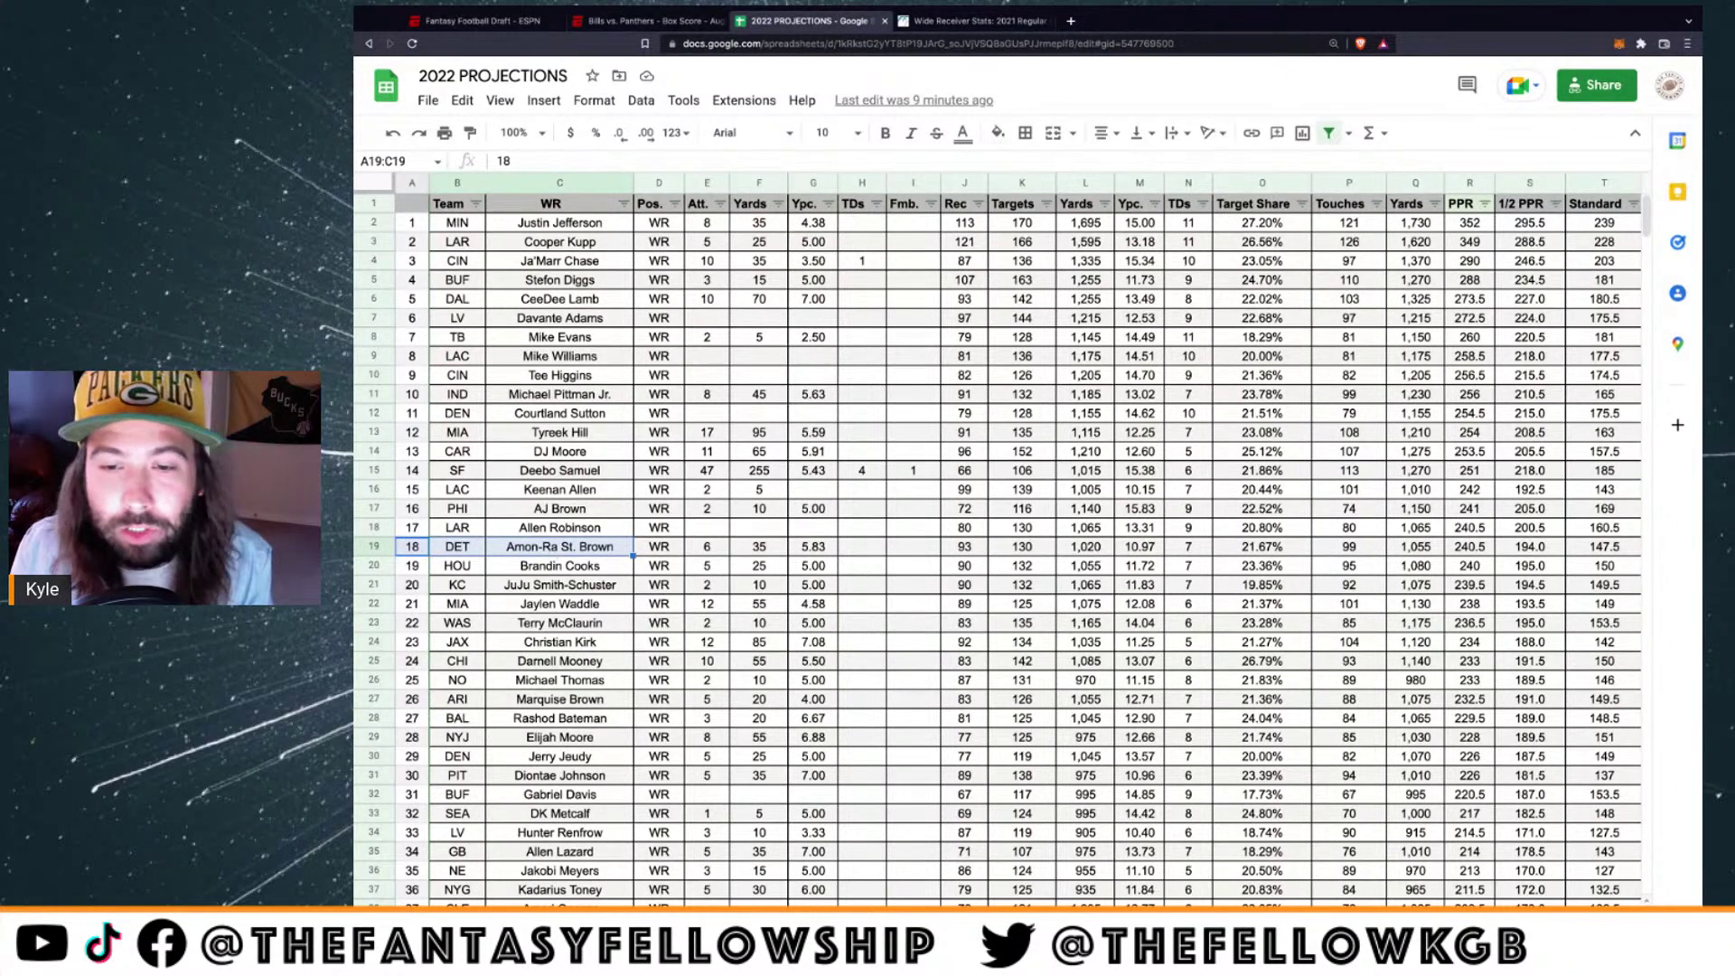
# Return to the mock draft, look over the available players and draft Allen Robinson II with the round 5 pick
pyautogui.click(476, 21)
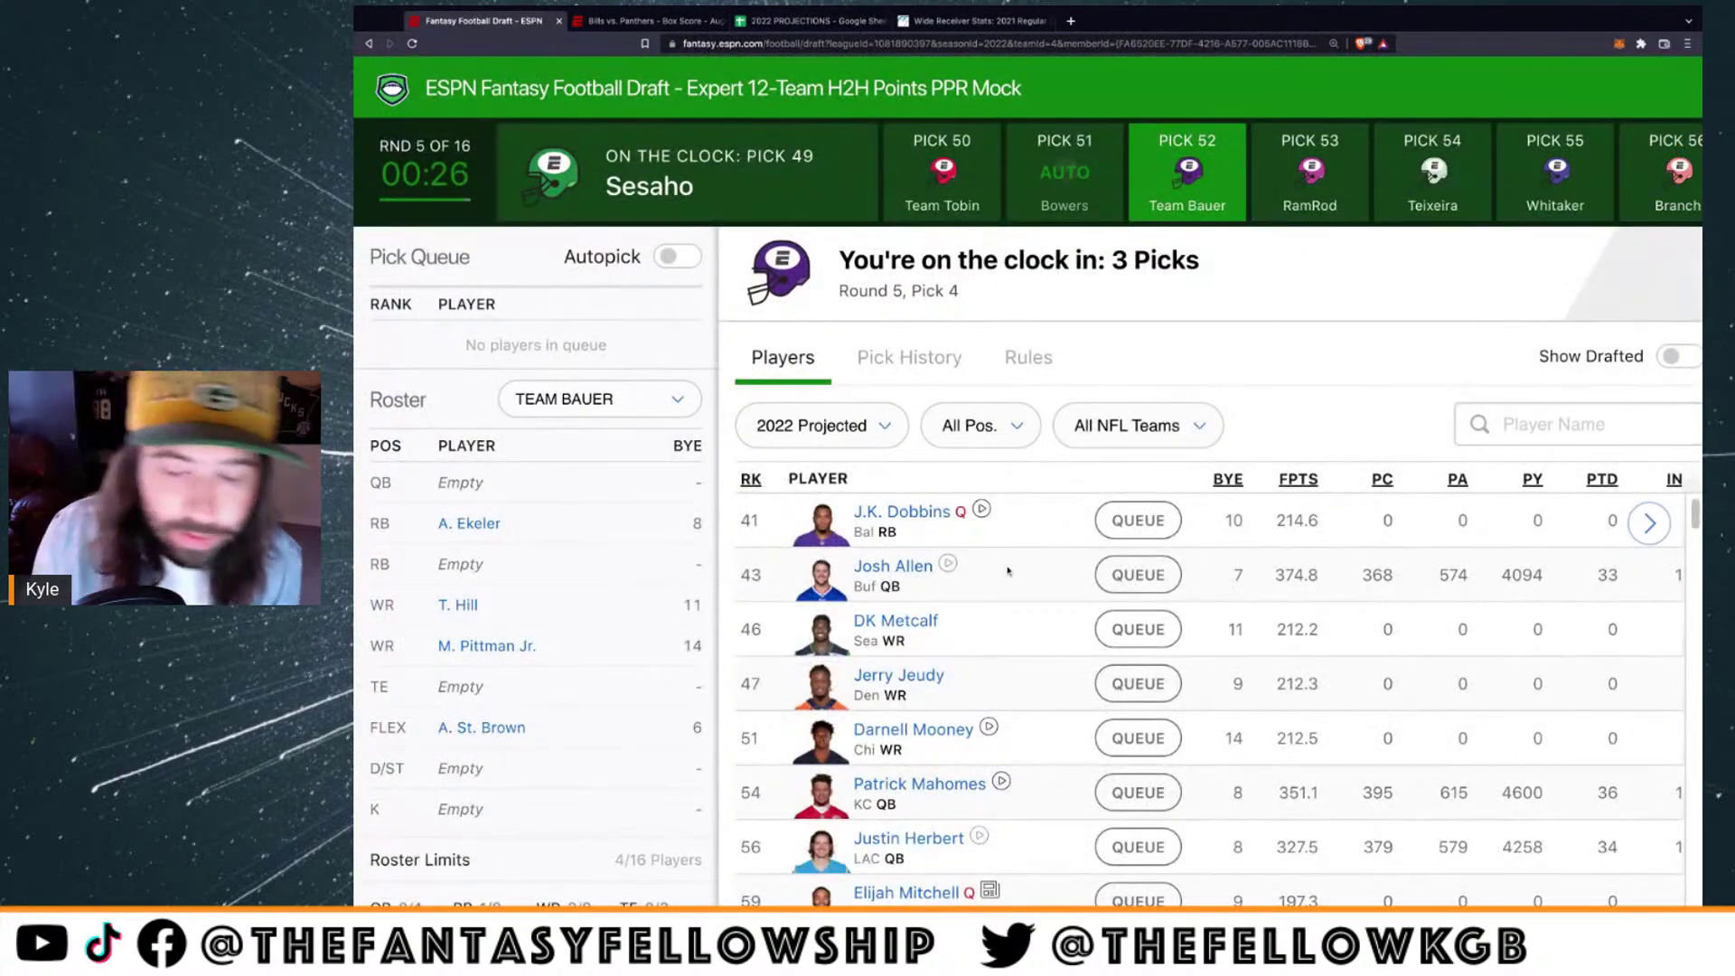
pyautogui.hotkey('ctrl', '-')
pyautogui.hotkey('ctrl', '-')
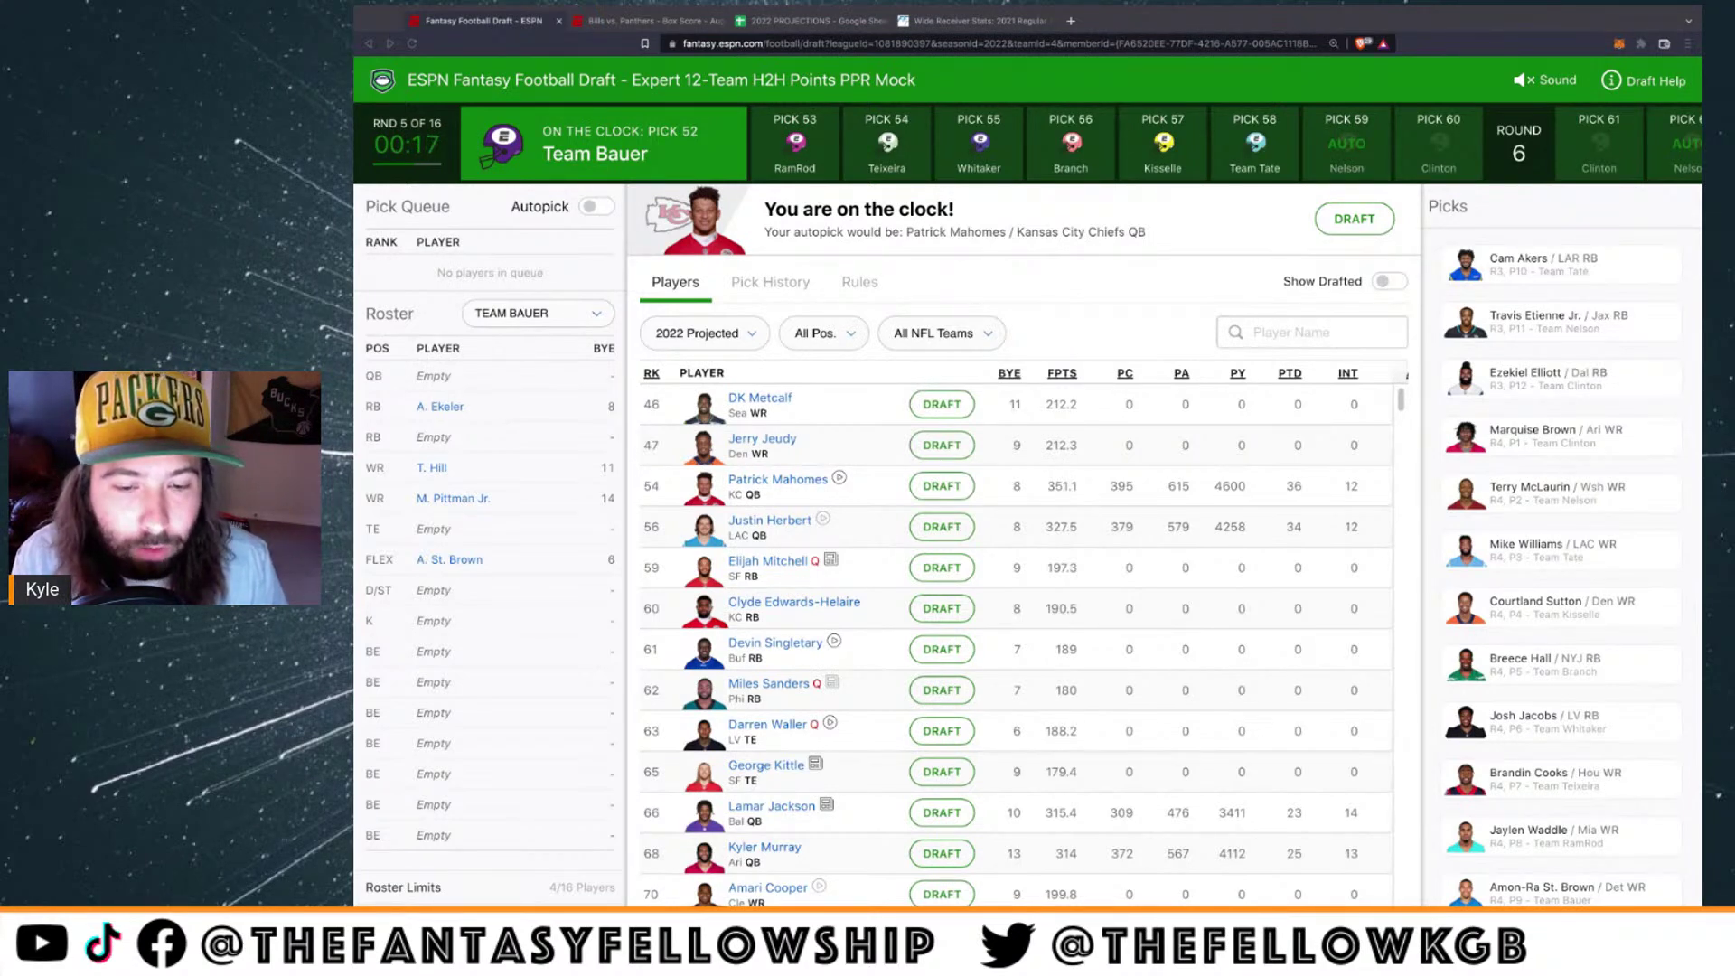
pyautogui.scroll(-3, 875, 627)
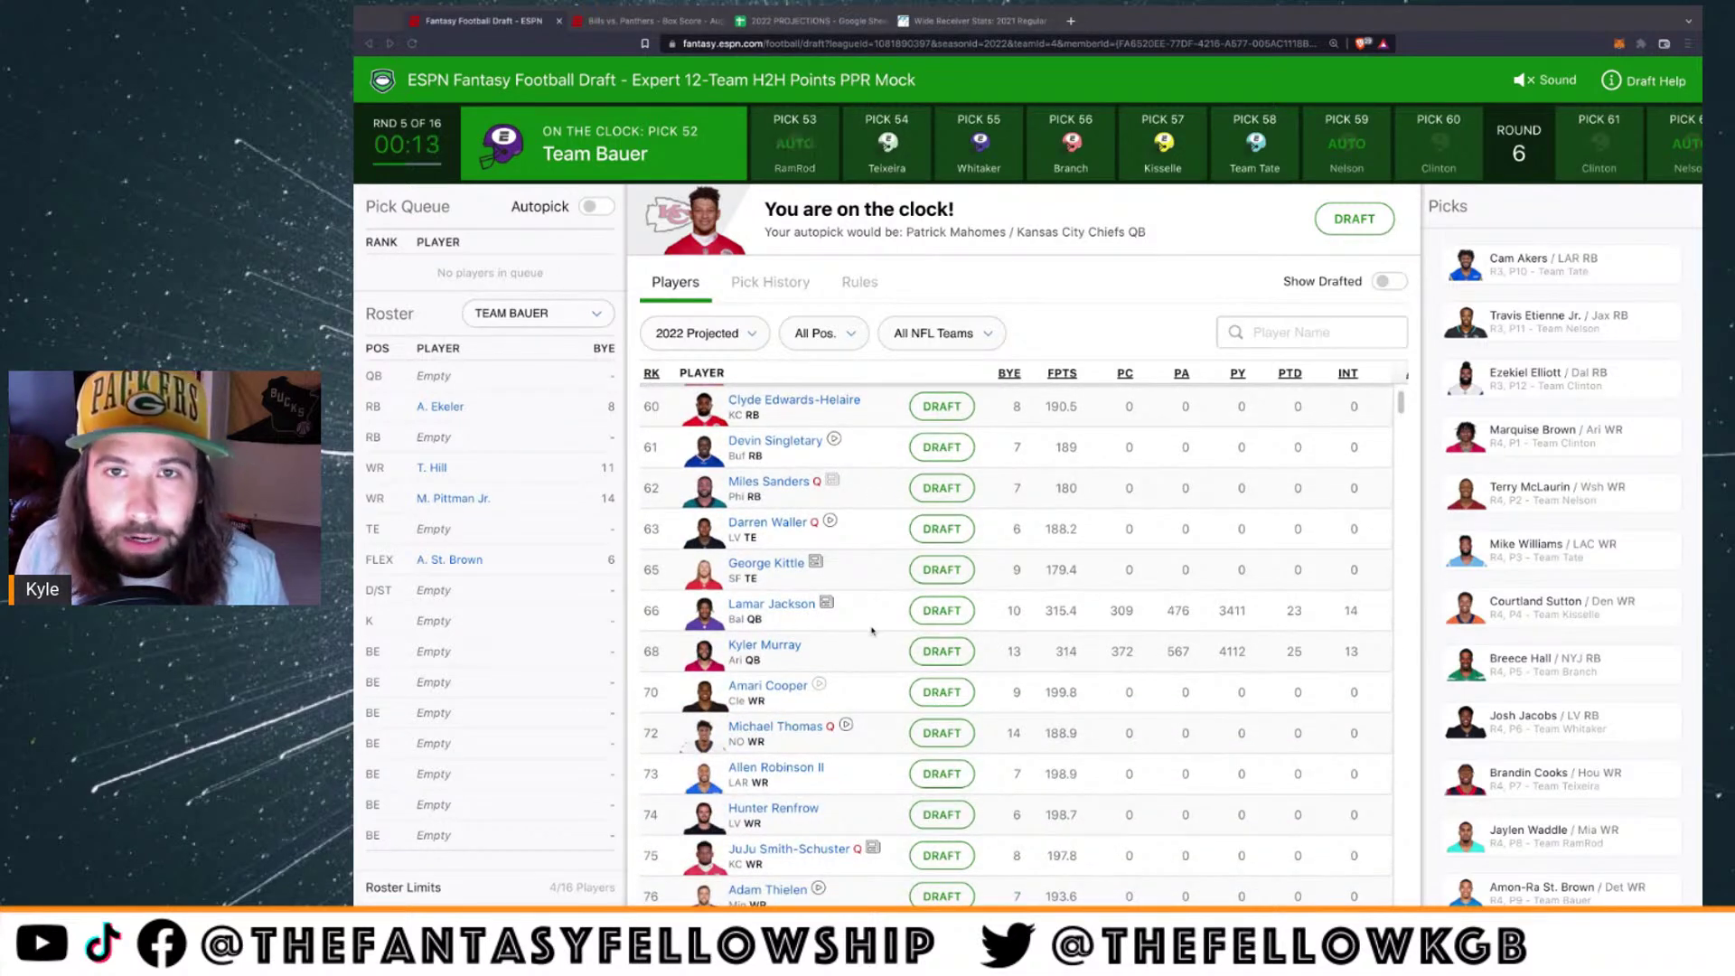
pyautogui.scroll(3, 872, 630)
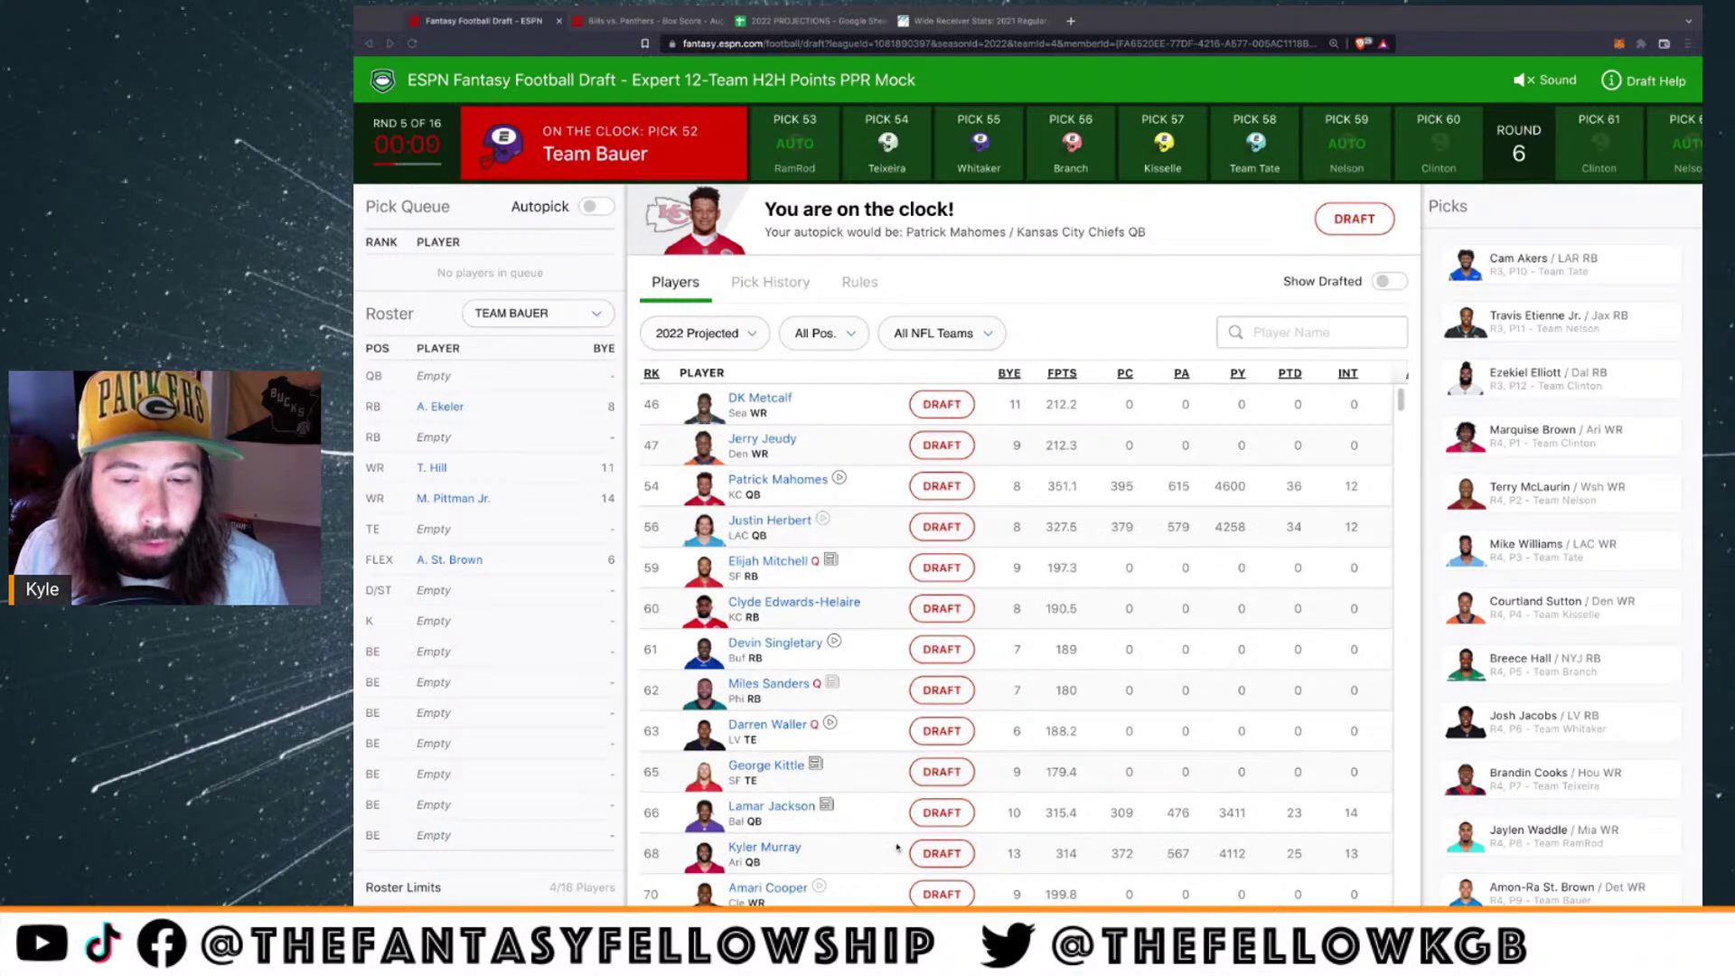
pyautogui.scroll(-2, 876, 876)
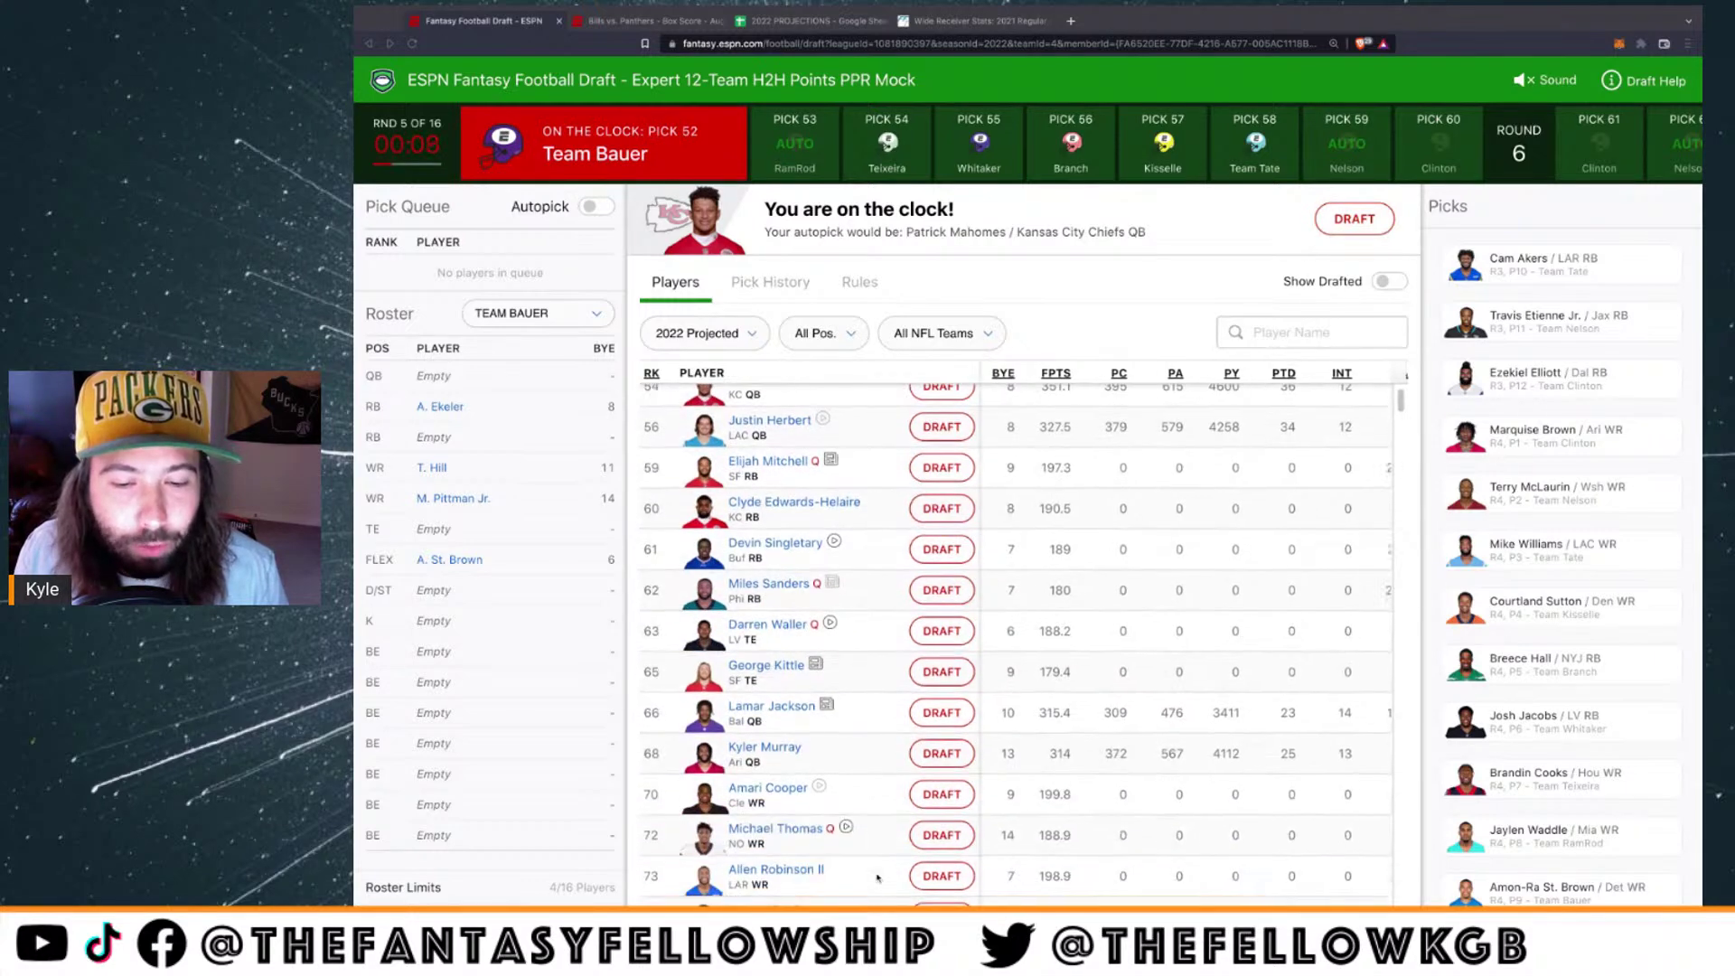
pyautogui.click(927, 878)
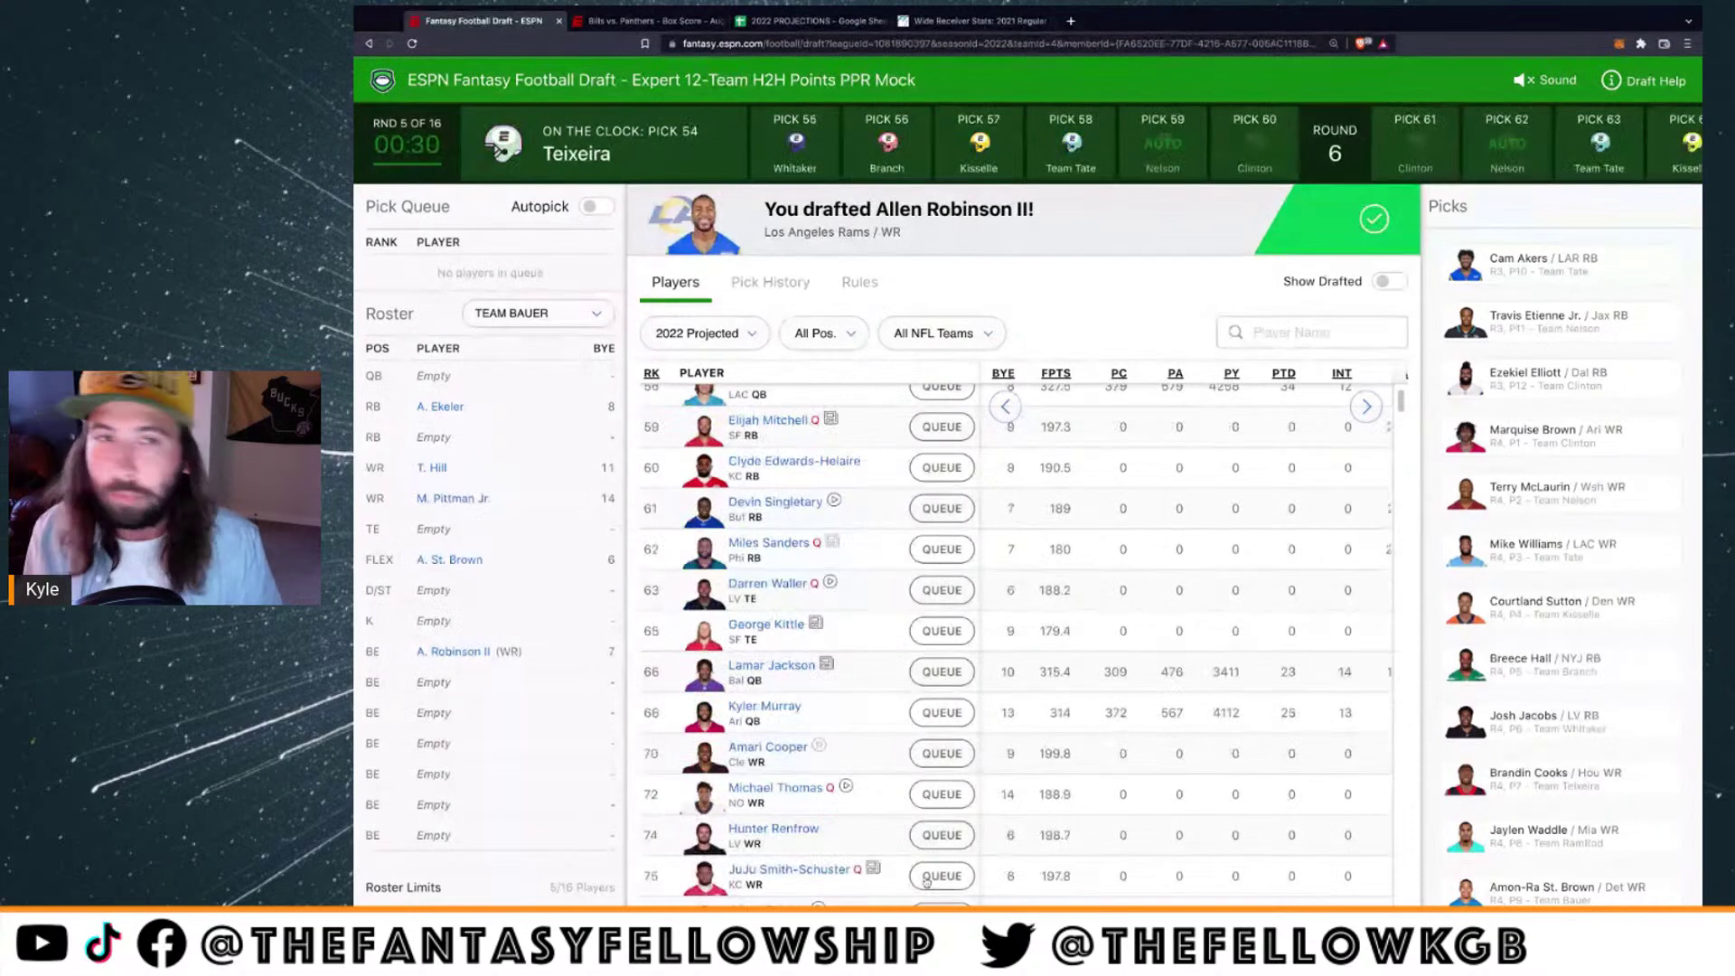
# Highlight the rows of Allen Robinson and Amon-Ra St. Brown in the wide receiver rankings of 2022 PROJECTIONS, and return to the draft
pyautogui.click(778, 20)
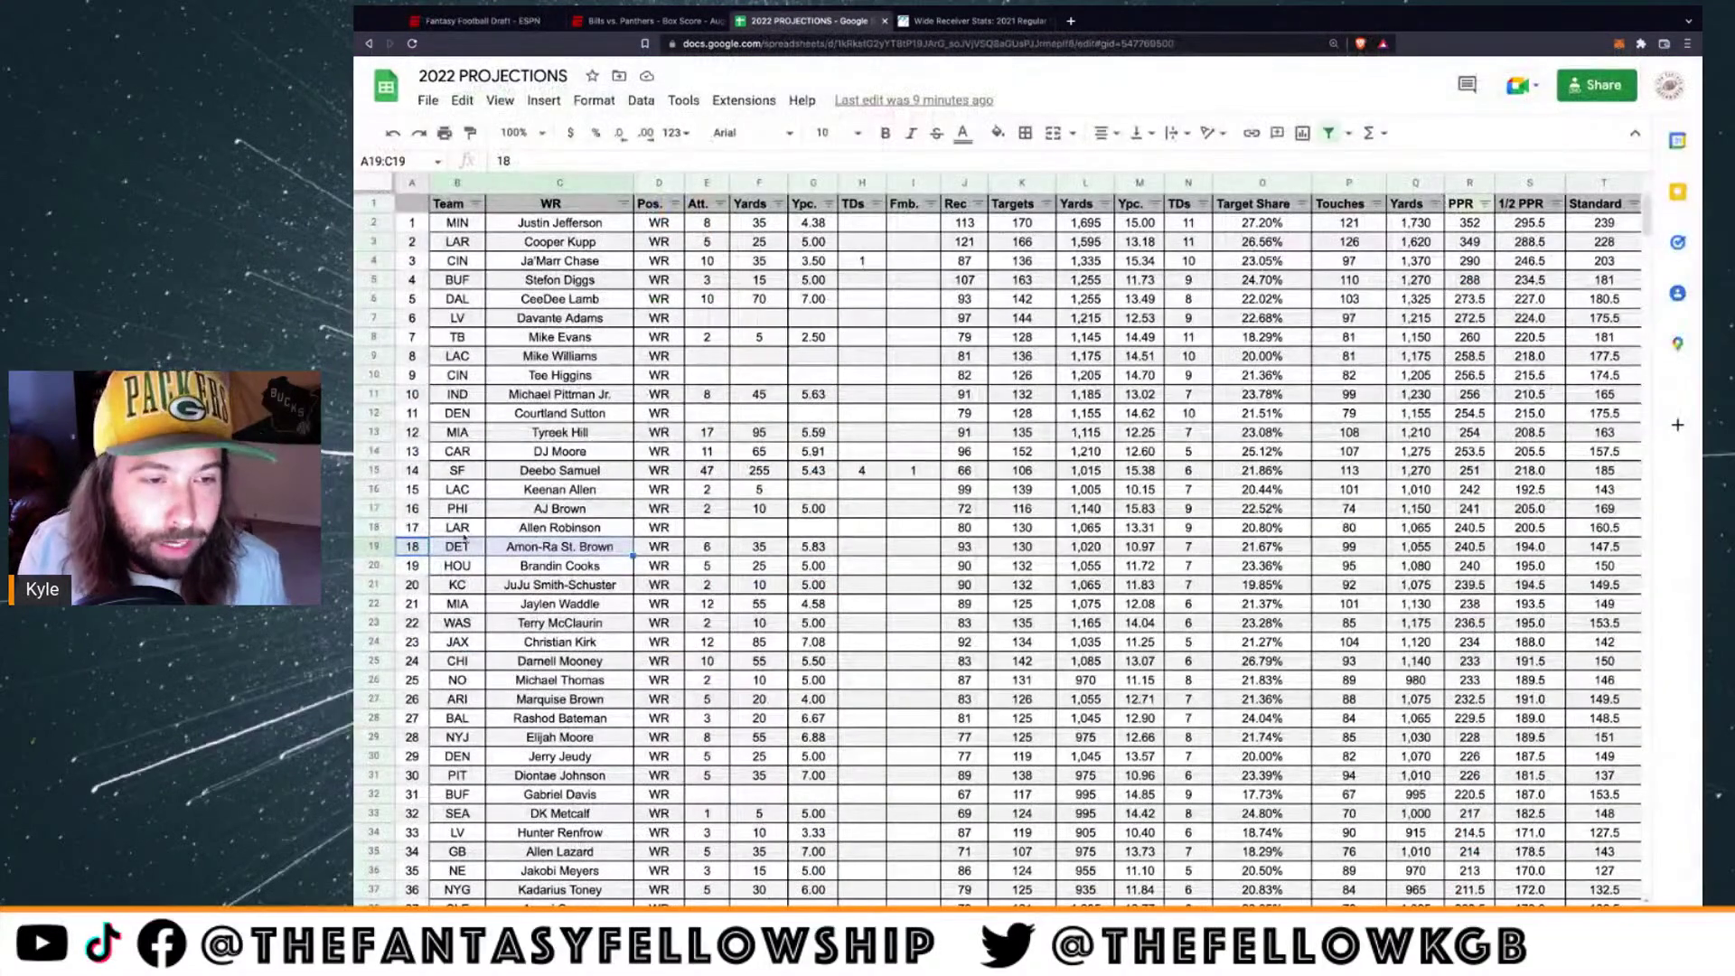
pyautogui.moveTo(413, 531); pyautogui.dragTo(597, 532)
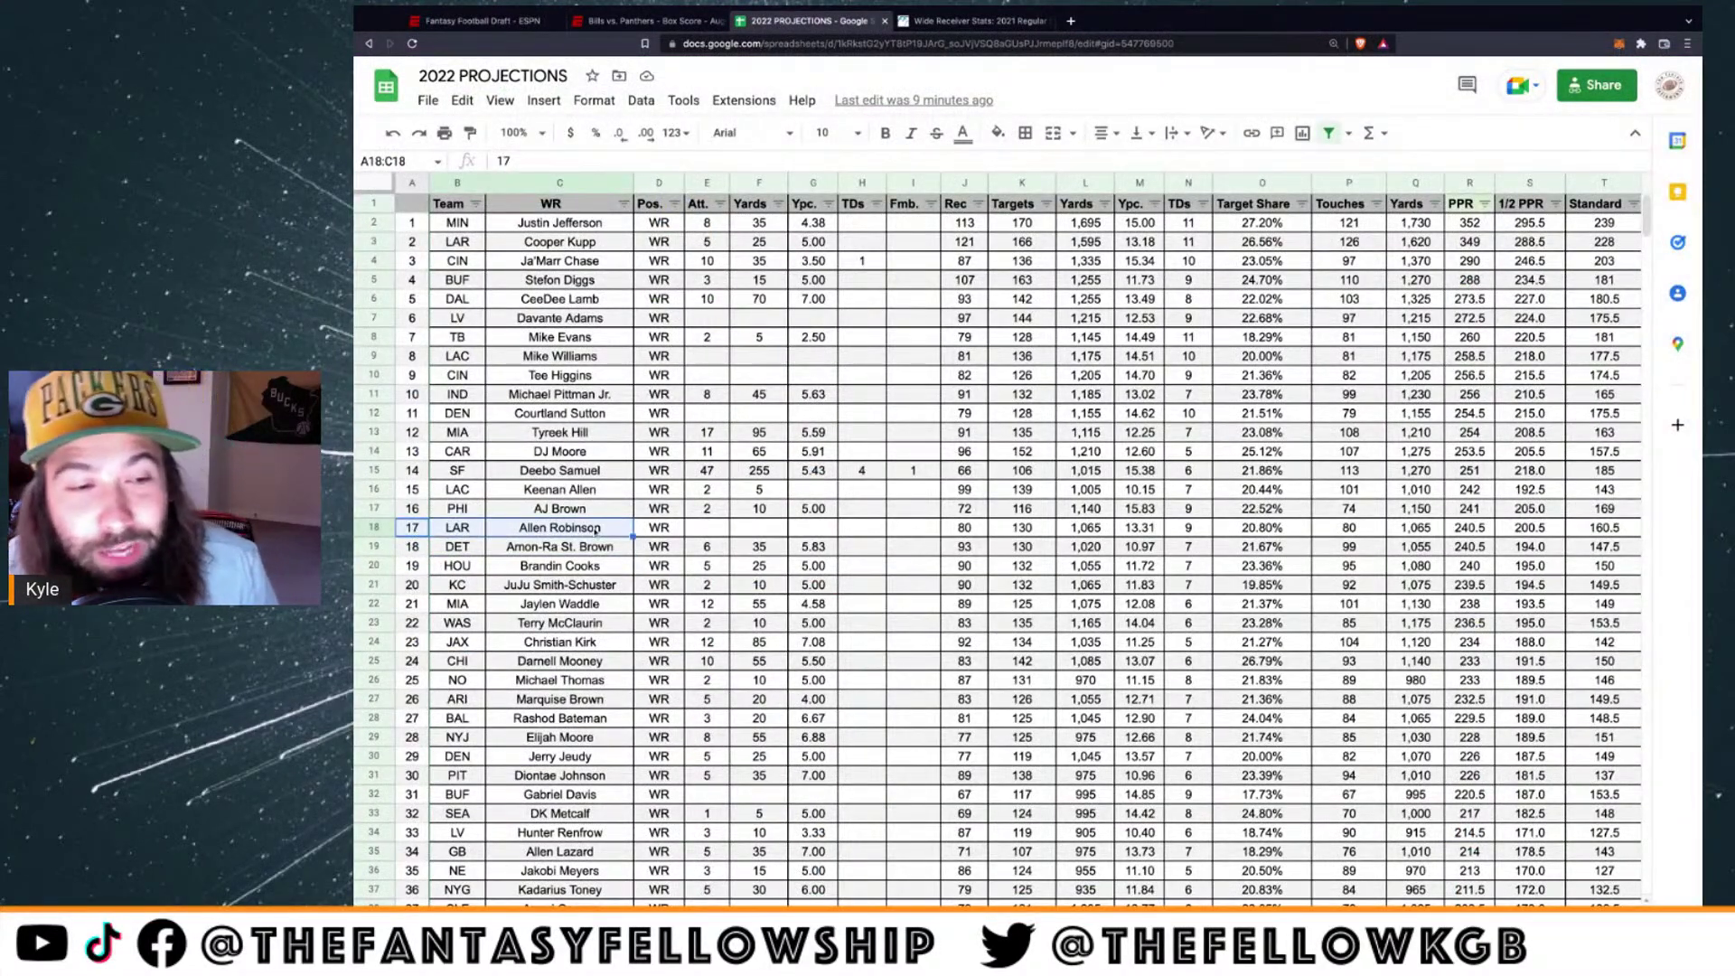
pyautogui.moveTo(583, 548); pyautogui.dragTo(577, 530)
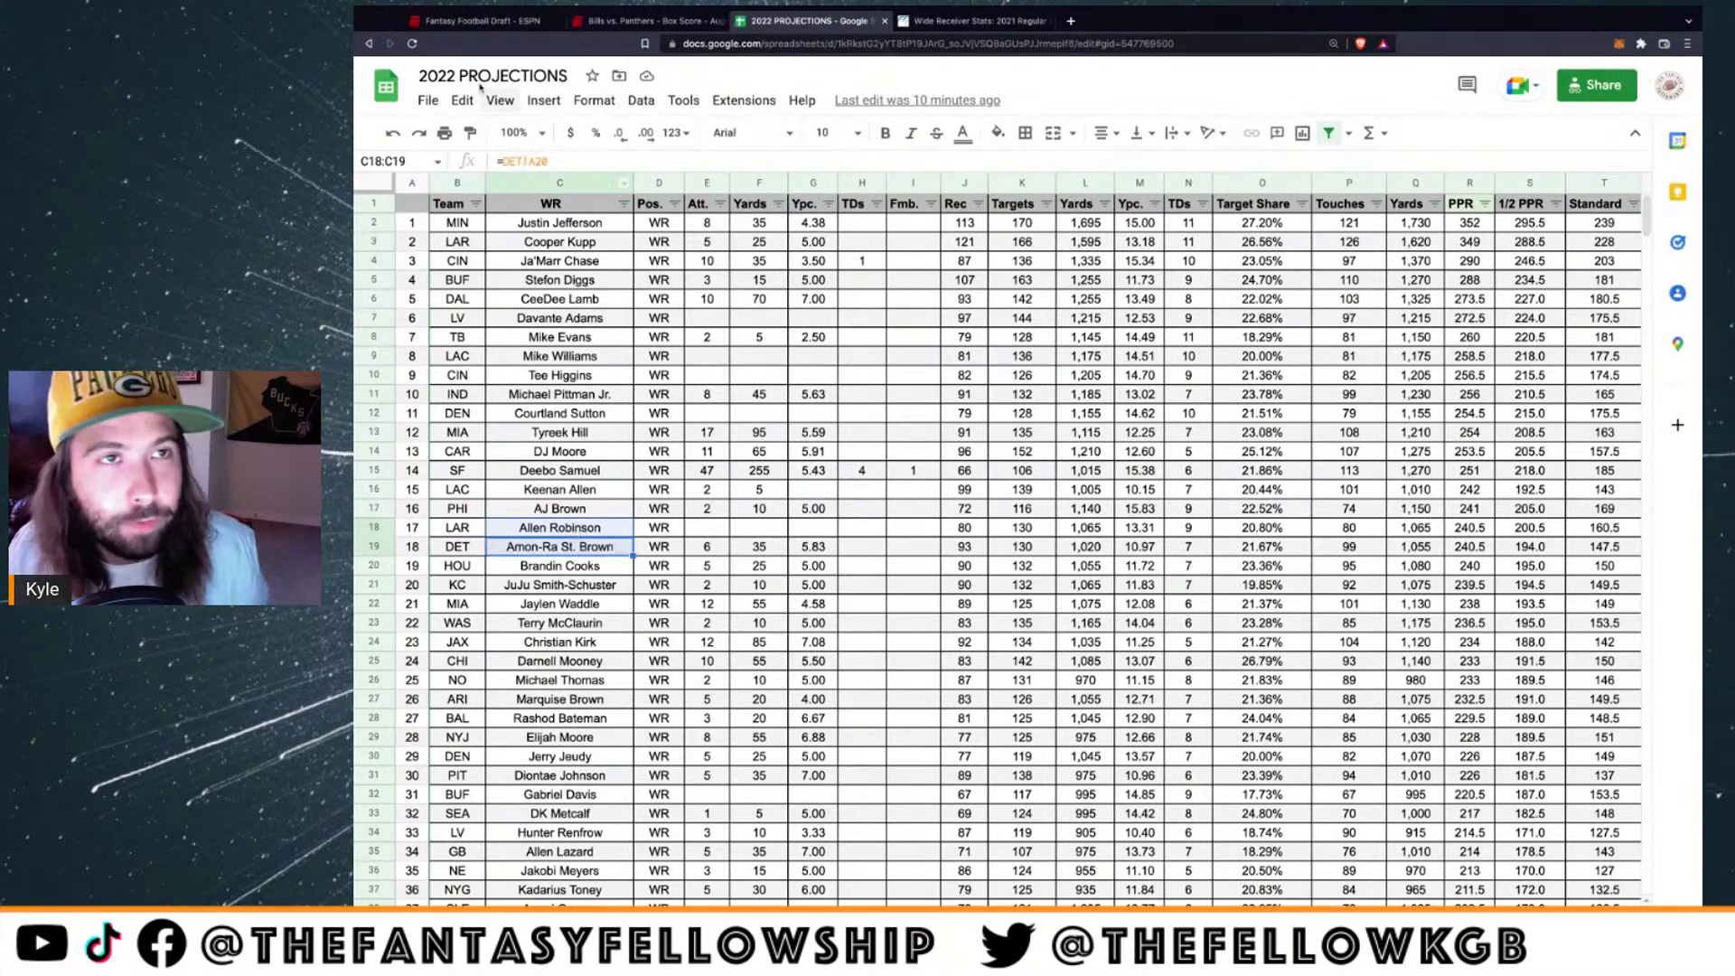
pyautogui.click(474, 20)
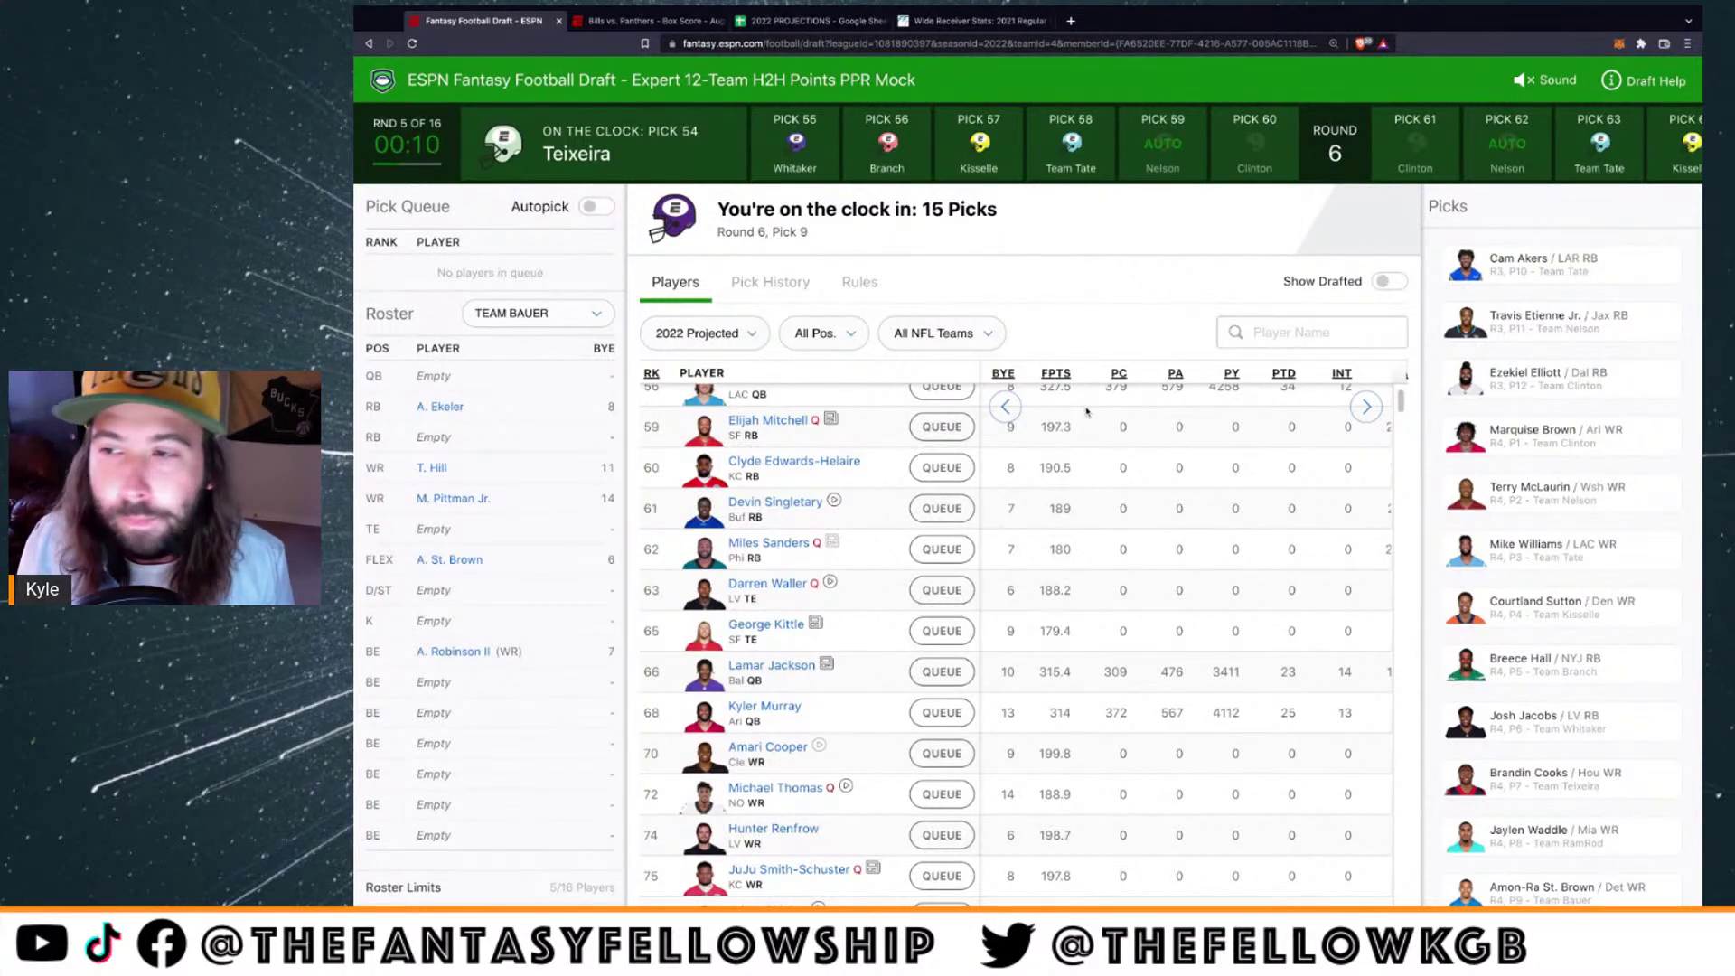
# Open Robert Woods's player page from the second page of FFToday's 2021 wide receiver stats
pyautogui.click(961, 22)
pyautogui.scroll(-10, 608, 662)
pyautogui.scroll(1, 587, 662)
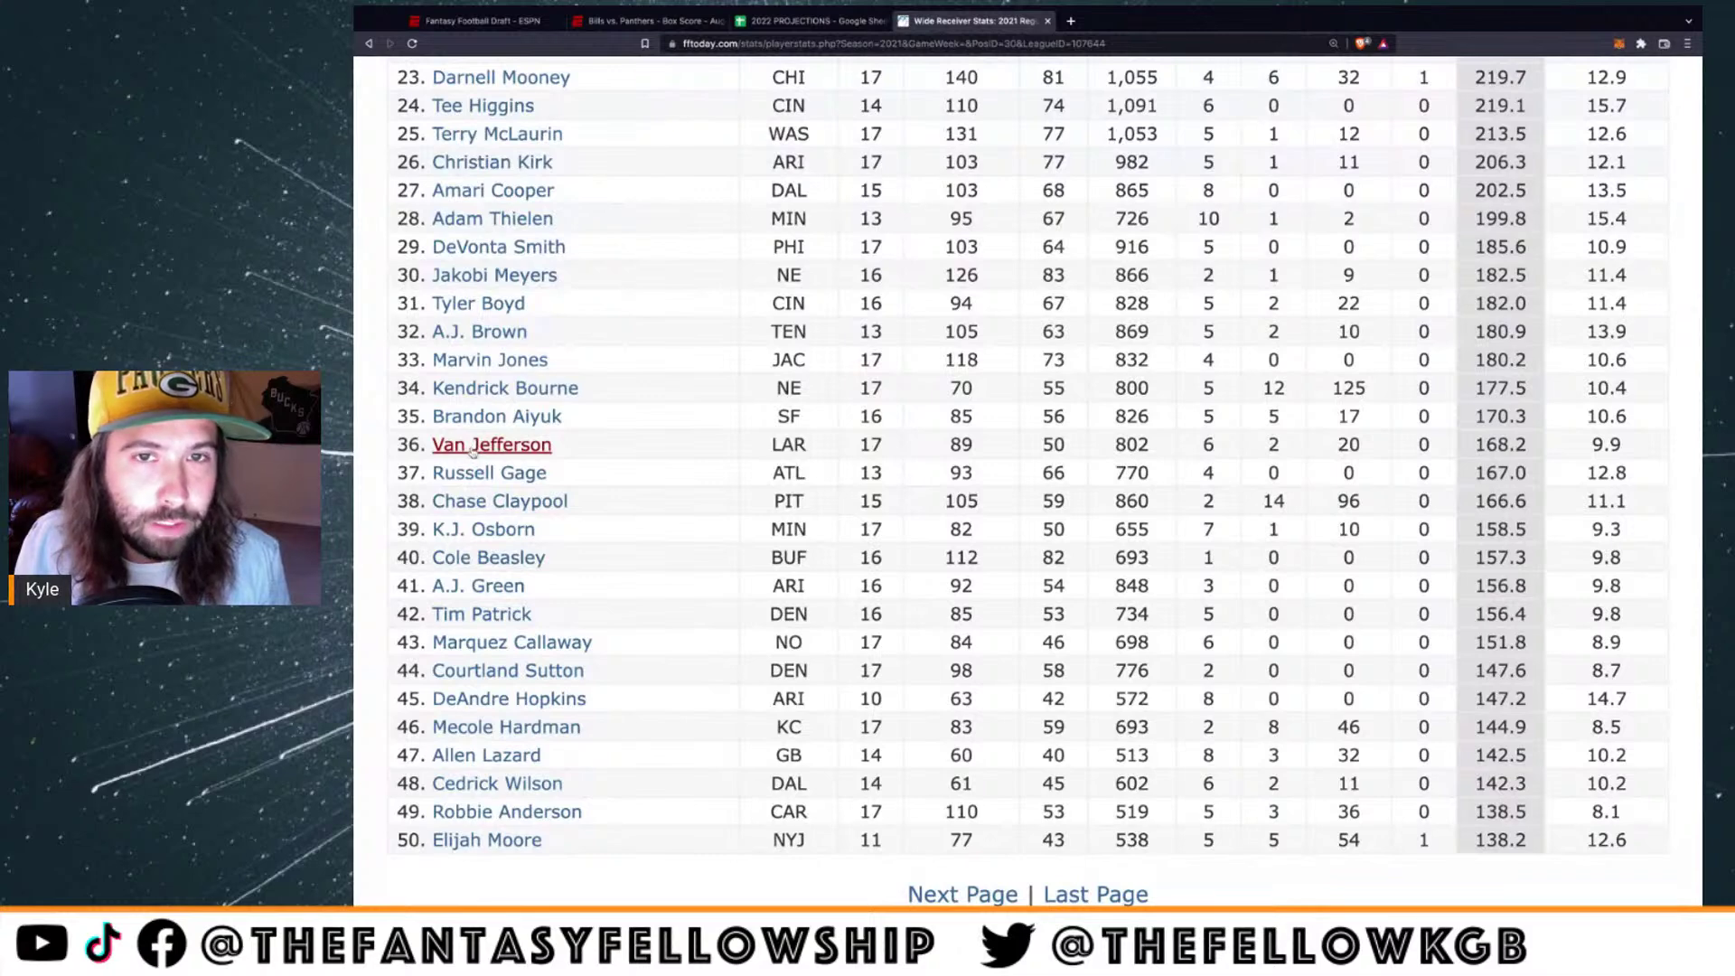
pyautogui.click(974, 891)
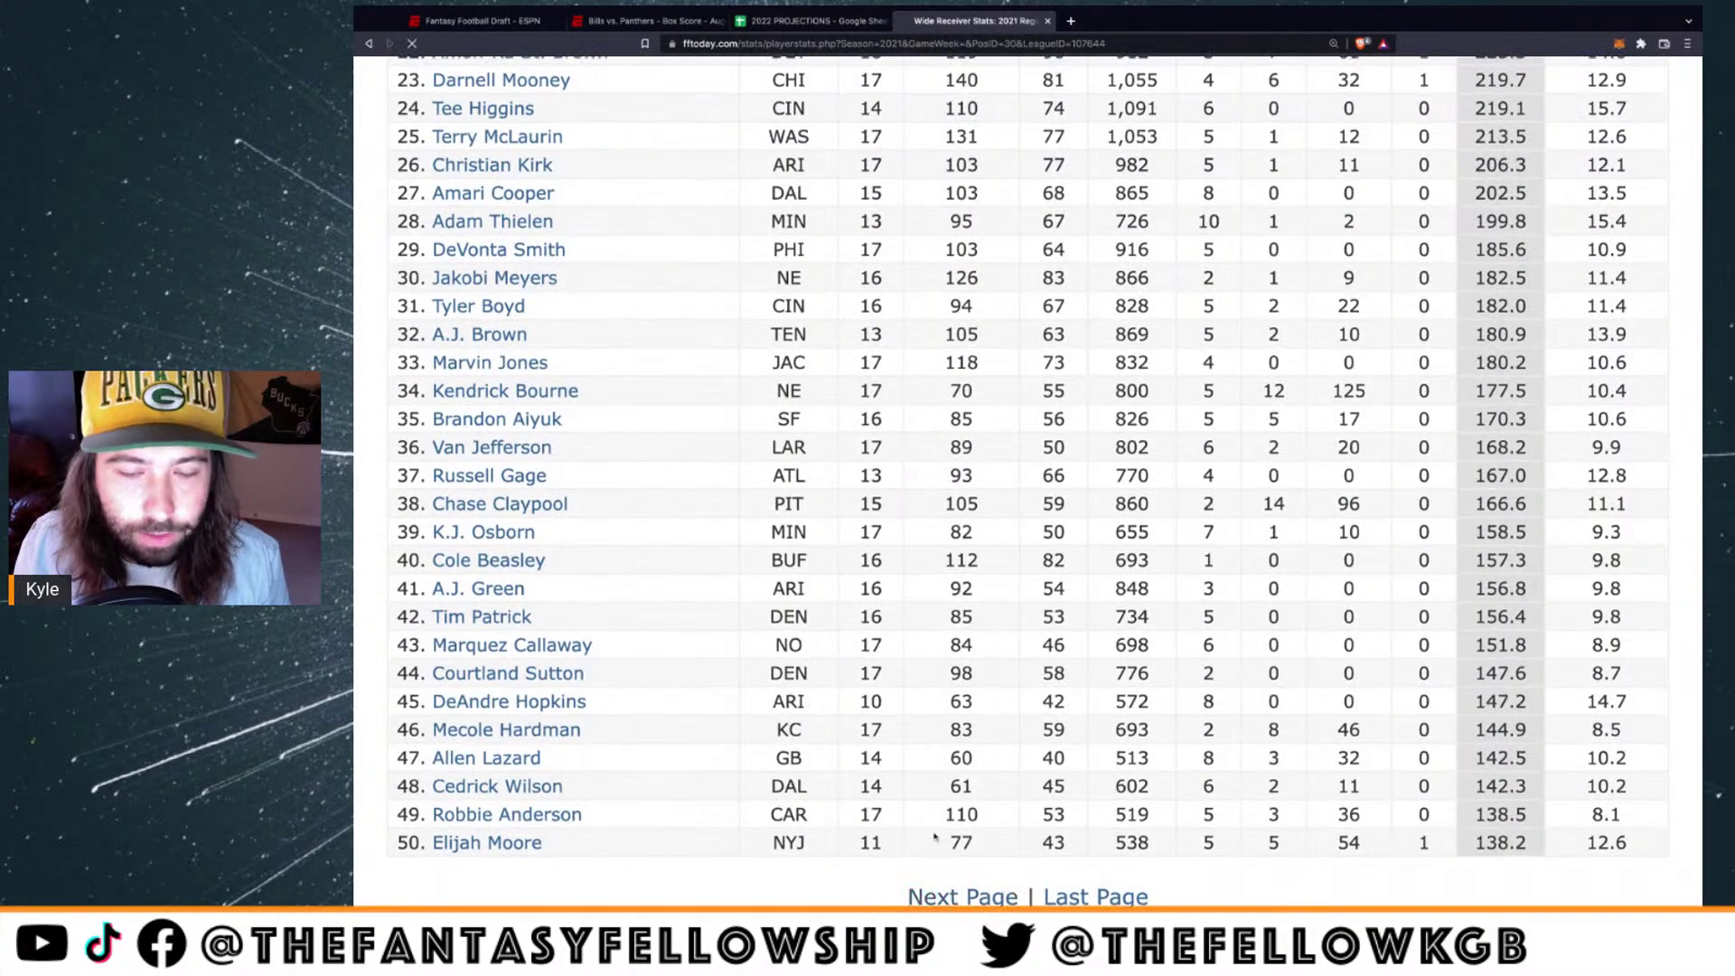
pyautogui.scroll(-3, 493, 638)
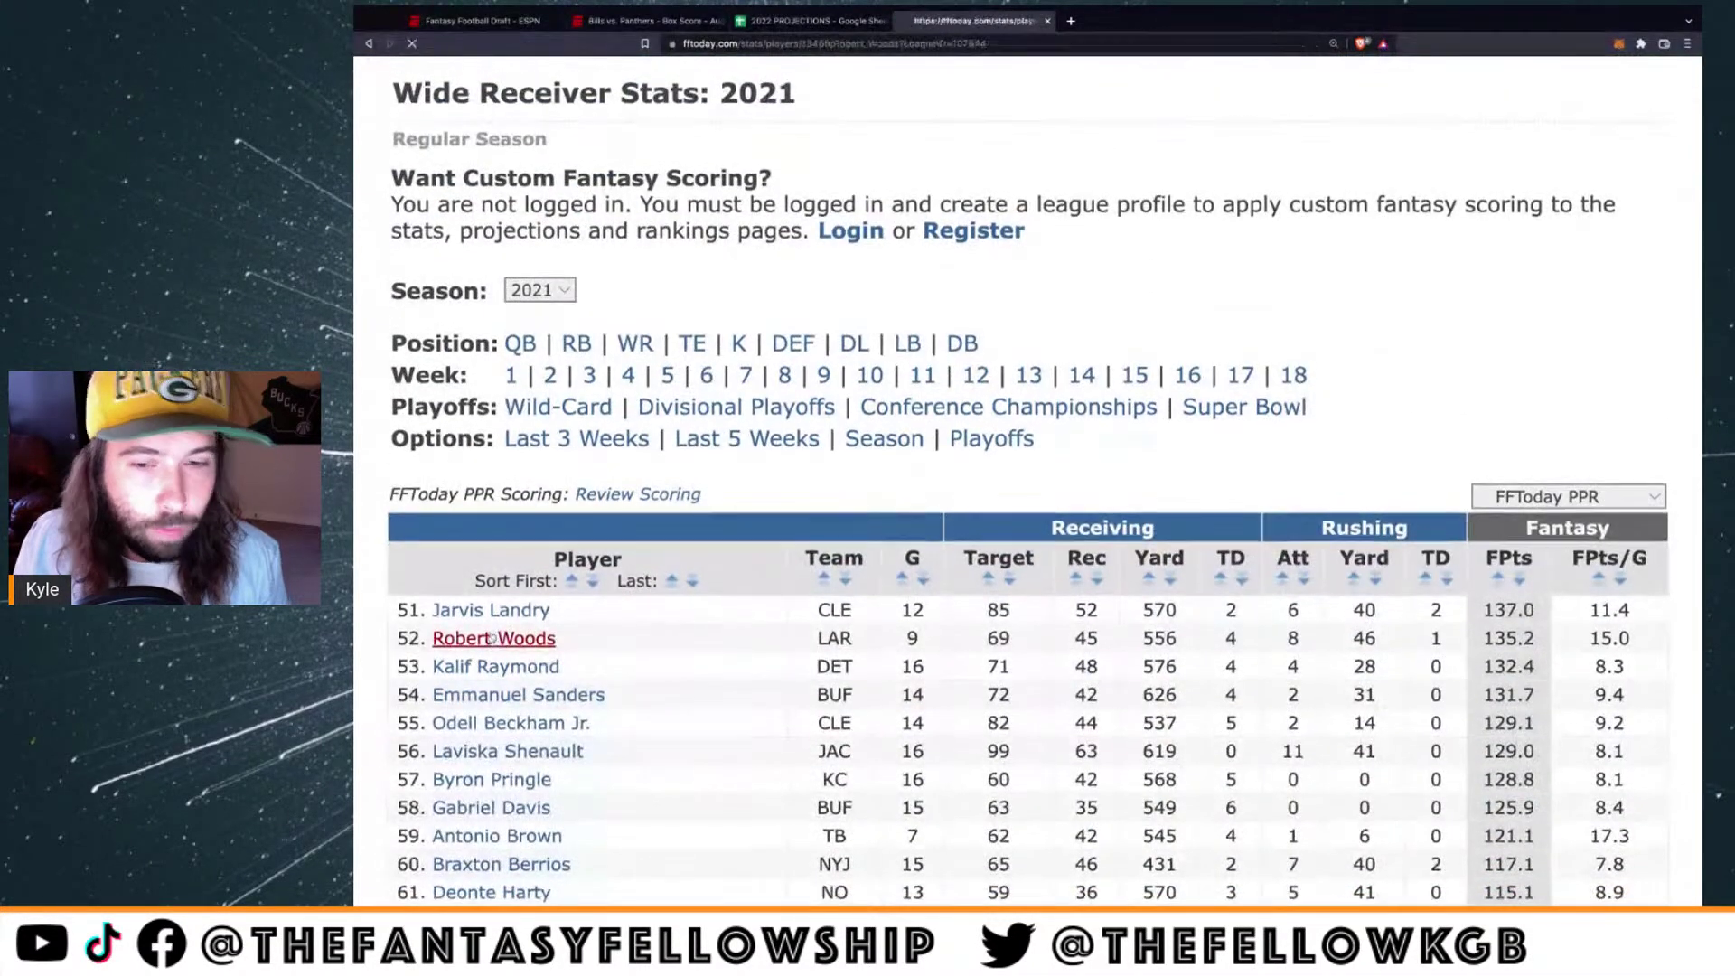
# Examine Robert Woods's season stats and 2021 game log, and highlight his week 3 fantasy points
pyautogui.scroll(-5, 1578, 696)
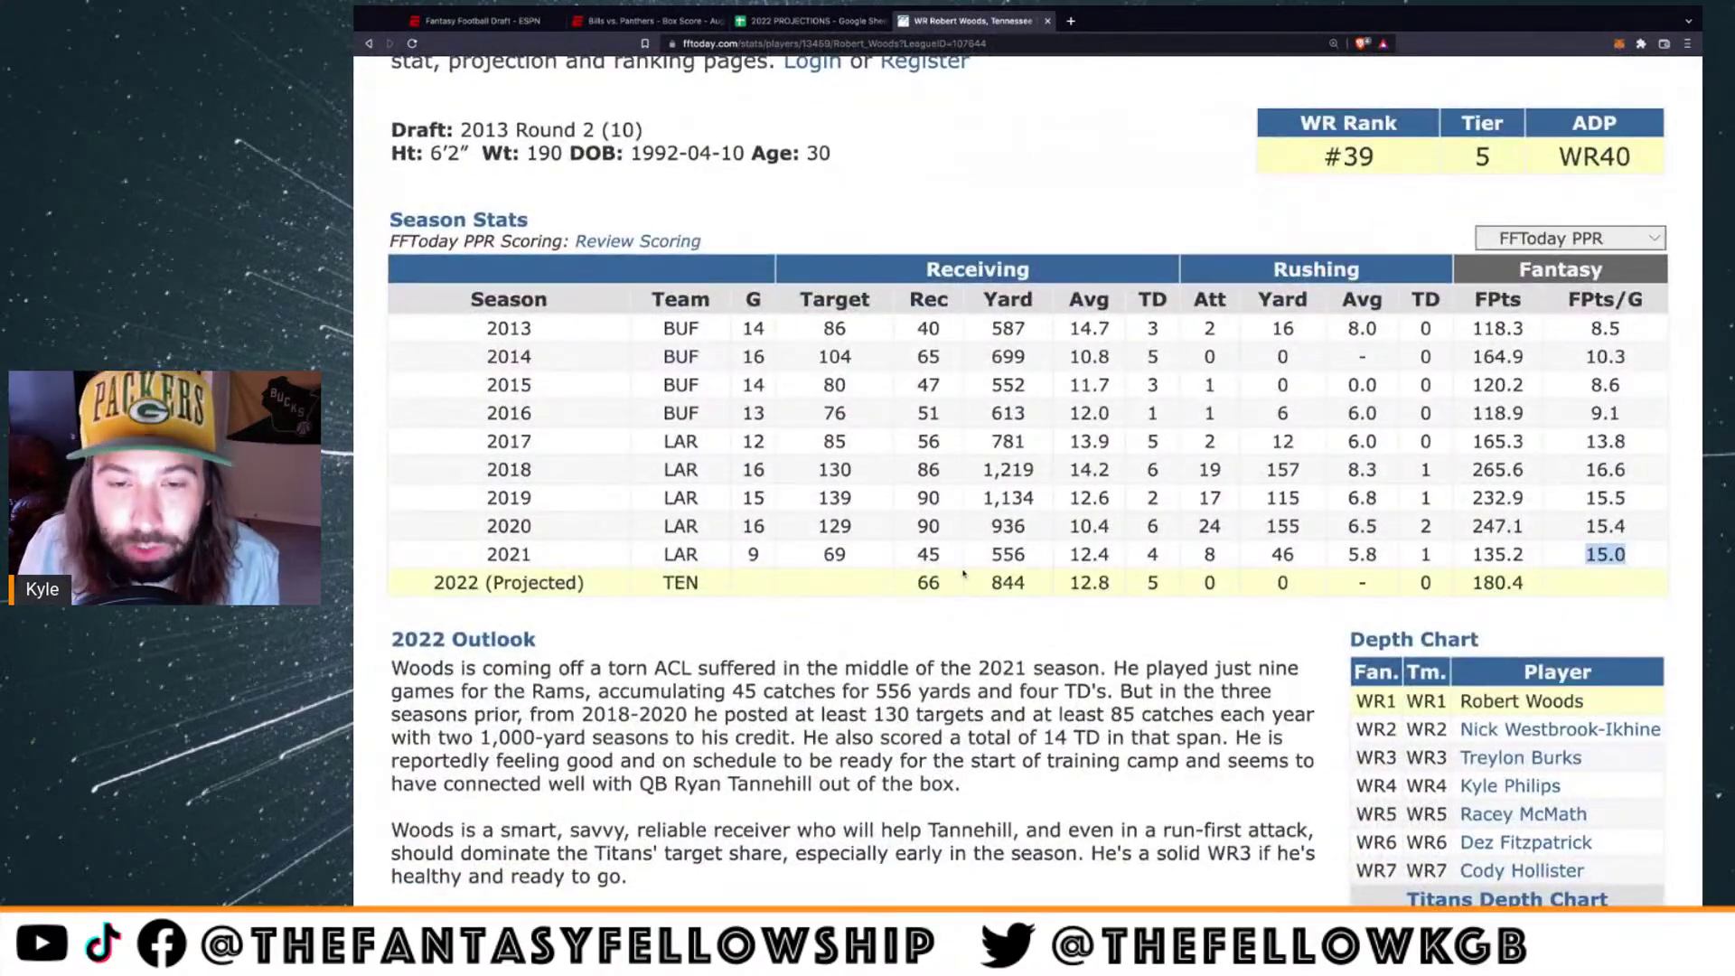
pyautogui.scroll(-8, 964, 573)
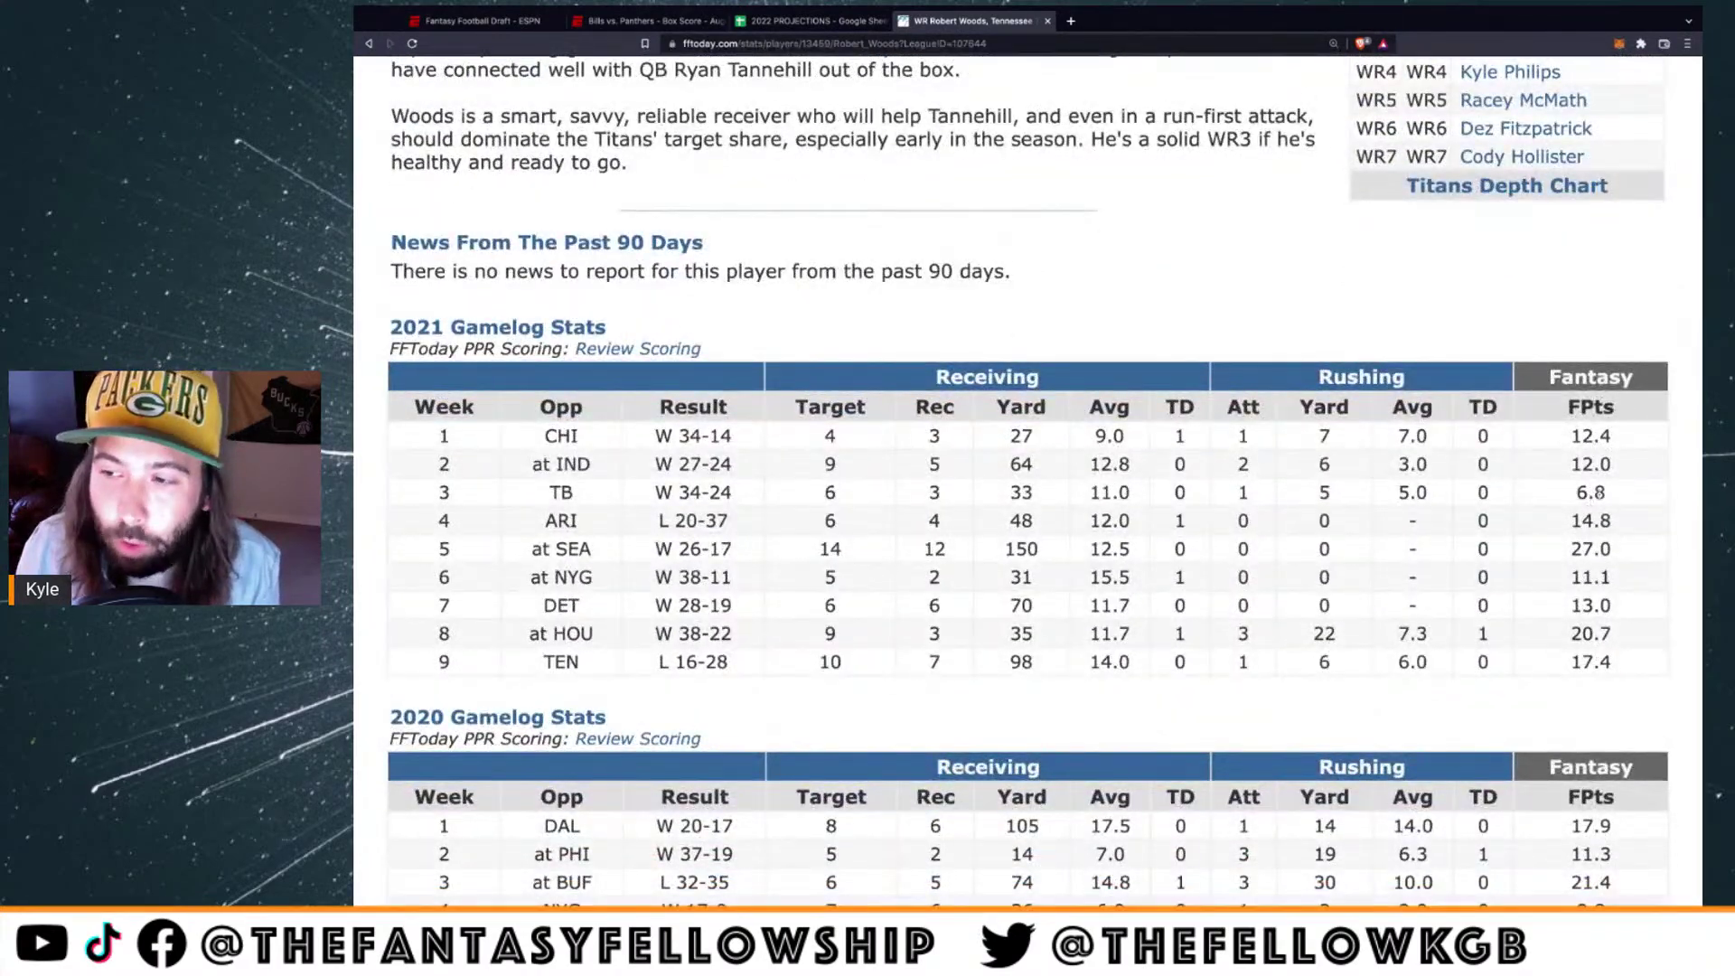
pyautogui.doubleClick(1591, 493)
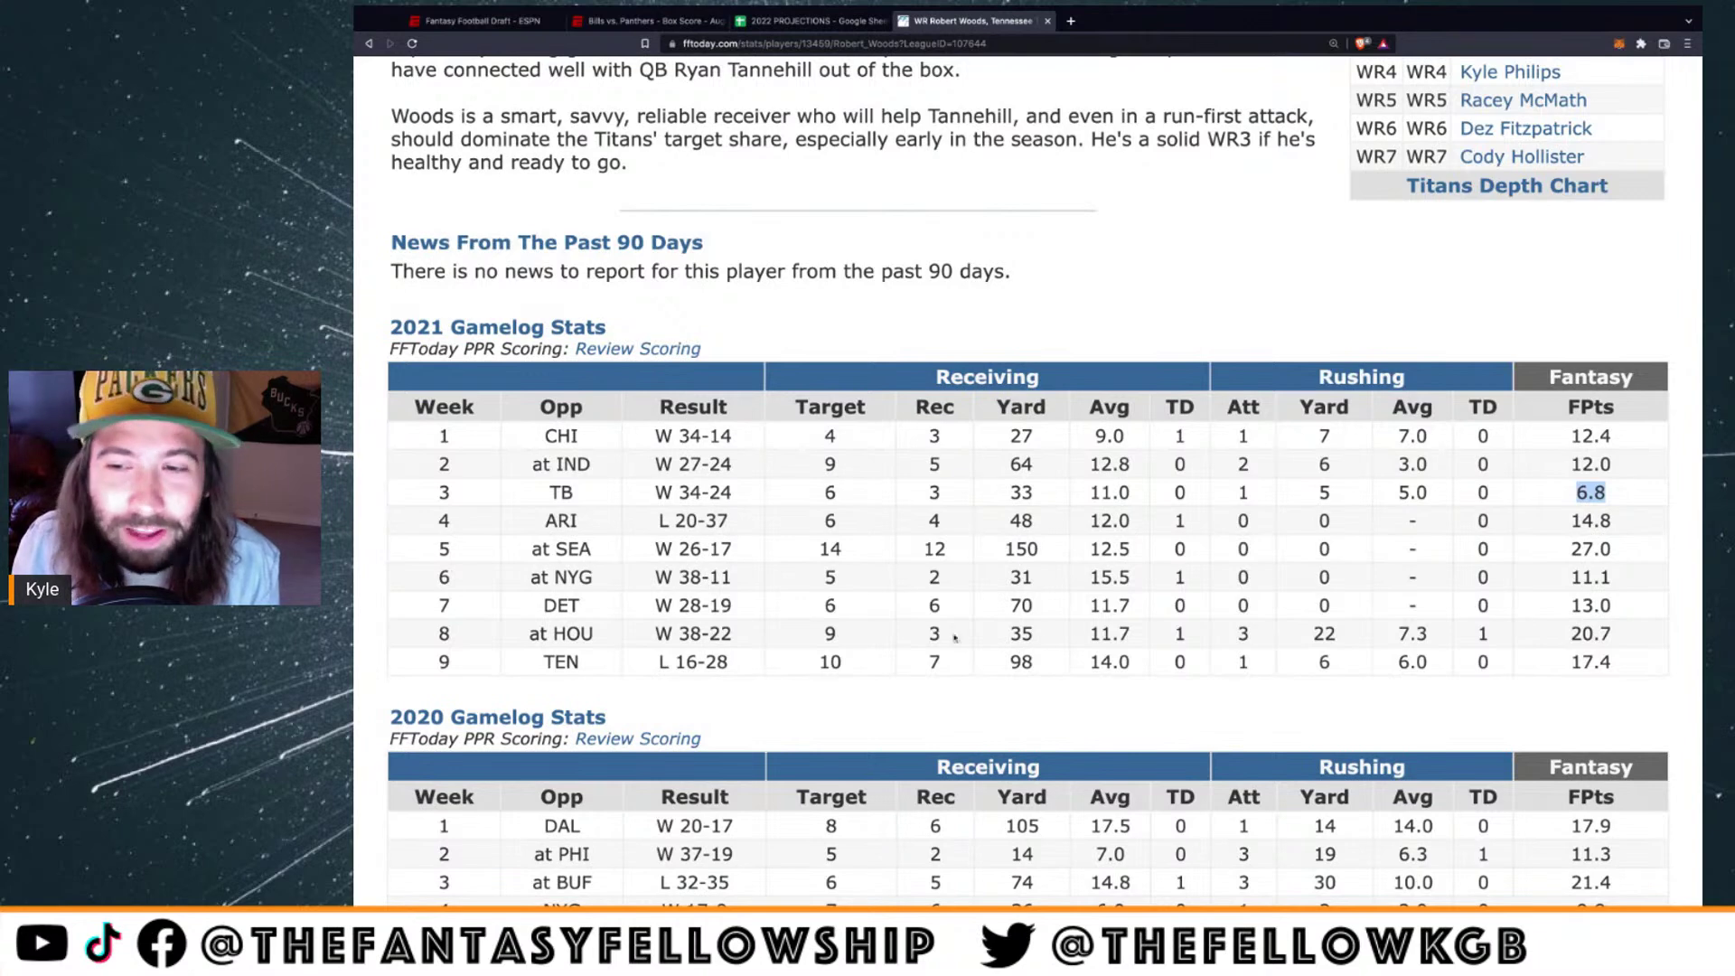
# Look over the players still available in the draft, and recheck Robert Woods's 2021 game log
pyautogui.click(481, 20)
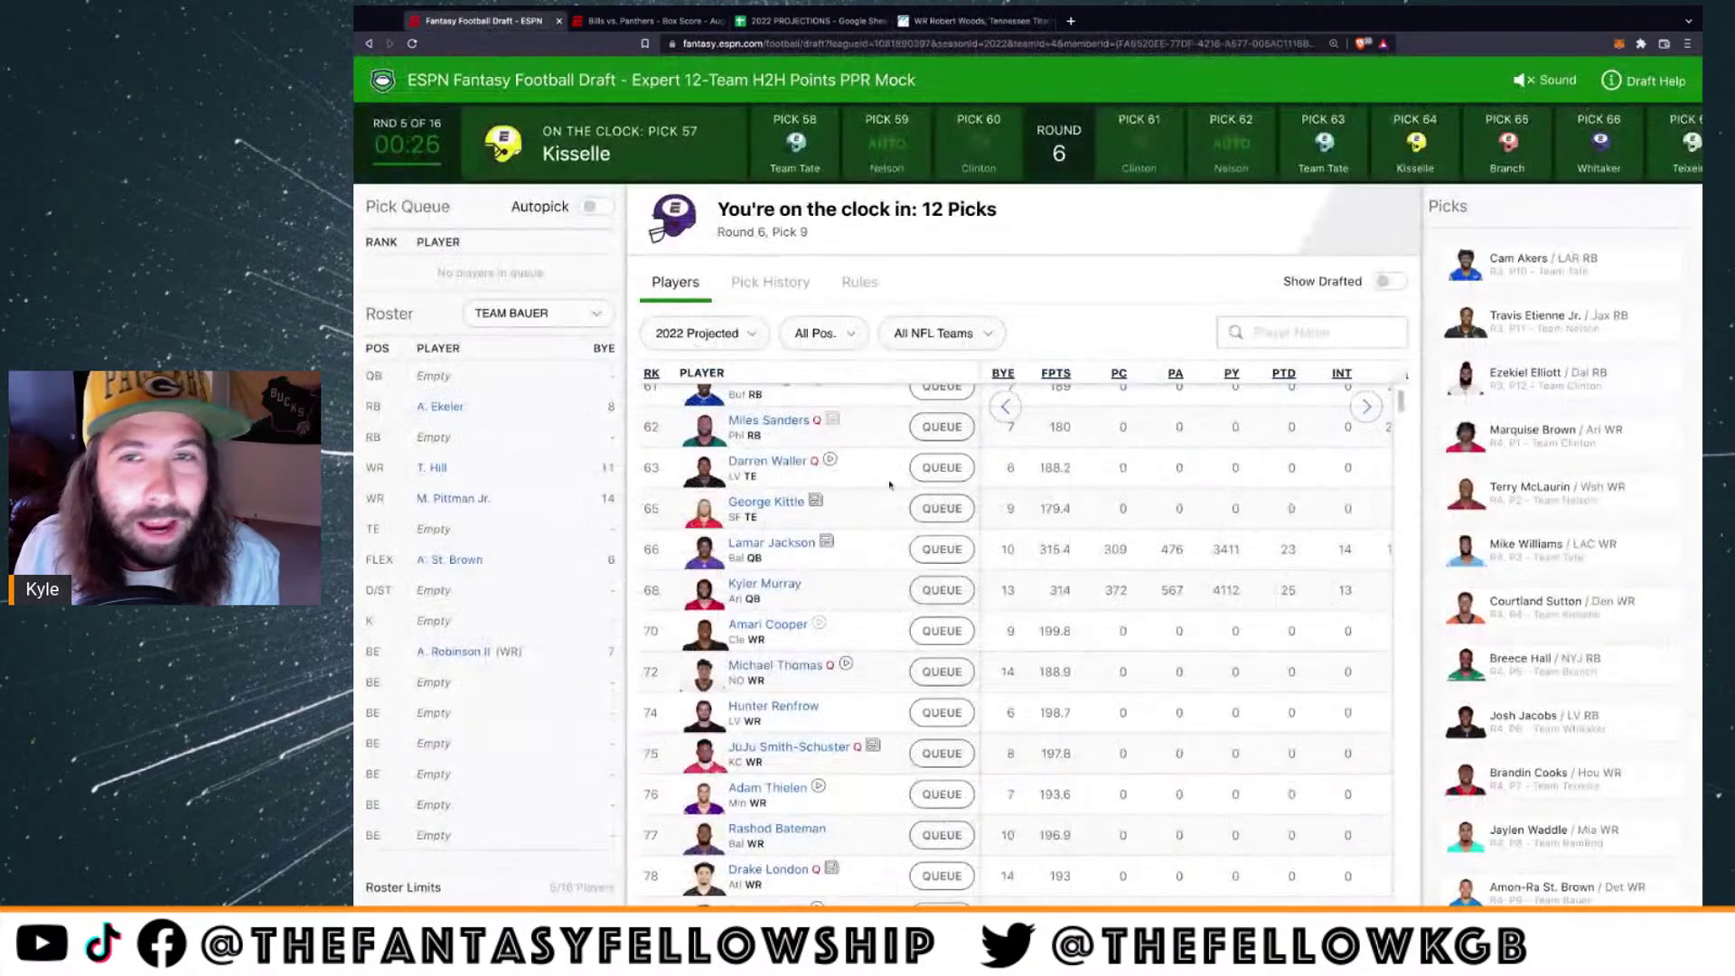
pyautogui.scroll(-6, 1546, 701)
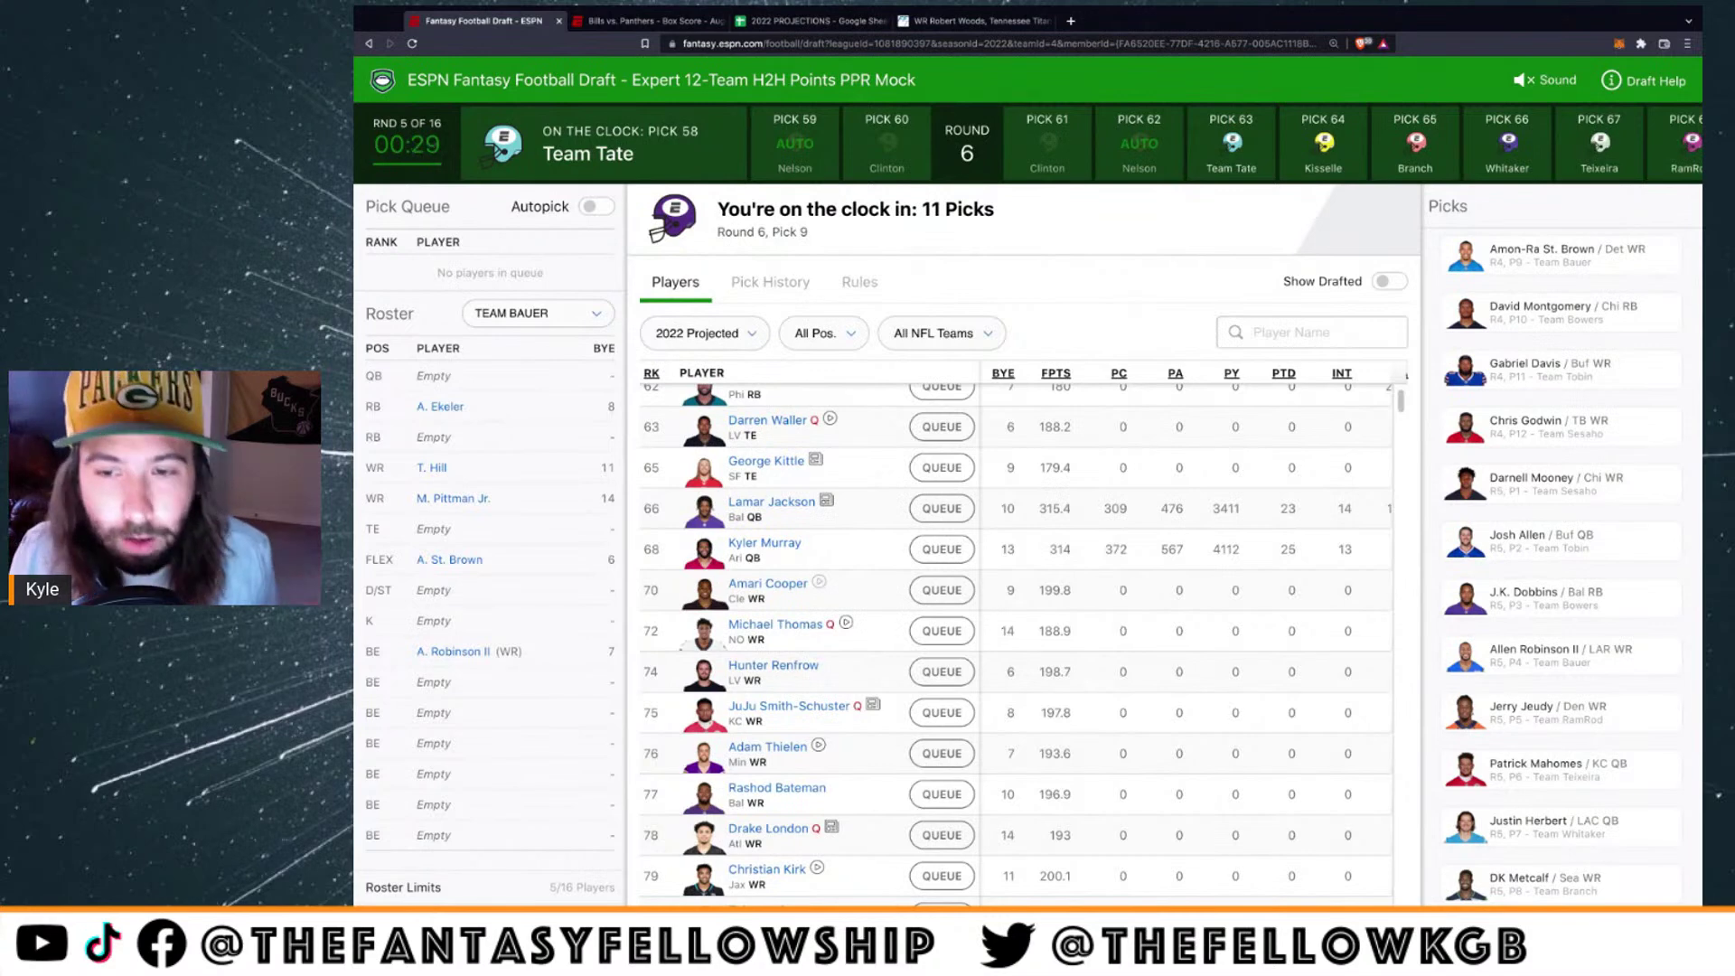
pyautogui.scroll(2, 1094, 522)
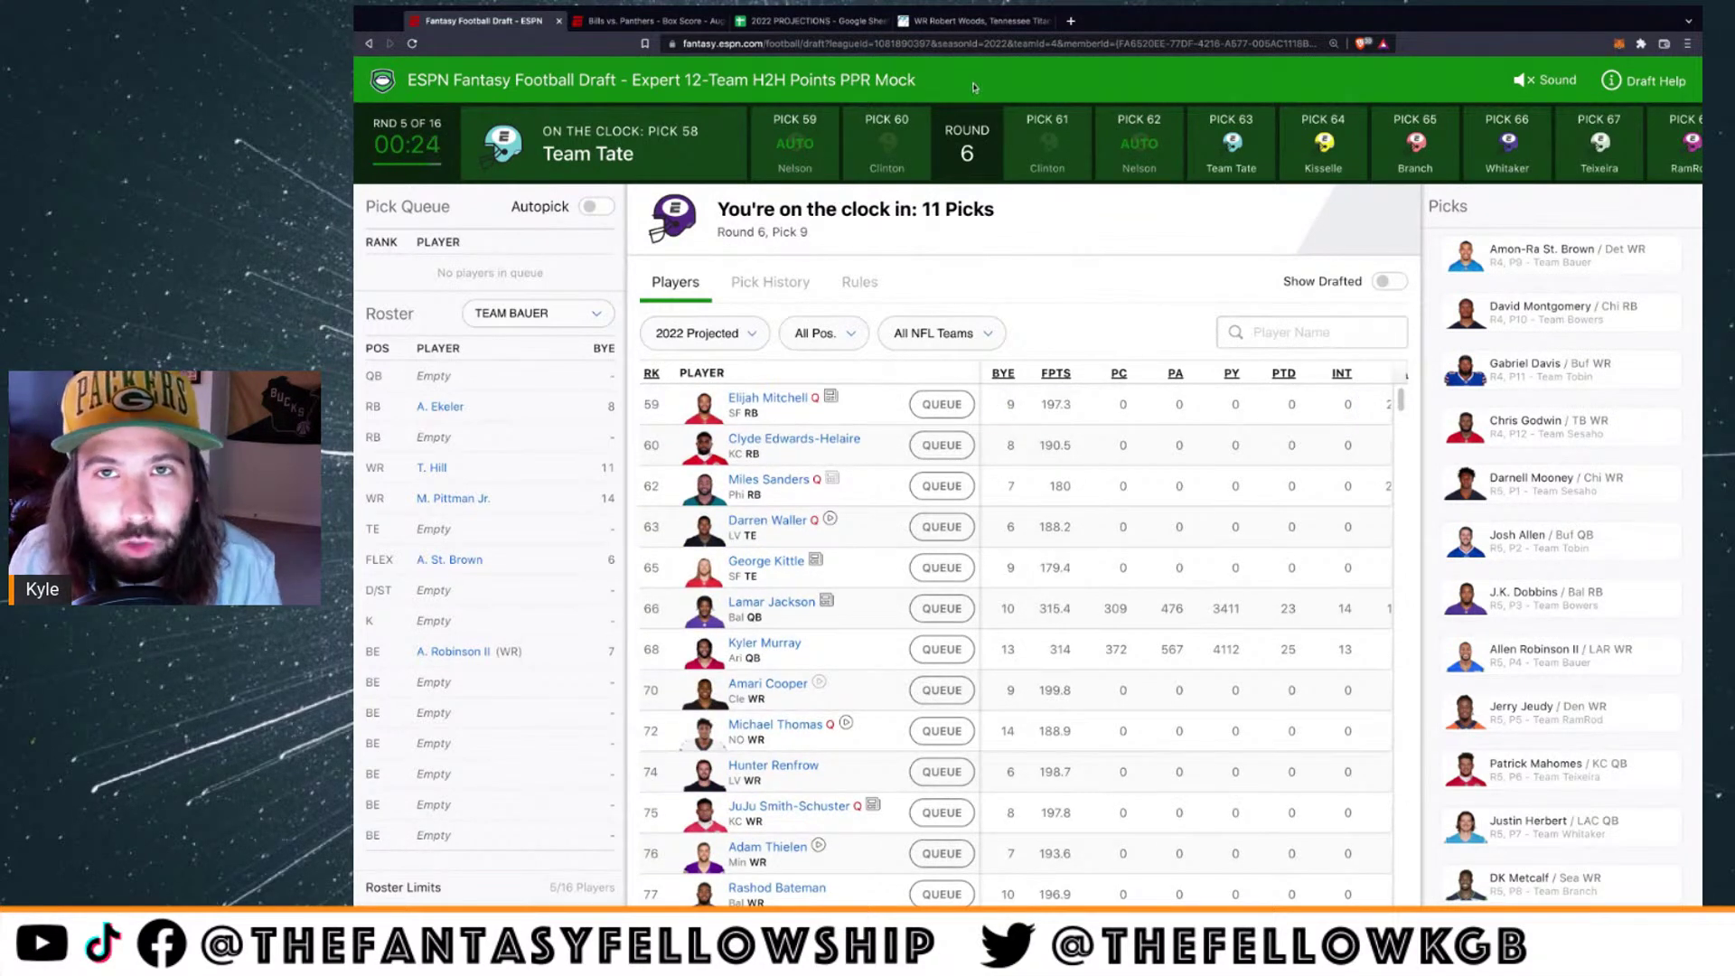
pyautogui.click(940, 21)
pyautogui.scroll(3, 1113, 592)
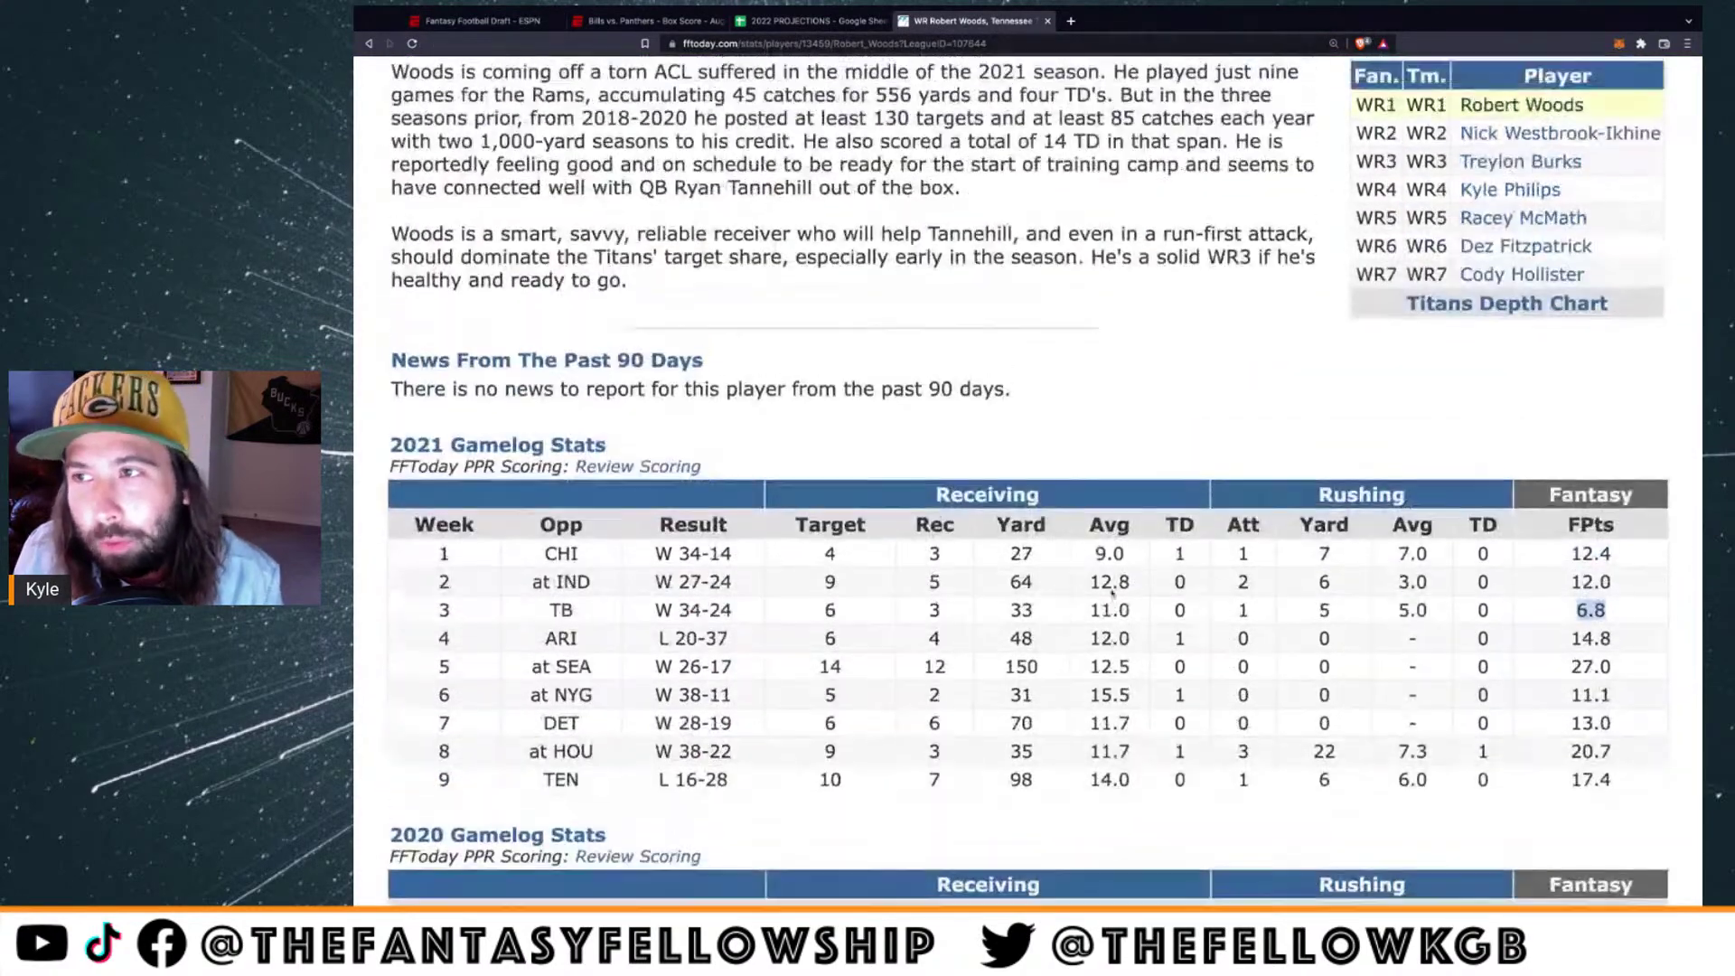
pyautogui.scroll(-2, 1113, 592)
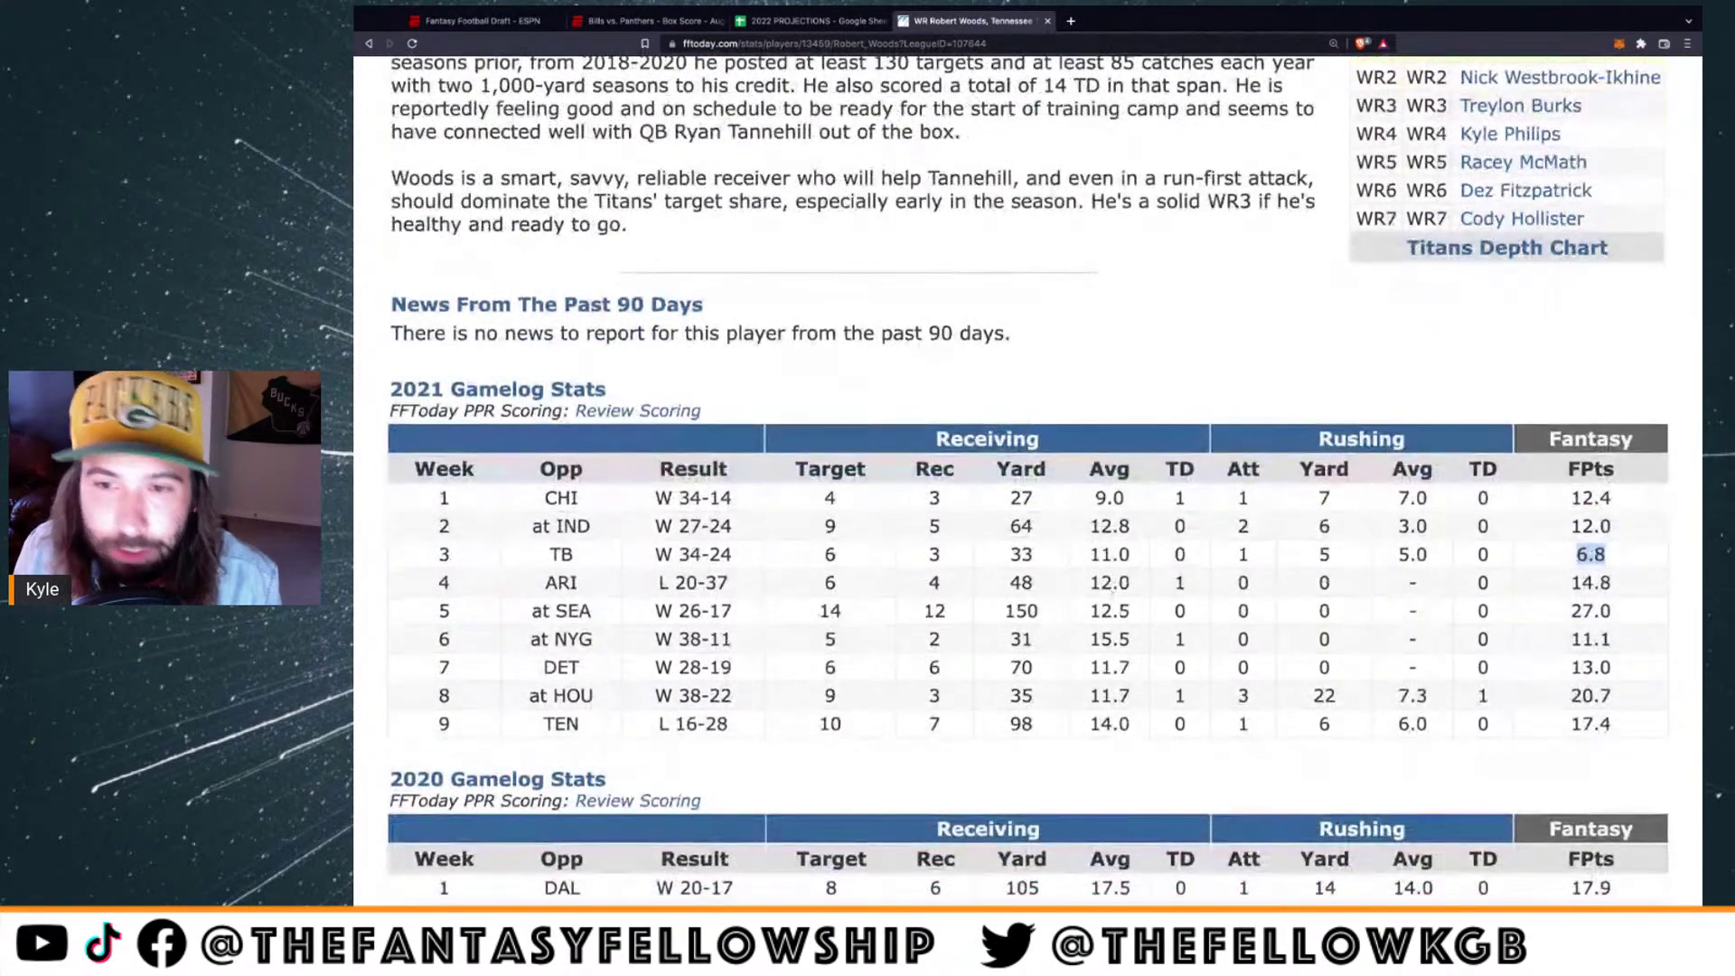
# Return to the draft and filter the available players to running backs to review the remaining options
pyautogui.click(504, 20)
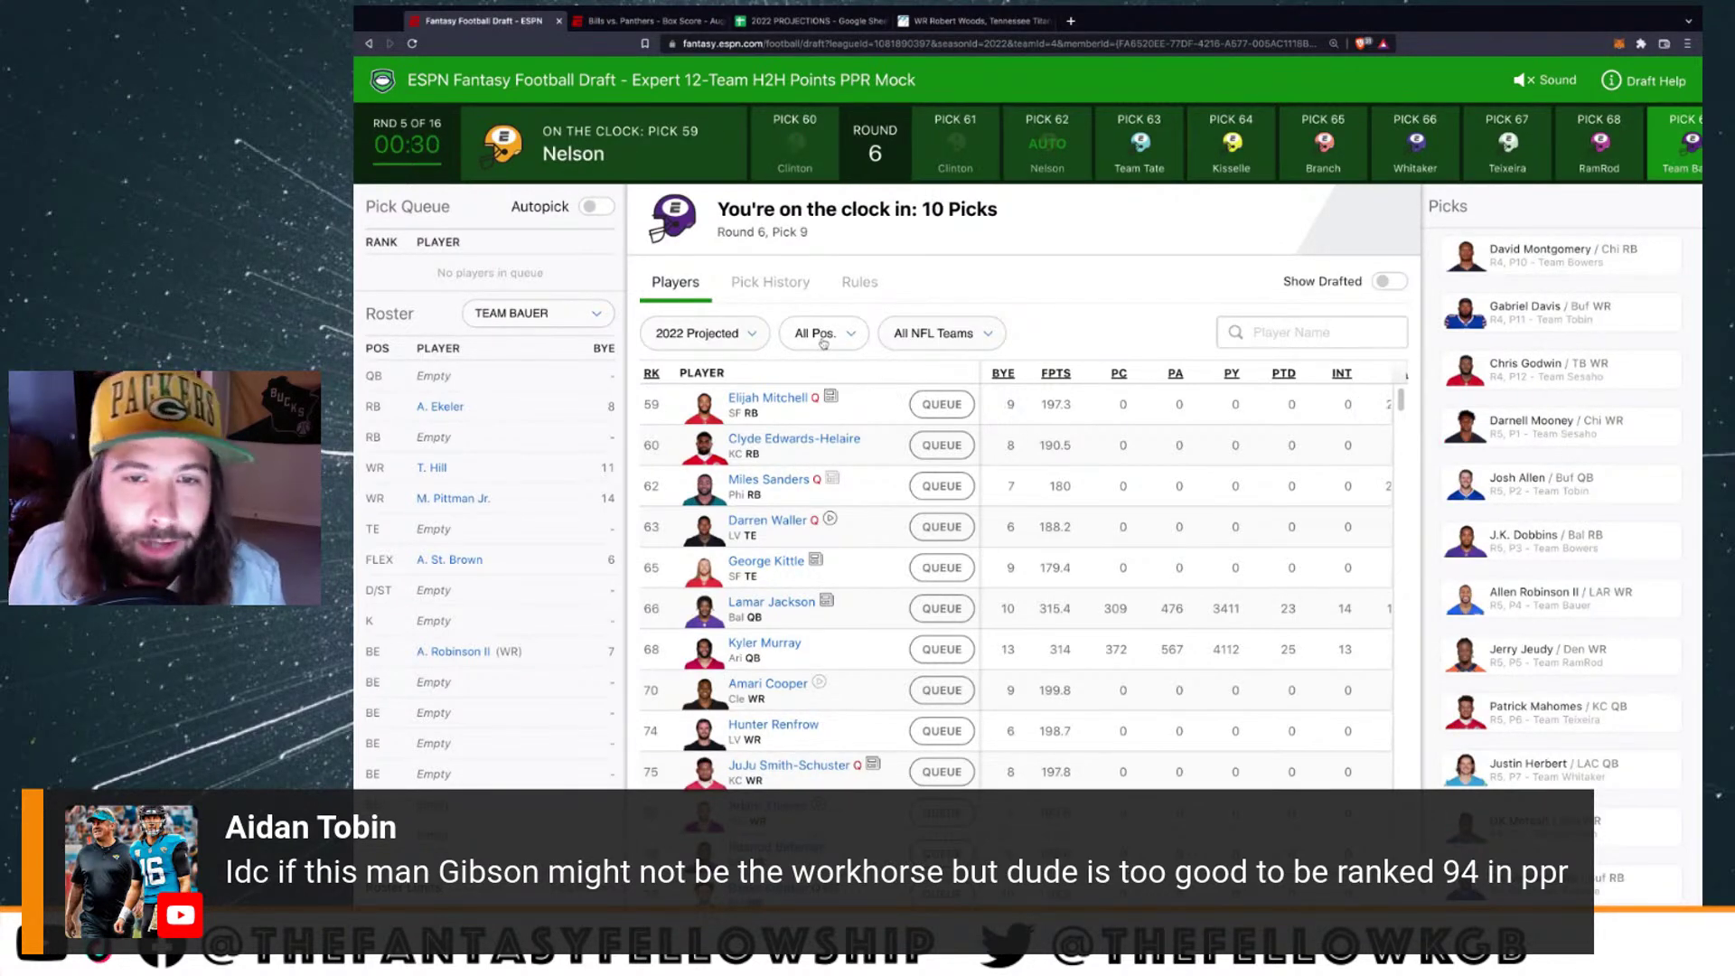
pyautogui.click(818, 380)
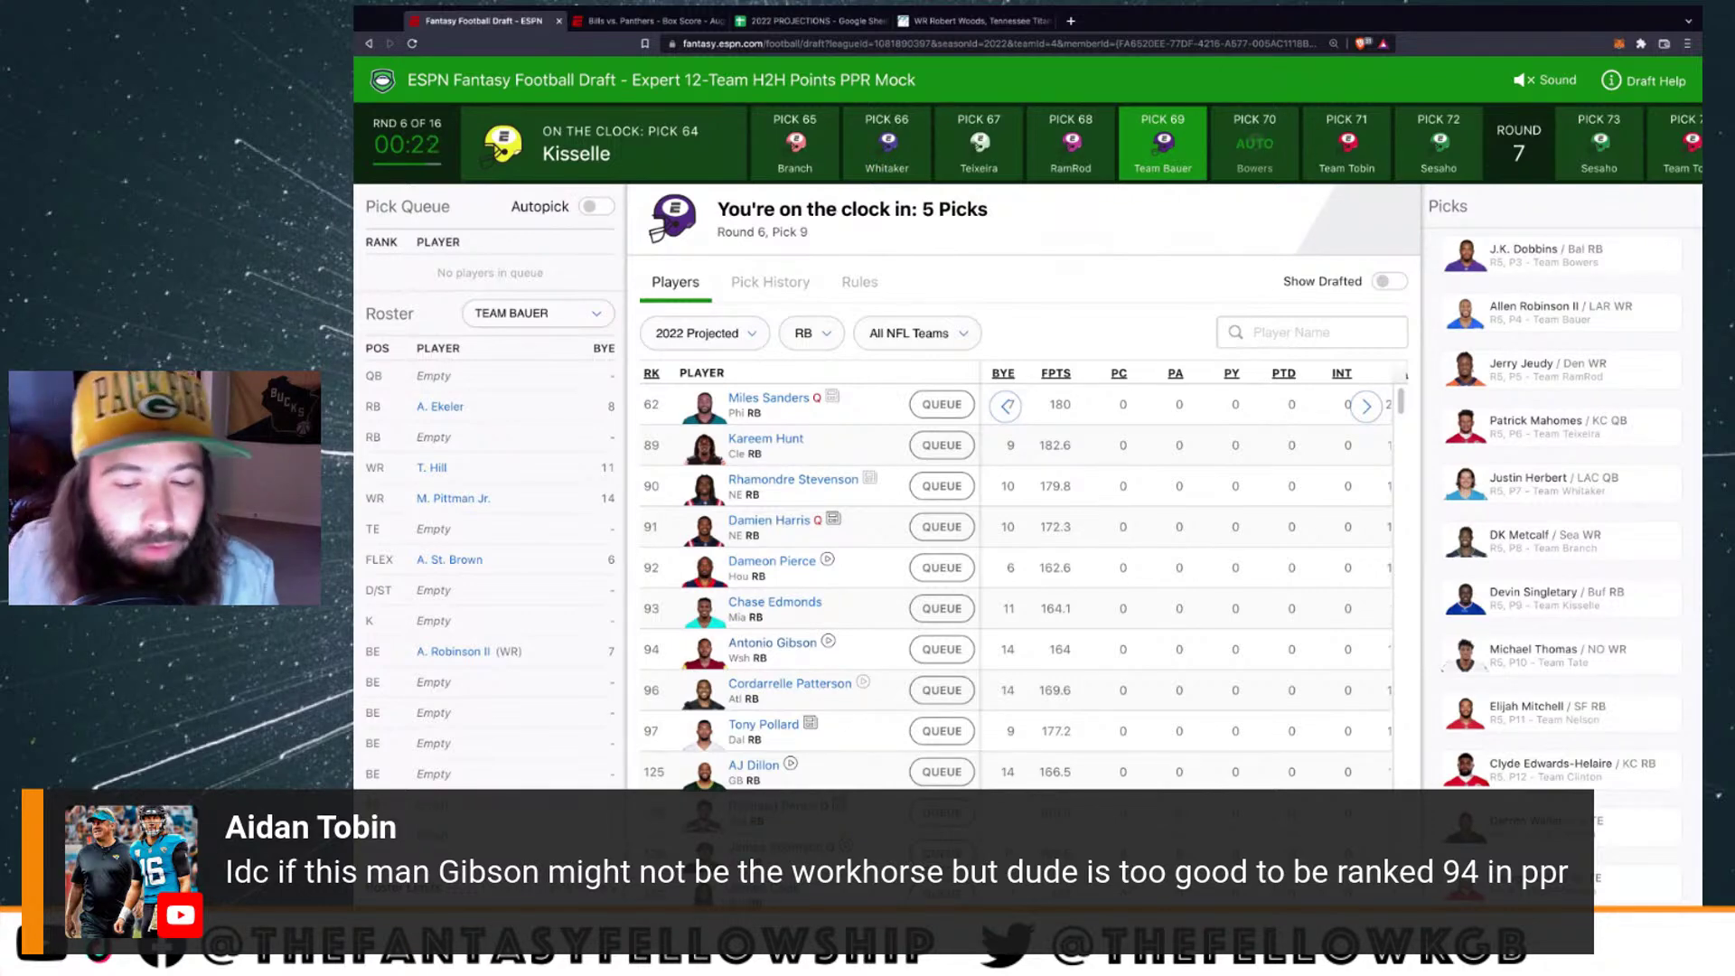
pyautogui.scroll(-4, 1017, 578)
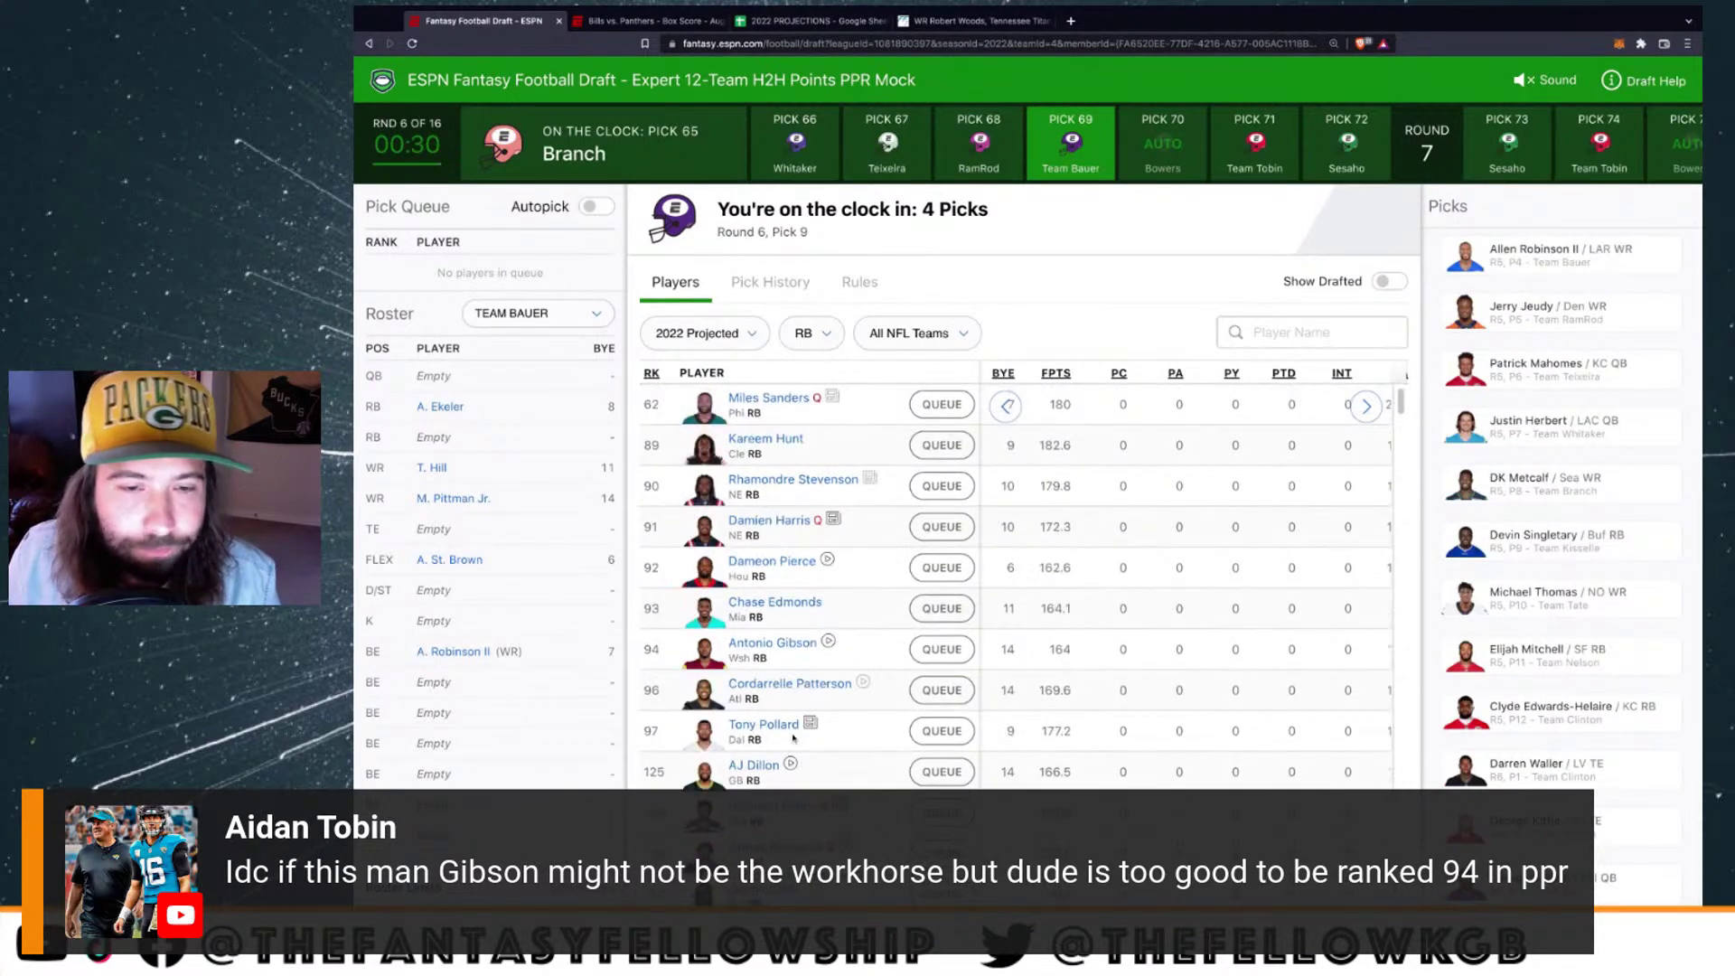
# Set the position filter back to all positions and look over the available players for the round 6 pick
pyautogui.click(808, 338)
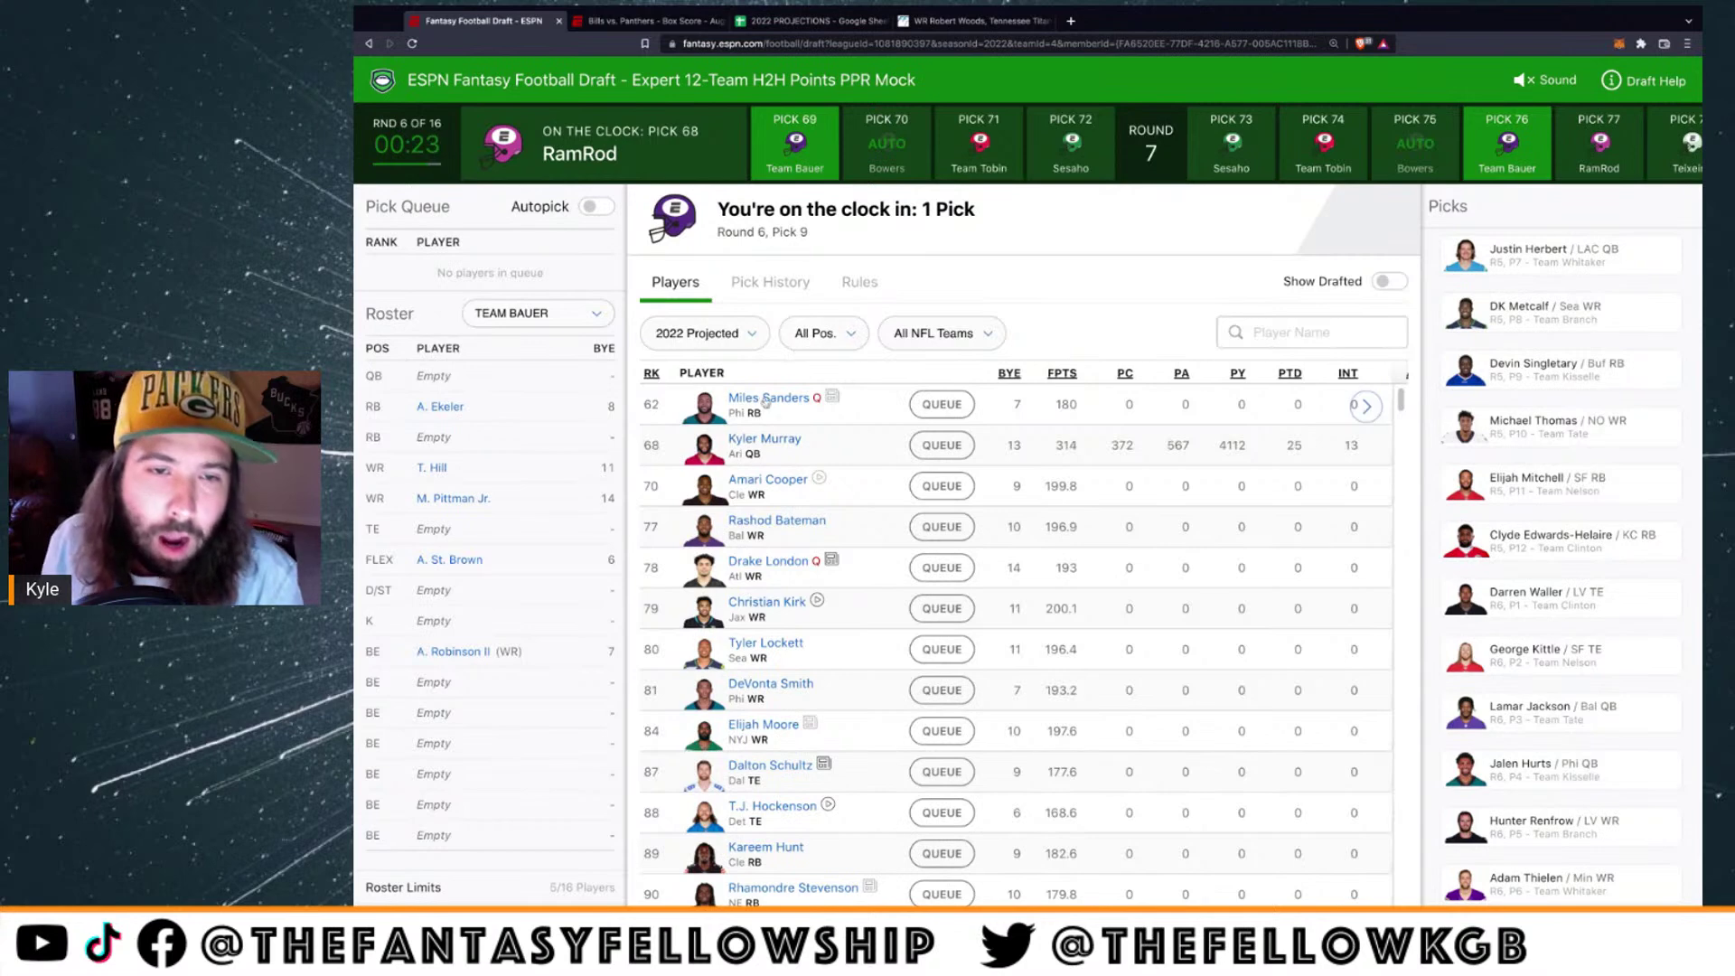
pyautogui.scroll(-3, 783, 479)
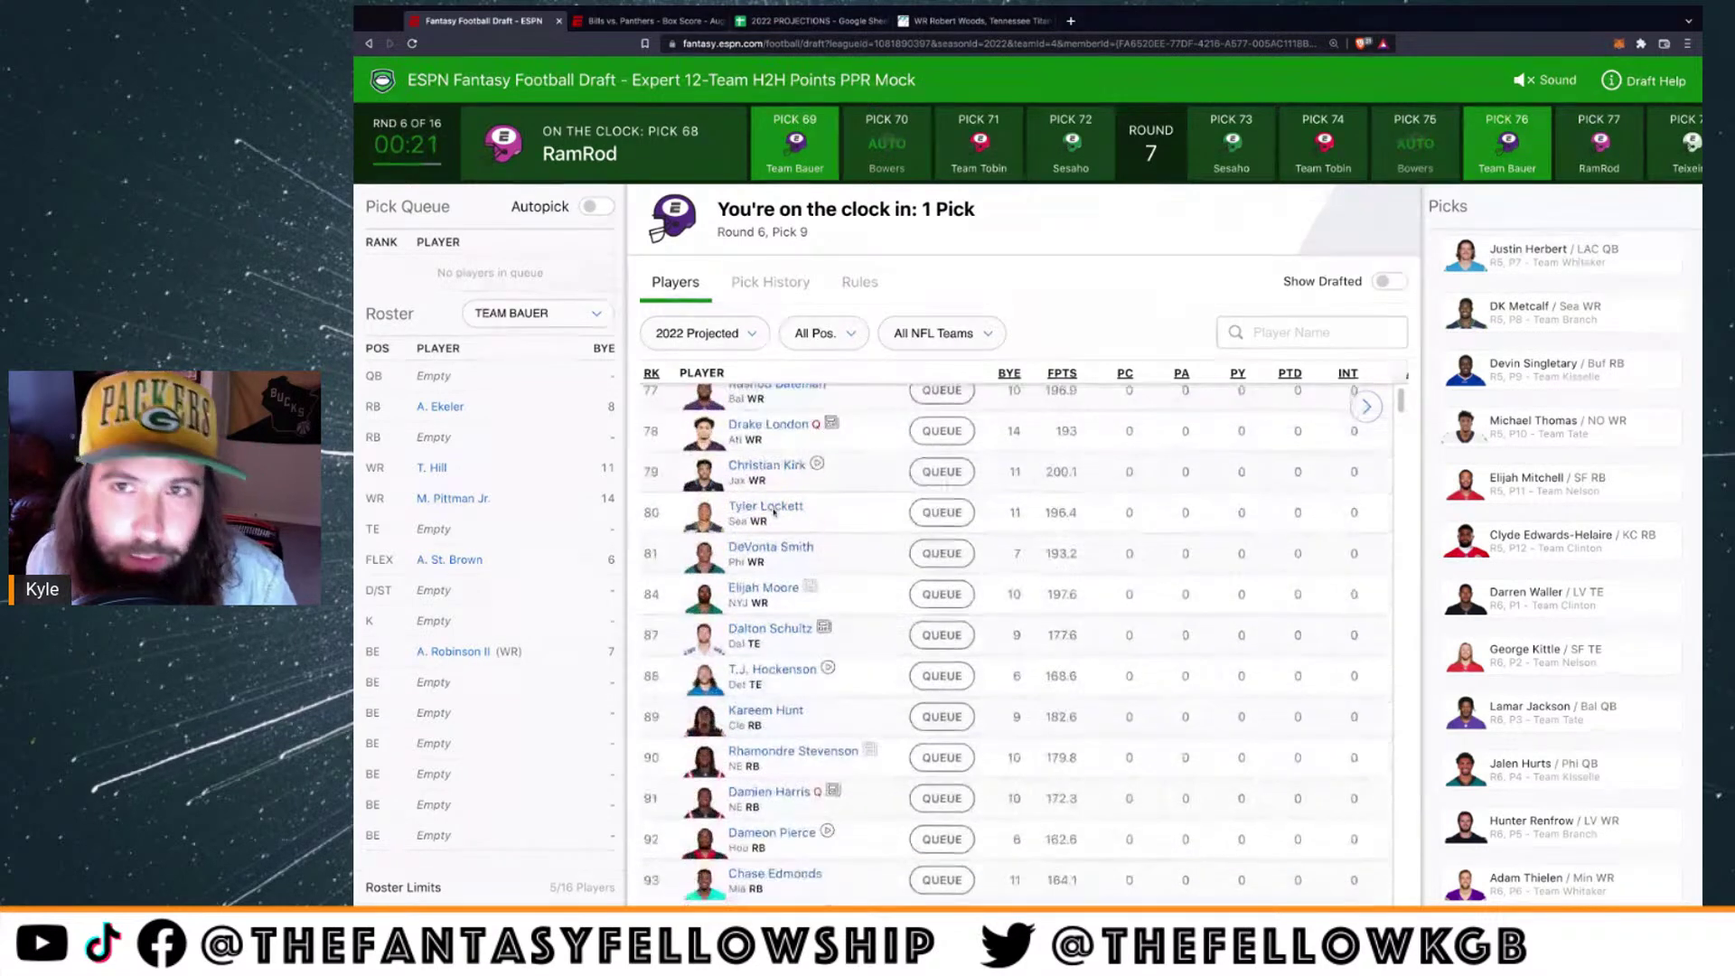
pyautogui.scroll(3, 775, 512)
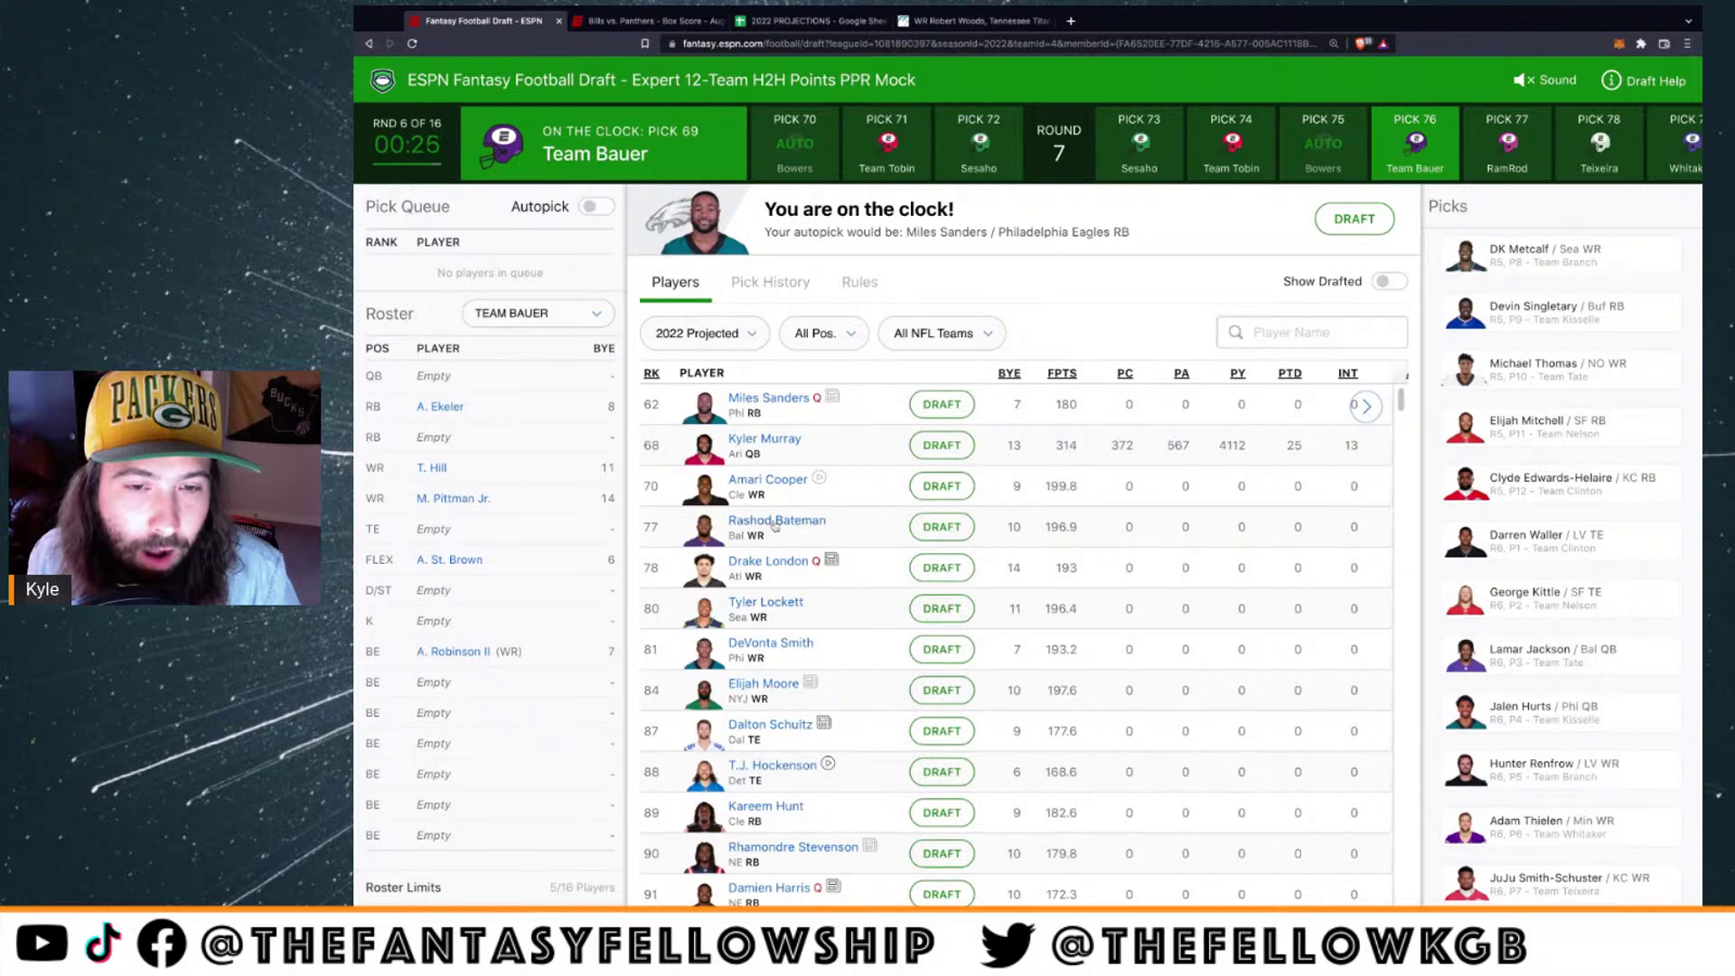
pyautogui.scroll(-3, 806, 535)
pyautogui.scroll(3, 825, 585)
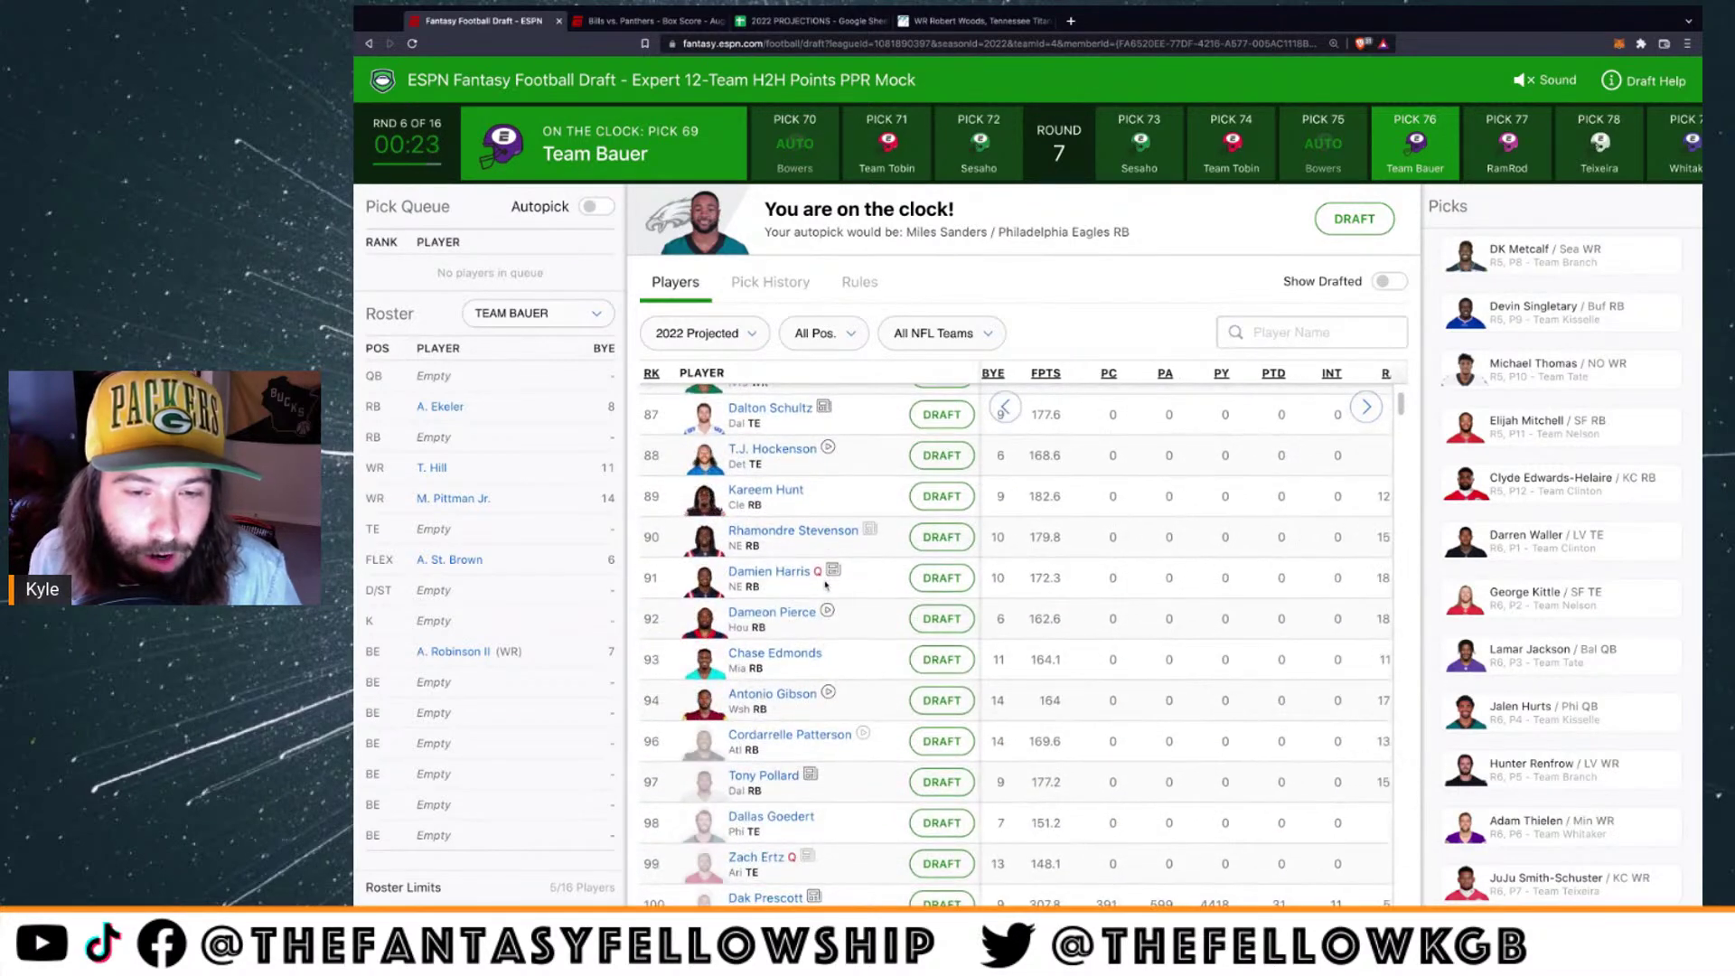
# Filter the available players to running backs, highlight AJ Dillon's rank and draft him with the round 6 pick
pyautogui.click(825, 342)
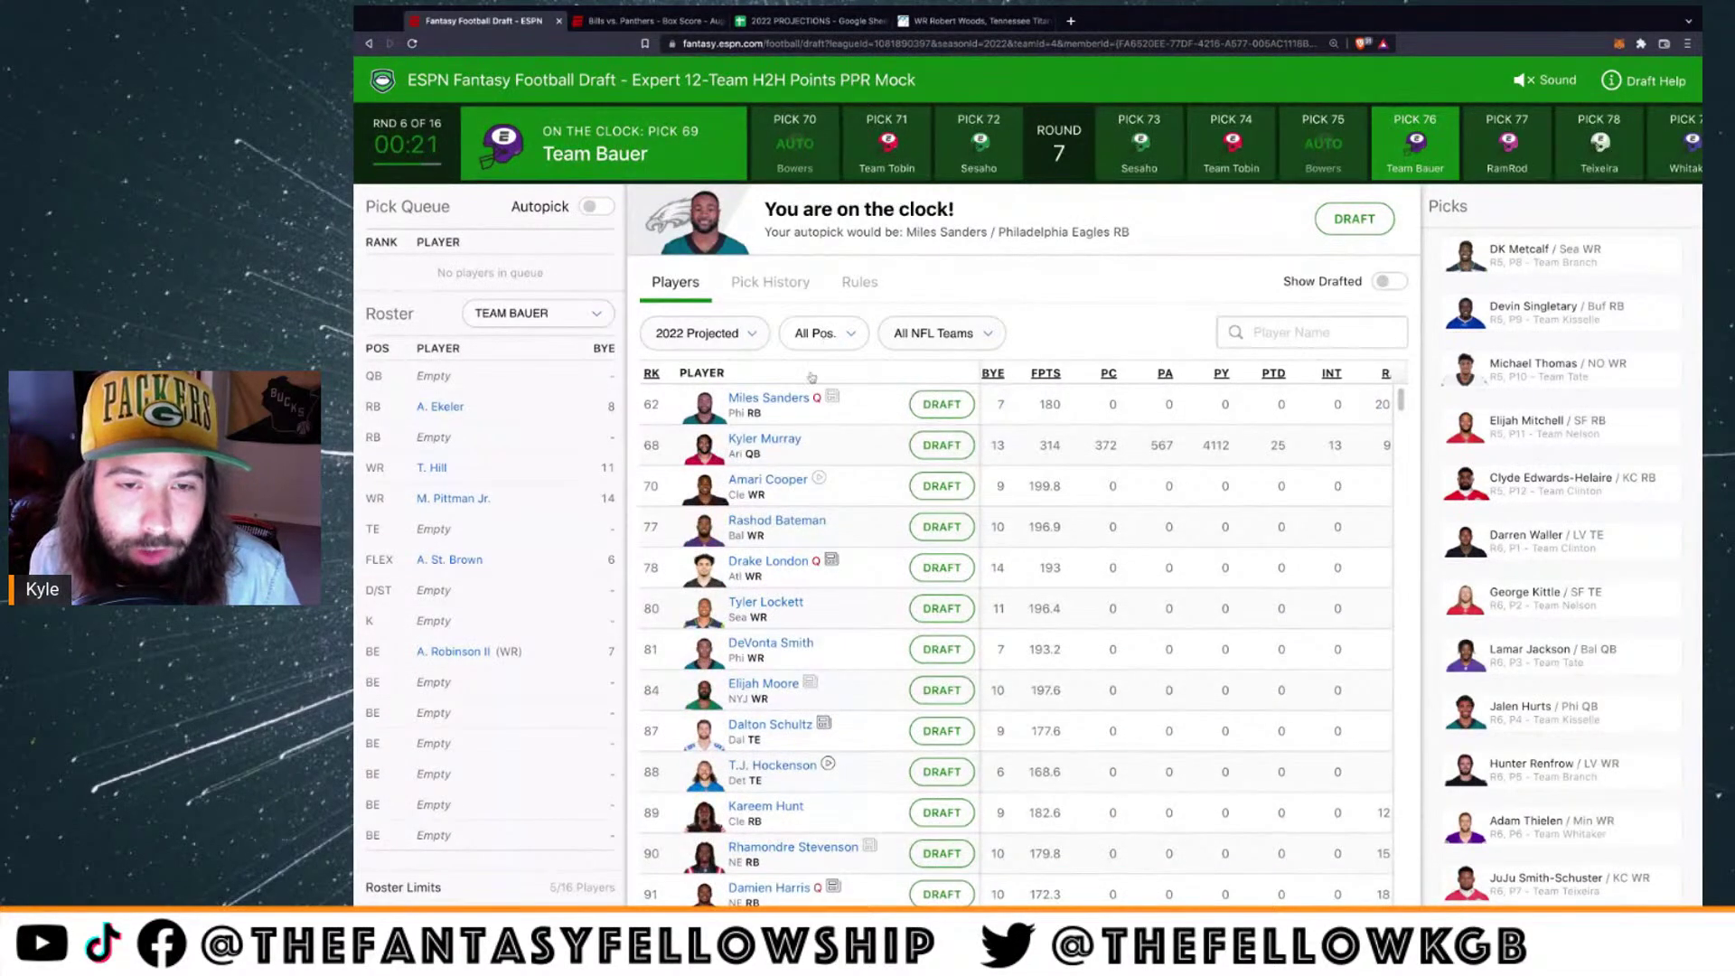
pyautogui.click(811, 377)
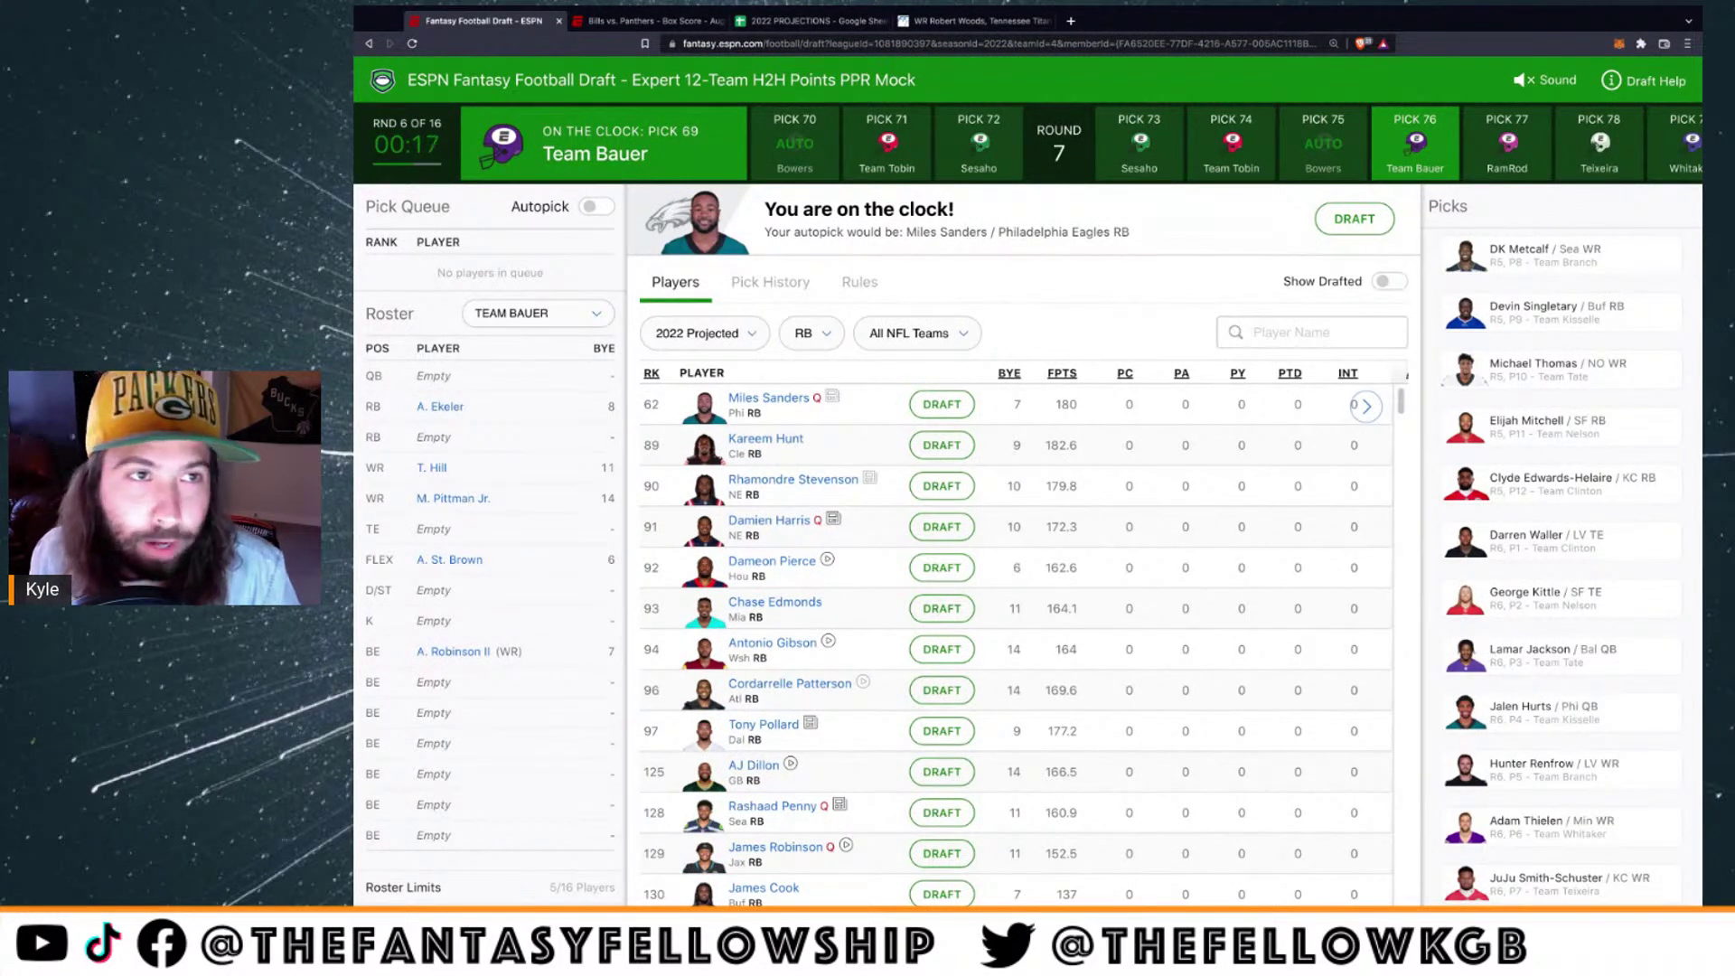
pyautogui.doubleClick(655, 772)
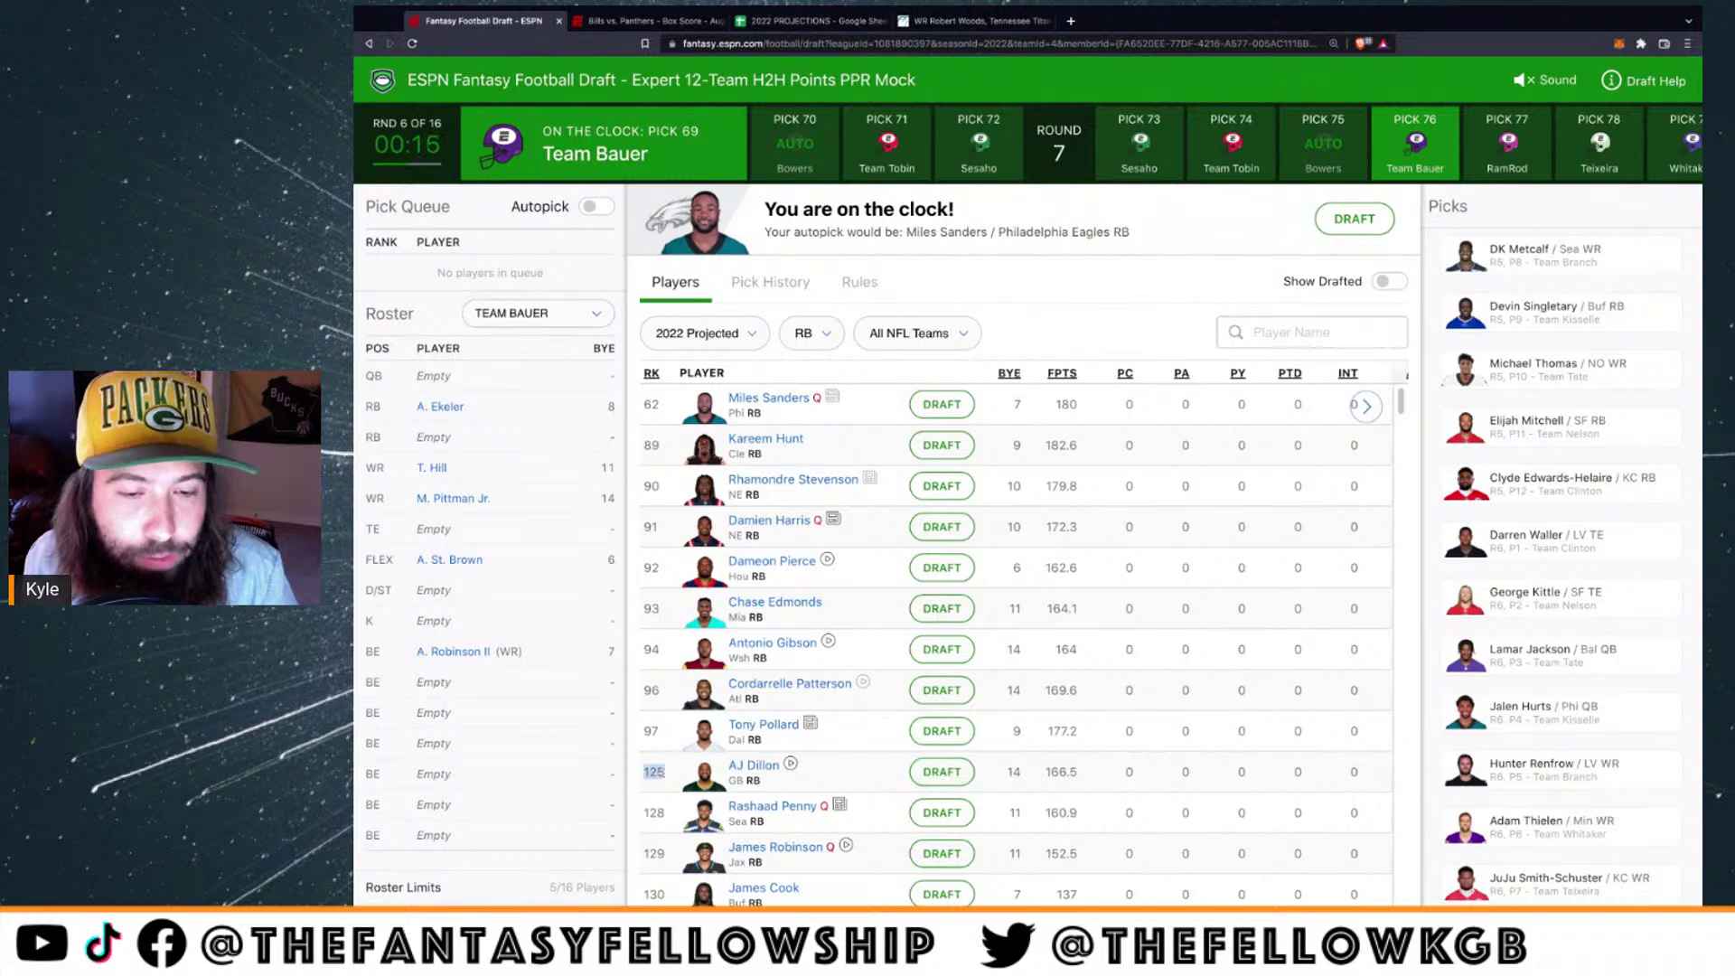
pyautogui.click(961, 775)
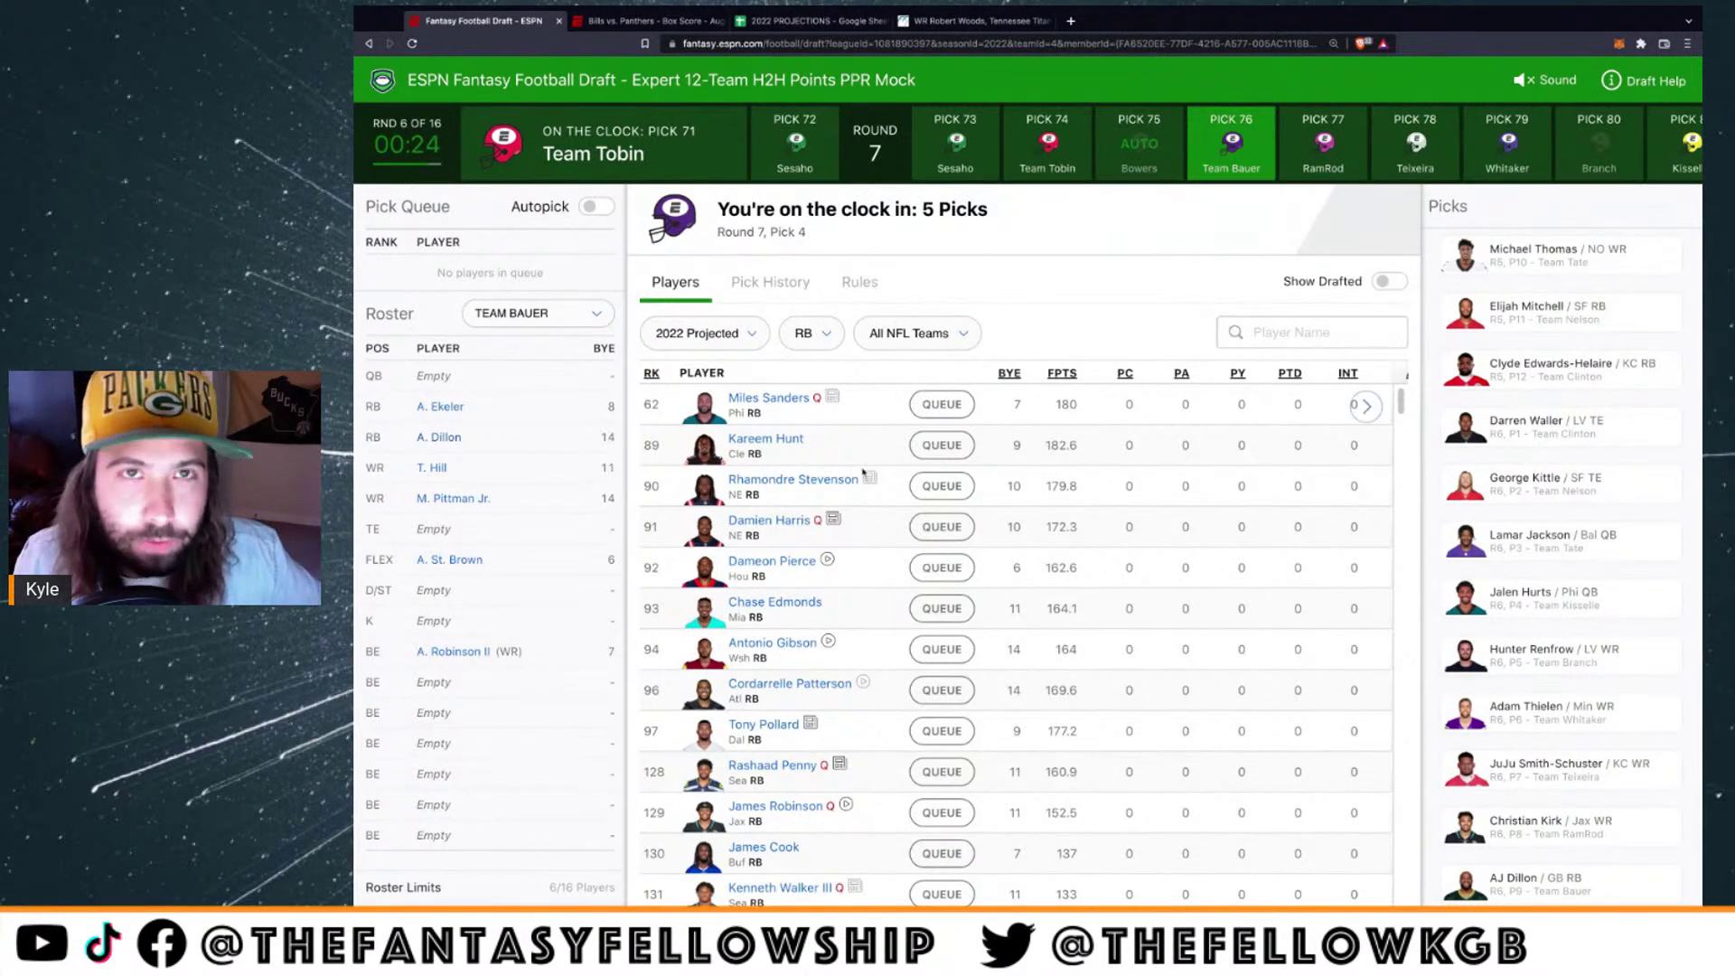
# Highlight AJ Dillon's row in the running back rankings of 2022 PROJECTIONS, and return to the draft
pyautogui.click(782, 21)
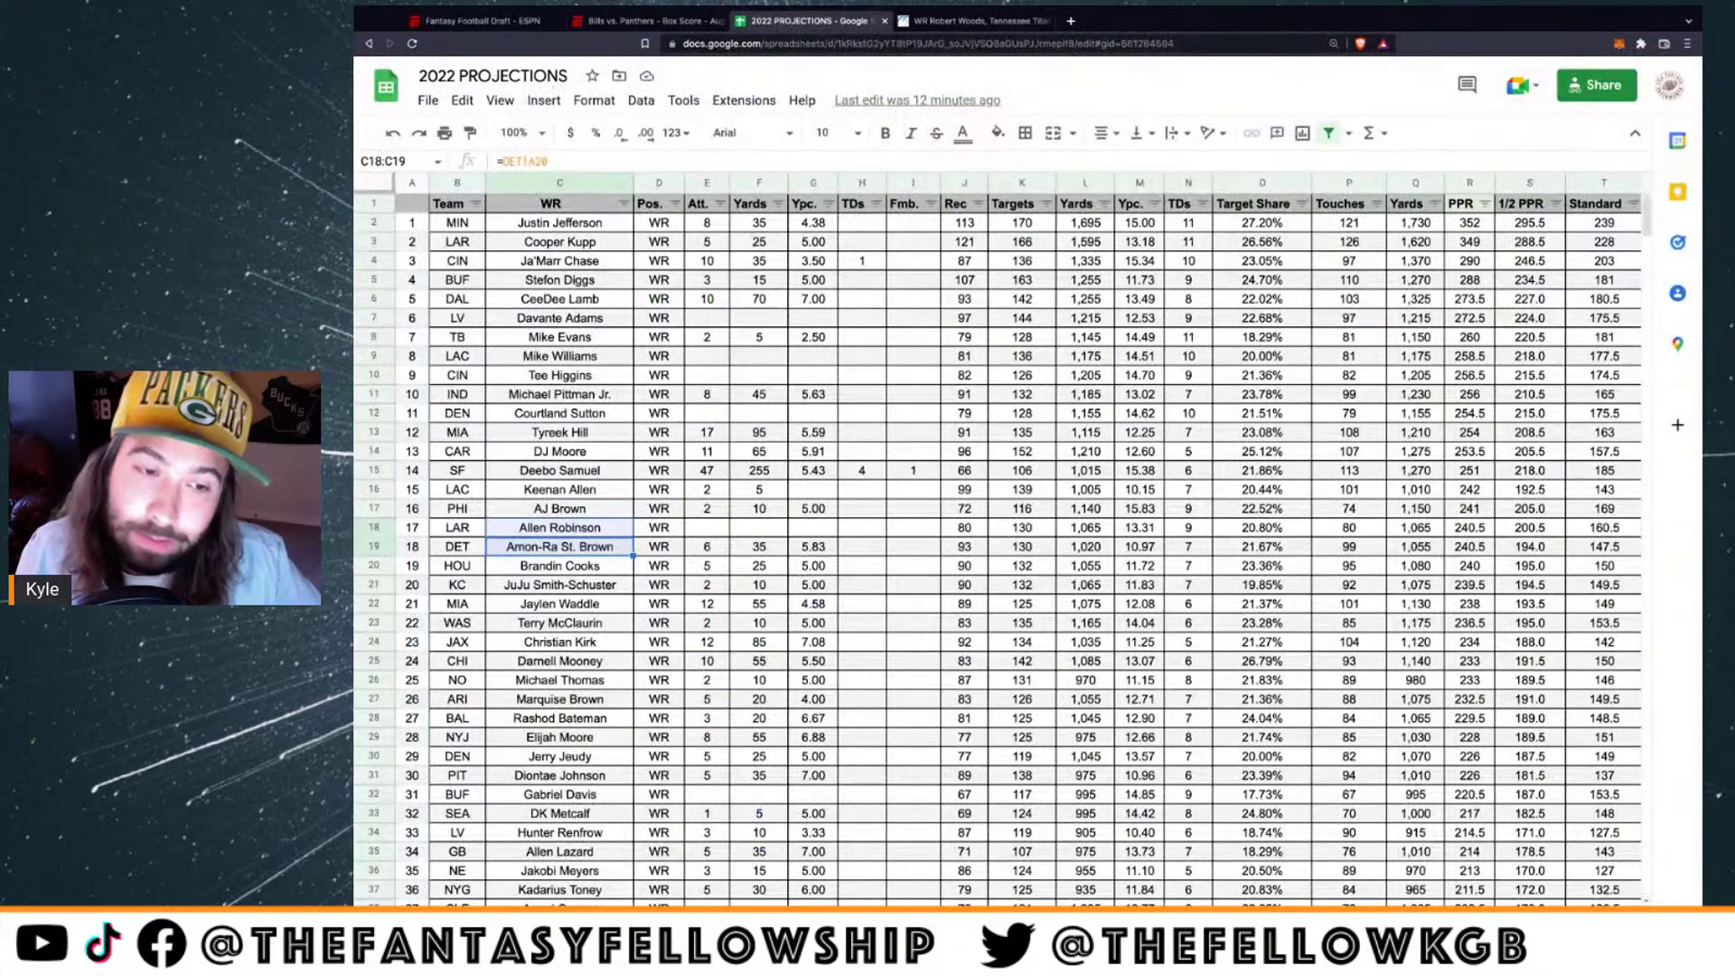
pyautogui.click(533, 920)
pyautogui.click(414, 551)
pyautogui.moveTo(414, 553); pyautogui.dragTo(622, 556)
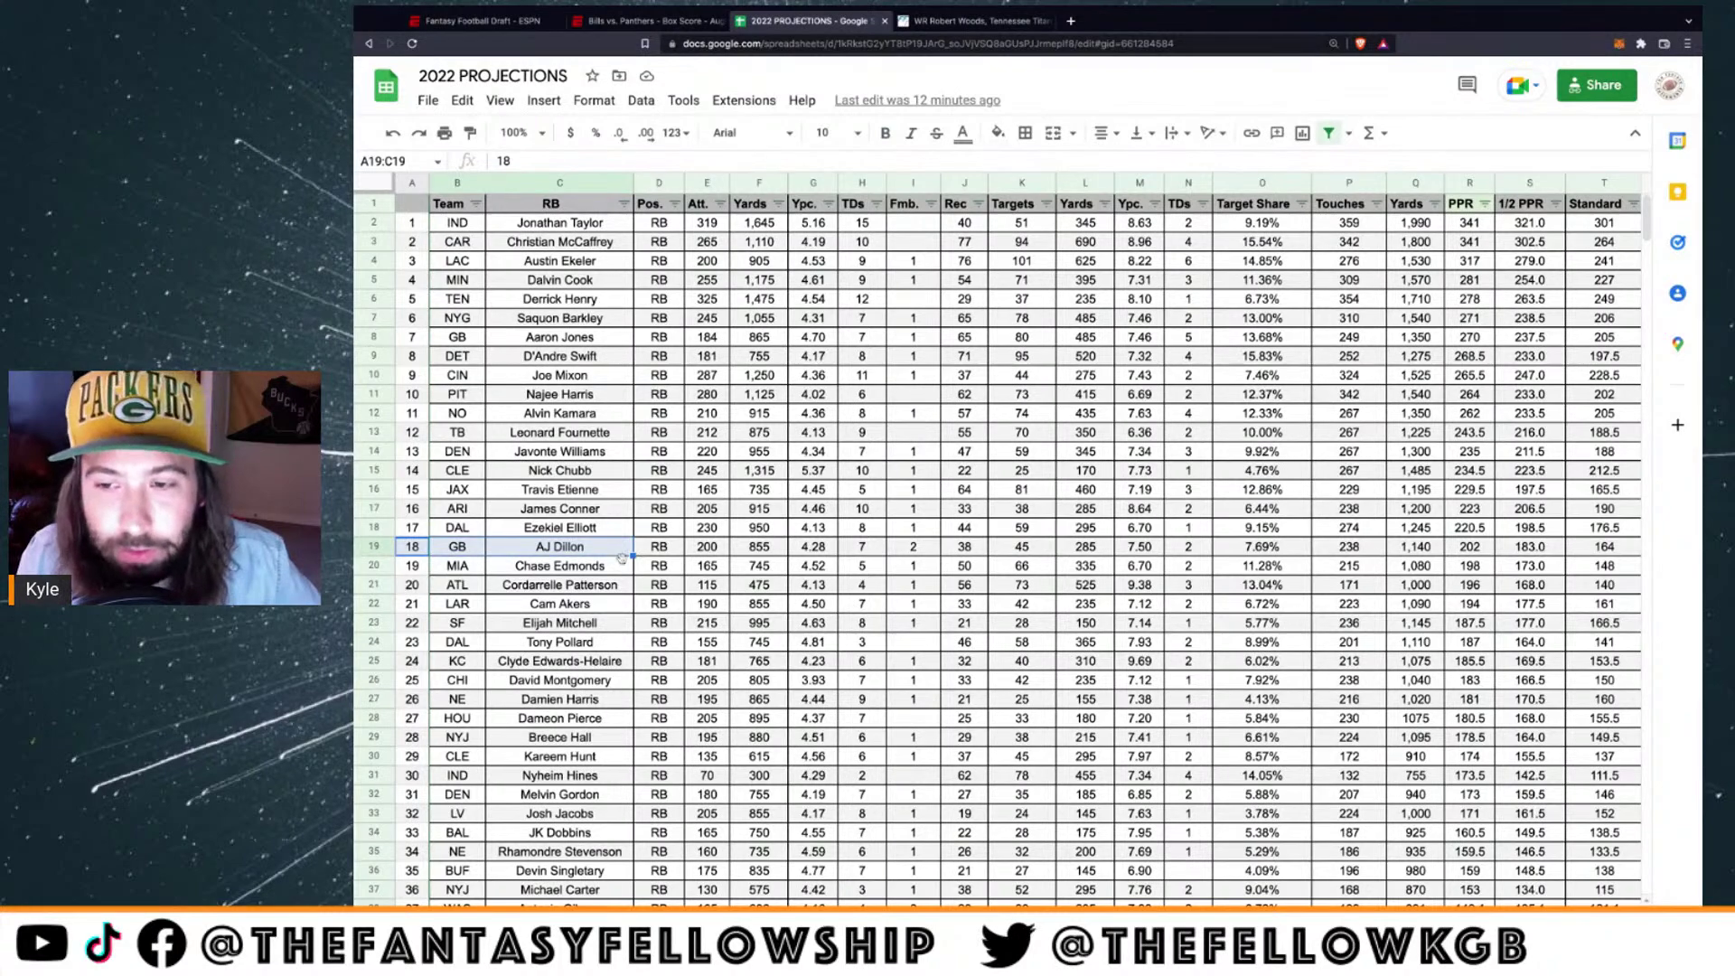
pyautogui.click(474, 21)
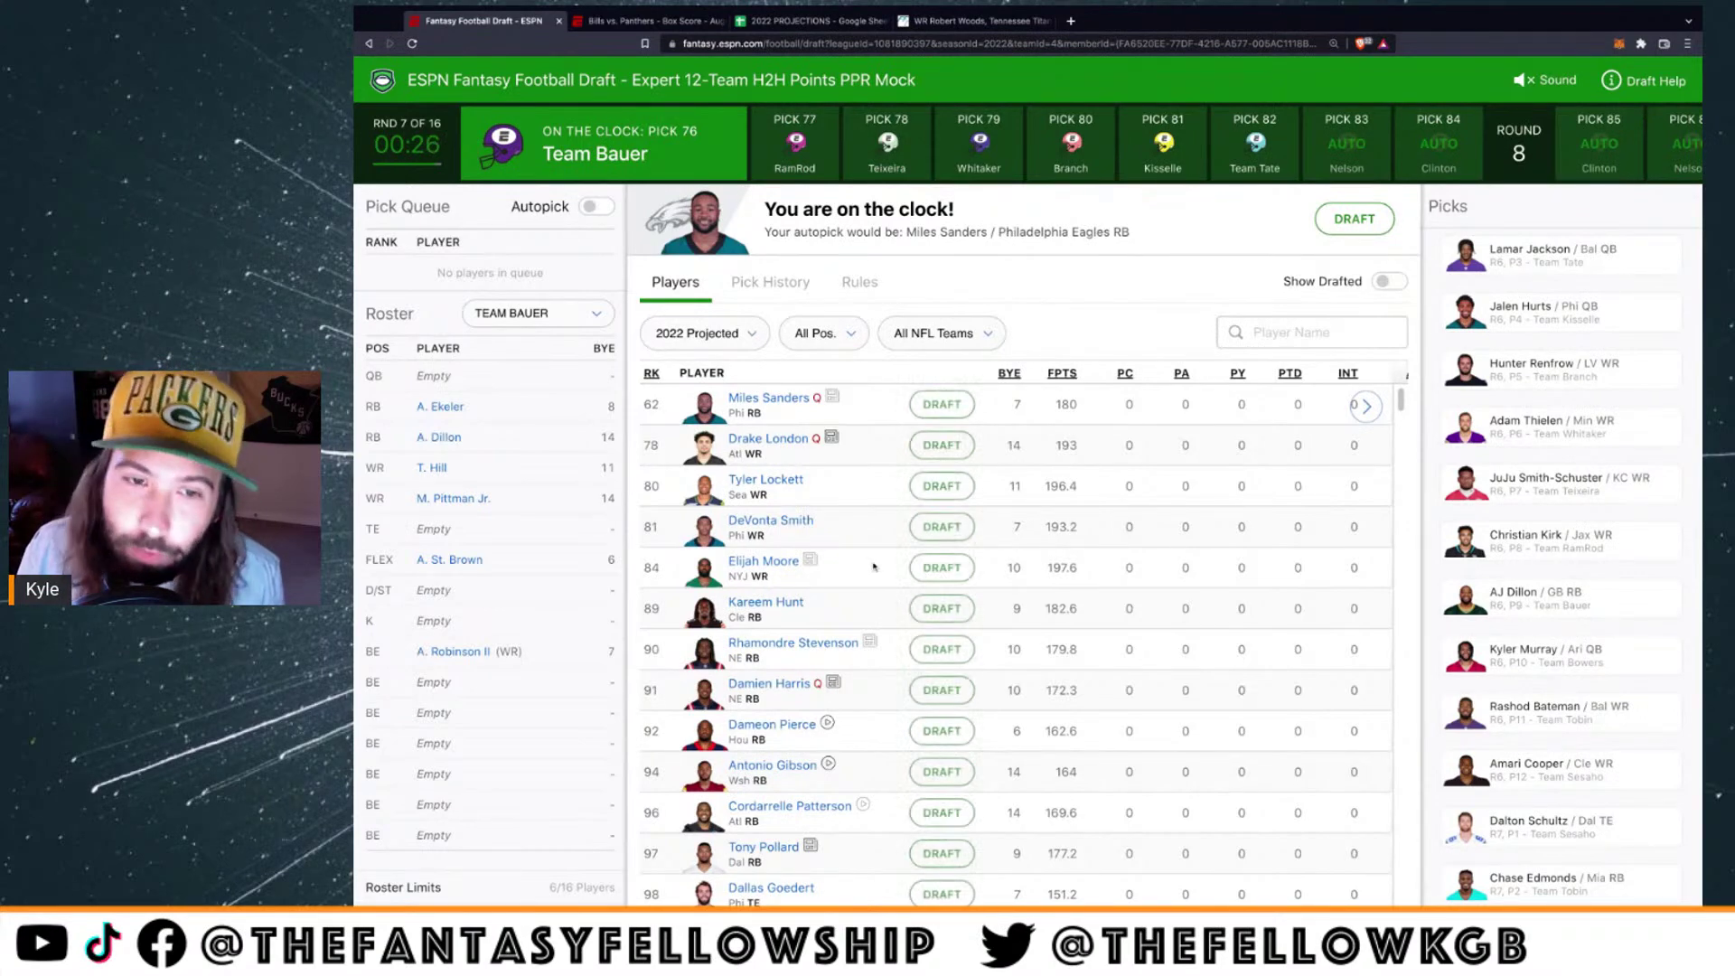
# Draft Dameon Pierce with the round 7 pick and read the projection and outlook on his player card
pyautogui.click(942, 732)
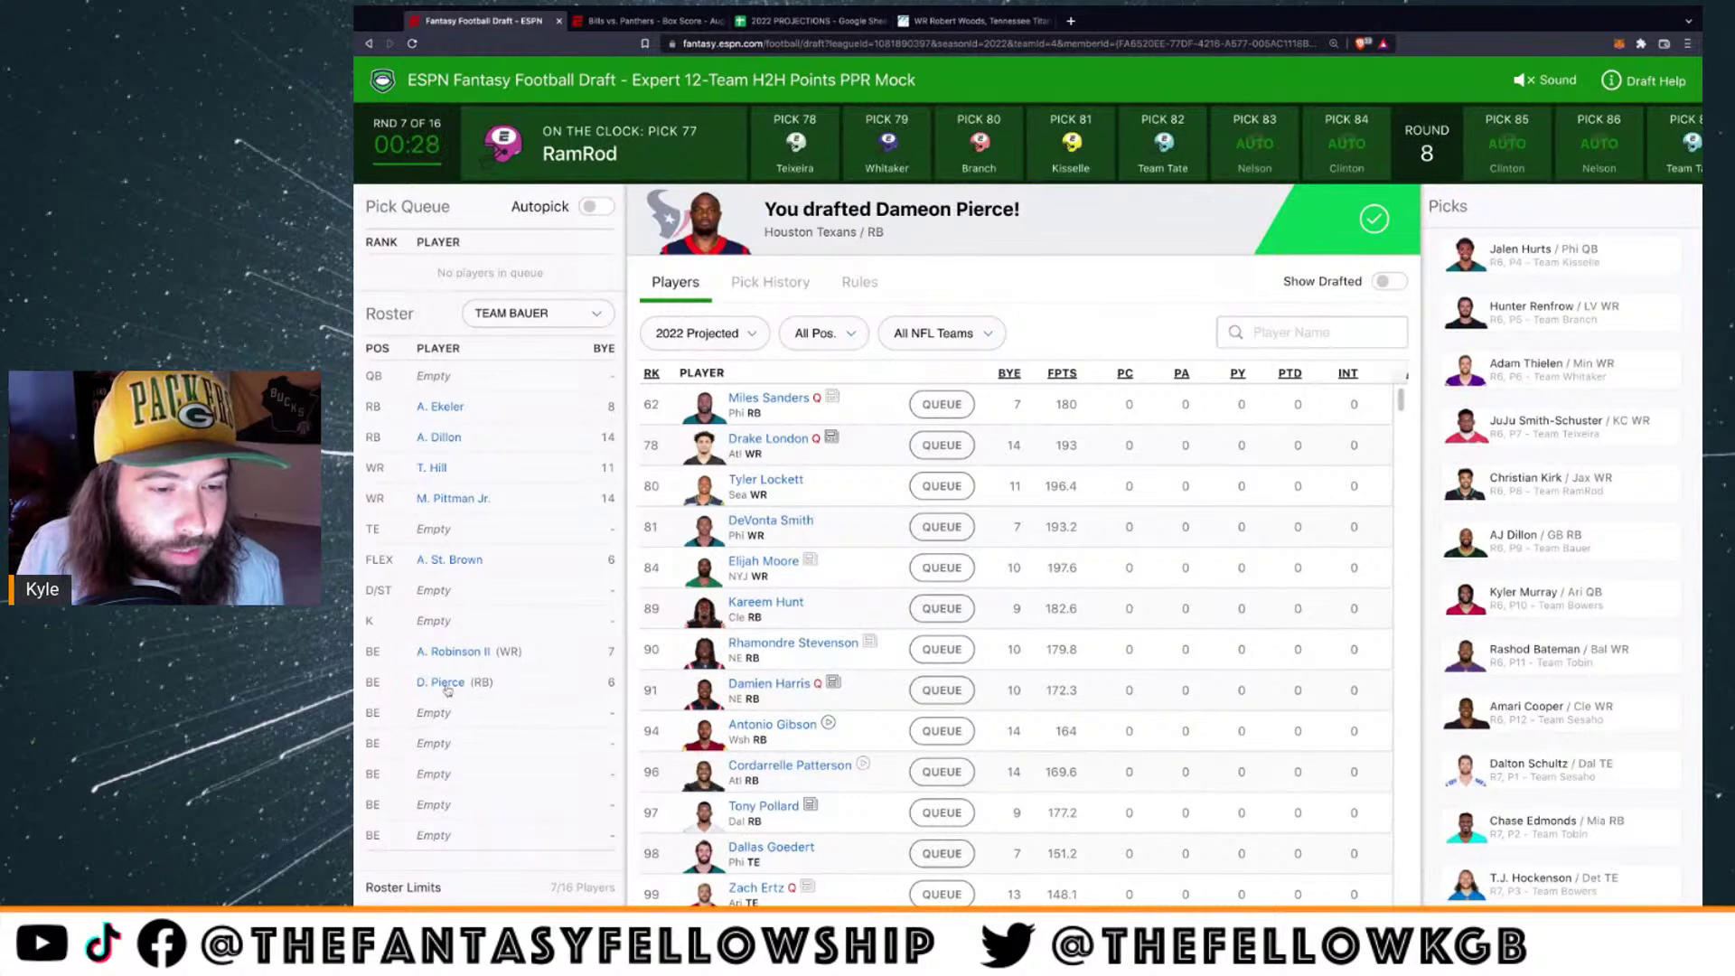
pyautogui.click(446, 687)
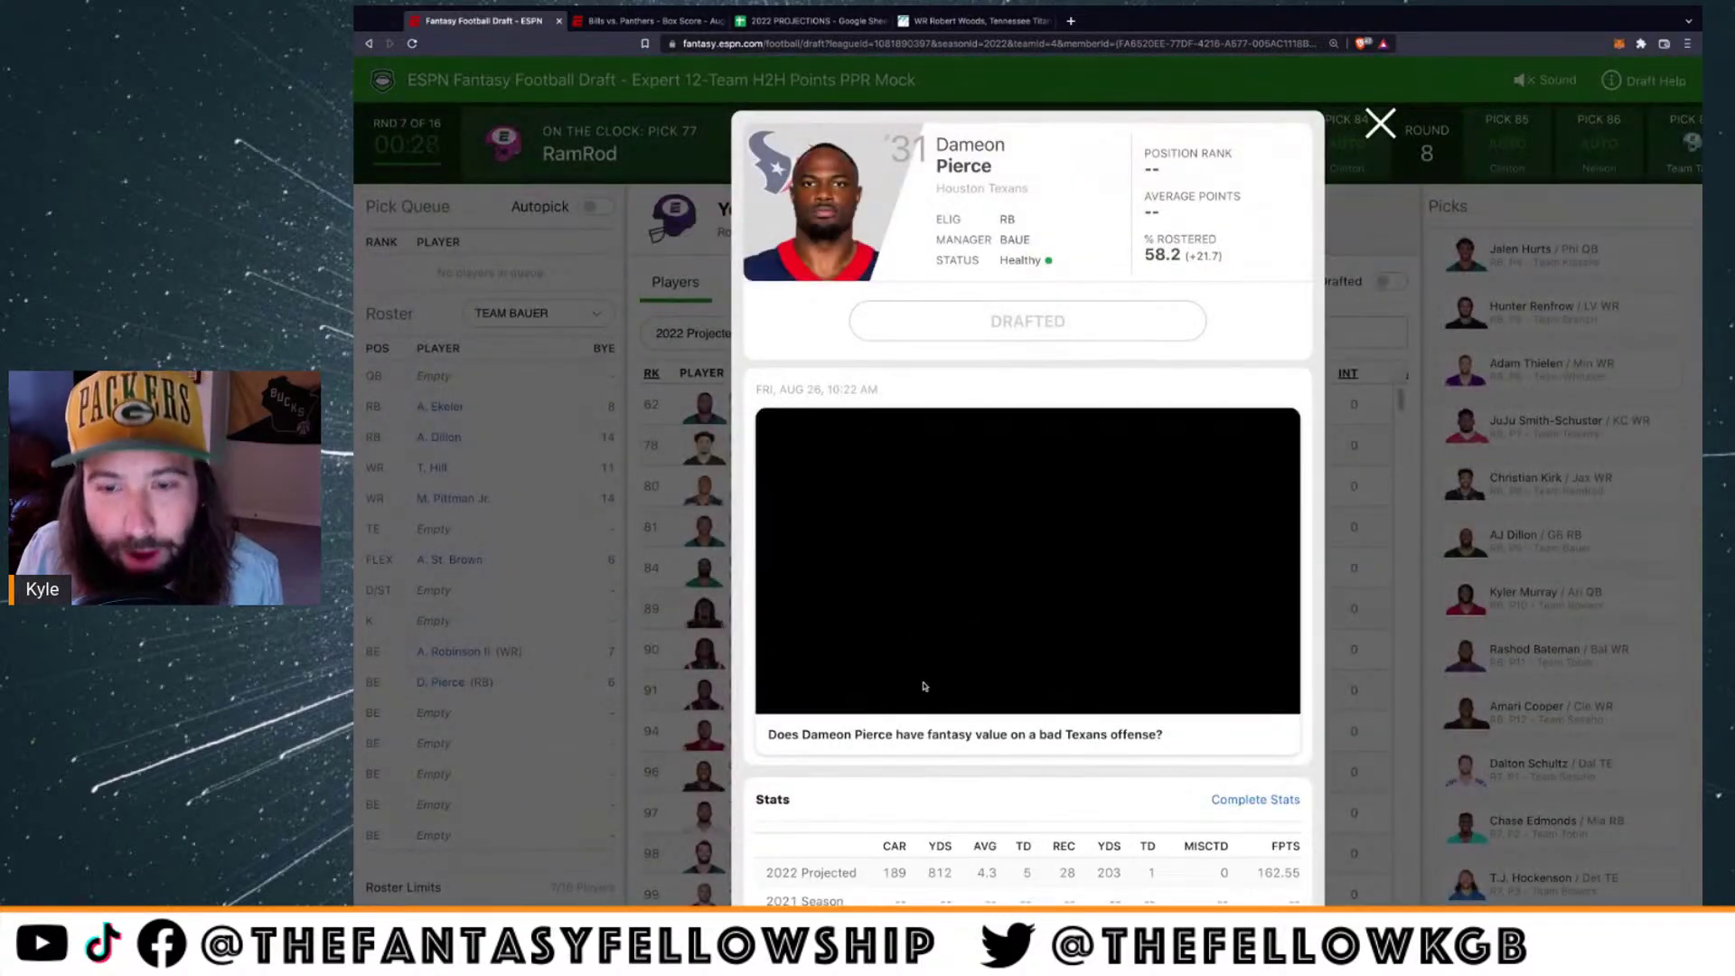
pyautogui.click(797, 686)
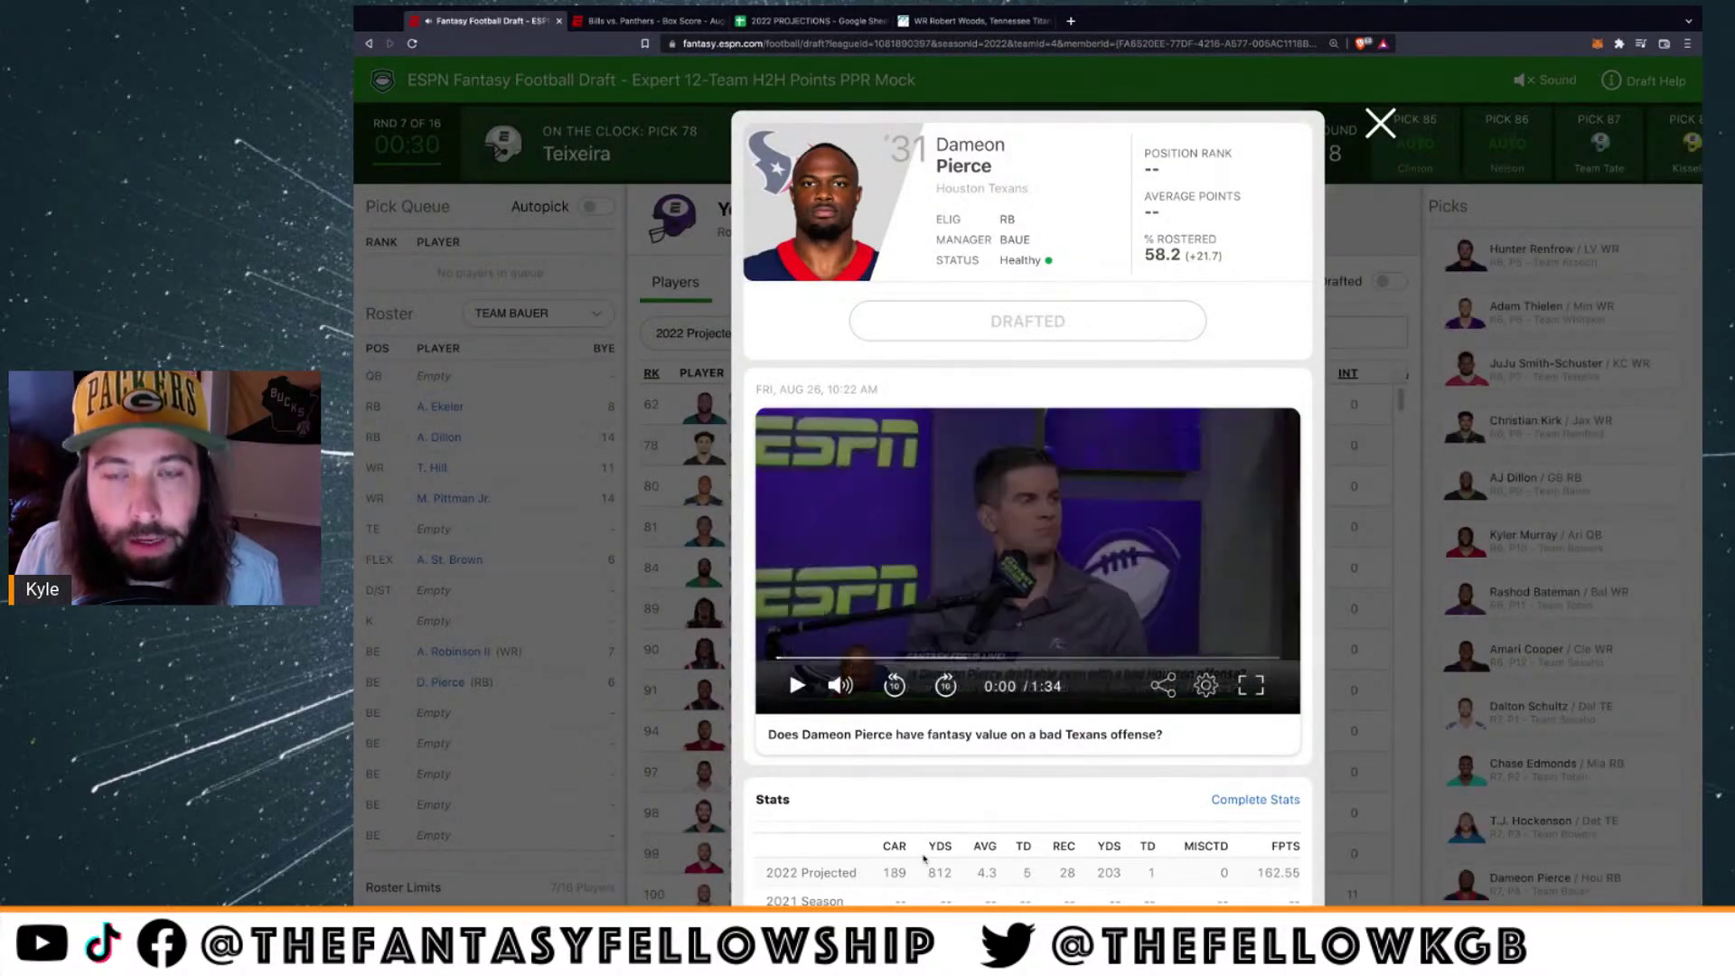
pyautogui.scroll(-6, 916, 799)
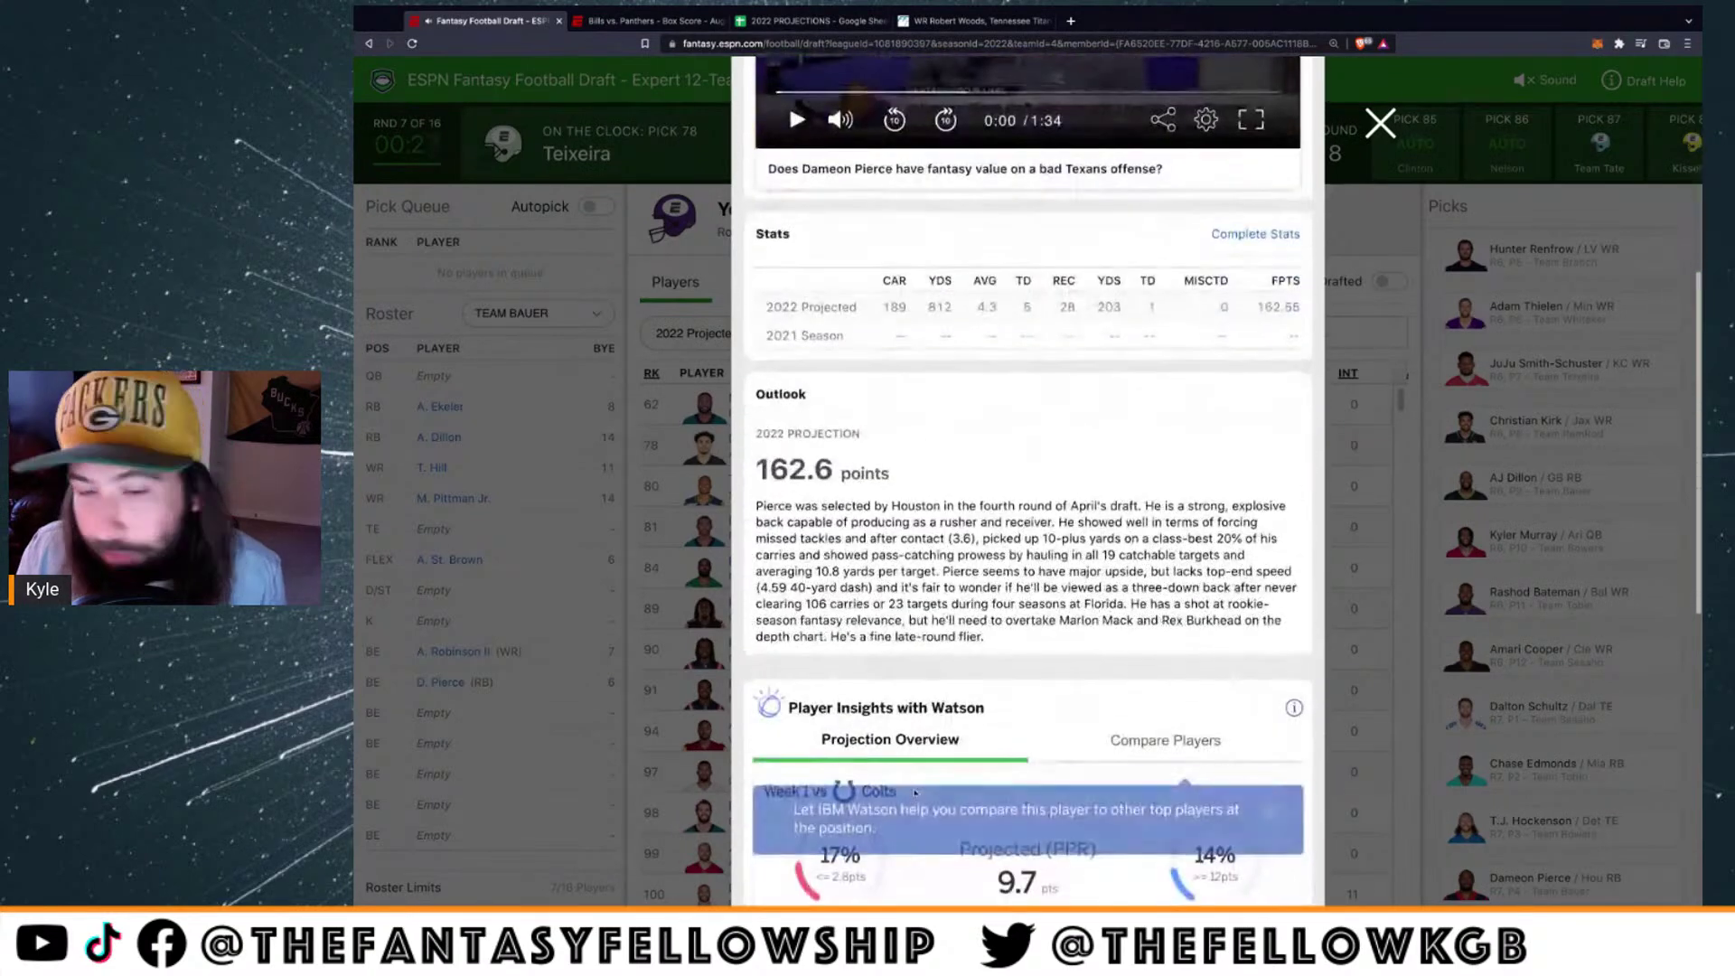
pyautogui.click(1380, 122)
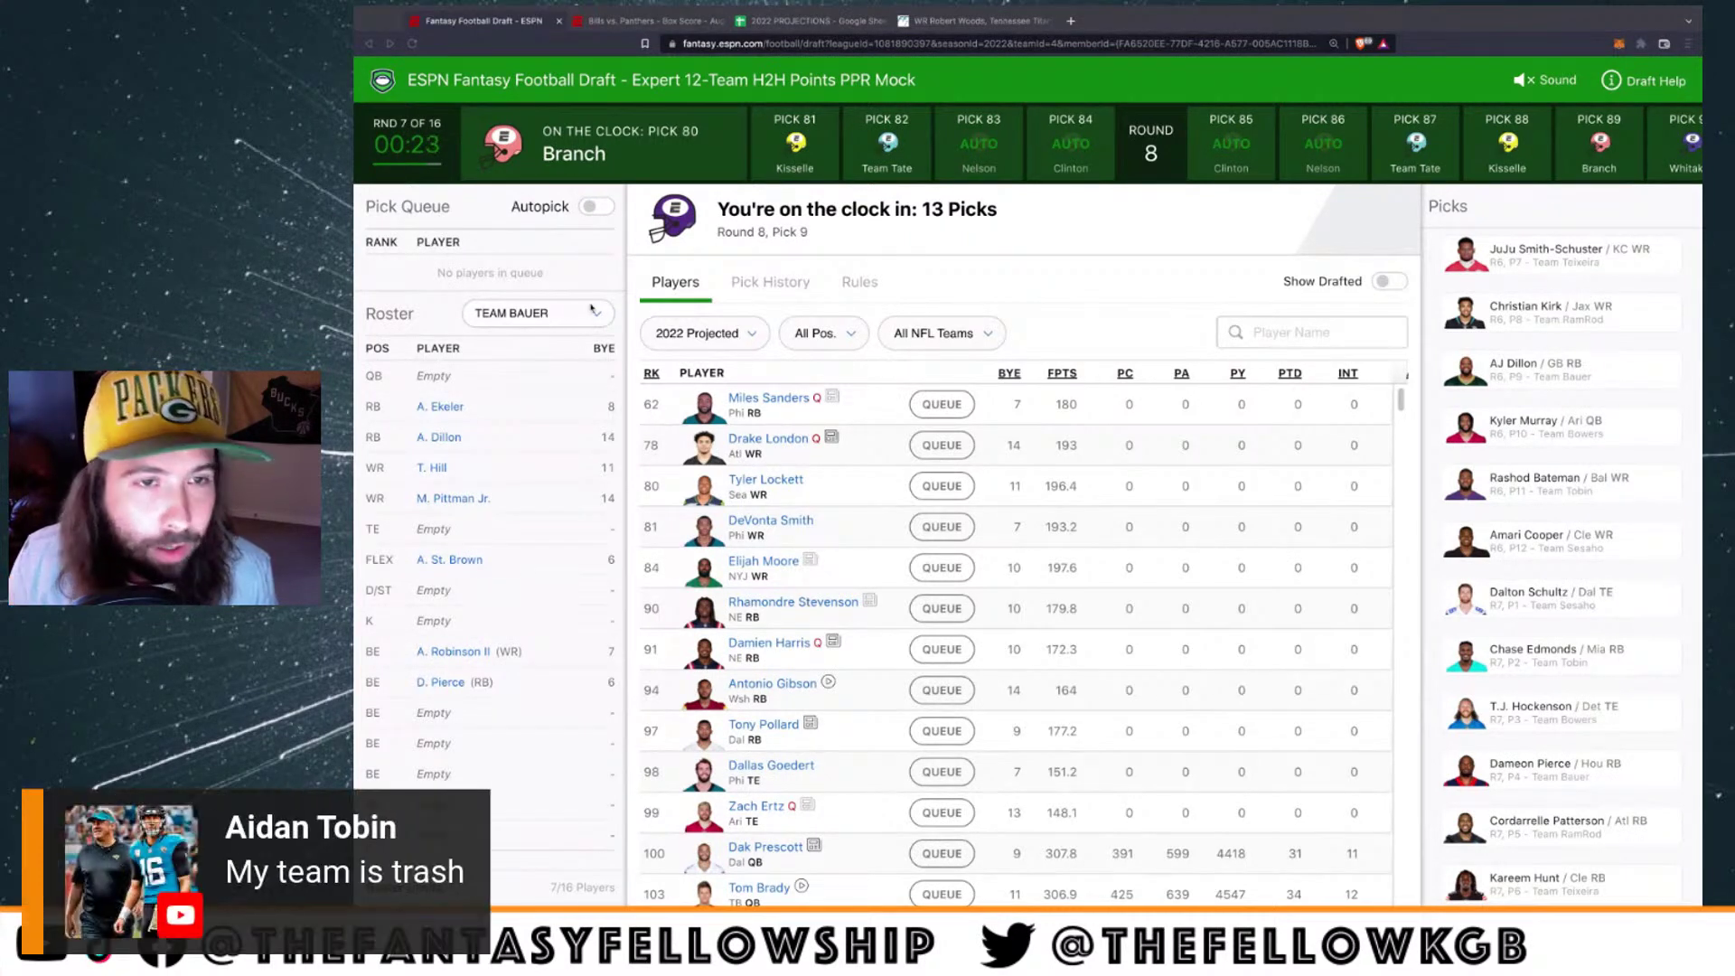
# Review the rosters of the teams that picked second and first in round 7, and return to the own team's roster
pyautogui.click(561, 313)
pyautogui.click(579, 328)
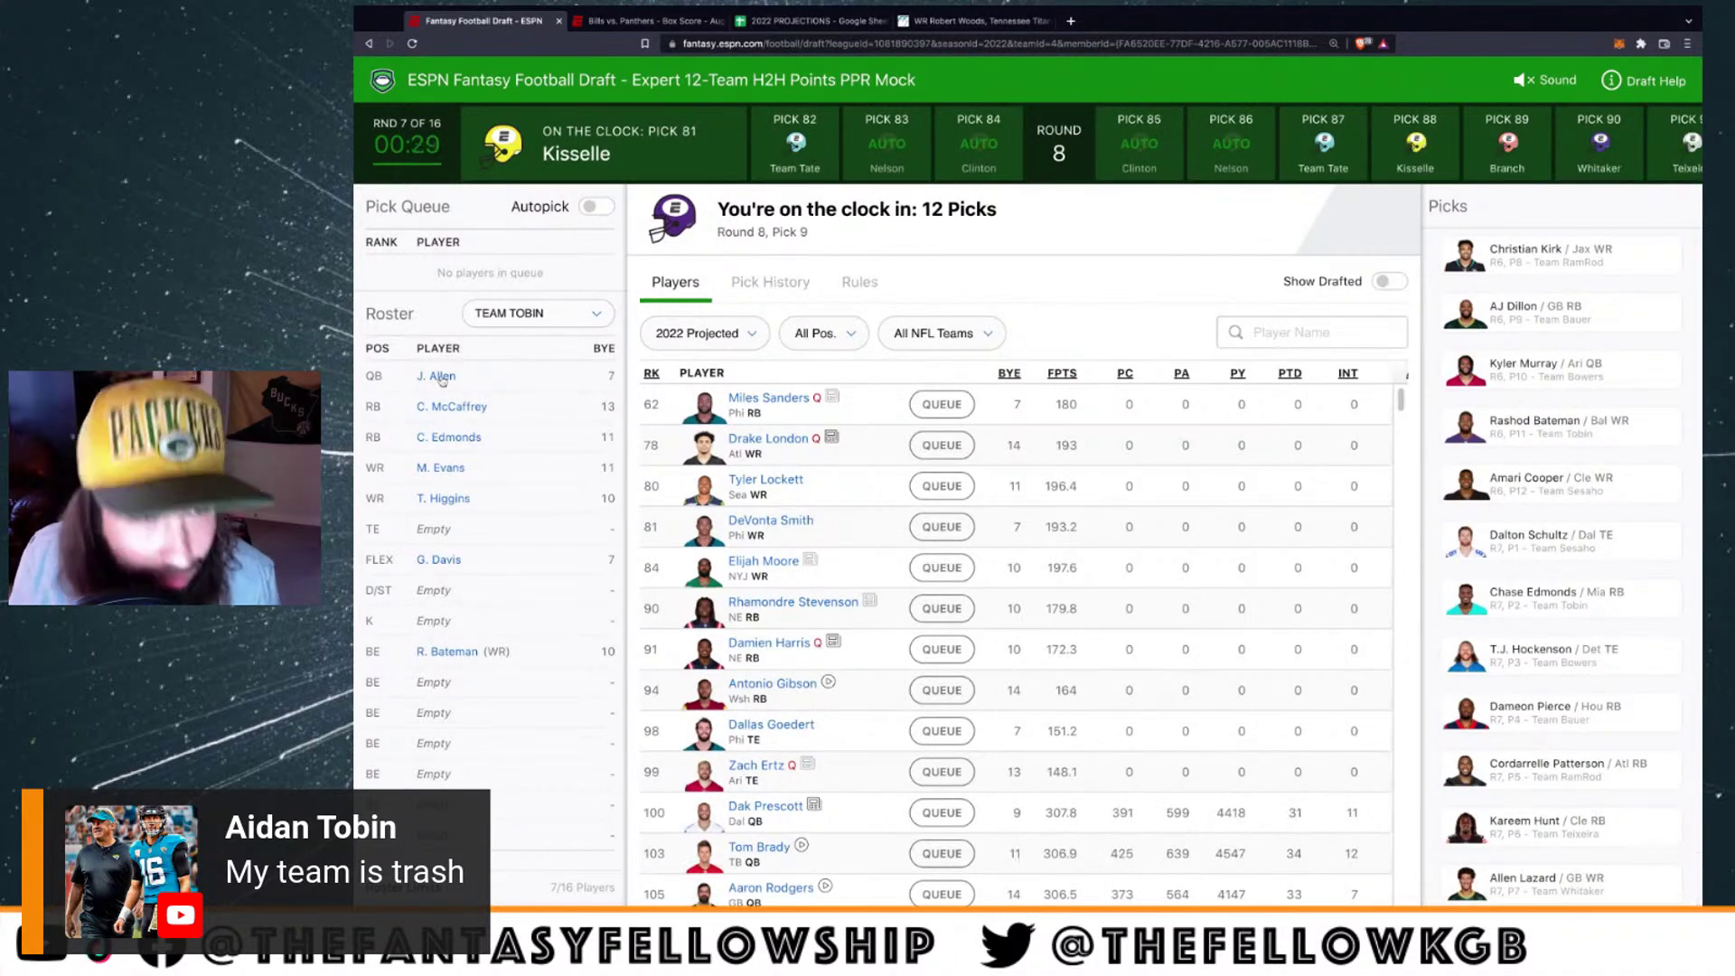
pyautogui.click(533, 311)
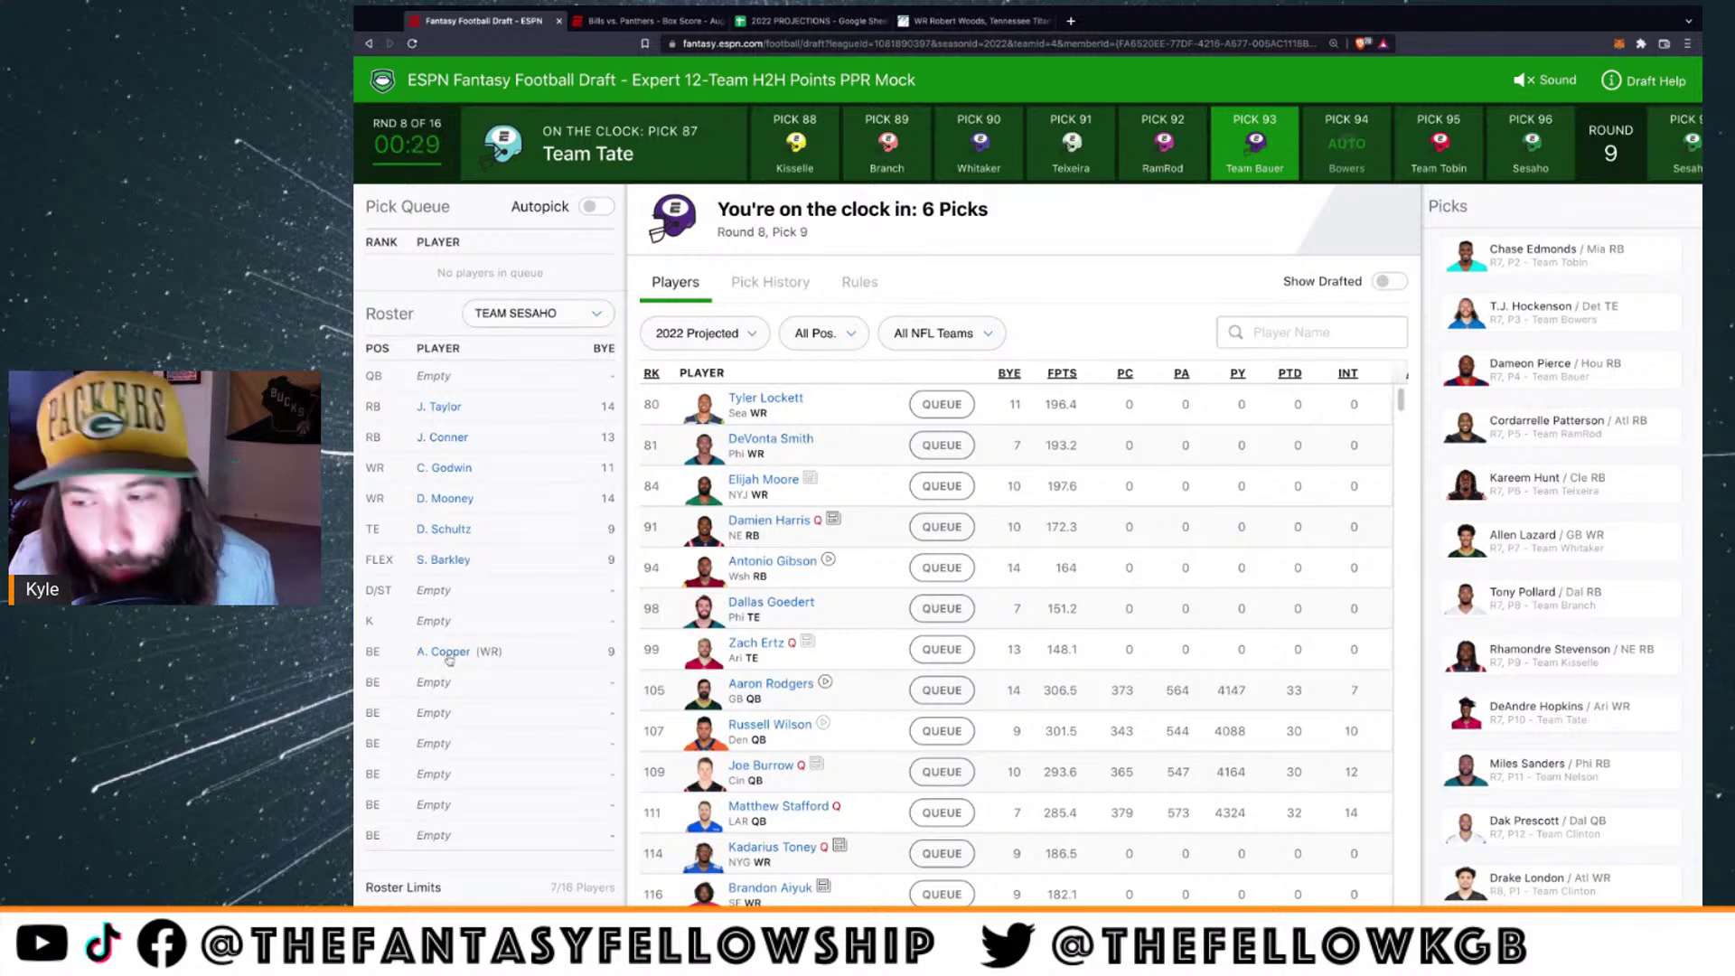
pyautogui.click(523, 318)
pyautogui.click(540, 369)
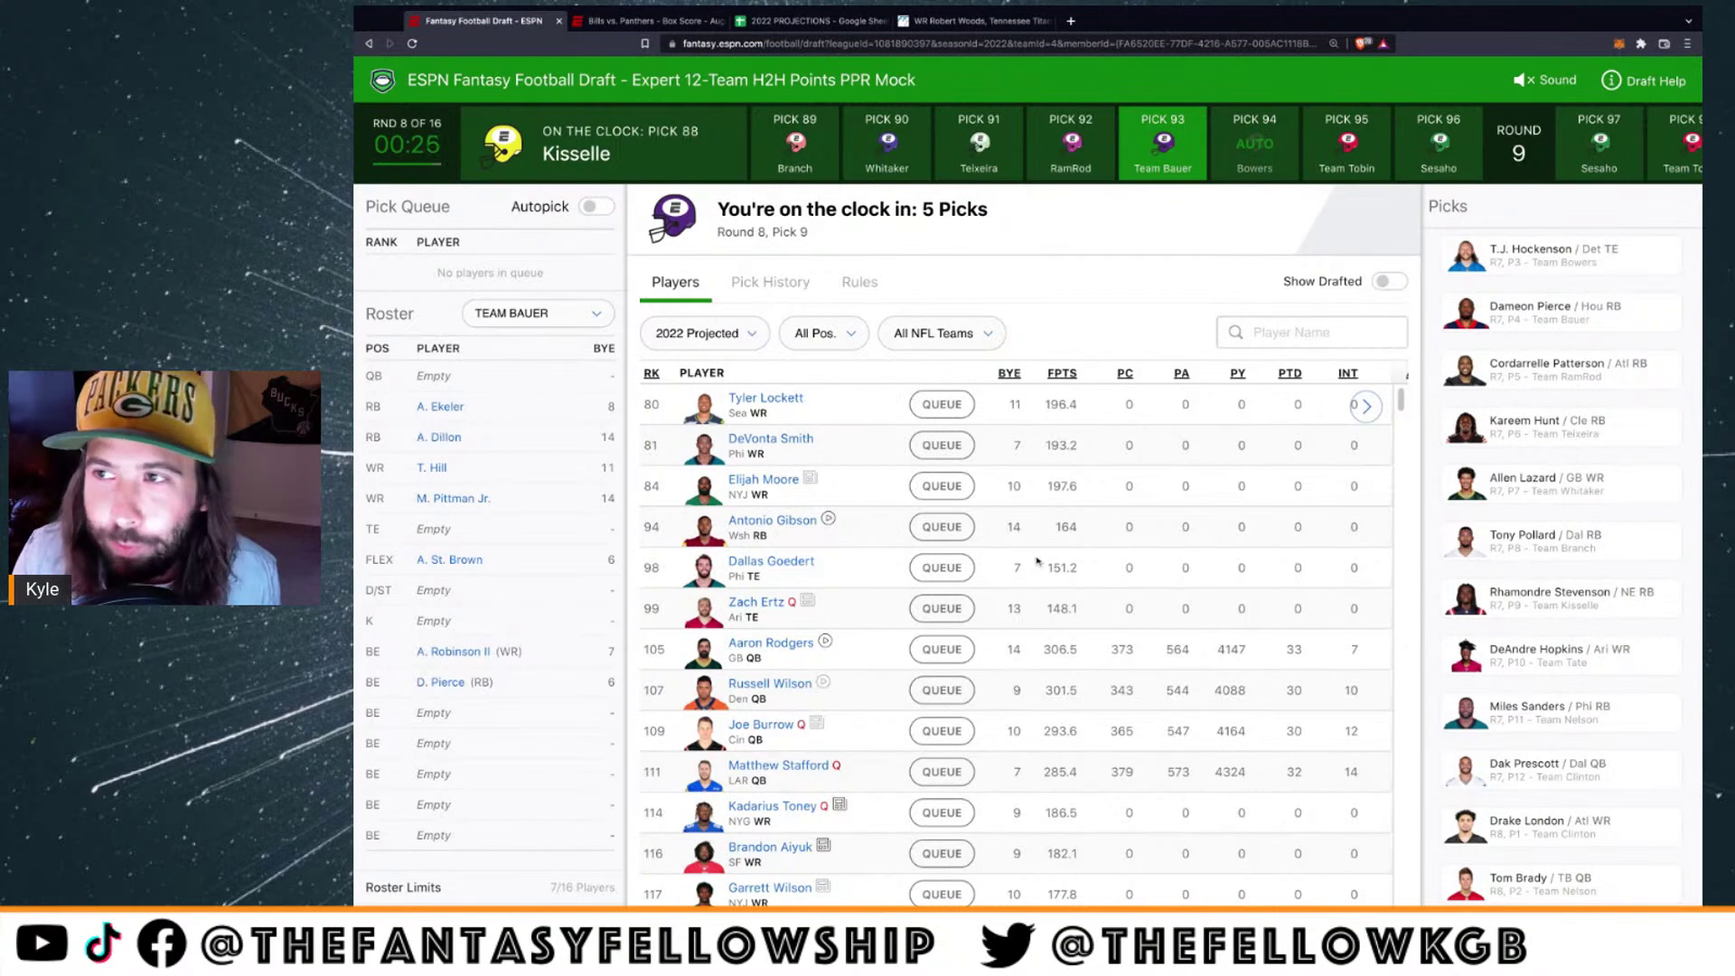
# Highlight the roster's tight end slot and Dallas Goedert's entry among the picks made, and clear the highlights
pyautogui.doubleClick(436, 529)
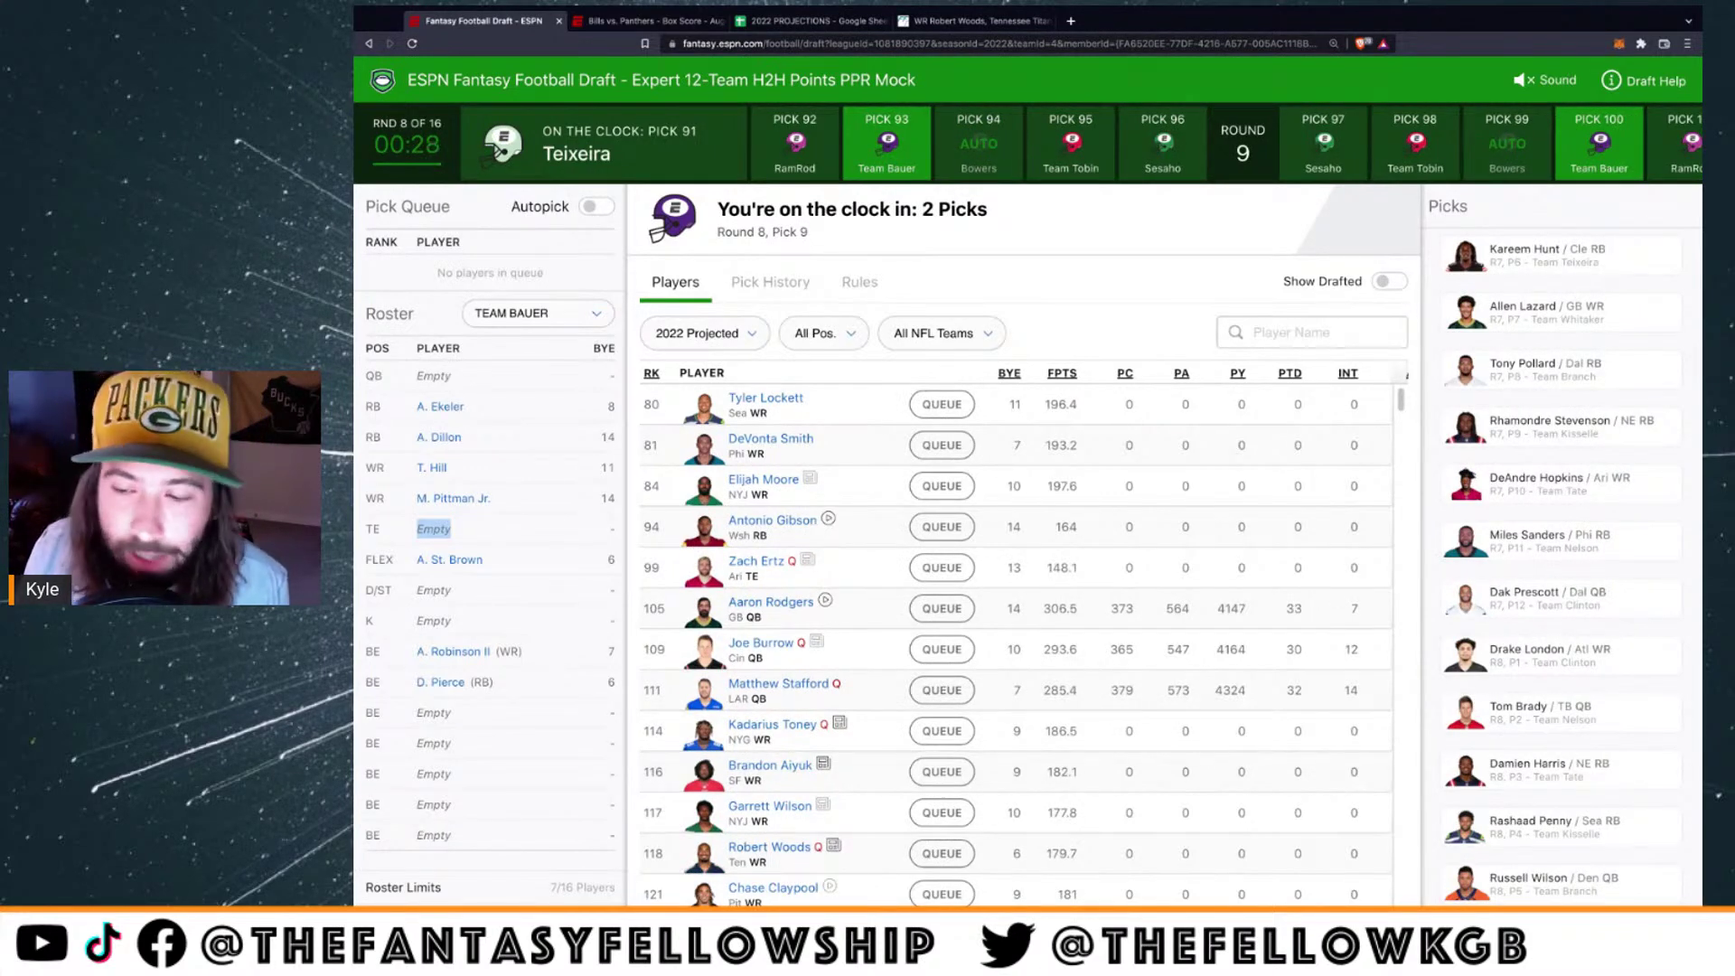
pyautogui.click(433, 530)
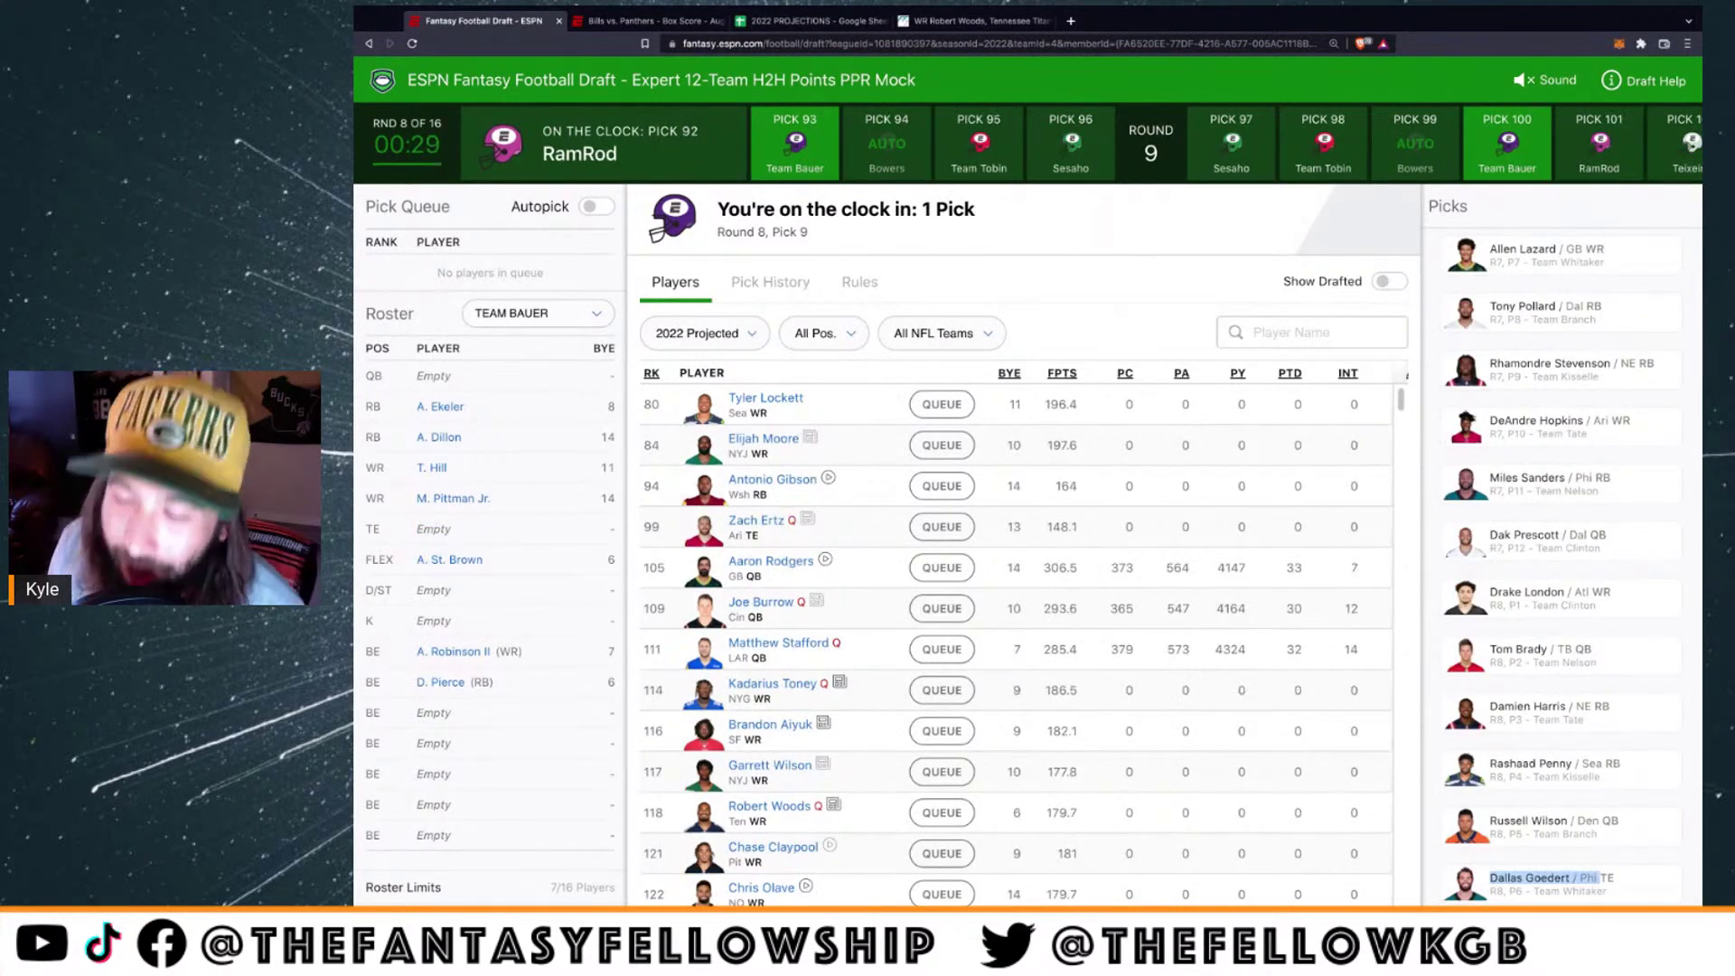
pyautogui.click(1529, 878)
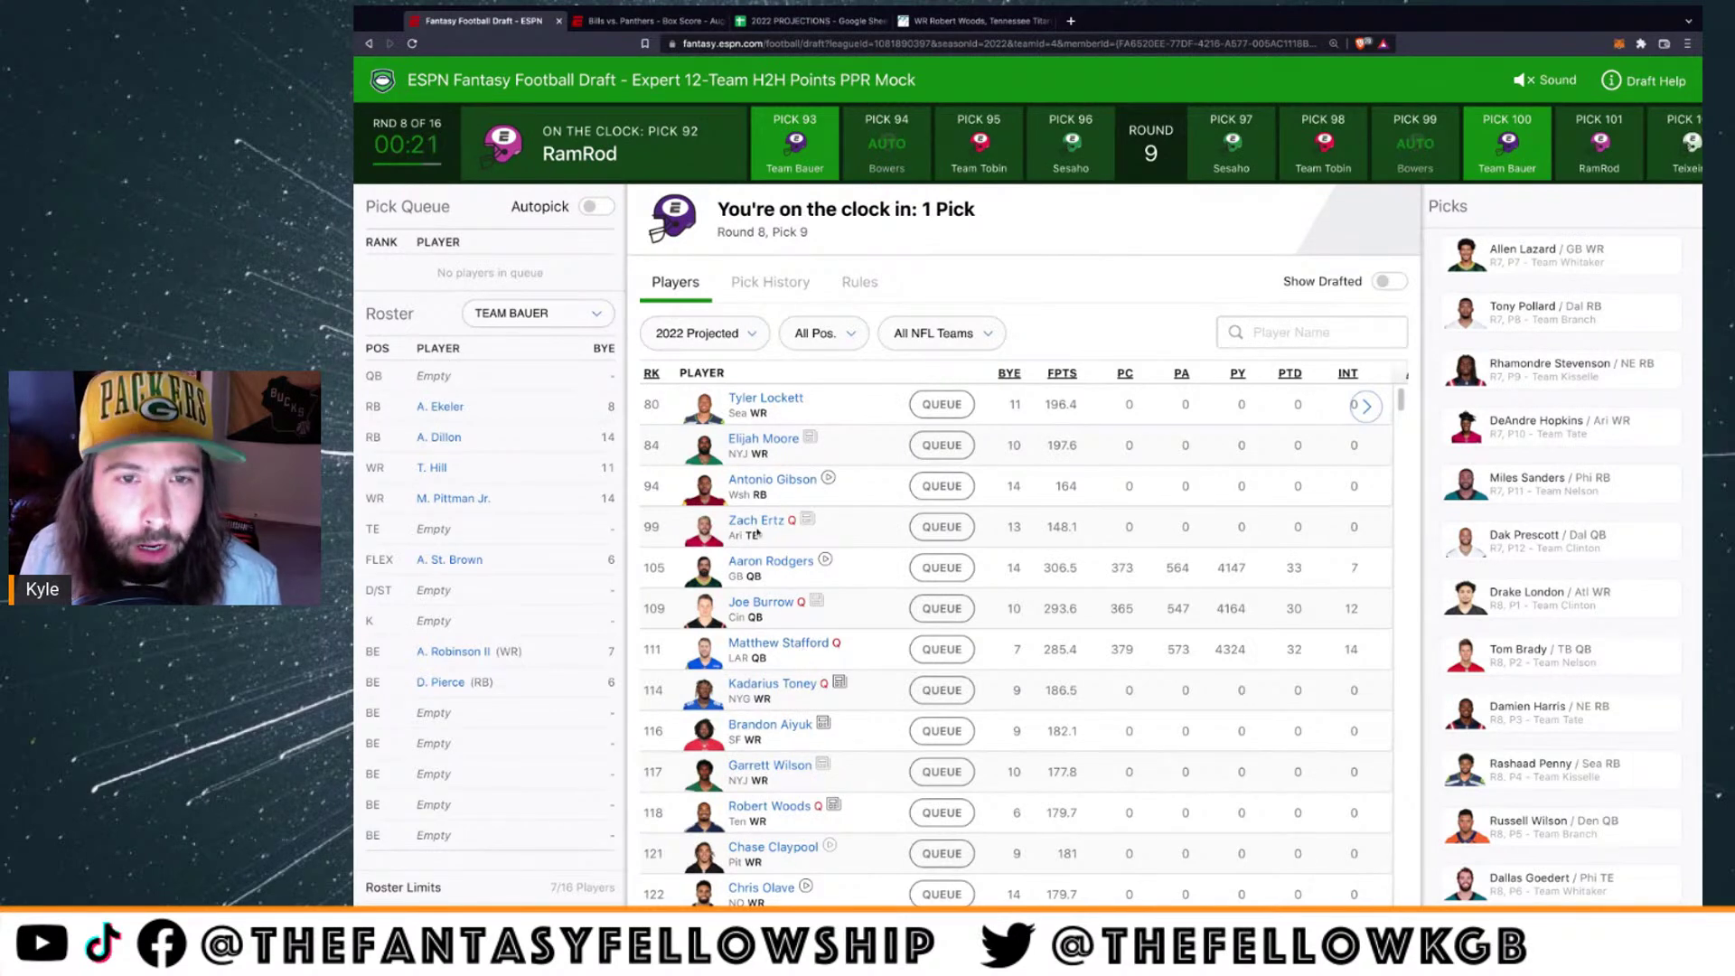
# Compare the available quarterbacks with all positions, and draft Joe Burrow with the round 8 pick
pyautogui.click(811, 337)
pyautogui.click(818, 358)
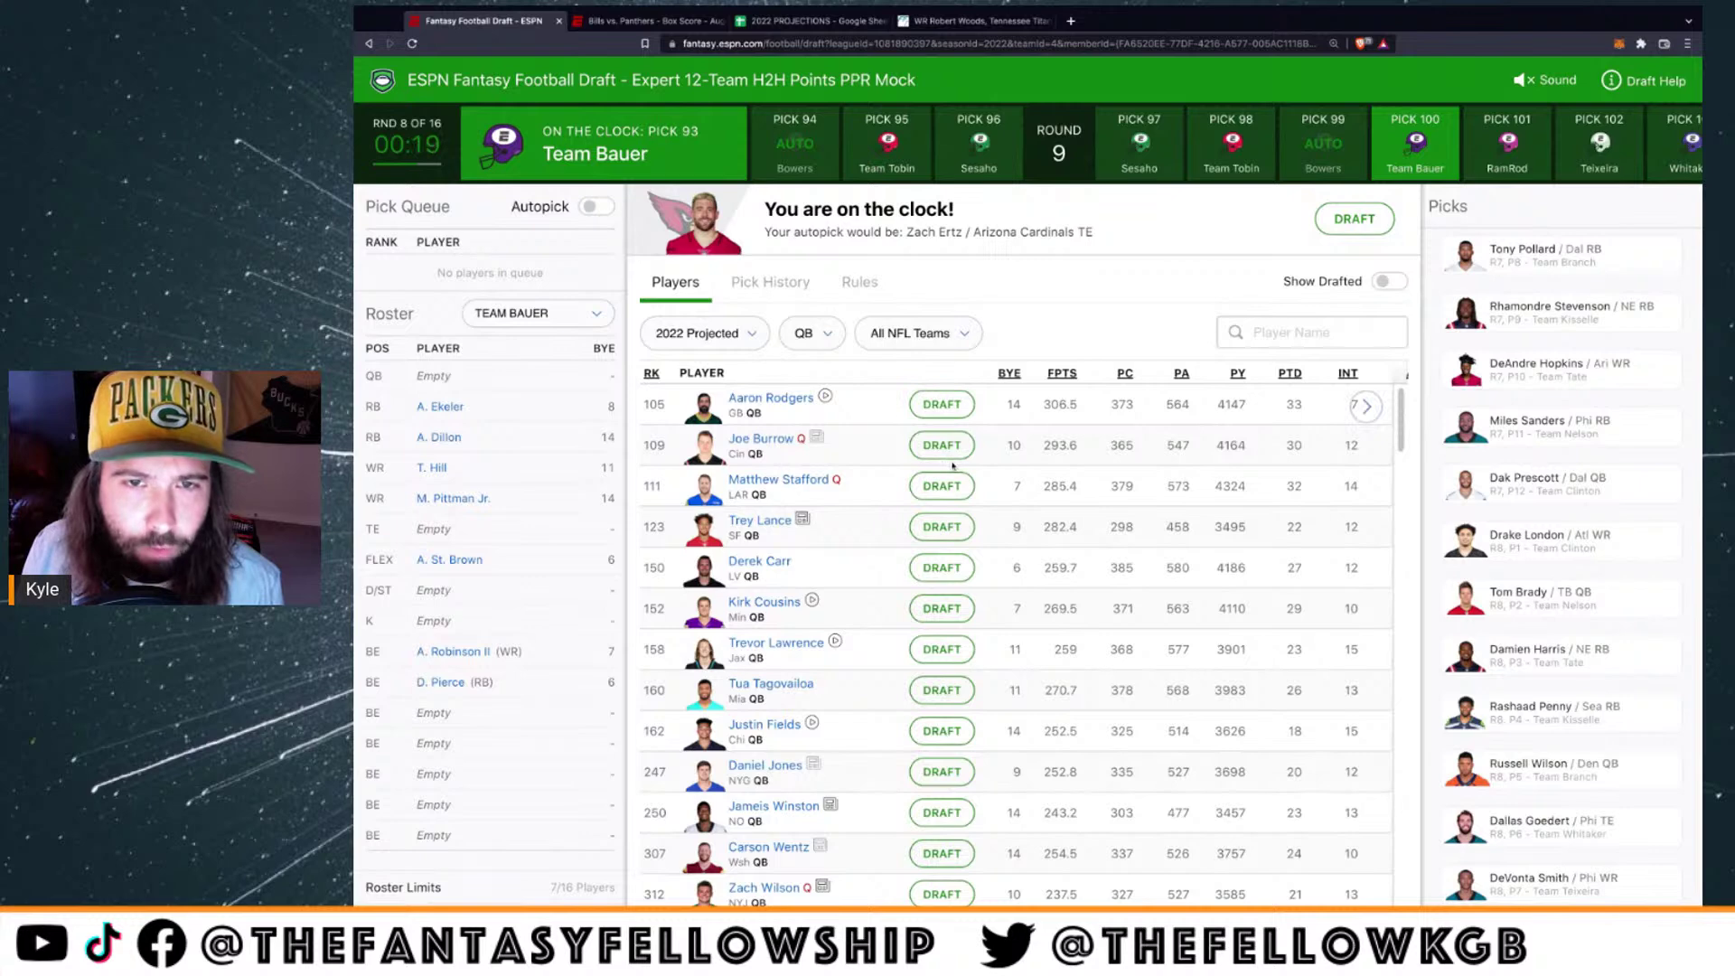
pyautogui.click(806, 442)
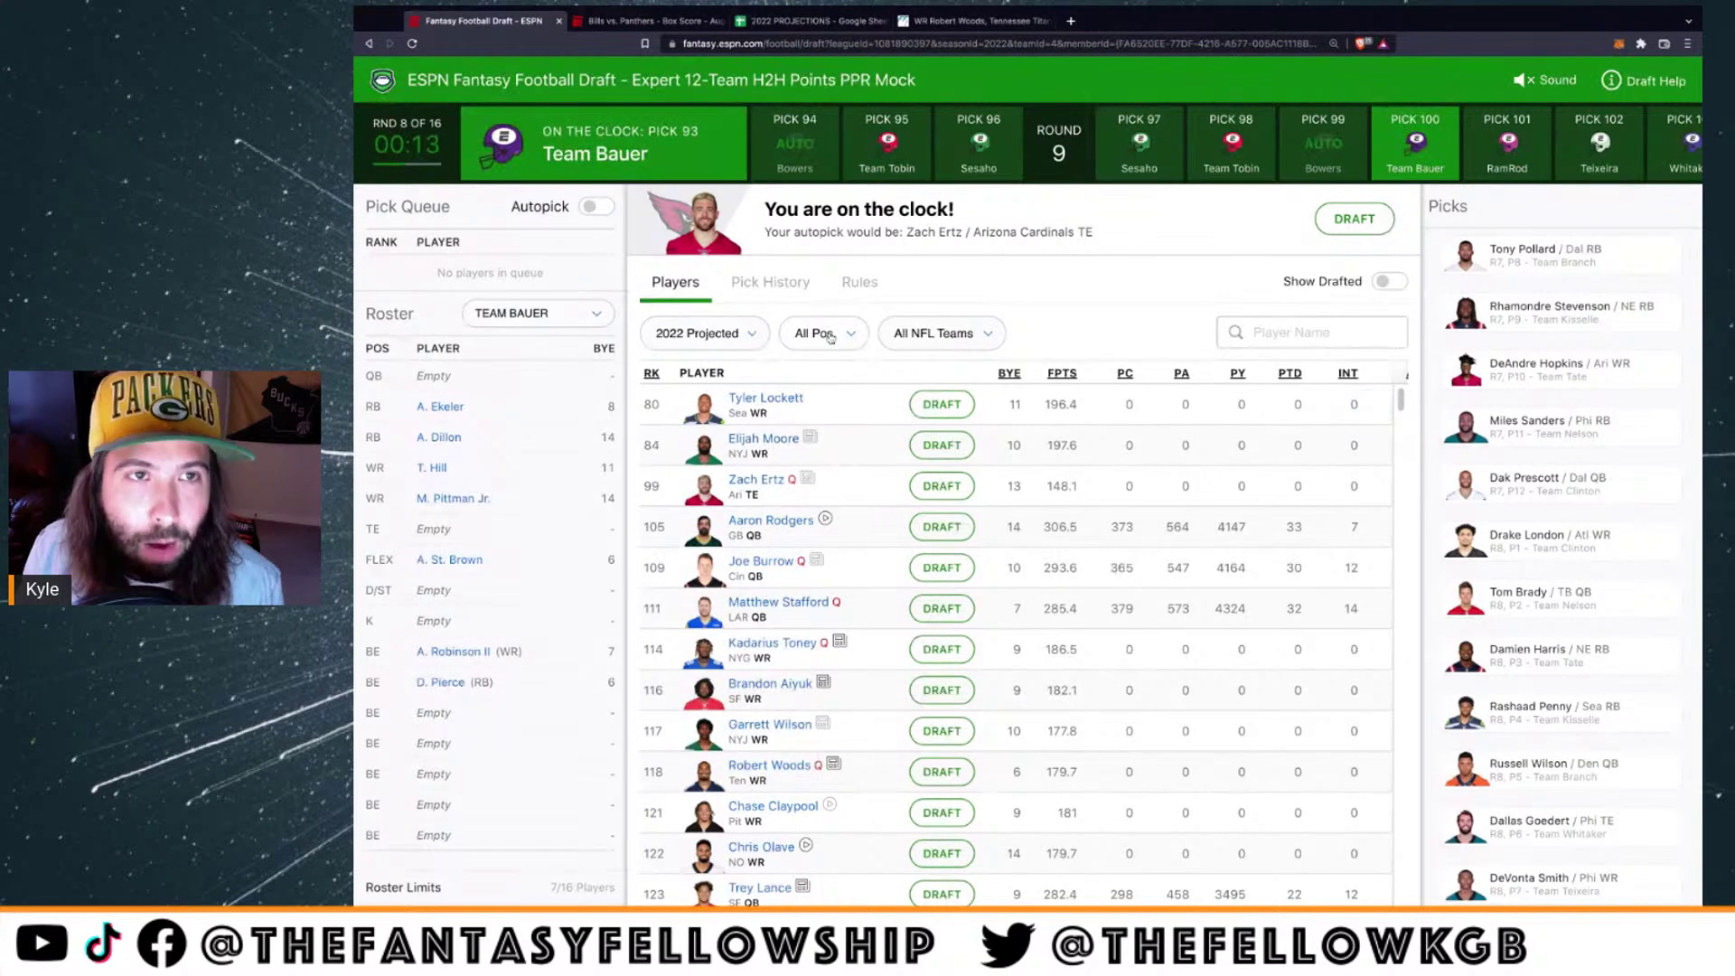
pyautogui.click(795, 361)
pyautogui.click(949, 444)
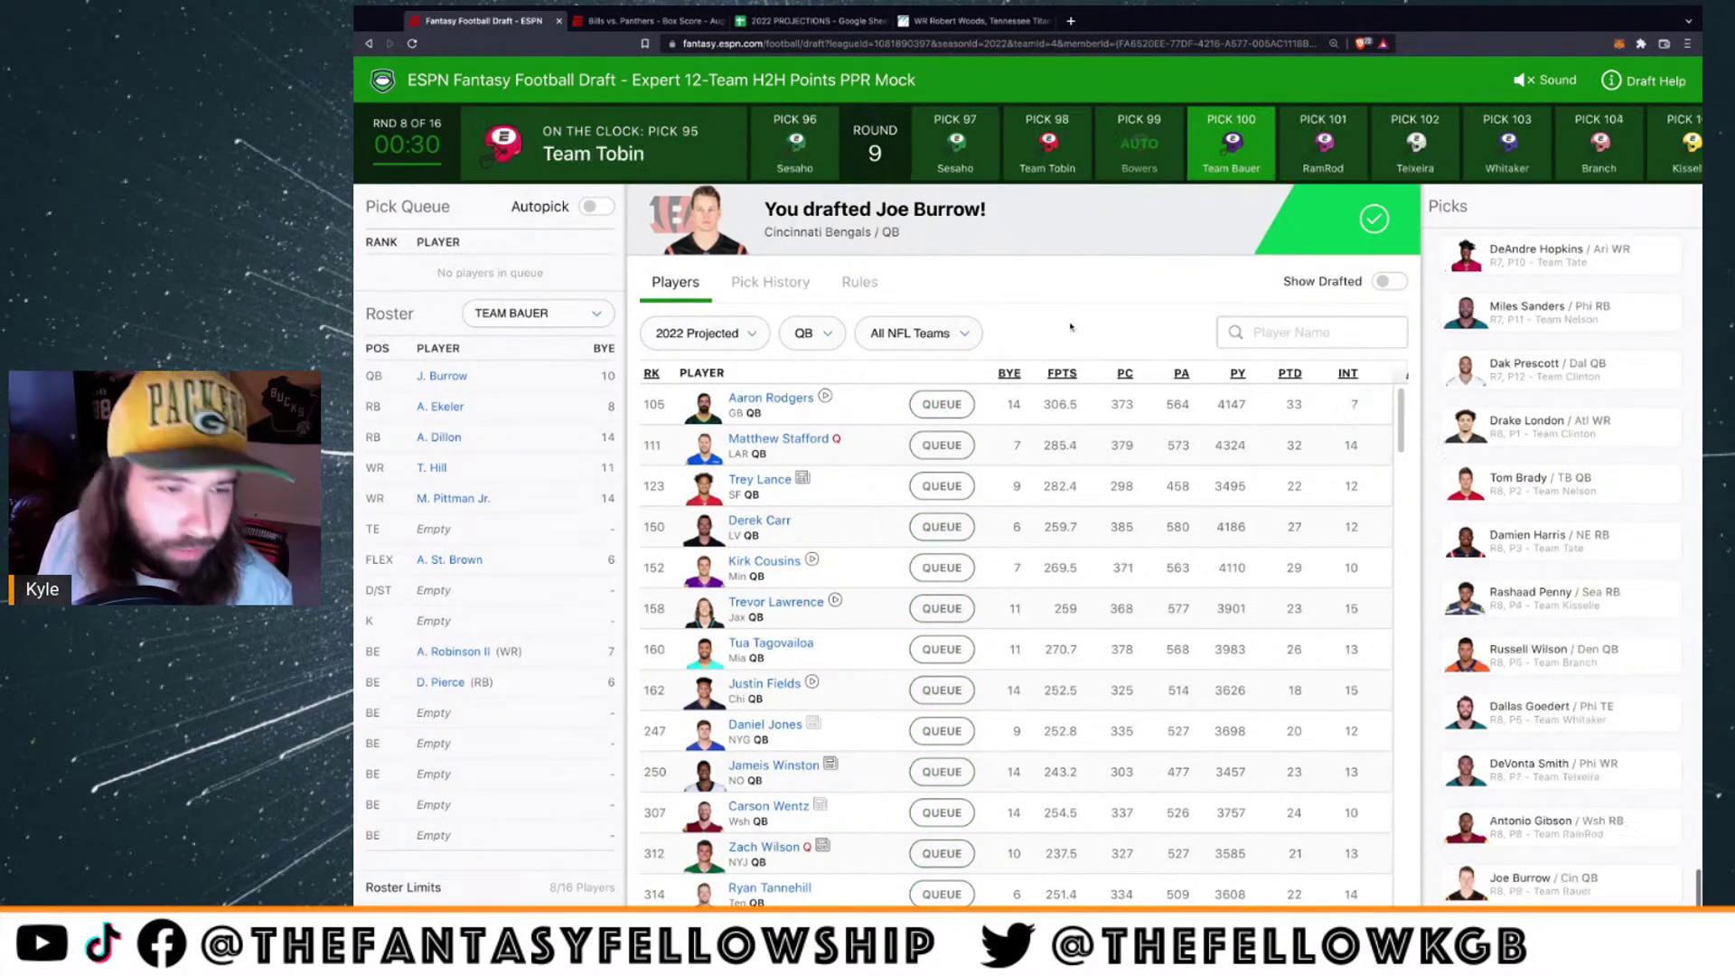
# Examine Joe Burrow's player card, including his stats, outlook and full 2021 game log, and close it
pyautogui.click(430, 376)
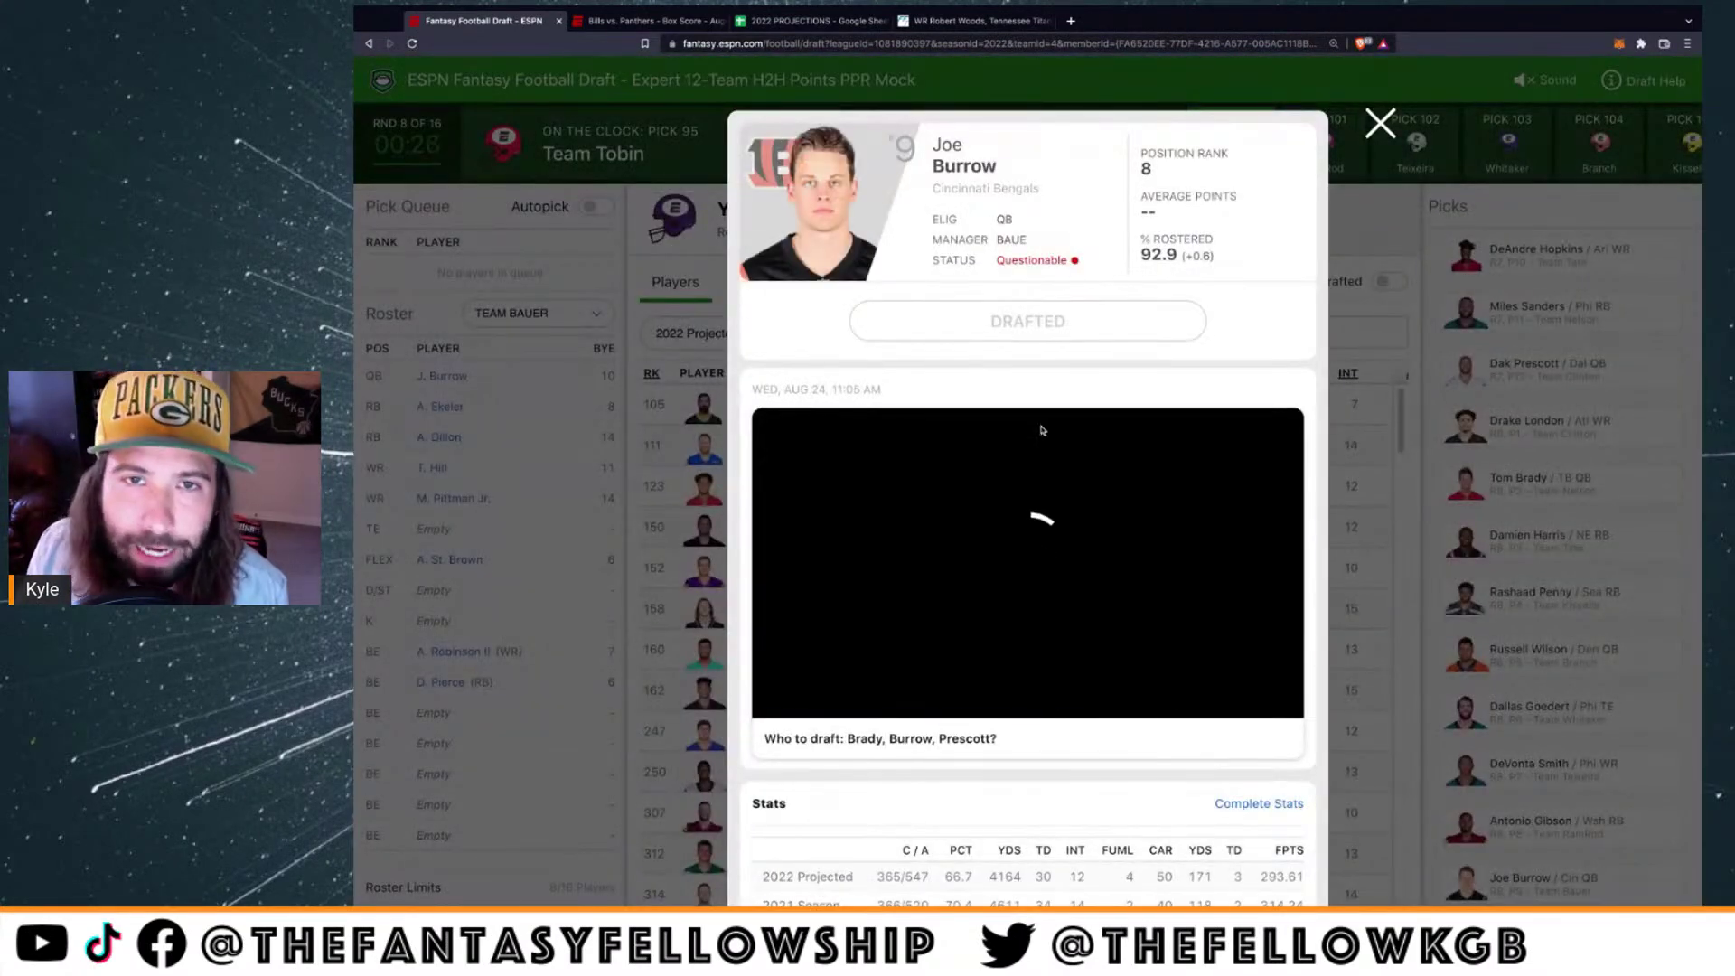
pyautogui.click(794, 690)
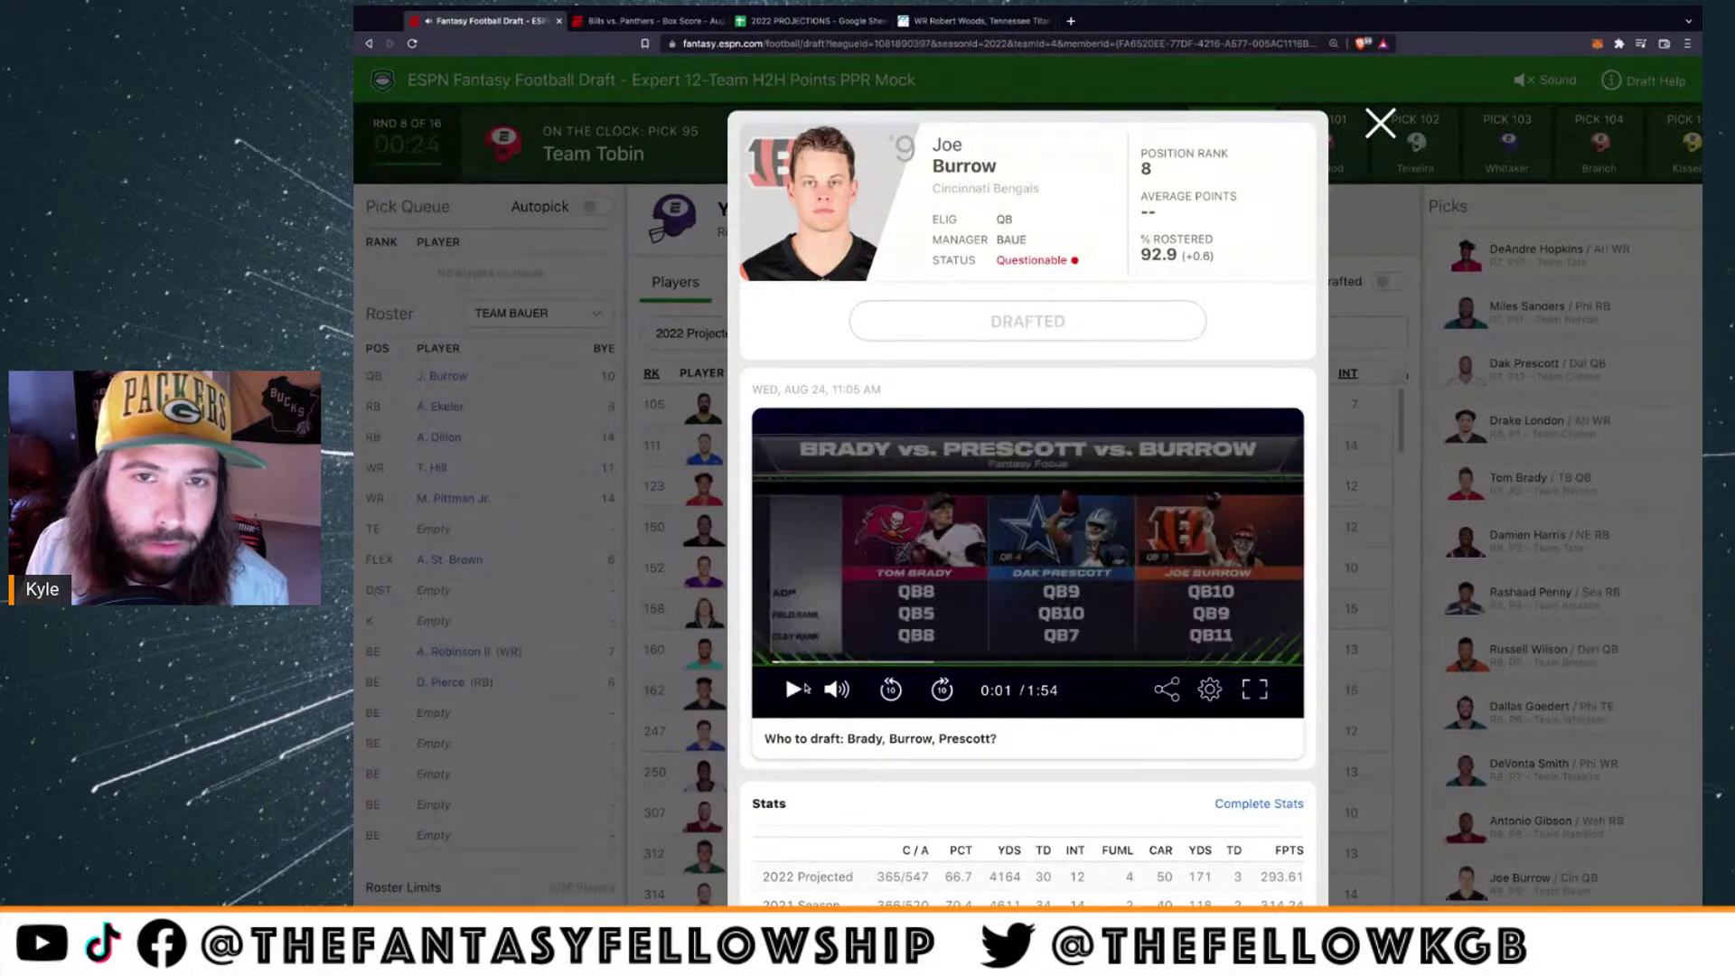
pyautogui.scroll(-1, 795, 682)
pyautogui.scroll(-5, 823, 687)
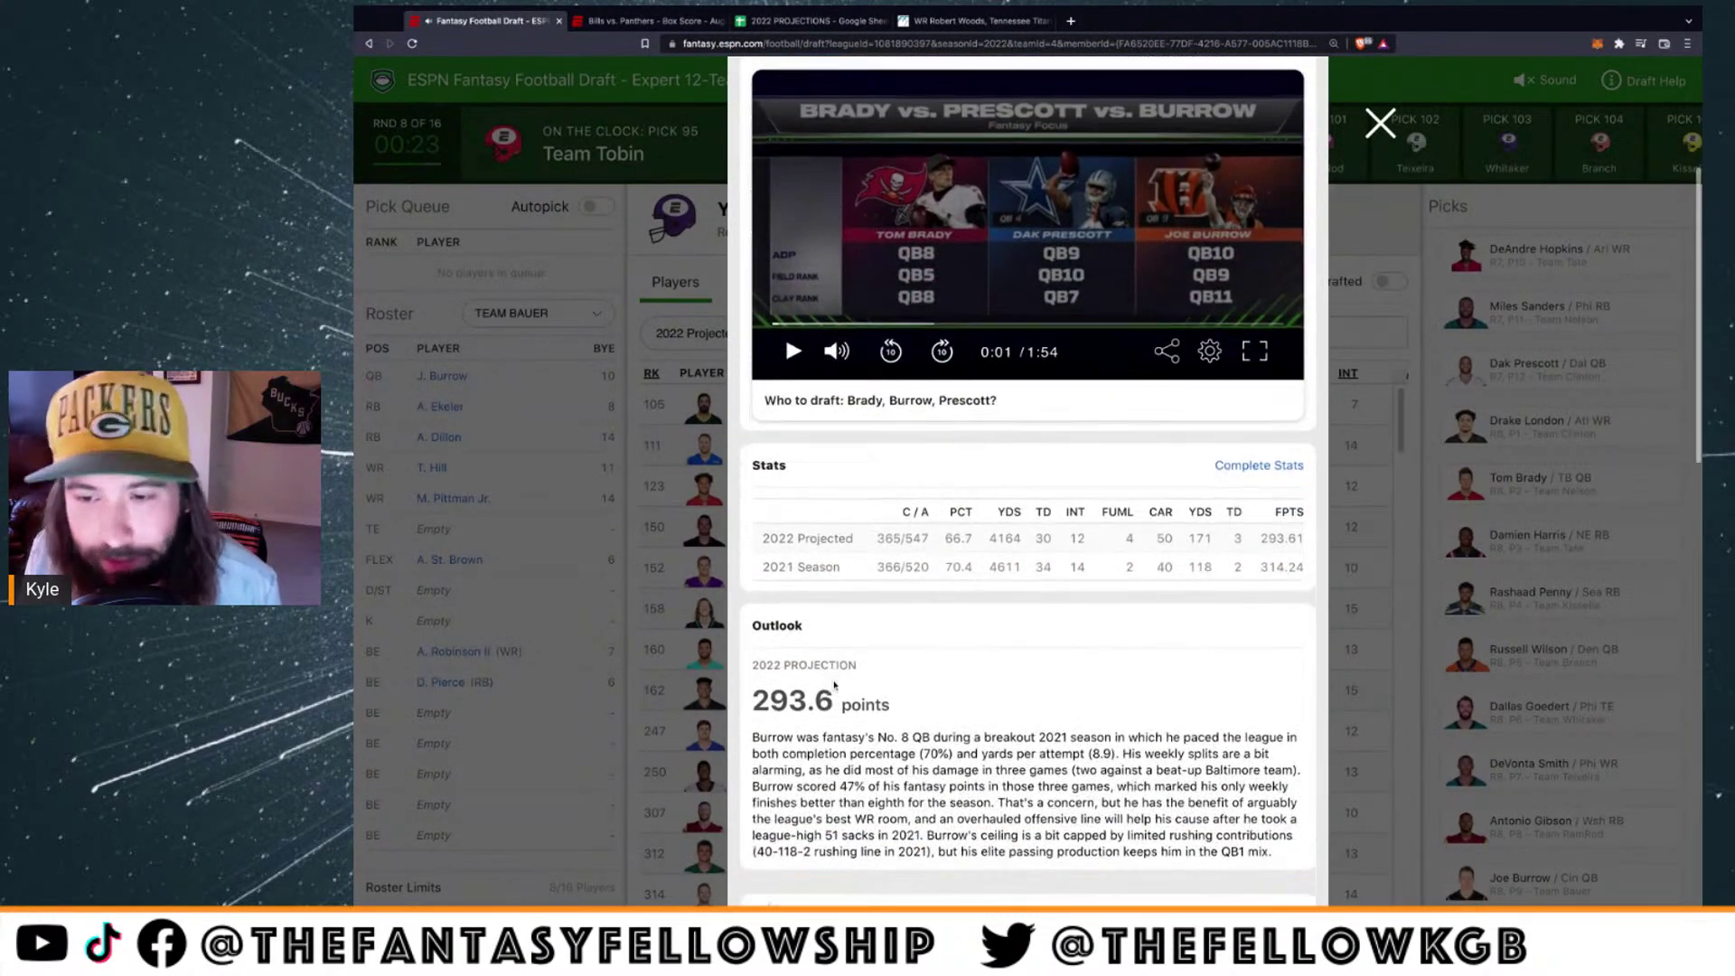
pyautogui.scroll(-1, 836, 685)
pyautogui.scroll(-6, 1009, 636)
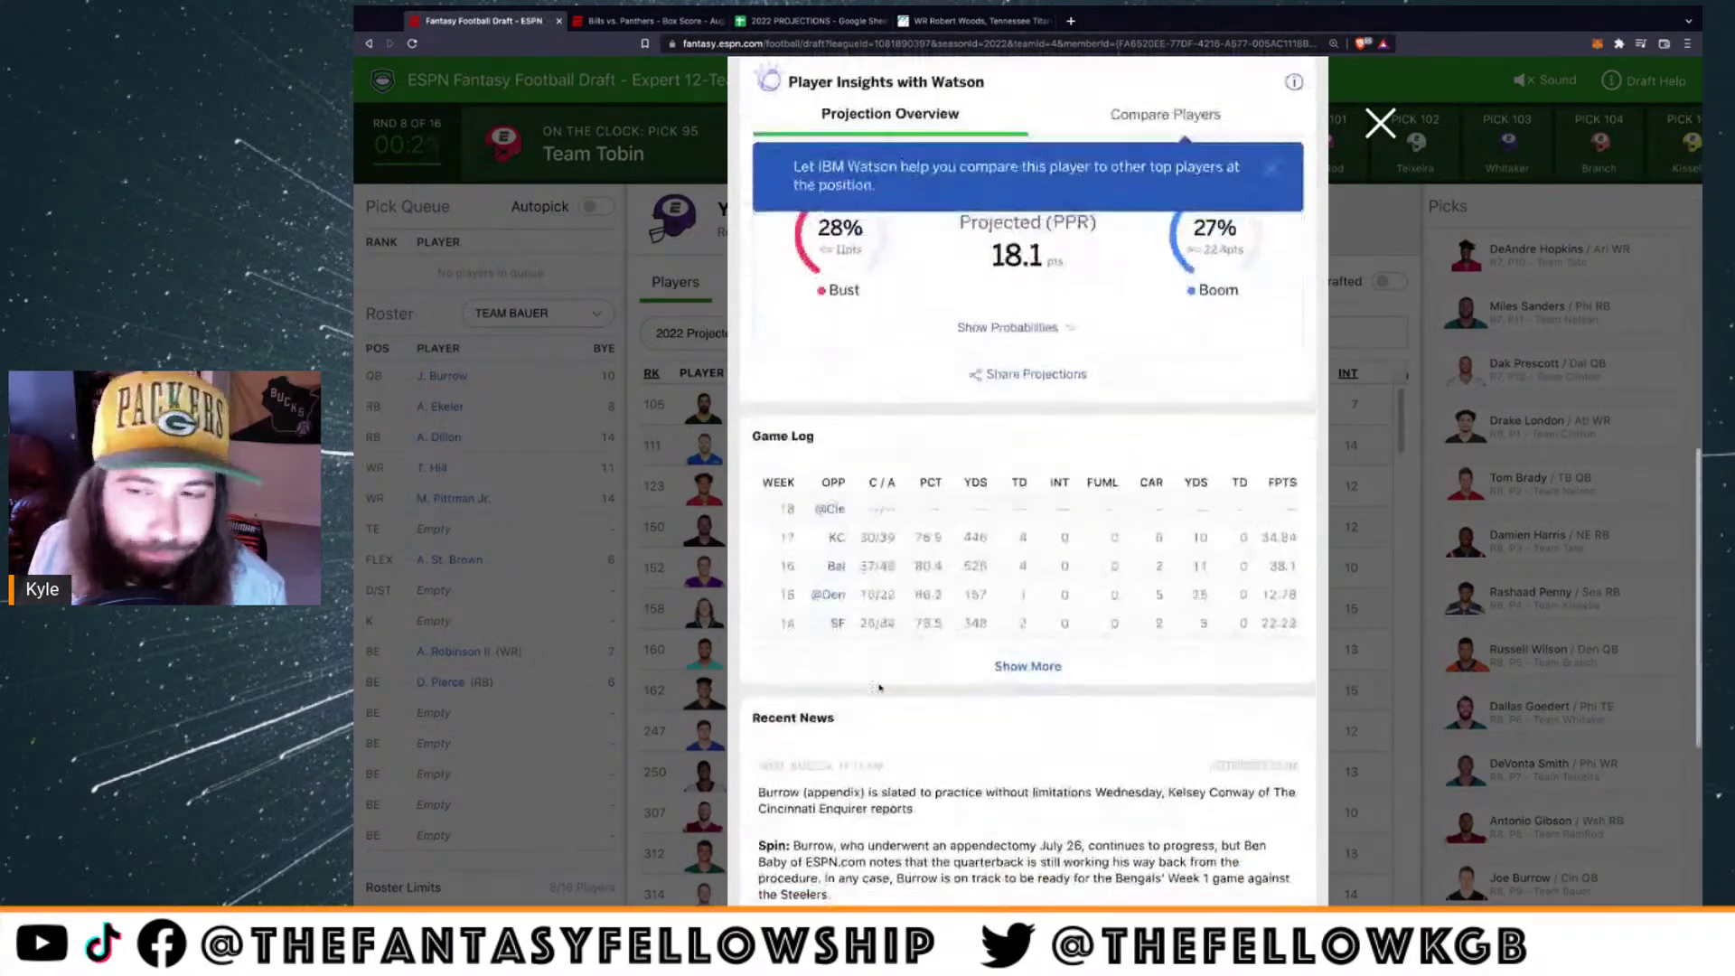
pyautogui.click(1023, 595)
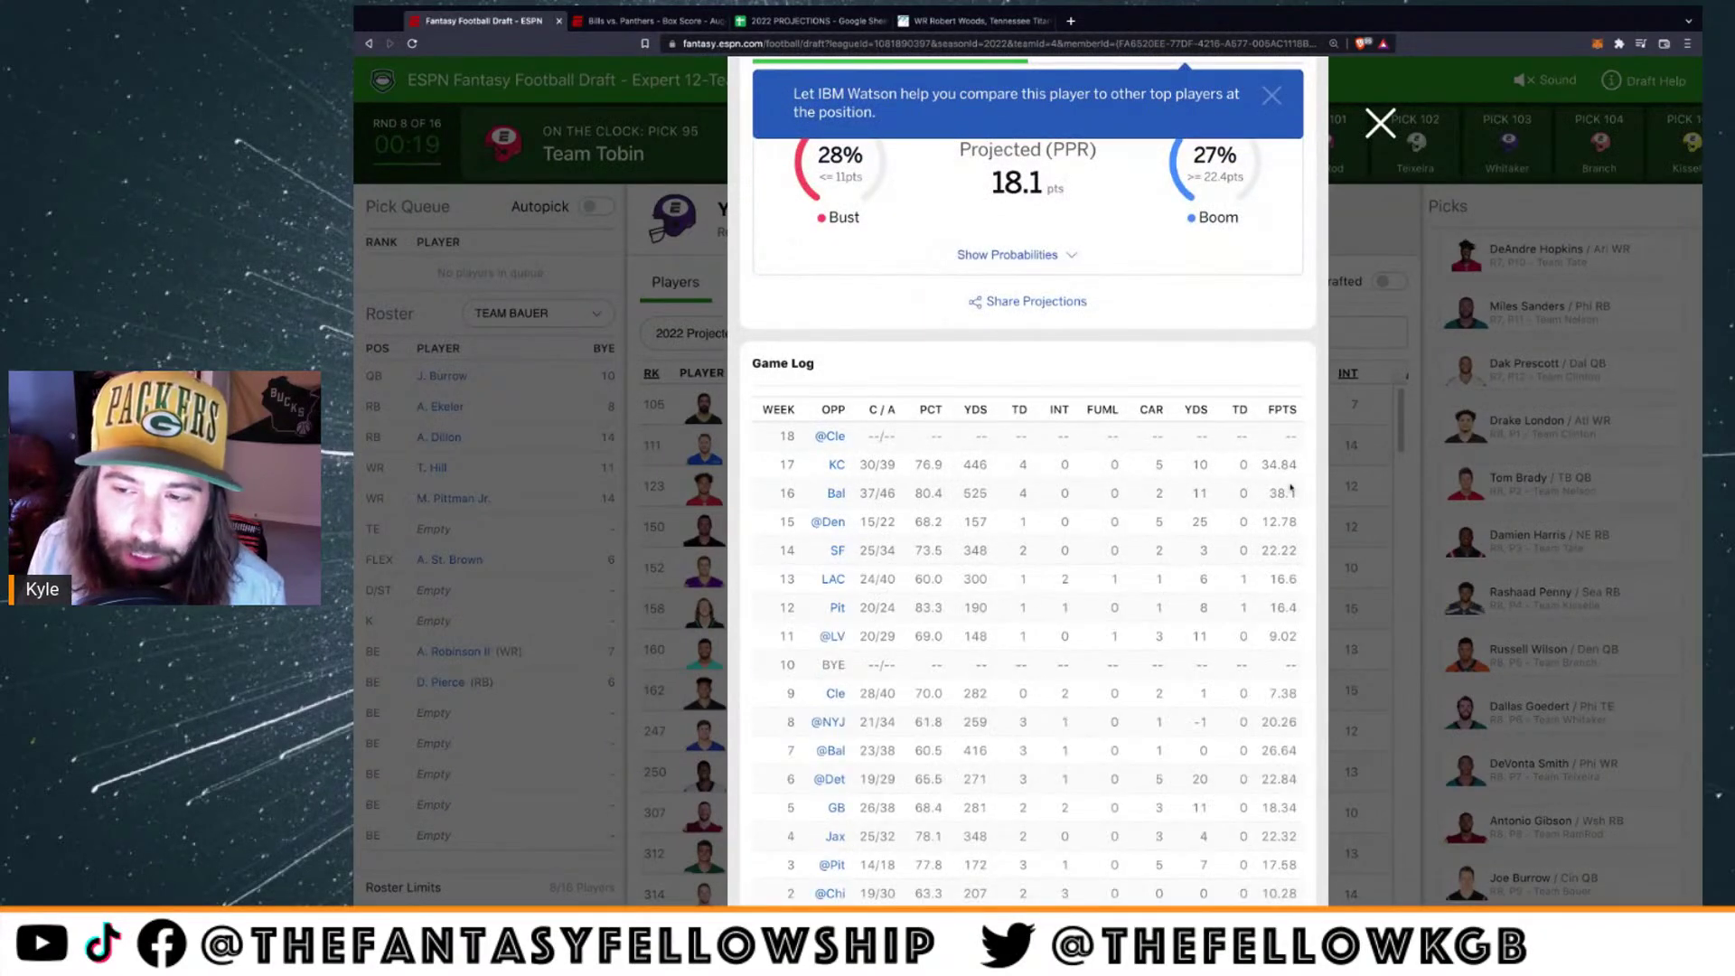
pyautogui.scroll(-1, 1221, 443)
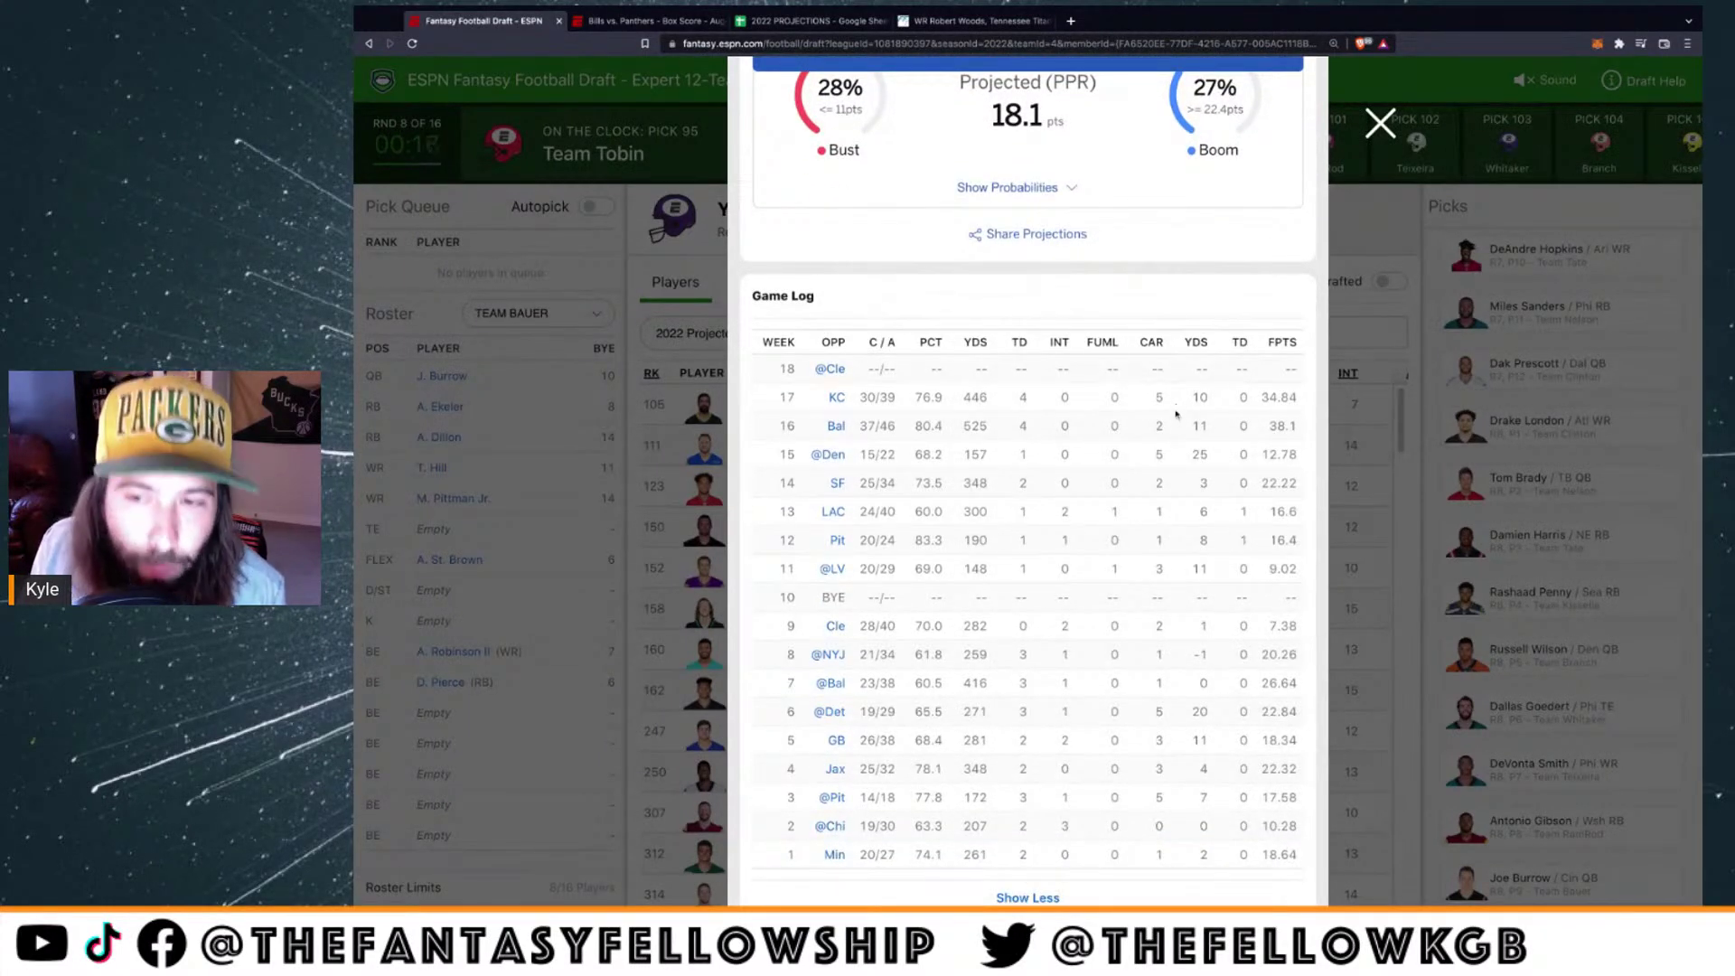
pyautogui.scroll(10, 1169, 674)
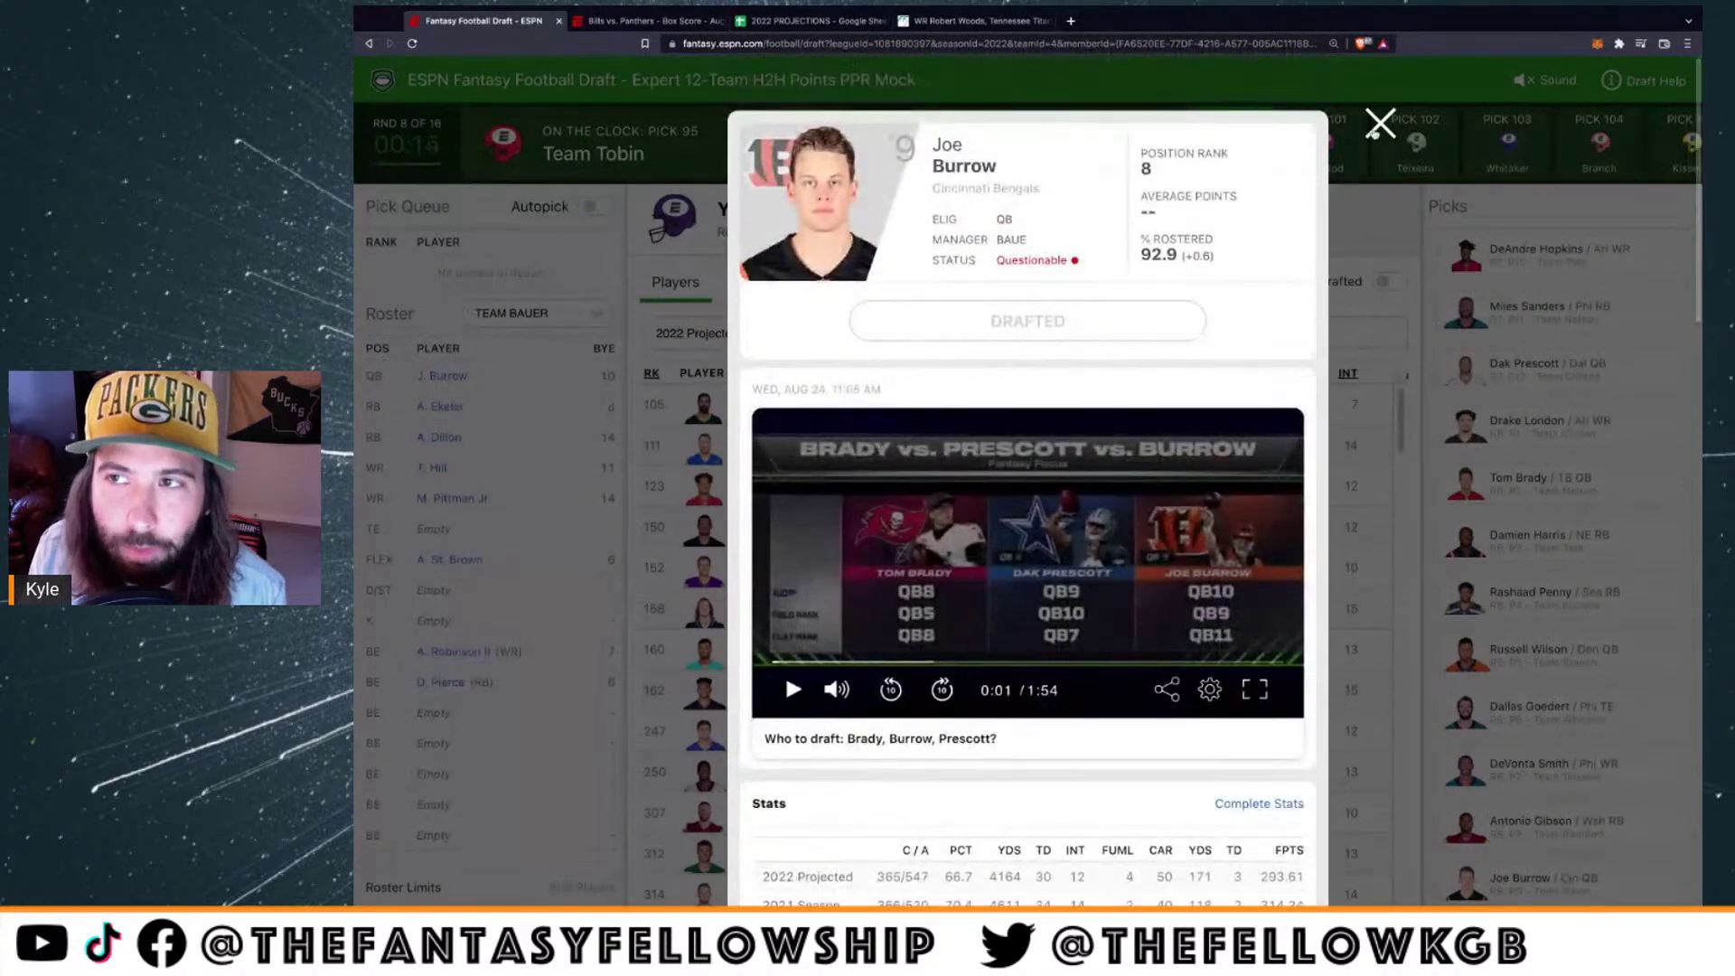
pyautogui.click(1380, 123)
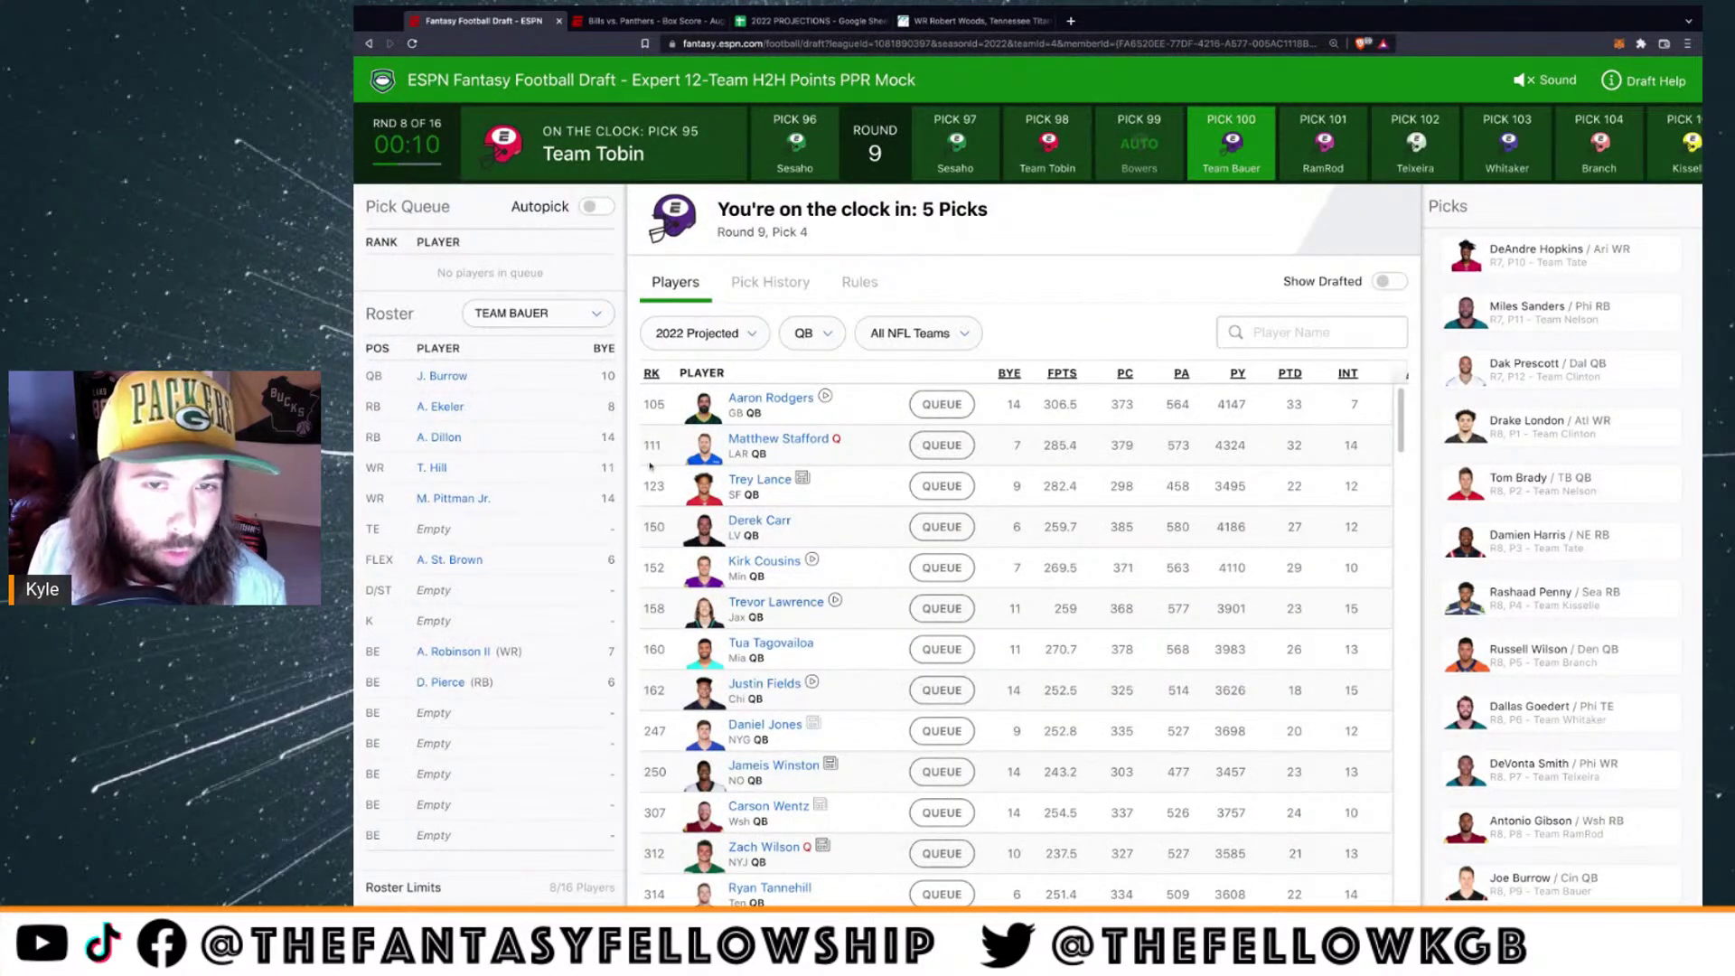
# Check all positions and the available tight ends, and queue the wide receivers Chris Olave, Jakobi Meyers and Russell Gage
pyautogui.click(808, 344)
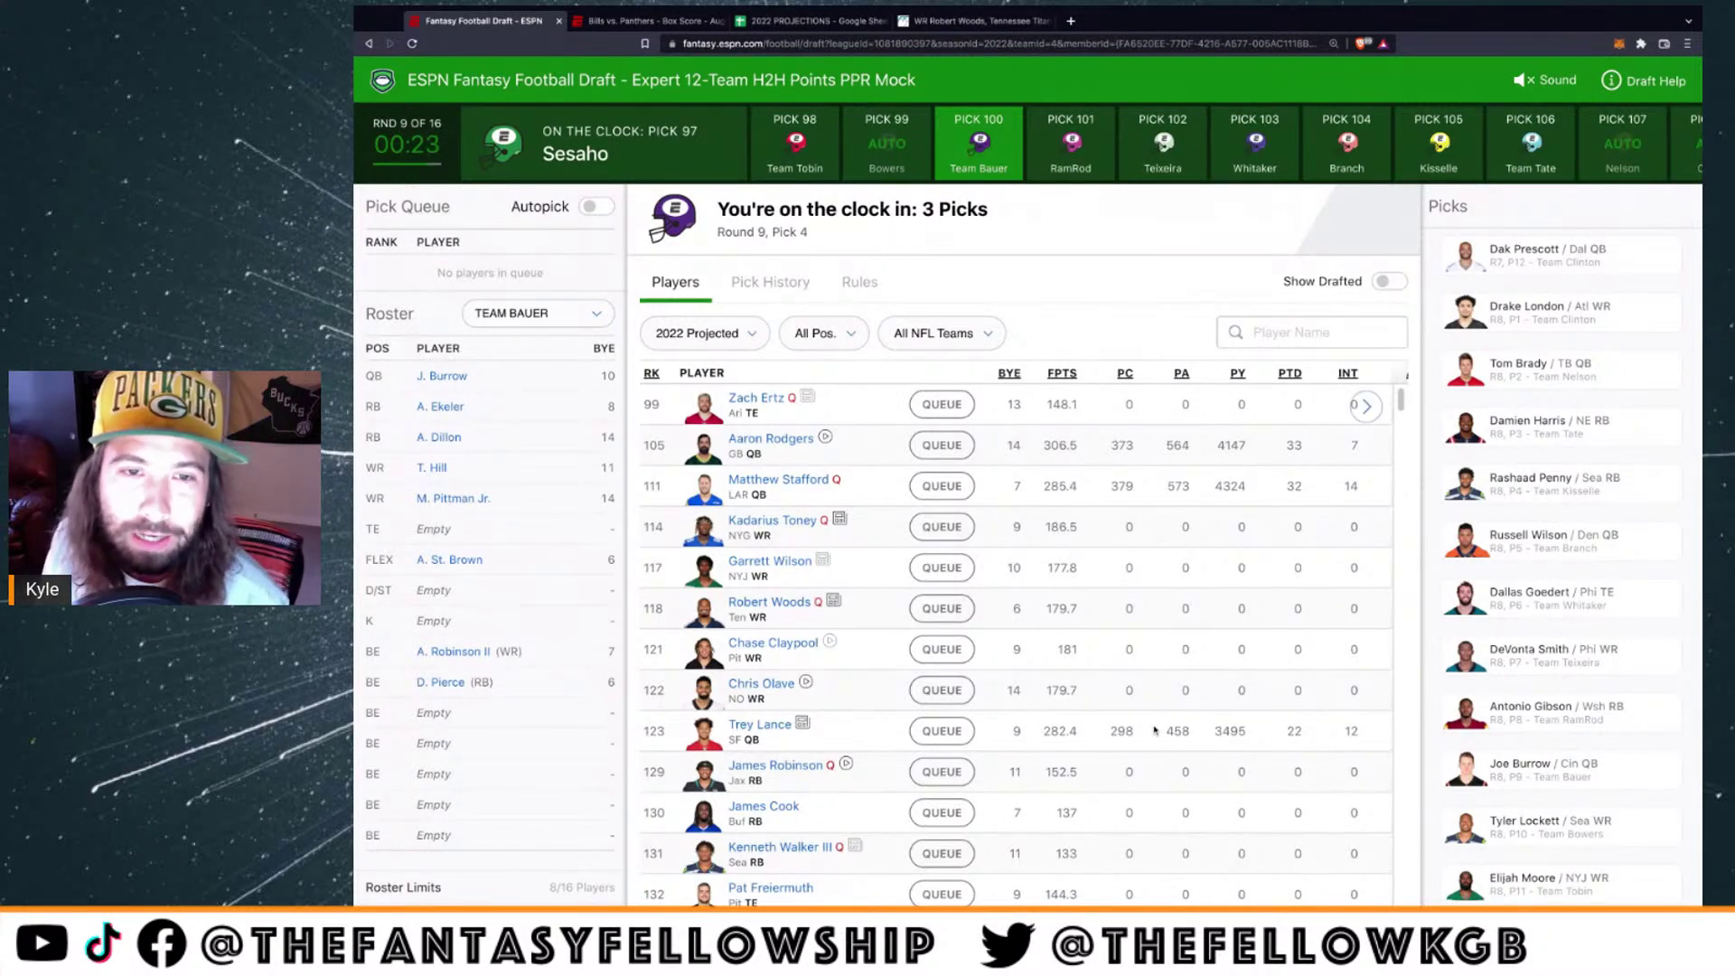
pyautogui.click(842, 343)
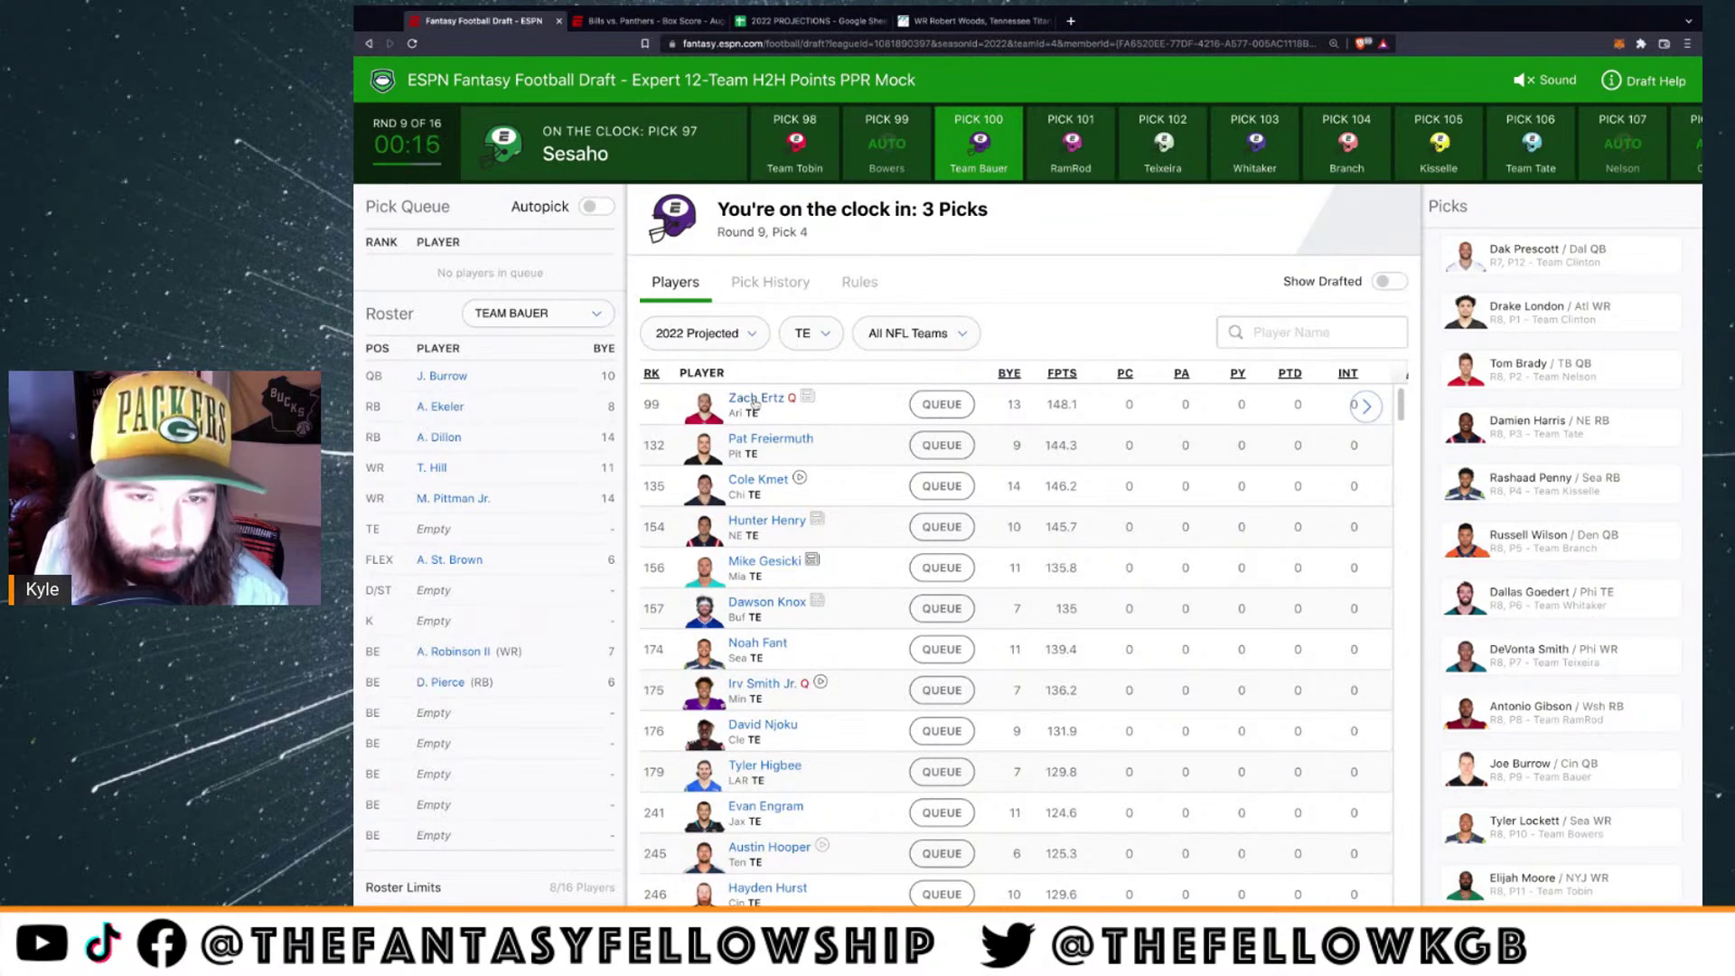
pyautogui.click(801, 348)
pyautogui.click(789, 376)
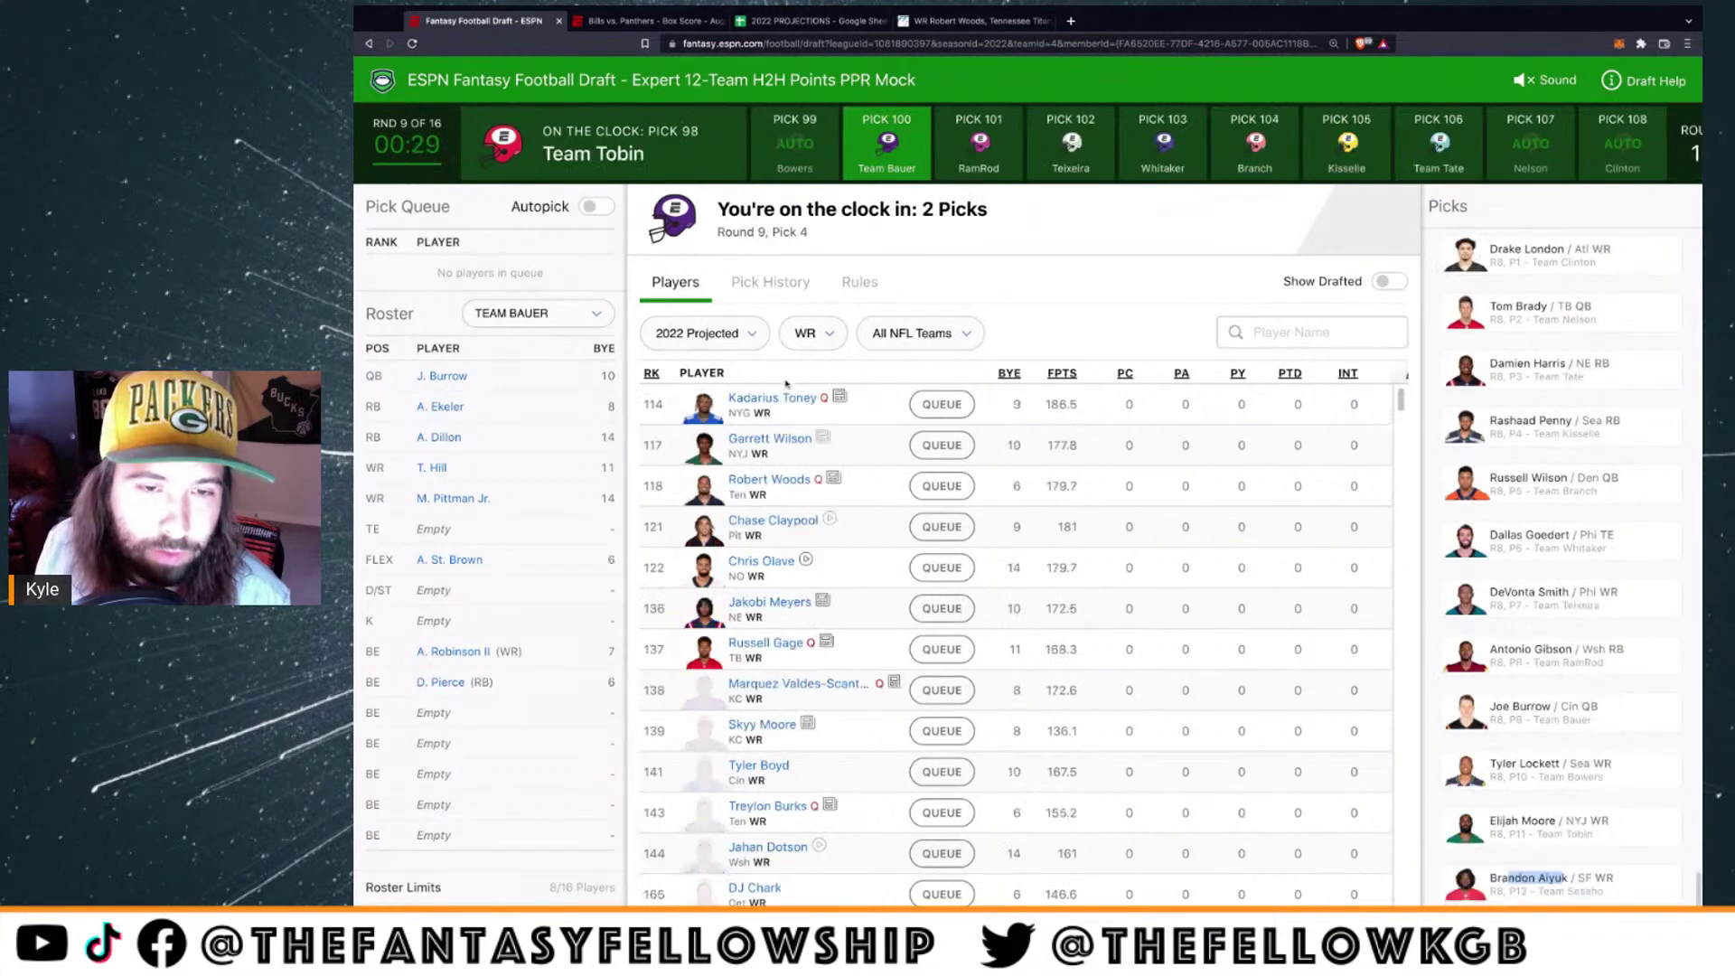
pyautogui.click(931, 567)
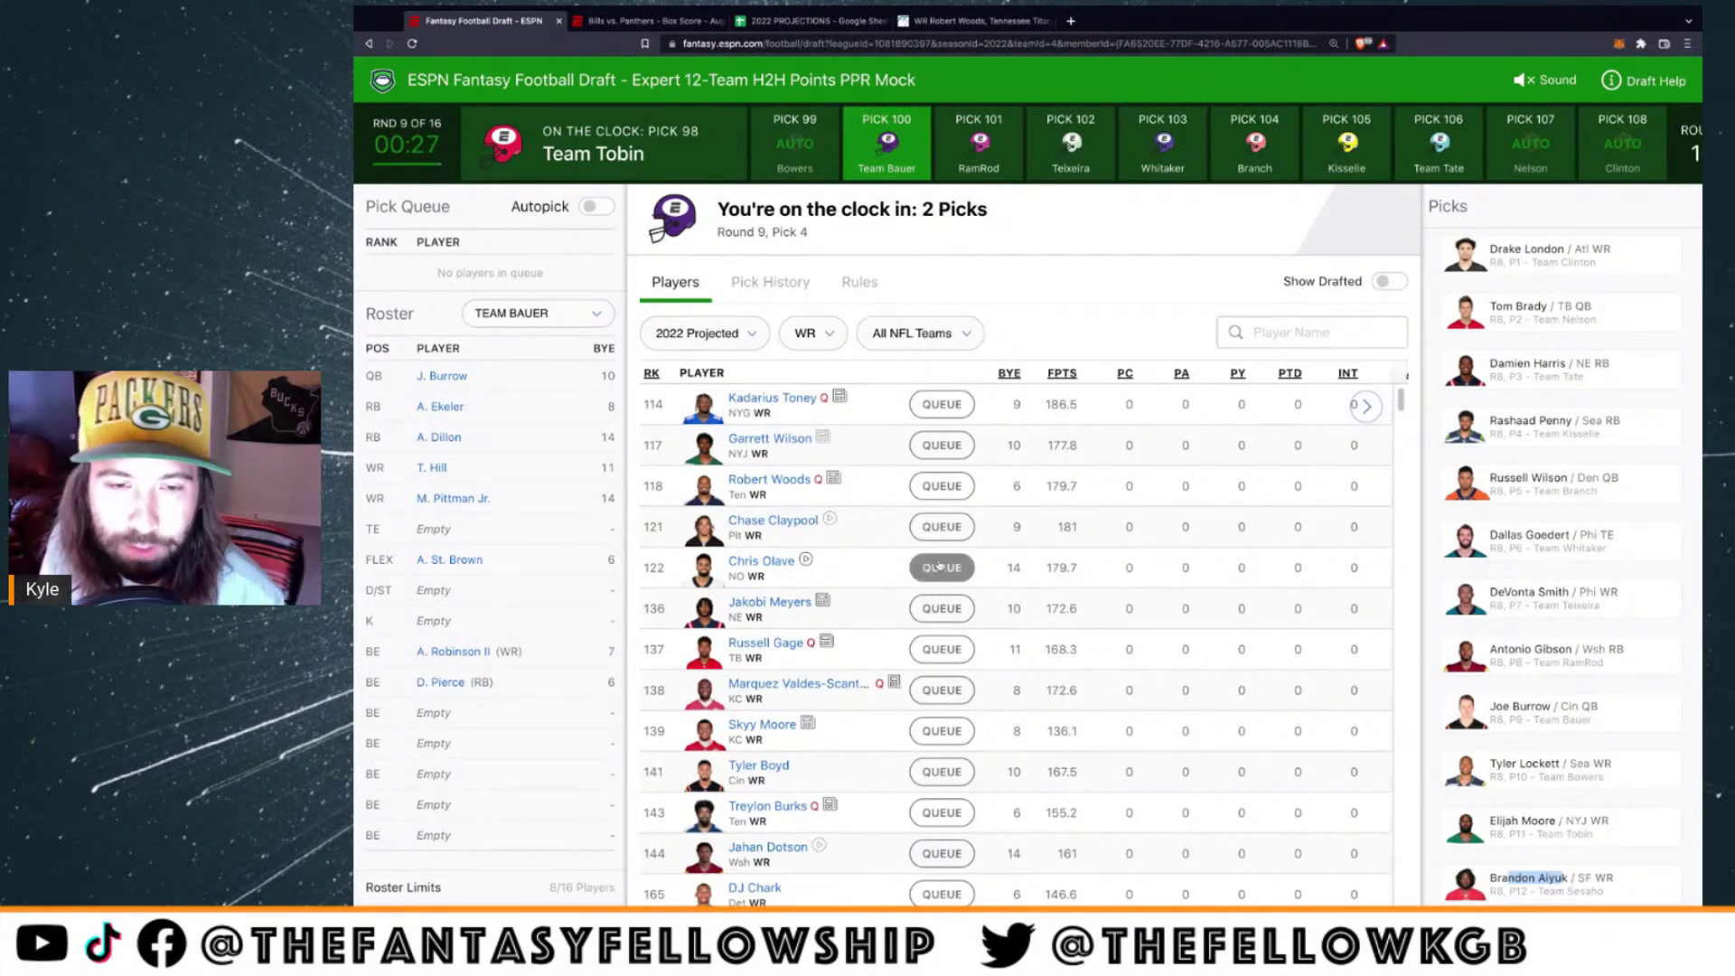
pyautogui.click(942, 607)
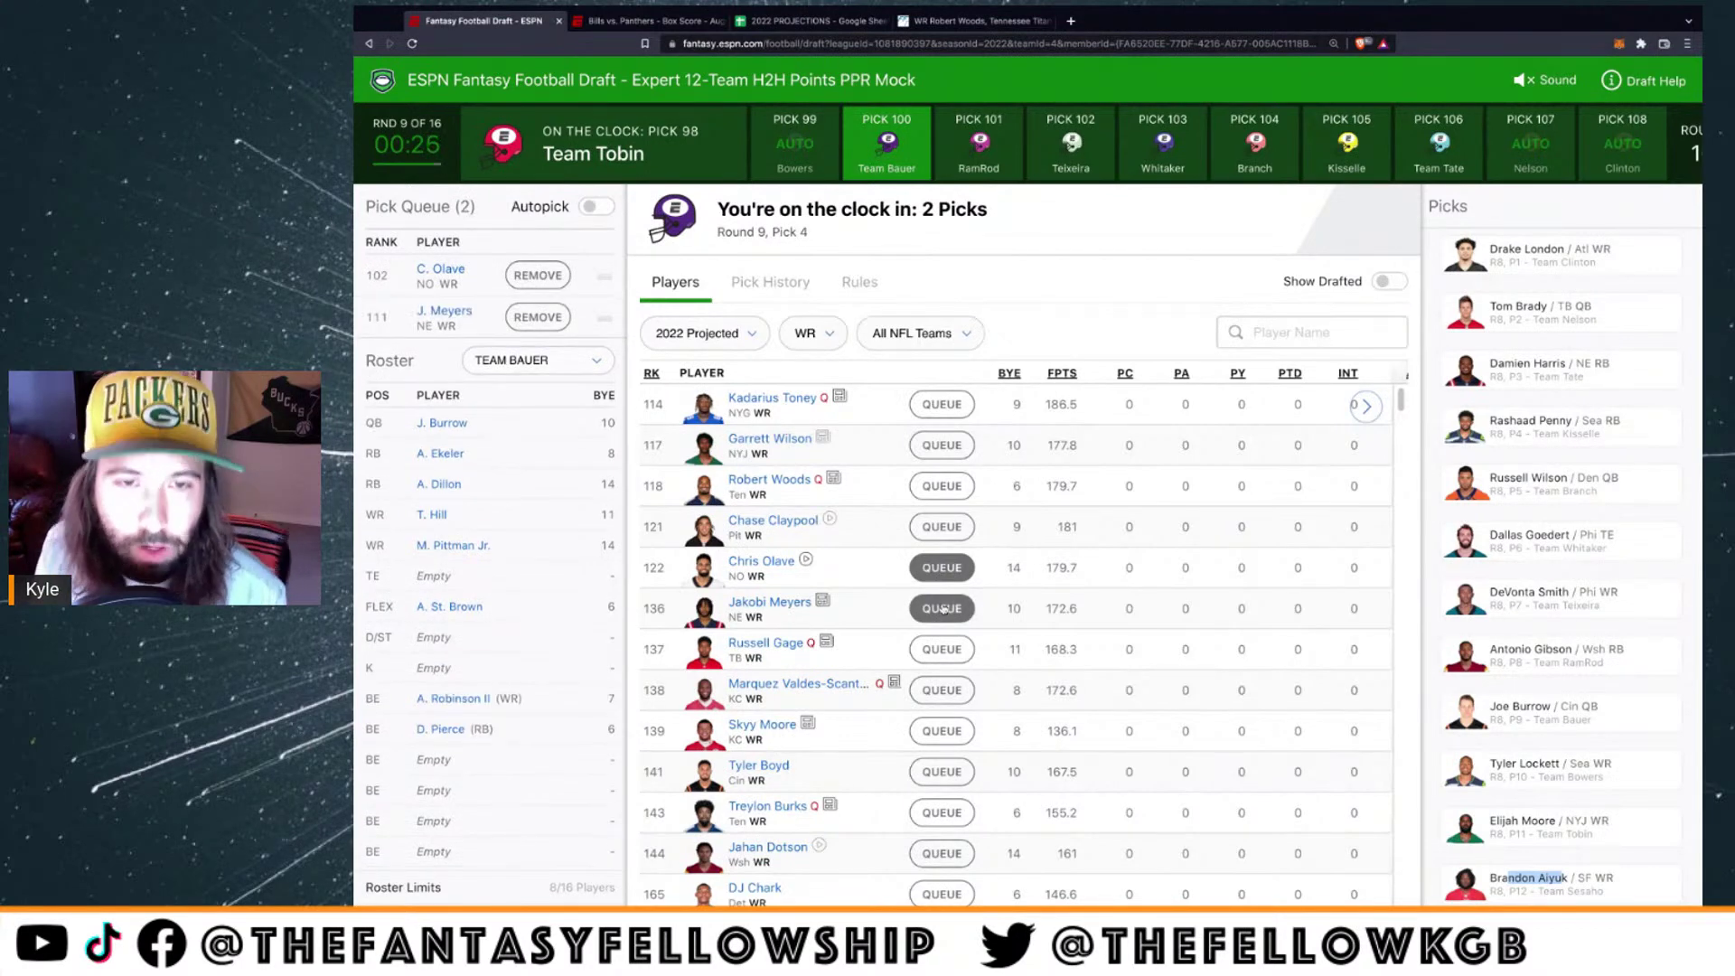
pyautogui.click(942, 649)
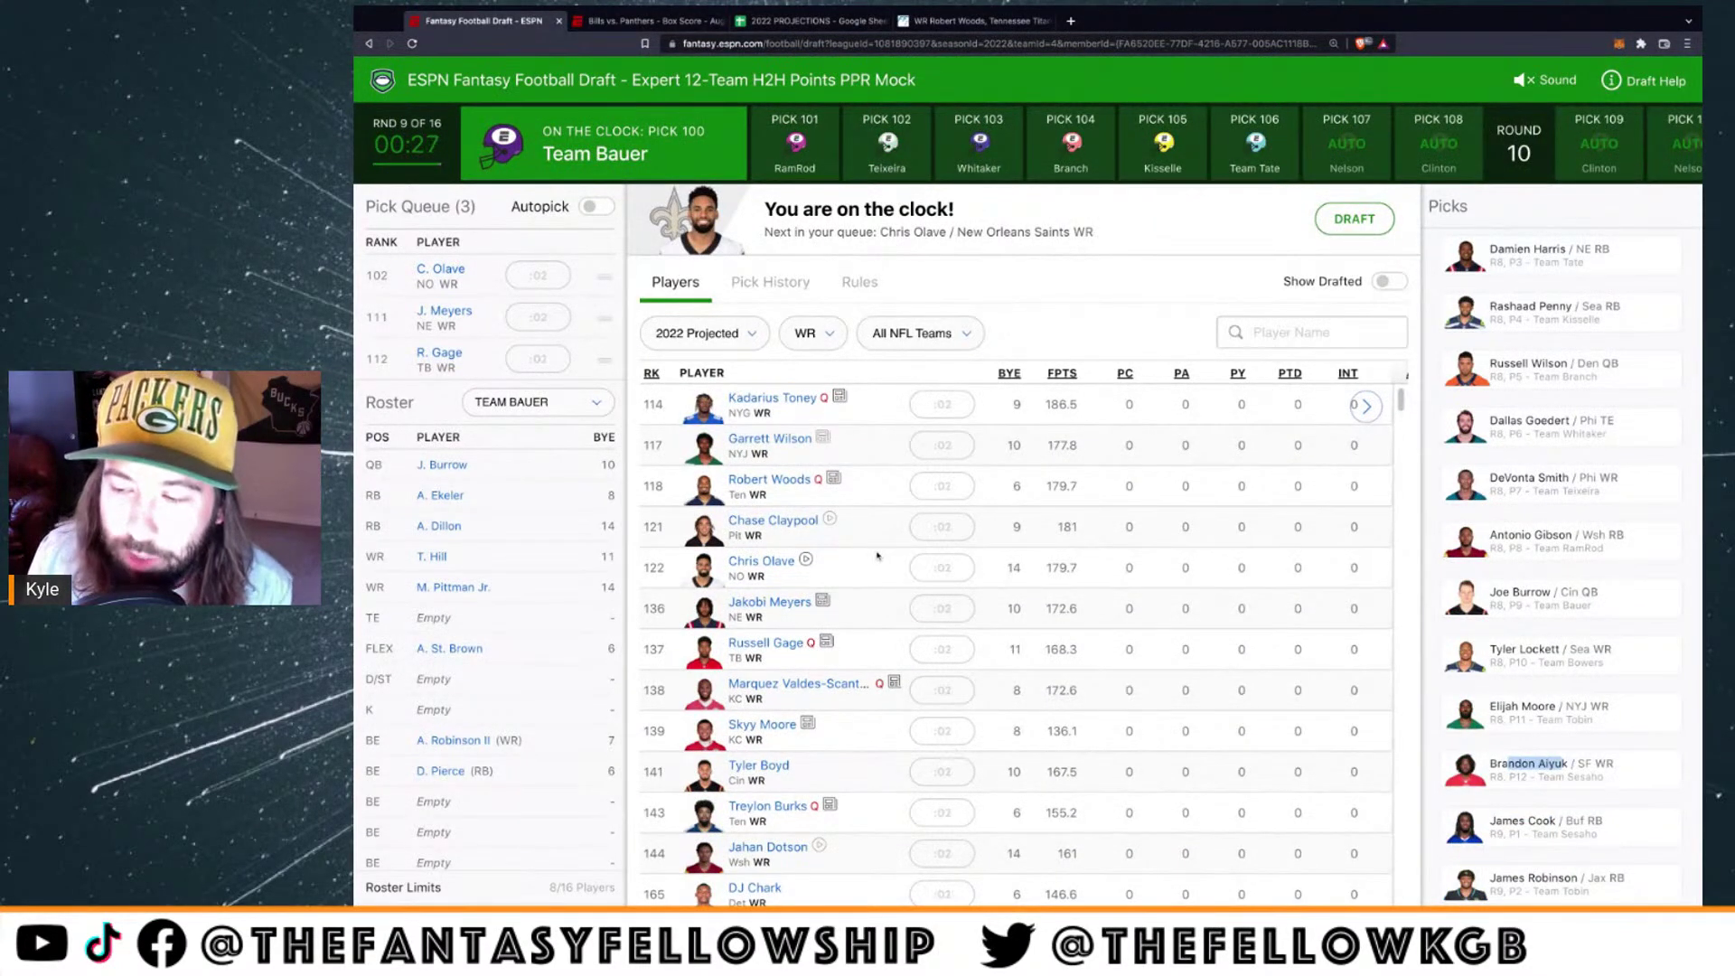
# Compare the available running backs, quarterbacks and tight ends, and draft Chris Olave from the all-positions list with the round 9 pick
pyautogui.click(806, 348)
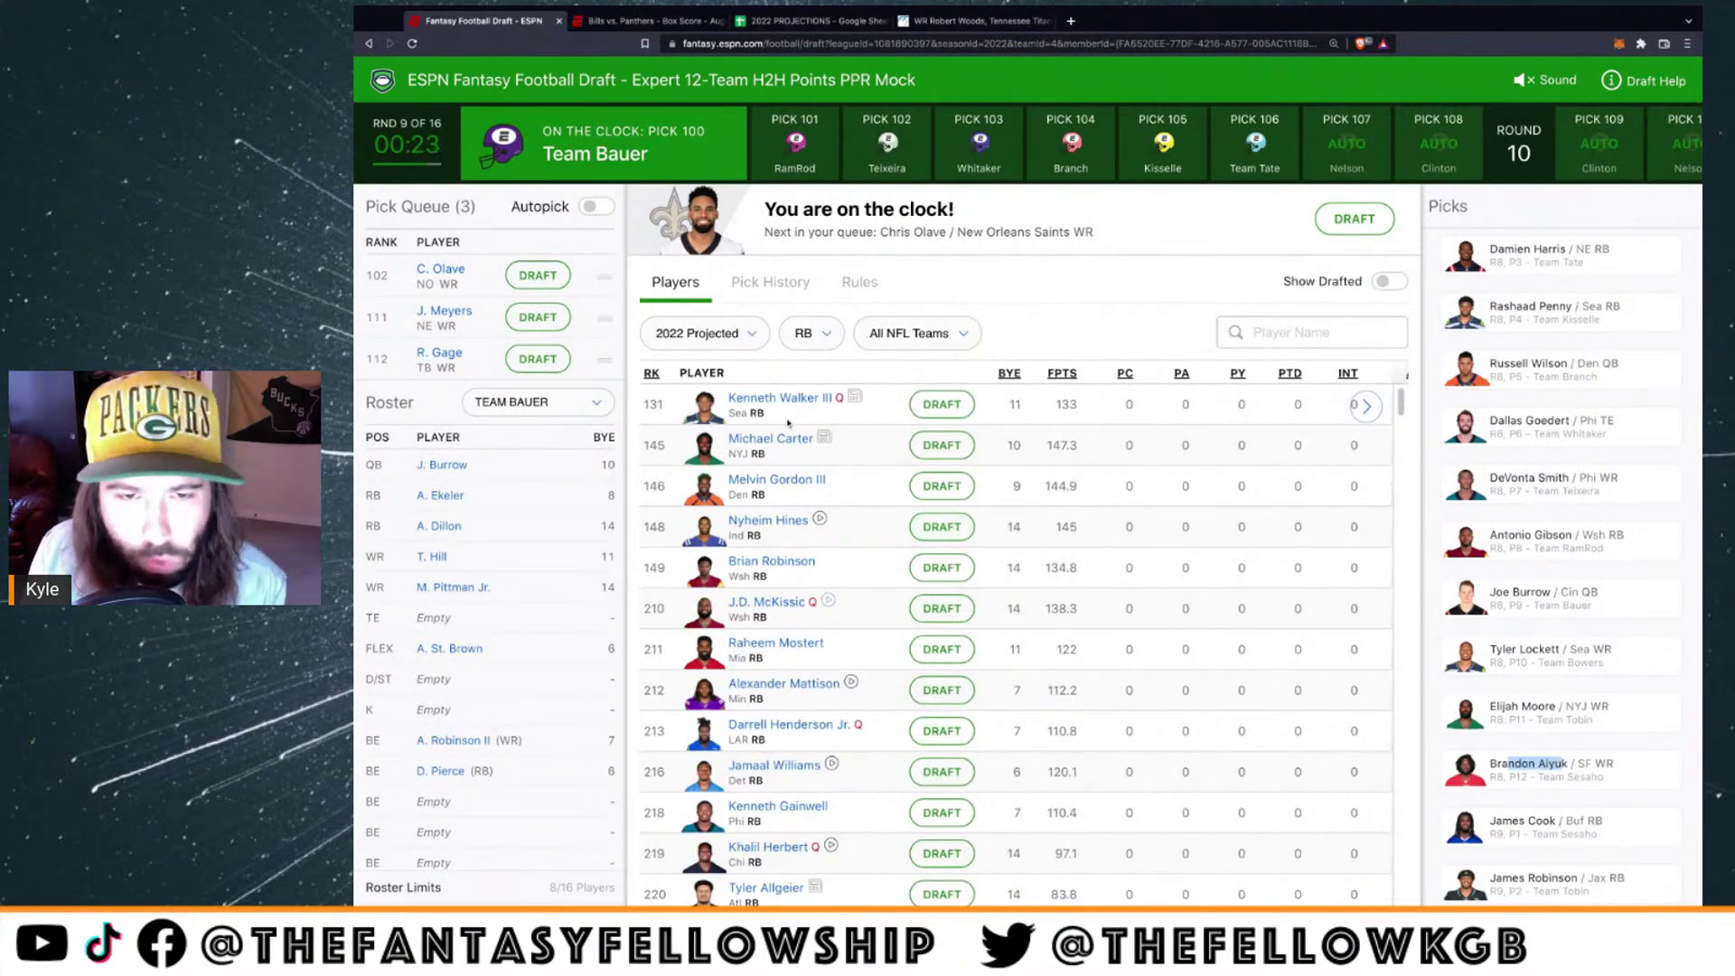
pyautogui.click(813, 339)
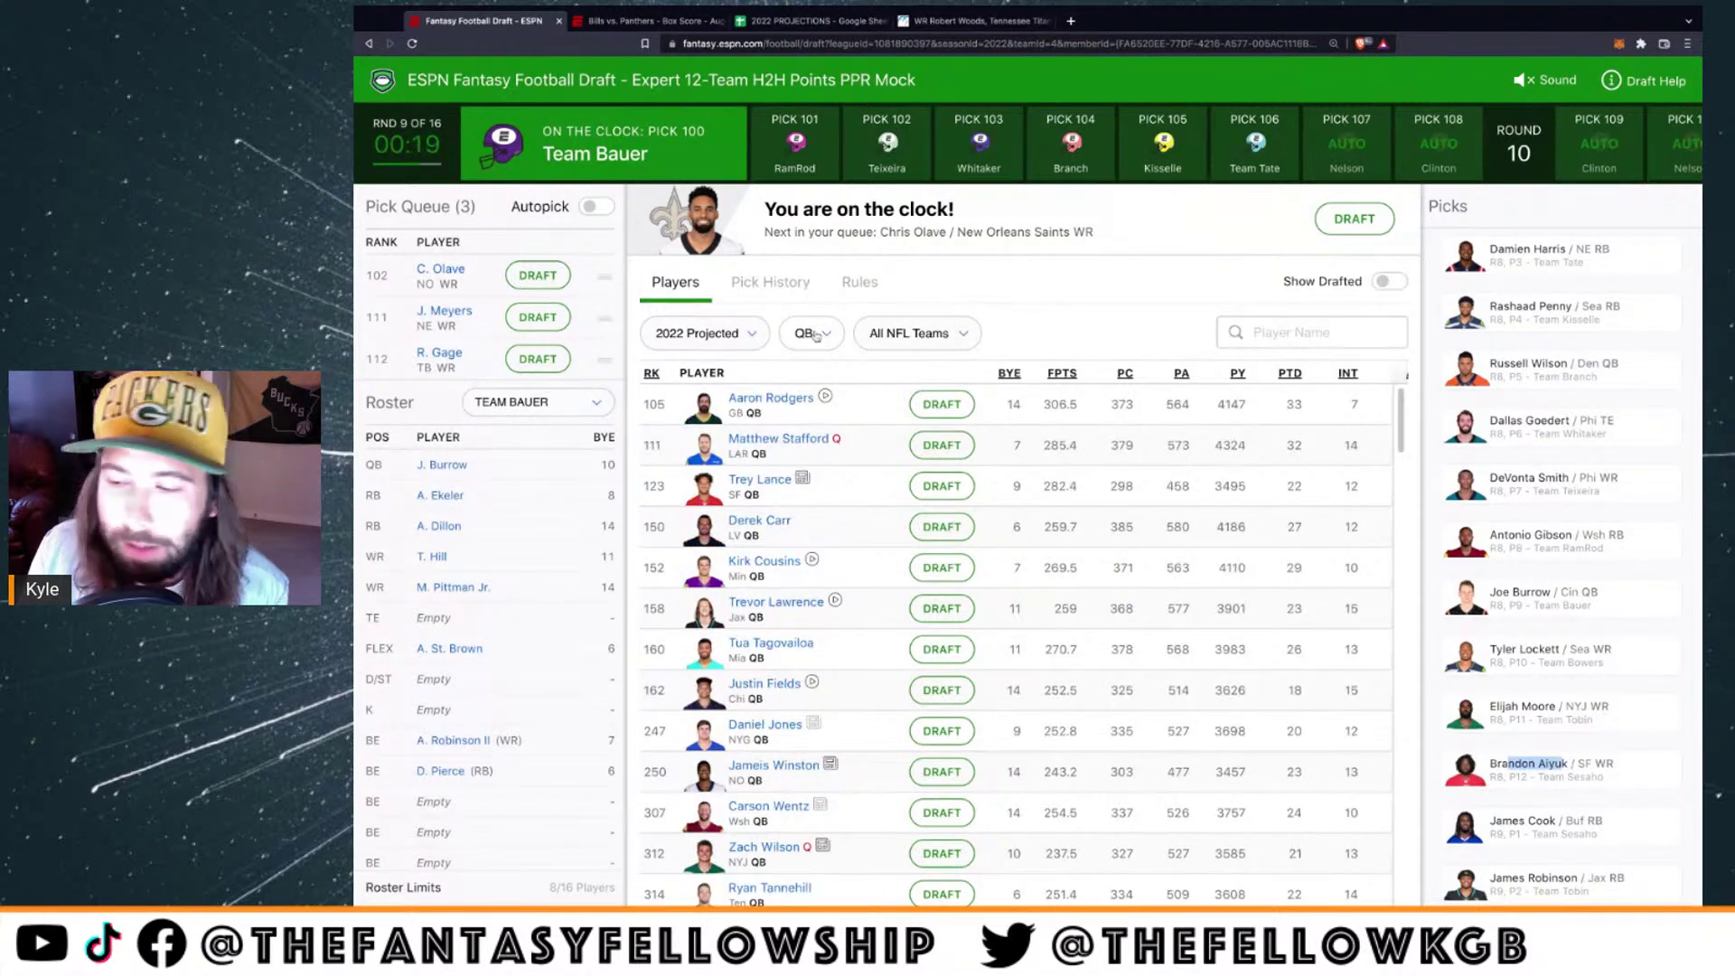
pyautogui.click(816, 336)
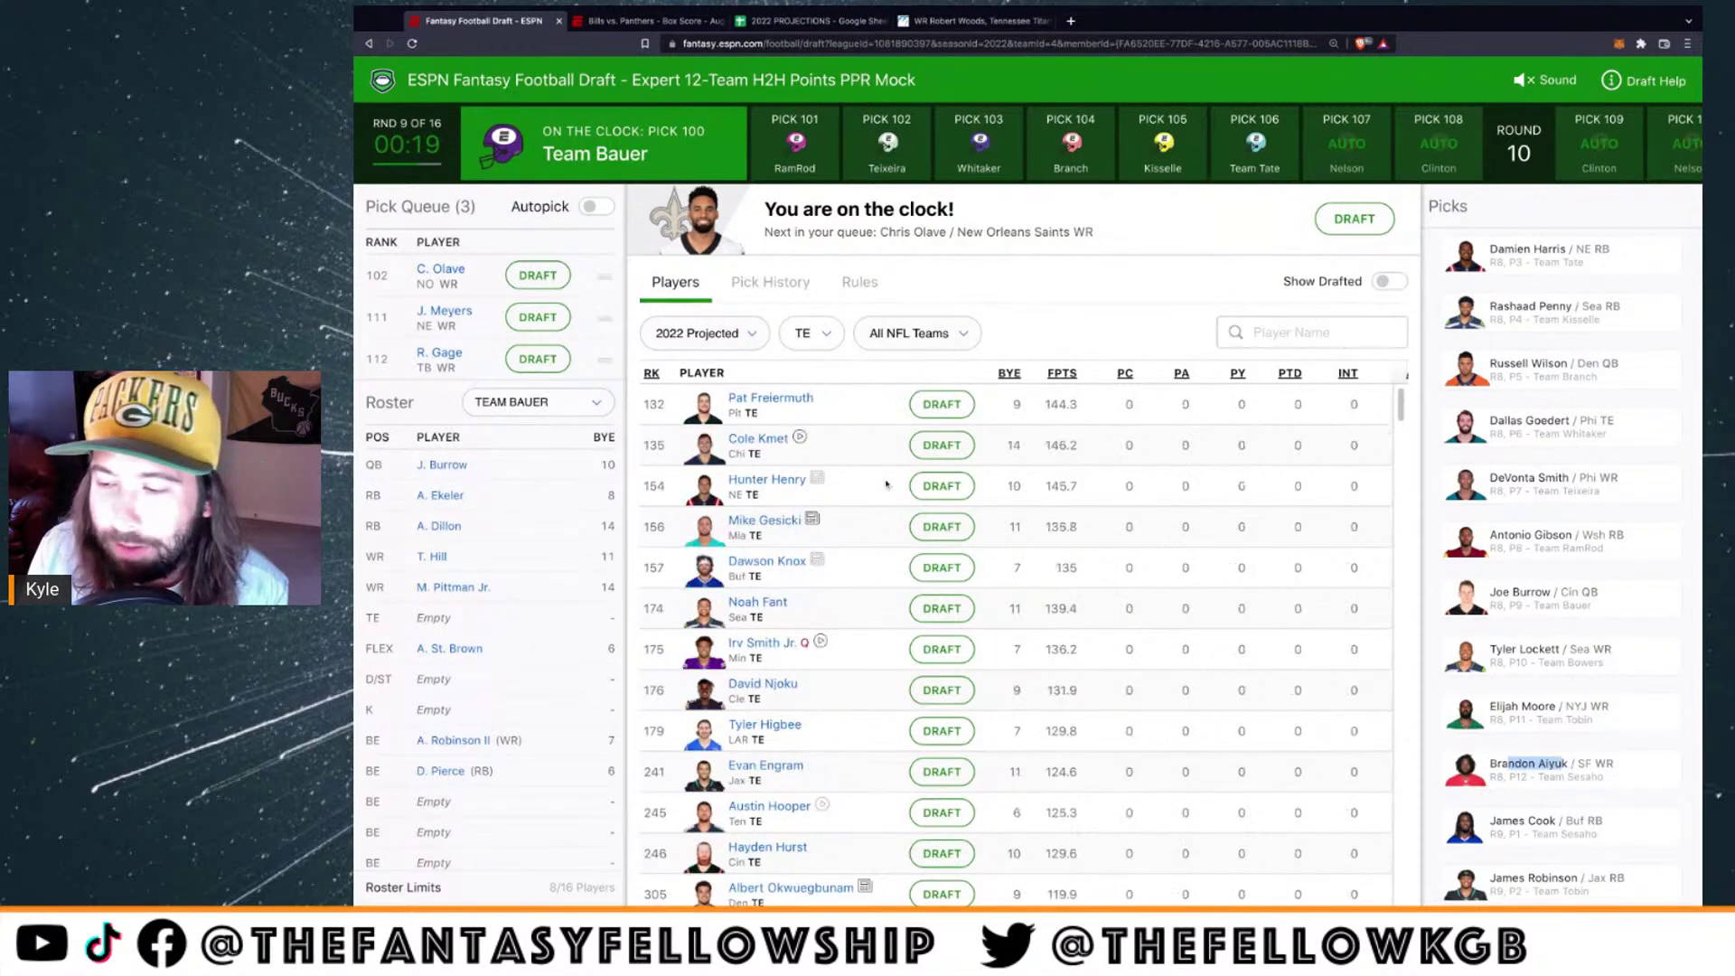
pyautogui.click(803, 336)
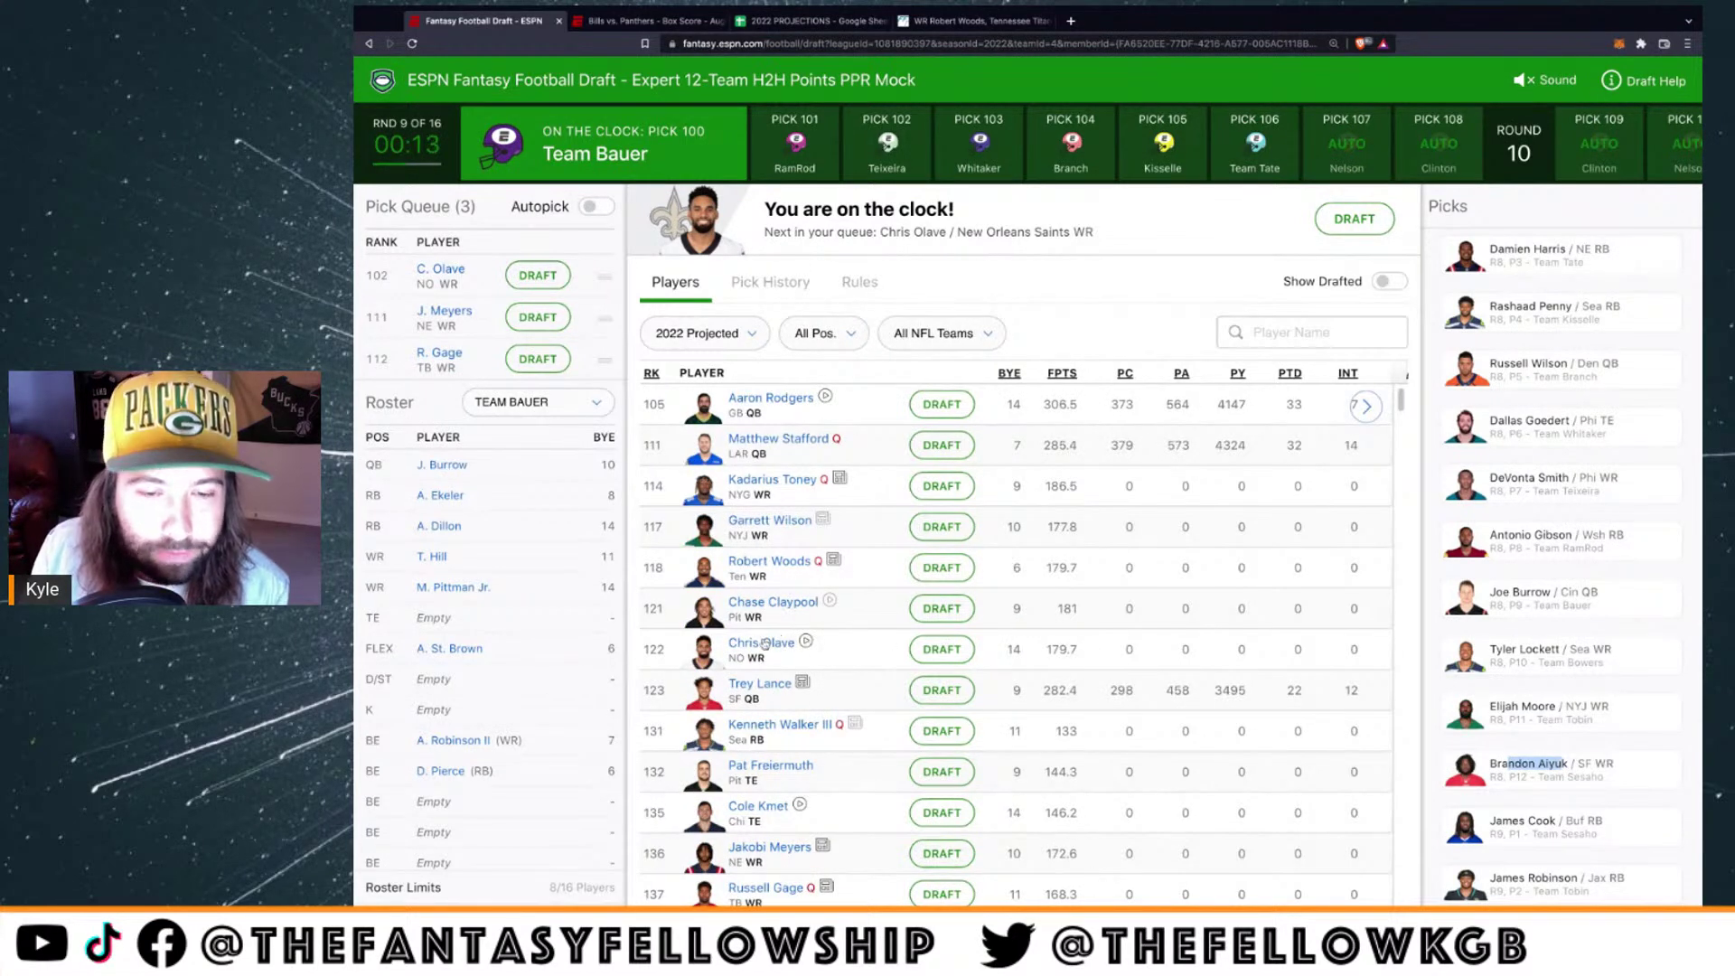
pyautogui.click(930, 649)
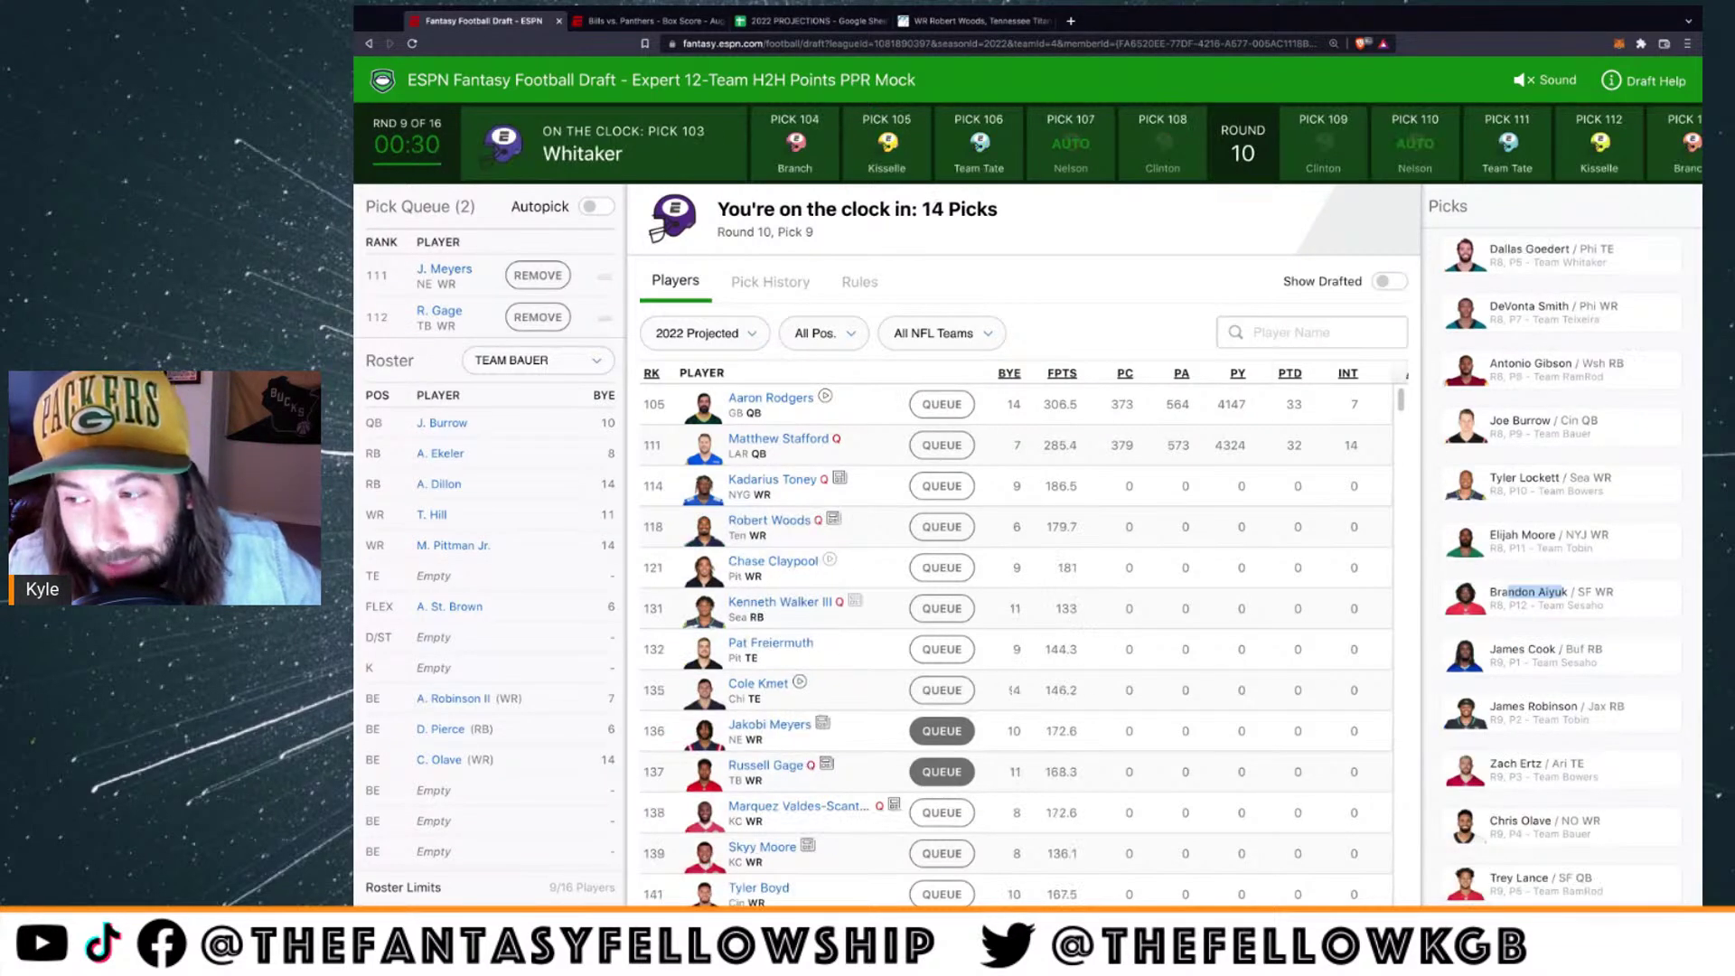
pyautogui.click(1628, 573)
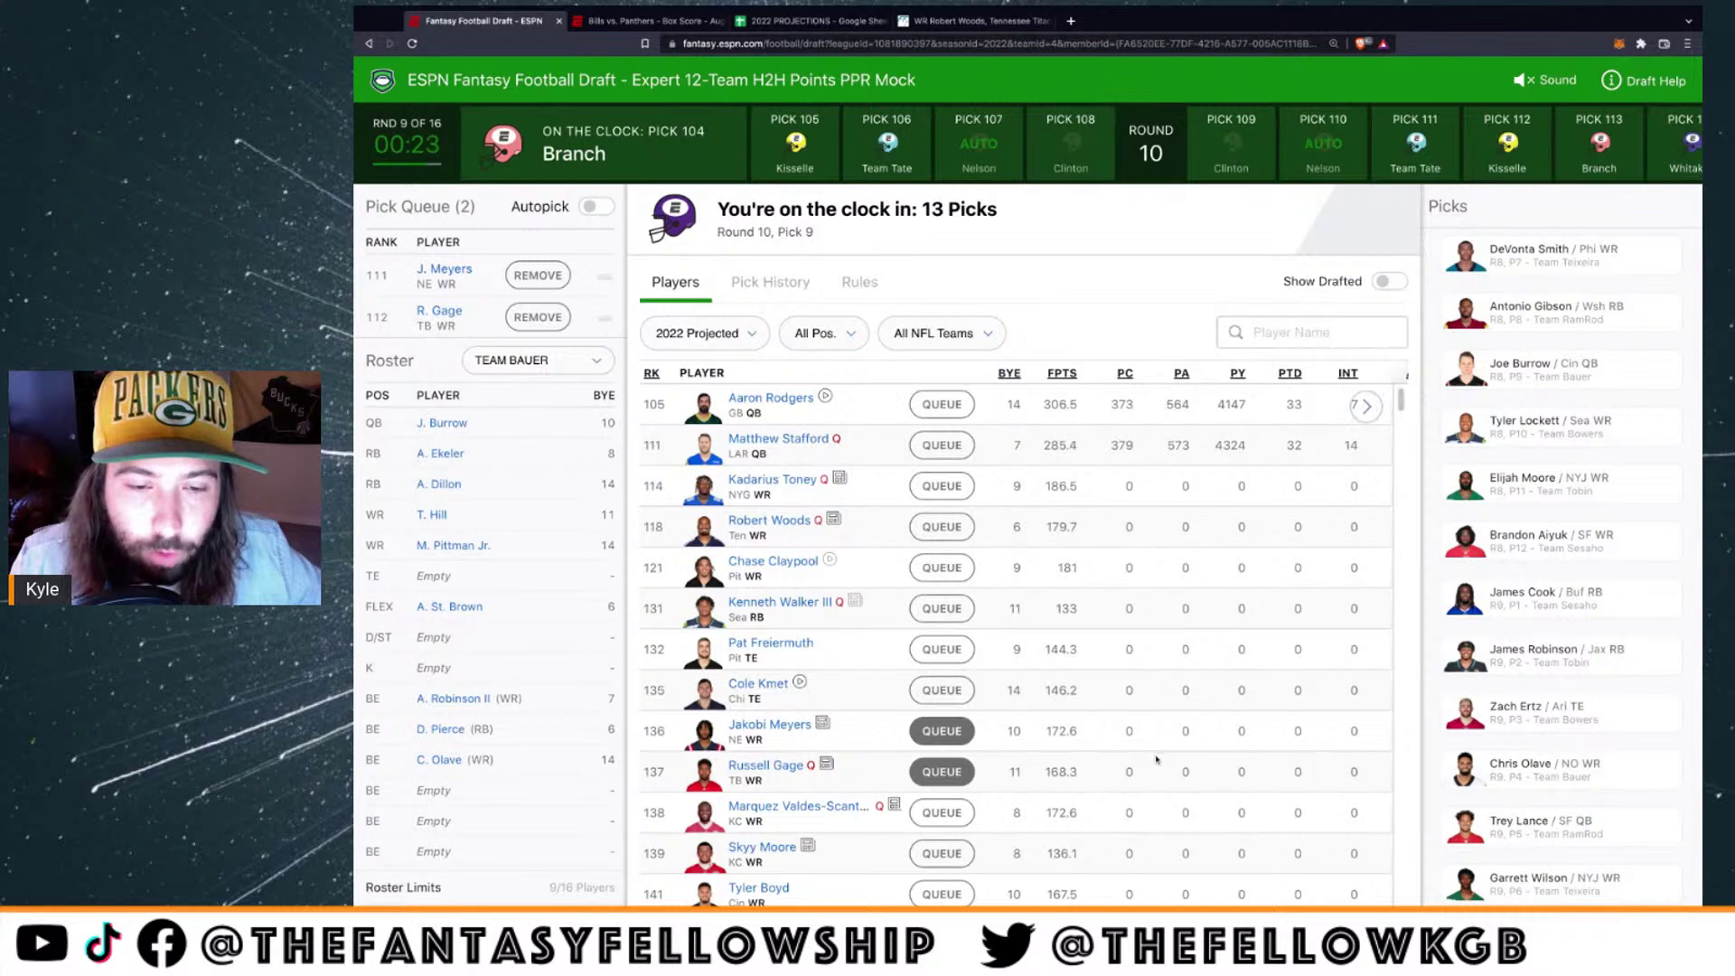
pyautogui.scroll(-1, 524, 779)
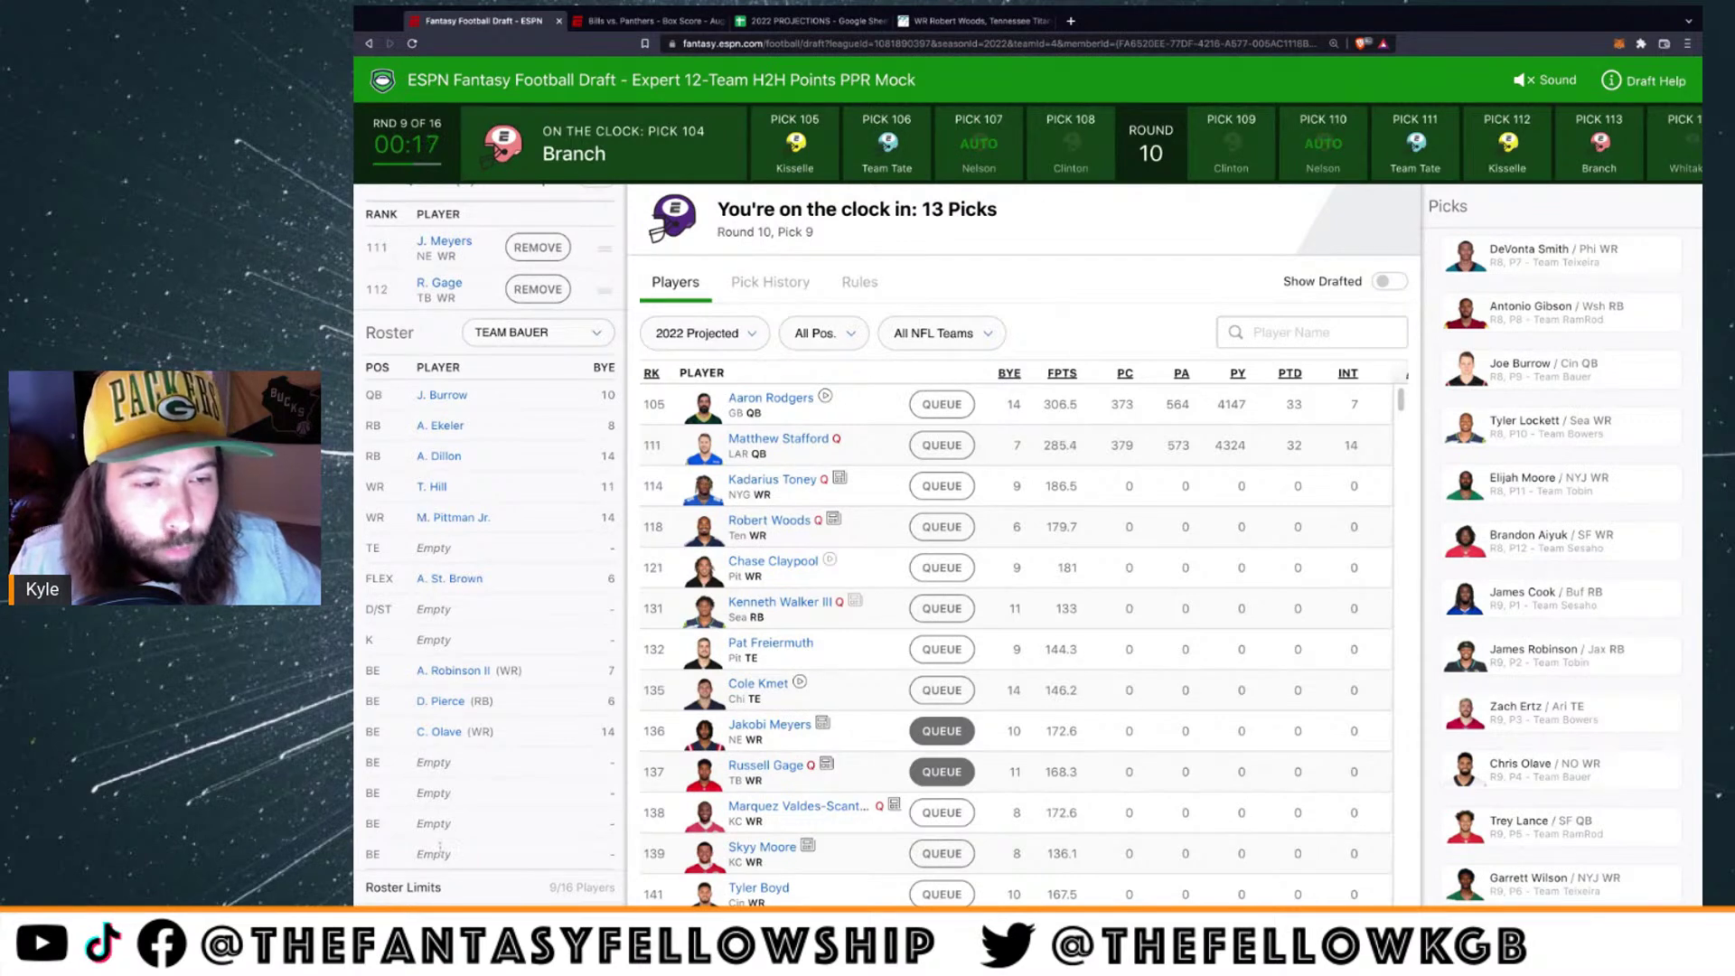
# List the available tight ends, examine Cole Kmet's player card with its stats, outlook and game log, and close it
pyautogui.scroll(1, 433, 777)
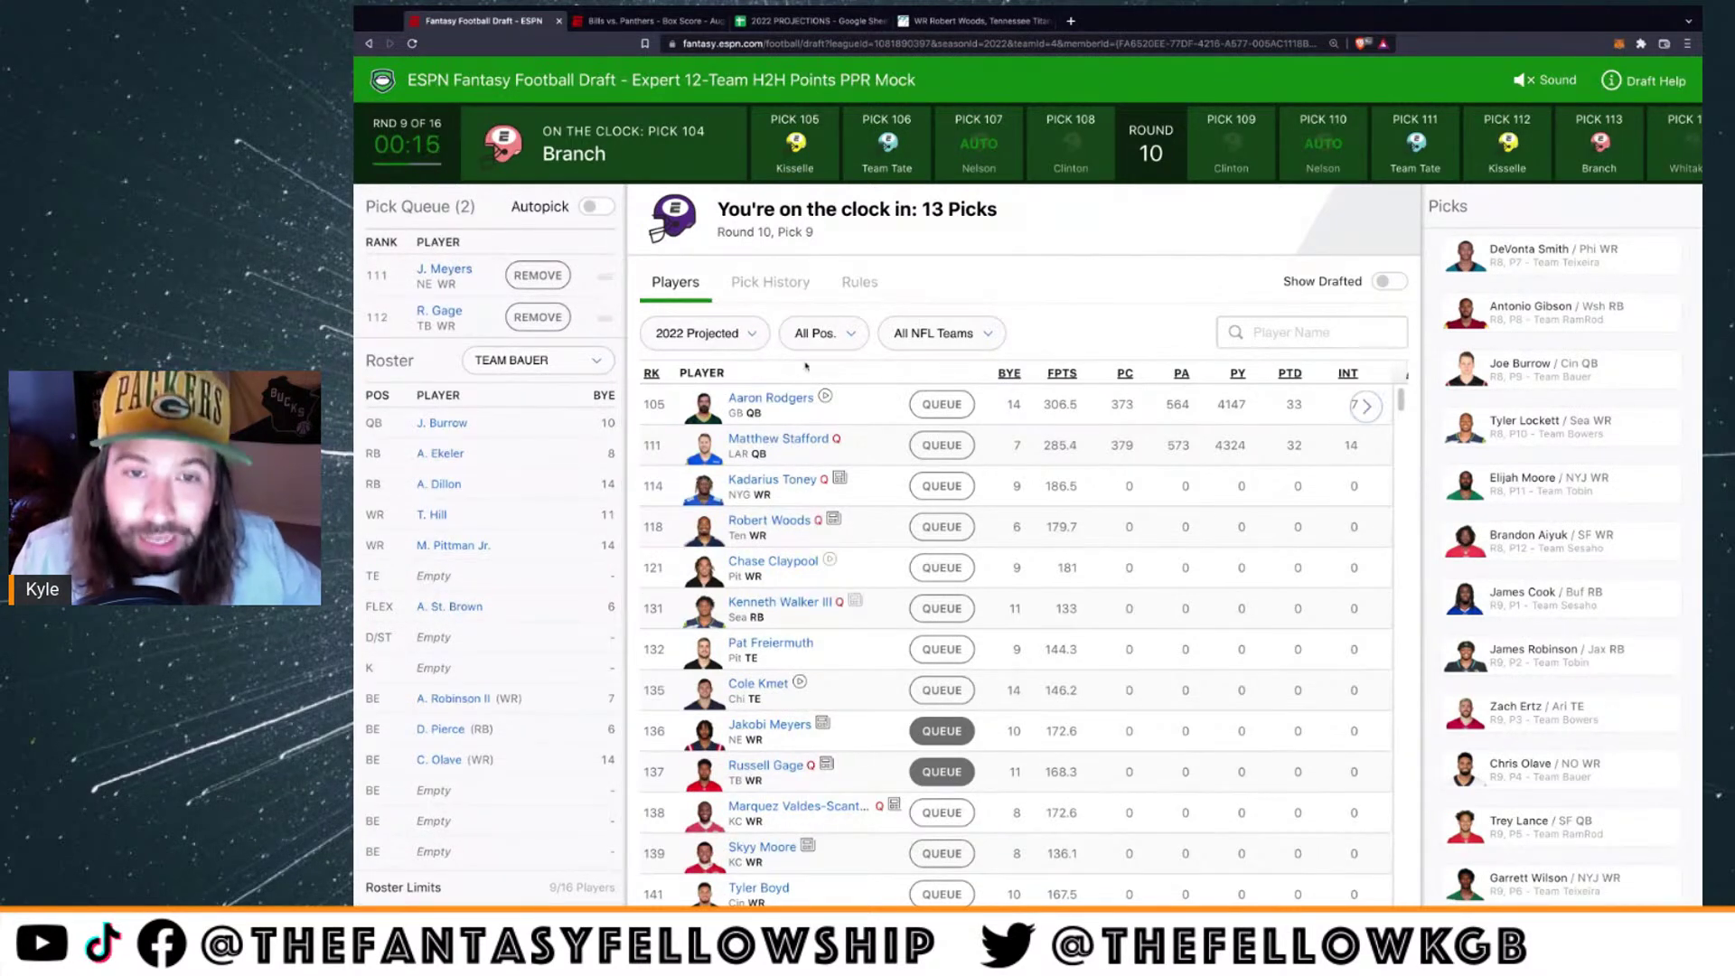
pyautogui.click(820, 341)
pyautogui.click(818, 420)
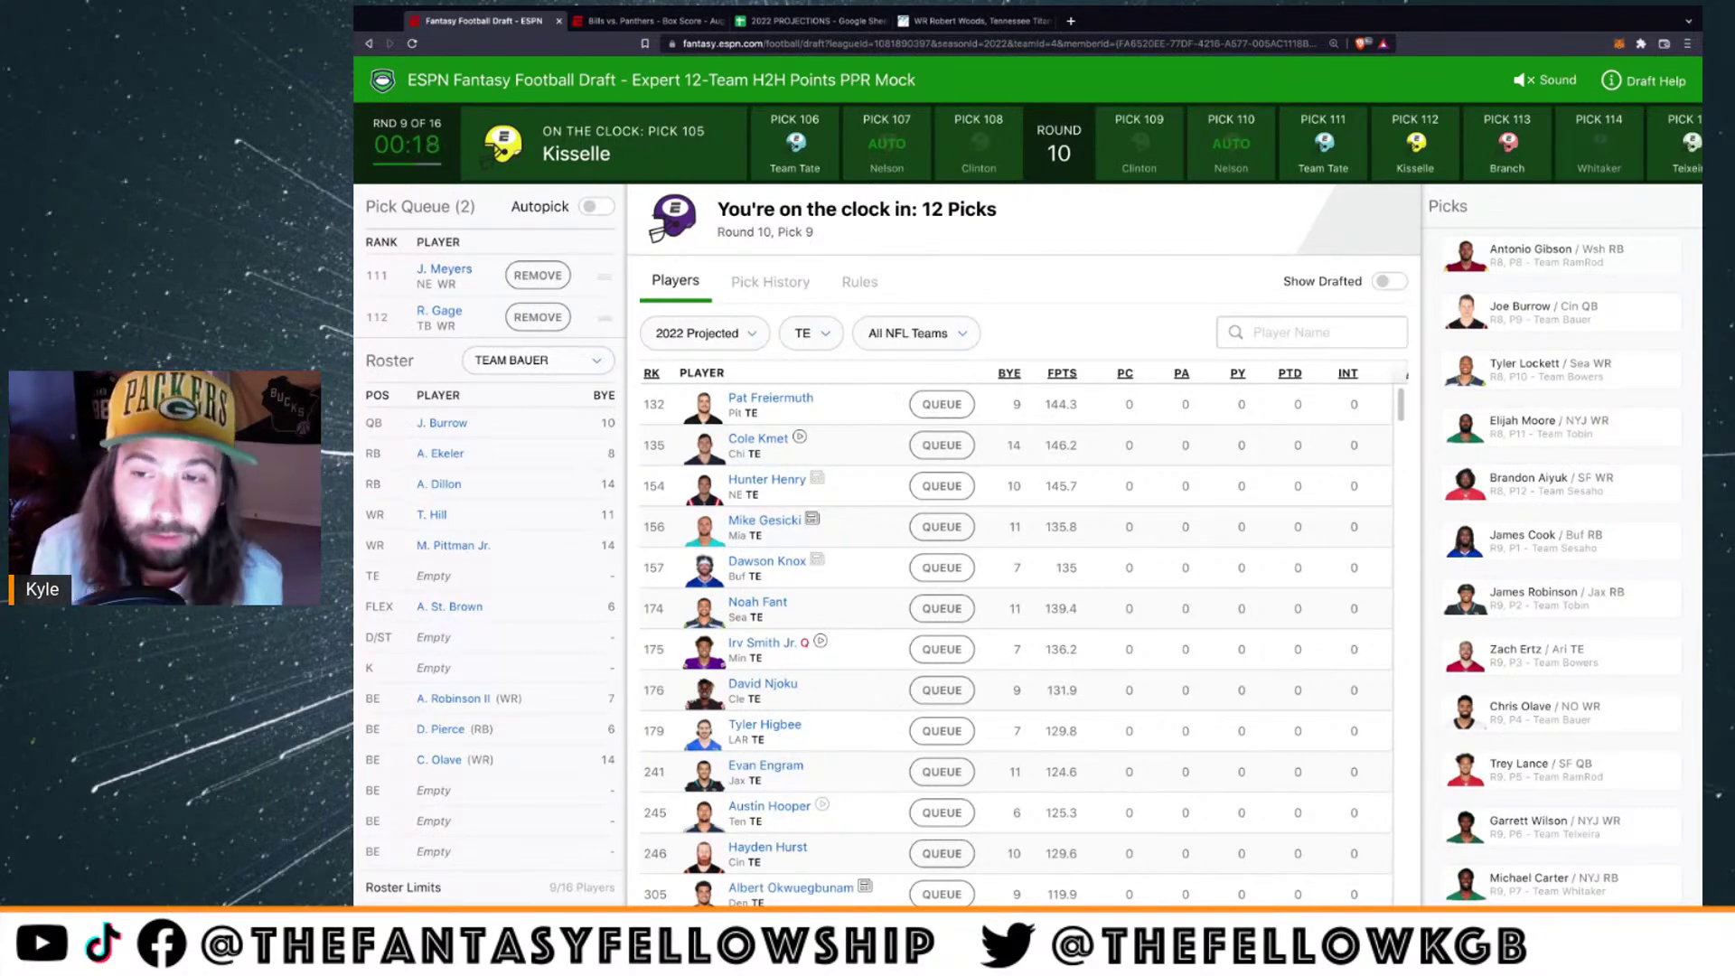
pyautogui.click(750, 439)
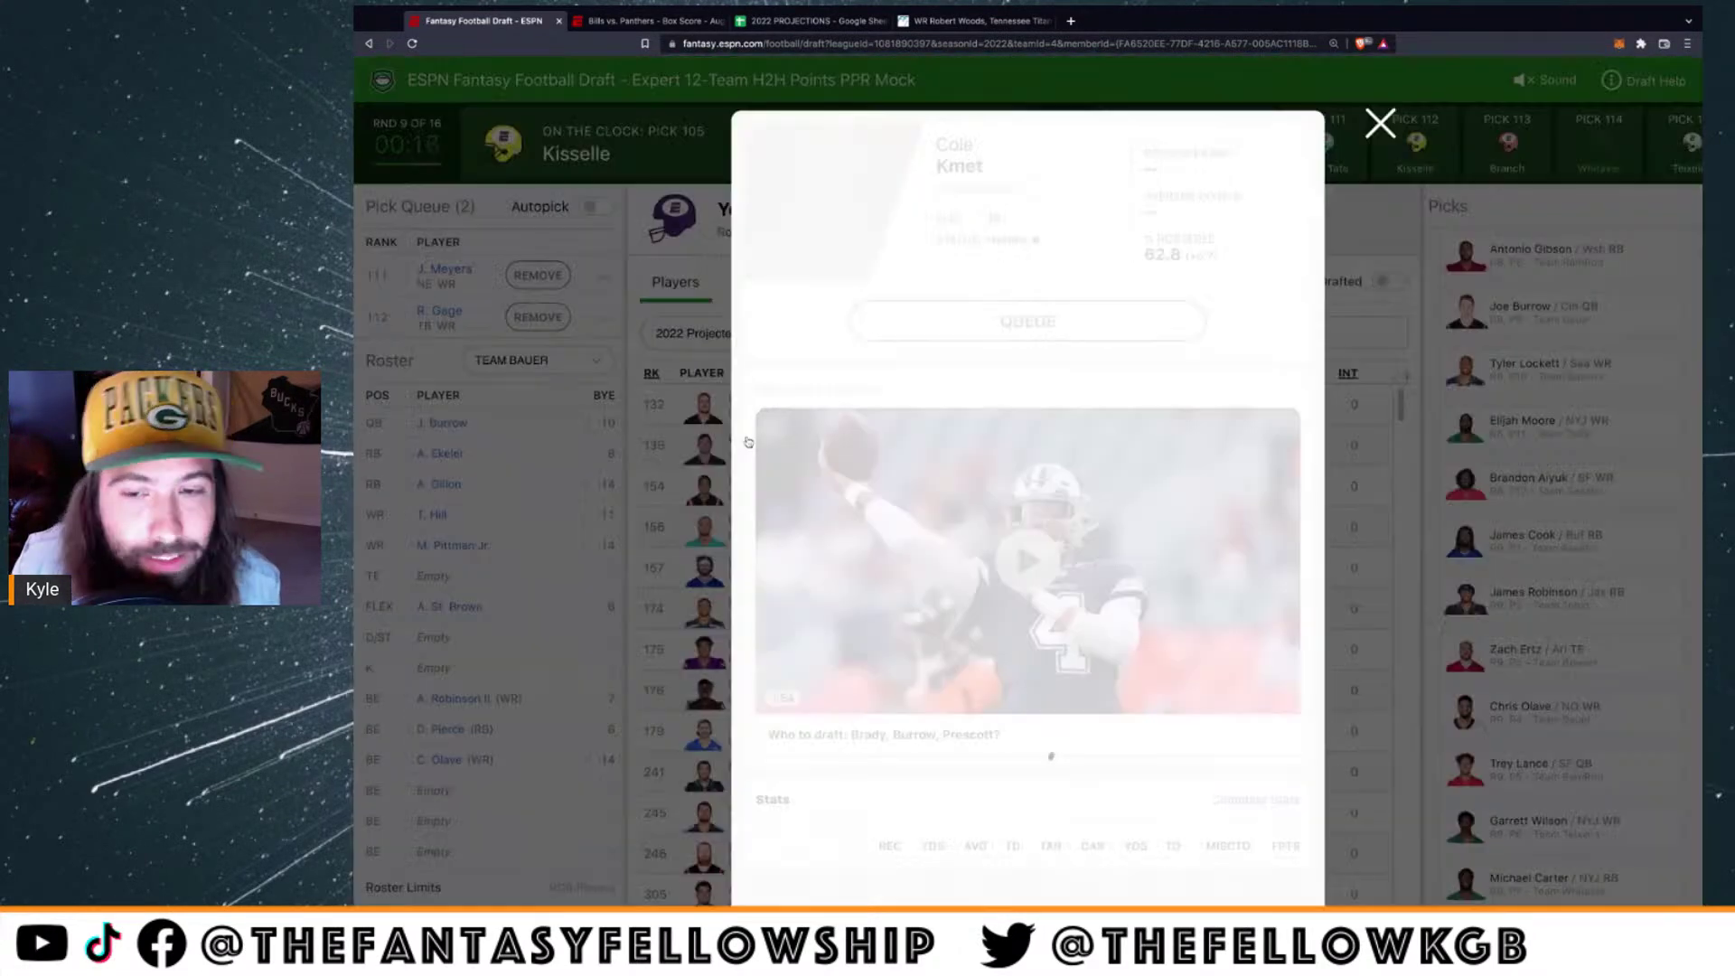
pyautogui.scroll(-8, 958, 628)
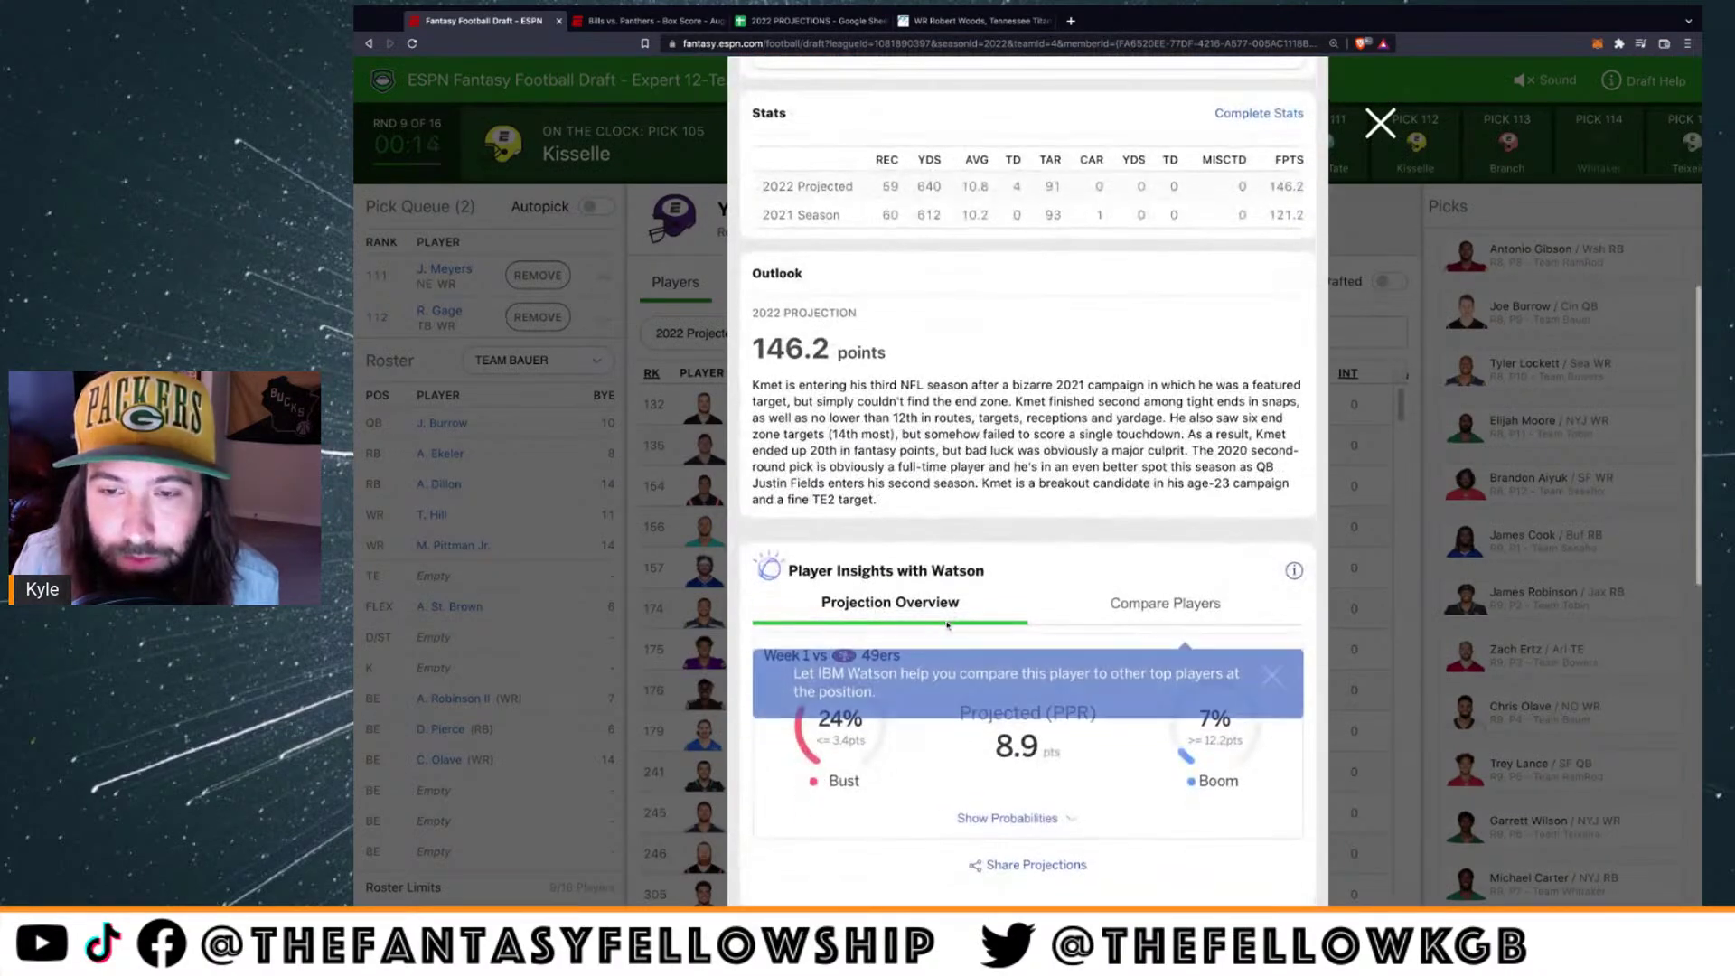
pyautogui.scroll(-4, 943, 624)
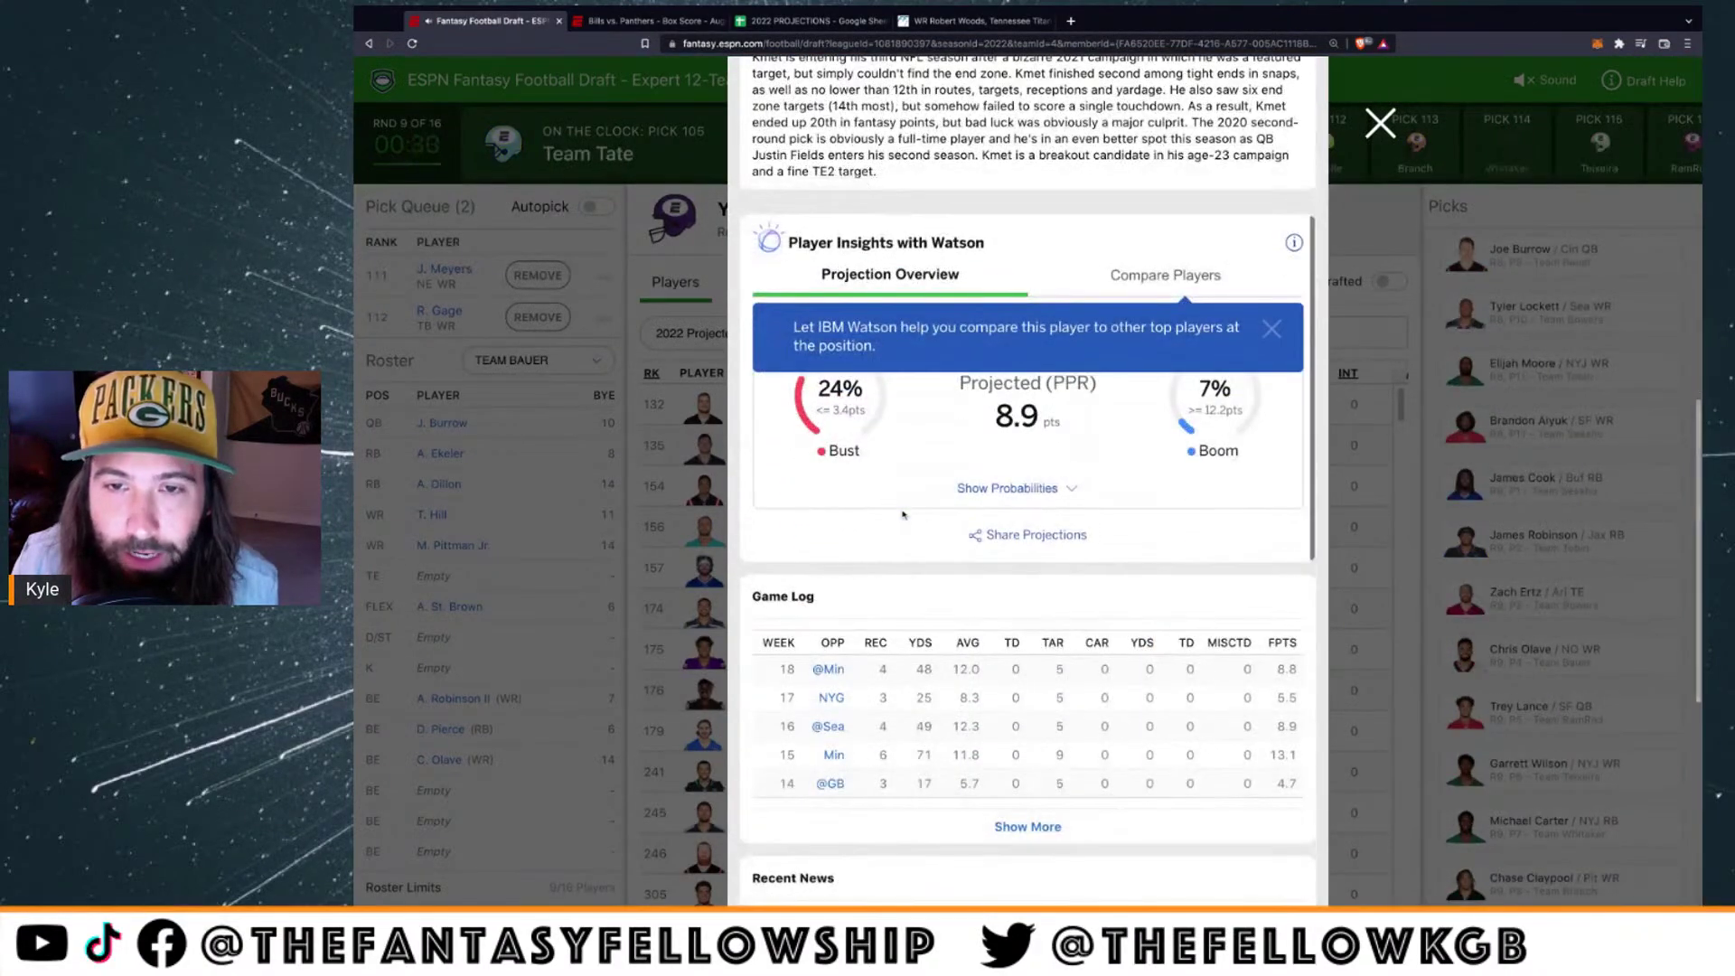
pyautogui.scroll(10, 944, 624)
pyautogui.scroll(2, 795, 687)
pyautogui.click(795, 686)
pyautogui.scroll(-4, 796, 691)
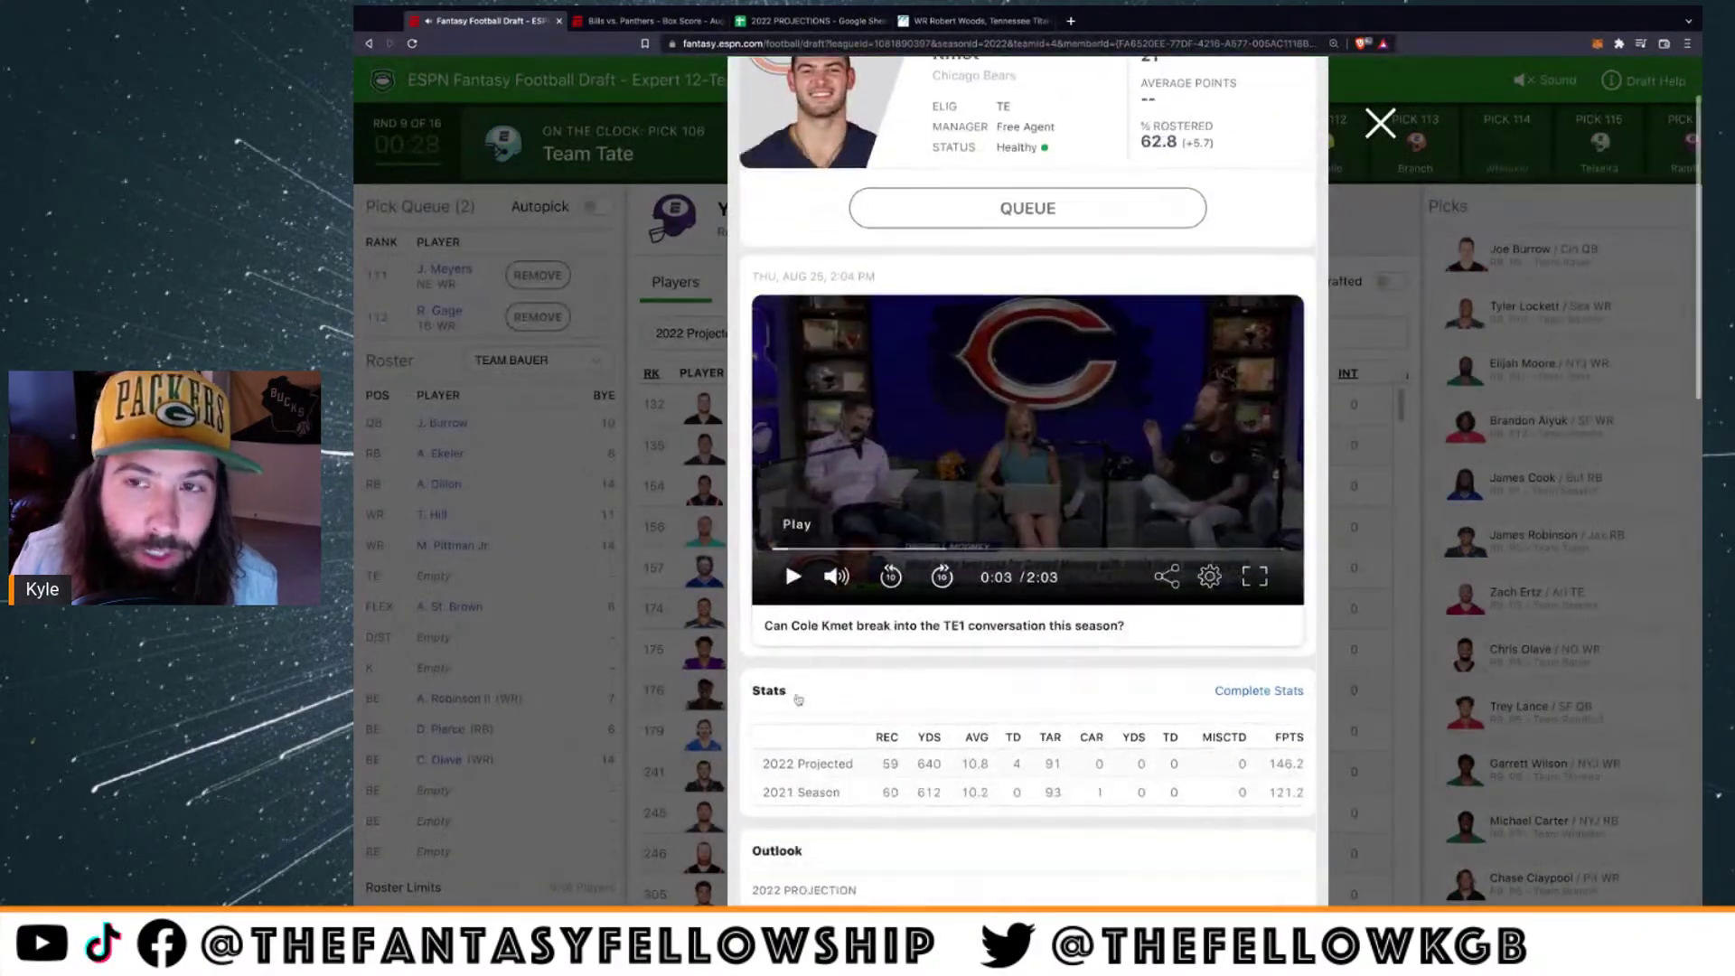
pyautogui.scroll(-5, 799, 697)
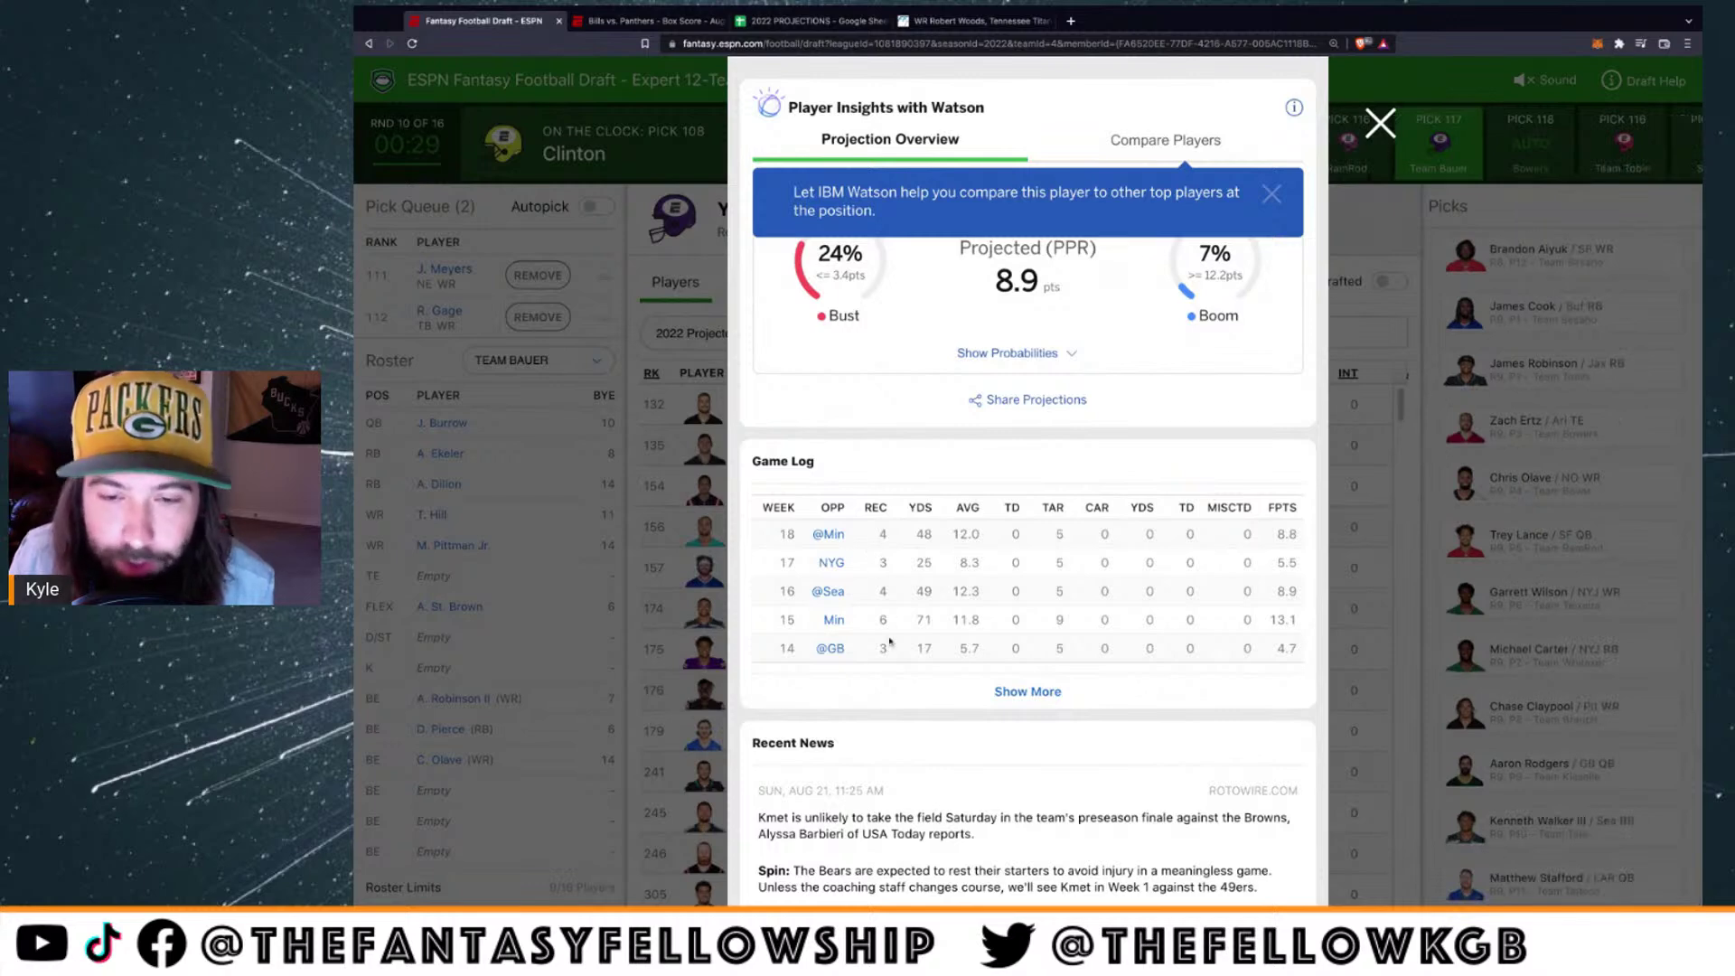
pyautogui.scroll(10, 894, 636)
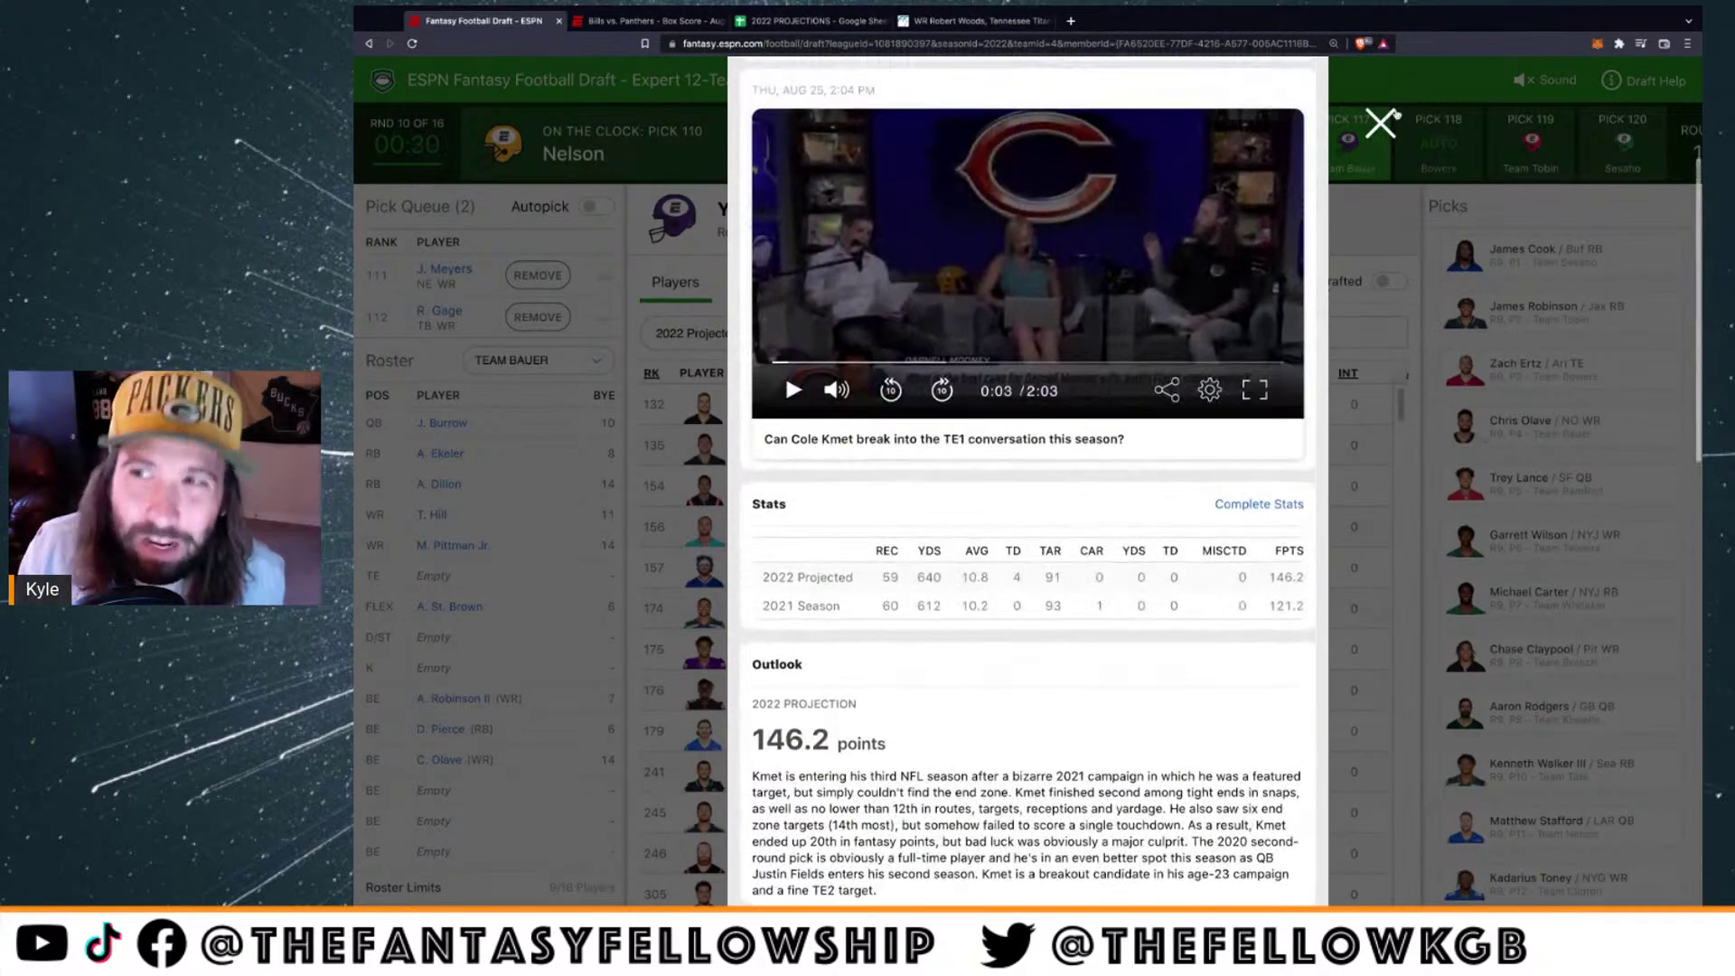
pyautogui.click(1380, 122)
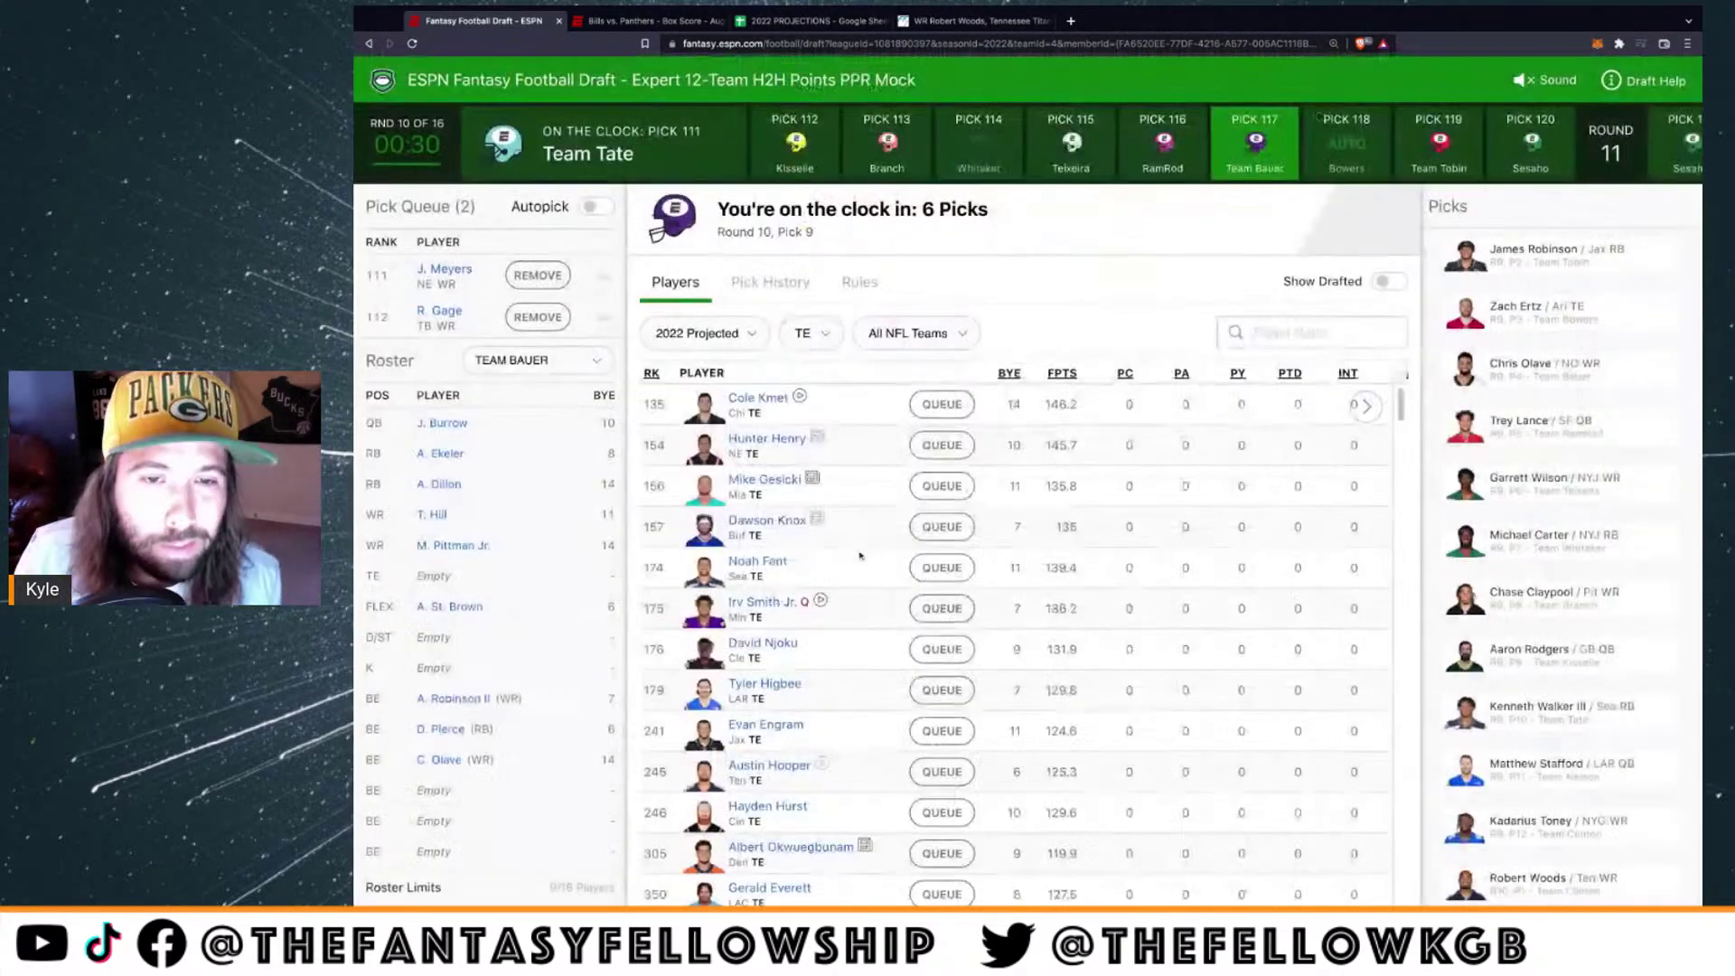
# Queue the tight ends Cole Kmet, Dawson Knox, Irv Smith Jr., David Njoku, Tyler Higbee and Evan Engram
pyautogui.click(960, 404)
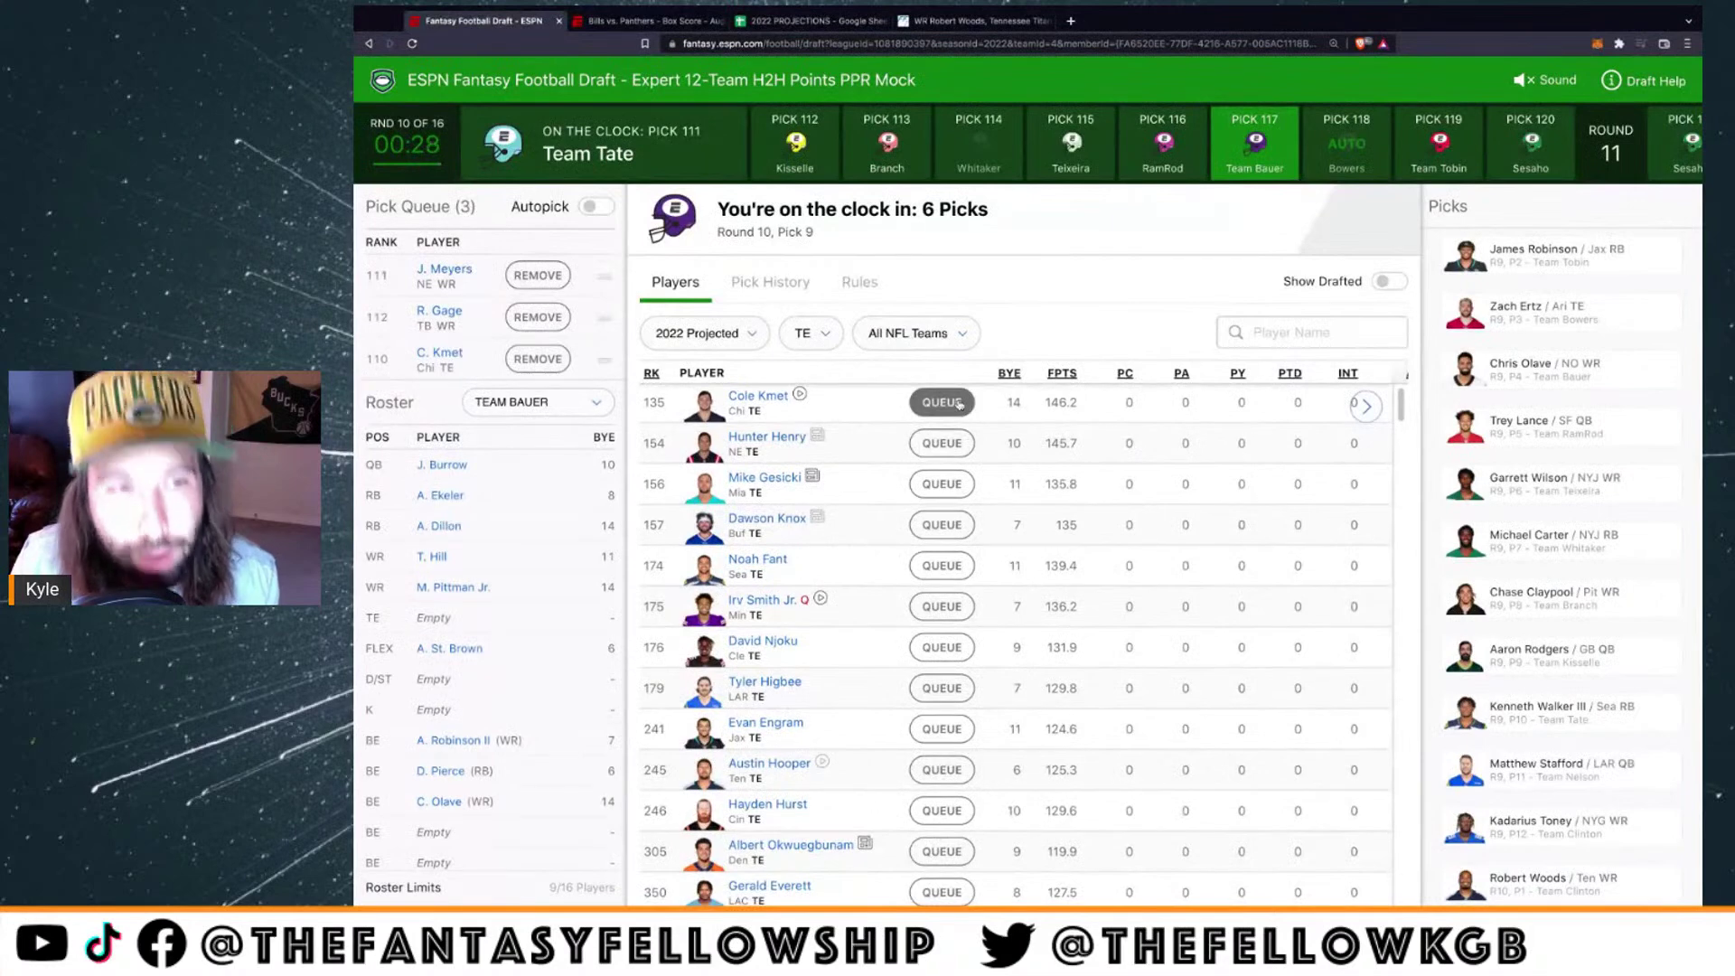
pyautogui.click(940, 527)
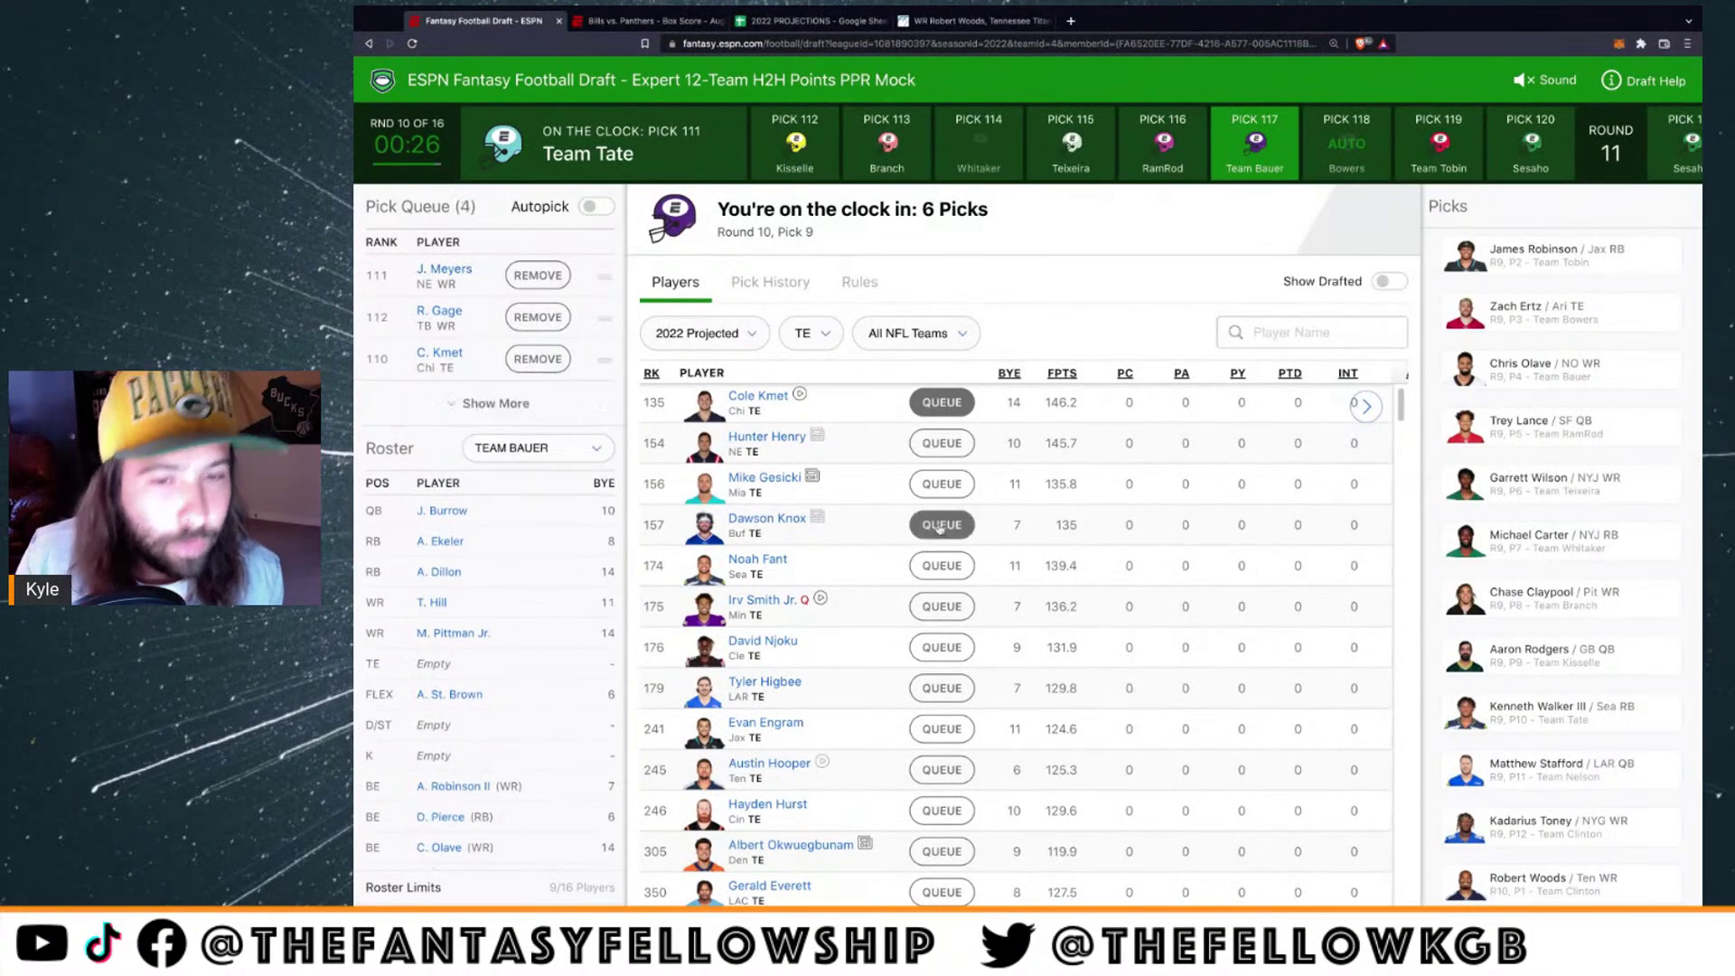
pyautogui.click(941, 611)
pyautogui.click(942, 649)
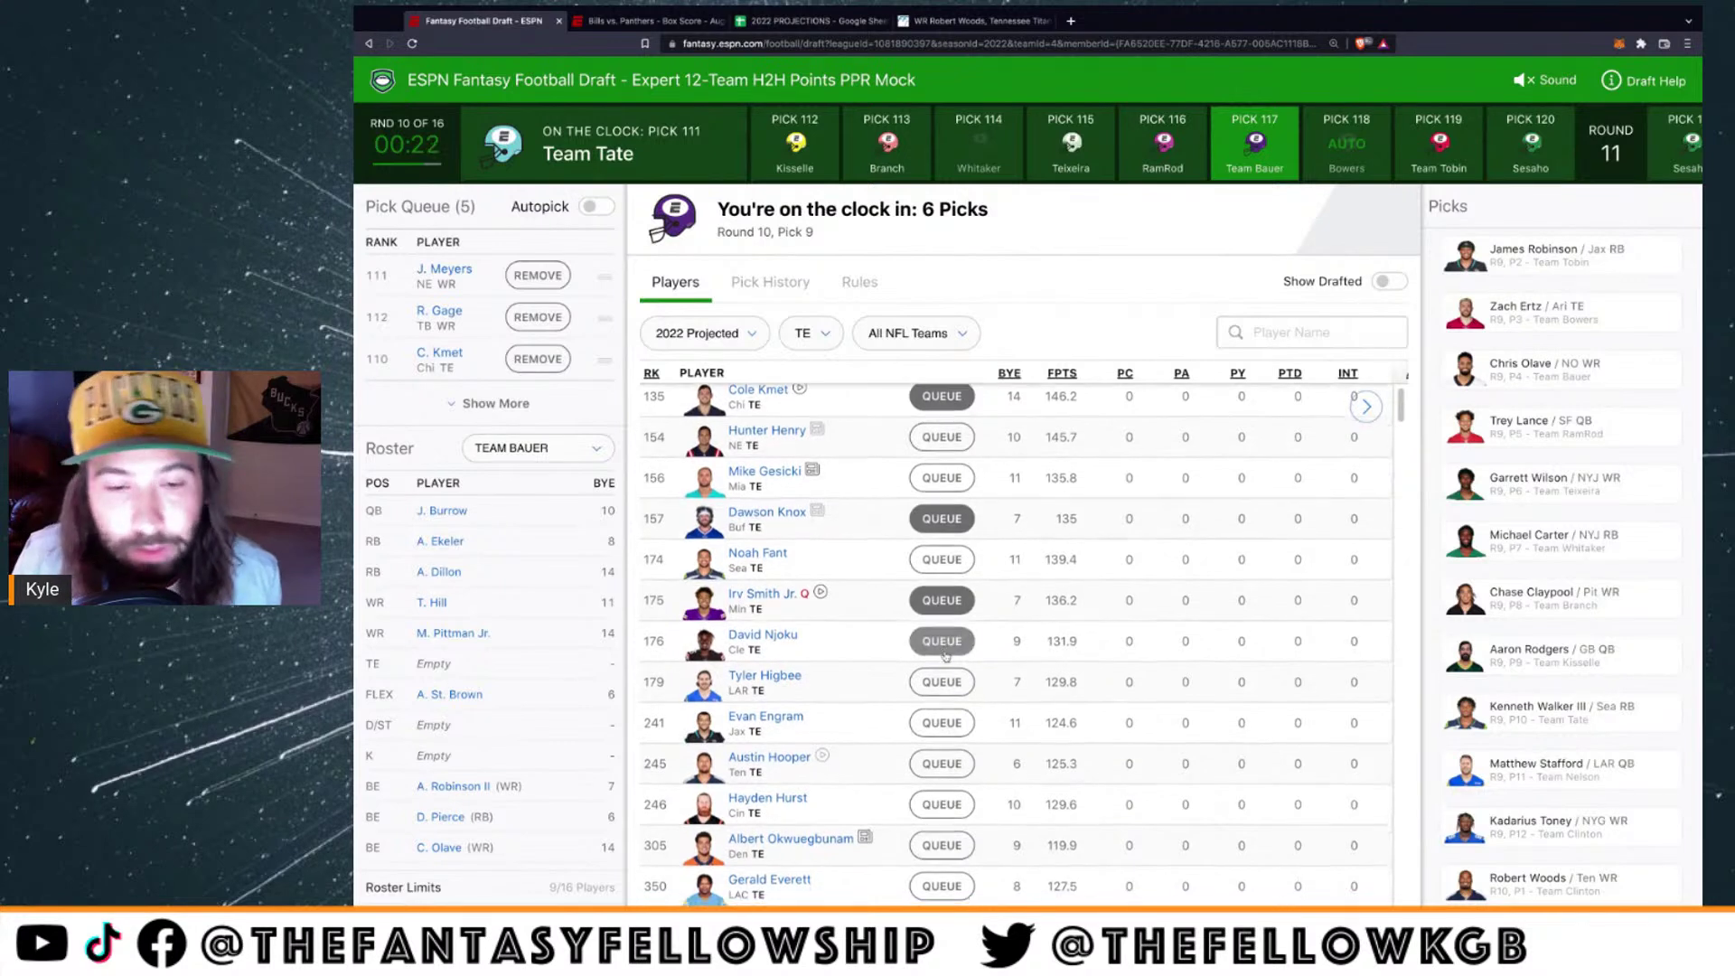
pyautogui.click(946, 689)
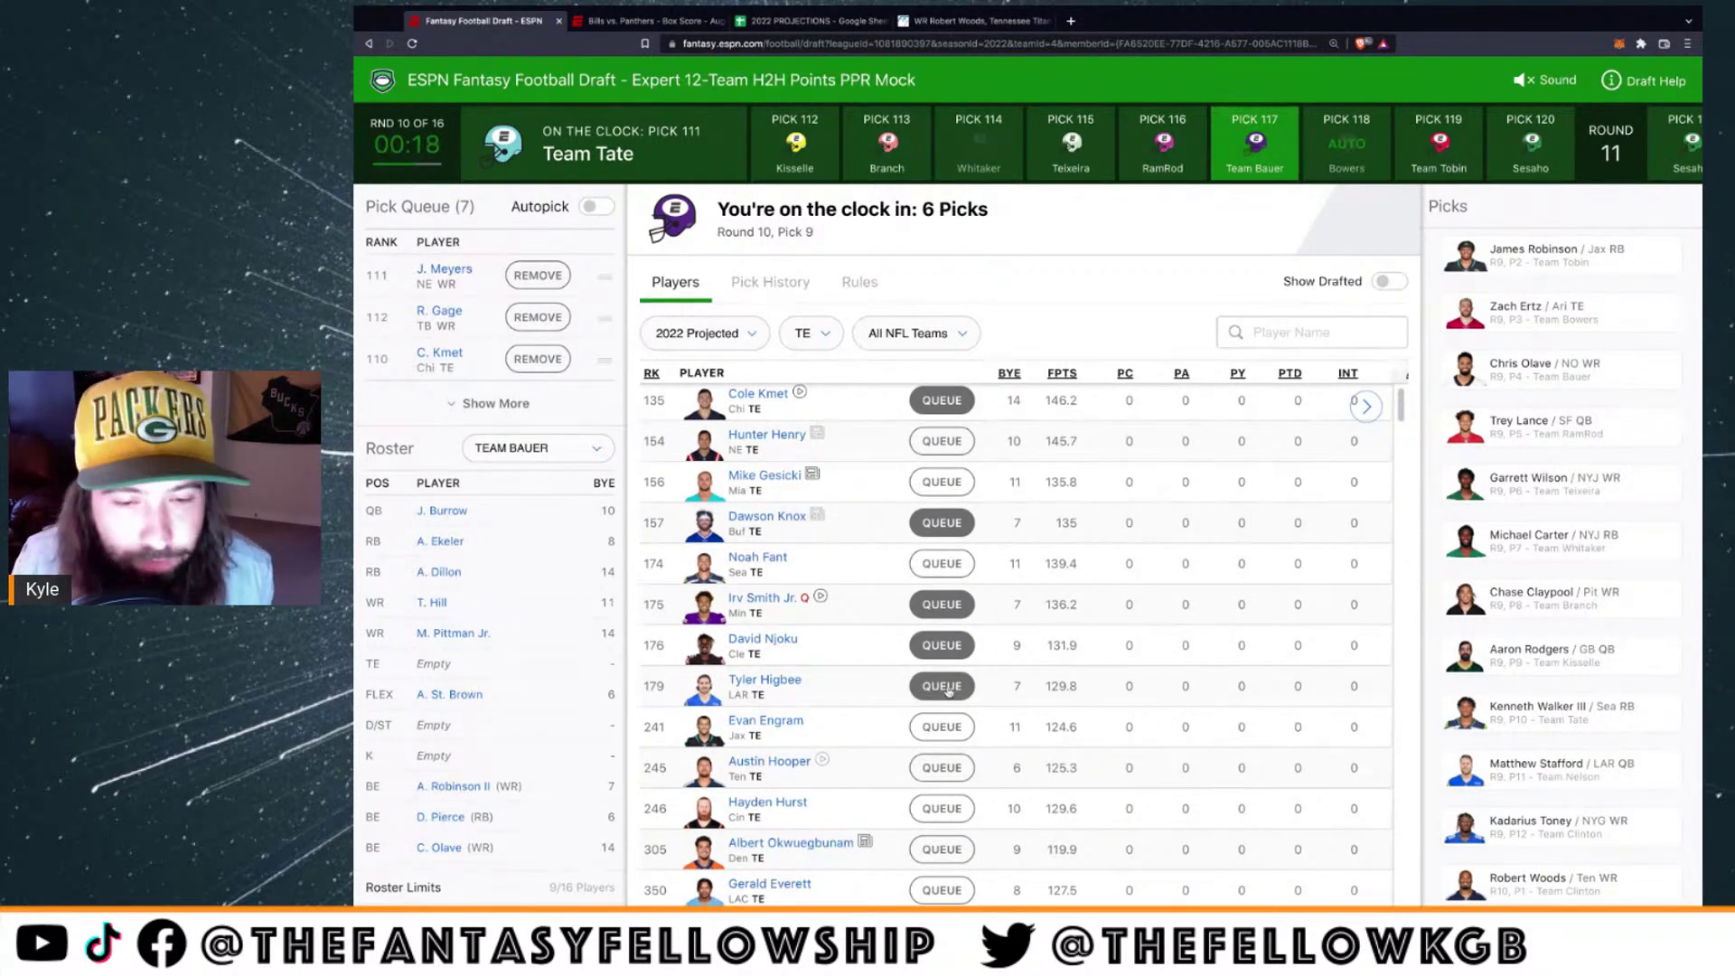
pyautogui.click(942, 727)
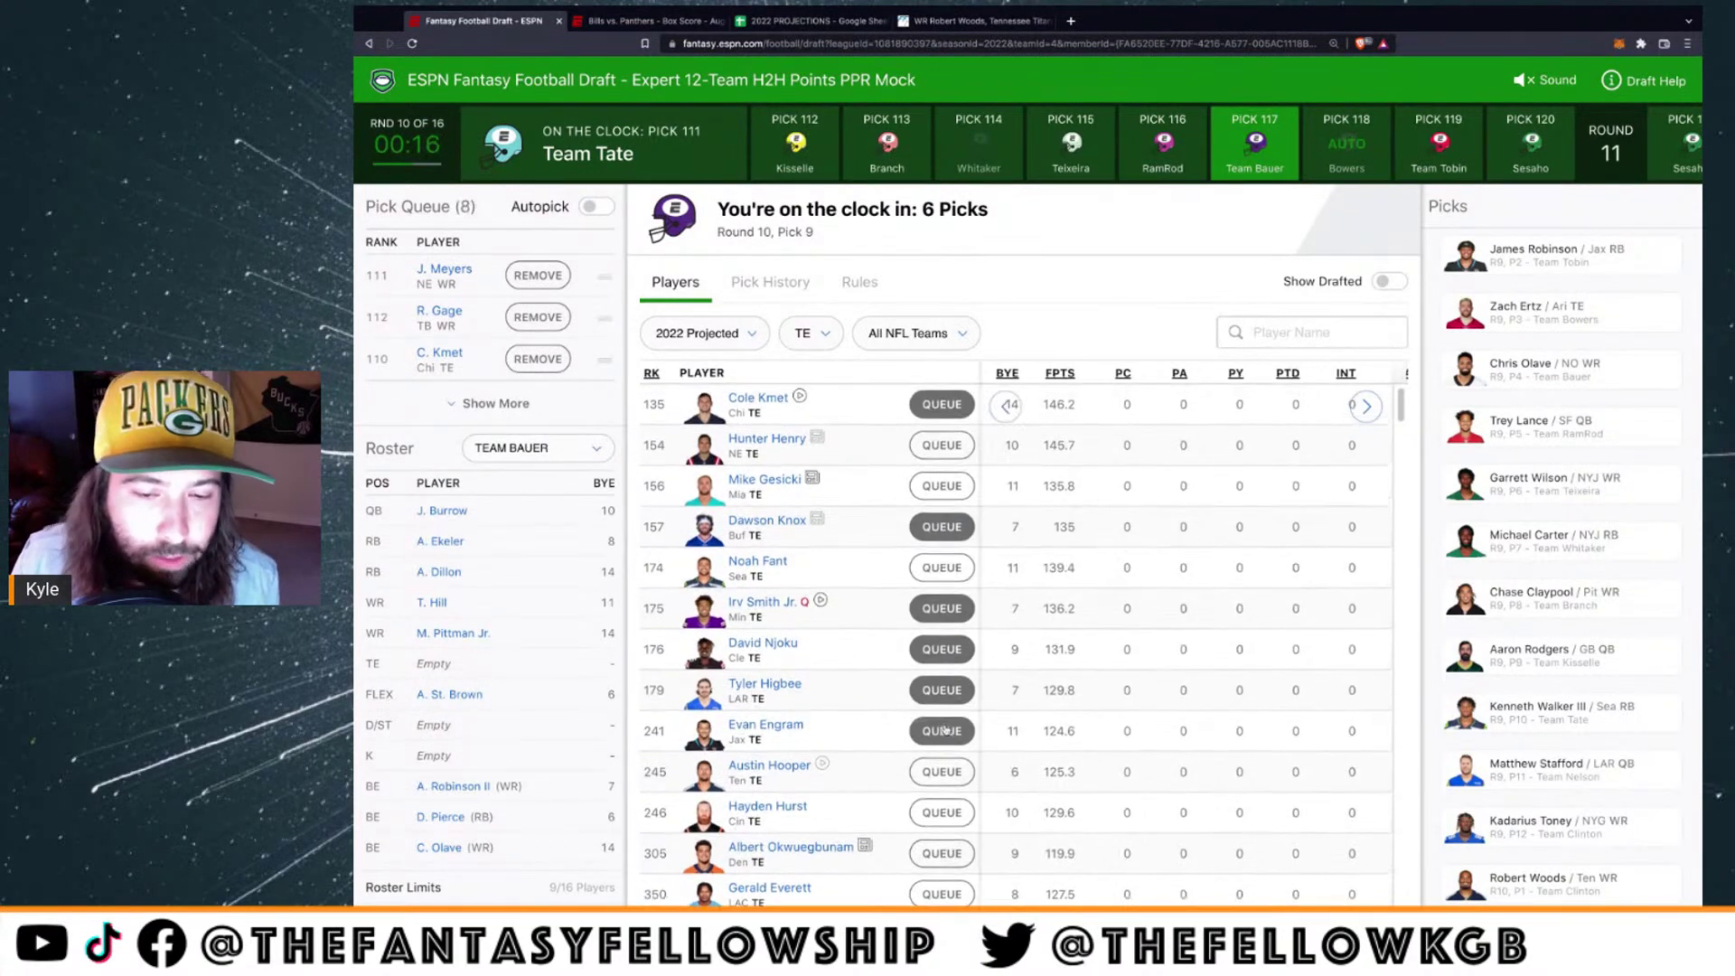
# List the available players at all positions and look back through the round 9 picks
pyautogui.click(797, 332)
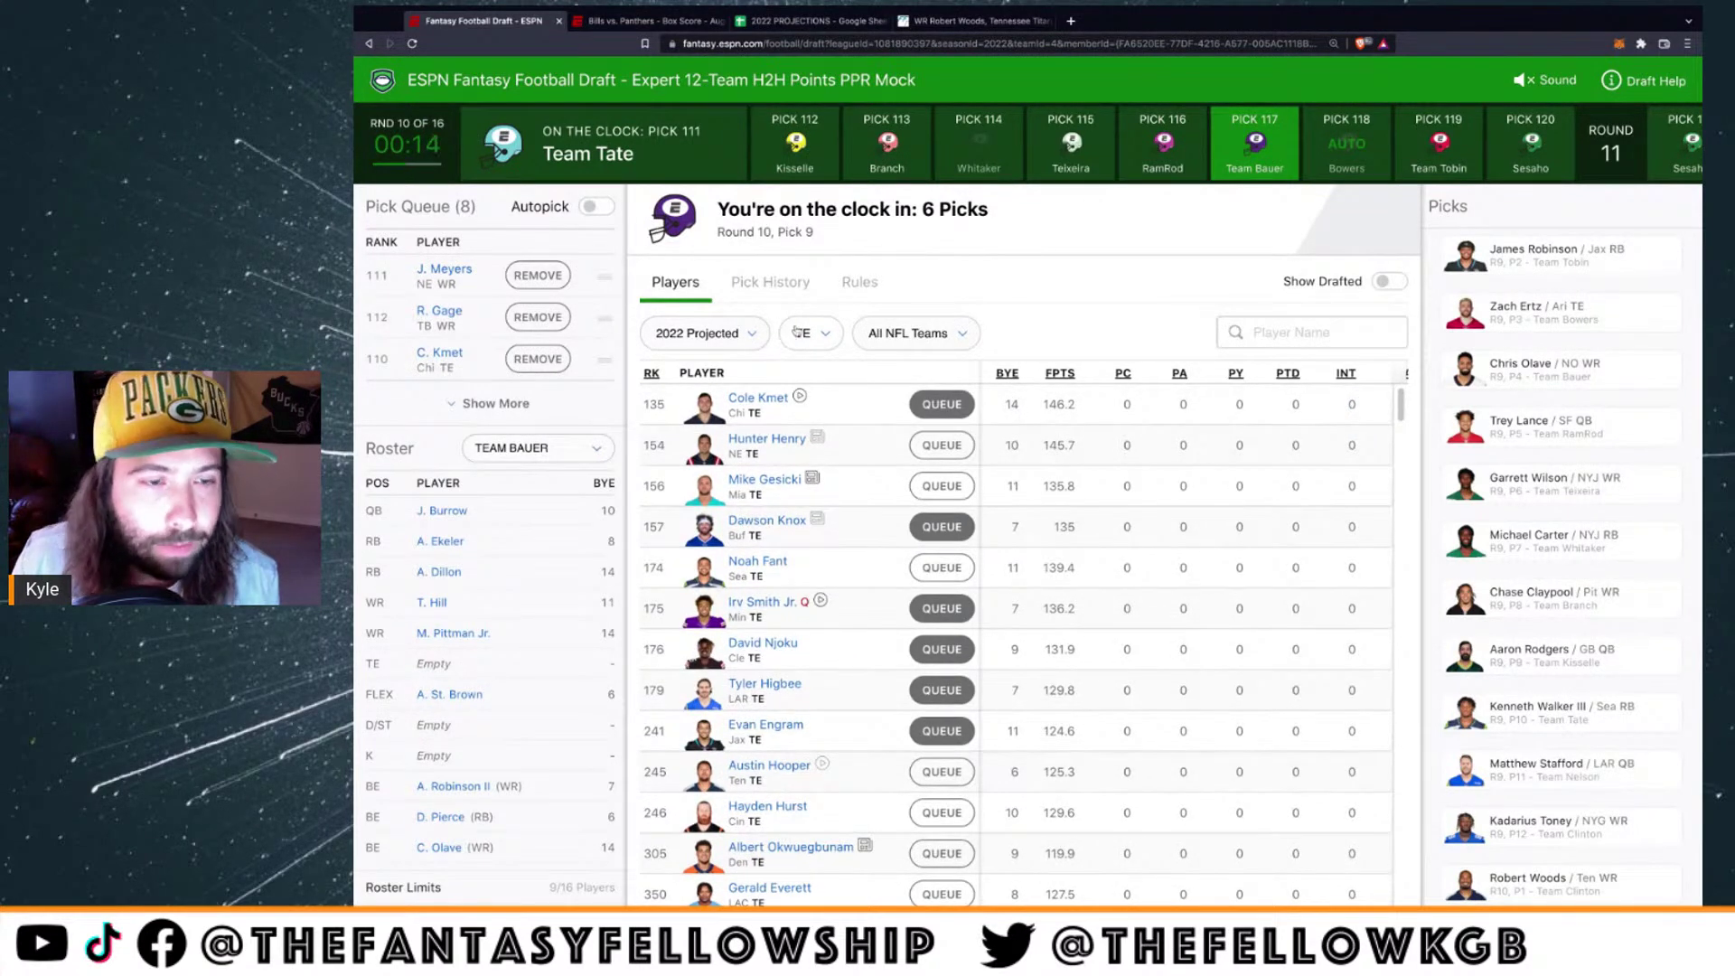
pyautogui.click(807, 256)
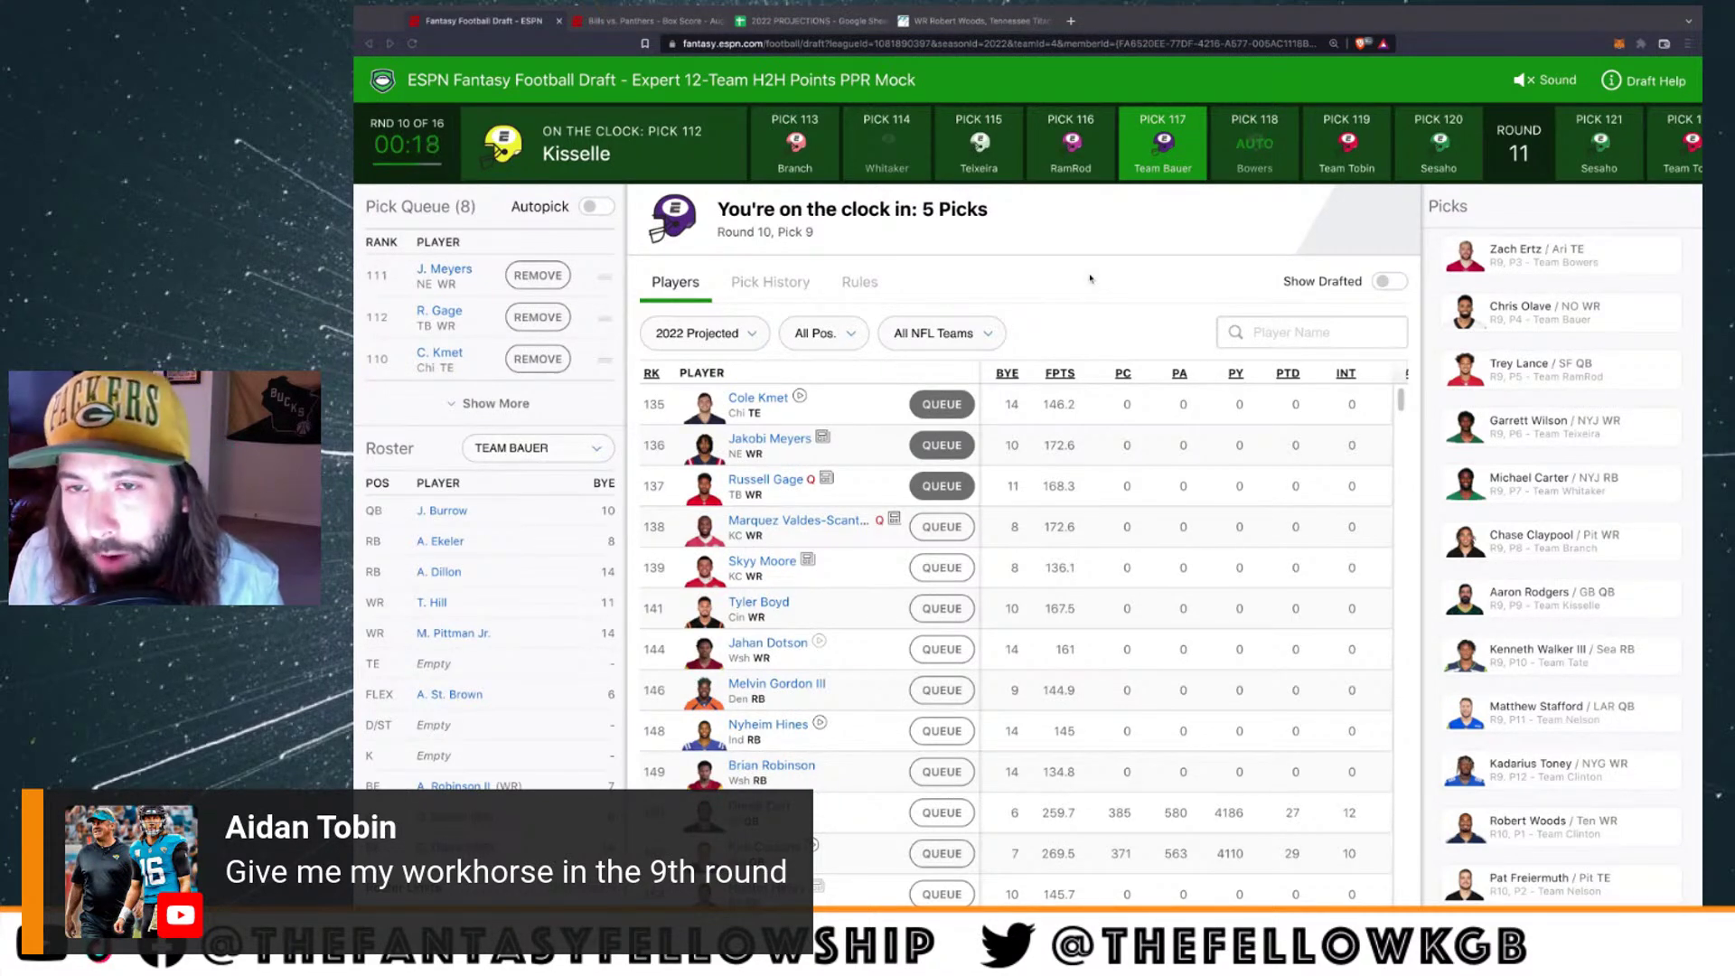
pyautogui.scroll(2, 1618, 533)
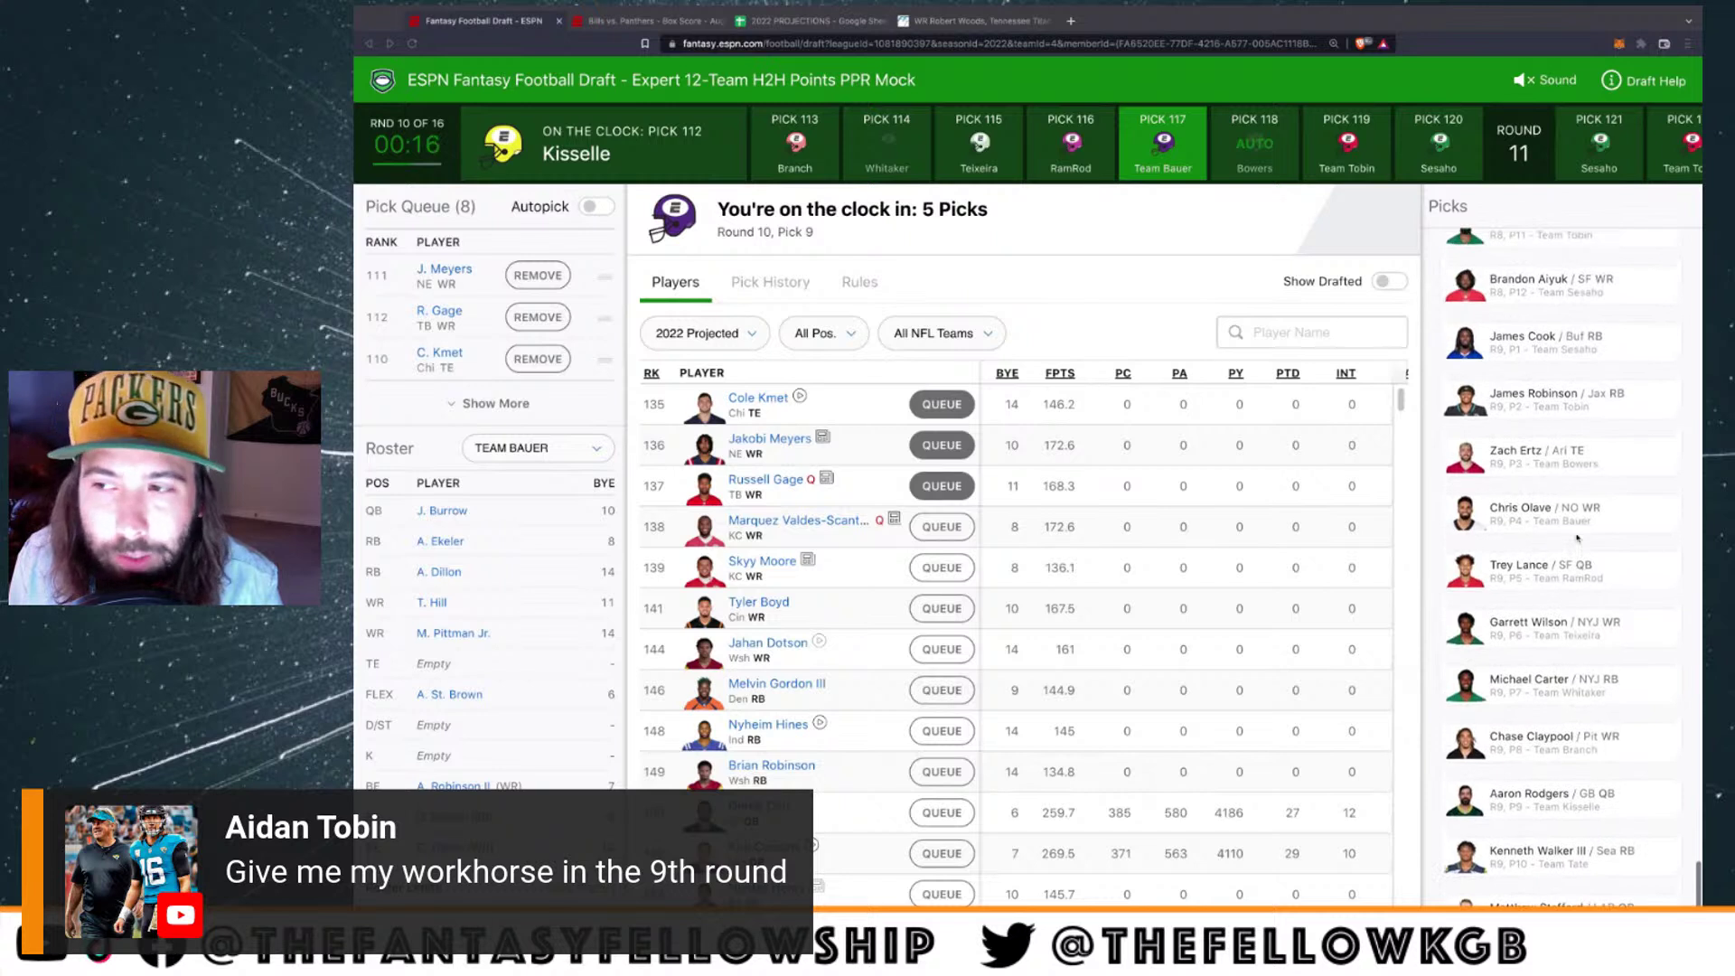
pyautogui.scroll(-1, 1578, 539)
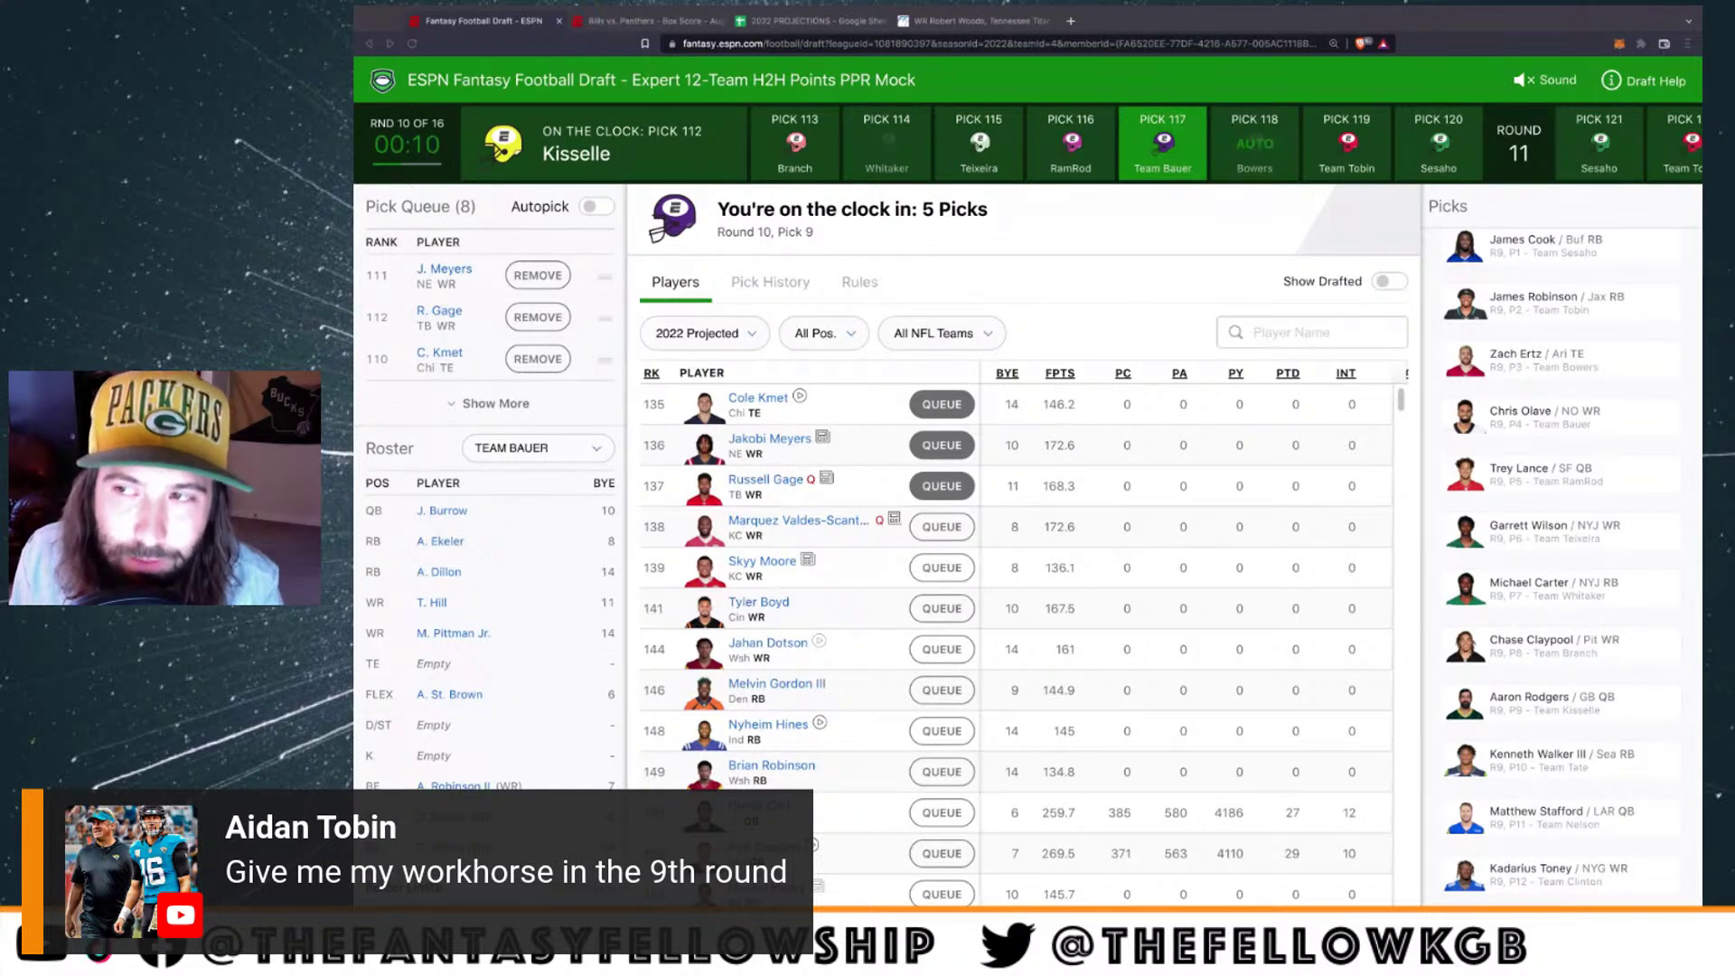
pyautogui.scroll(1, 1562, 561)
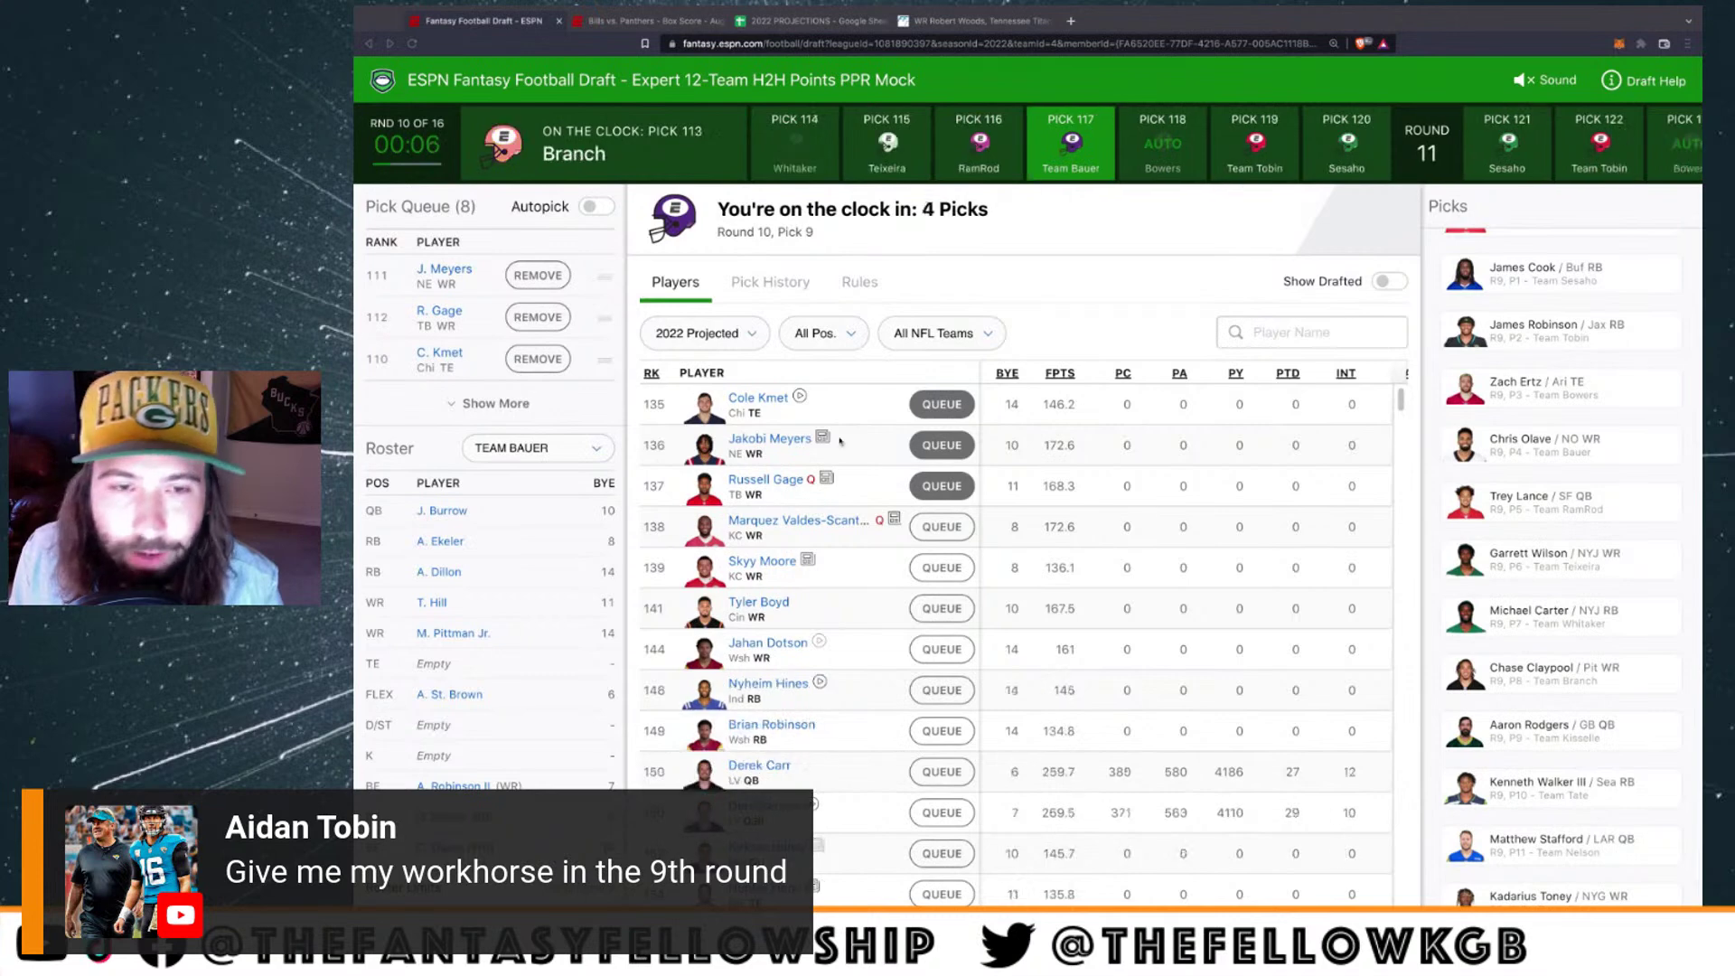
# Check the available running backs, return to all positions, and draft Nyheim Hines with the round 10 pick
pyautogui.click(835, 336)
pyautogui.click(844, 375)
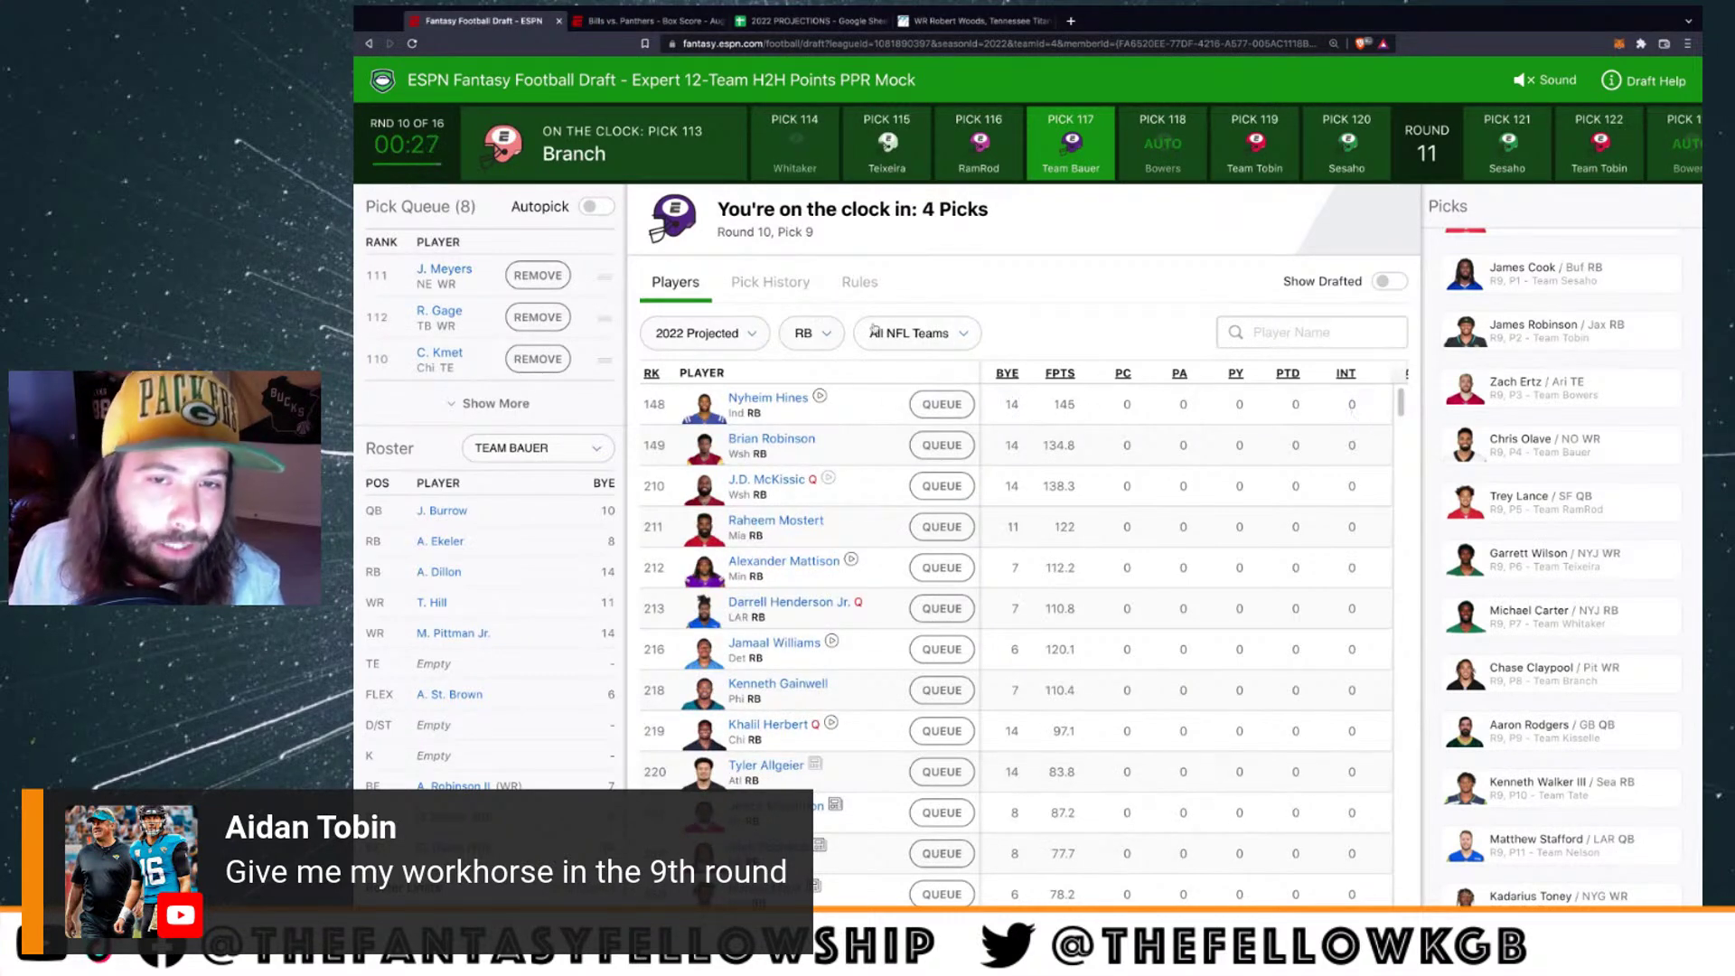
pyautogui.click(809, 326)
pyautogui.click(813, 295)
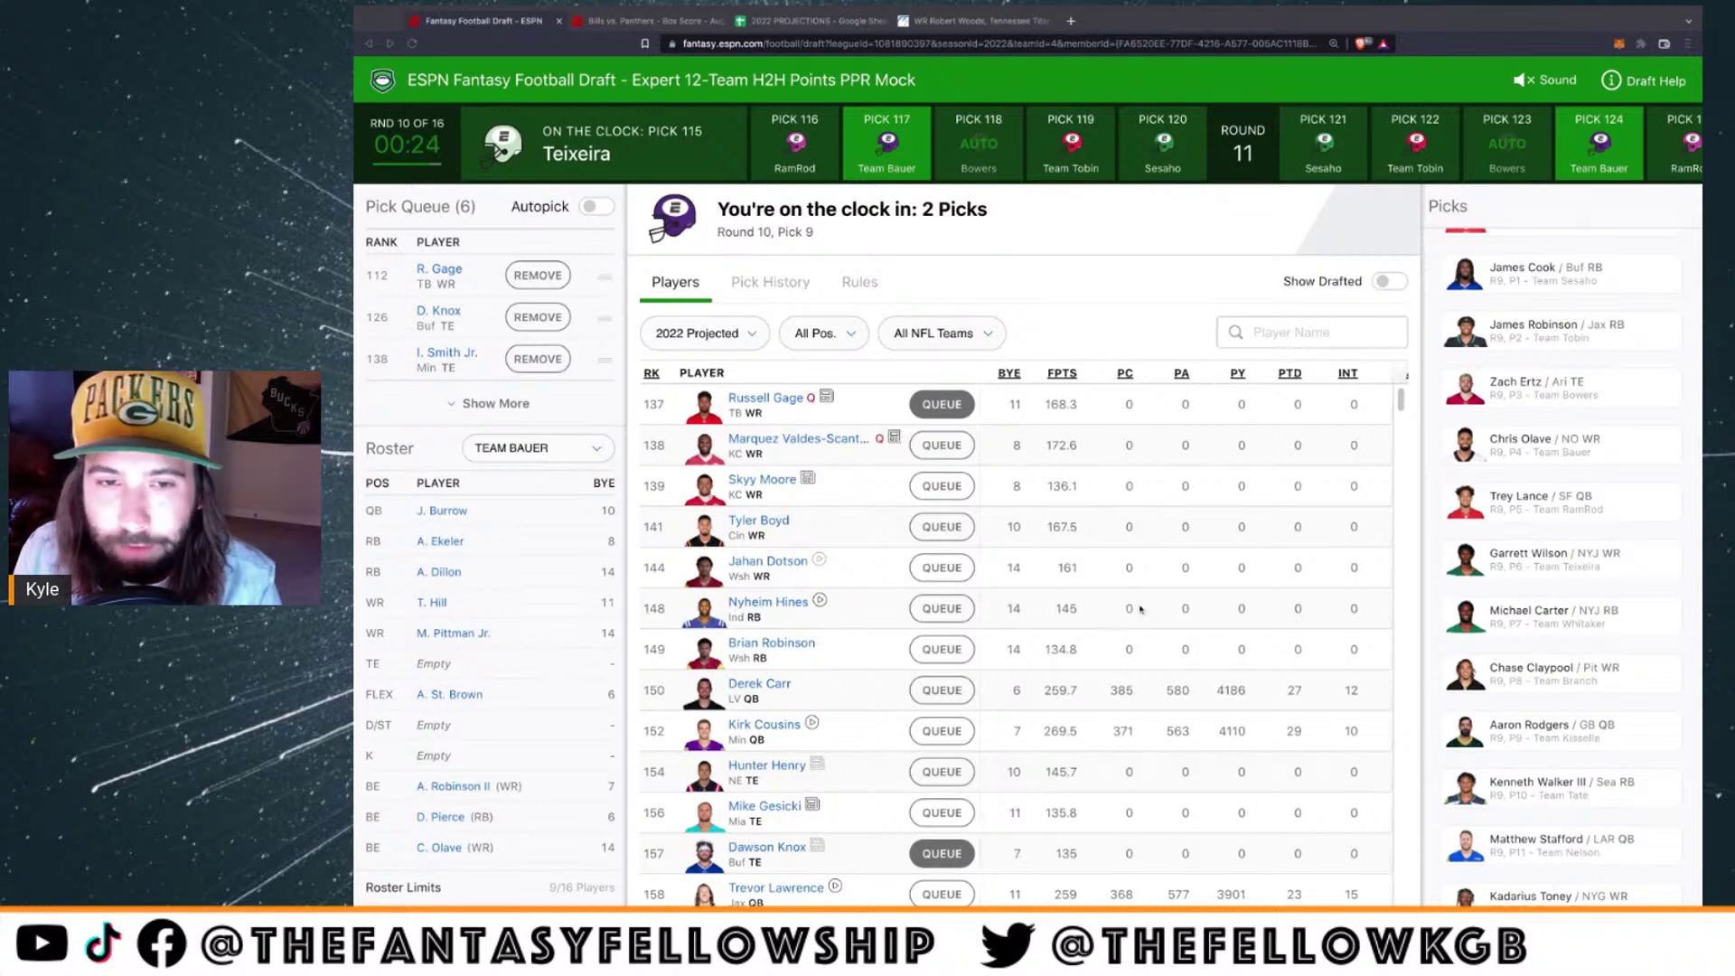
pyautogui.scroll(-2, 1570, 720)
pyautogui.scroll(-3, 1570, 721)
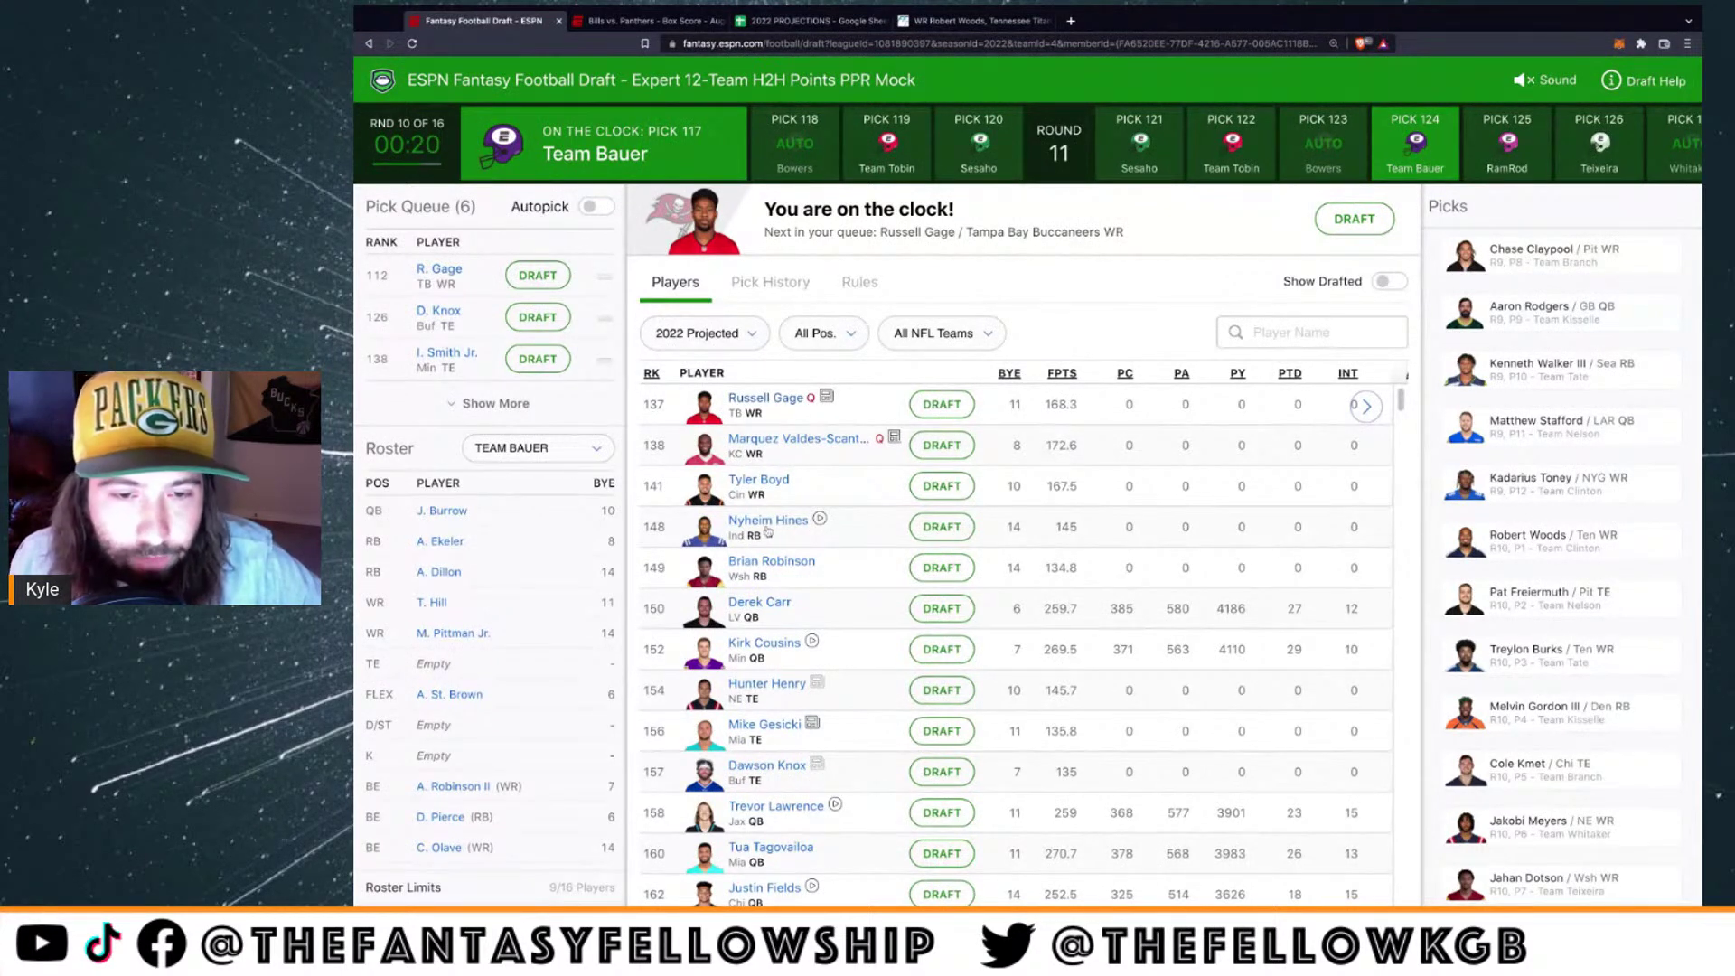
pyautogui.scroll(-1, 488, 542)
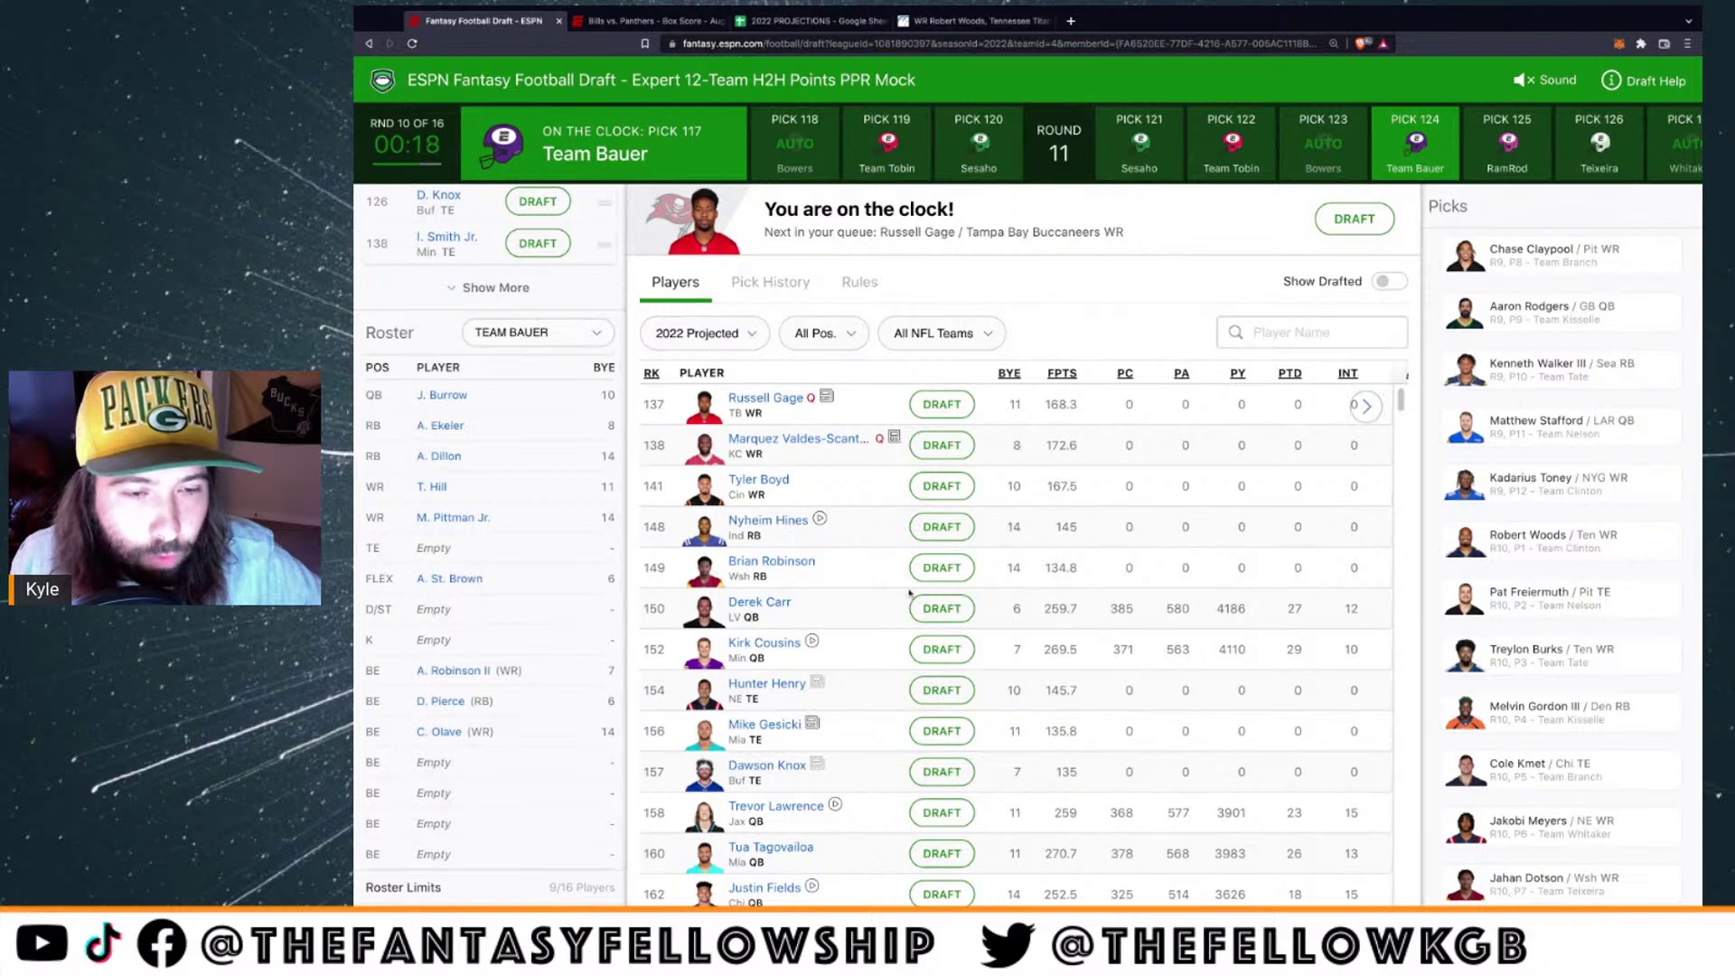
pyautogui.click(944, 525)
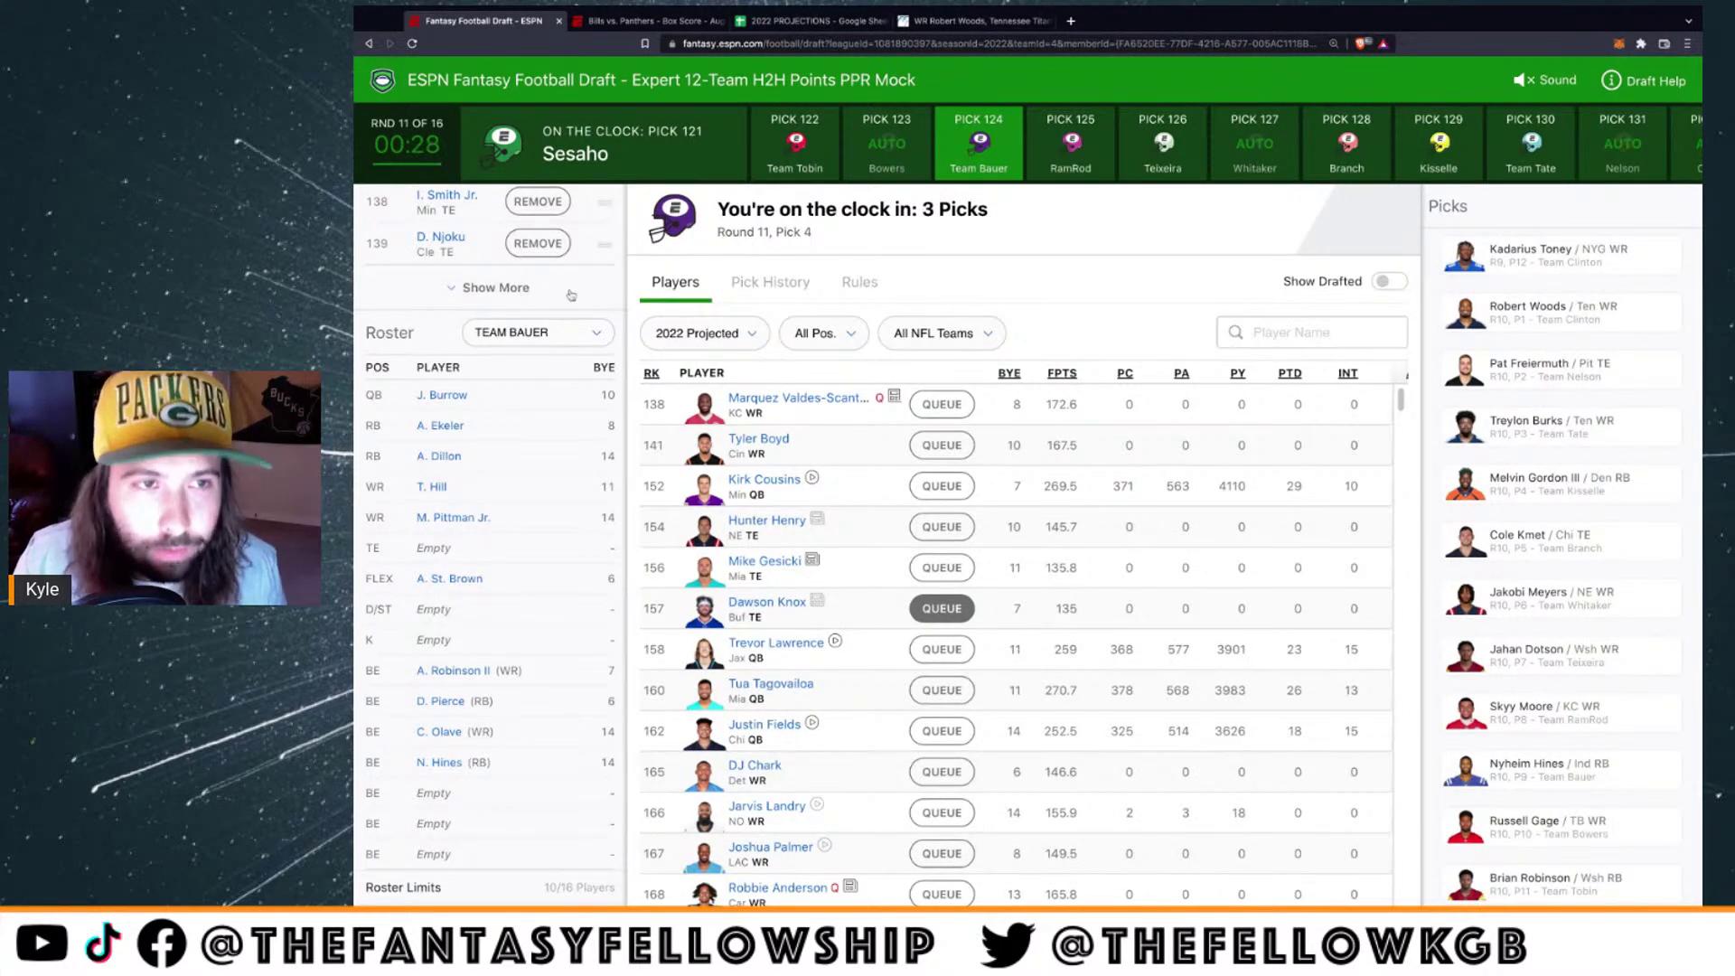
# Compare the available tight ends, running backs and wide receivers, and draft DJ Chark with the round 11 pick
pyautogui.scroll(2, 506, 289)
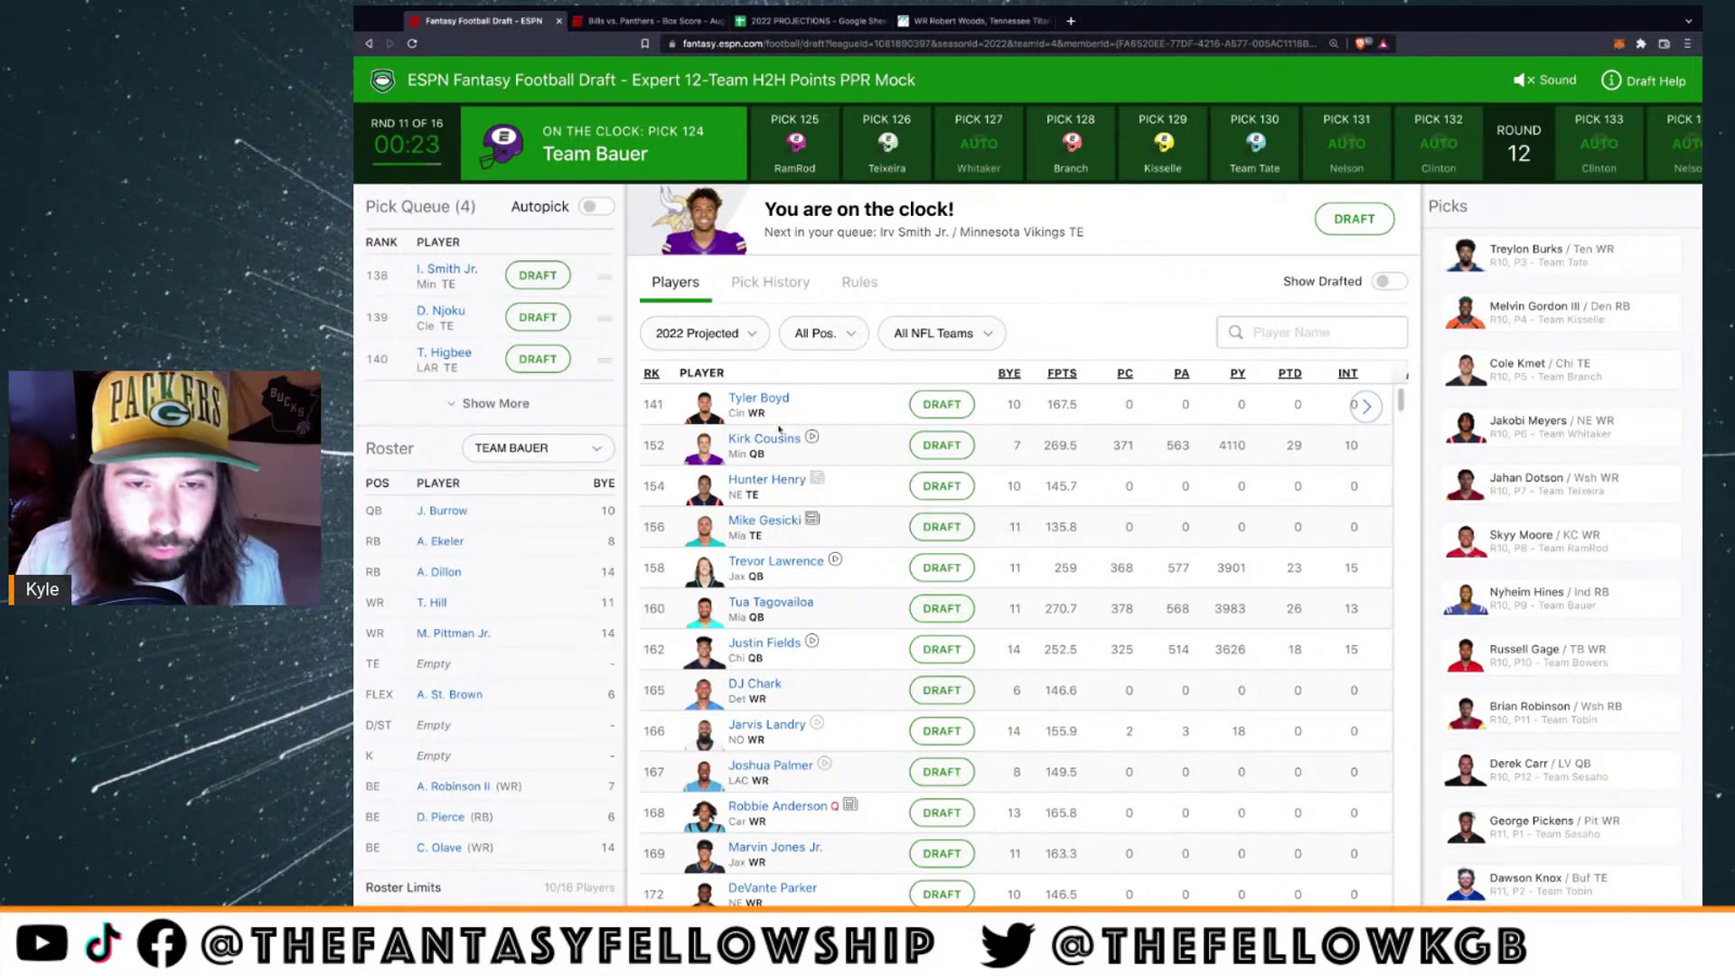
pyautogui.click(825, 336)
pyautogui.click(775, 407)
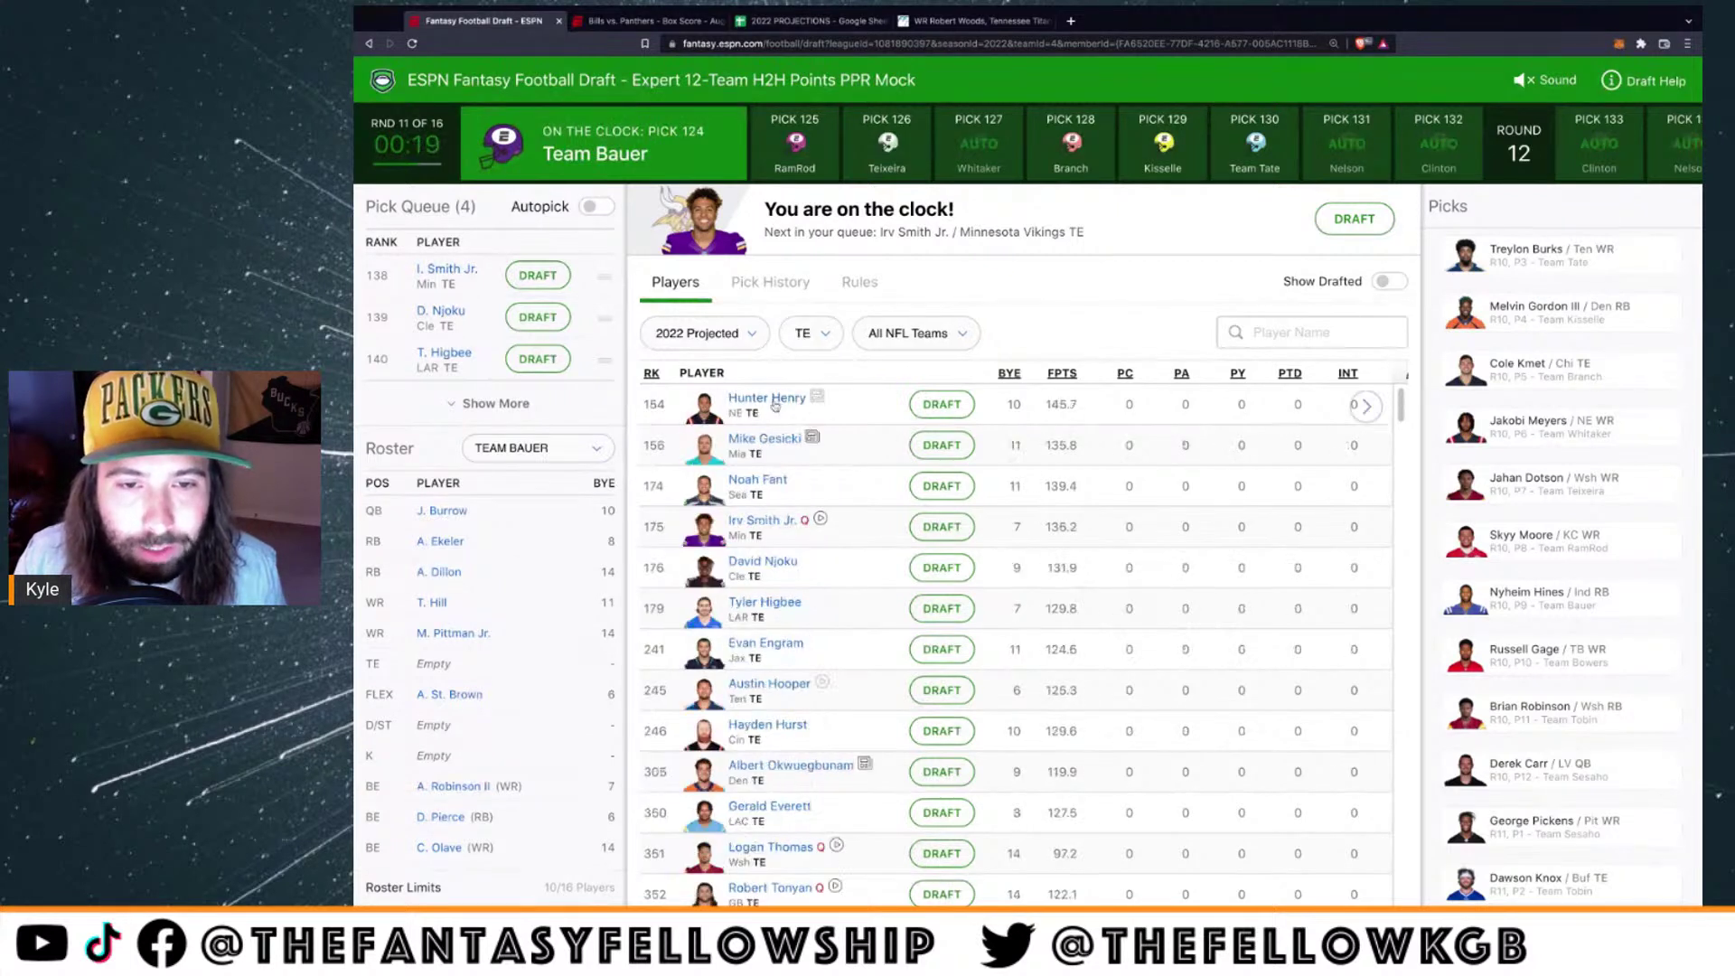
pyautogui.click(823, 335)
pyautogui.click(796, 299)
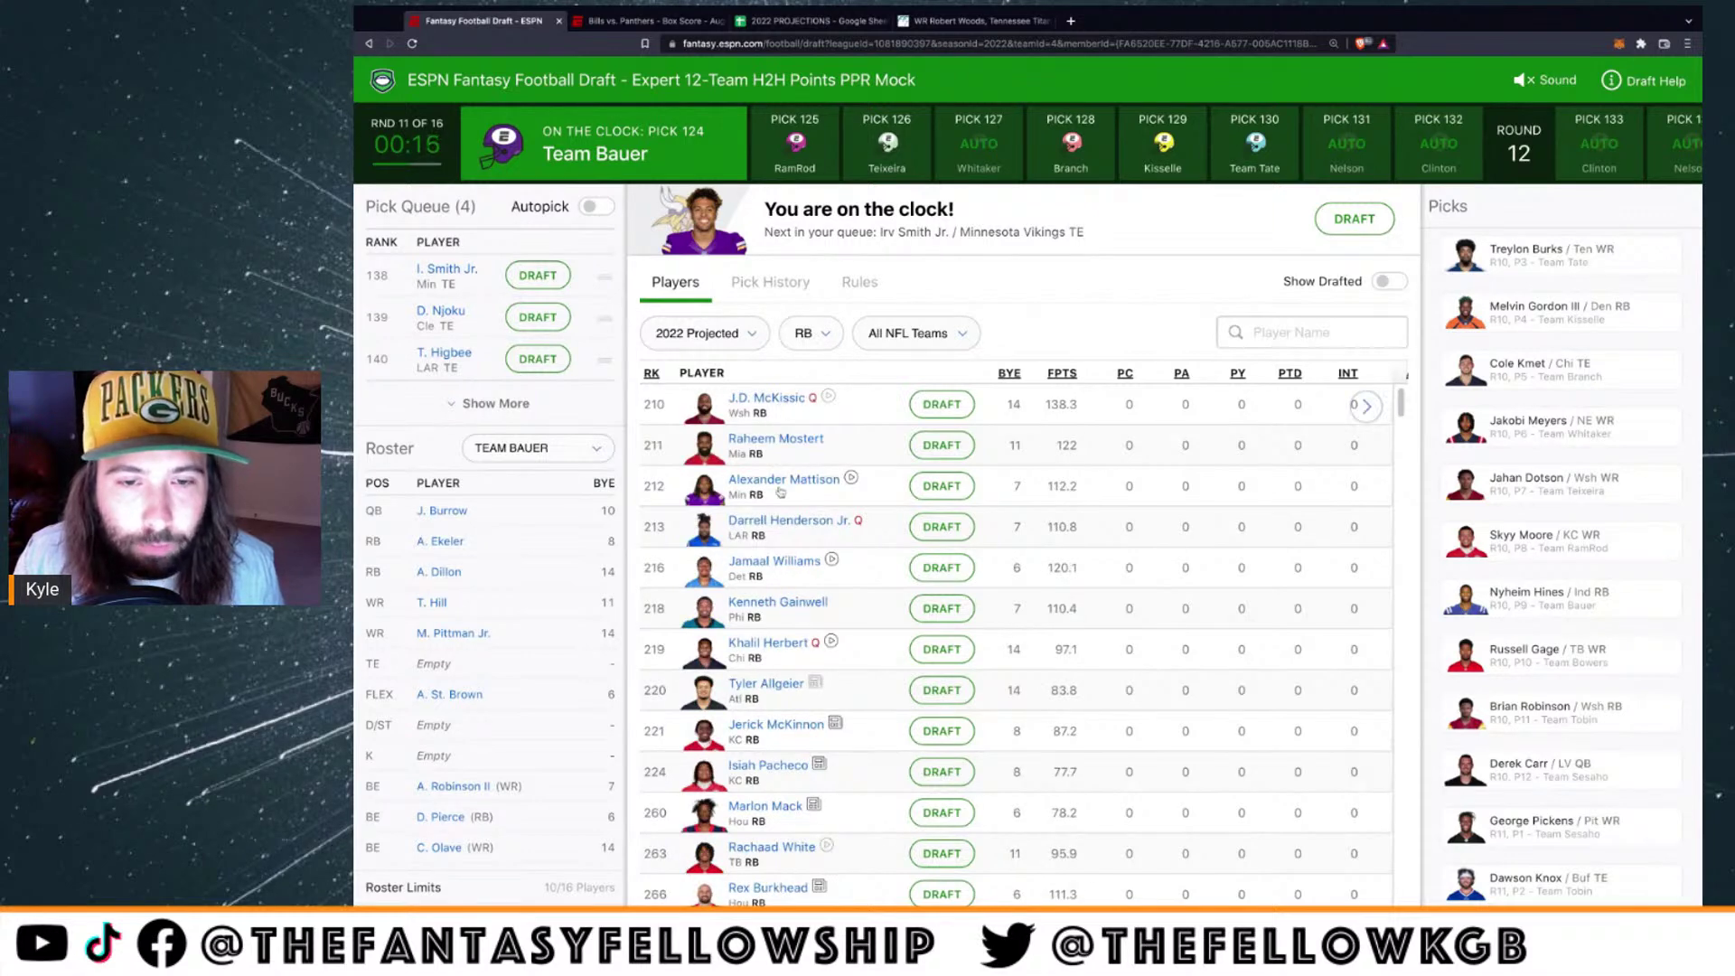
pyautogui.click(803, 332)
pyautogui.click(803, 353)
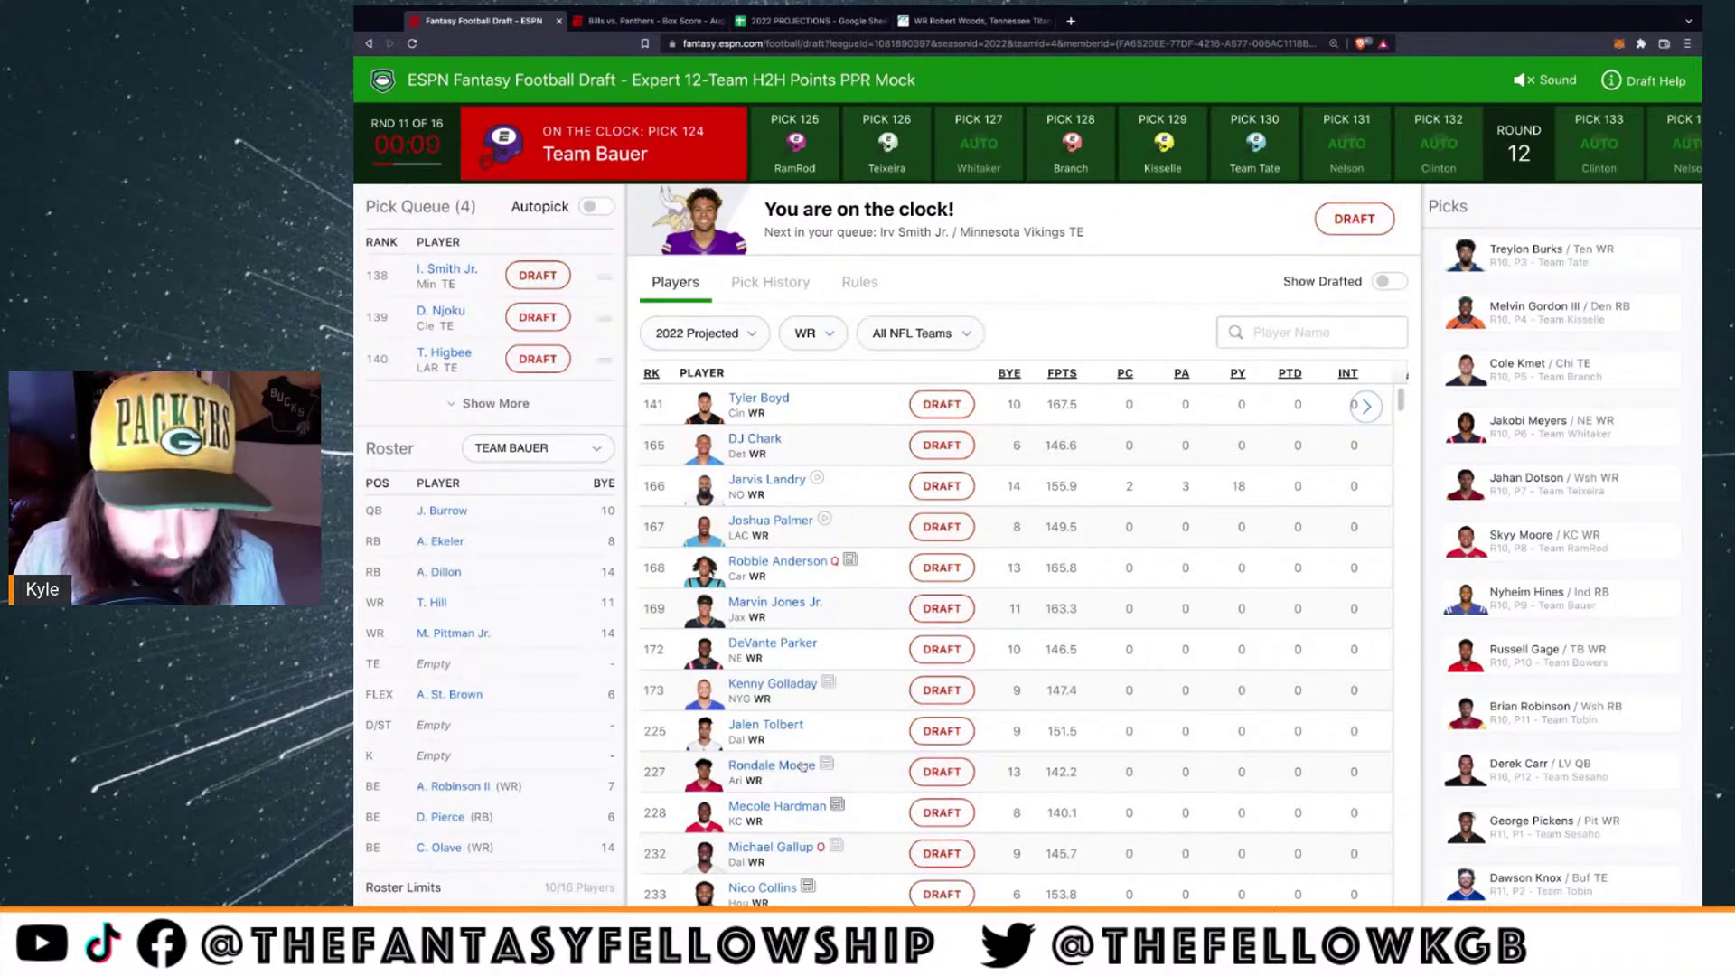
pyautogui.click(942, 445)
pyautogui.scroll(-2, 484, 660)
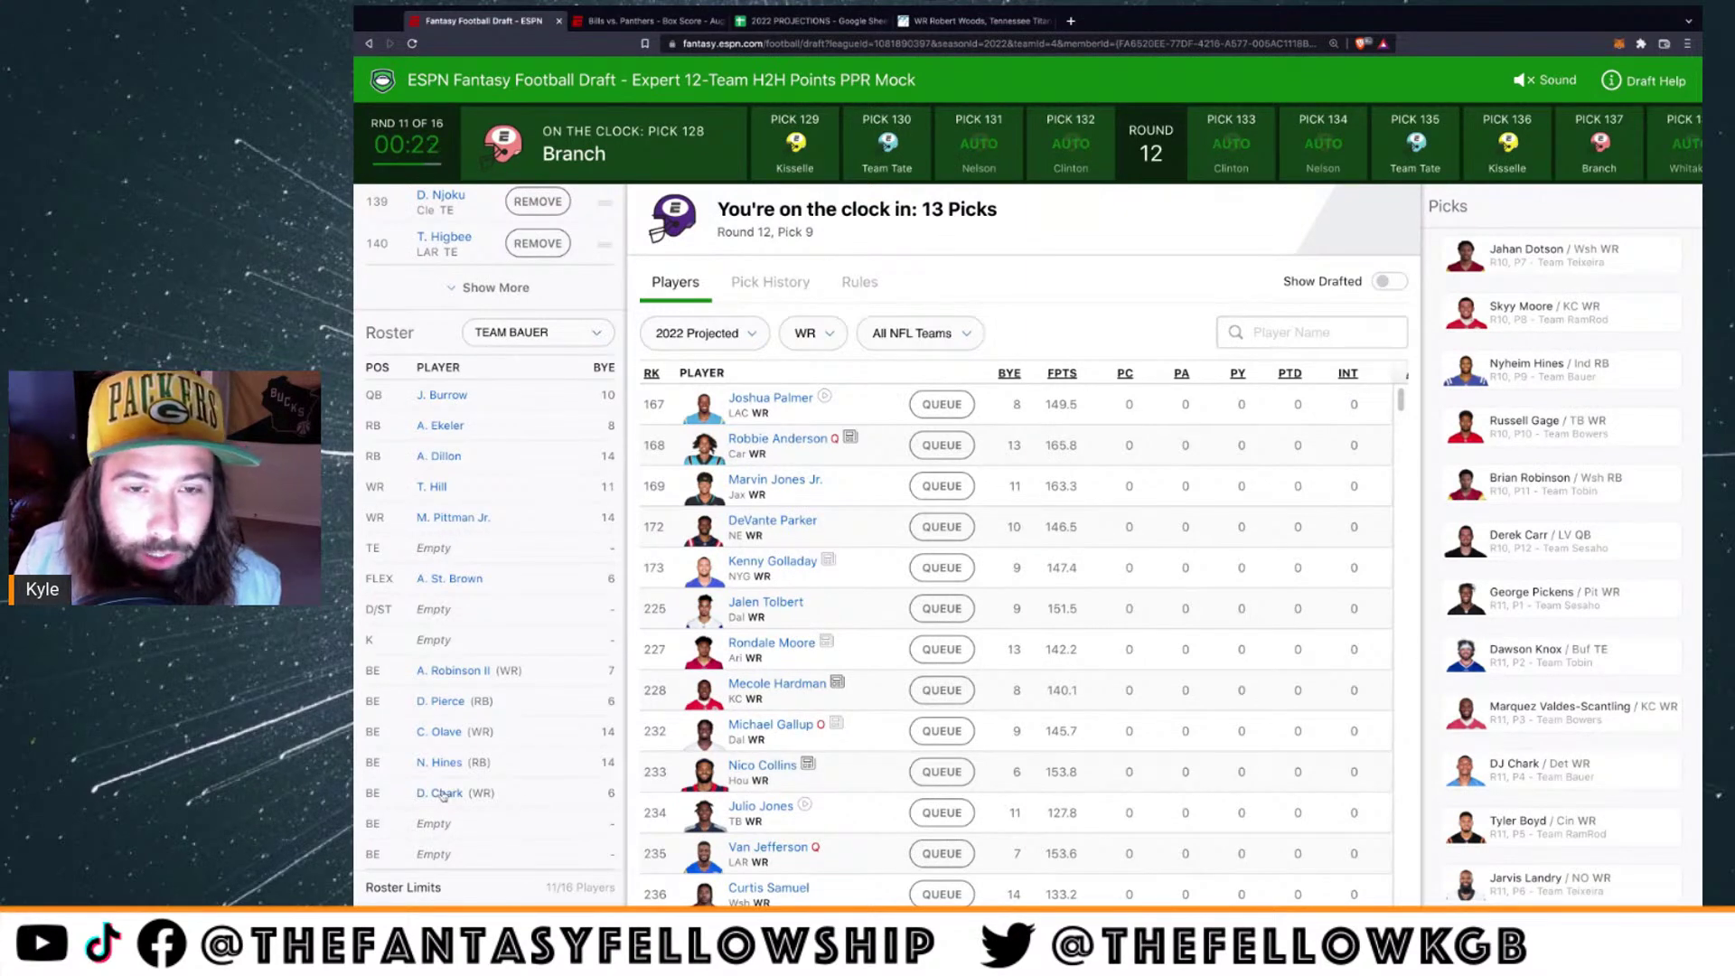
# Queue the wide receivers Joshua Palmer, Jalen Tolbert, Rondale Moore and Nico Collins, and list all positions again
pyautogui.click(952, 405)
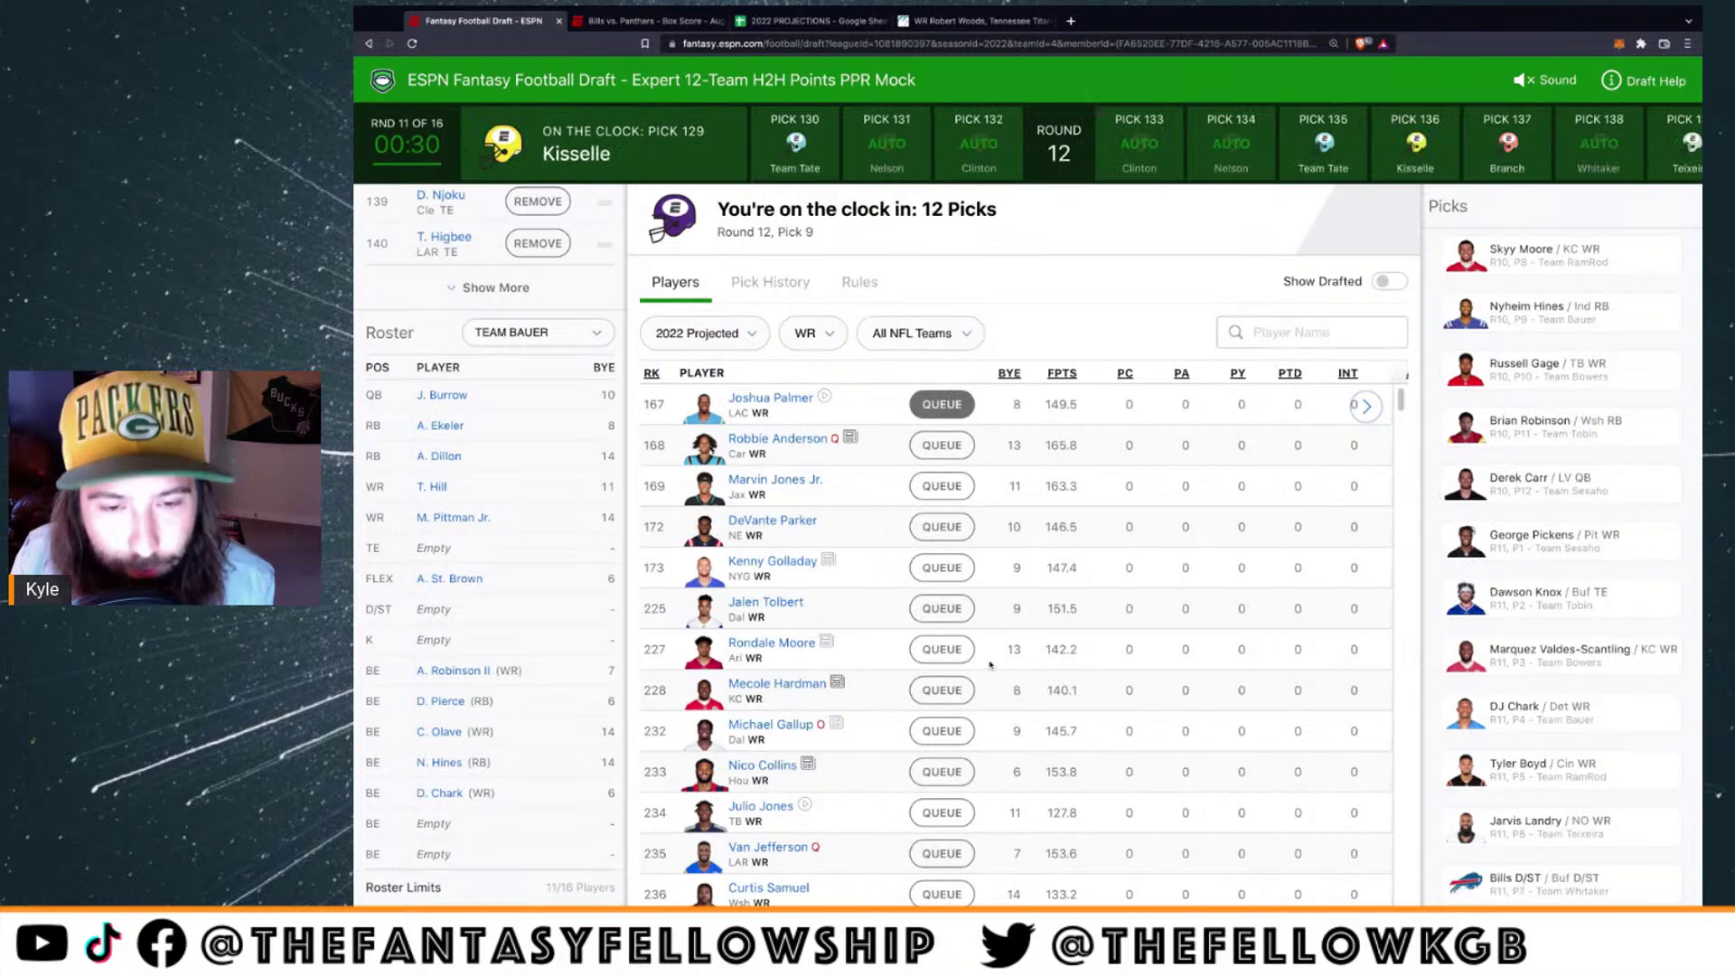
pyautogui.click(950, 646)
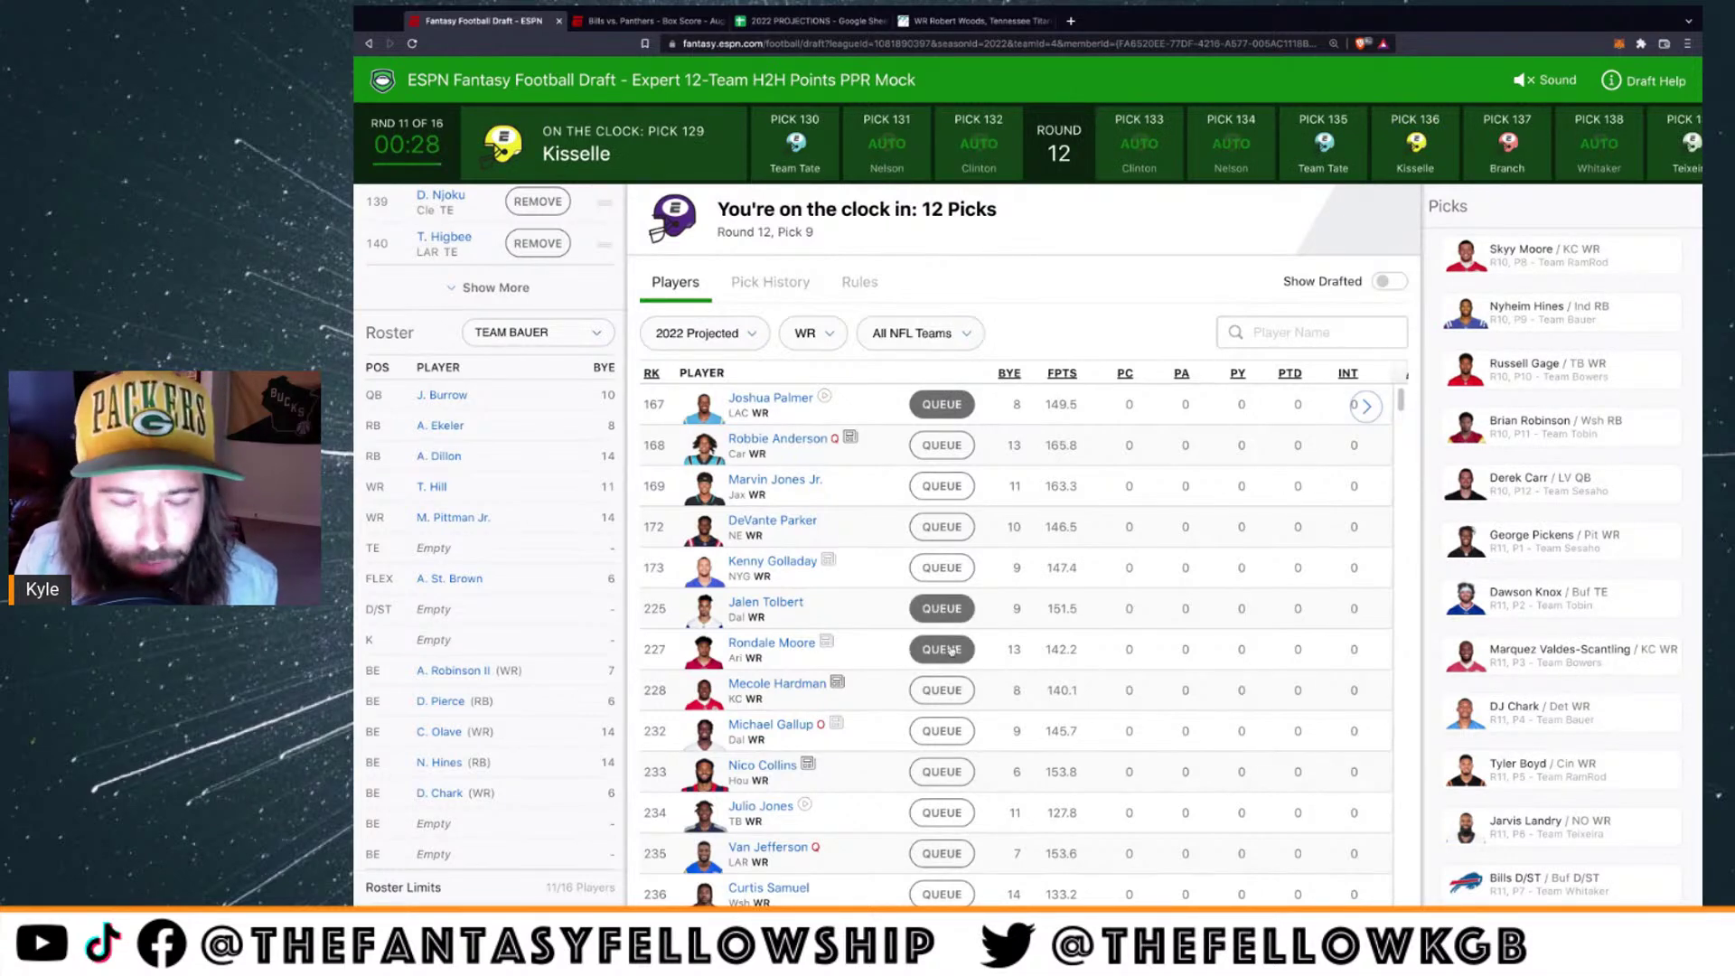
pyautogui.click(939, 771)
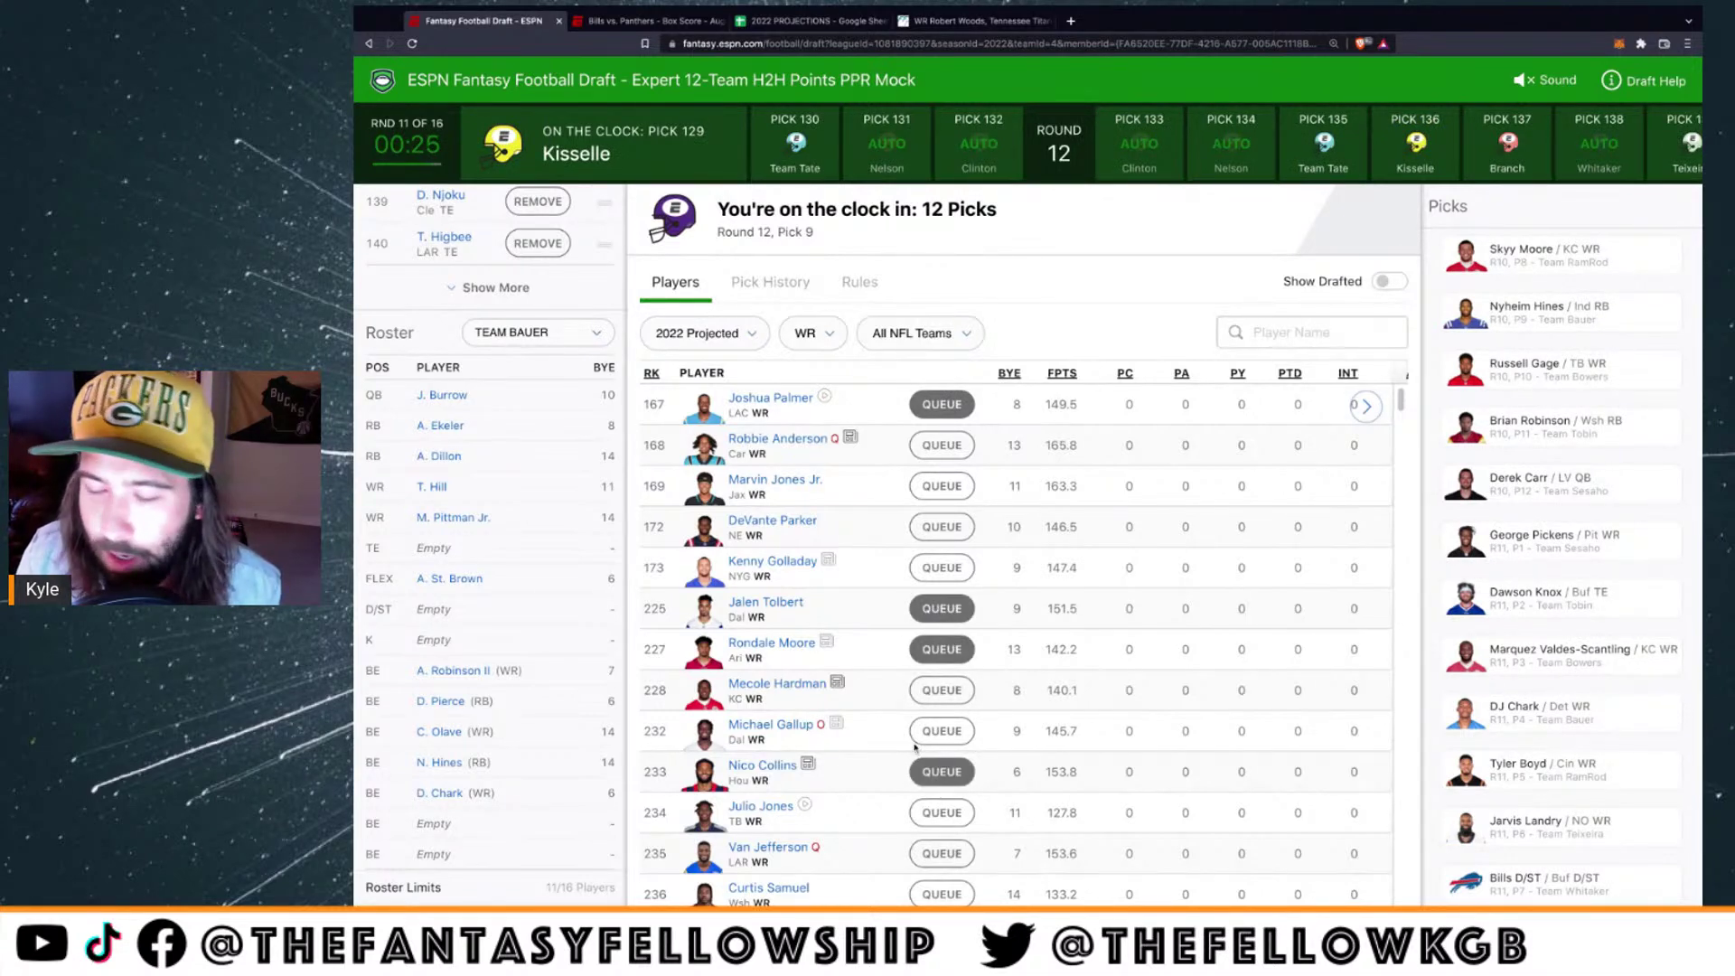
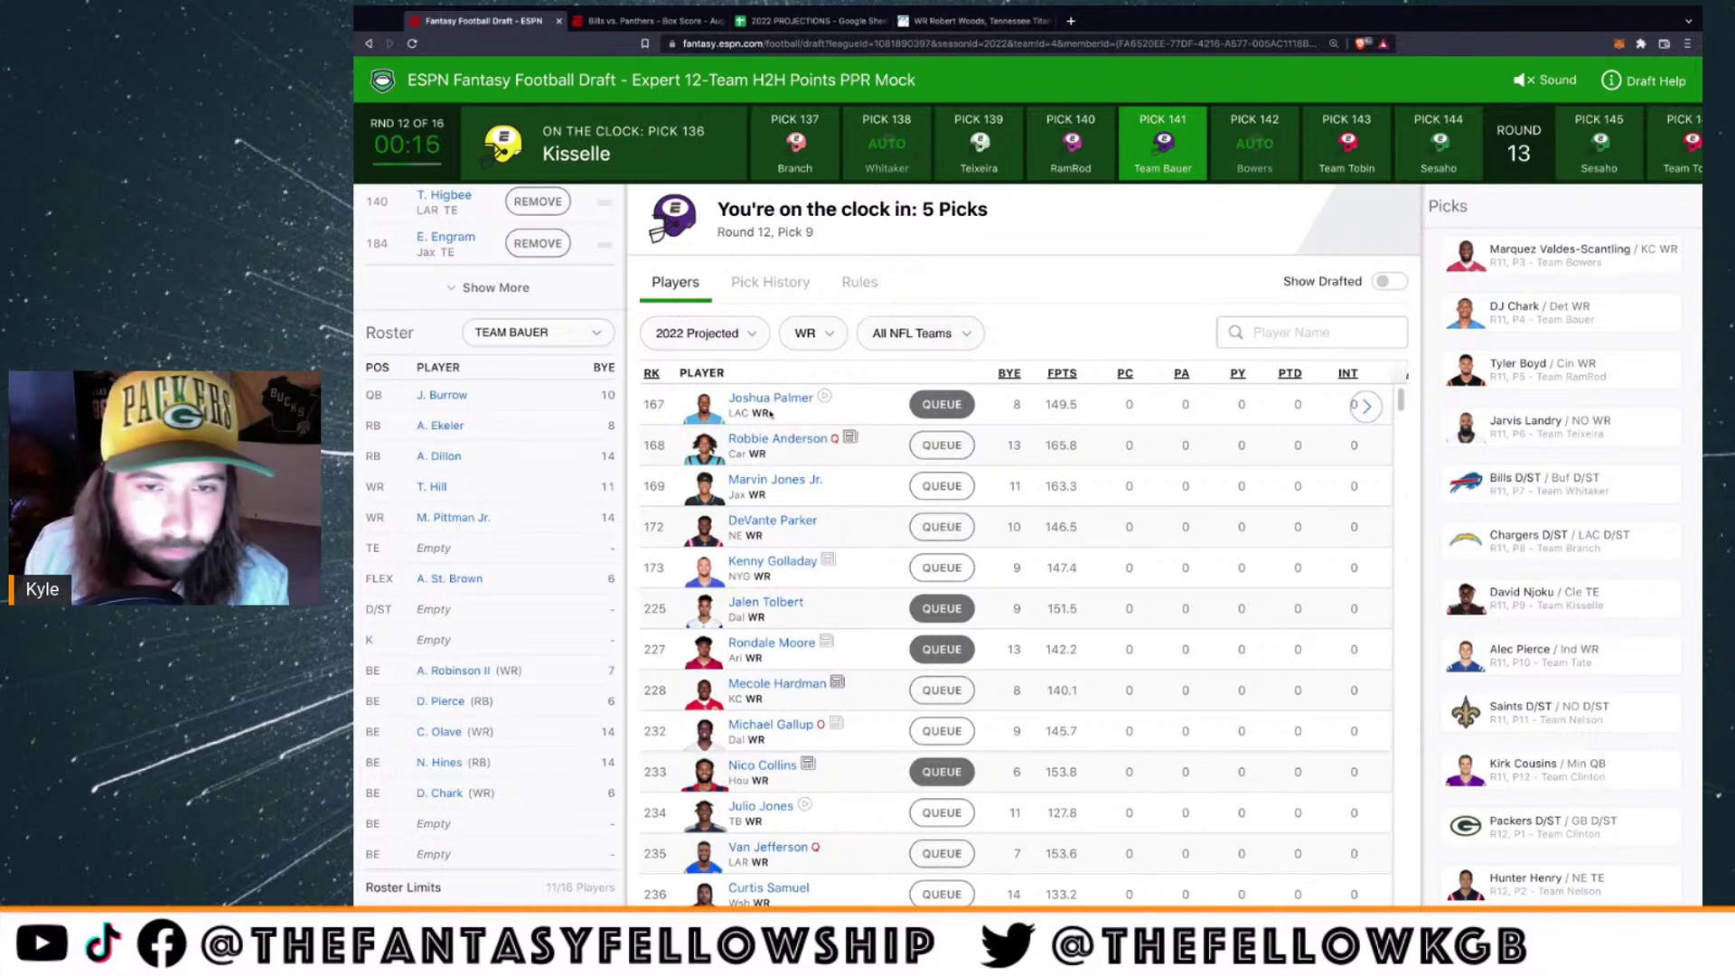
pyautogui.click(813, 340)
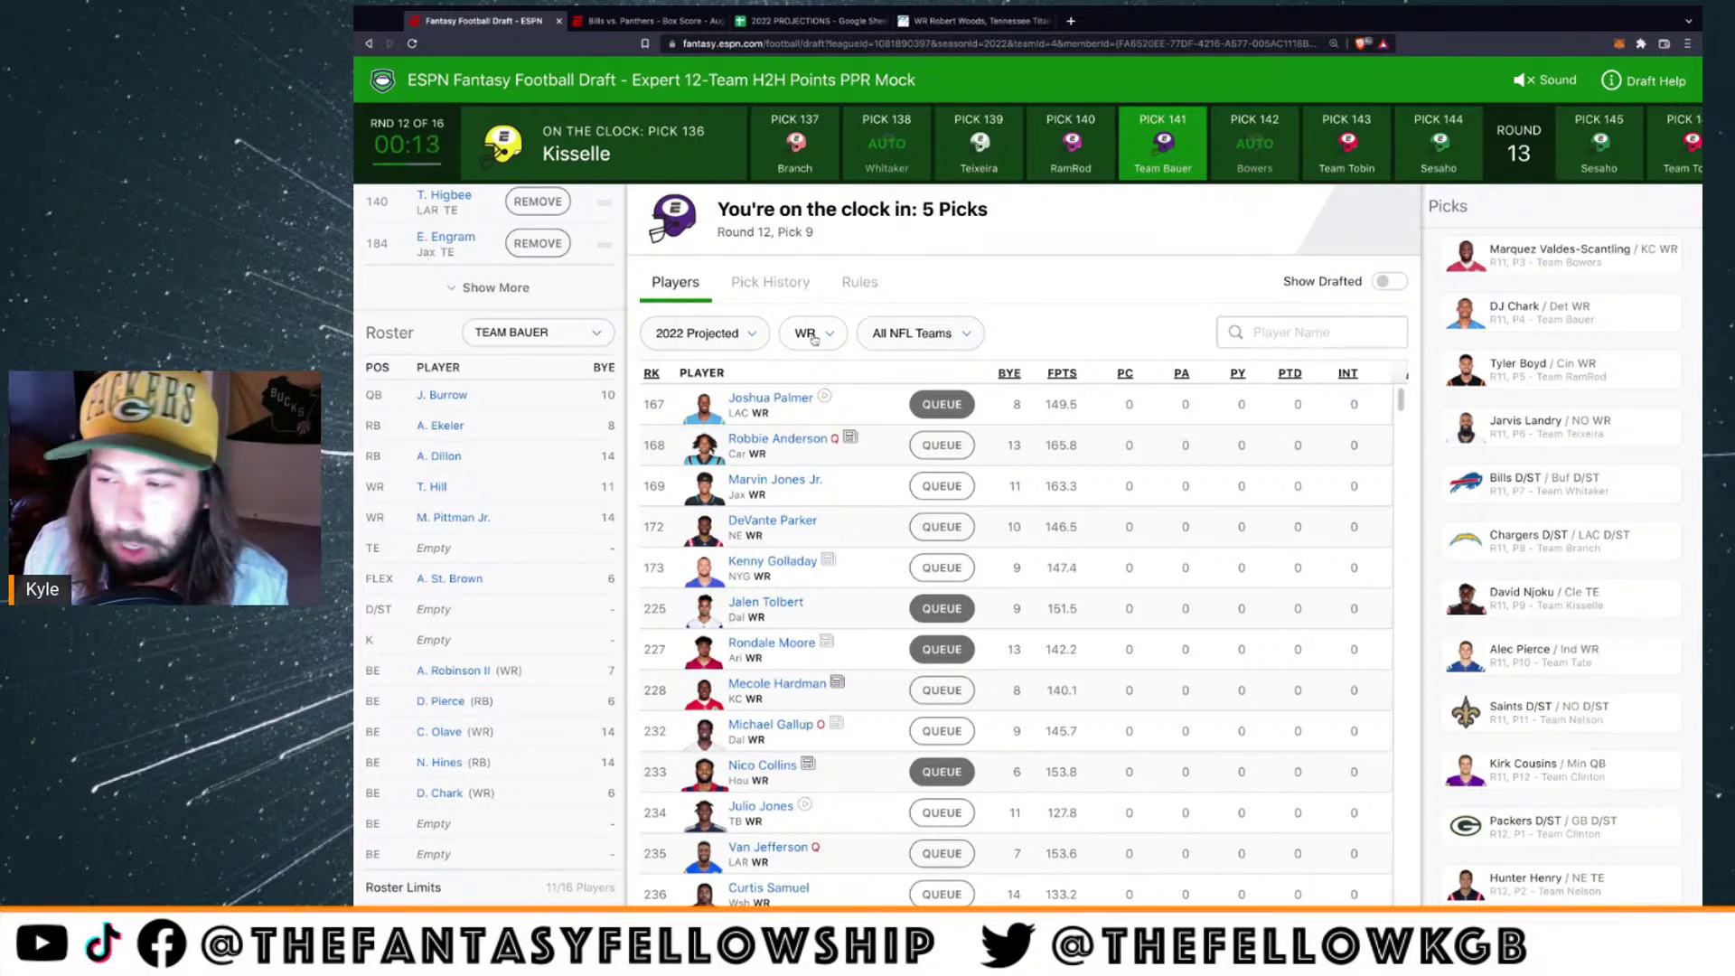
pyautogui.click(806, 296)
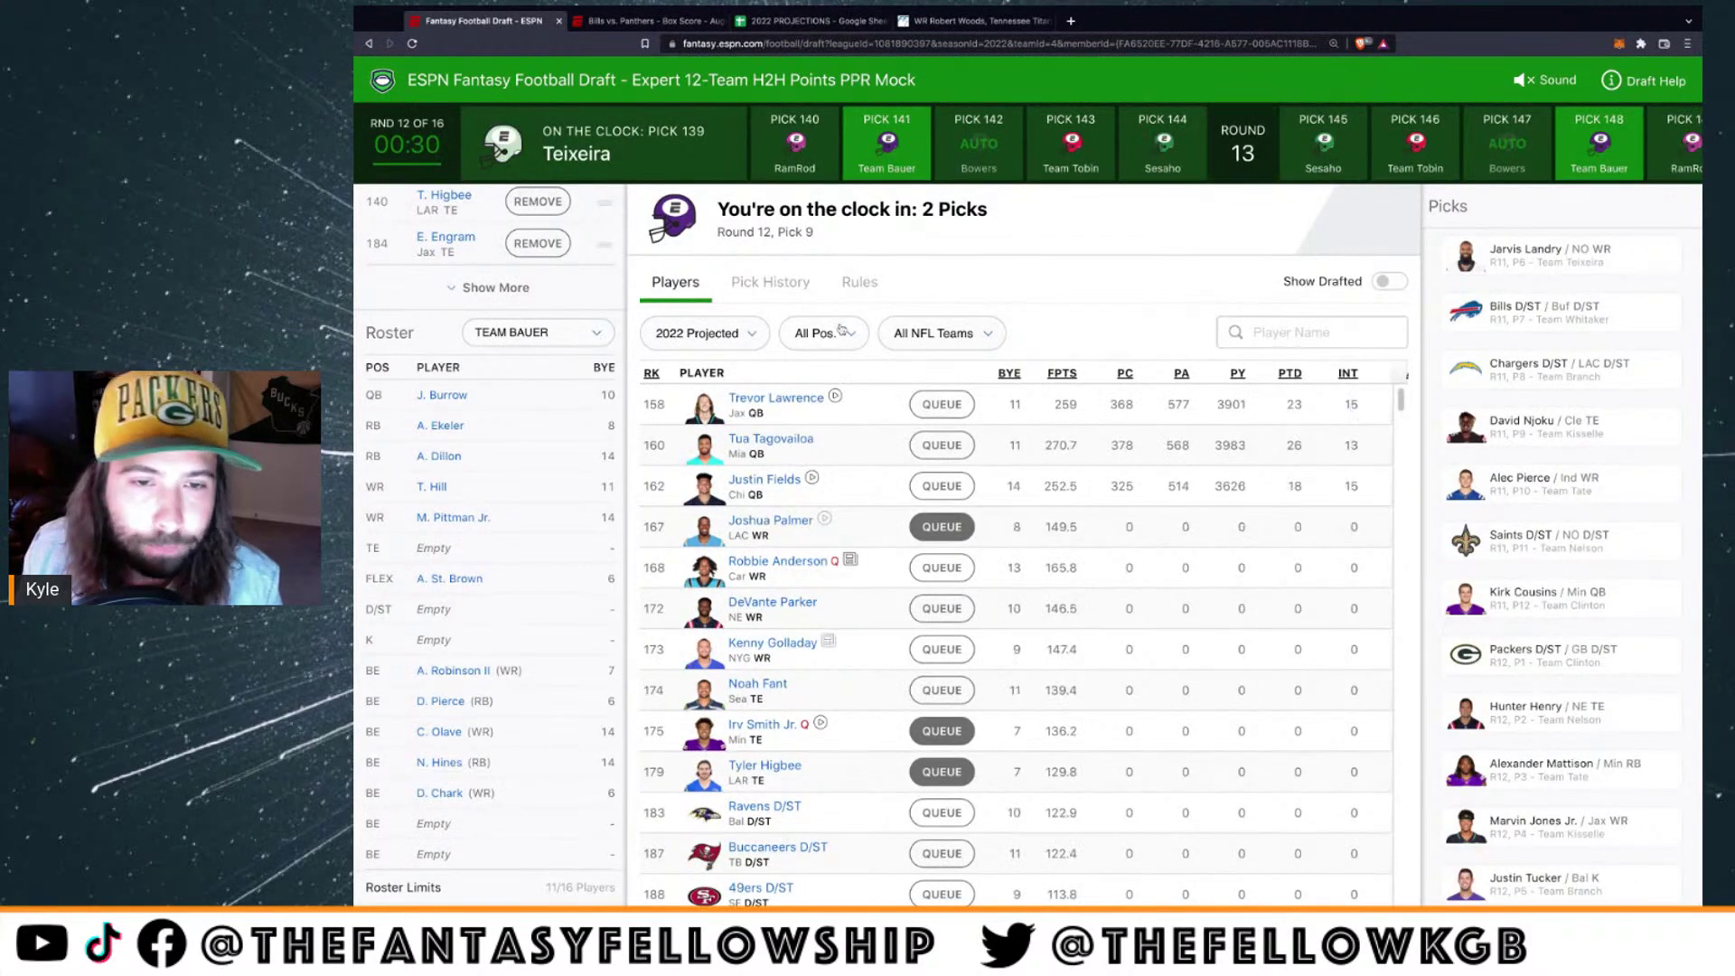
# Queue Trevor Lawrence, list the available tight ends, and draft Evan Engram with the round 12 pick
pyautogui.click(942, 404)
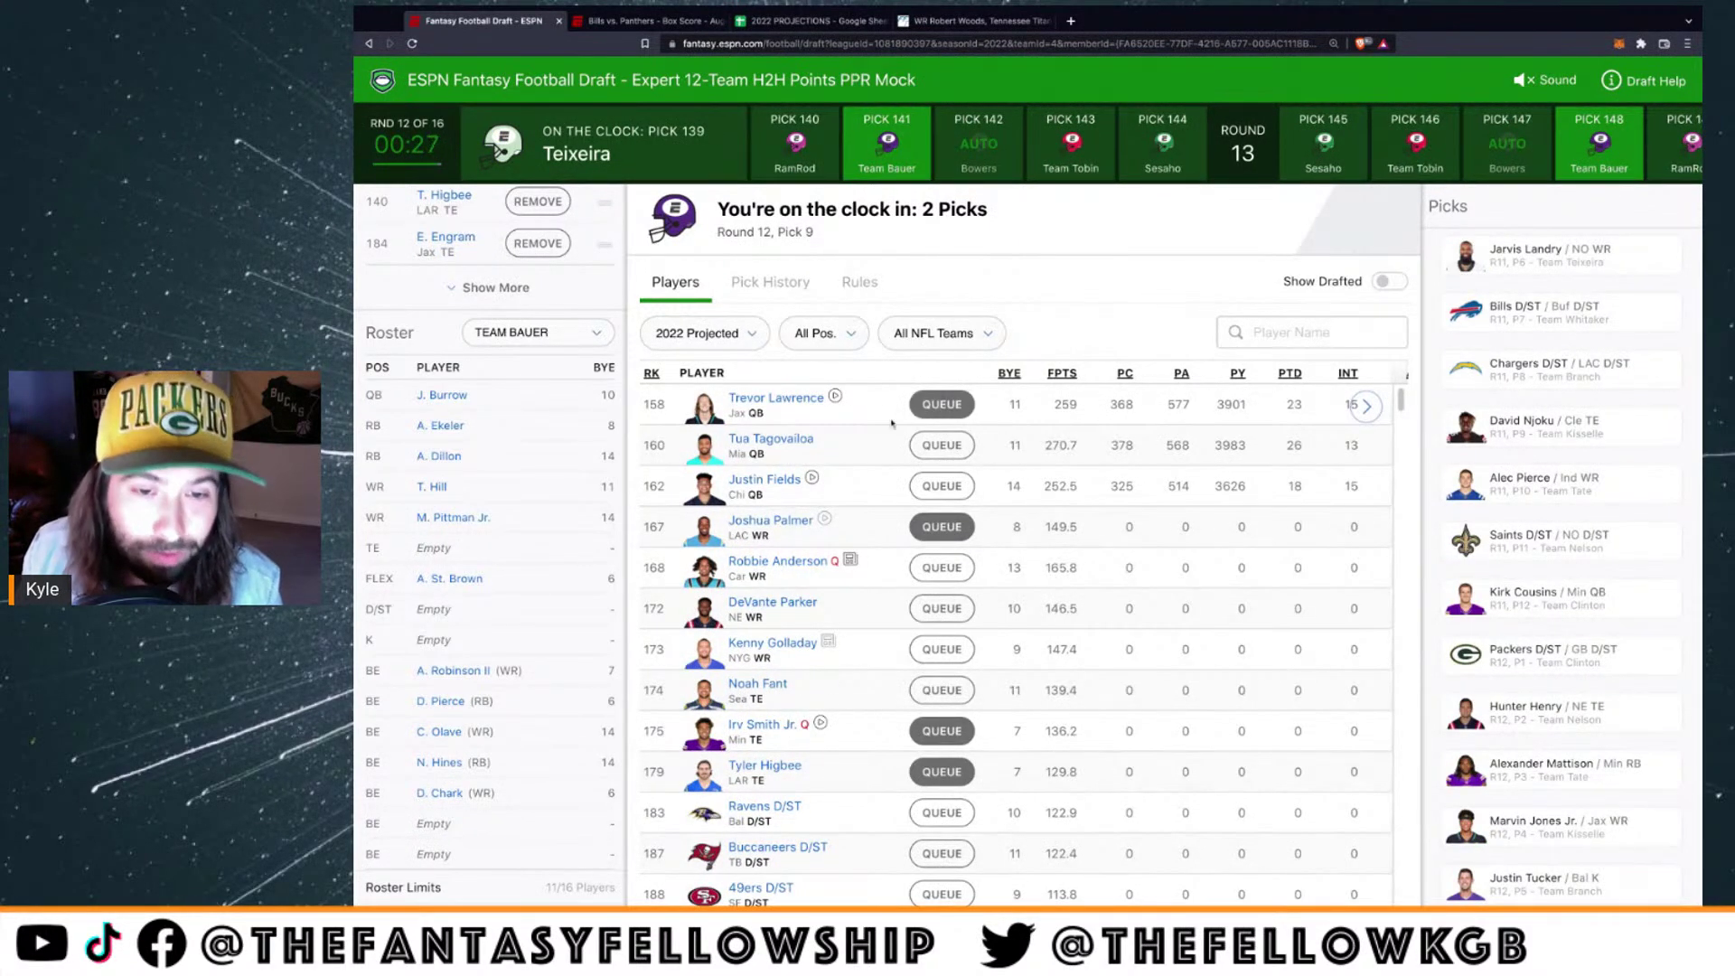
pyautogui.click(811, 332)
pyautogui.click(817, 416)
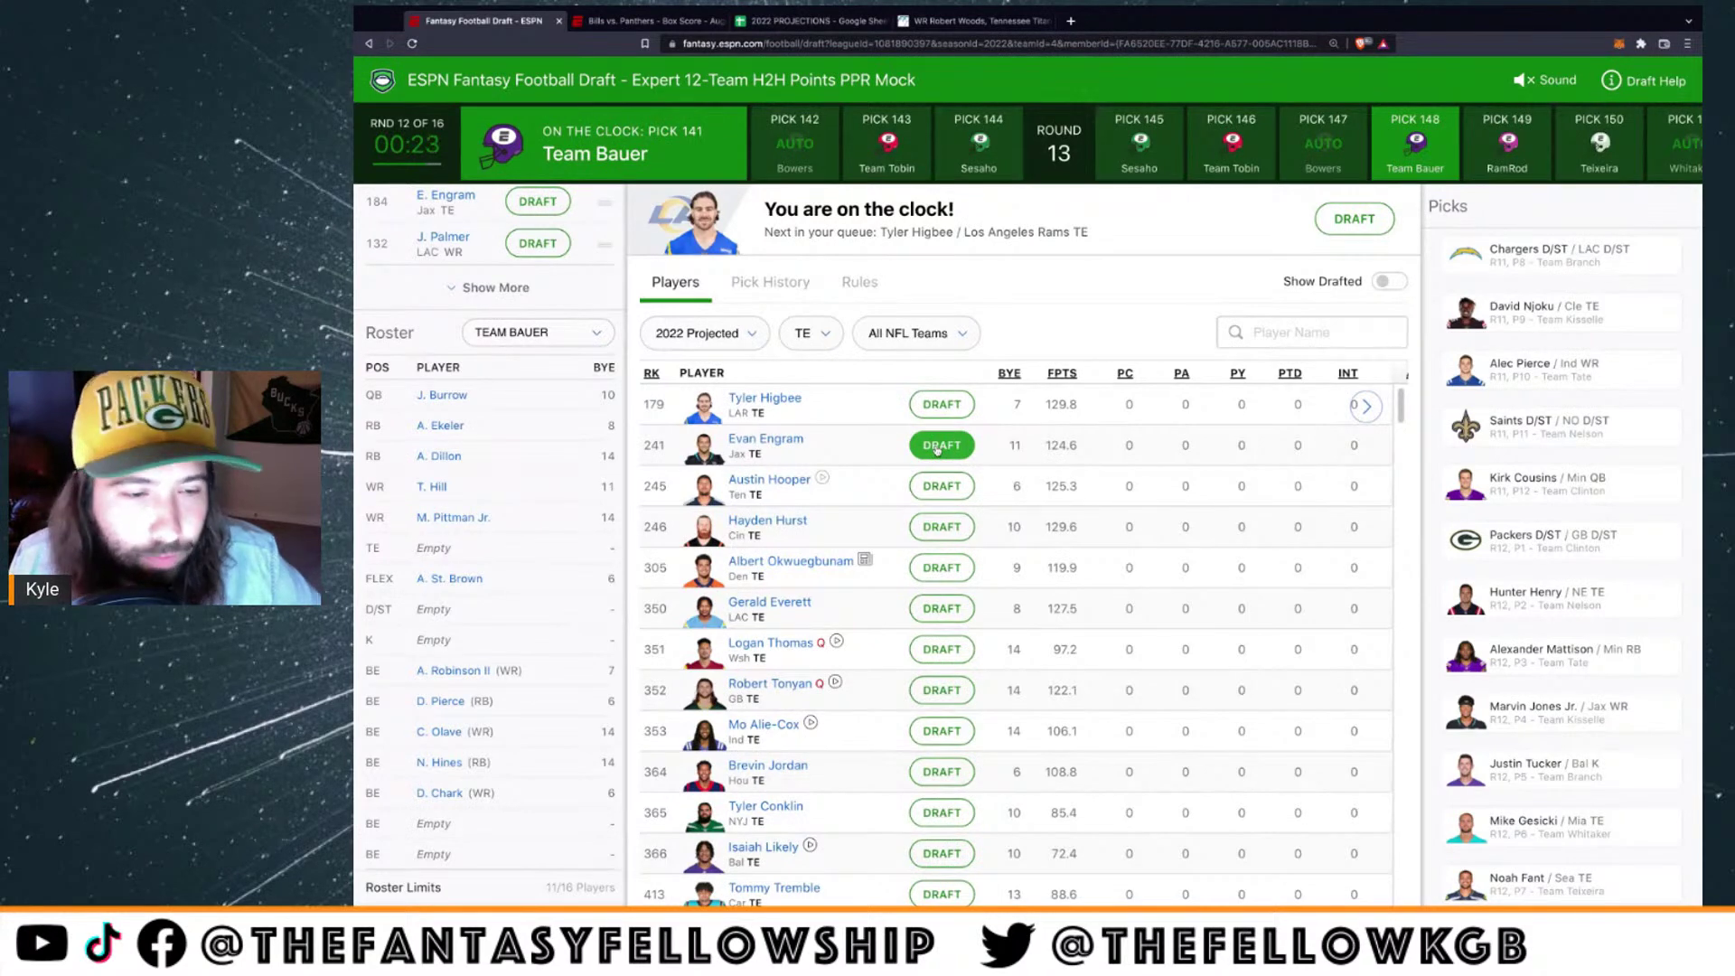
pyautogui.click(937, 444)
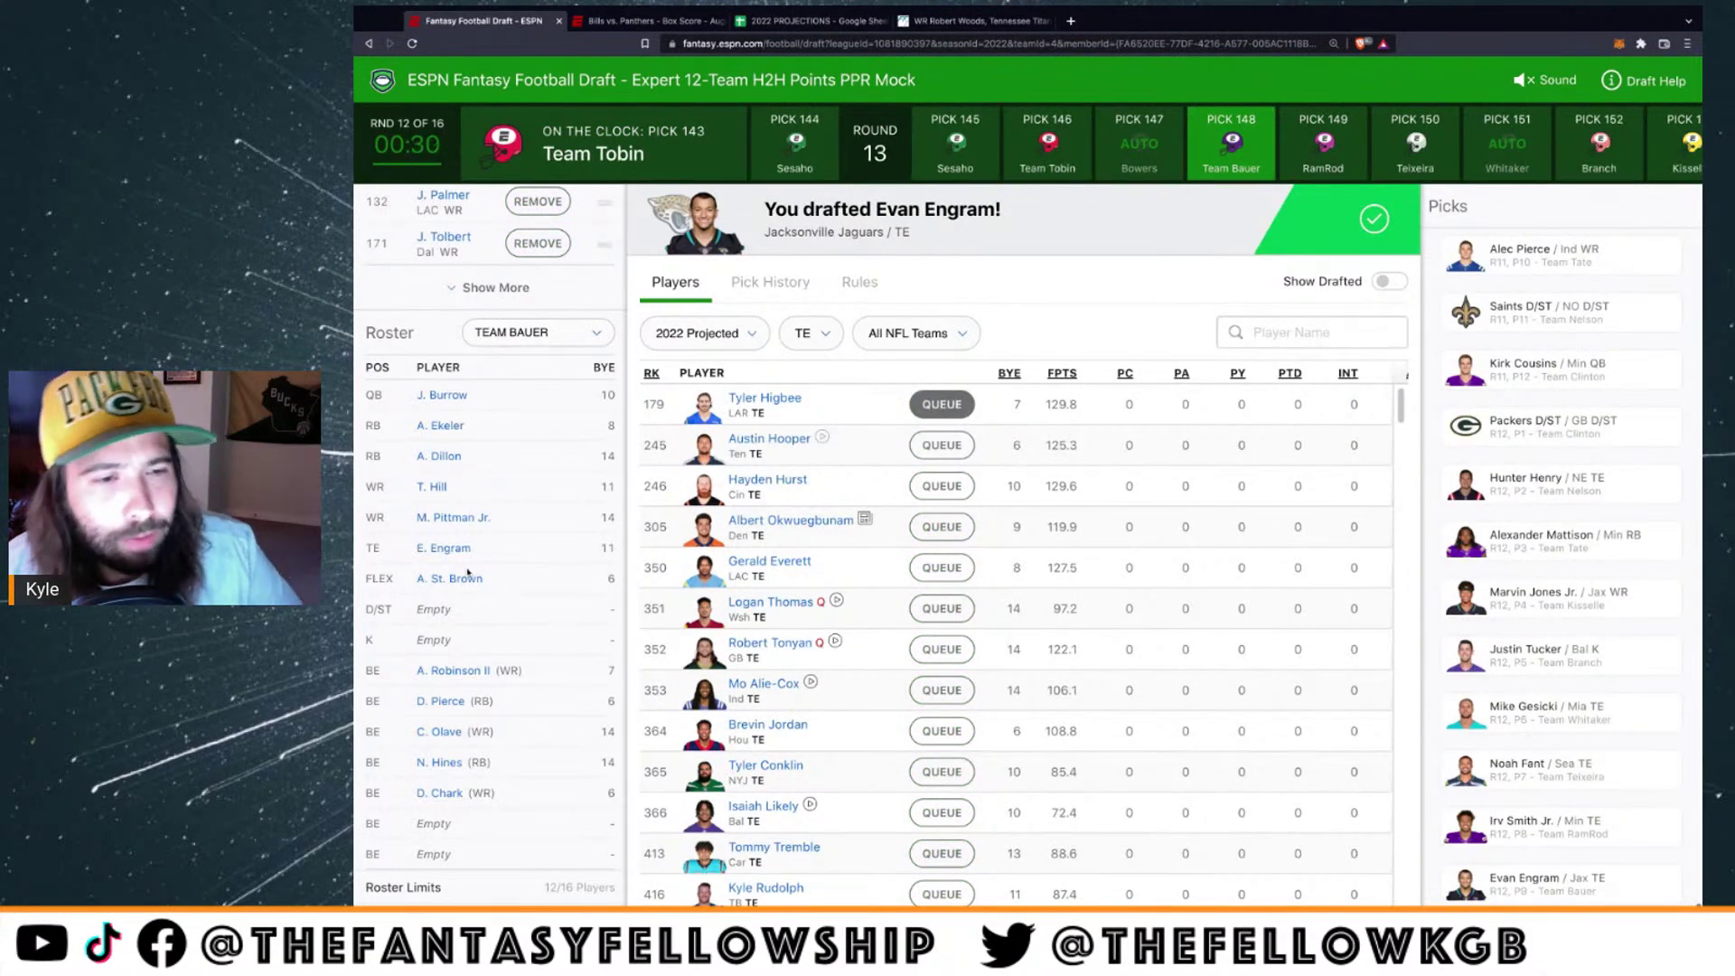
# Review Evan Engram's player card, covering his projected stats, outlook, Watson insights and game log
pyautogui.click(449, 548)
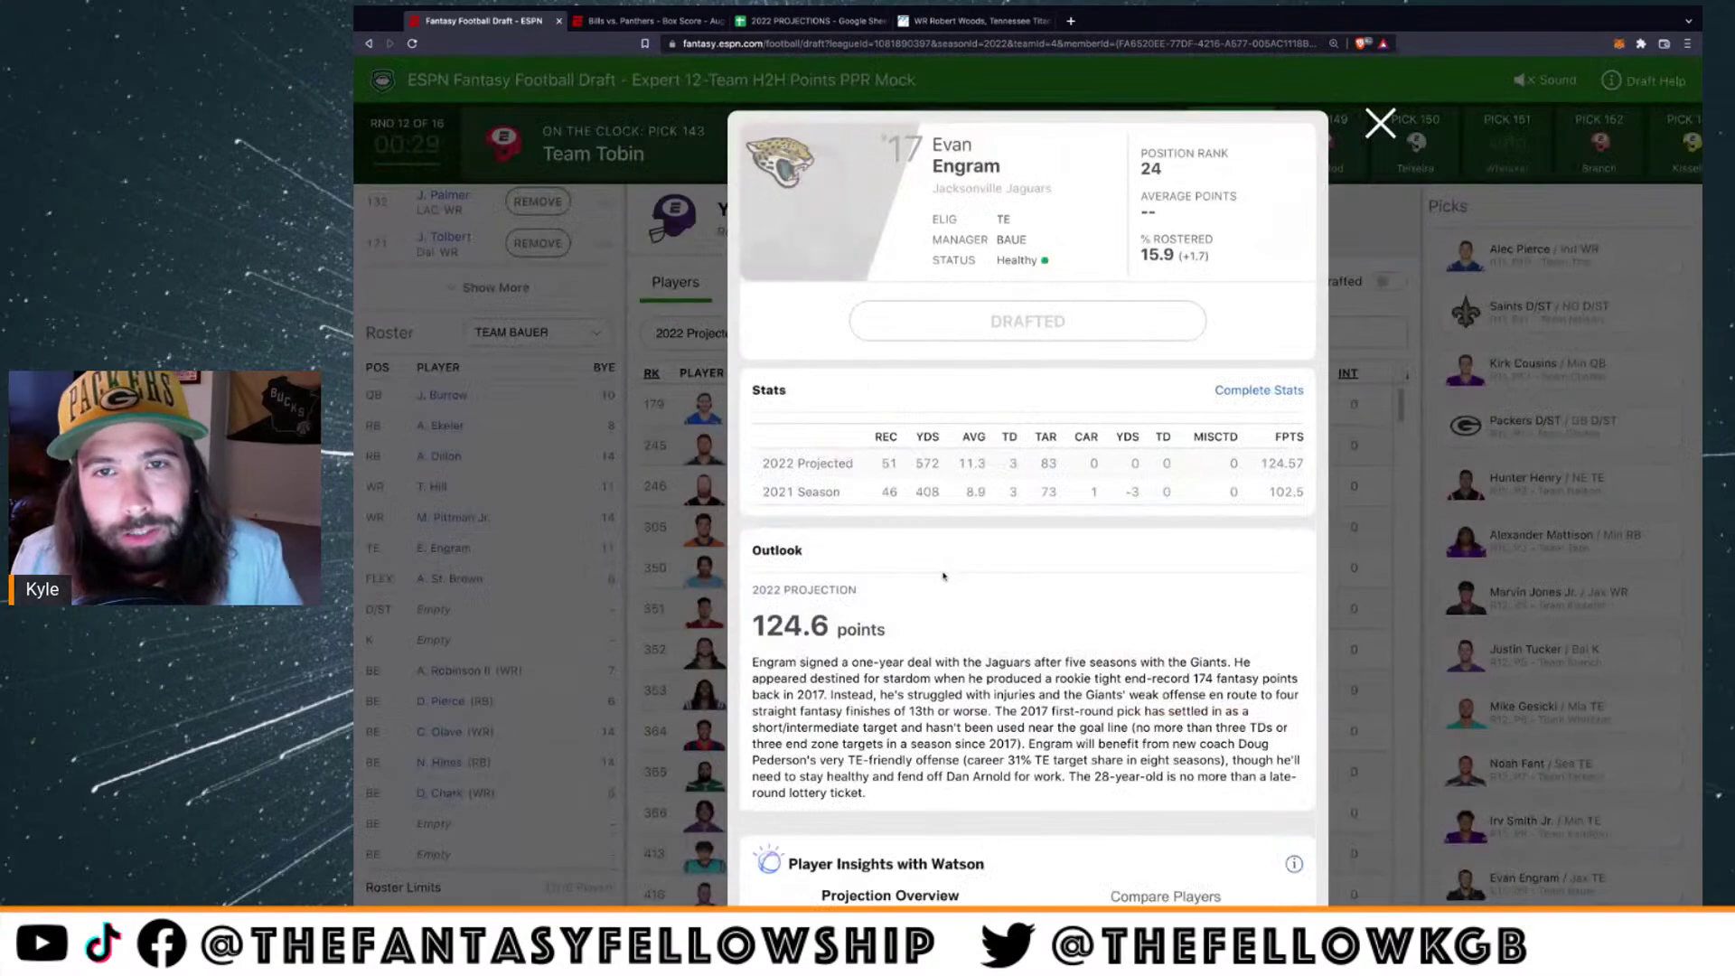
pyautogui.scroll(-8, 950, 560)
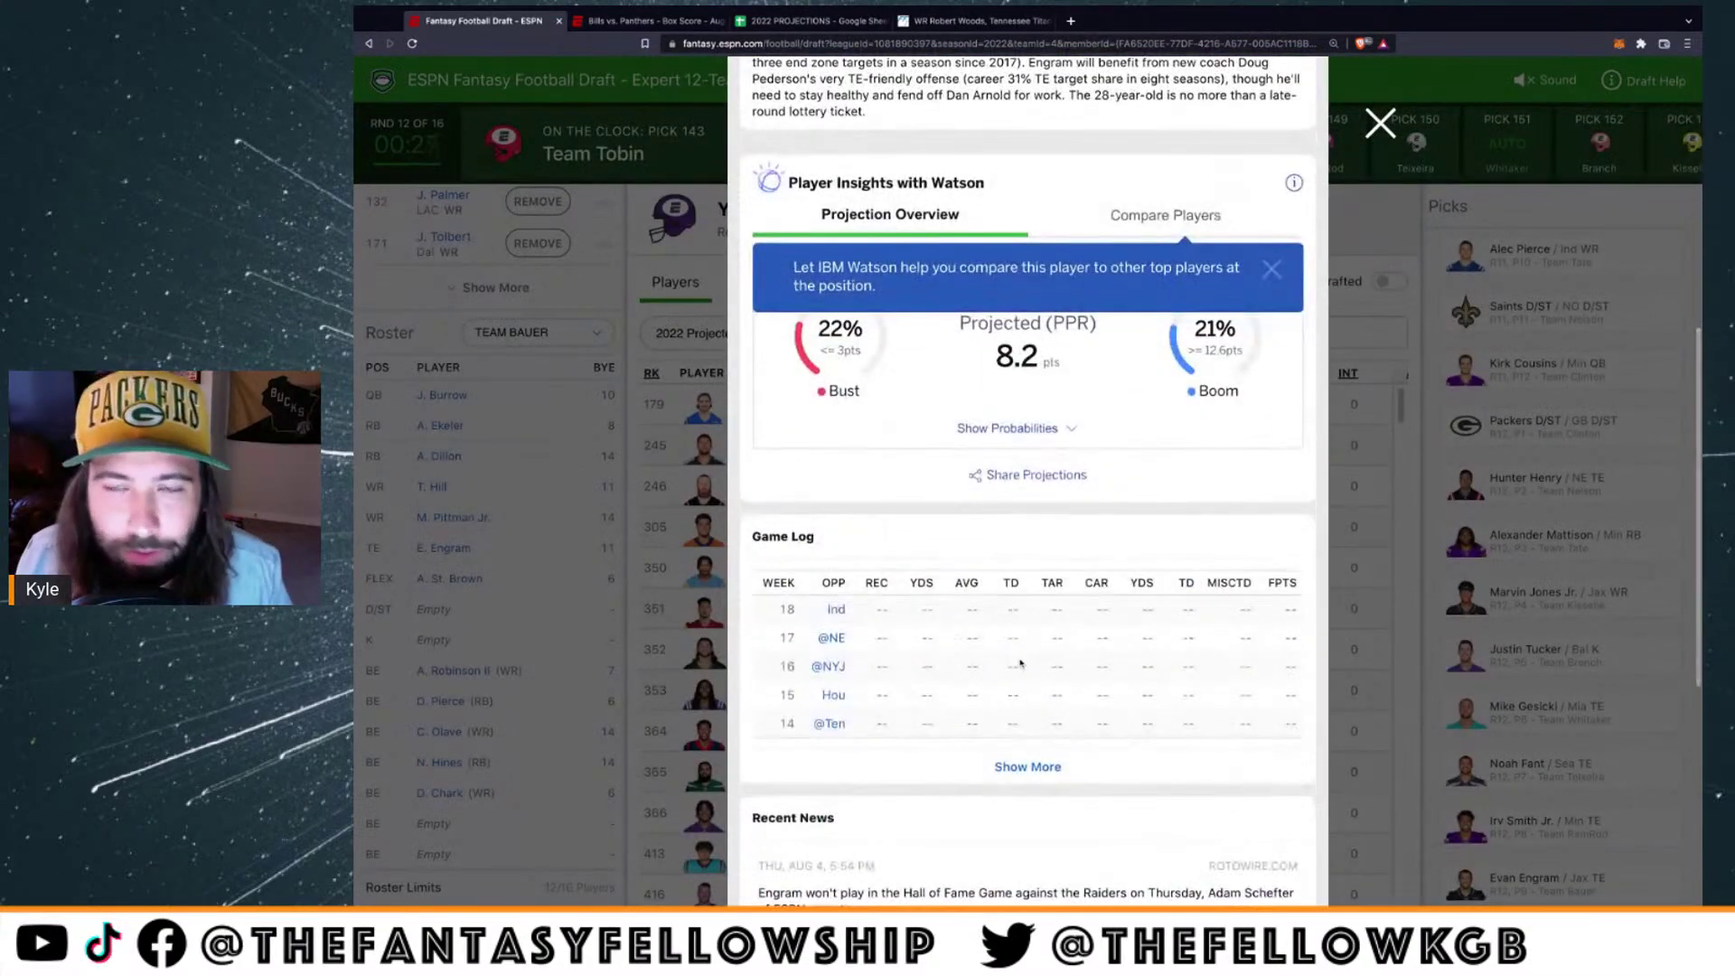
pyautogui.scroll(8, 943, 576)
pyautogui.click(1380, 124)
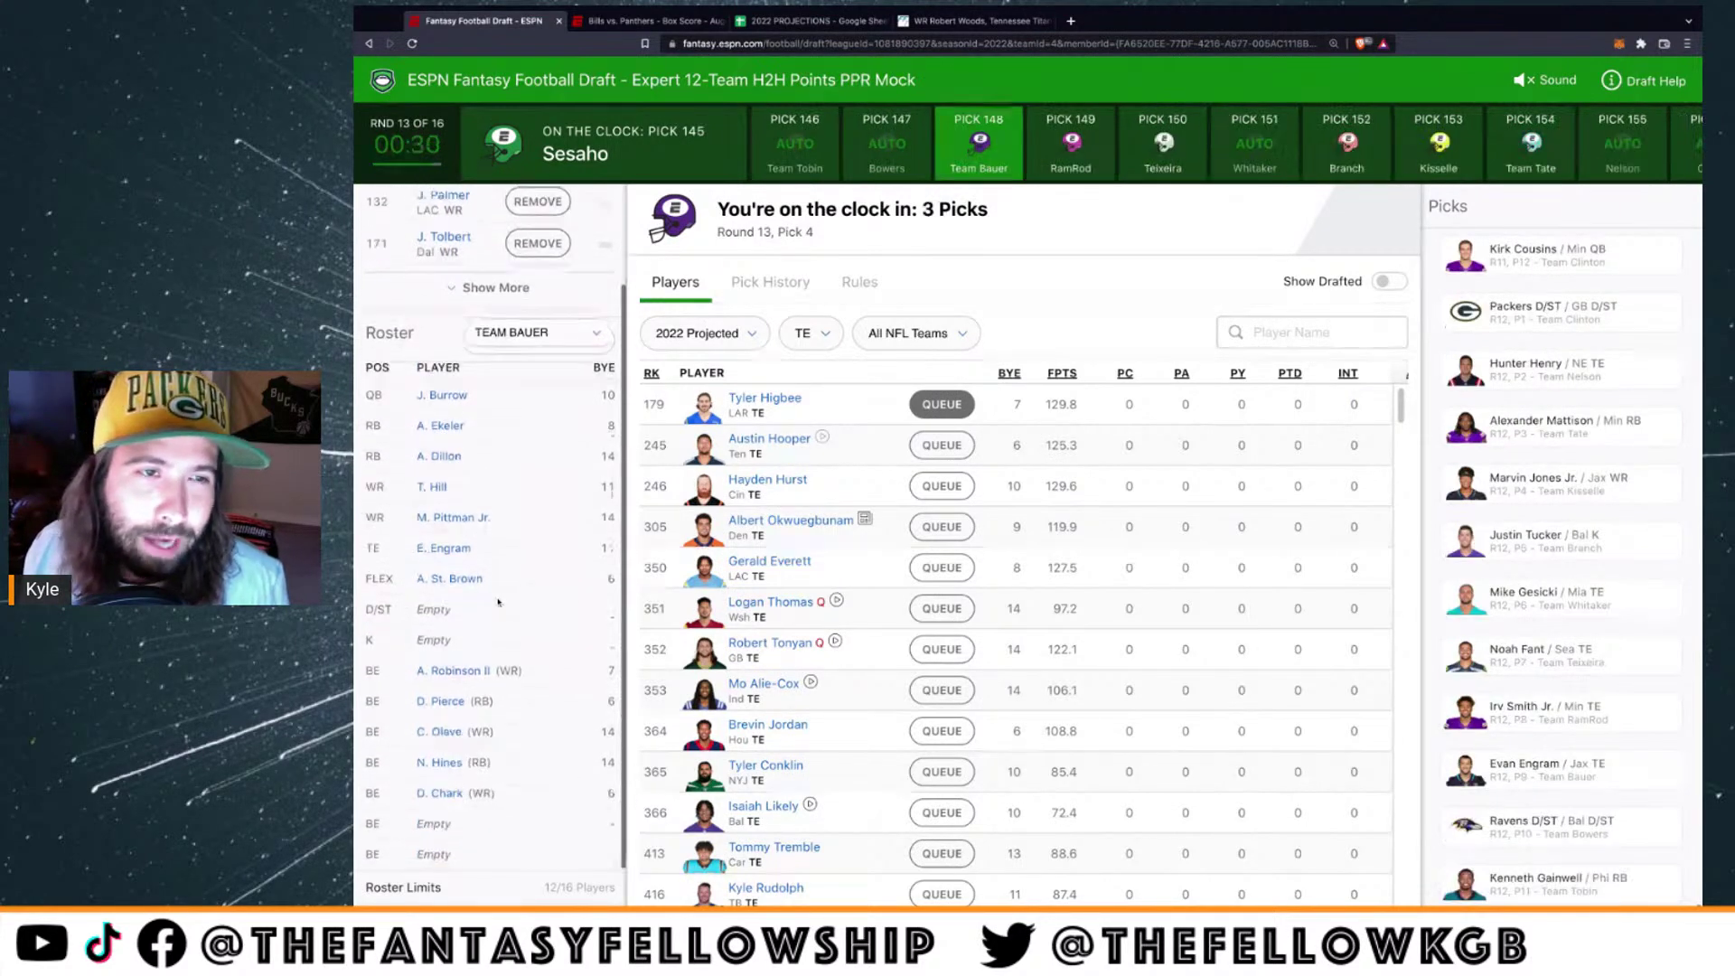
# Look over the pick queue, own roster and the latest picks, and draft Hayden Hurst with the round 13 pick
pyautogui.scroll(3, 498, 603)
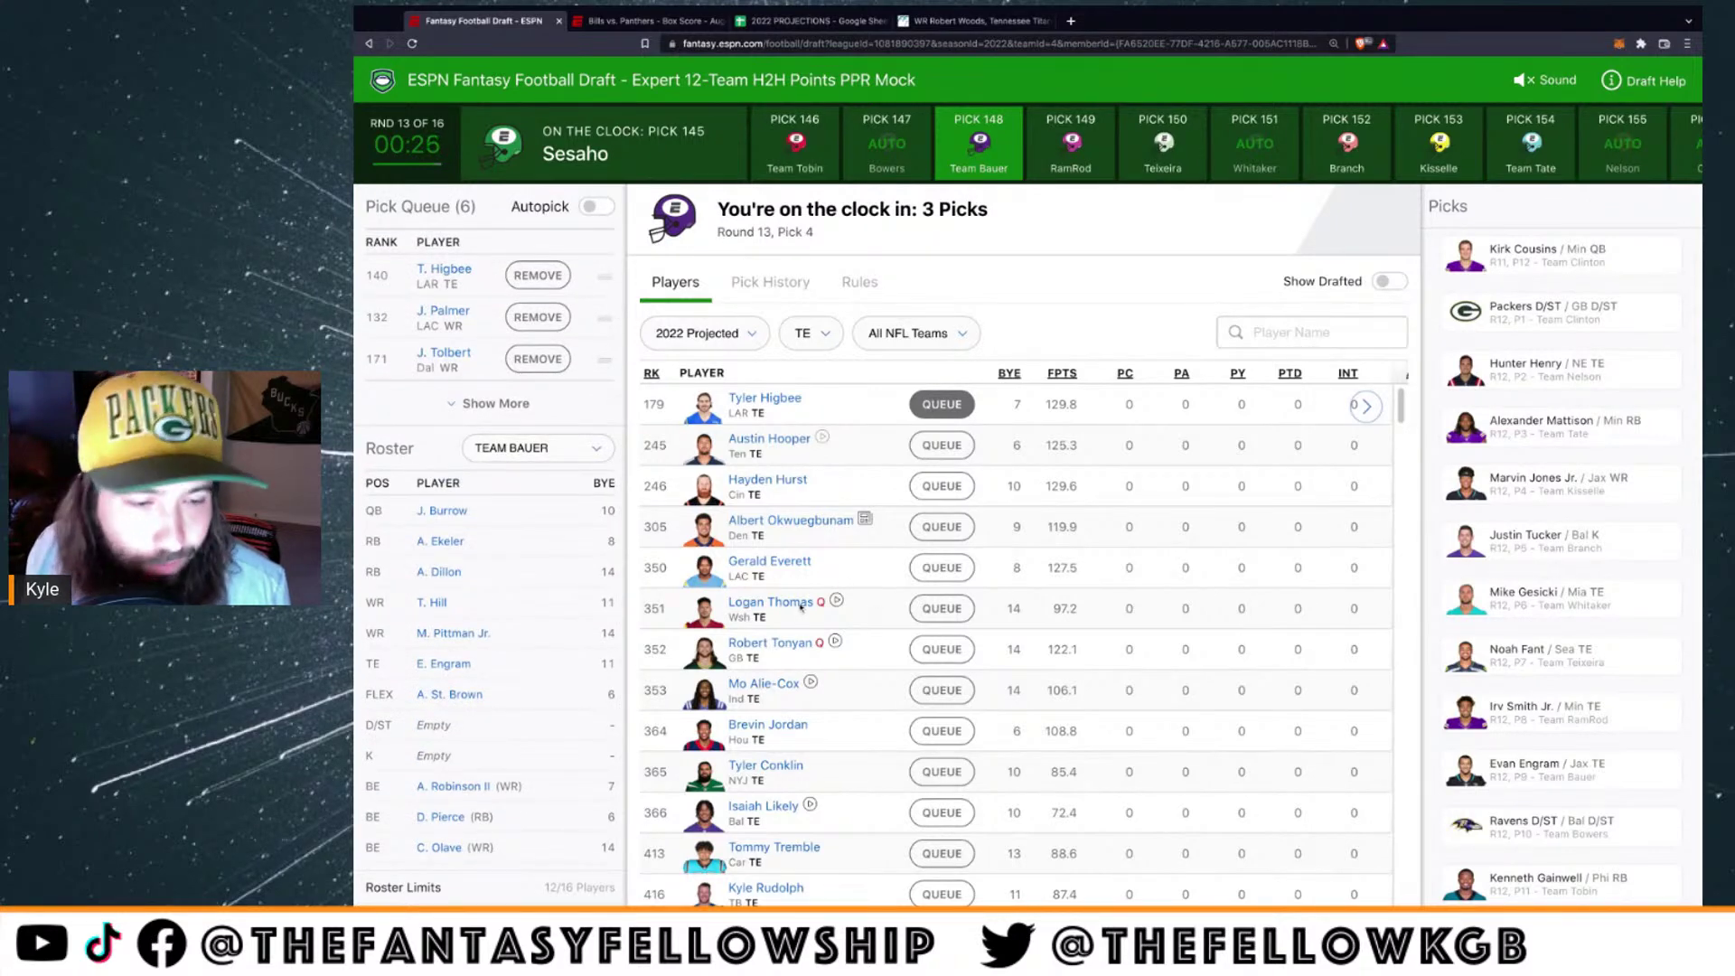
pyautogui.scroll(-3, 596, 638)
pyautogui.scroll(3, 595, 632)
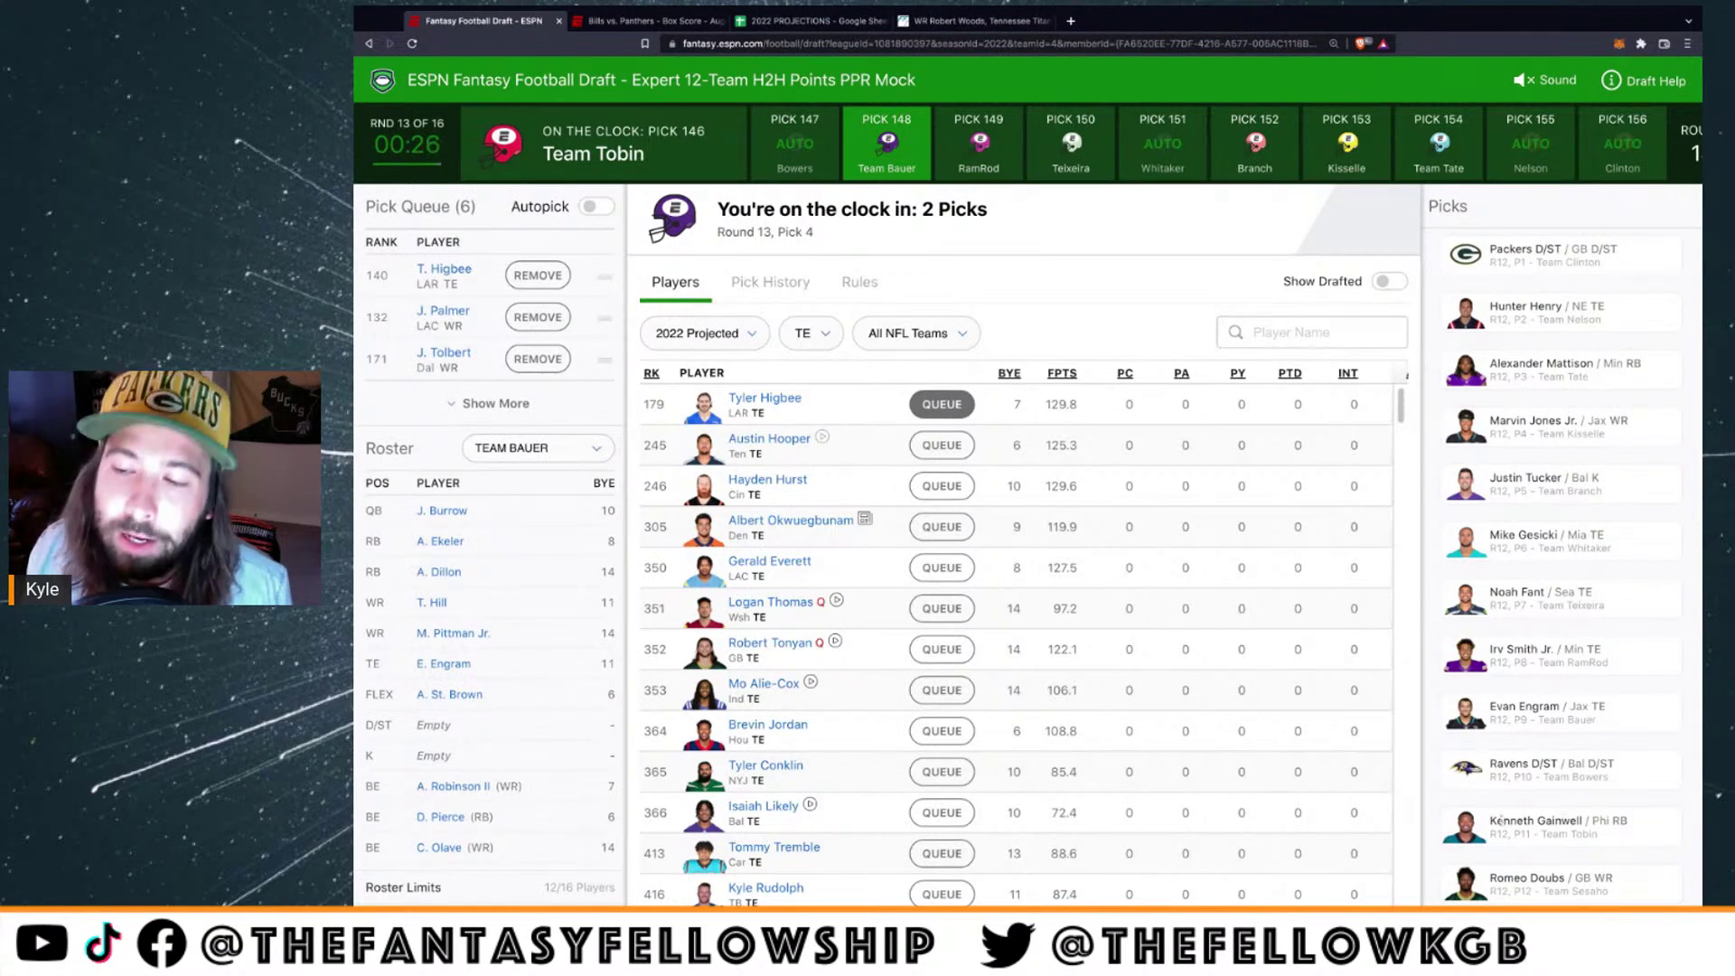
pyautogui.moveTo(1503, 823); pyautogui.dragTo(1588, 822)
pyautogui.moveTo(1503, 879); pyautogui.dragTo(1575, 878)
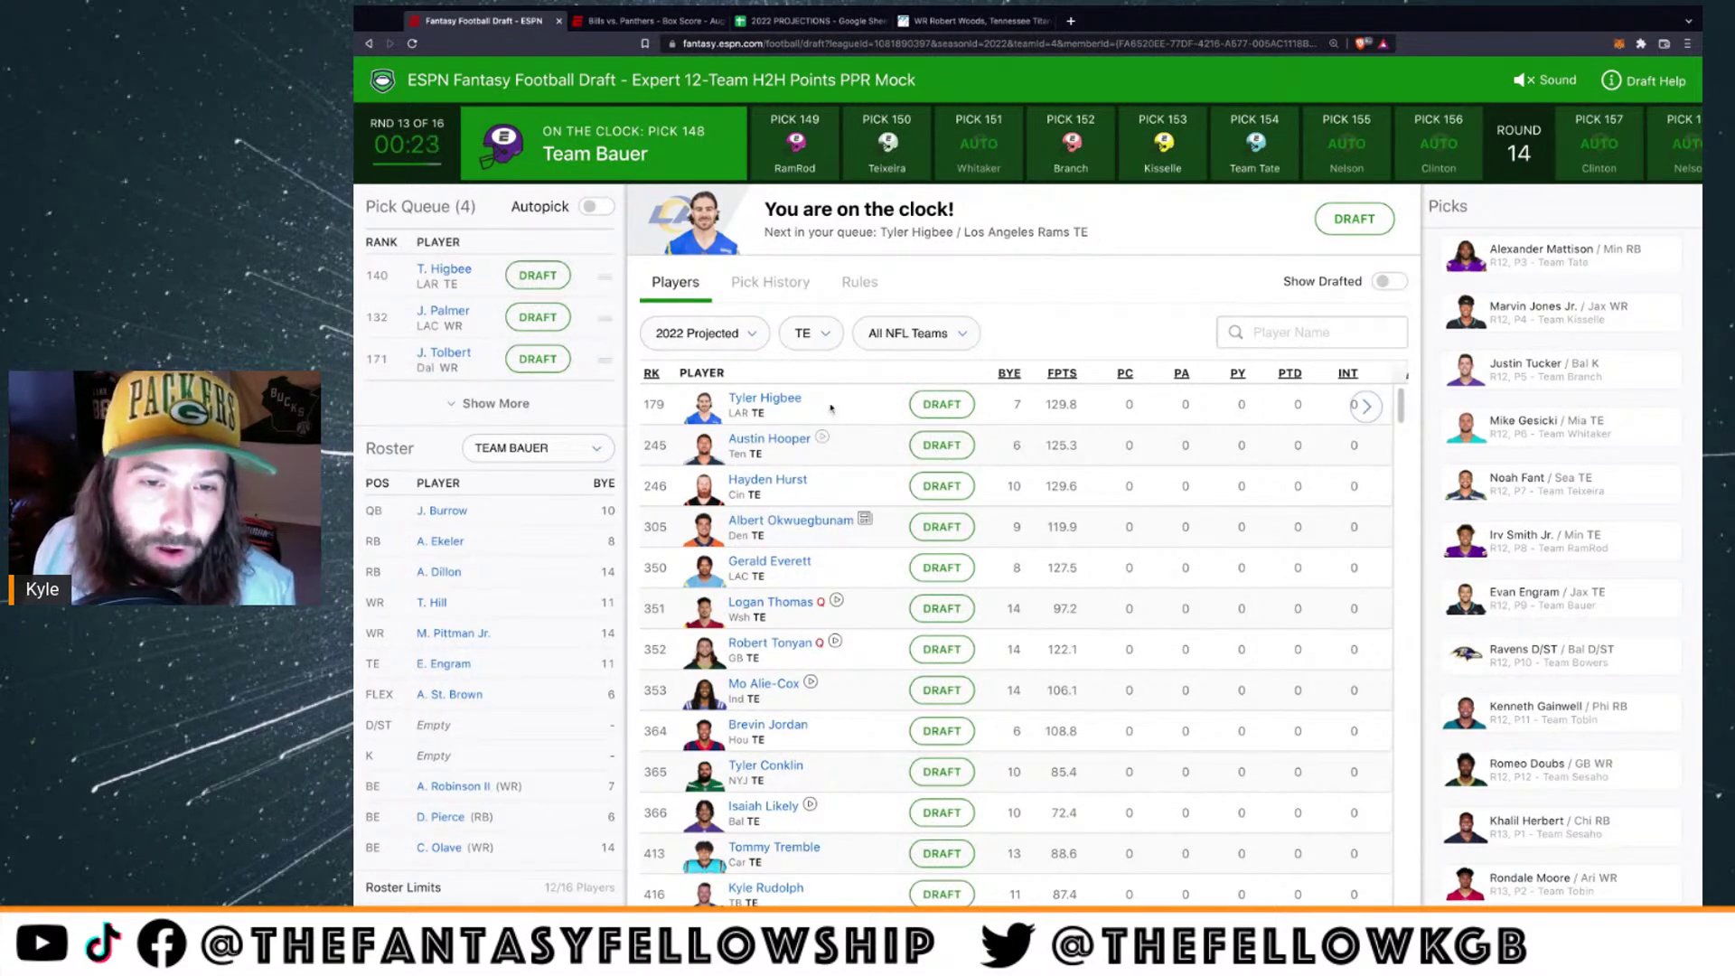
pyautogui.click(931, 487)
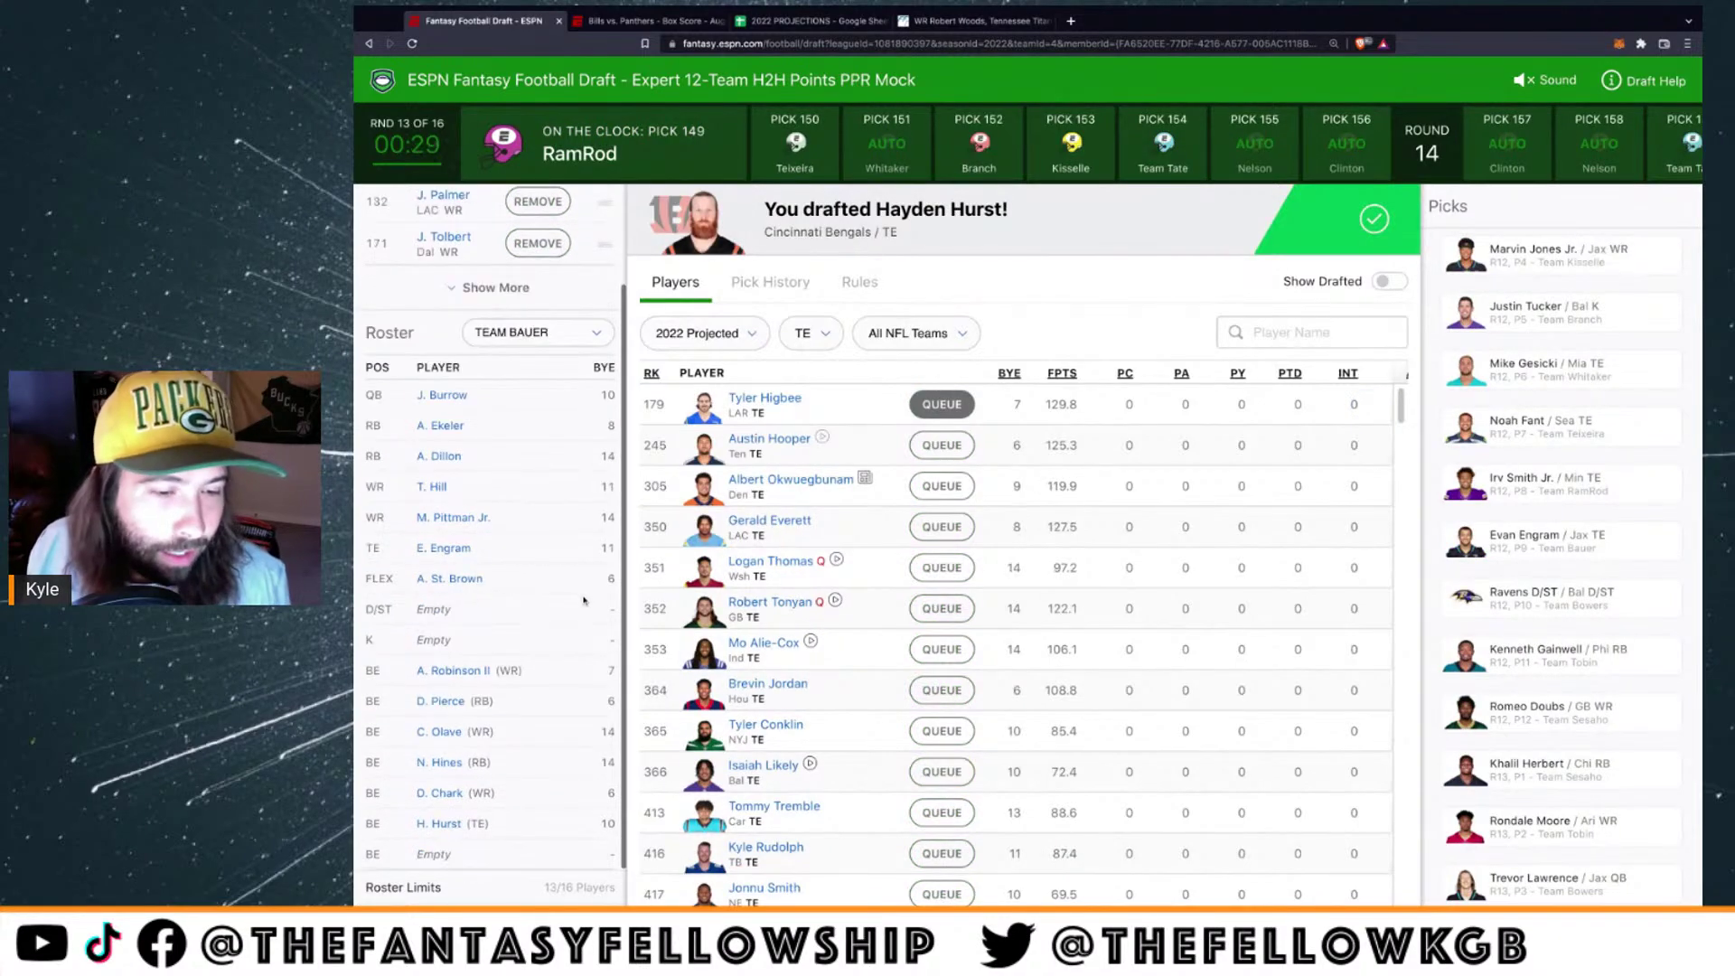
# Switch to the FFToday site and show the 2021 season tight end stats with FFToday PPR scoring
pyautogui.click(967, 20)
pyautogui.scroll(10, 1032, 361)
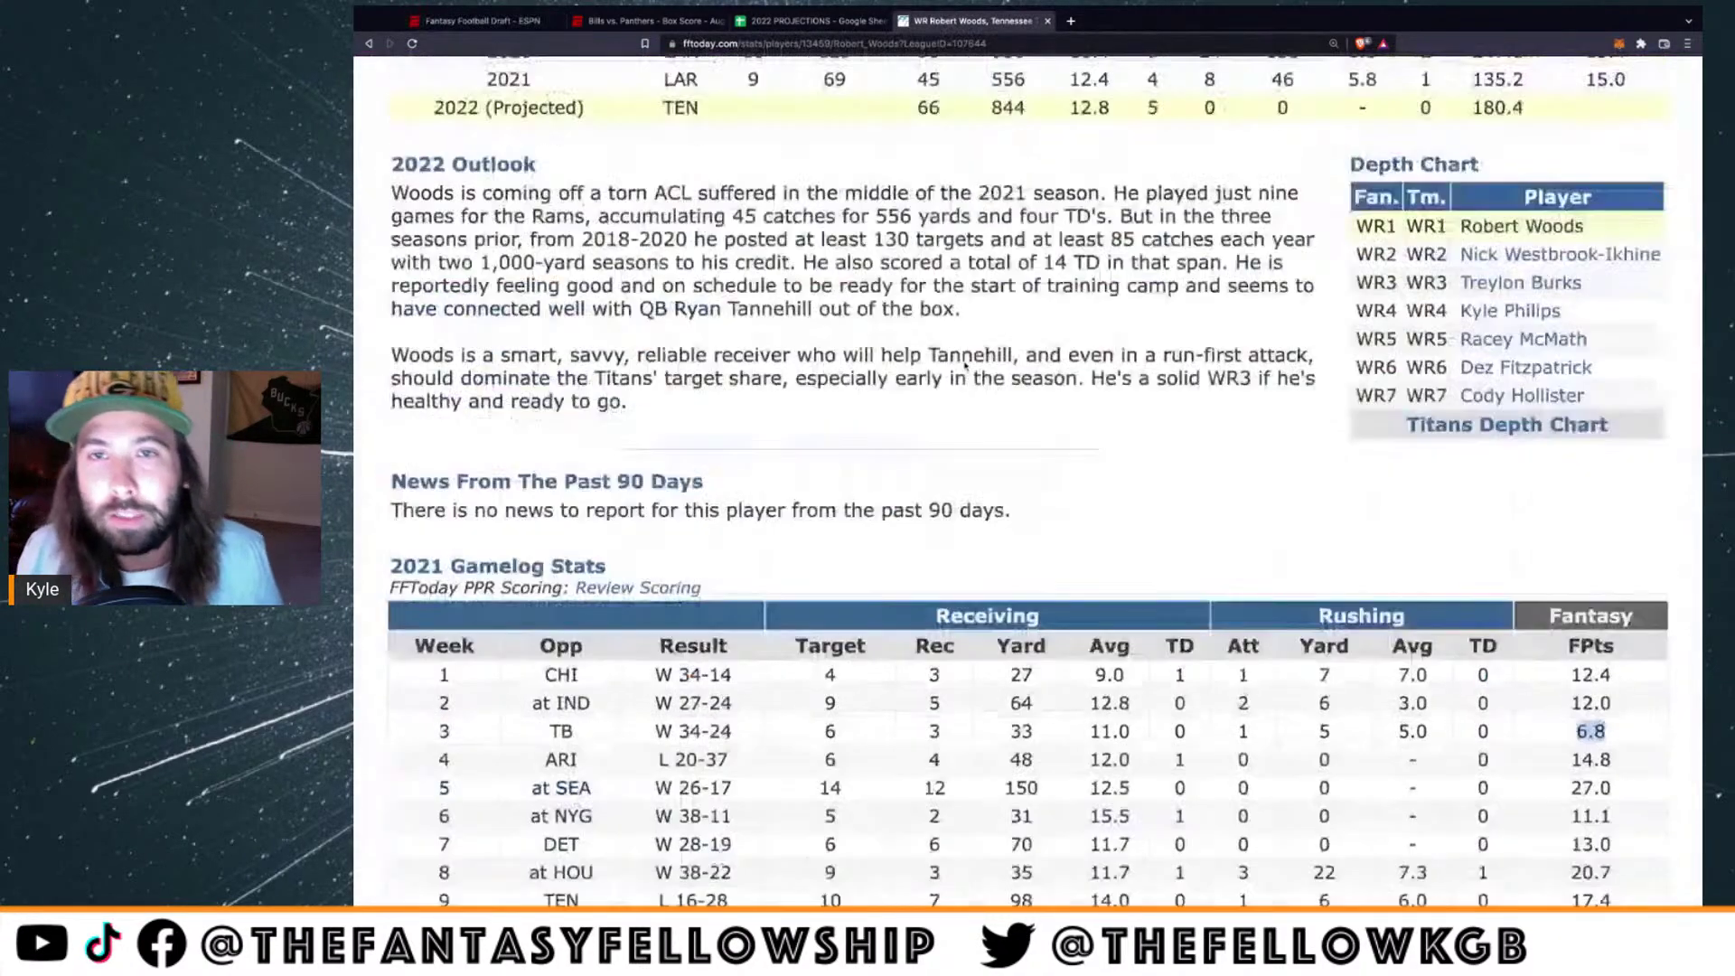
pyautogui.click(1114, 294)
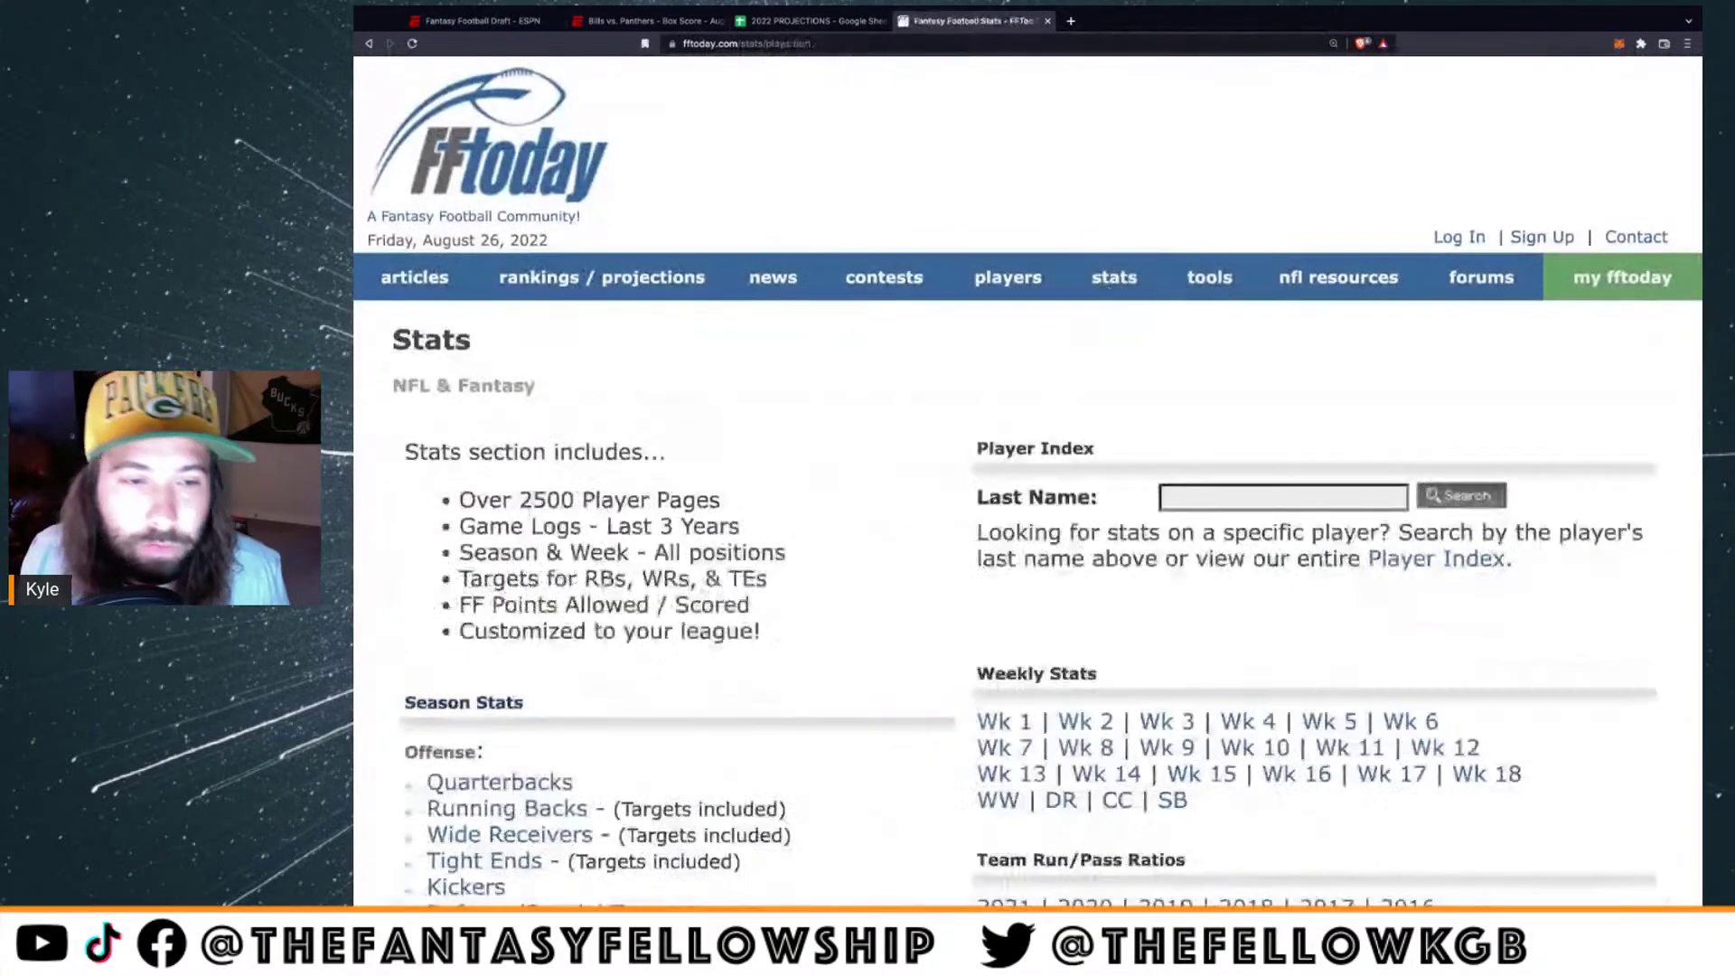
pyautogui.click(453, 859)
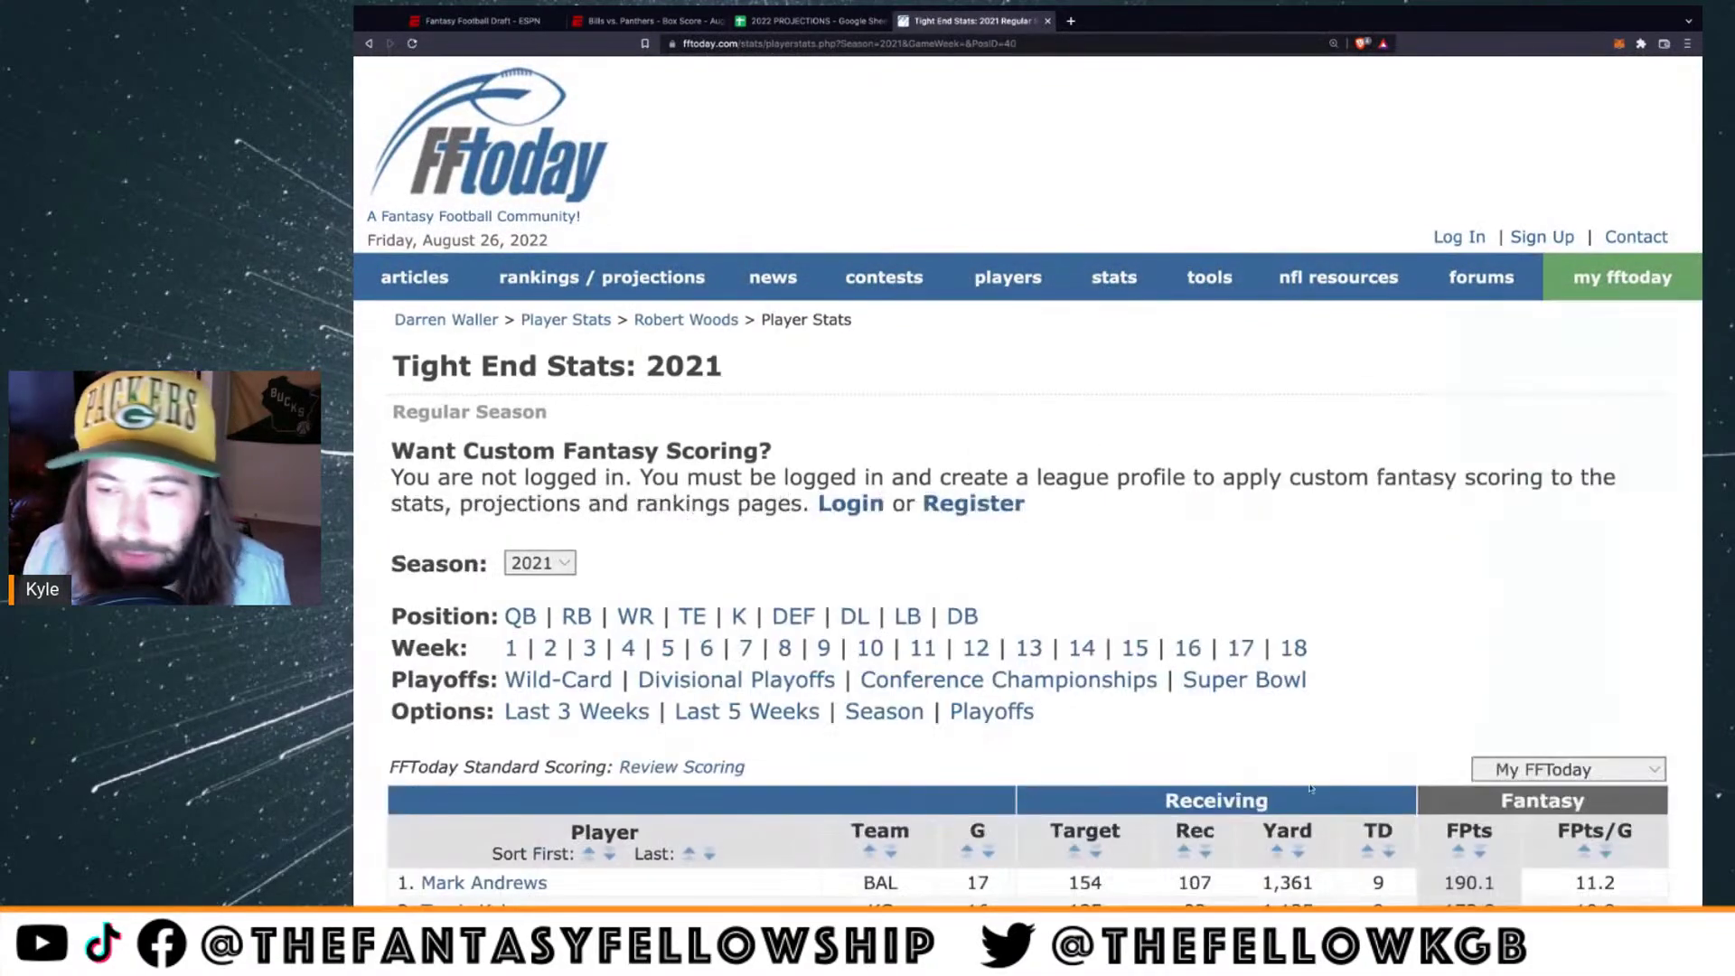
pyautogui.click(1540, 771)
pyautogui.scroll(-5, 455, 670)
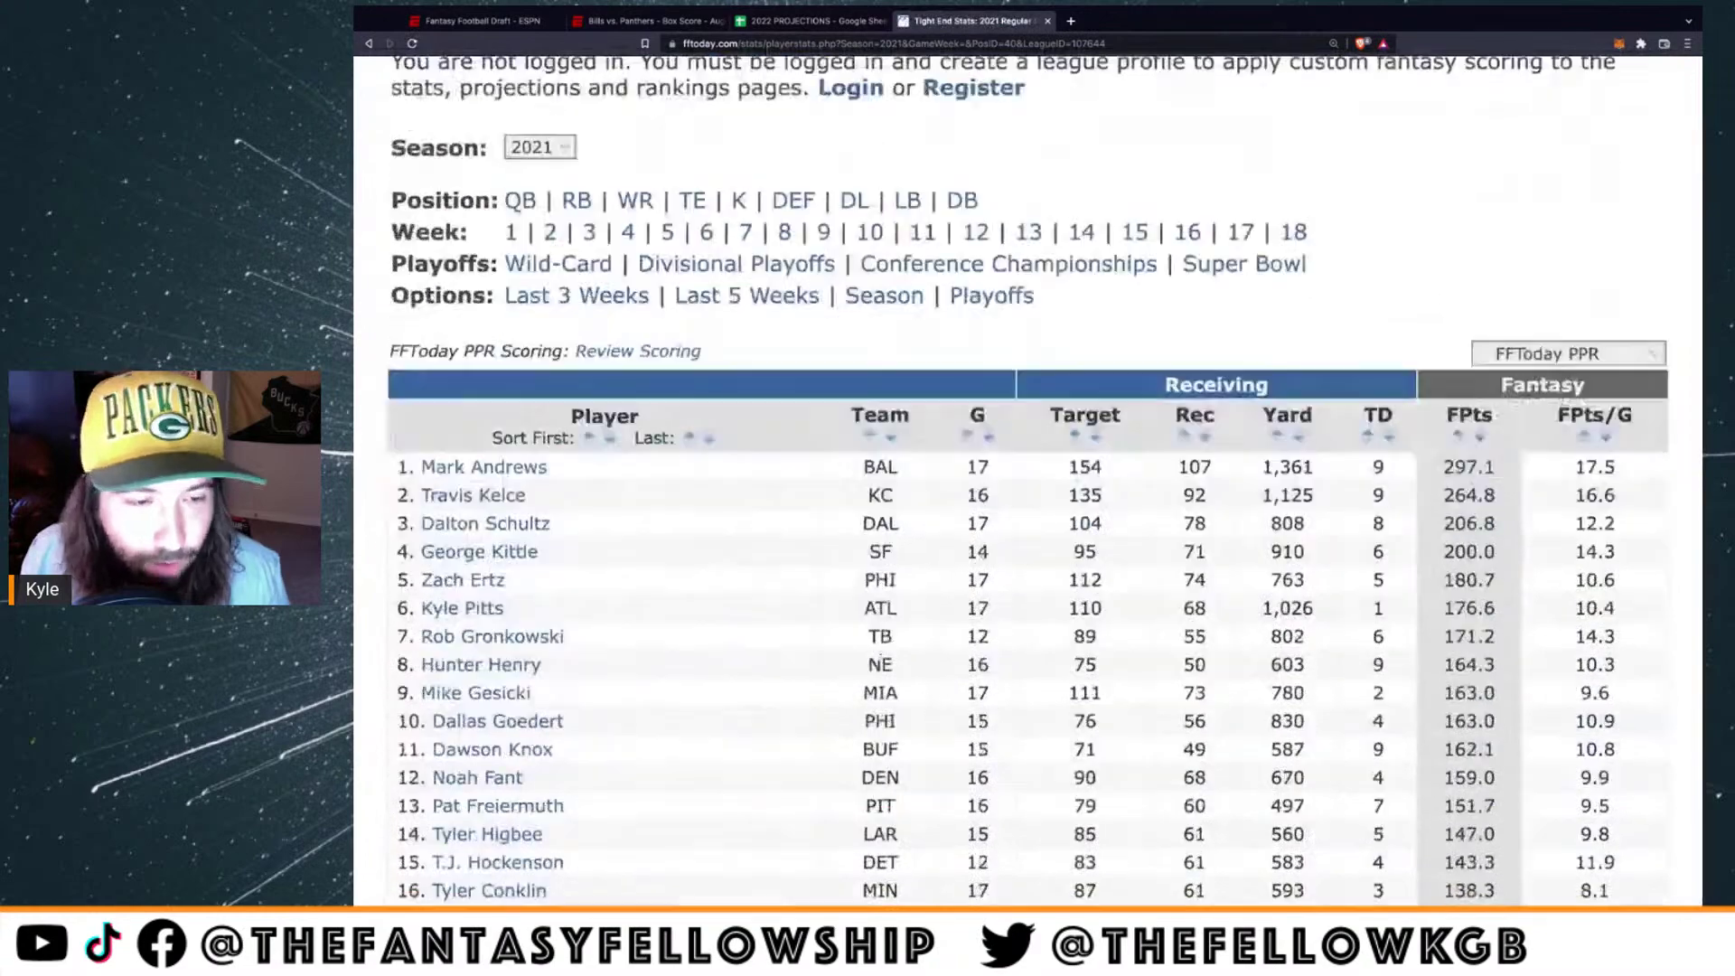
# Change the tight end stats to the 2020 season and highlight Hayden Hurst in the ranking
pyautogui.click(546, 125)
pyautogui.click(547, 145)
pyautogui.scroll(-5, 405, 721)
pyautogui.moveTo(398, 700); pyautogui.dragTo(636, 701)
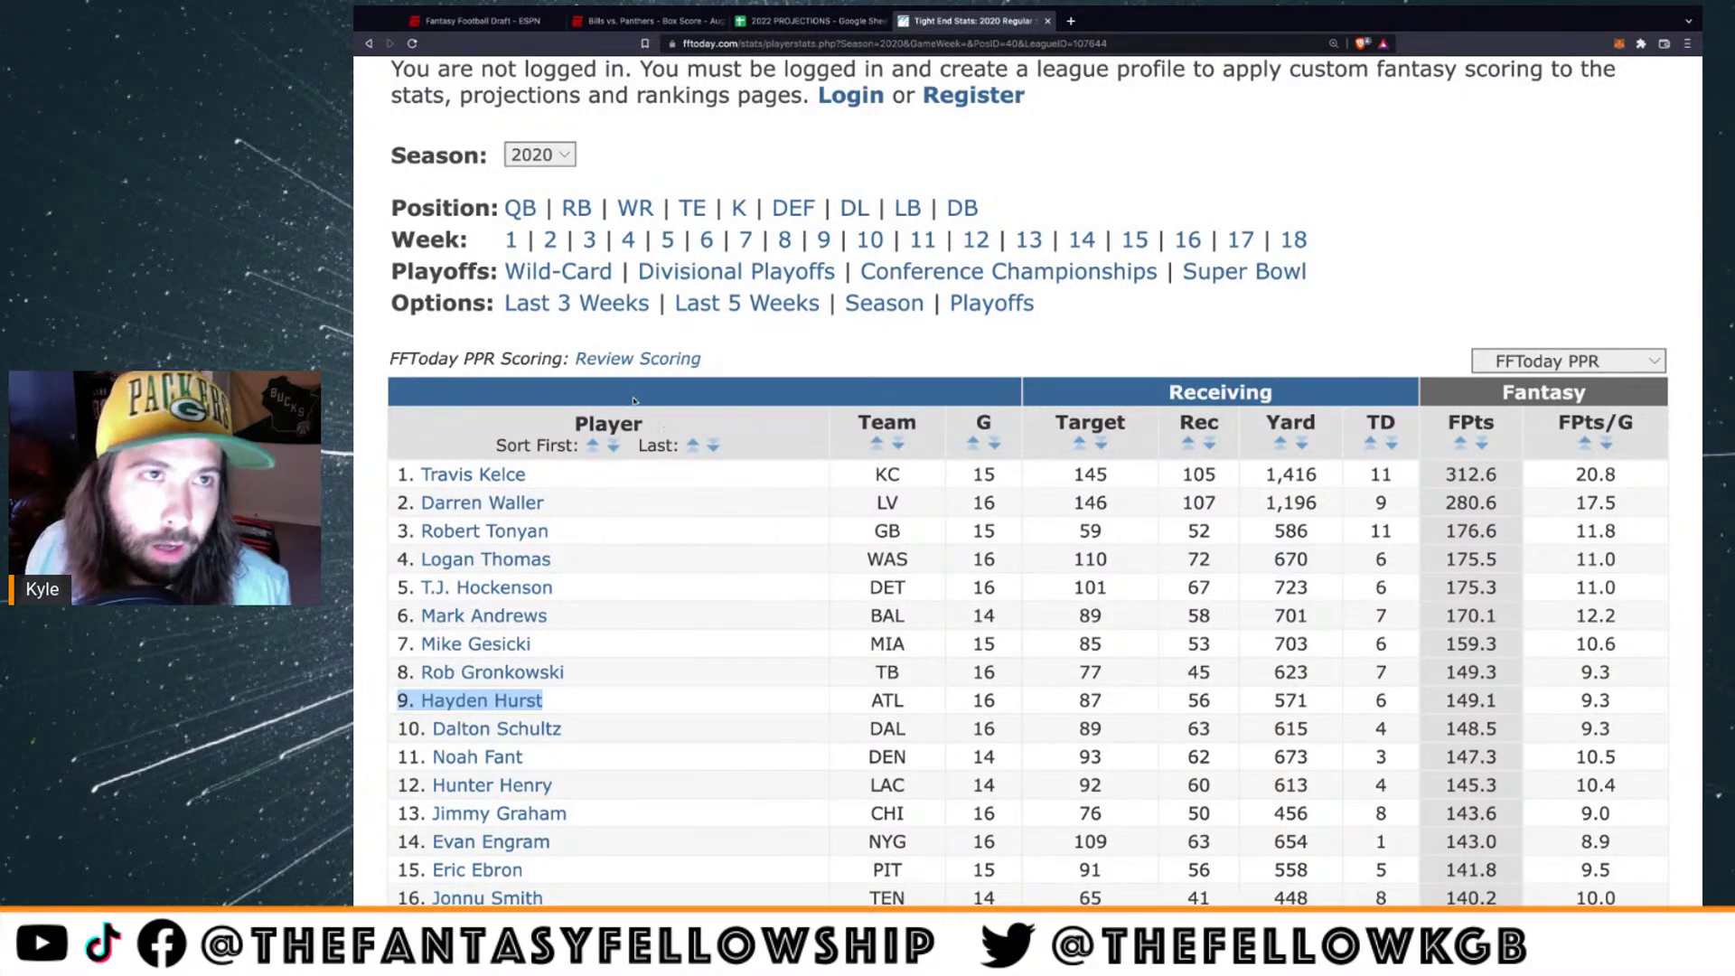
# Return to the draft room and examine the rosters of two rival teams, including their bench players
pyautogui.click(483, 20)
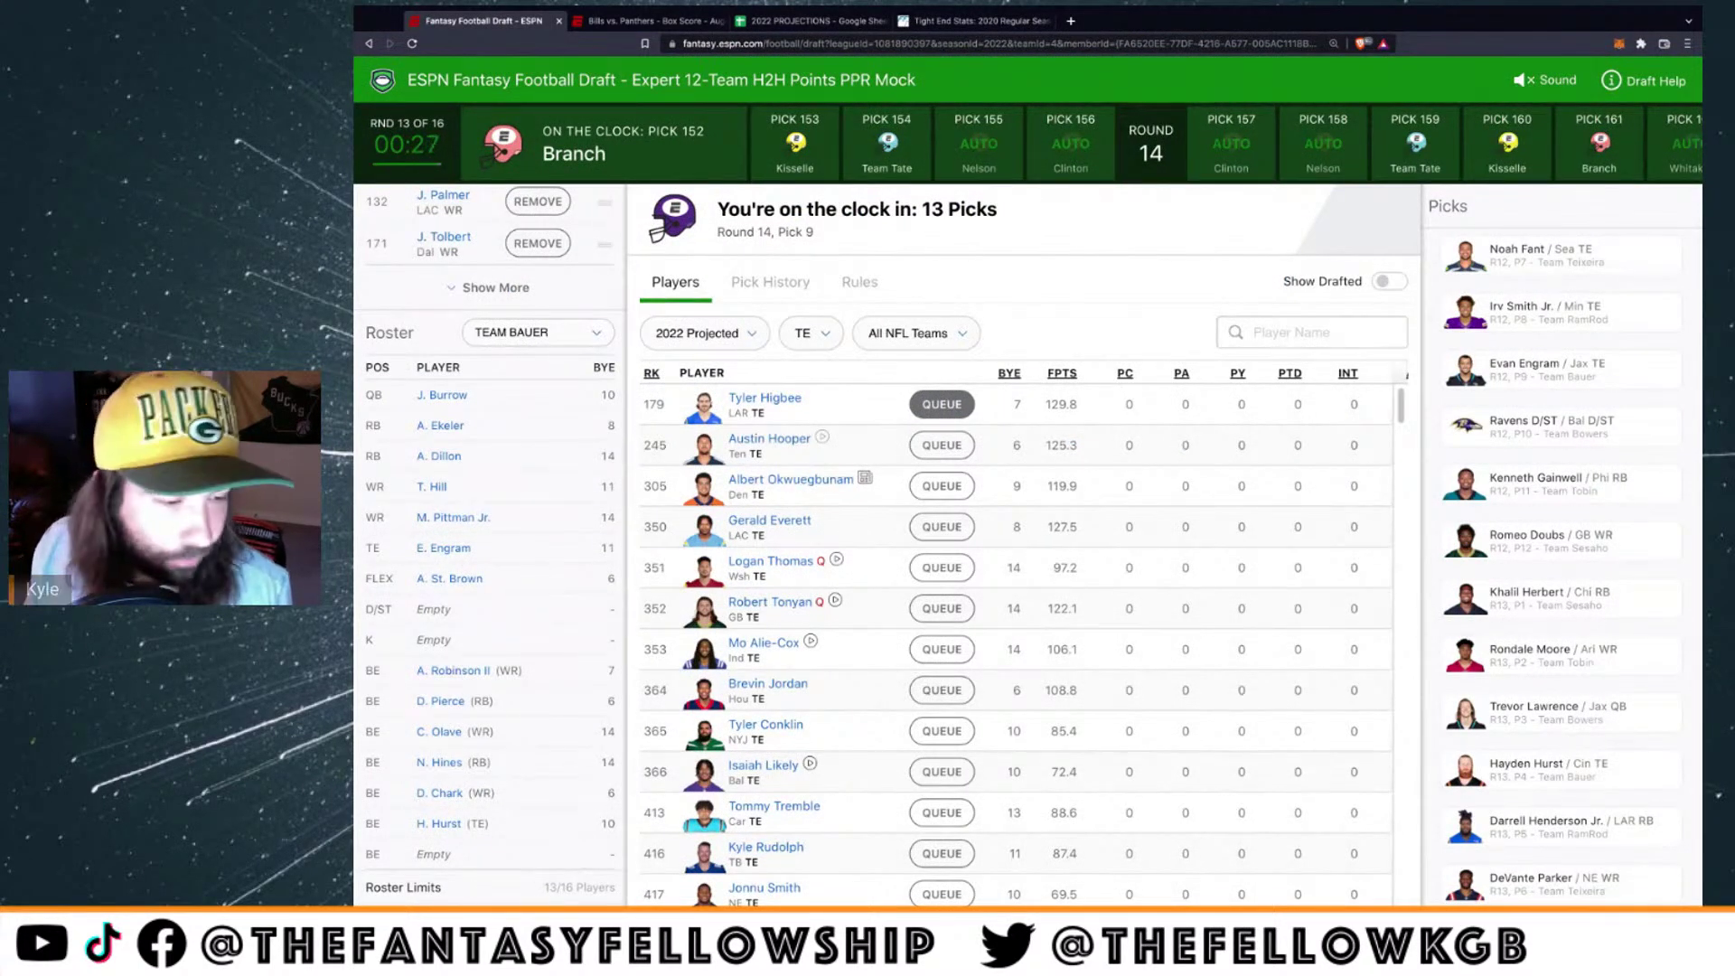
pyautogui.click(544, 335)
pyautogui.click(512, 380)
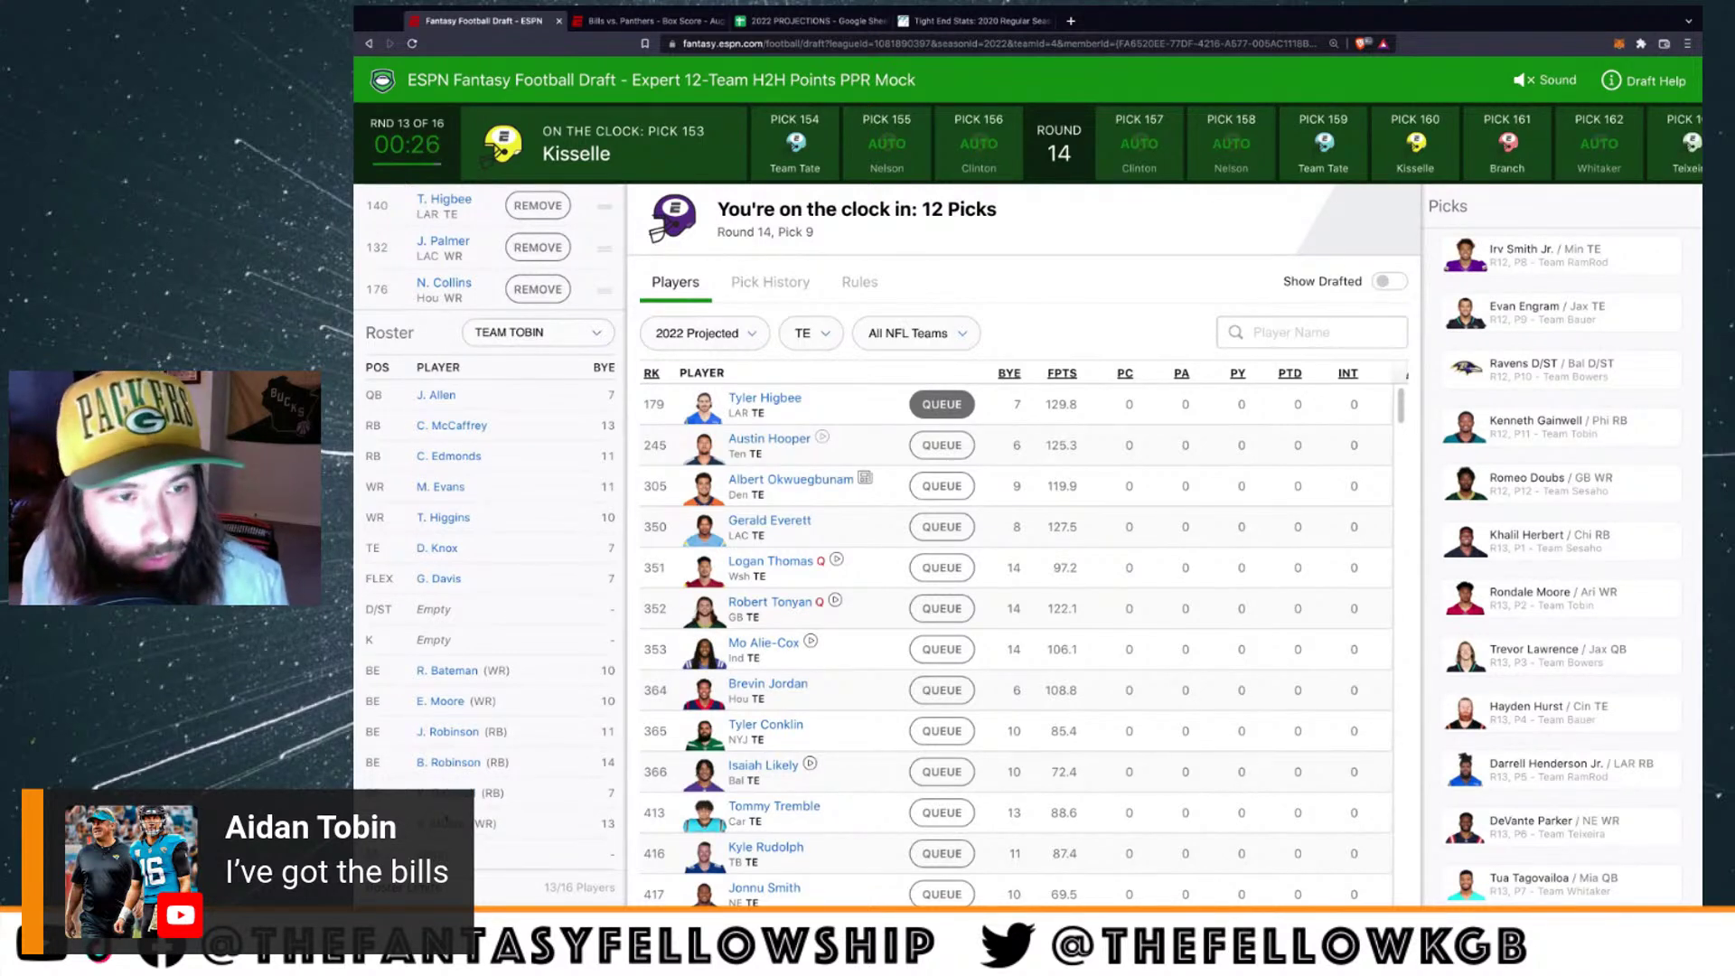
pyautogui.scroll(2, 443, 577)
pyautogui.scroll(-2, 461, 632)
pyautogui.scroll(2, 464, 648)
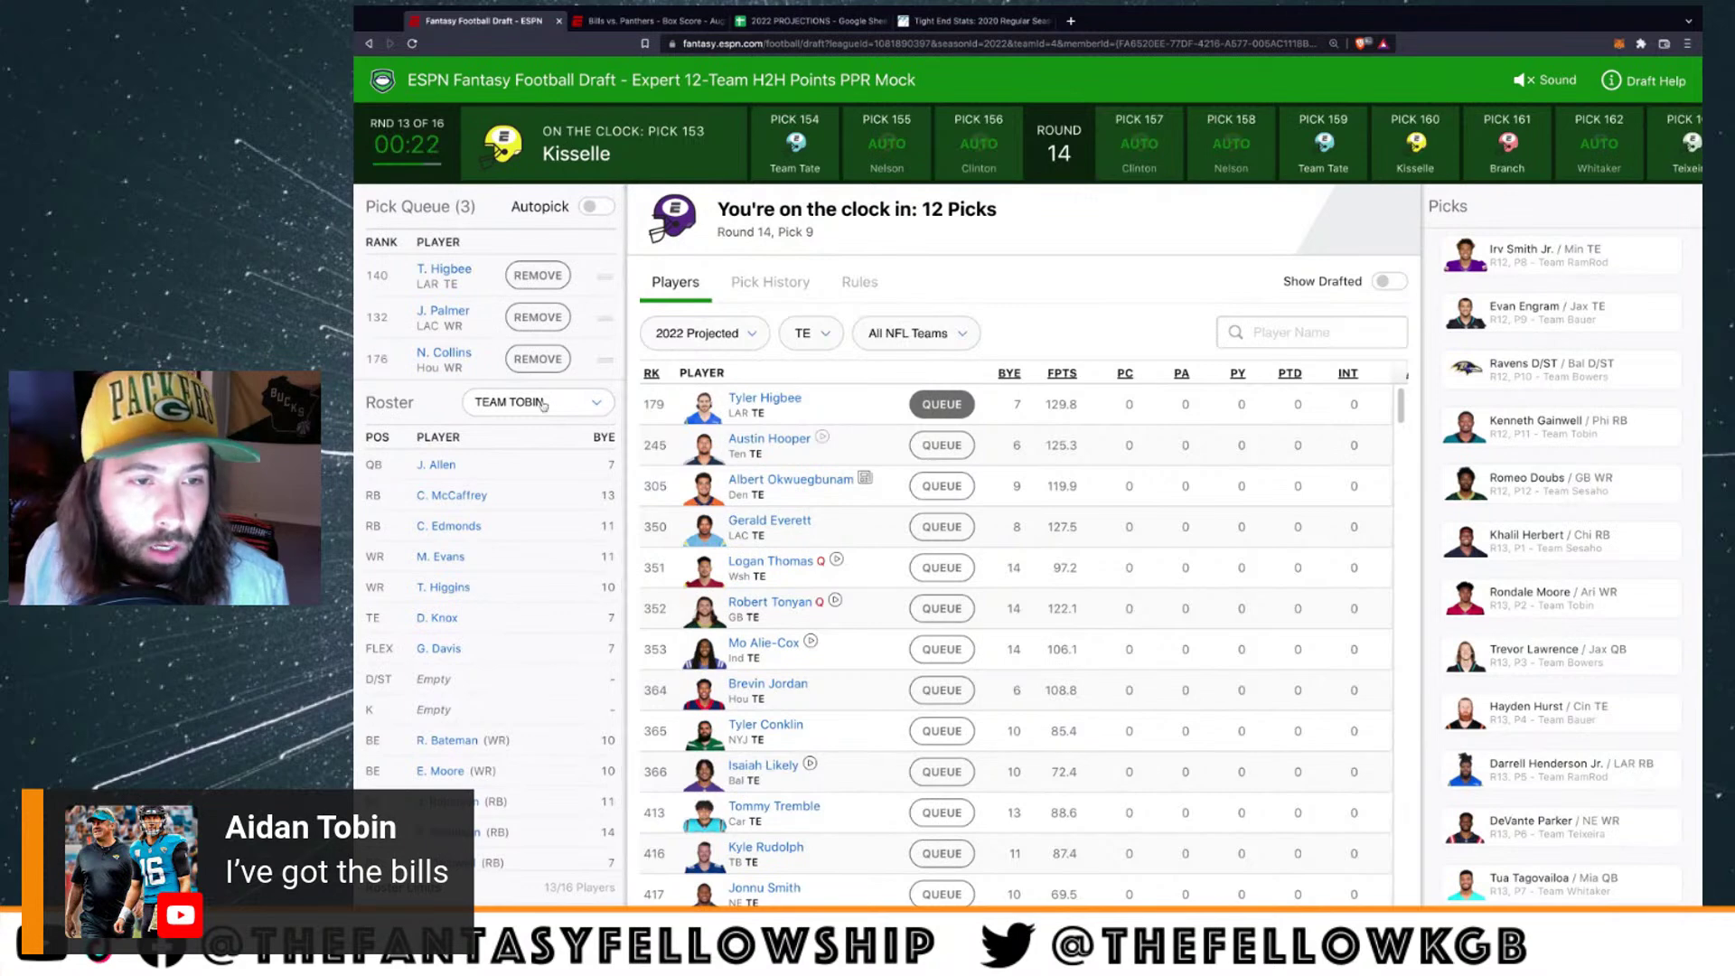
pyautogui.moveTo(543, 405); pyautogui.dragTo(527, 396)
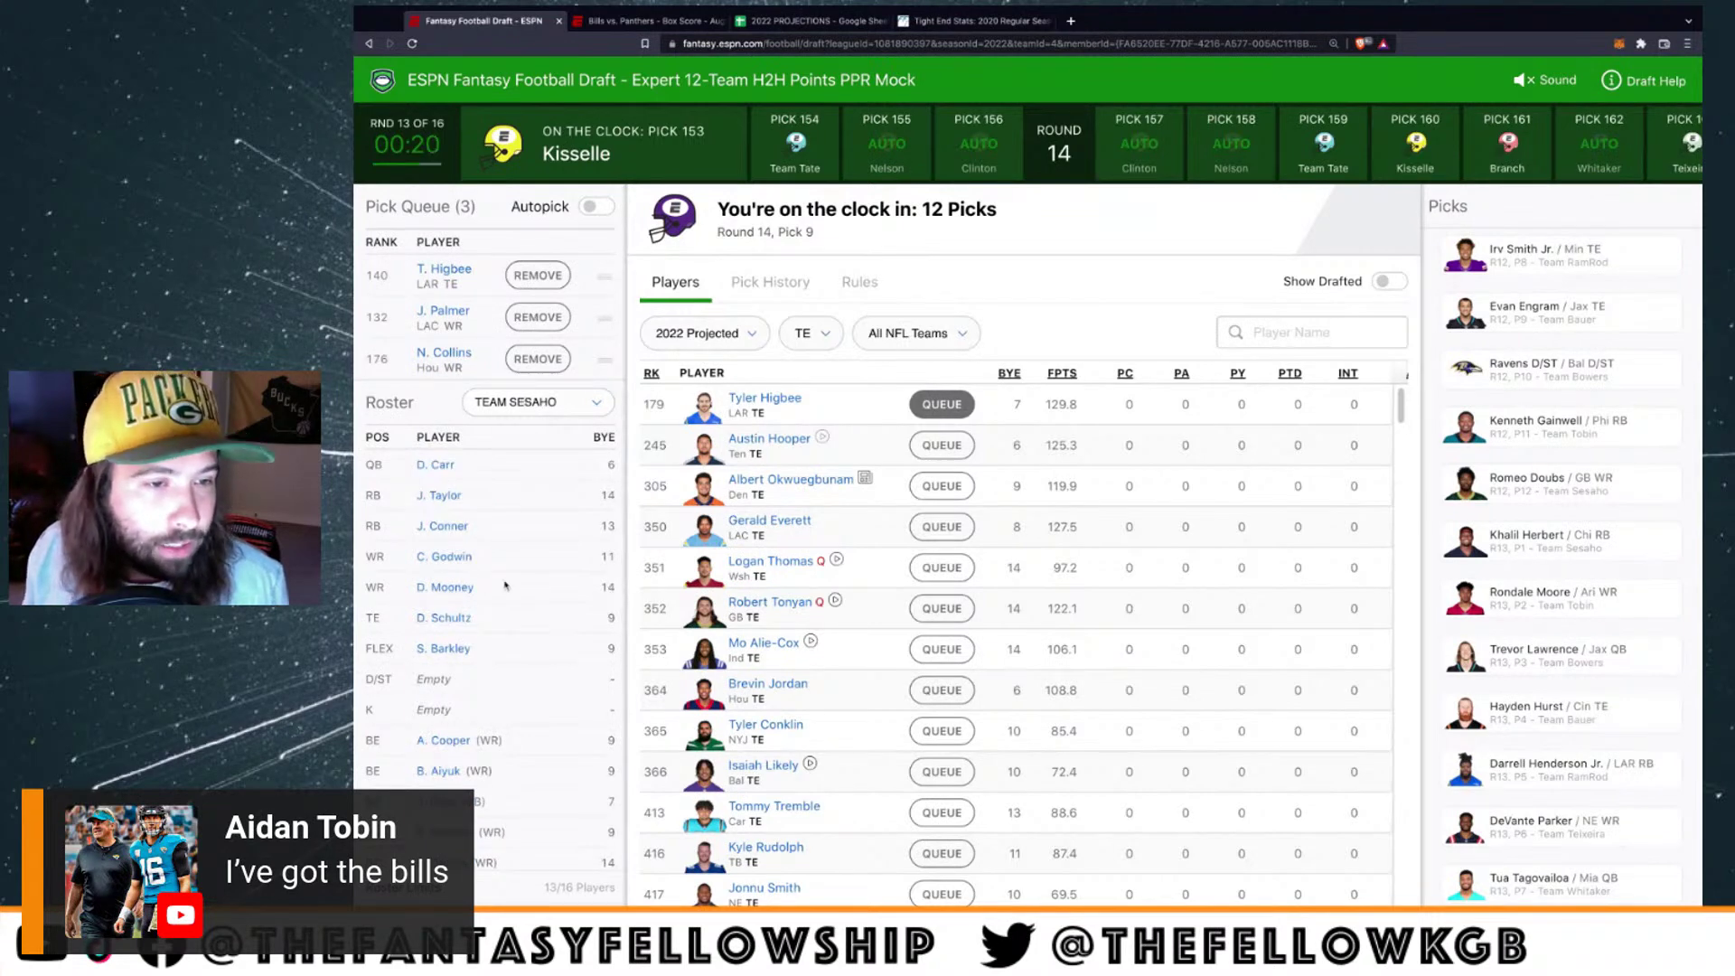
pyautogui.scroll(-1, 506, 416)
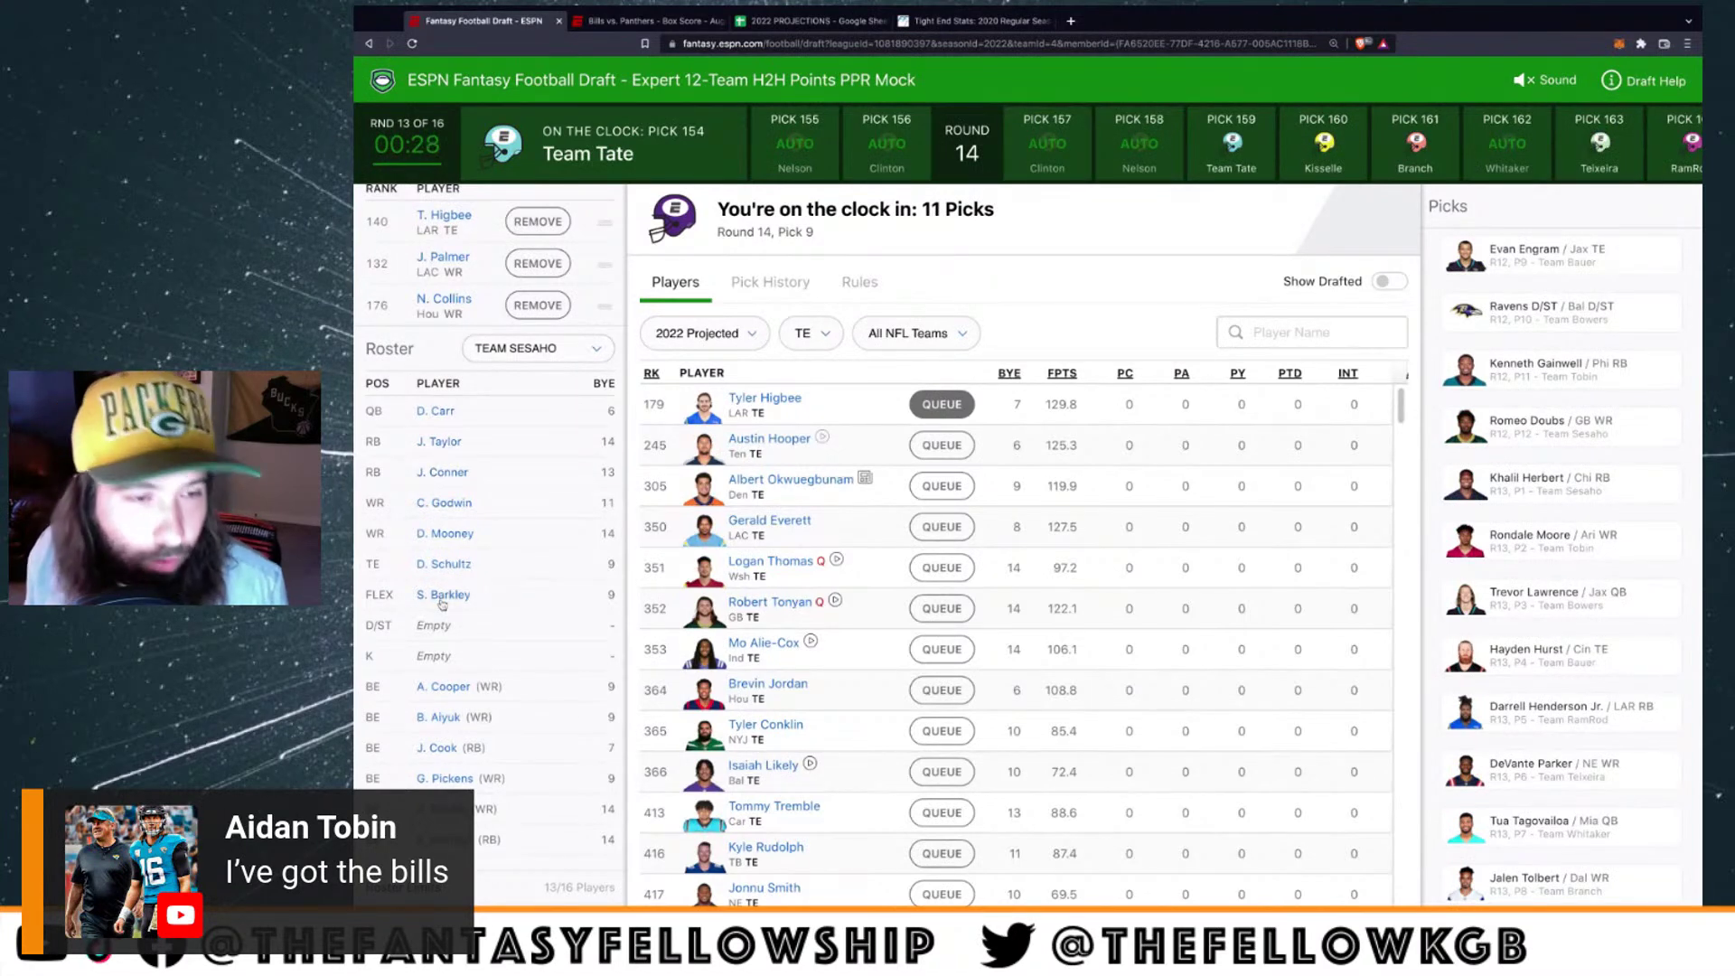
pyautogui.scroll(-1, 458, 561)
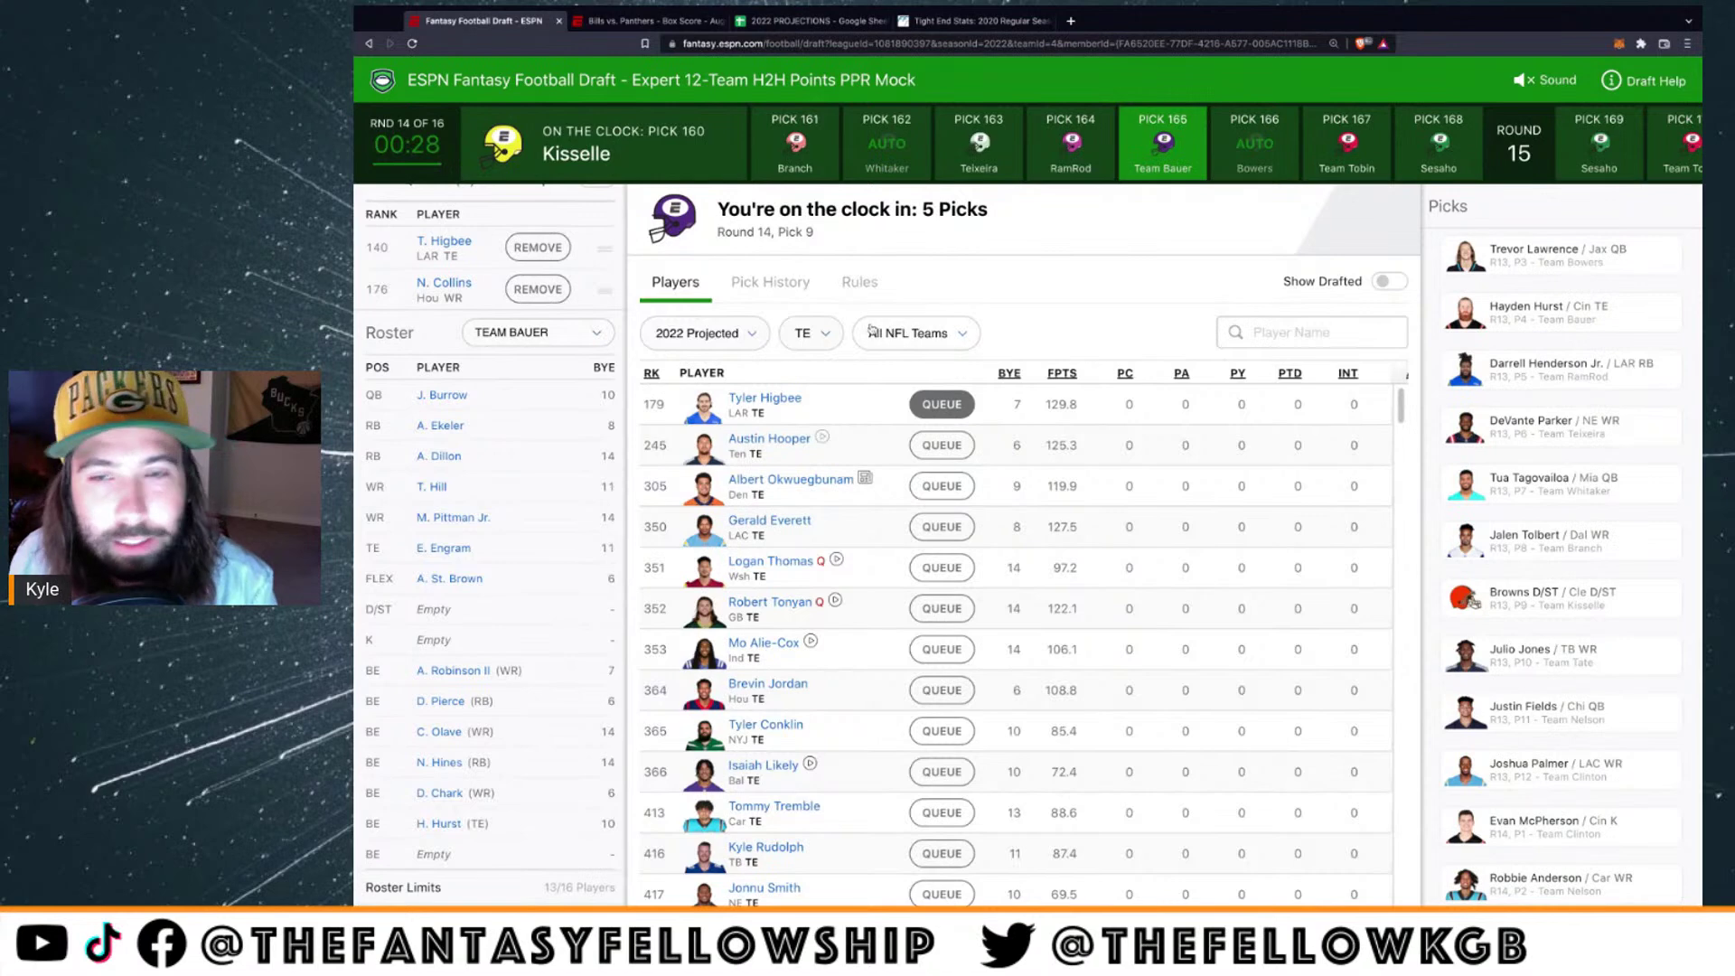
# List the available team defenses, and bring up the NFL regular season Week 1 schedule on ESPN before returning to the draft
pyautogui.click(821, 342)
pyautogui.click(820, 380)
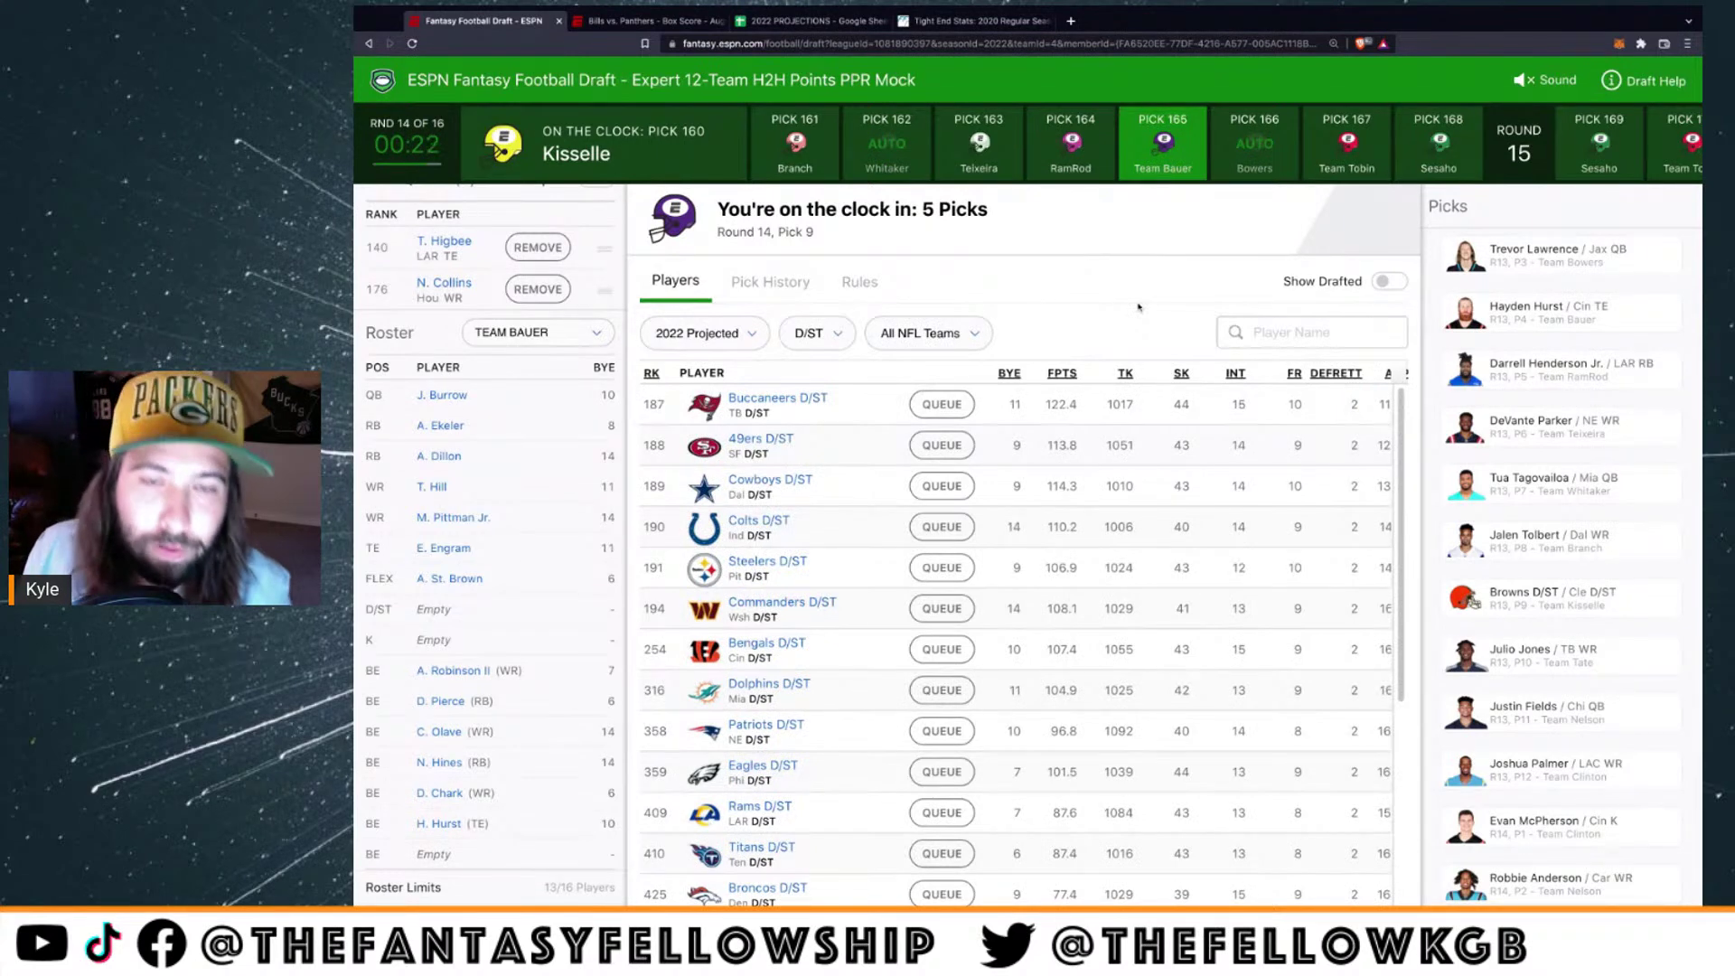
pyautogui.click(646, 20)
pyautogui.moveTo(511, 143)
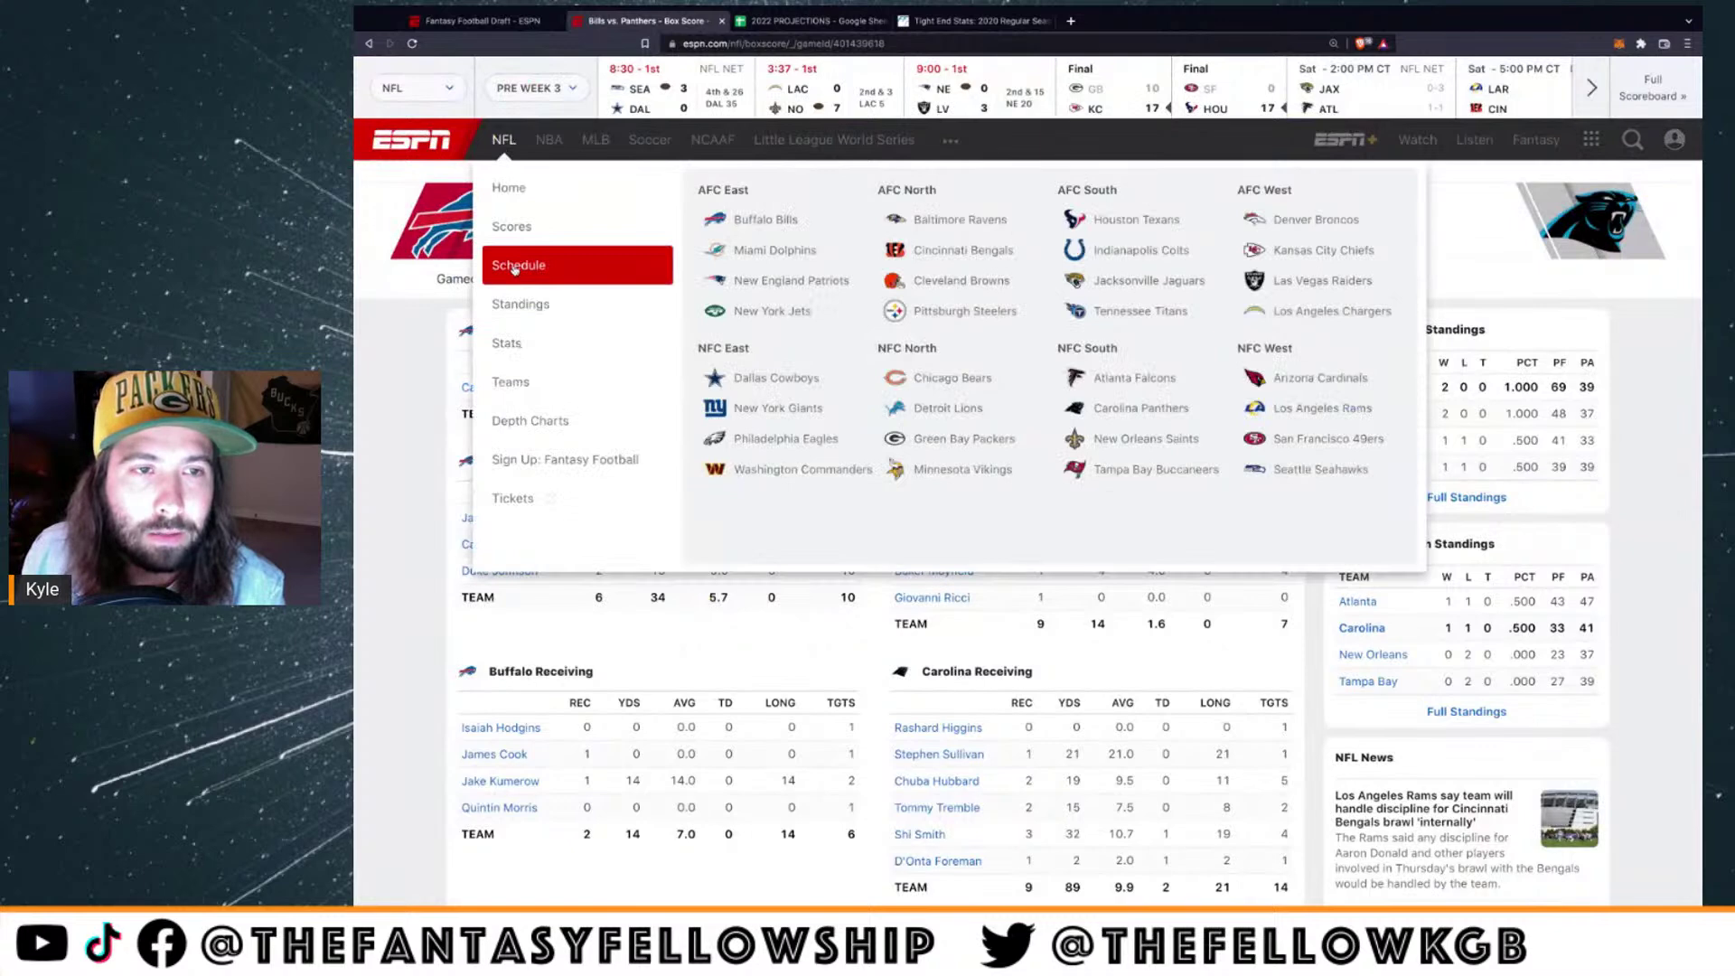
pyautogui.click(524, 265)
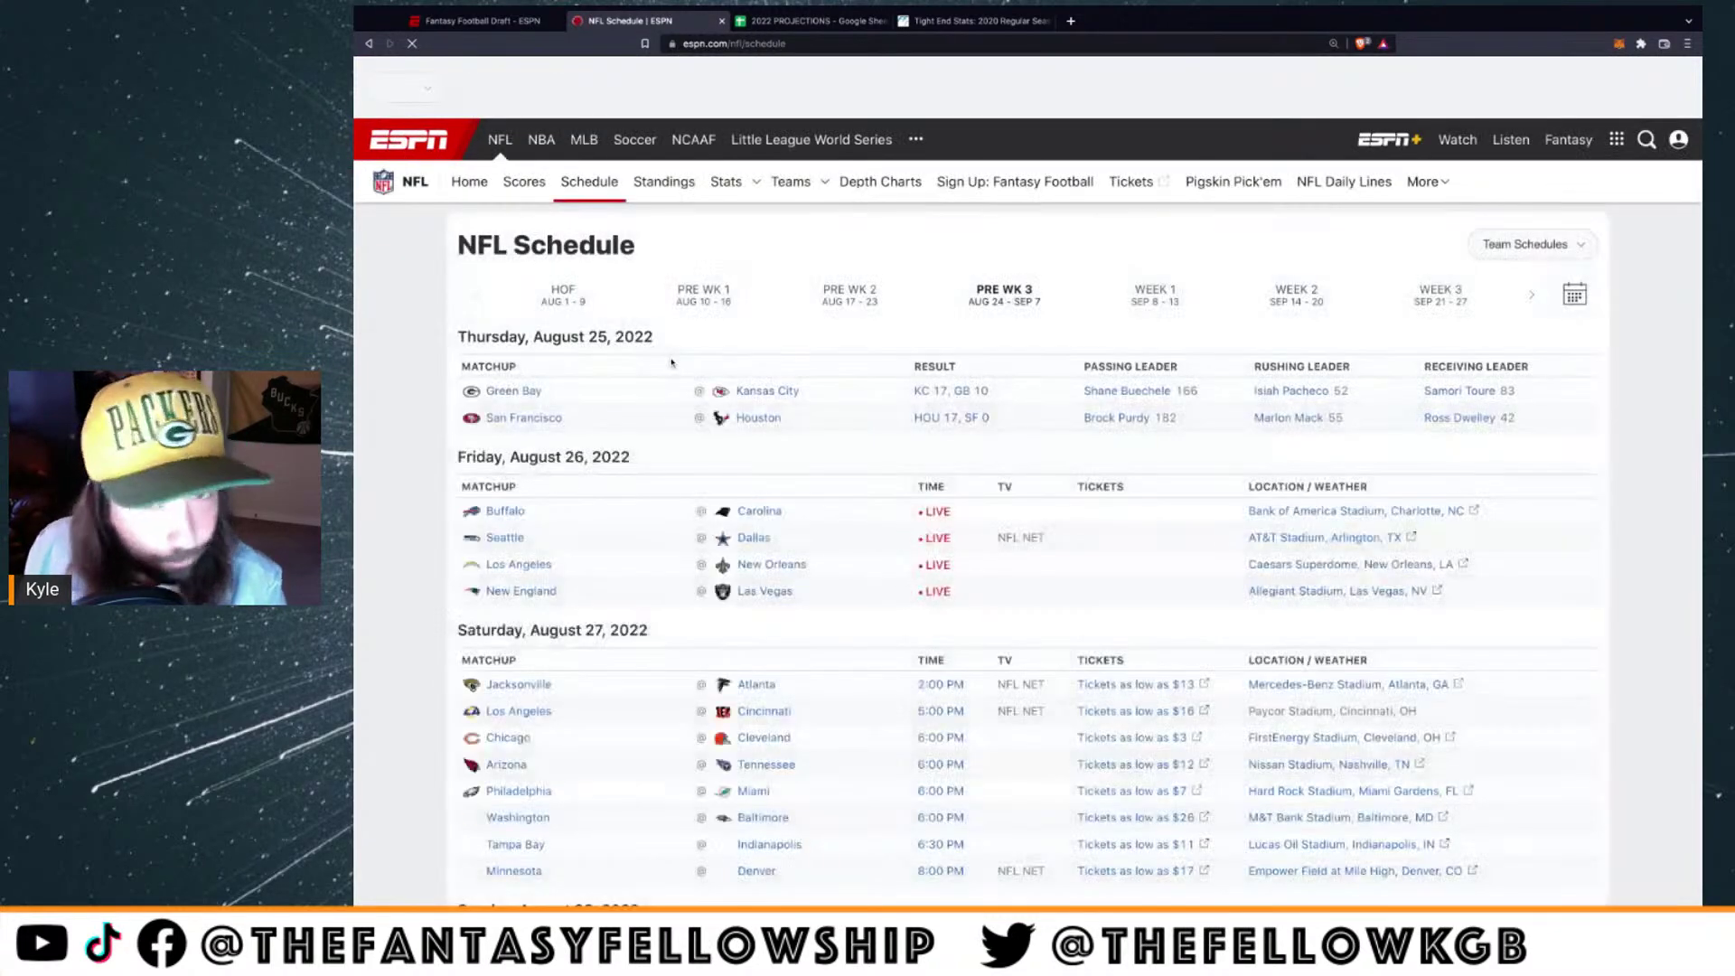
pyautogui.click(1143, 296)
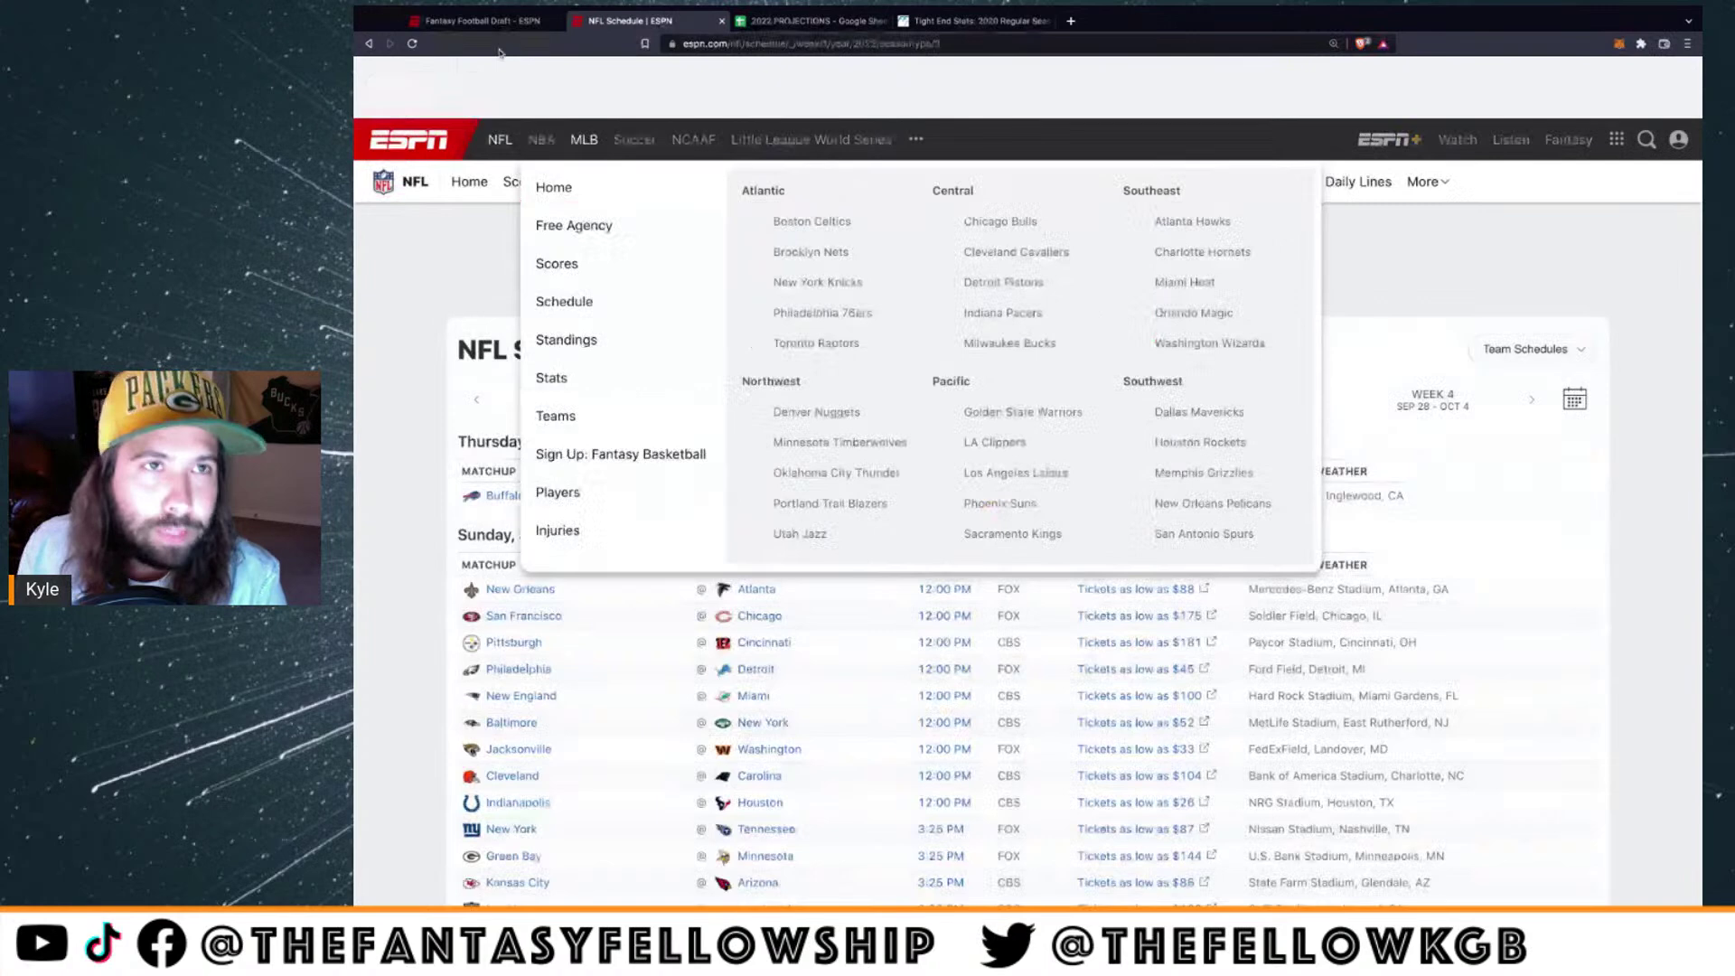
pyautogui.click(488, 21)
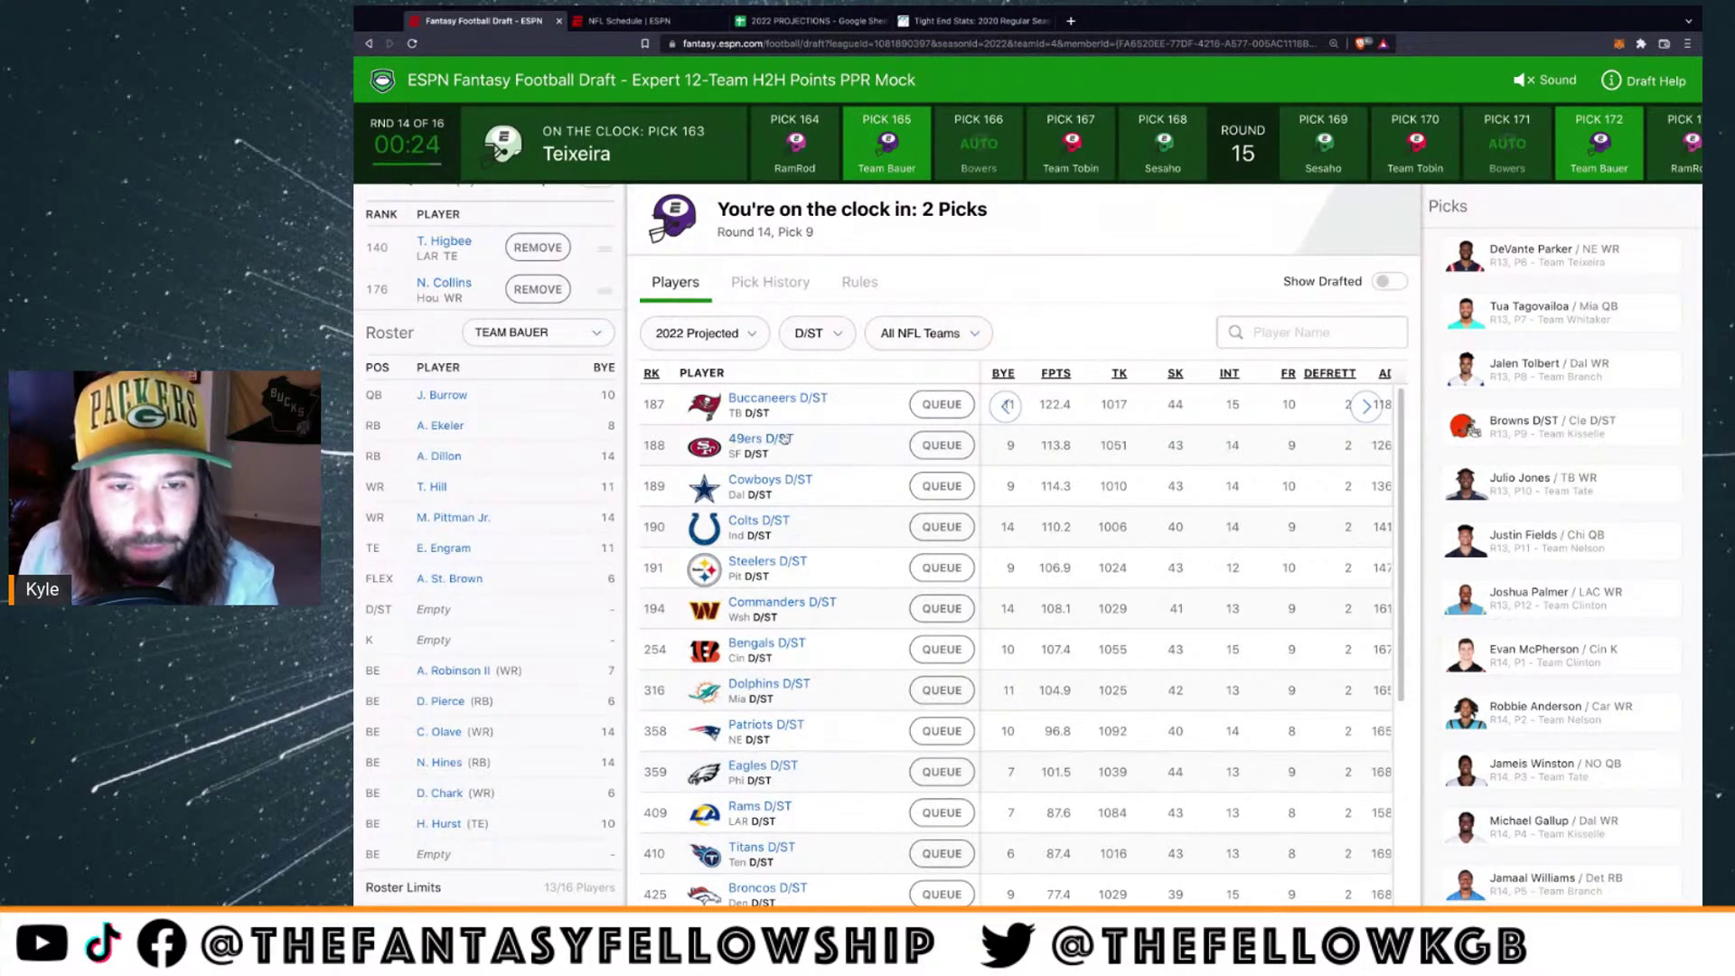
# Compare the Week 1 and Week 2 NFL matchups, and draft the 49ers D/ST with the round 14 pick
pyautogui.click(638, 25)
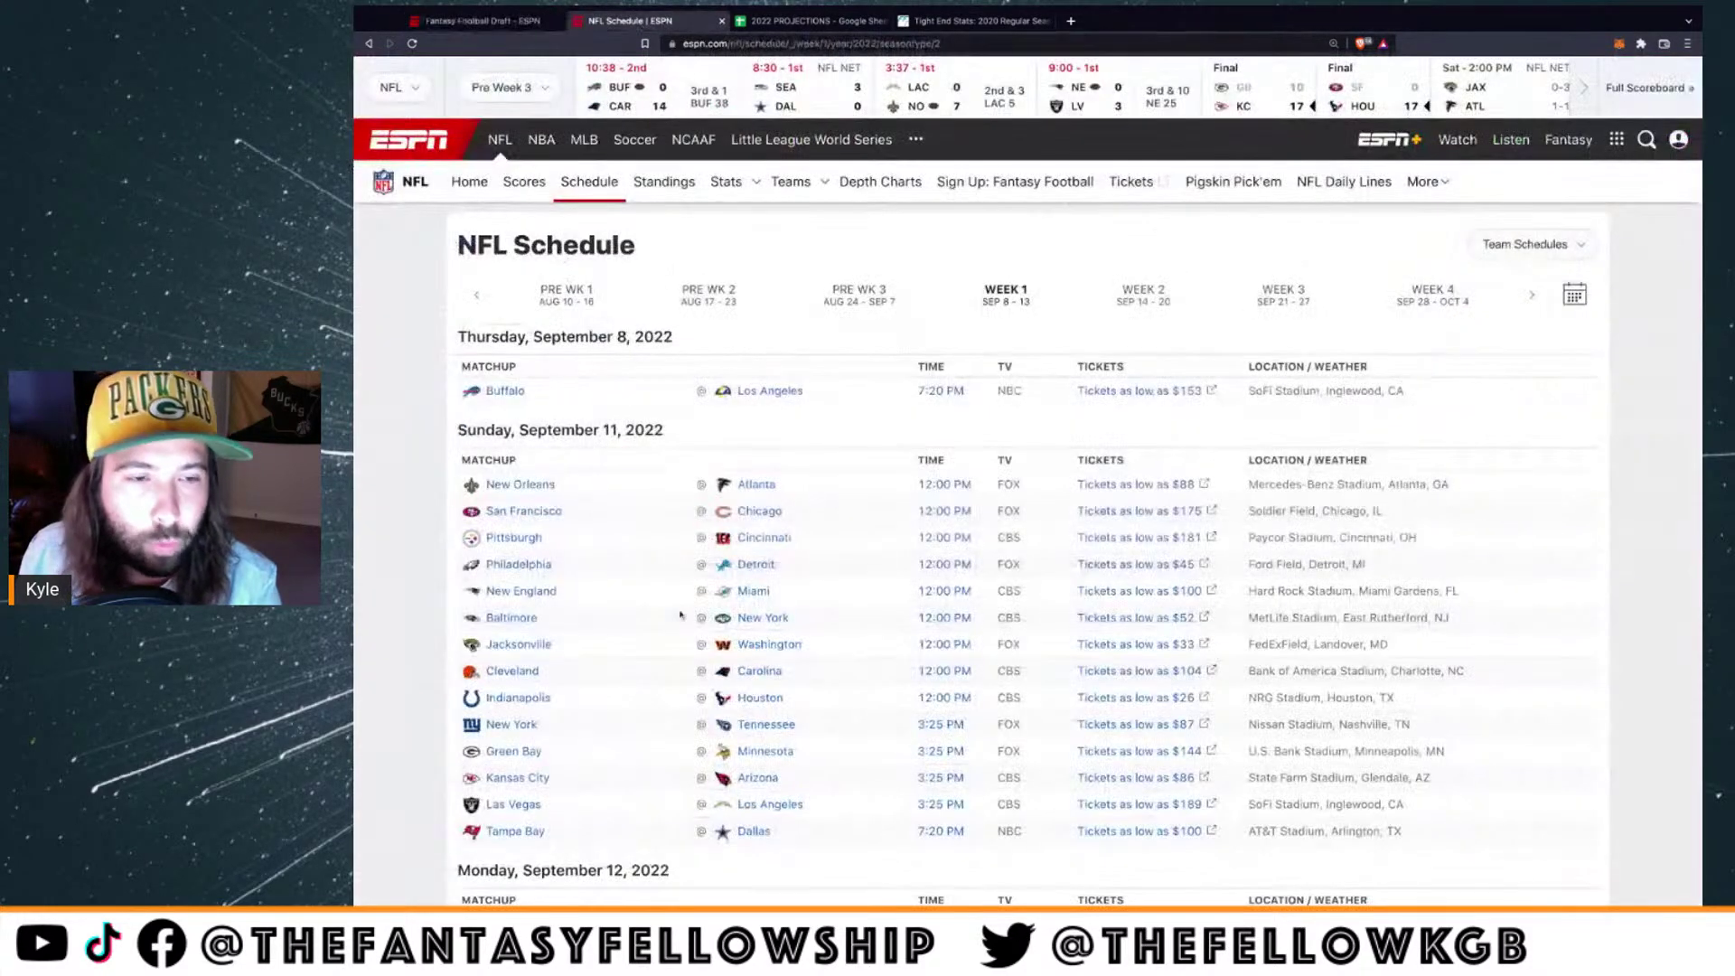
pyautogui.scroll(-1, 683, 613)
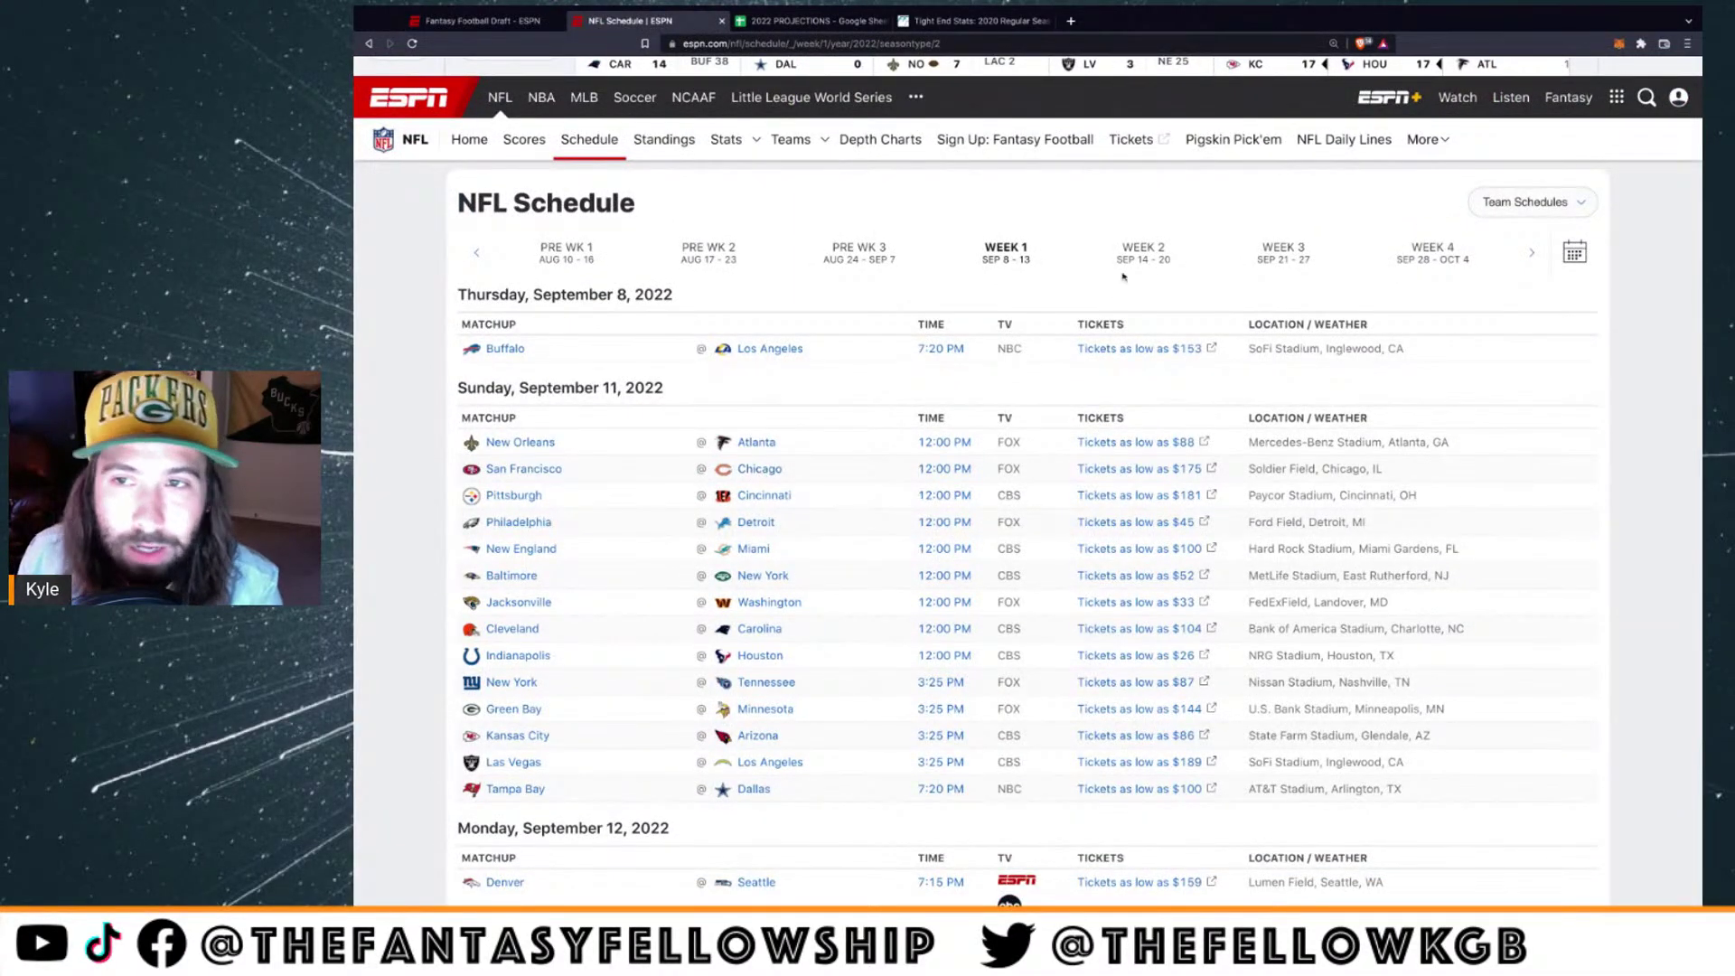
pyautogui.click(1141, 253)
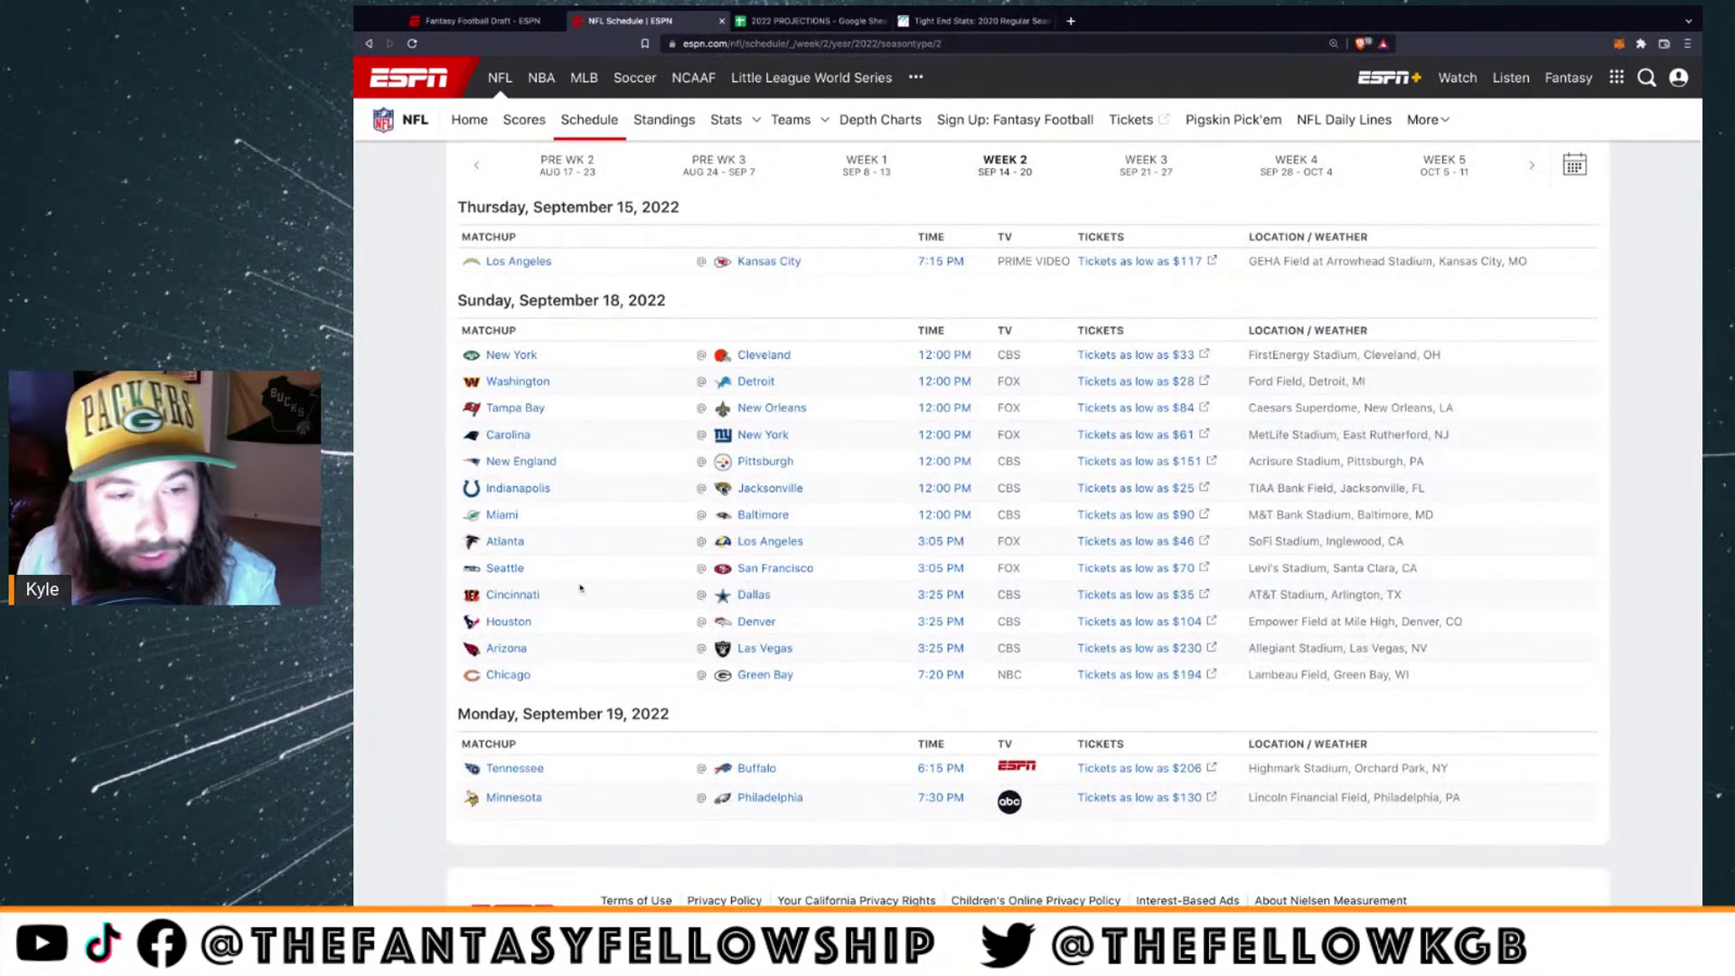
pyautogui.click(489, 22)
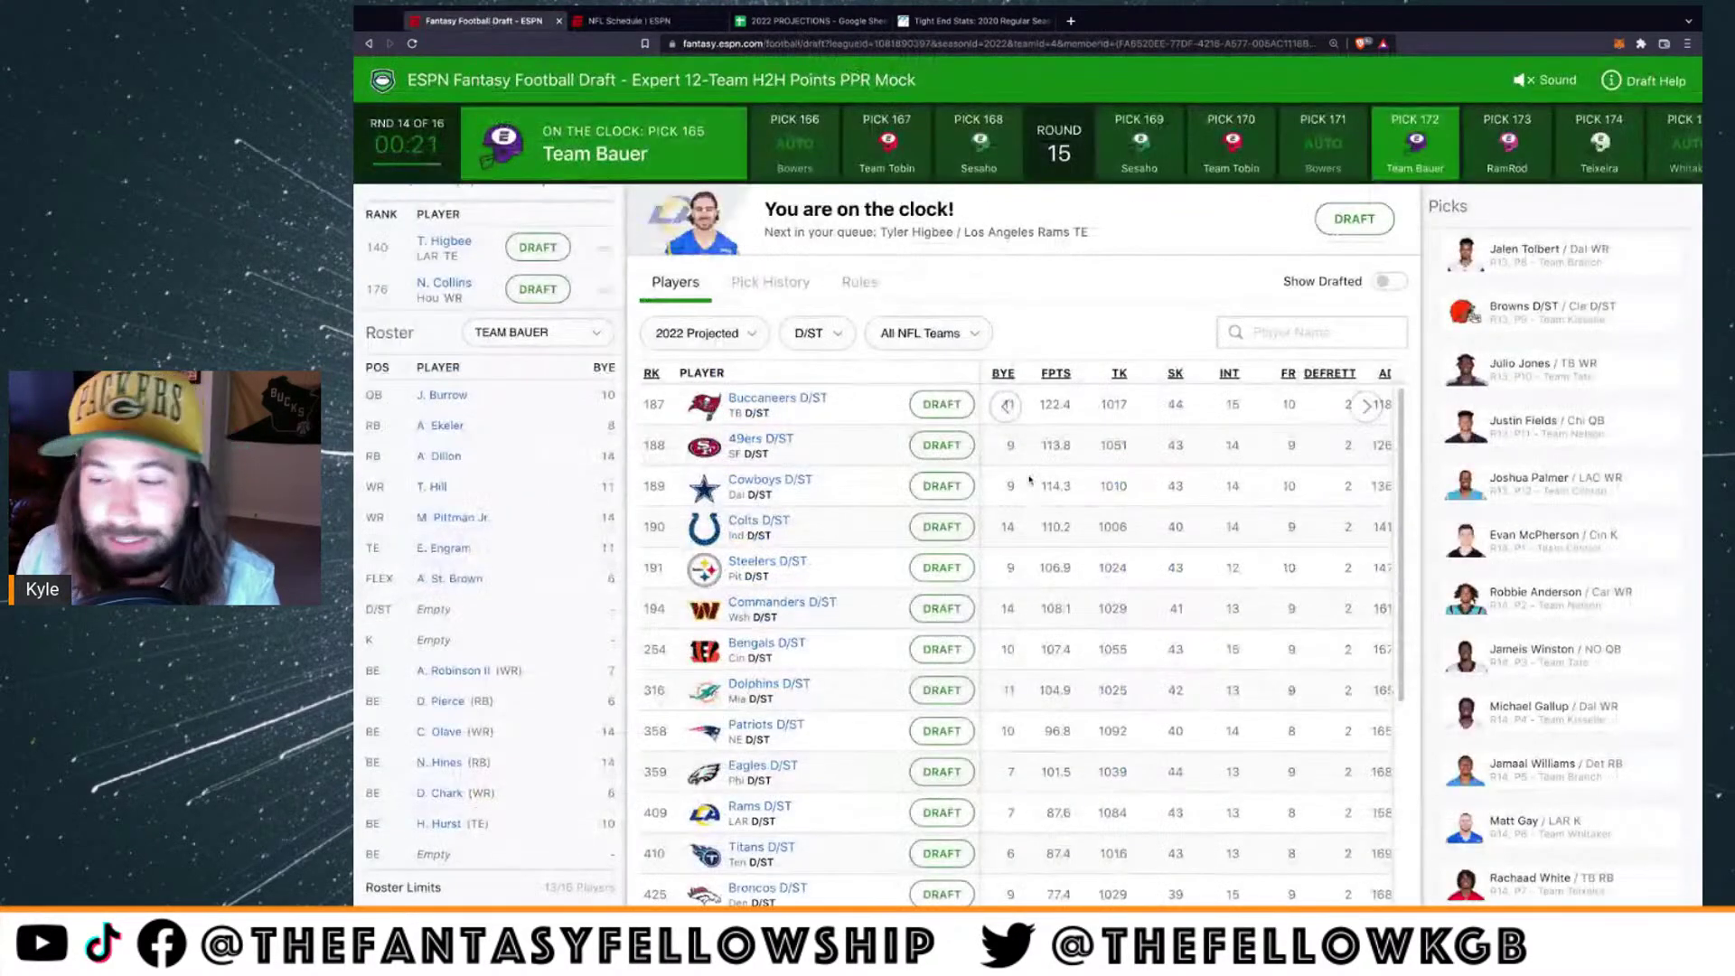
pyautogui.click(944, 446)
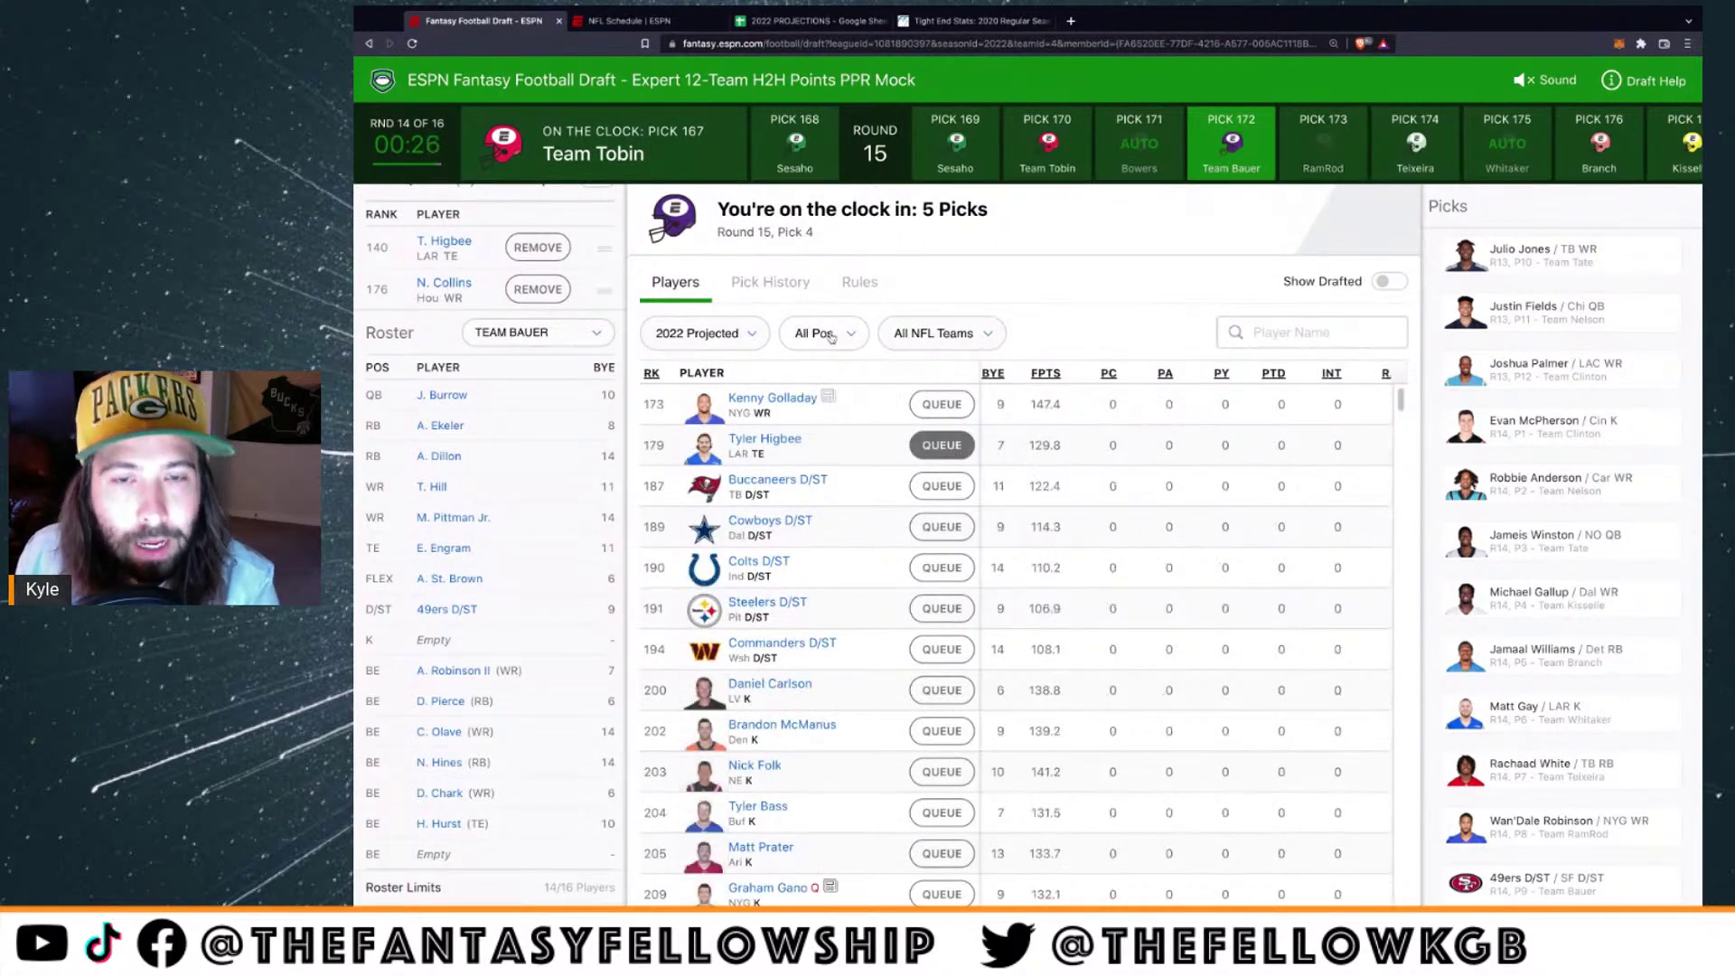
# List the available kickers, check the remaining empty bench spot, and draft Daniel Carlson with the round 15 pick
pyautogui.click(831, 337)
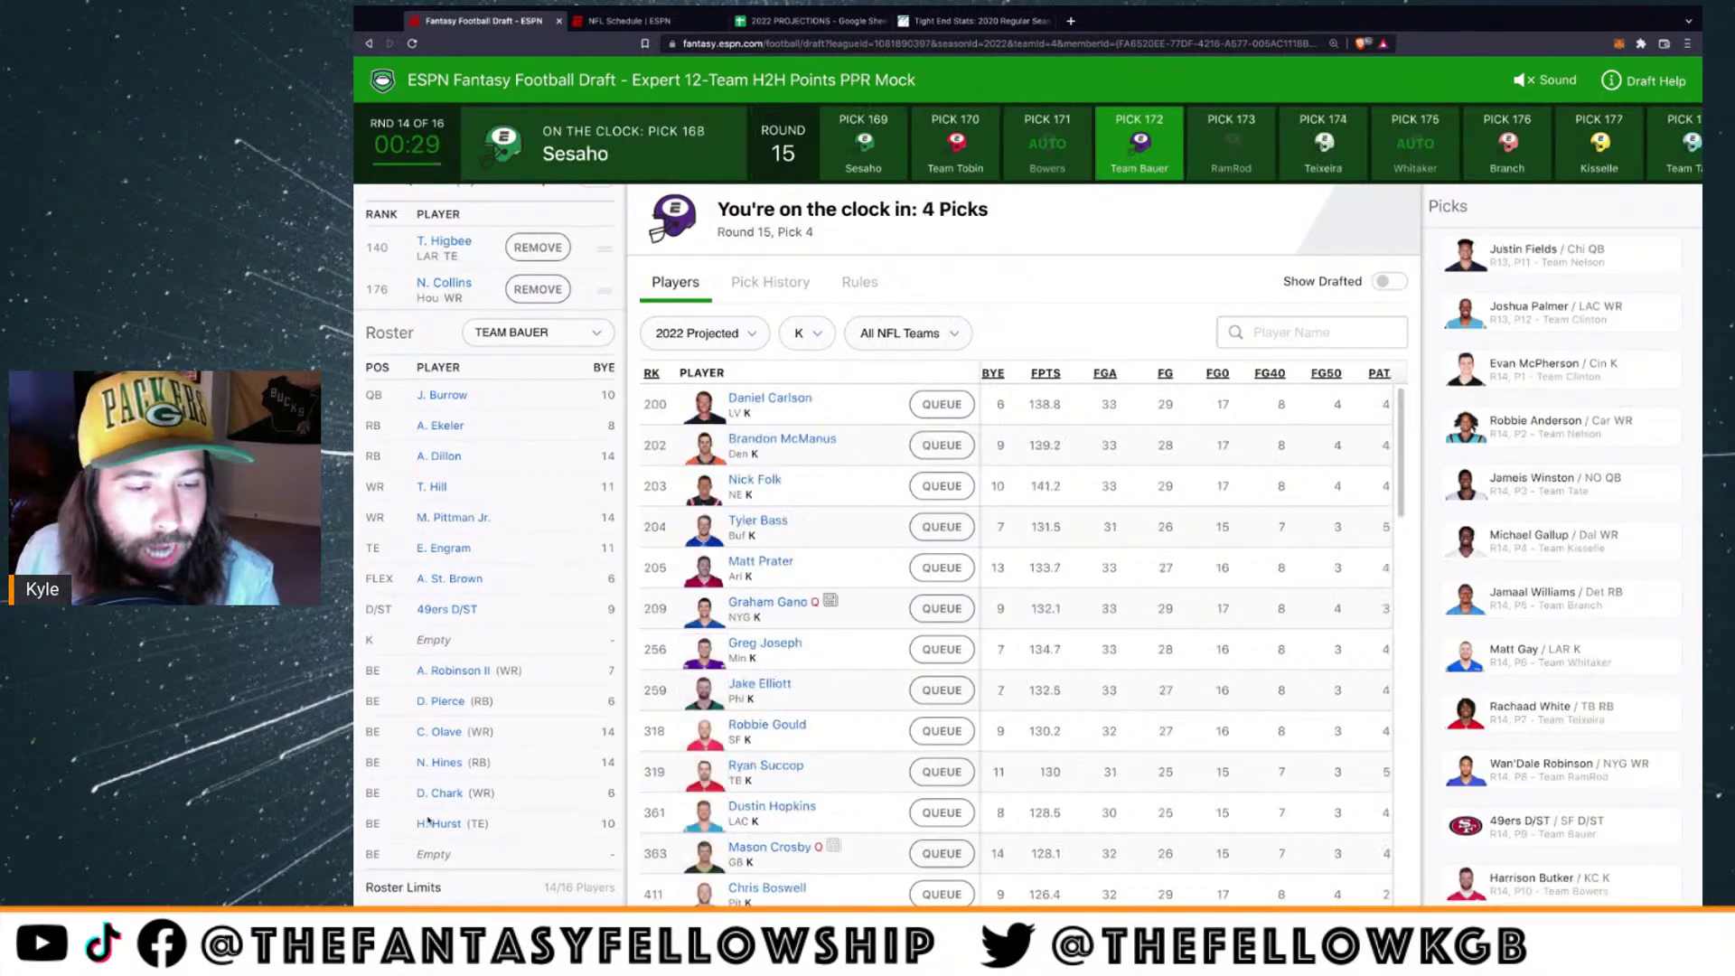
pyautogui.moveTo(440, 855); pyautogui.dragTo(475, 858)
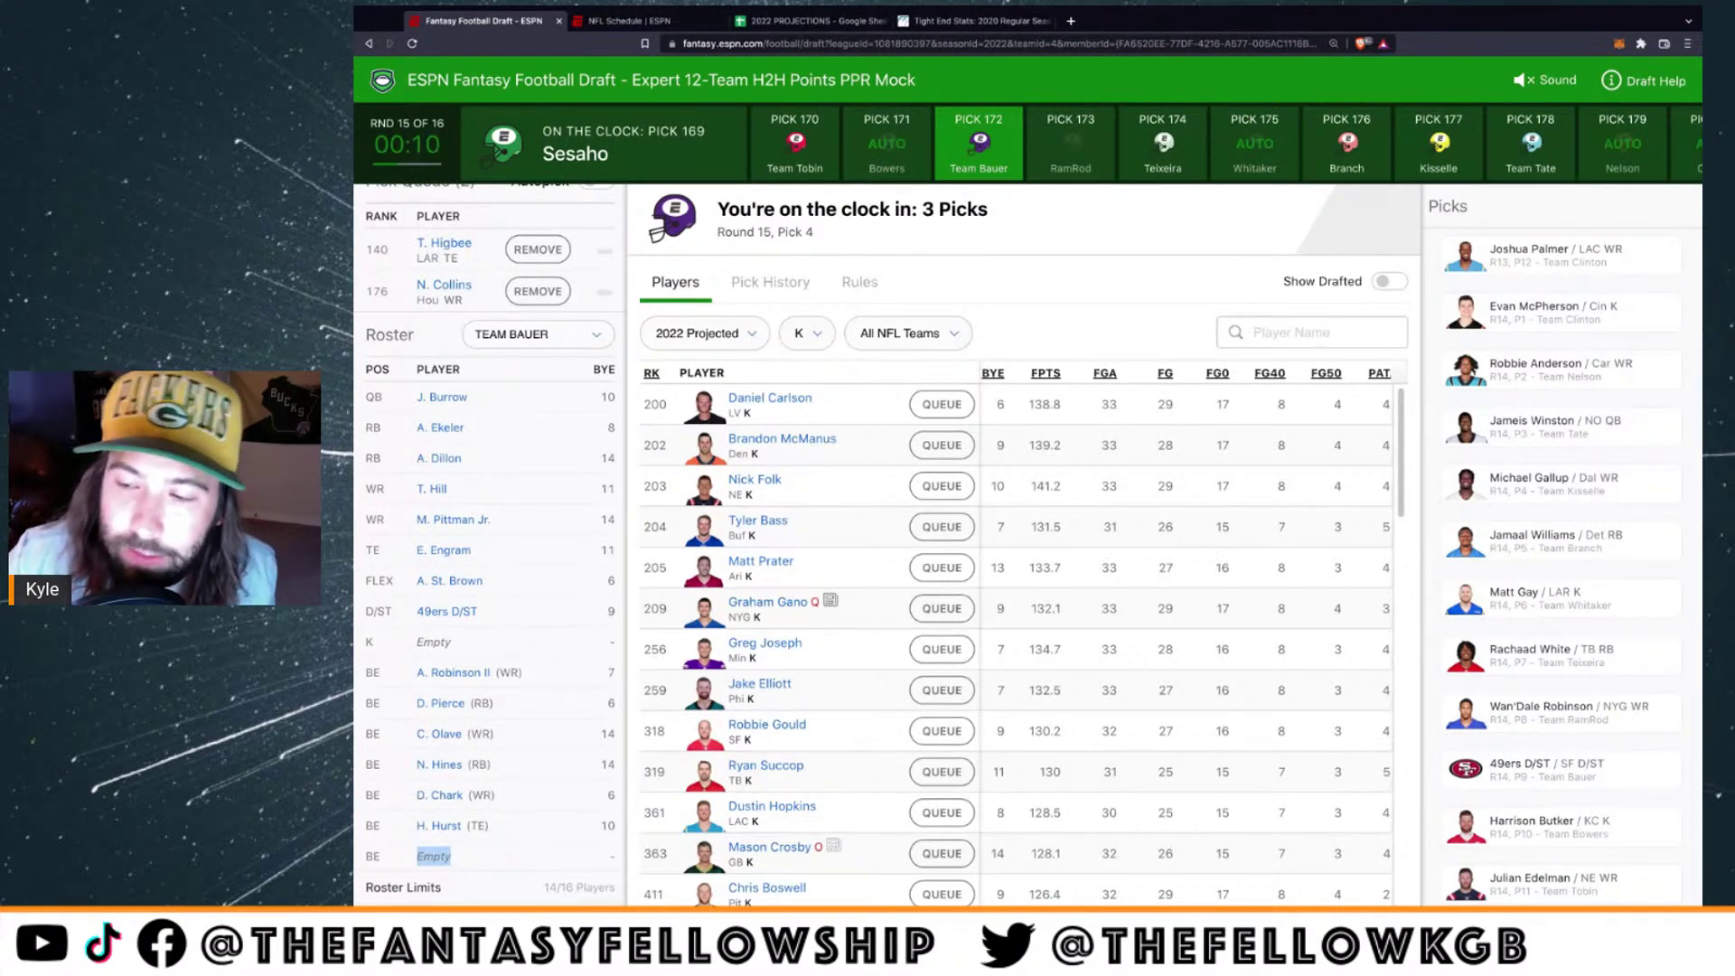
pyautogui.moveTo(1069, 479)
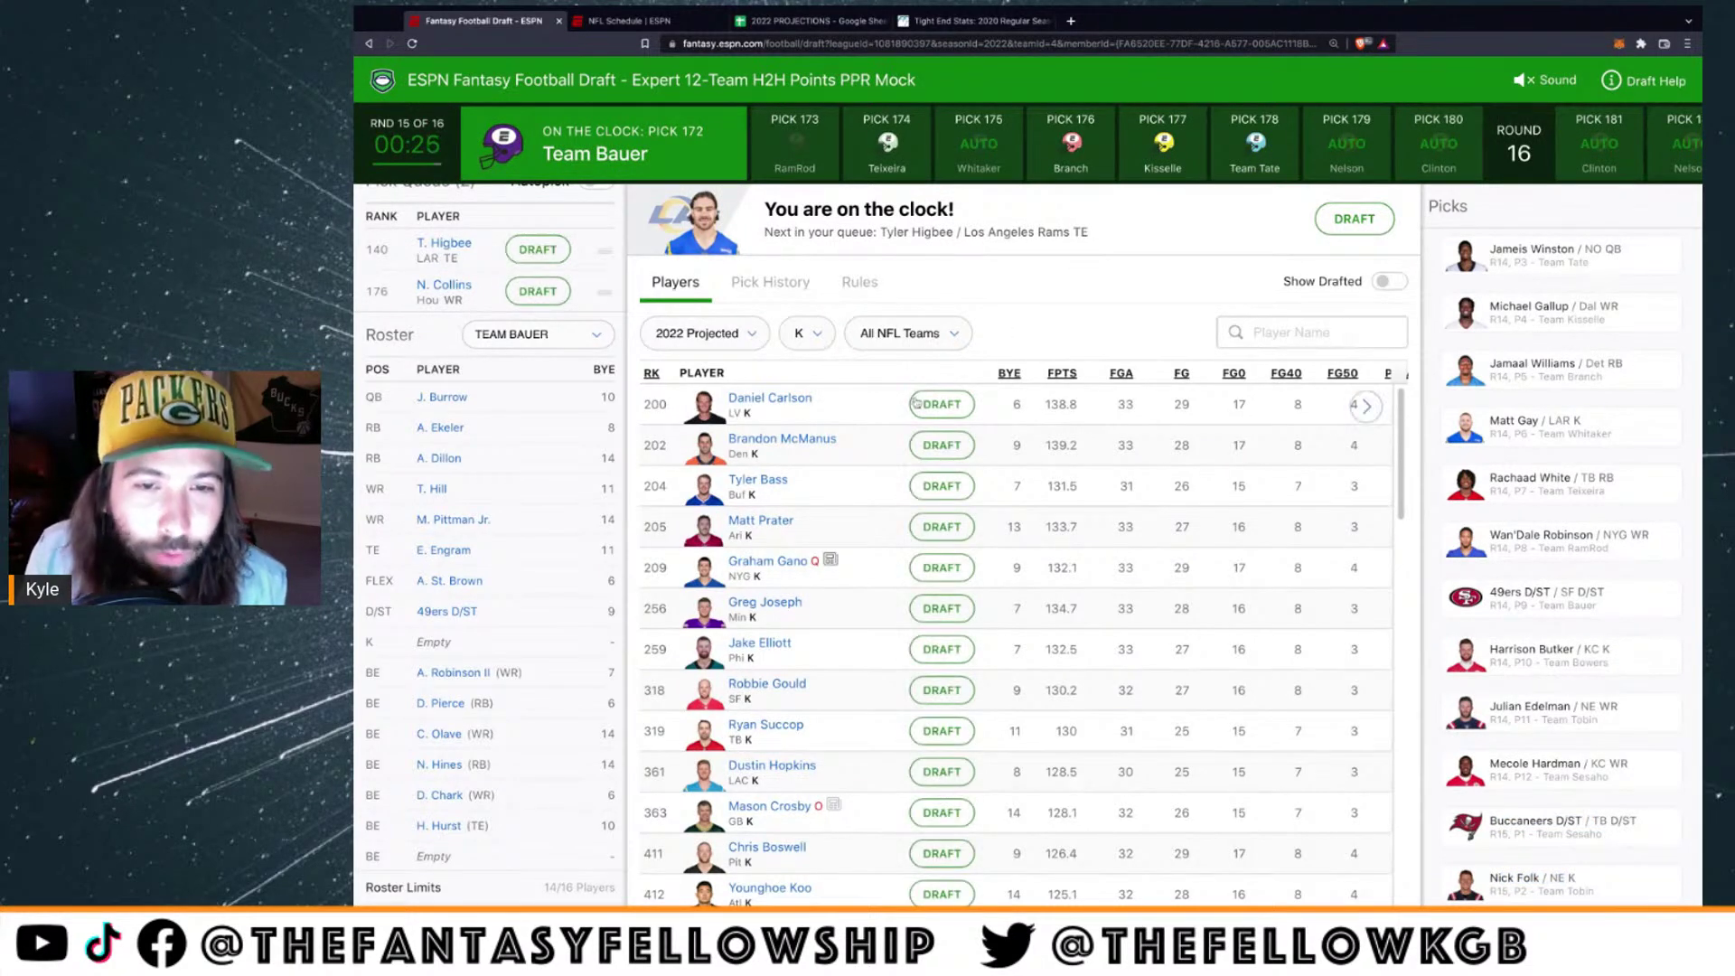
pyautogui.click(942, 404)
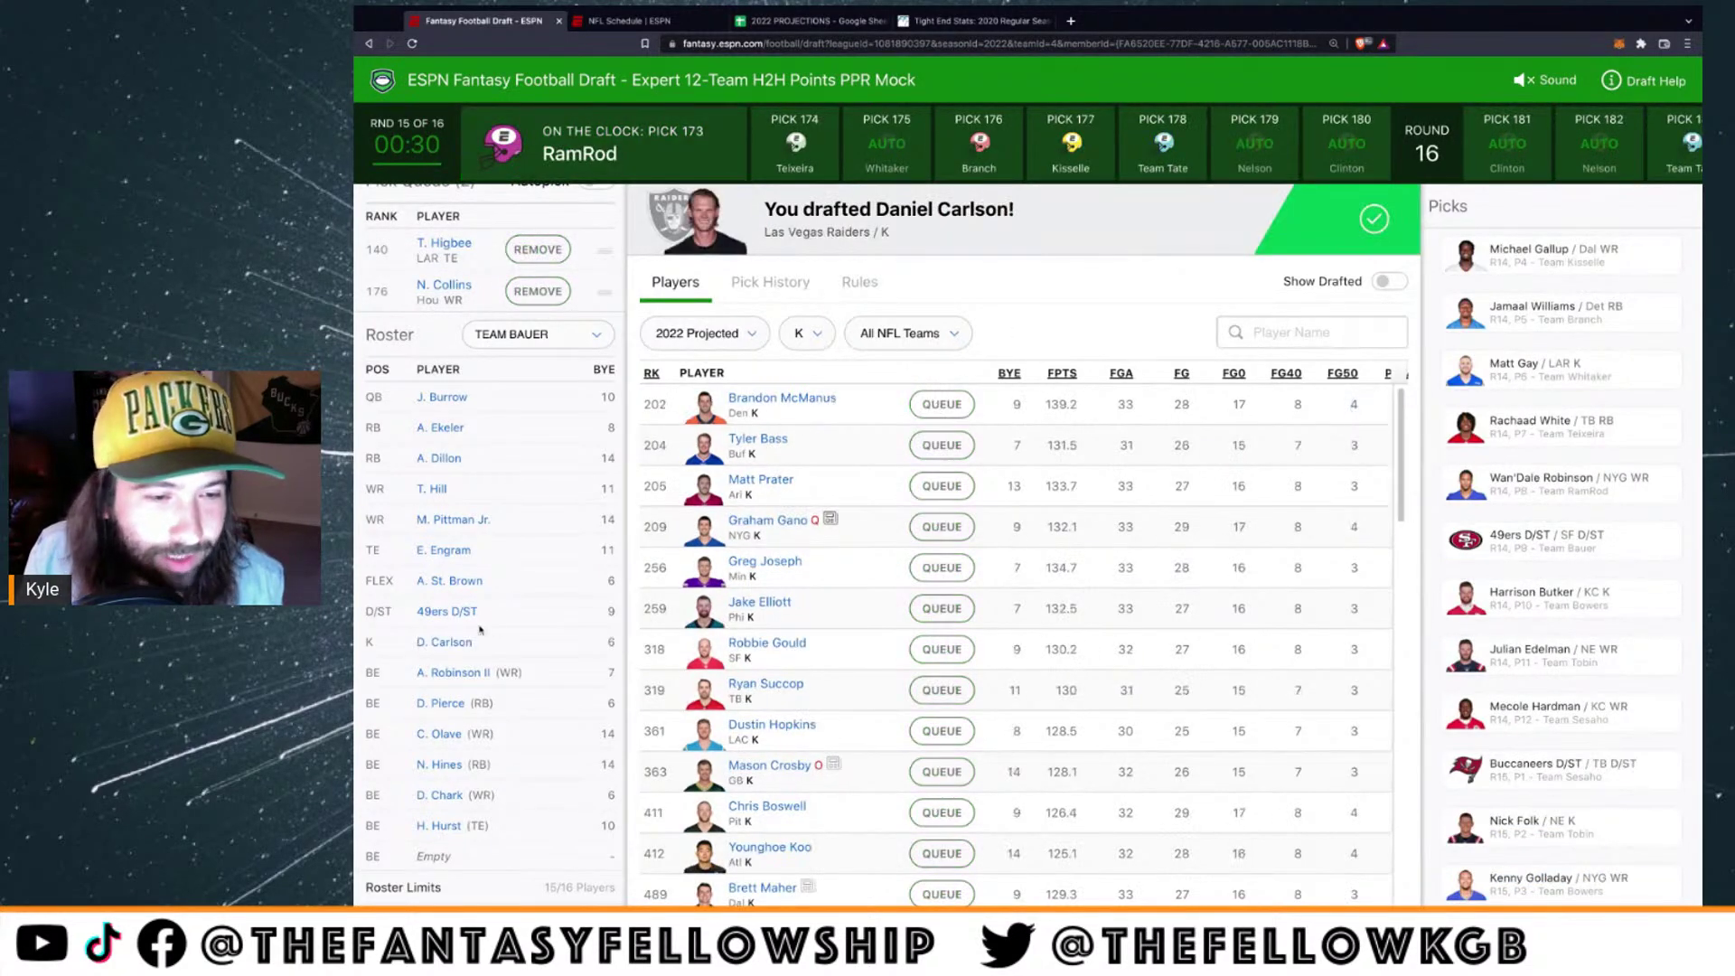
# Review Daniel Carlson's player card, including his outlook, projection insights and game log, and return to the draft room
pyautogui.click(444, 641)
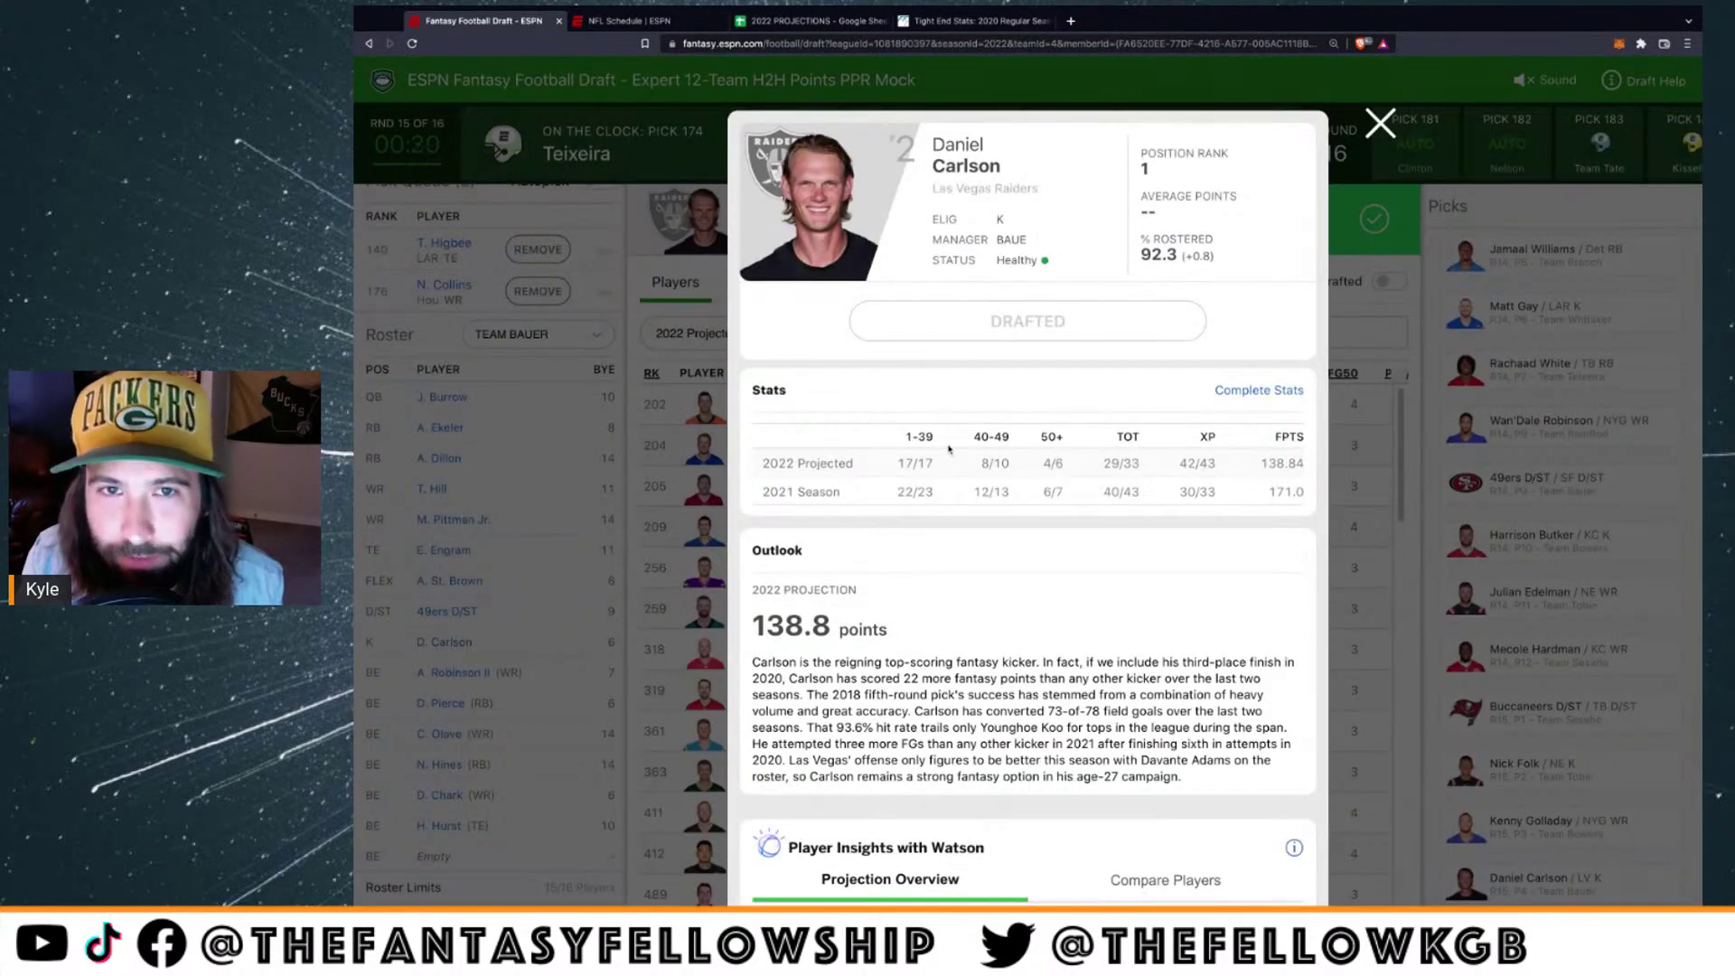
pyautogui.scroll(-5, 922, 577)
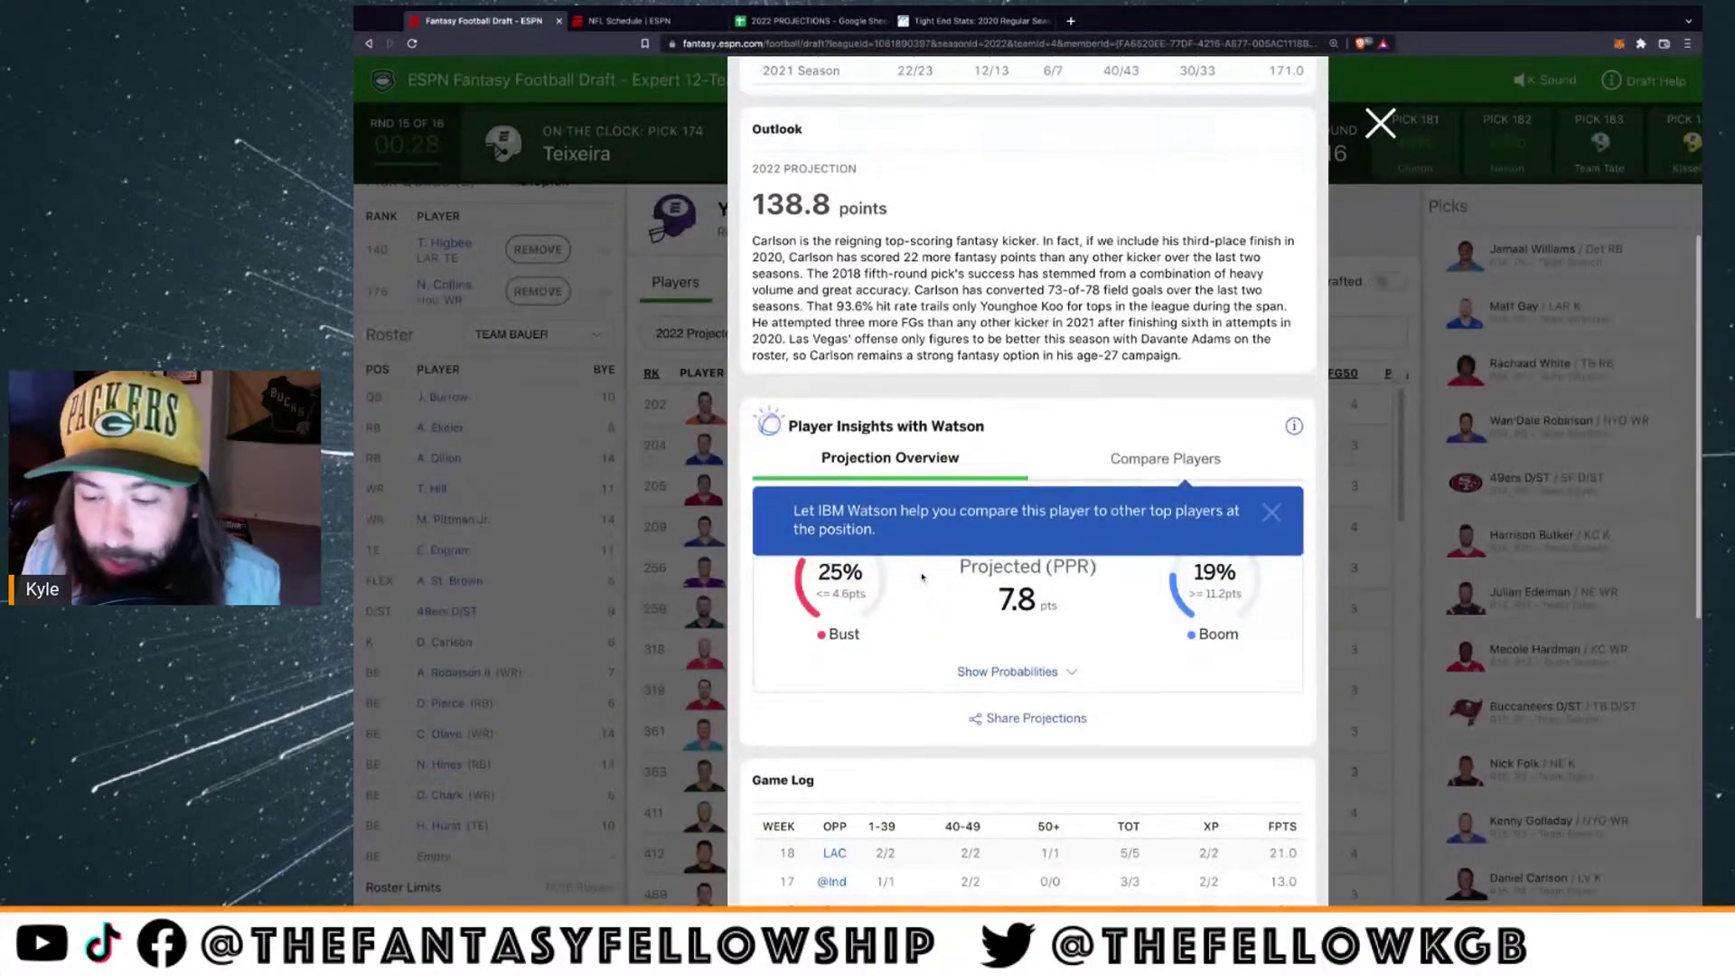
pyautogui.scroll(-2, 922, 577)
pyautogui.scroll(7, 922, 576)
pyautogui.press('Escape')
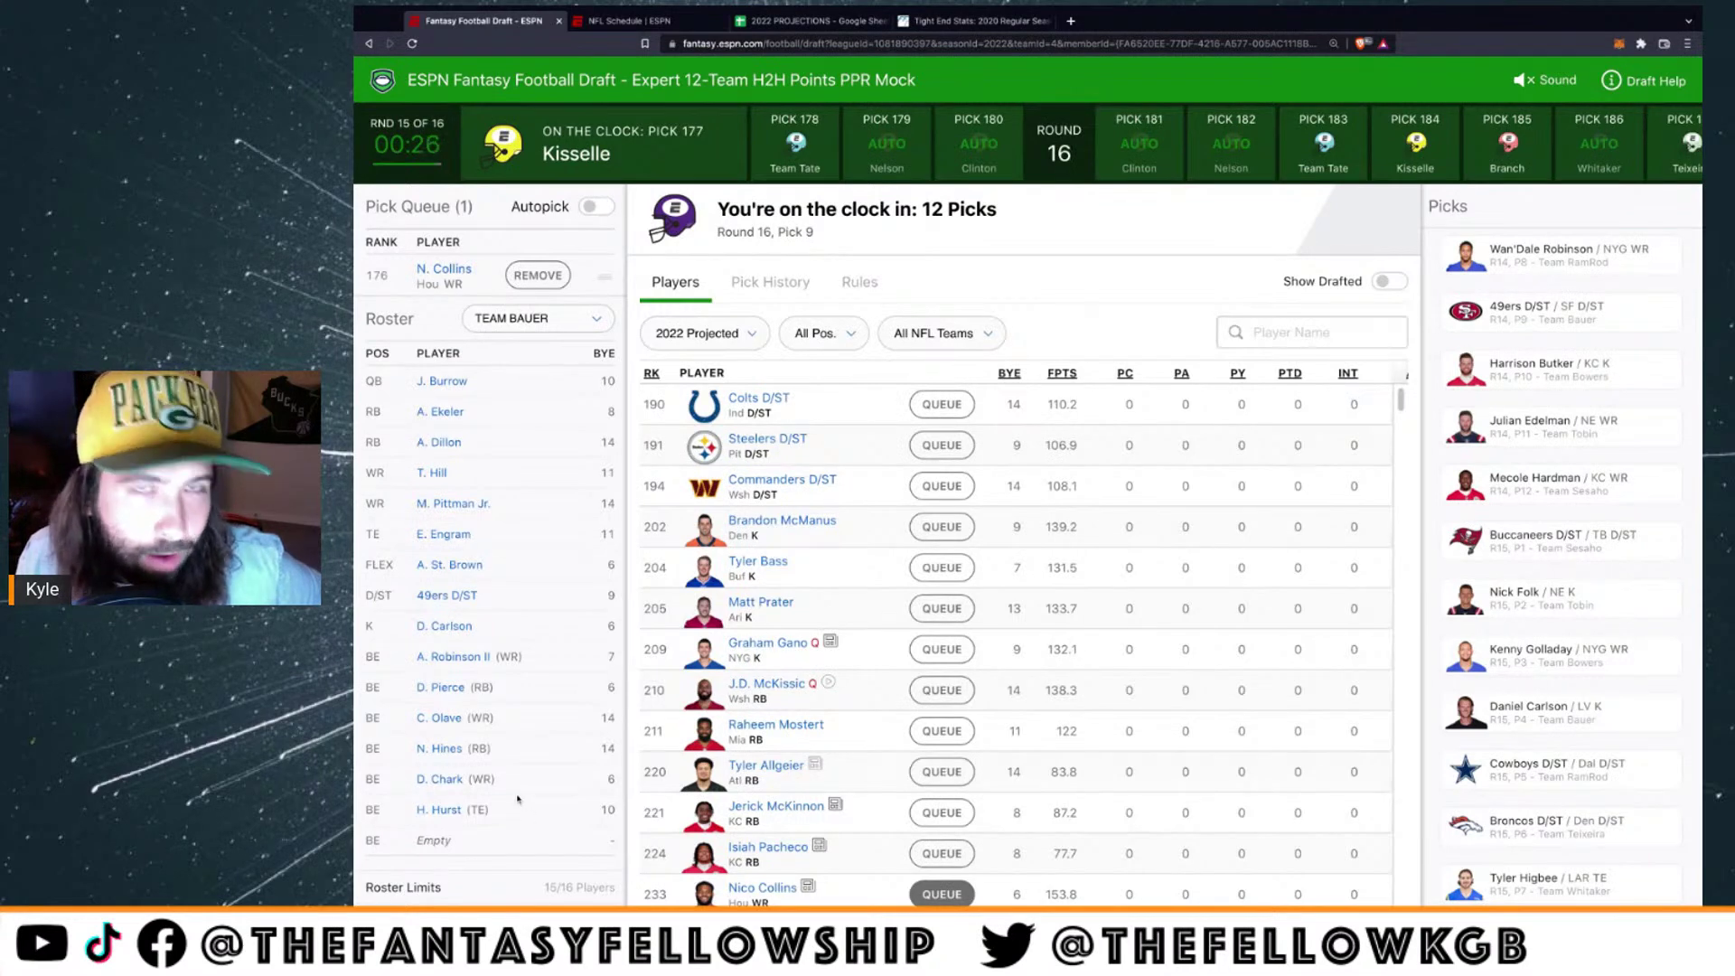
# Switch to Twitter in a new browser tab and search for "brevin jordan"
pyautogui.click(1070, 21)
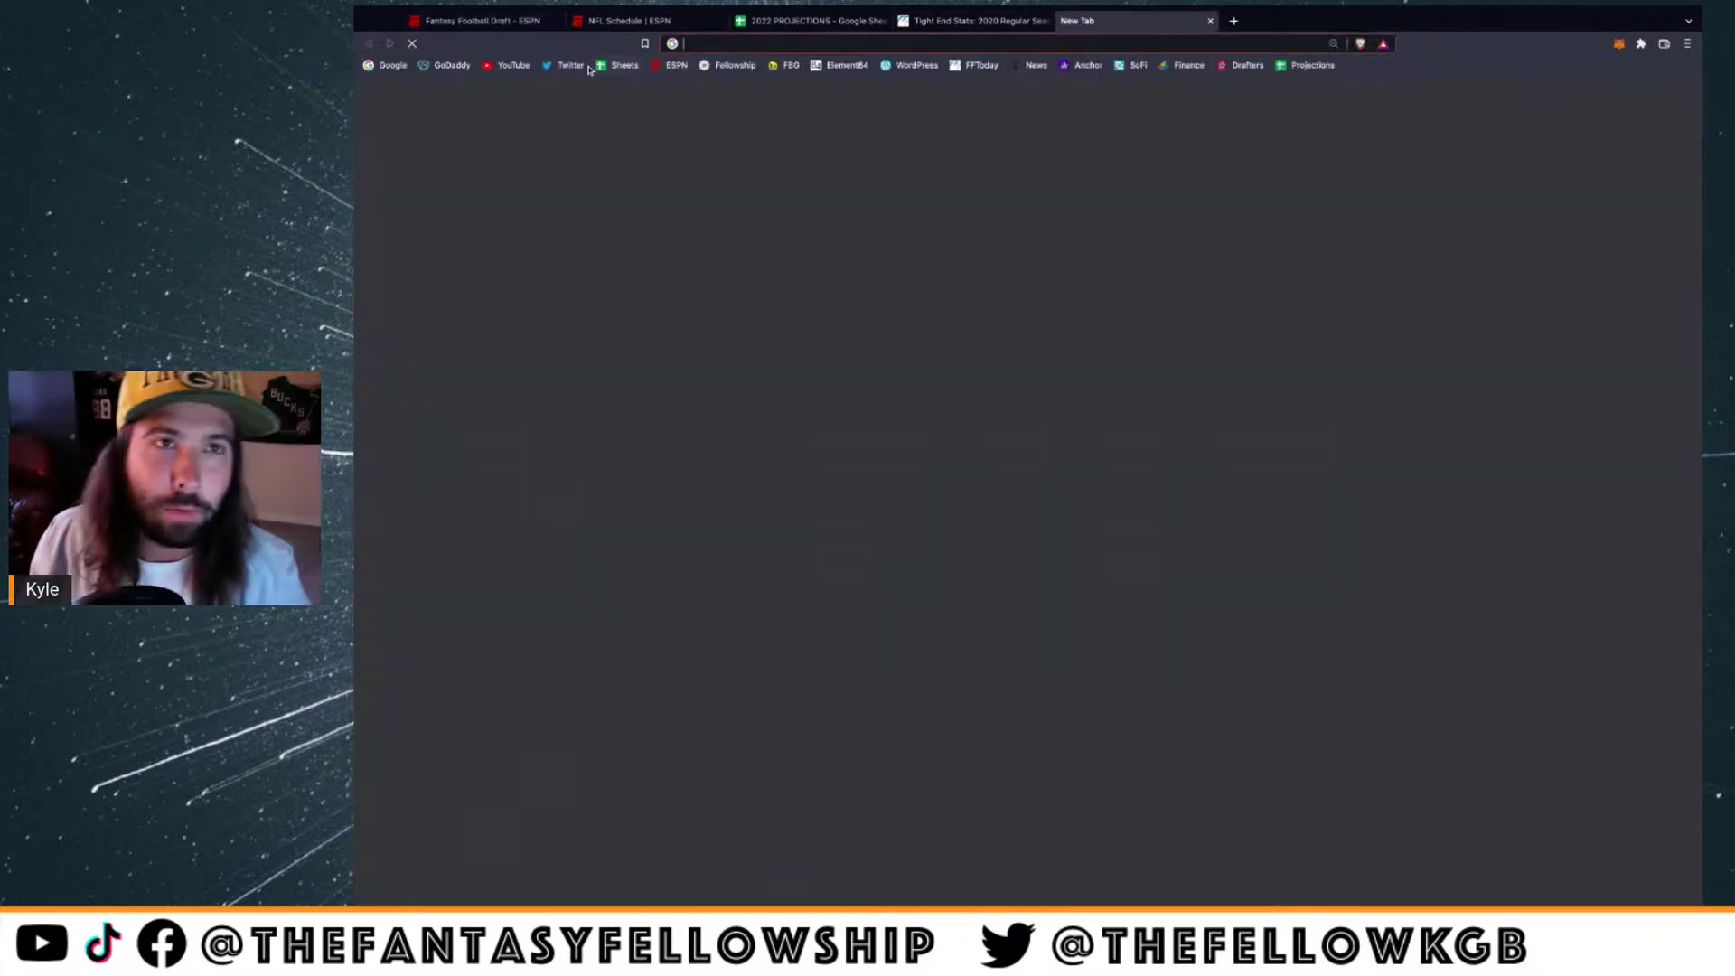
pyautogui.click(562, 66)
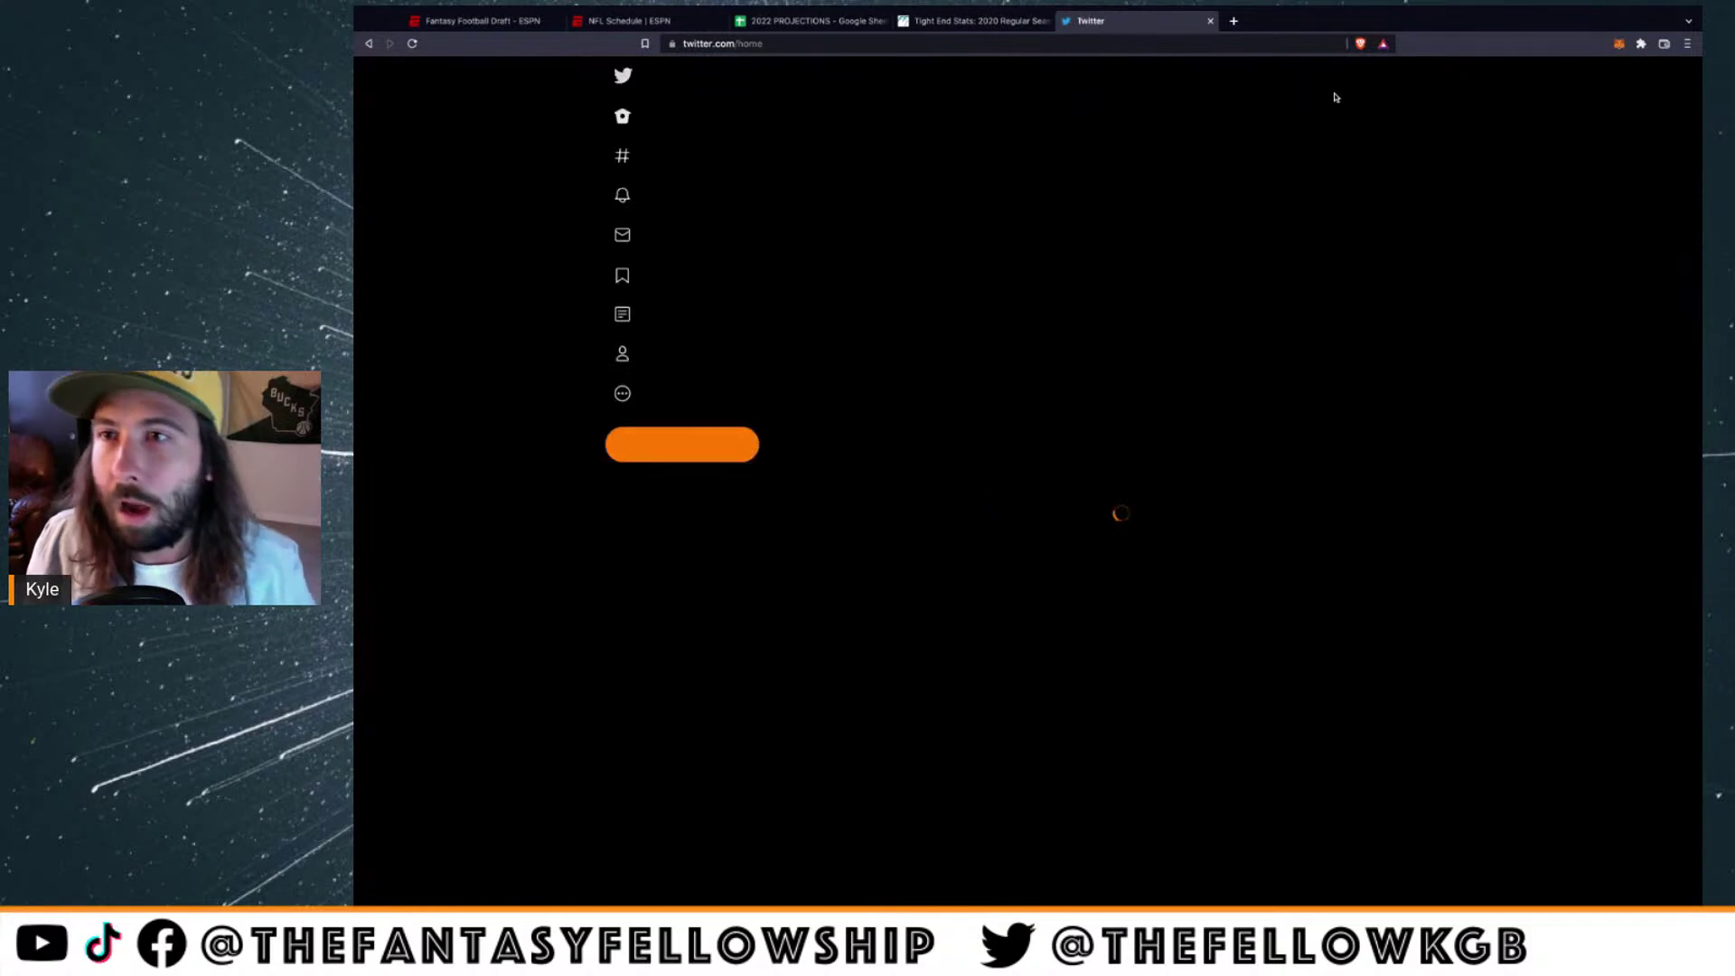
pyautogui.click(1303, 75)
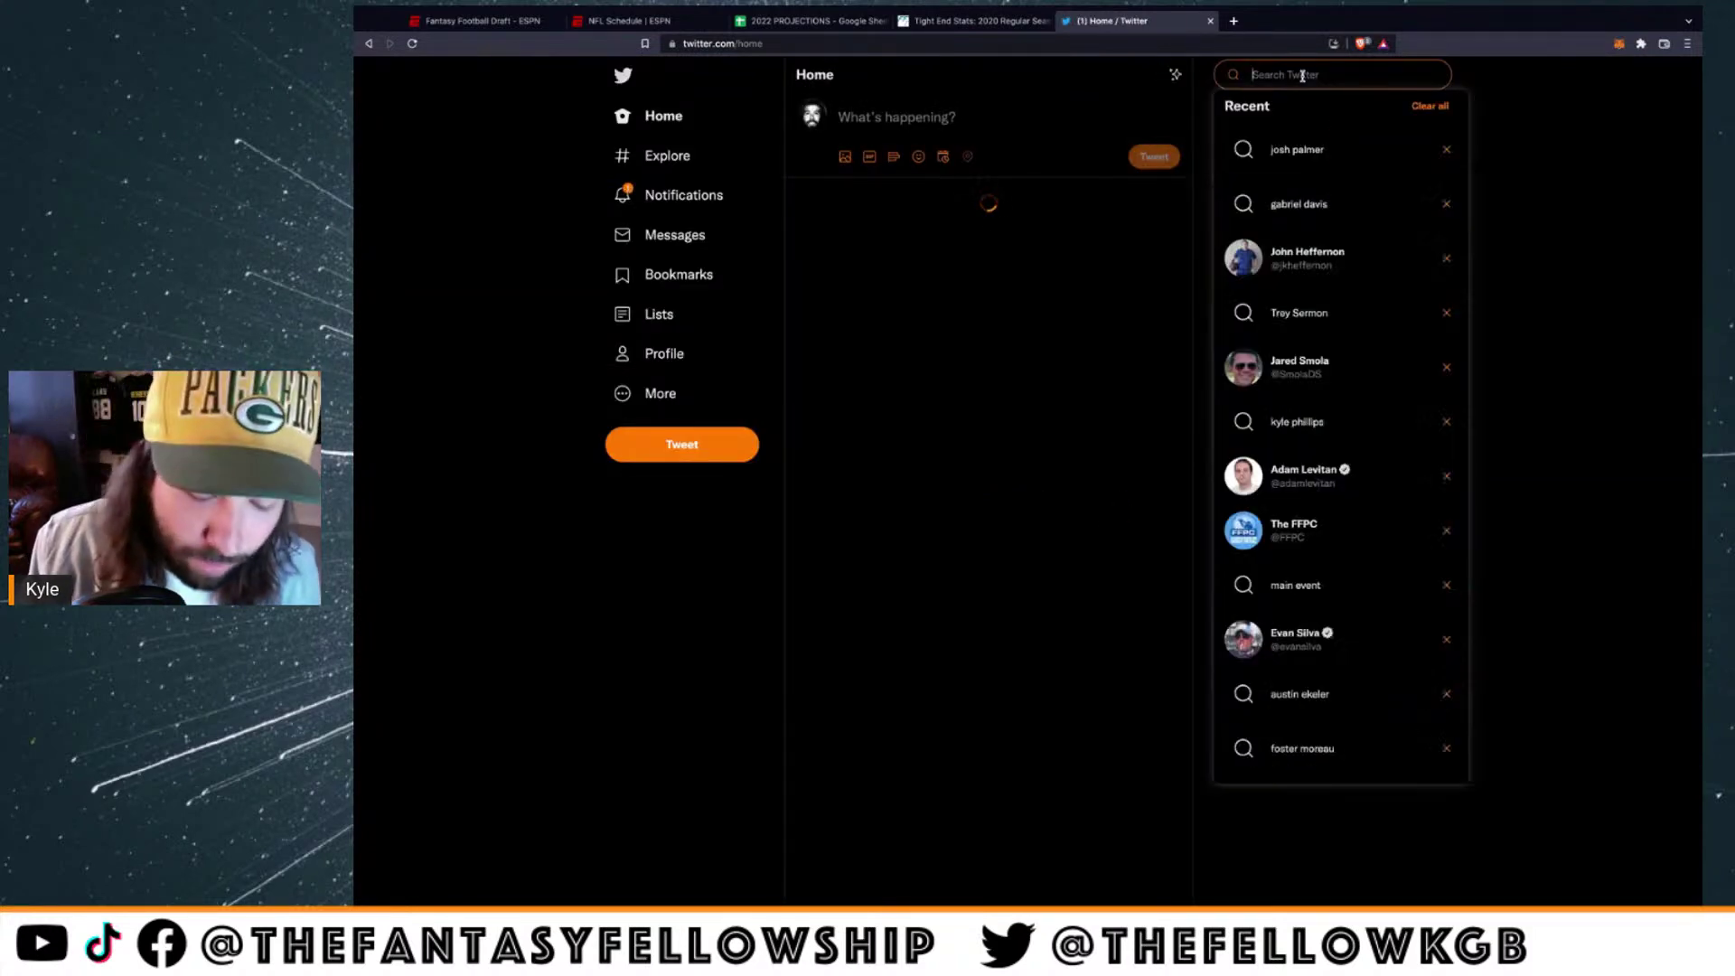
pyautogui.write('brevin jordan')
pyautogui.press('Return')
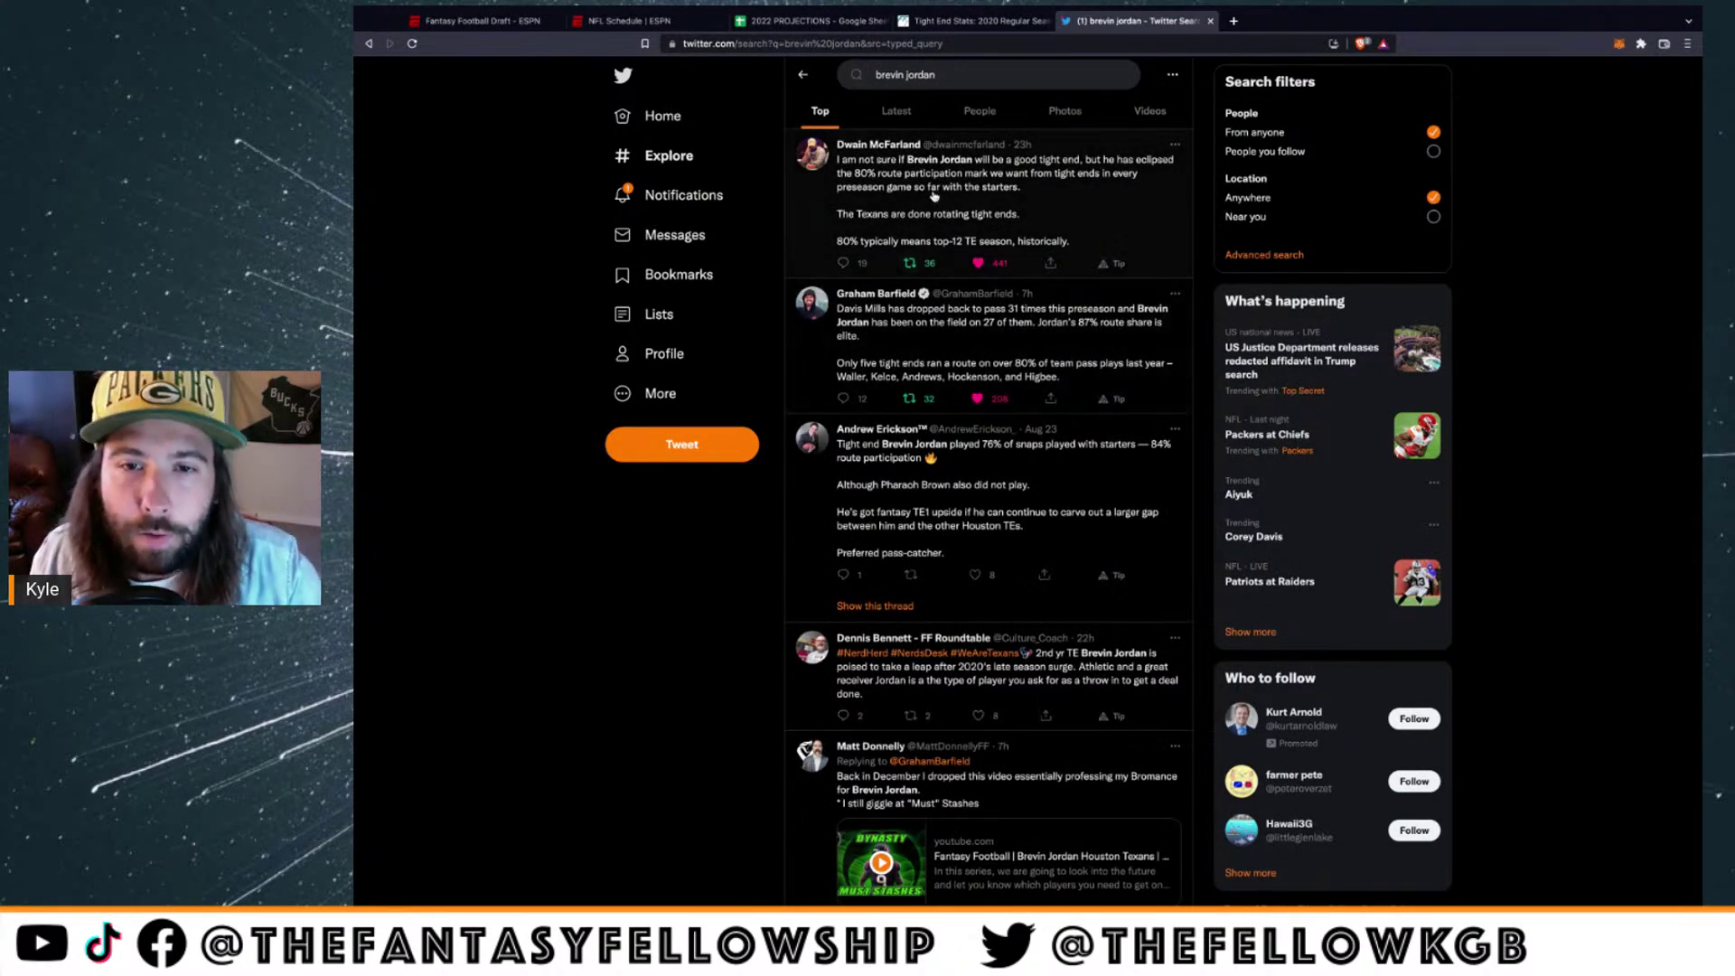
# Read the top tweet on Brevin Jordan's route participation at an enlarged size, including its replies, and return to the search results
pyautogui.click(935, 196)
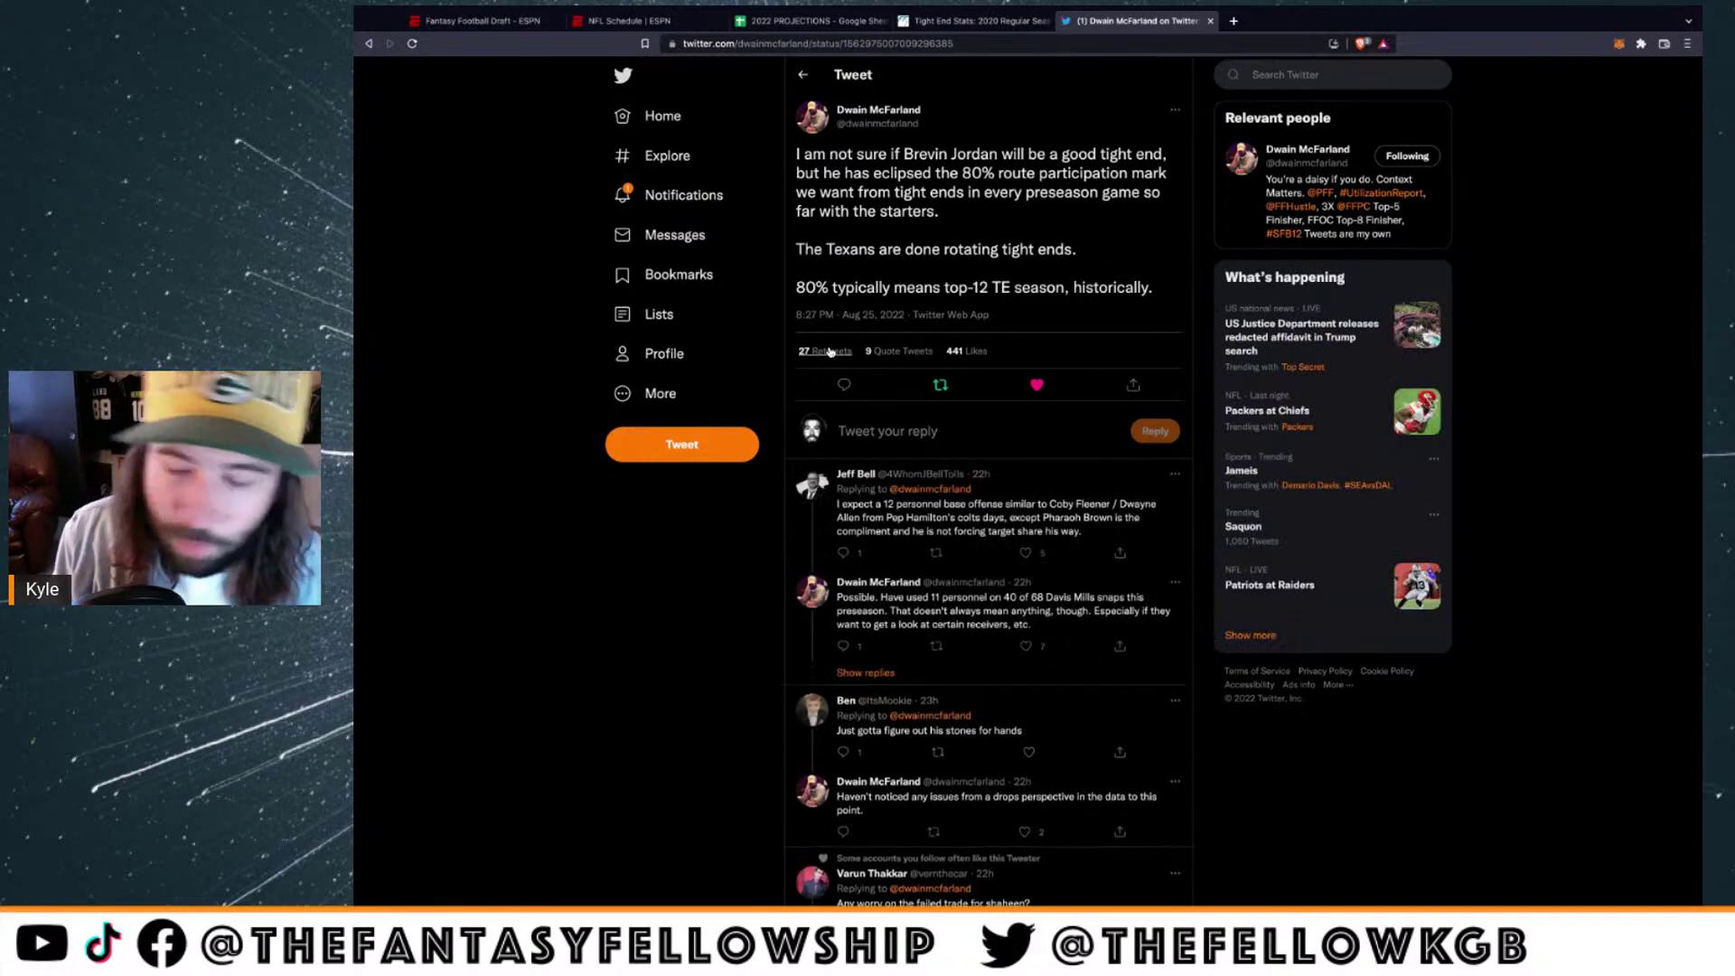
pyautogui.hotkey('ctrl', '+')
pyautogui.hotkey('ctrl', '+')
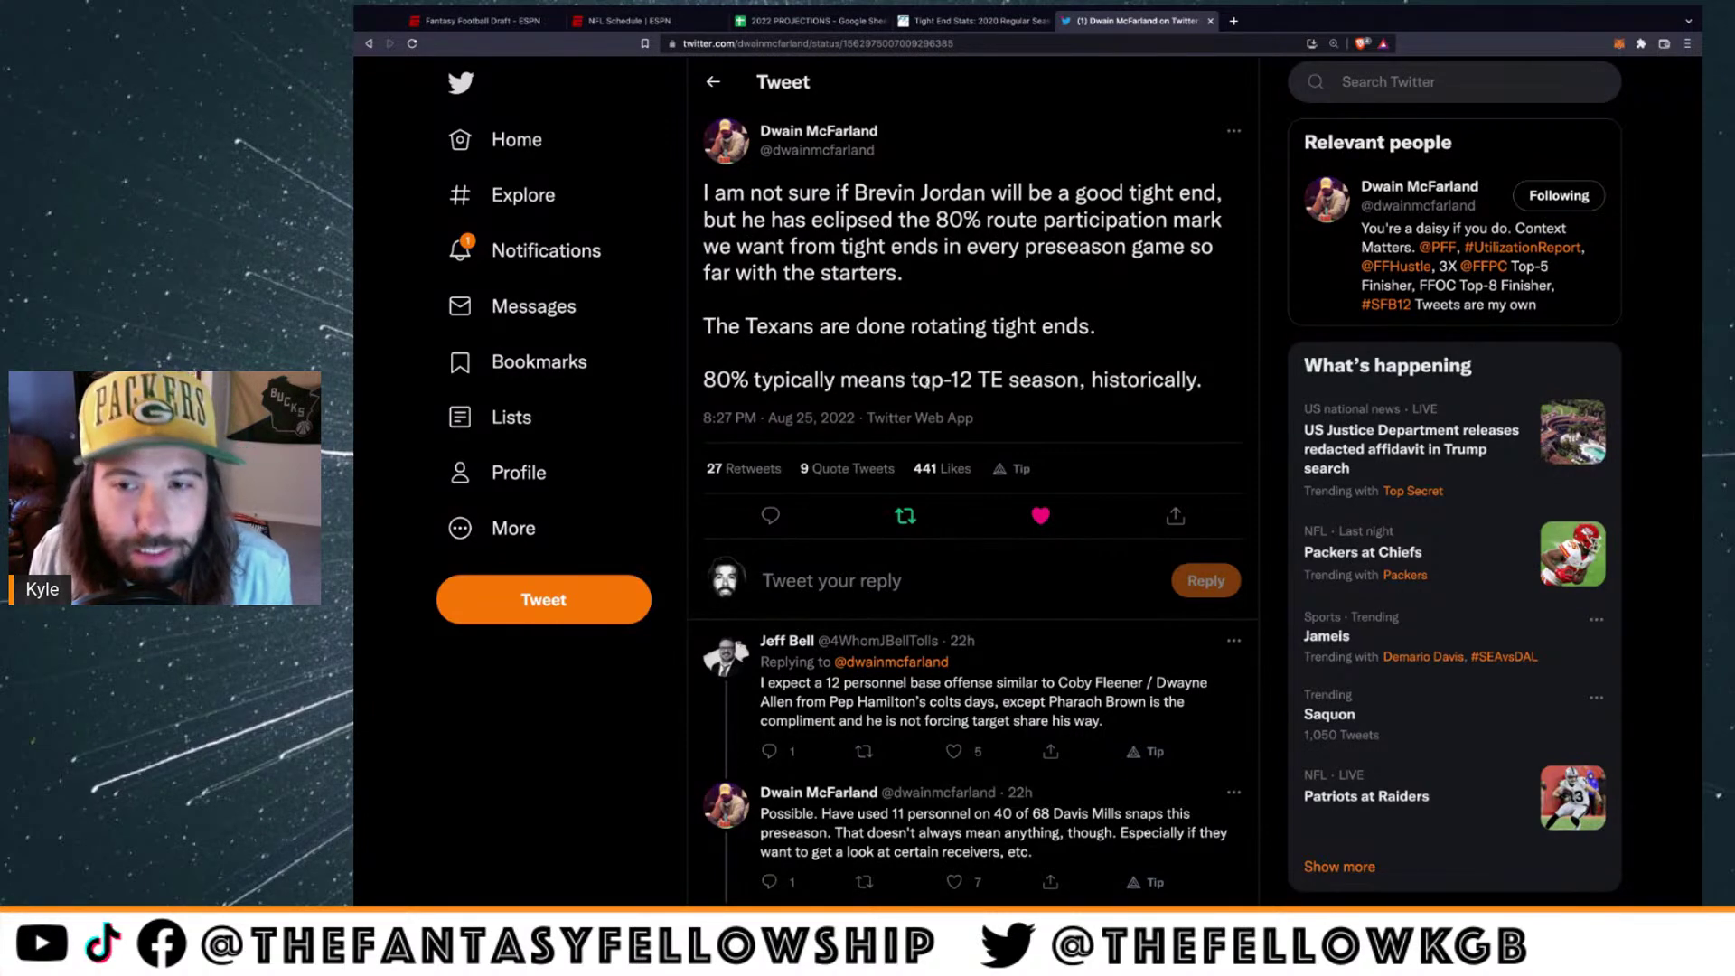
pyautogui.scroll(-10, 1087, 383)
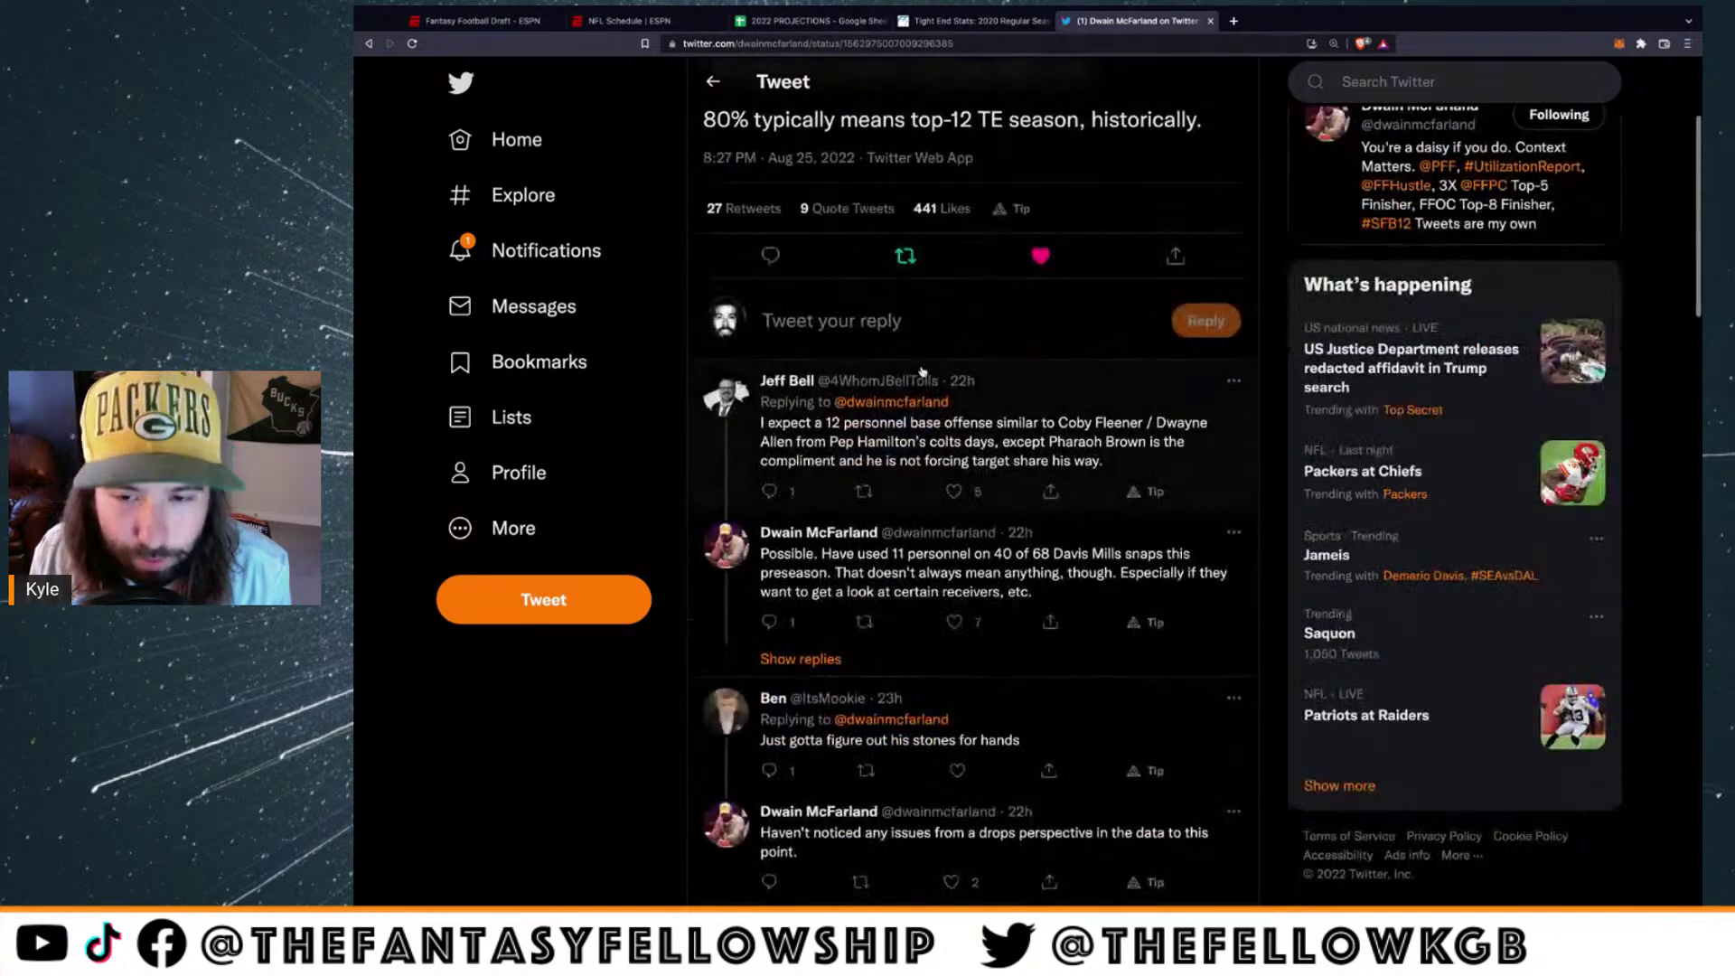
pyautogui.scroll(10, 922, 370)
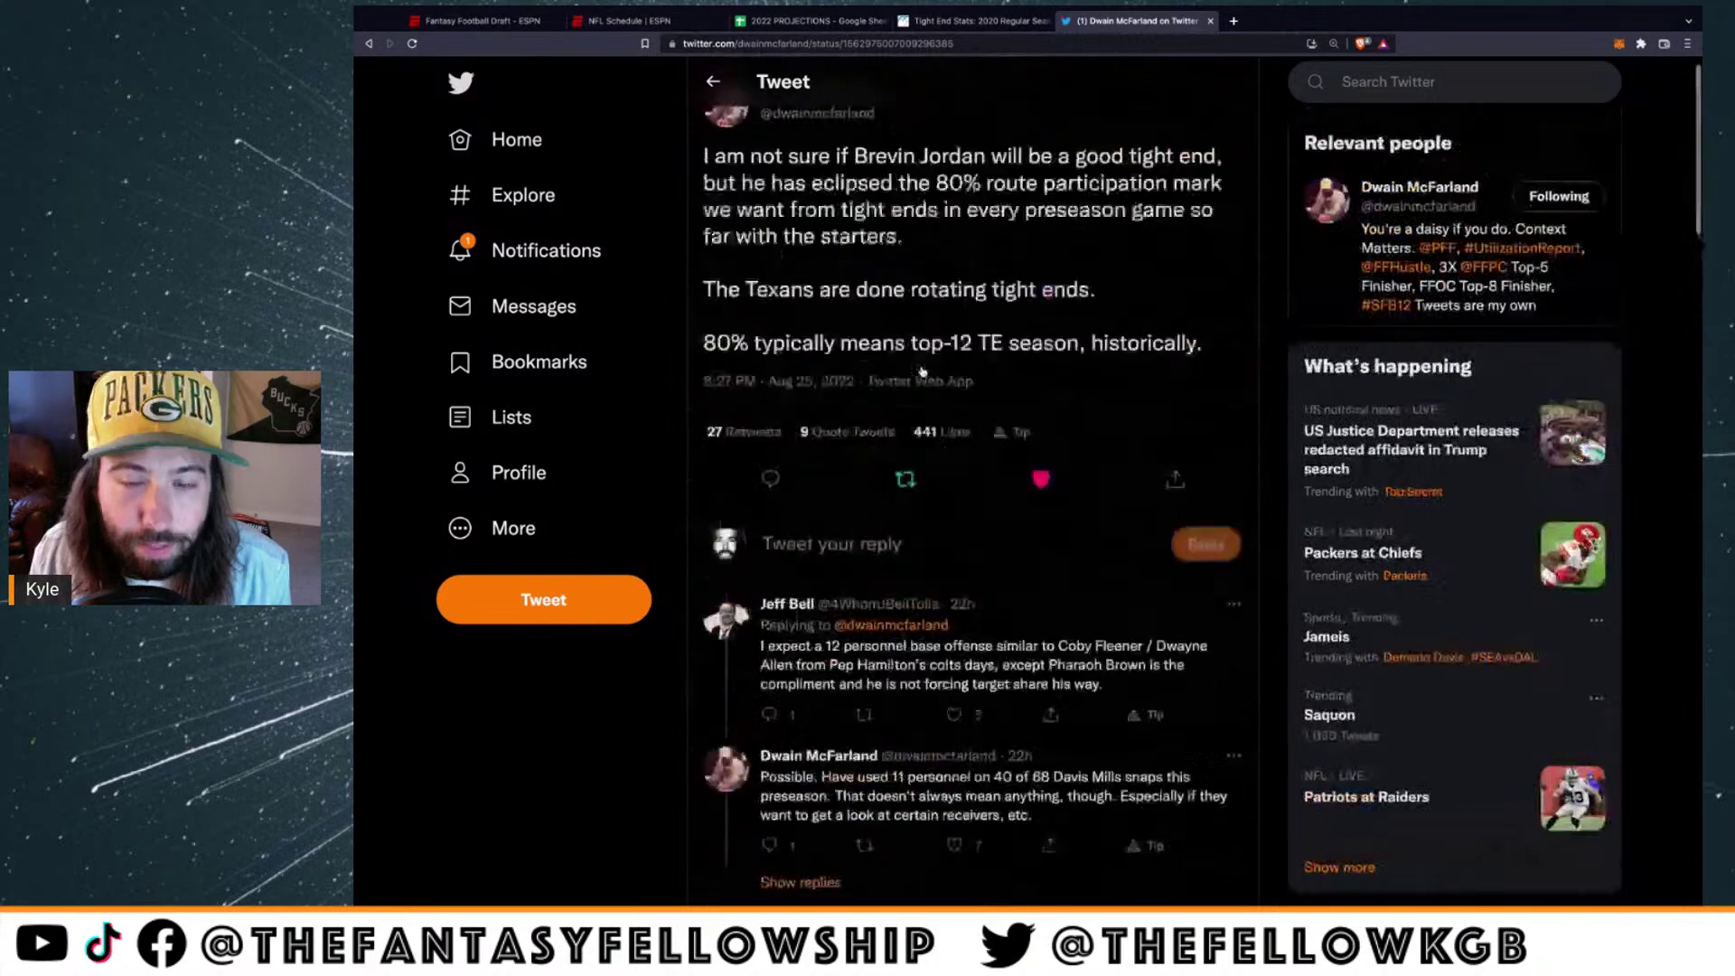
pyautogui.click(713, 81)
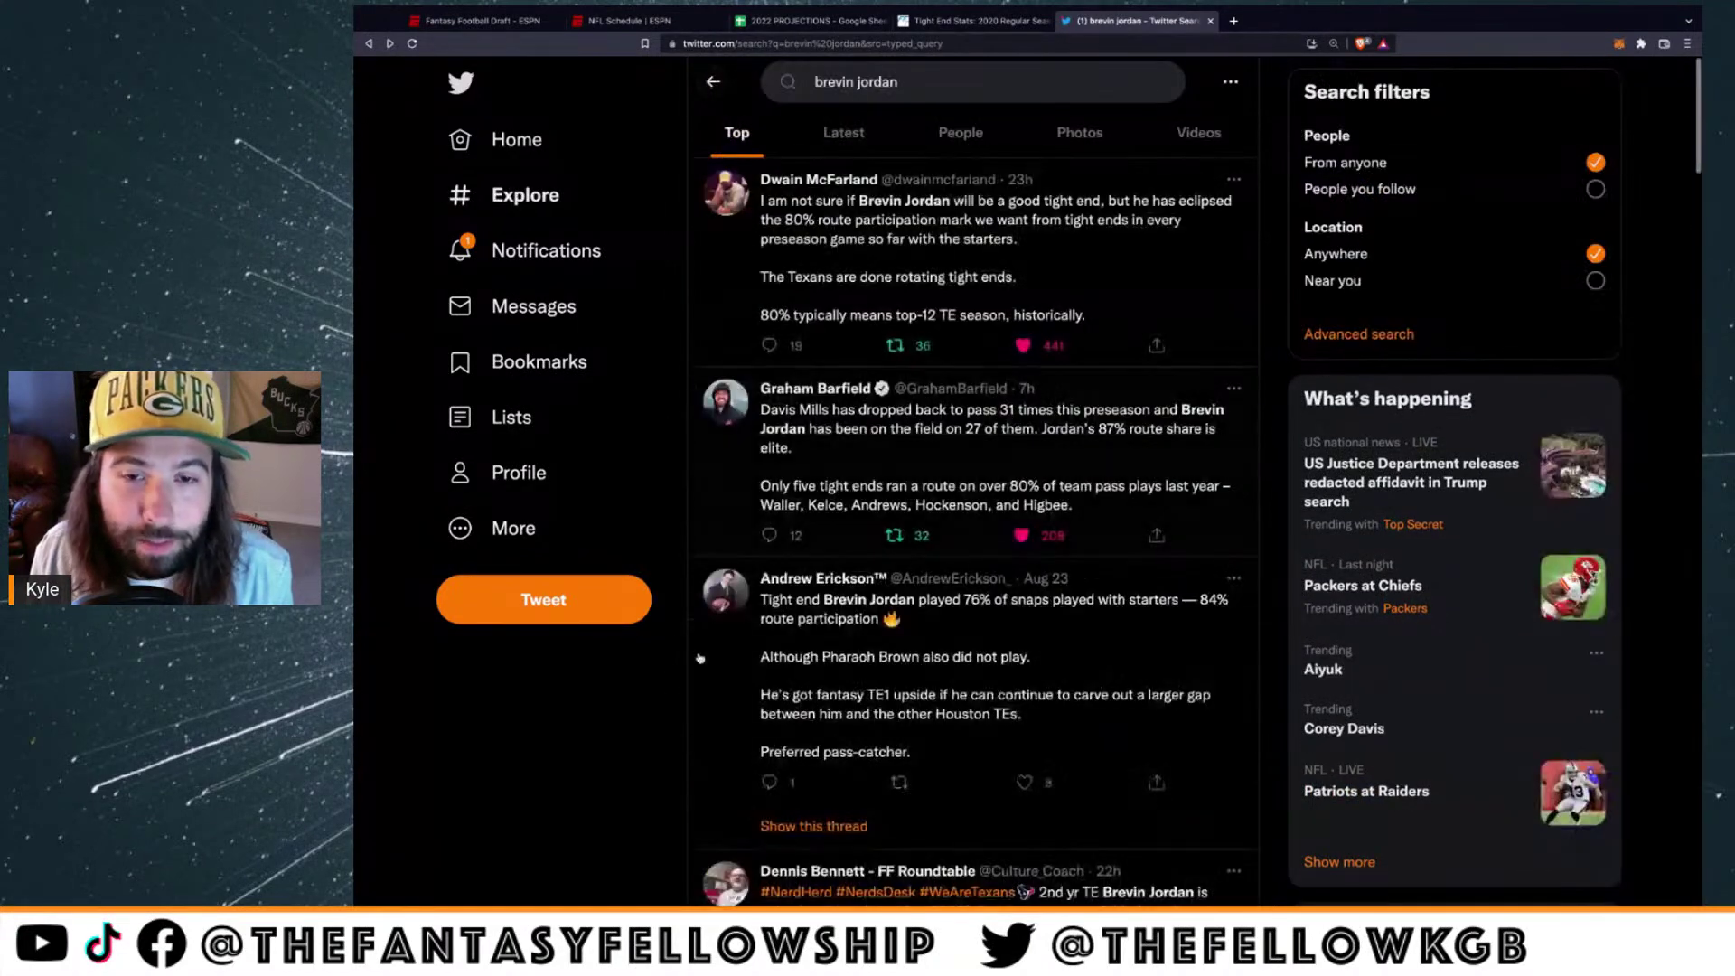
# Open the second tweet, about Brevin Jordan's preseason route share, enlarge it further, and highlight the route share phrase while reading
pyautogui.scroll(-1, 629, 668)
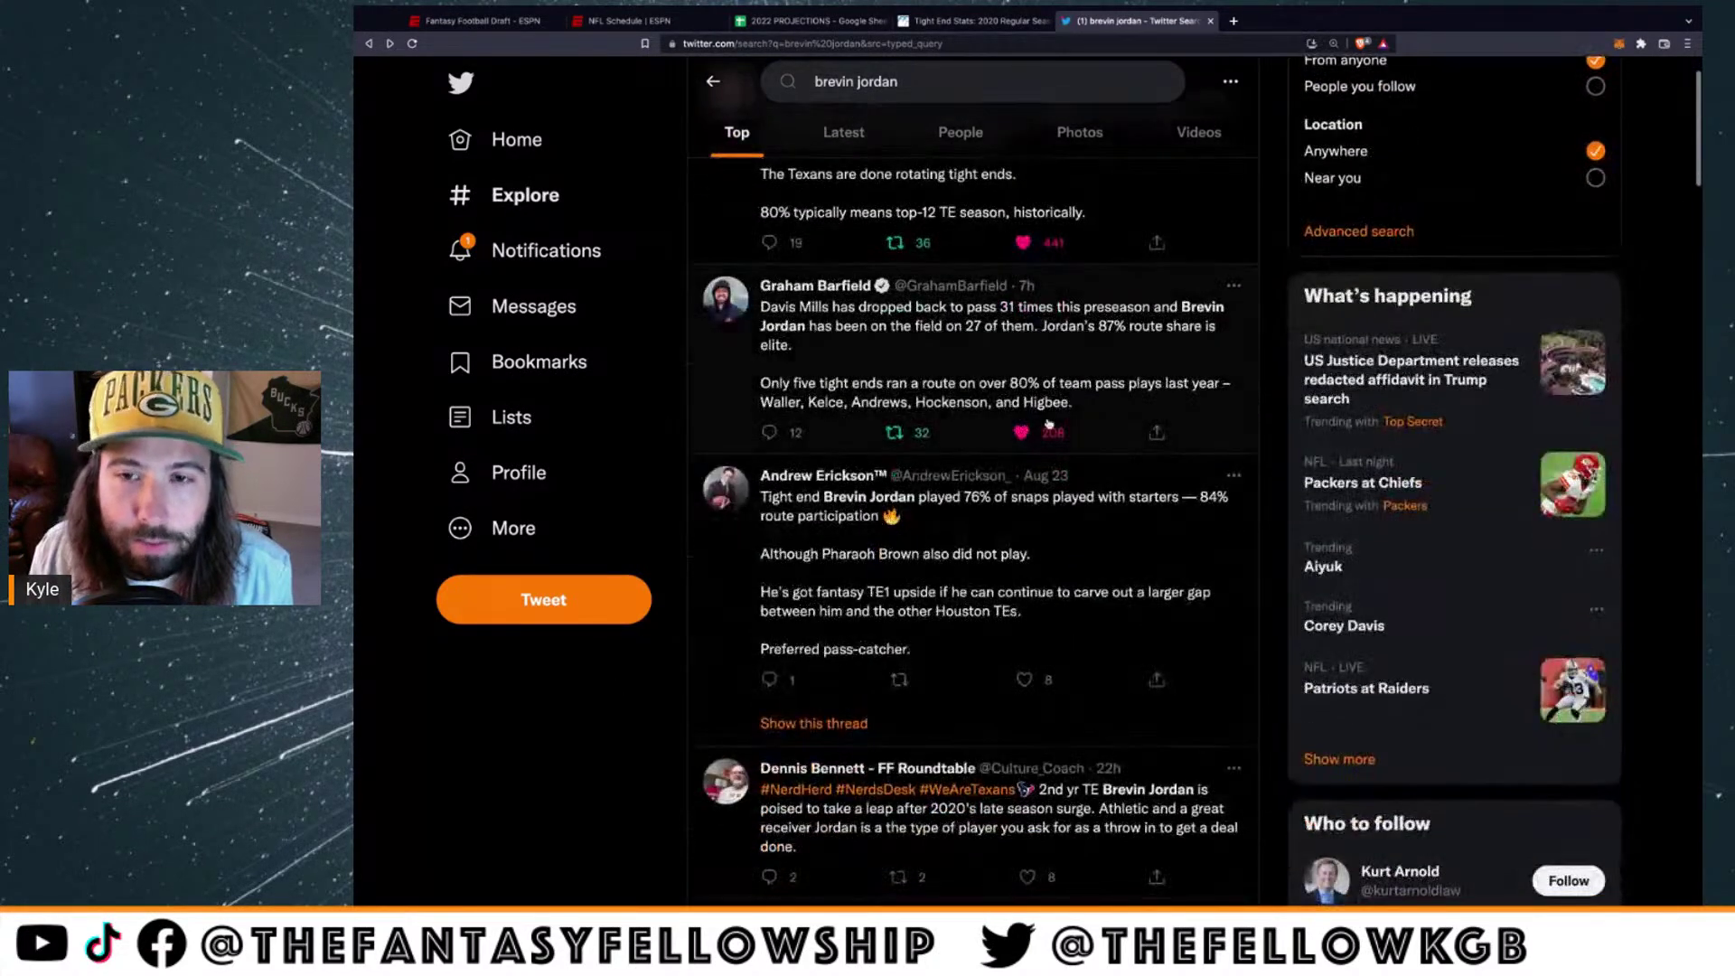
pyautogui.click(1017, 371)
pyautogui.hotkey('ctrl', '+')
pyautogui.hotkey('ctrl', '+')
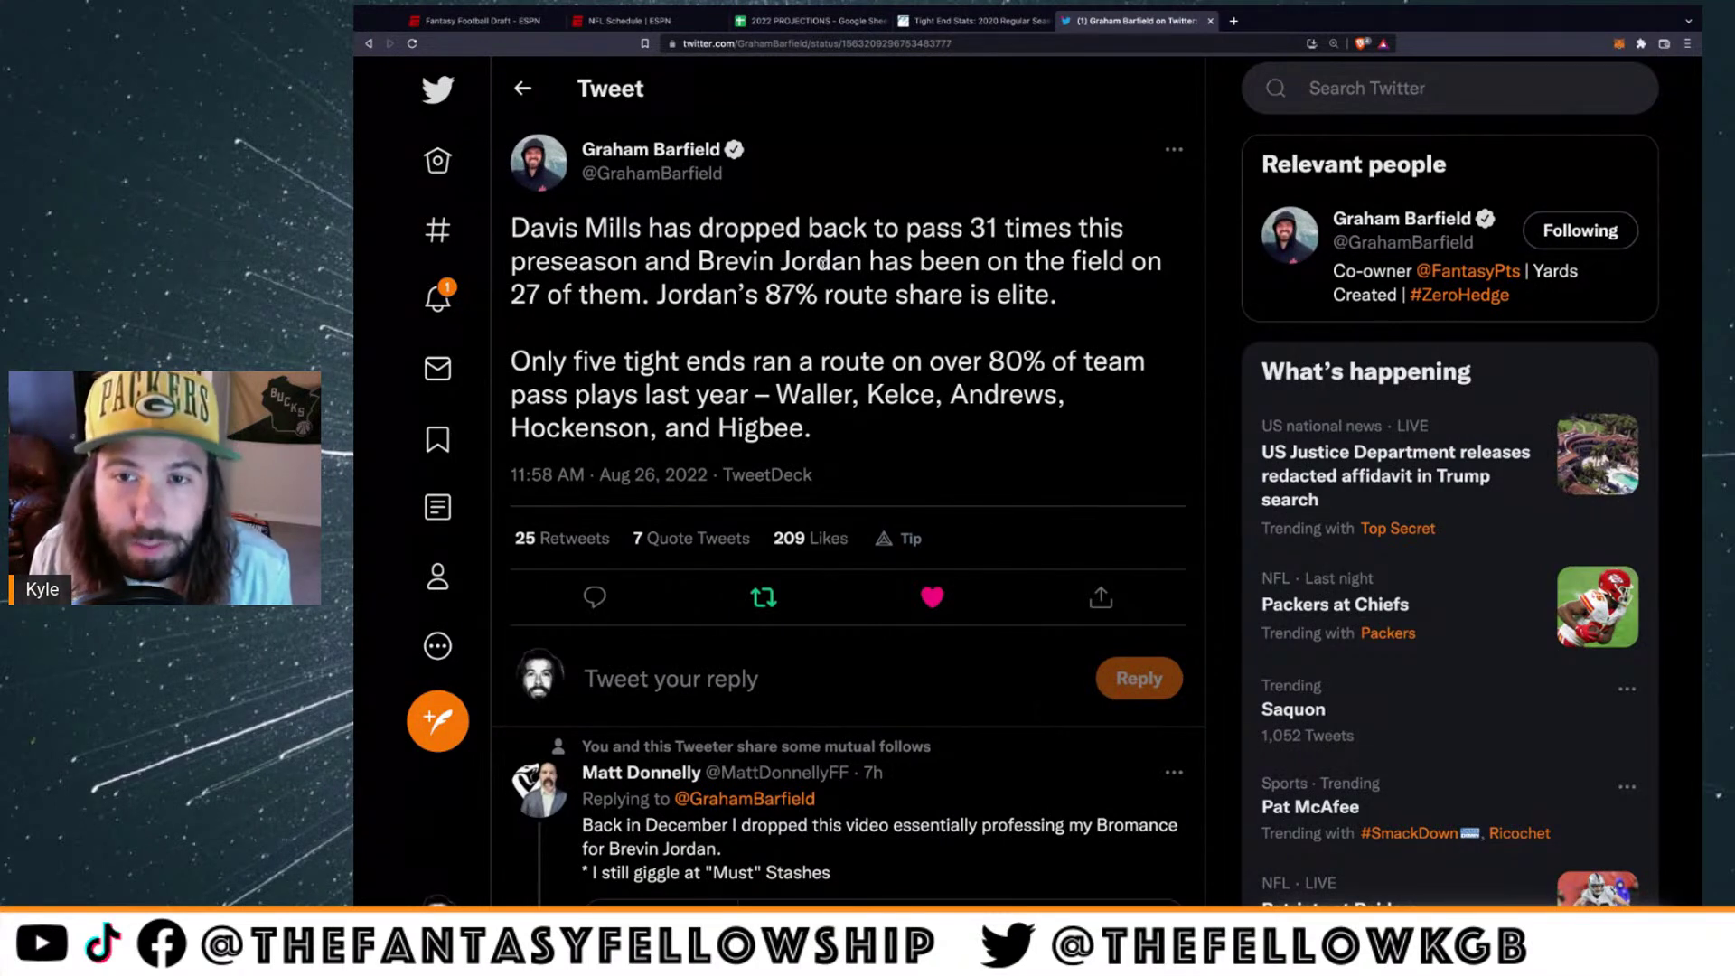
pyautogui.moveTo(647, 291); pyautogui.dragTo(852, 294)
pyautogui.click(881, 294)
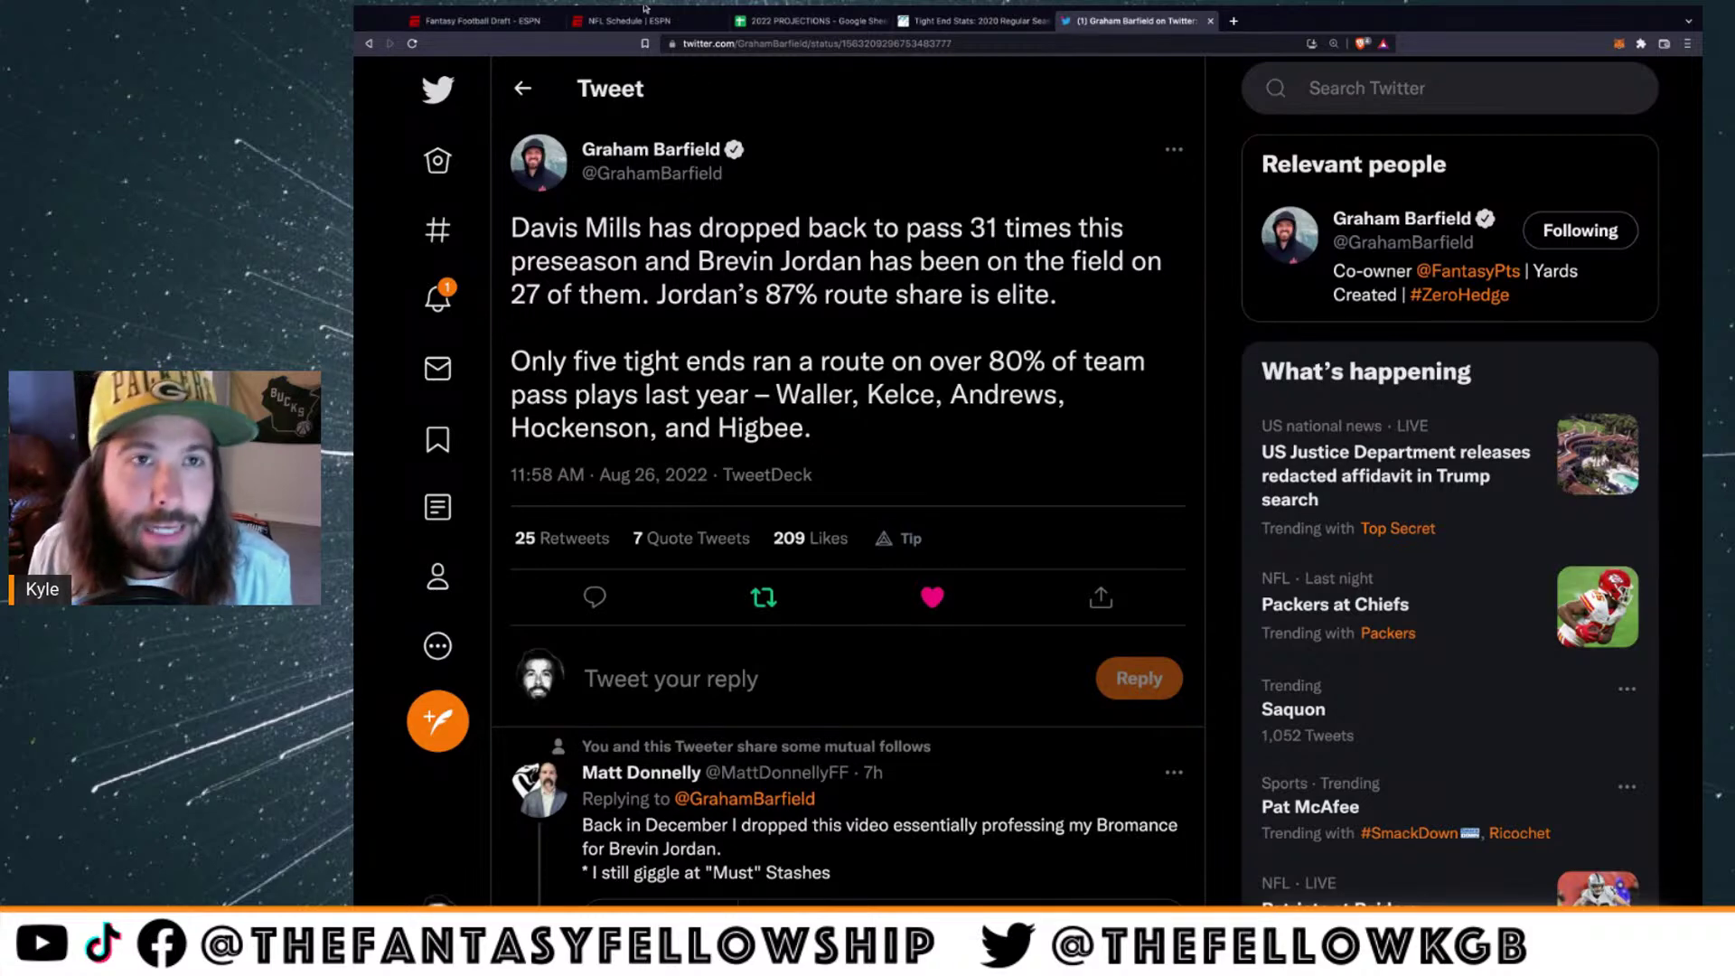
# Return to the ESPN draft room and list only the available tight ends
pyautogui.click(487, 22)
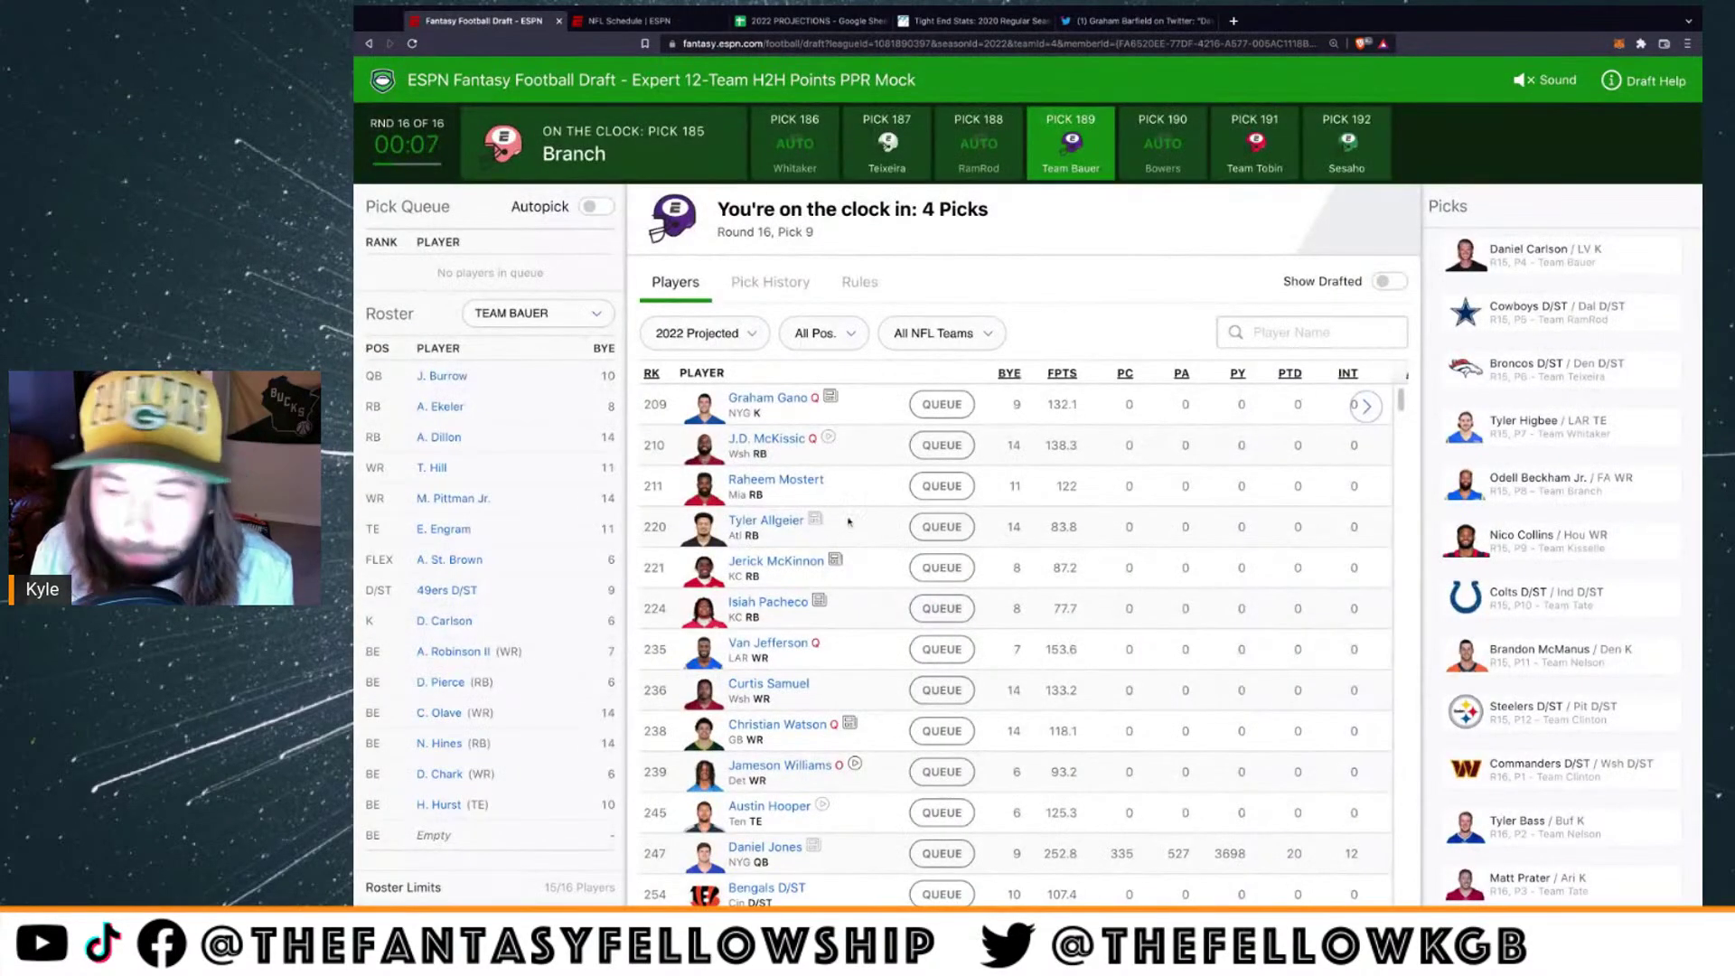
pyautogui.click(841, 342)
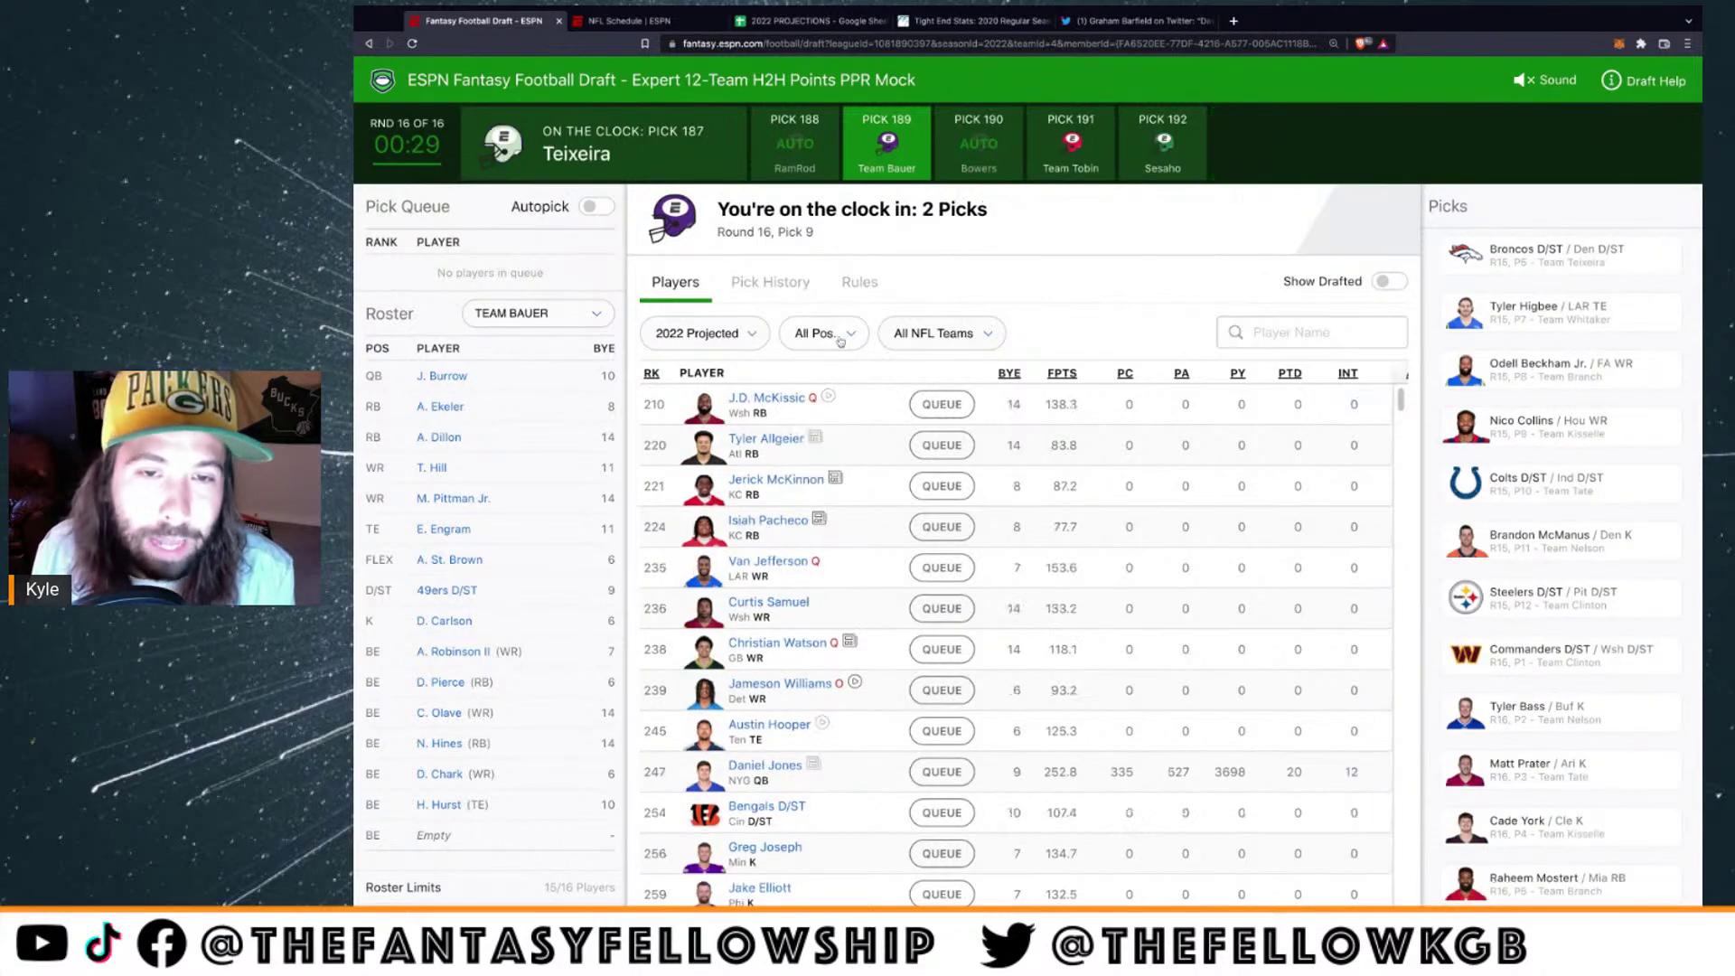
pyautogui.click(845, 481)
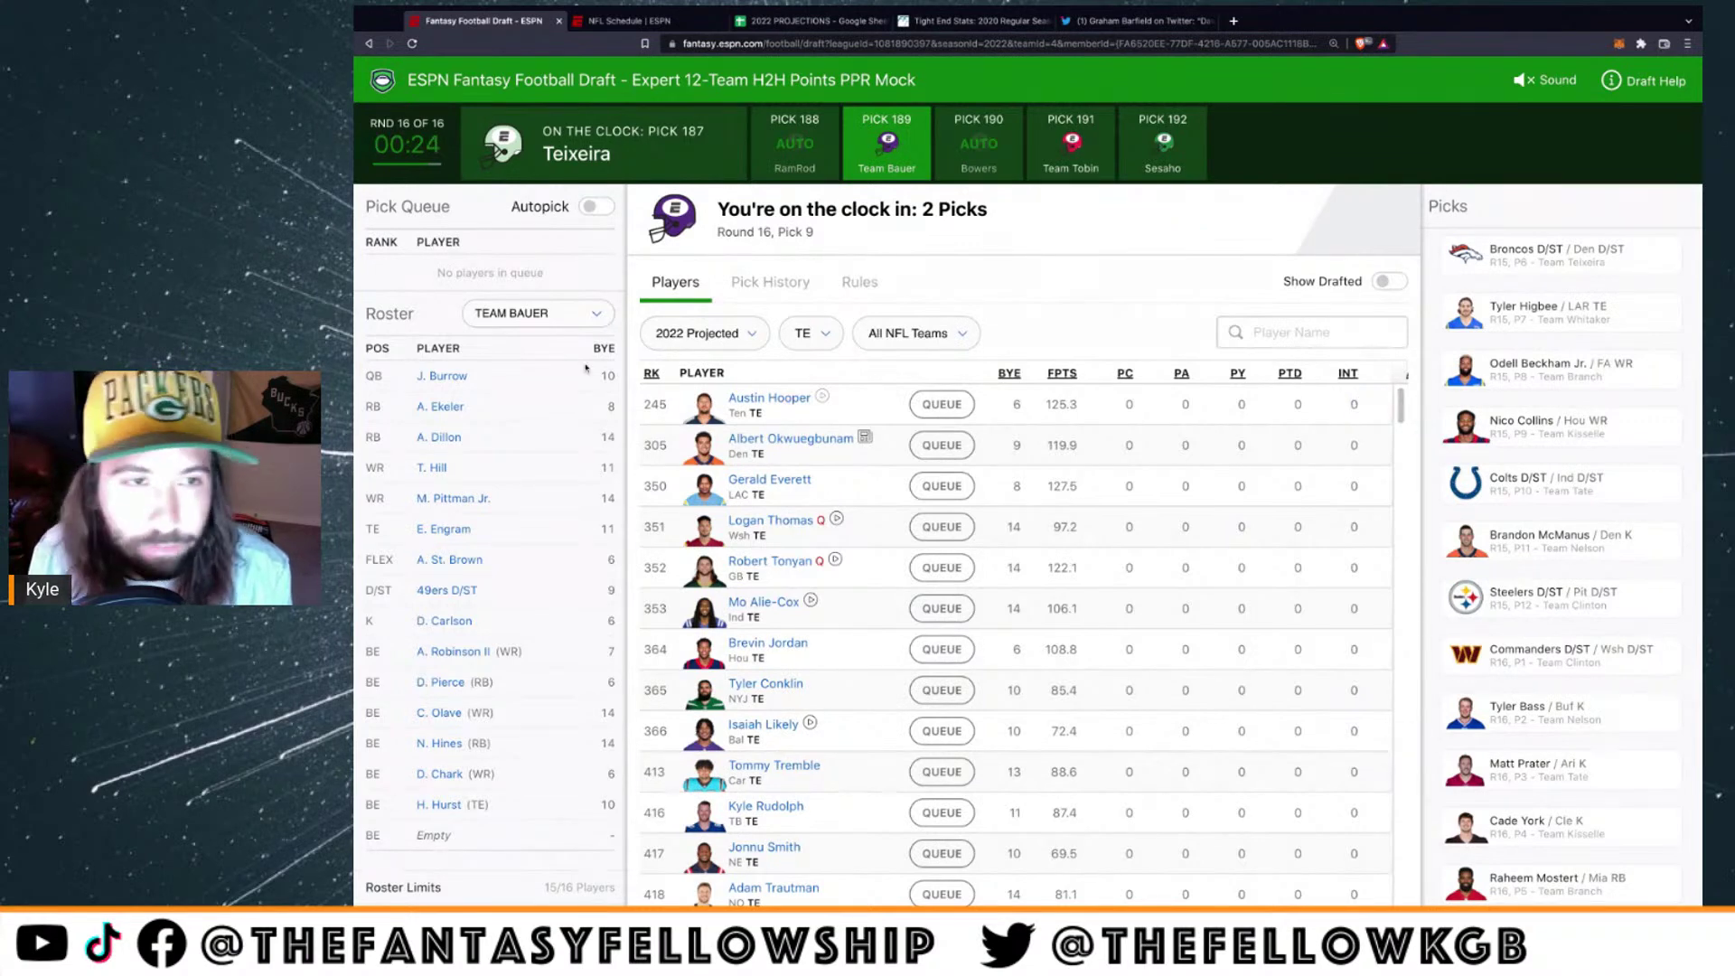
# Check the roster of a rival team that picks soon after, and draft Brevin Jordan with the round 16 pick
pyautogui.click(552, 317)
pyautogui.click(547, 275)
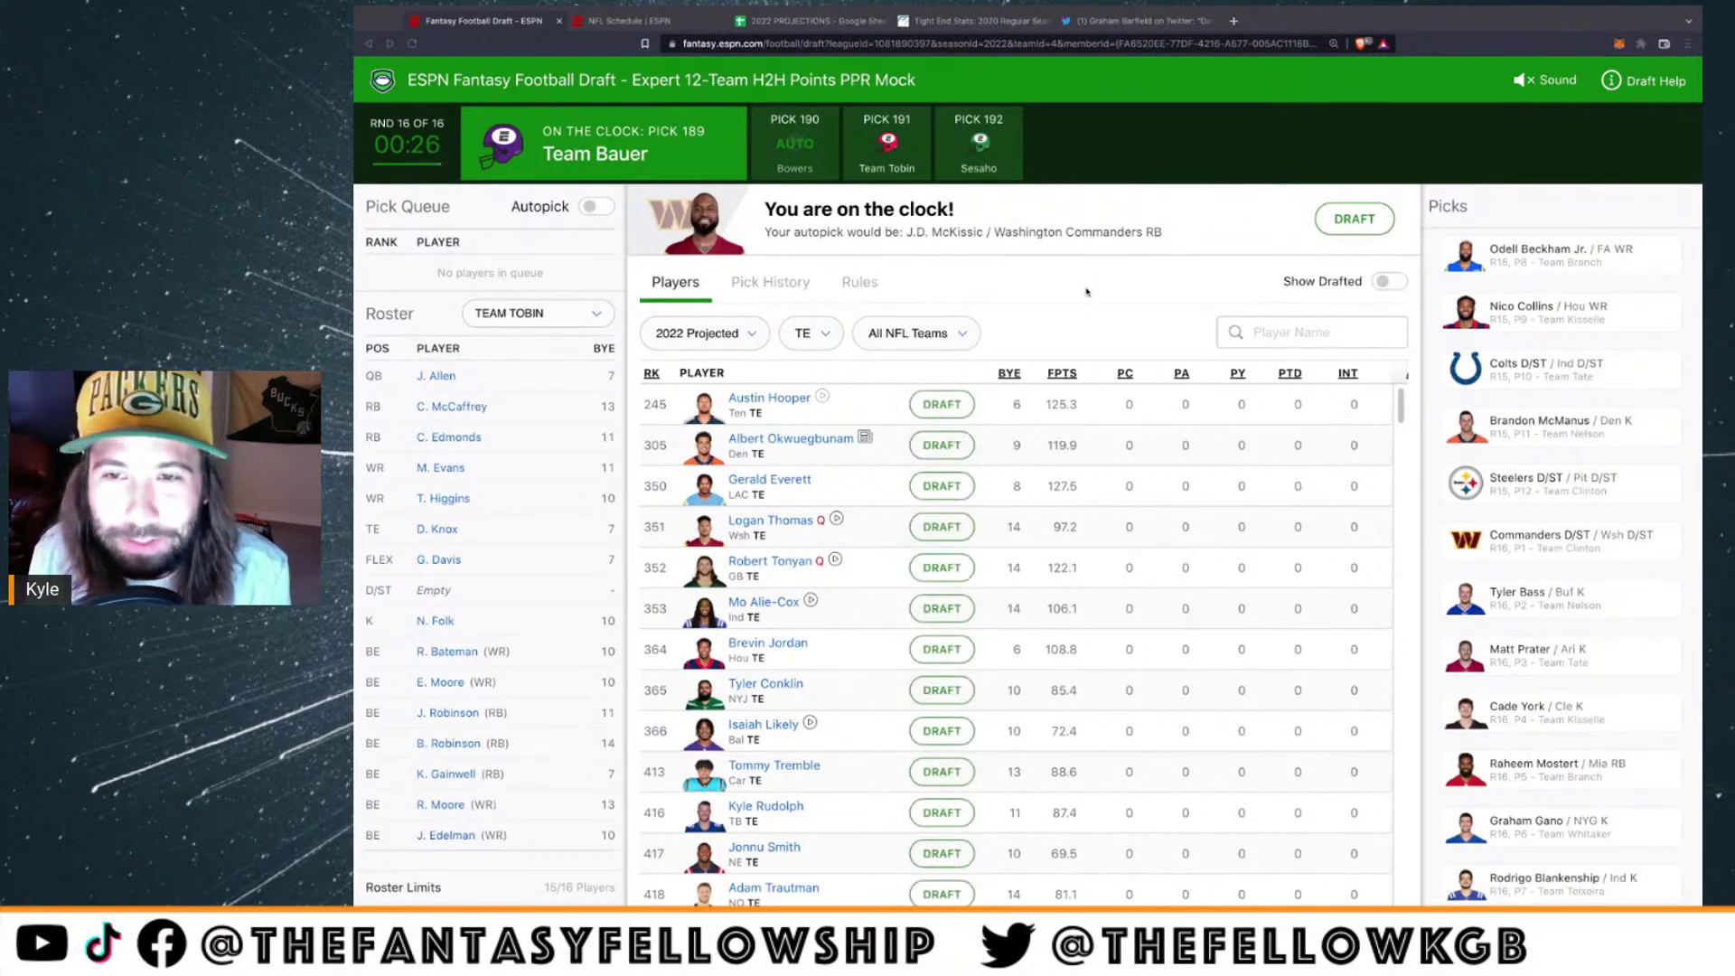
pyautogui.click(943, 651)
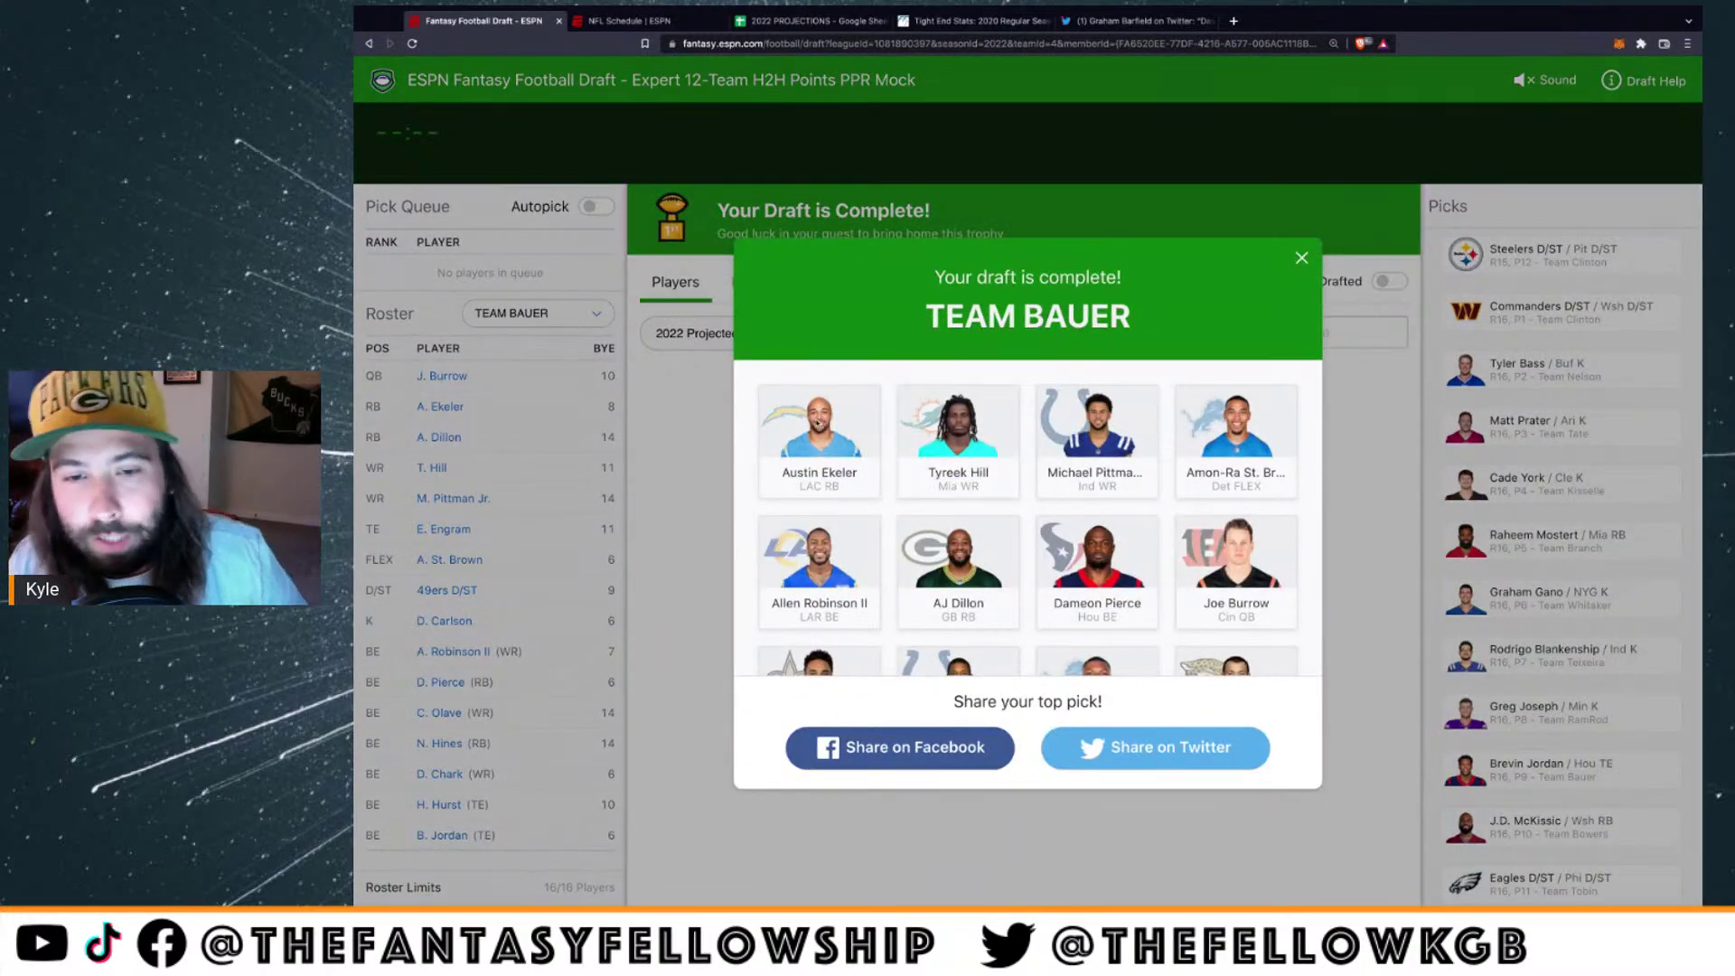
# Review all drafted players in the draft completion summary and dismiss it
pyautogui.scroll(-2, 1032, 556)
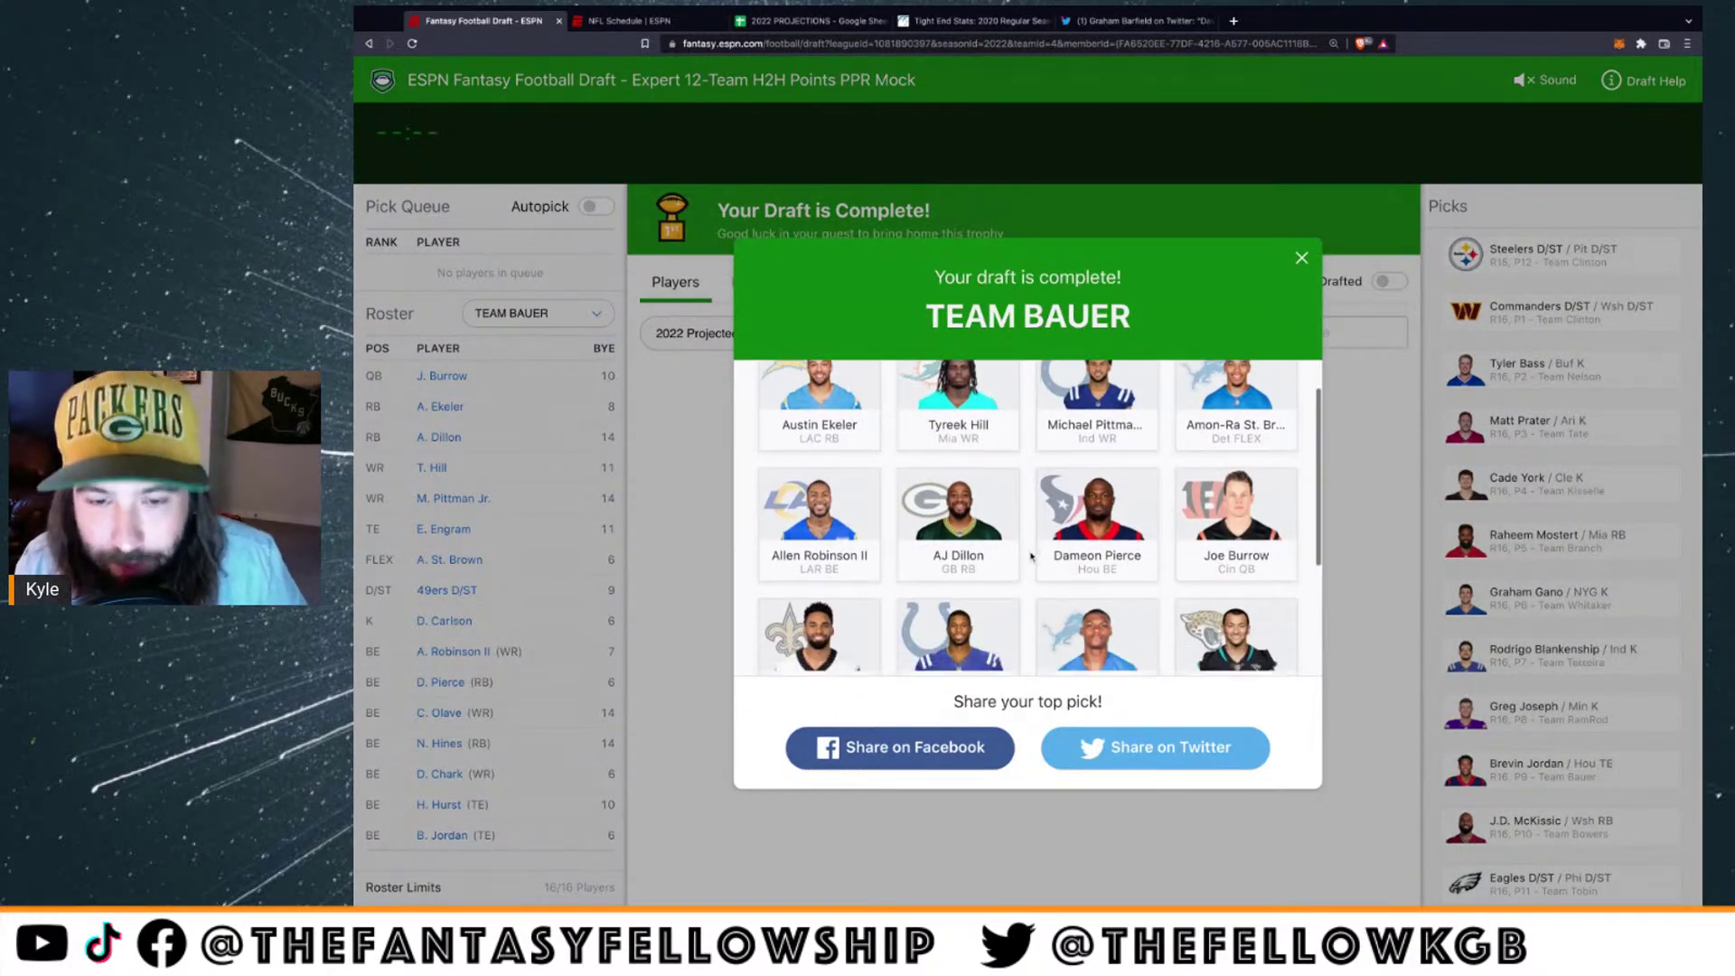
pyautogui.scroll(-1, 1031, 556)
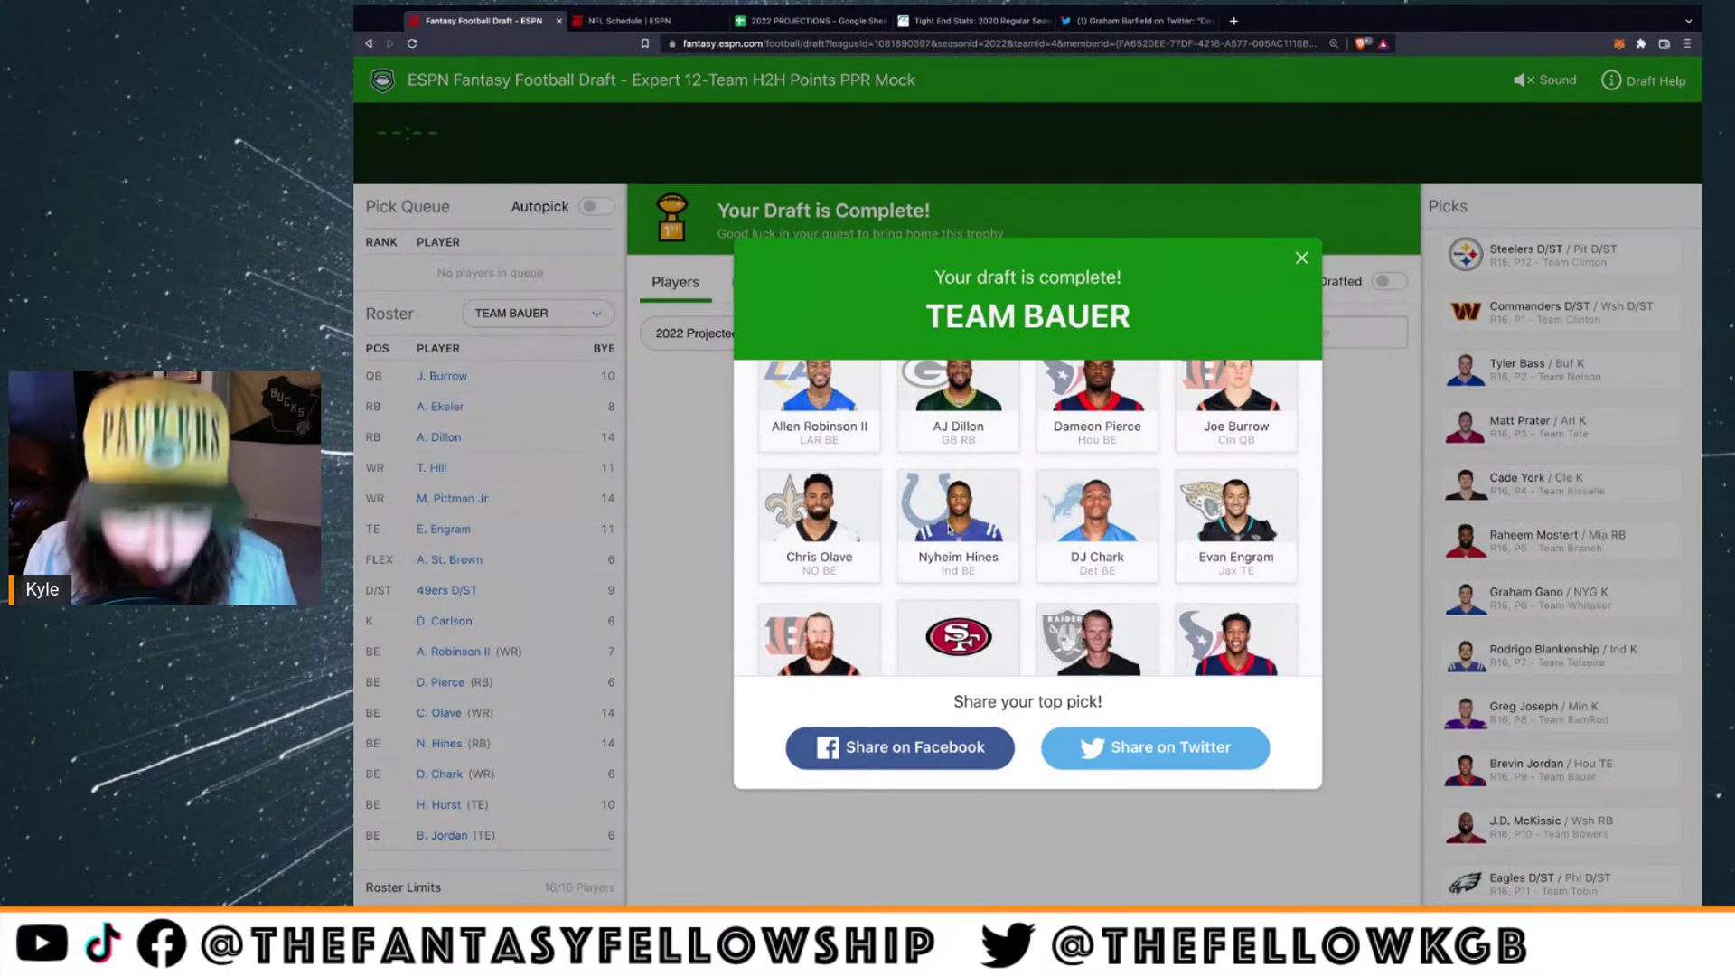
pyautogui.scroll(-1, 943, 528)
pyautogui.scroll(5, 942, 529)
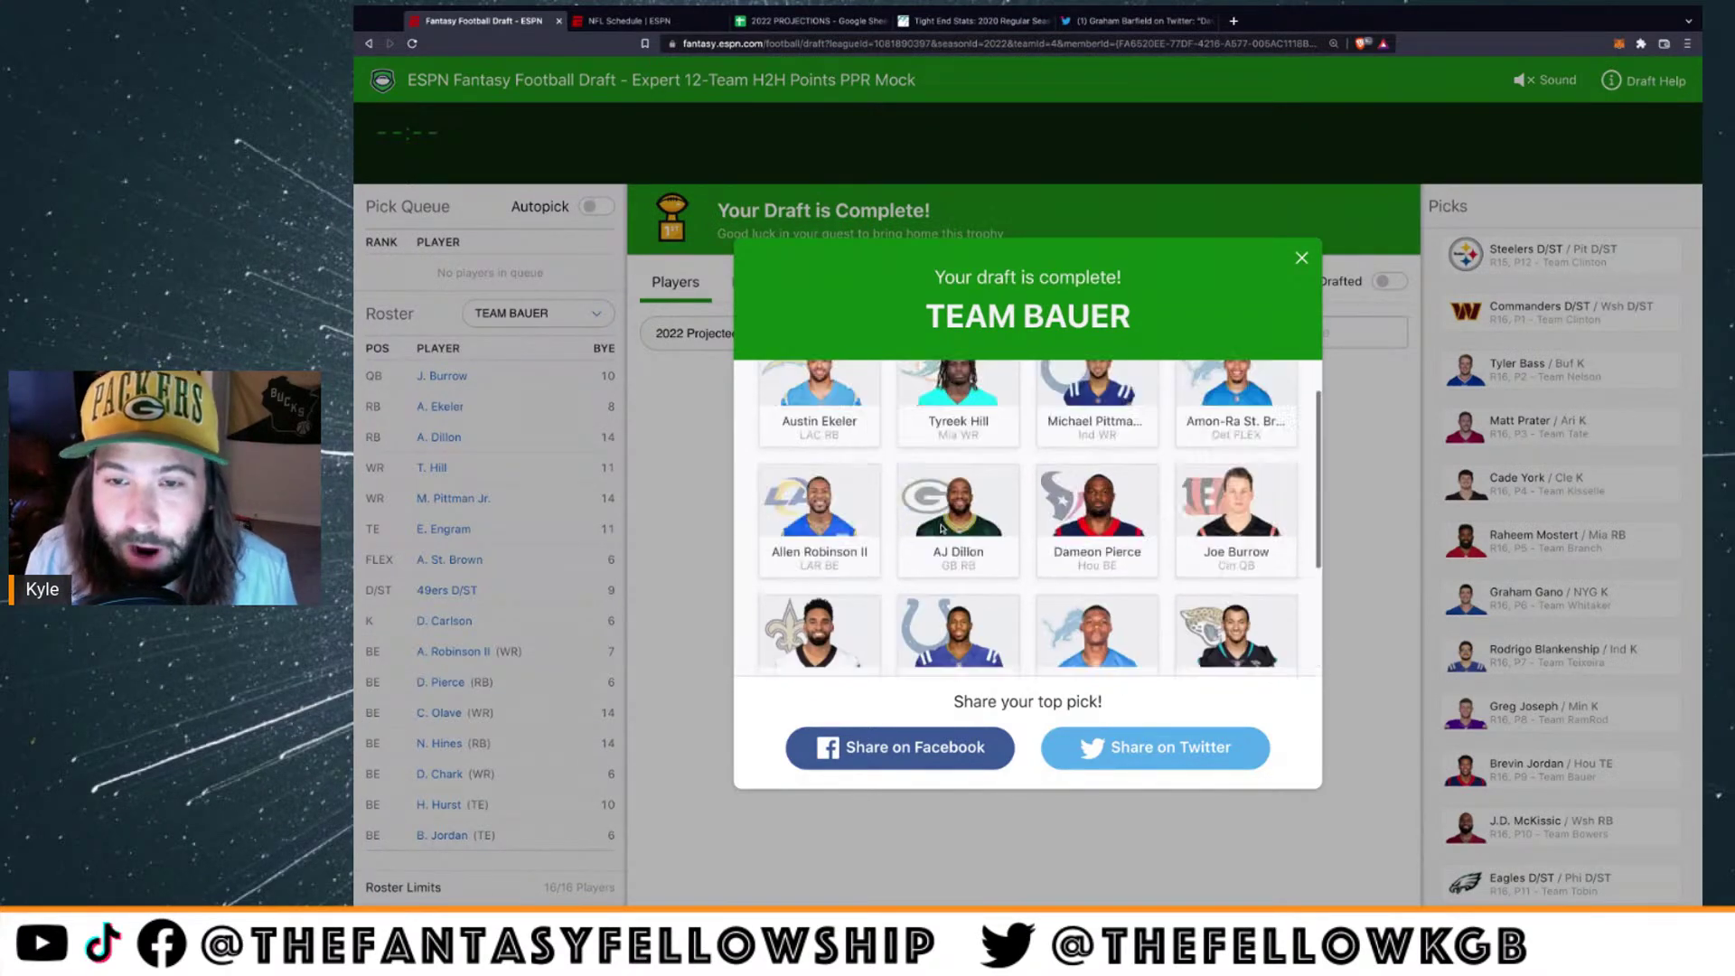
pyautogui.click(1302, 260)
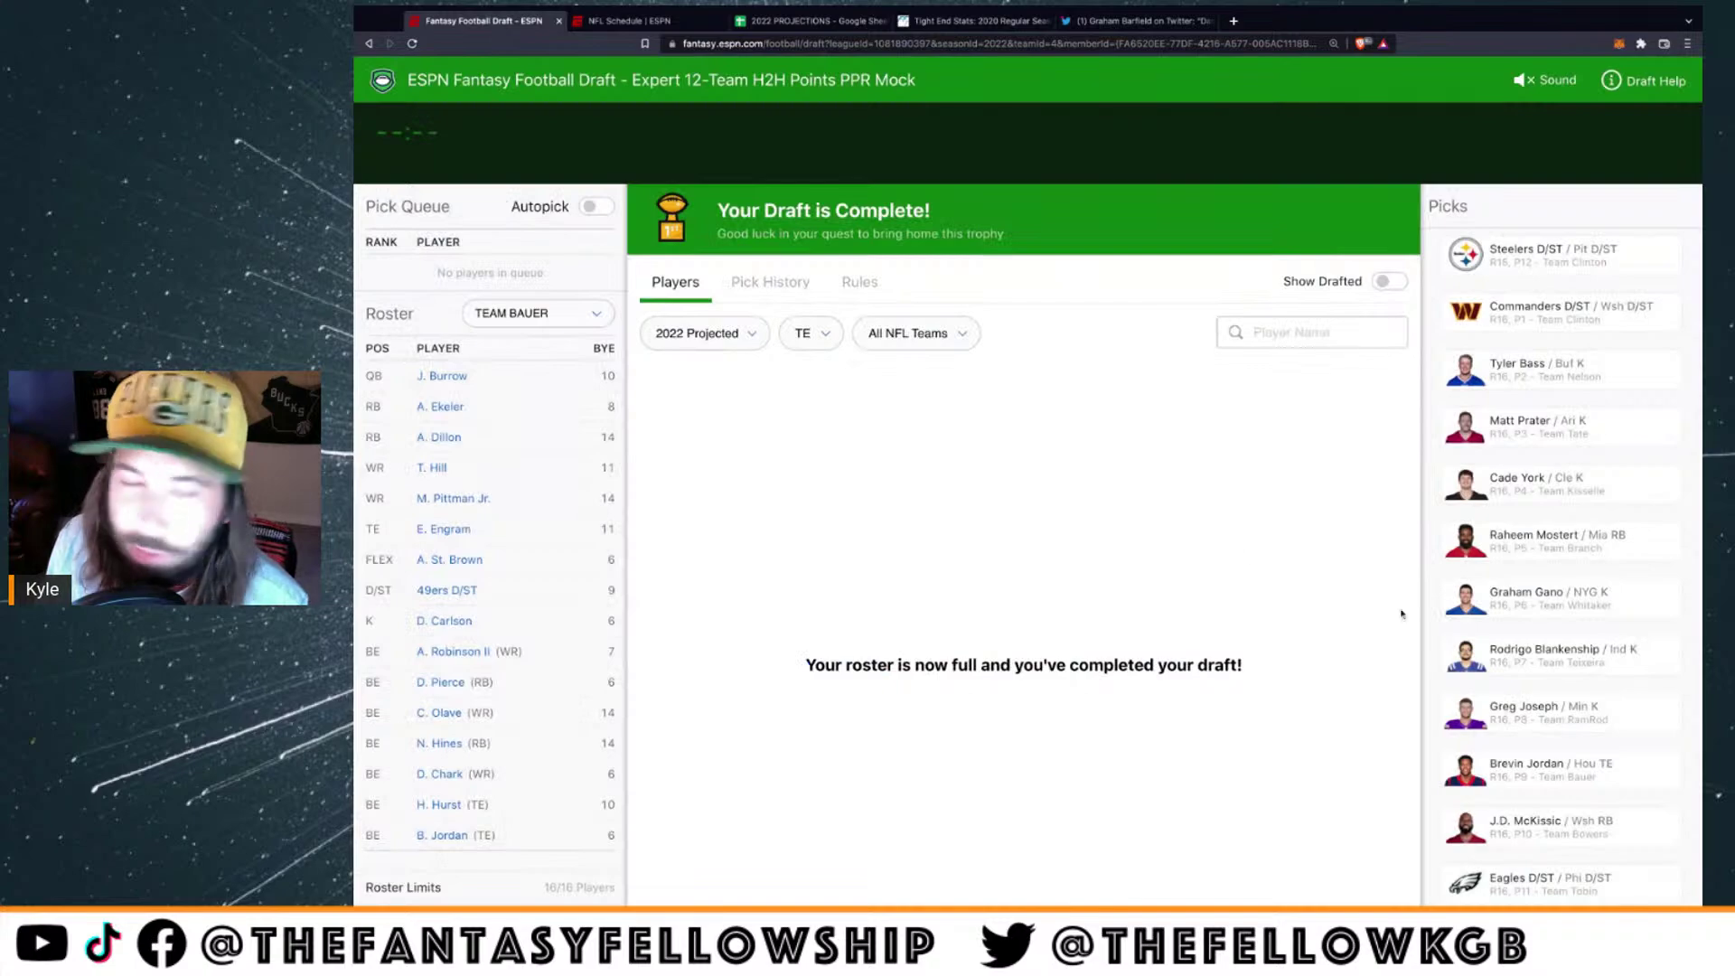
# Close the draft room, NFL schedule, 2022 projections sheet and tight end stats pages
pyautogui.click(559, 20)
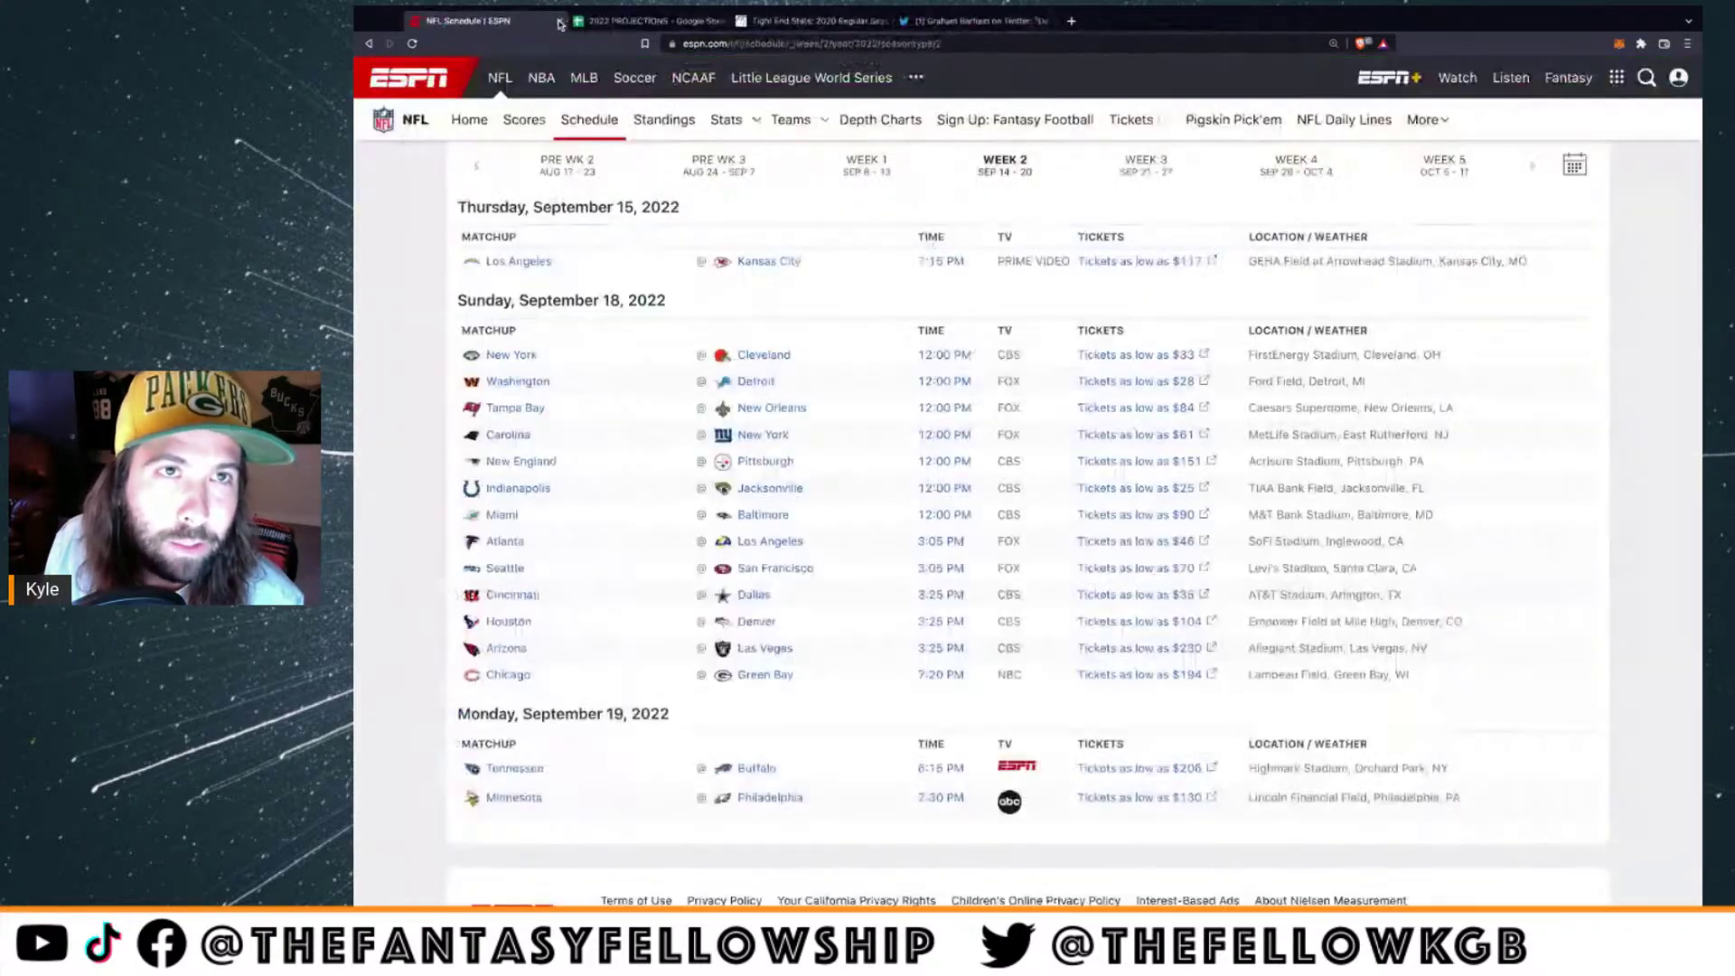
pyautogui.click(558, 20)
pyautogui.click(558, 20)
pyautogui.click(558, 20)
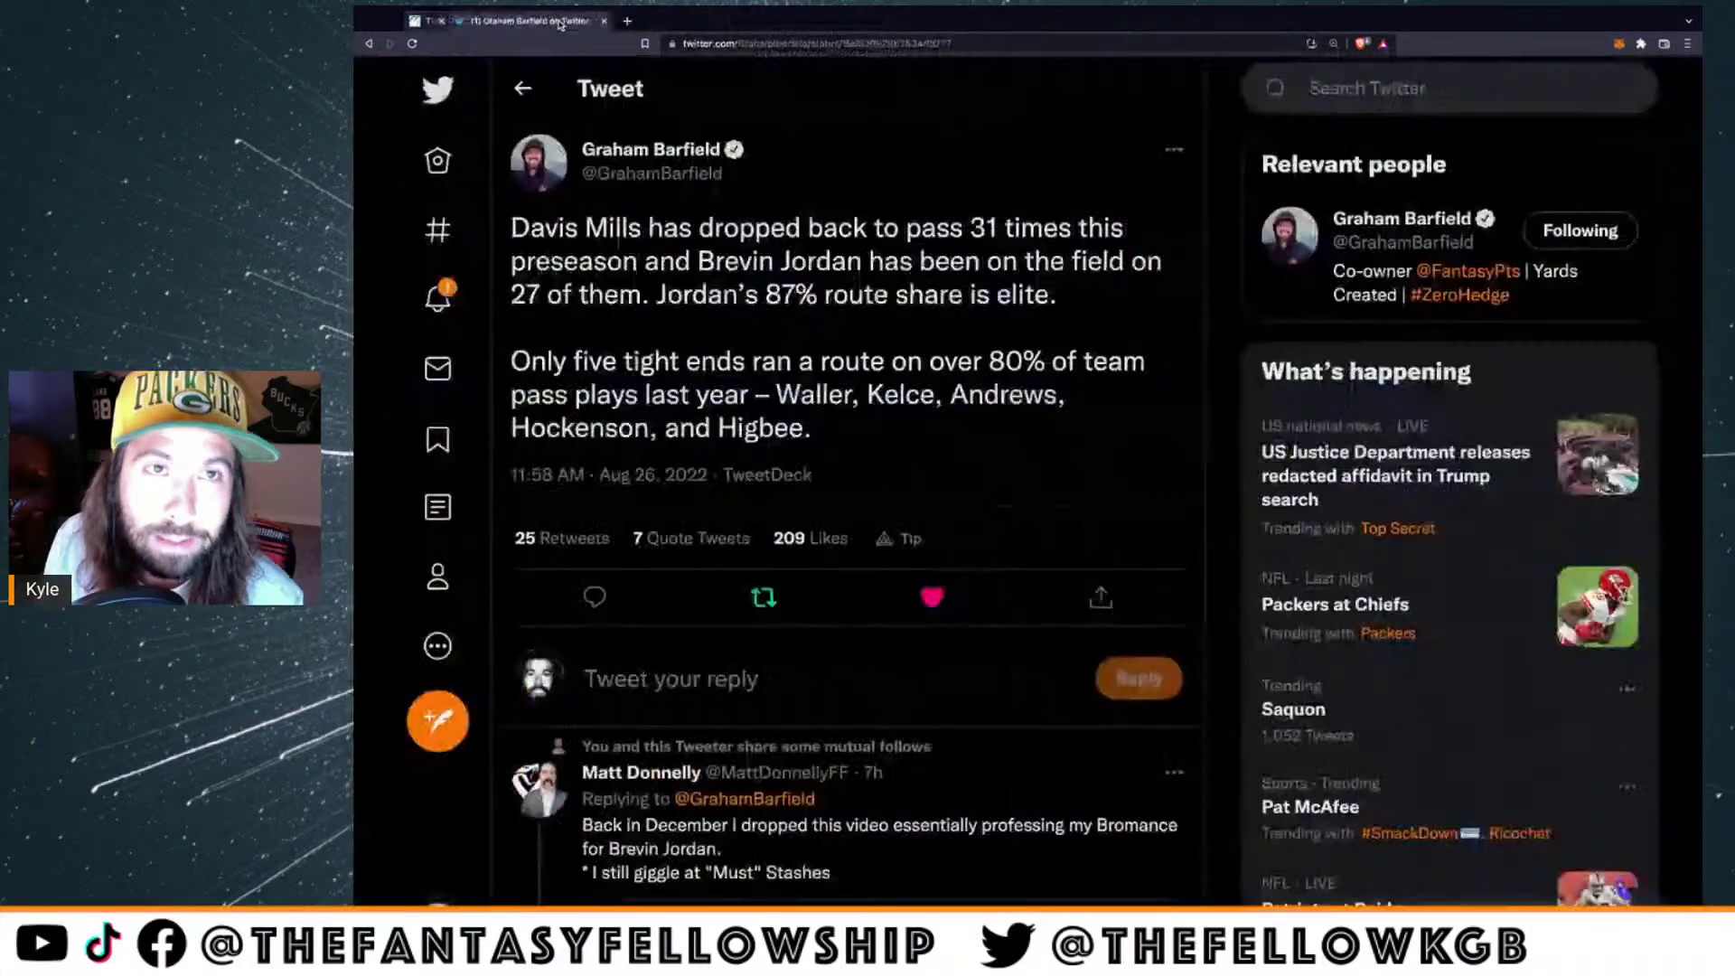